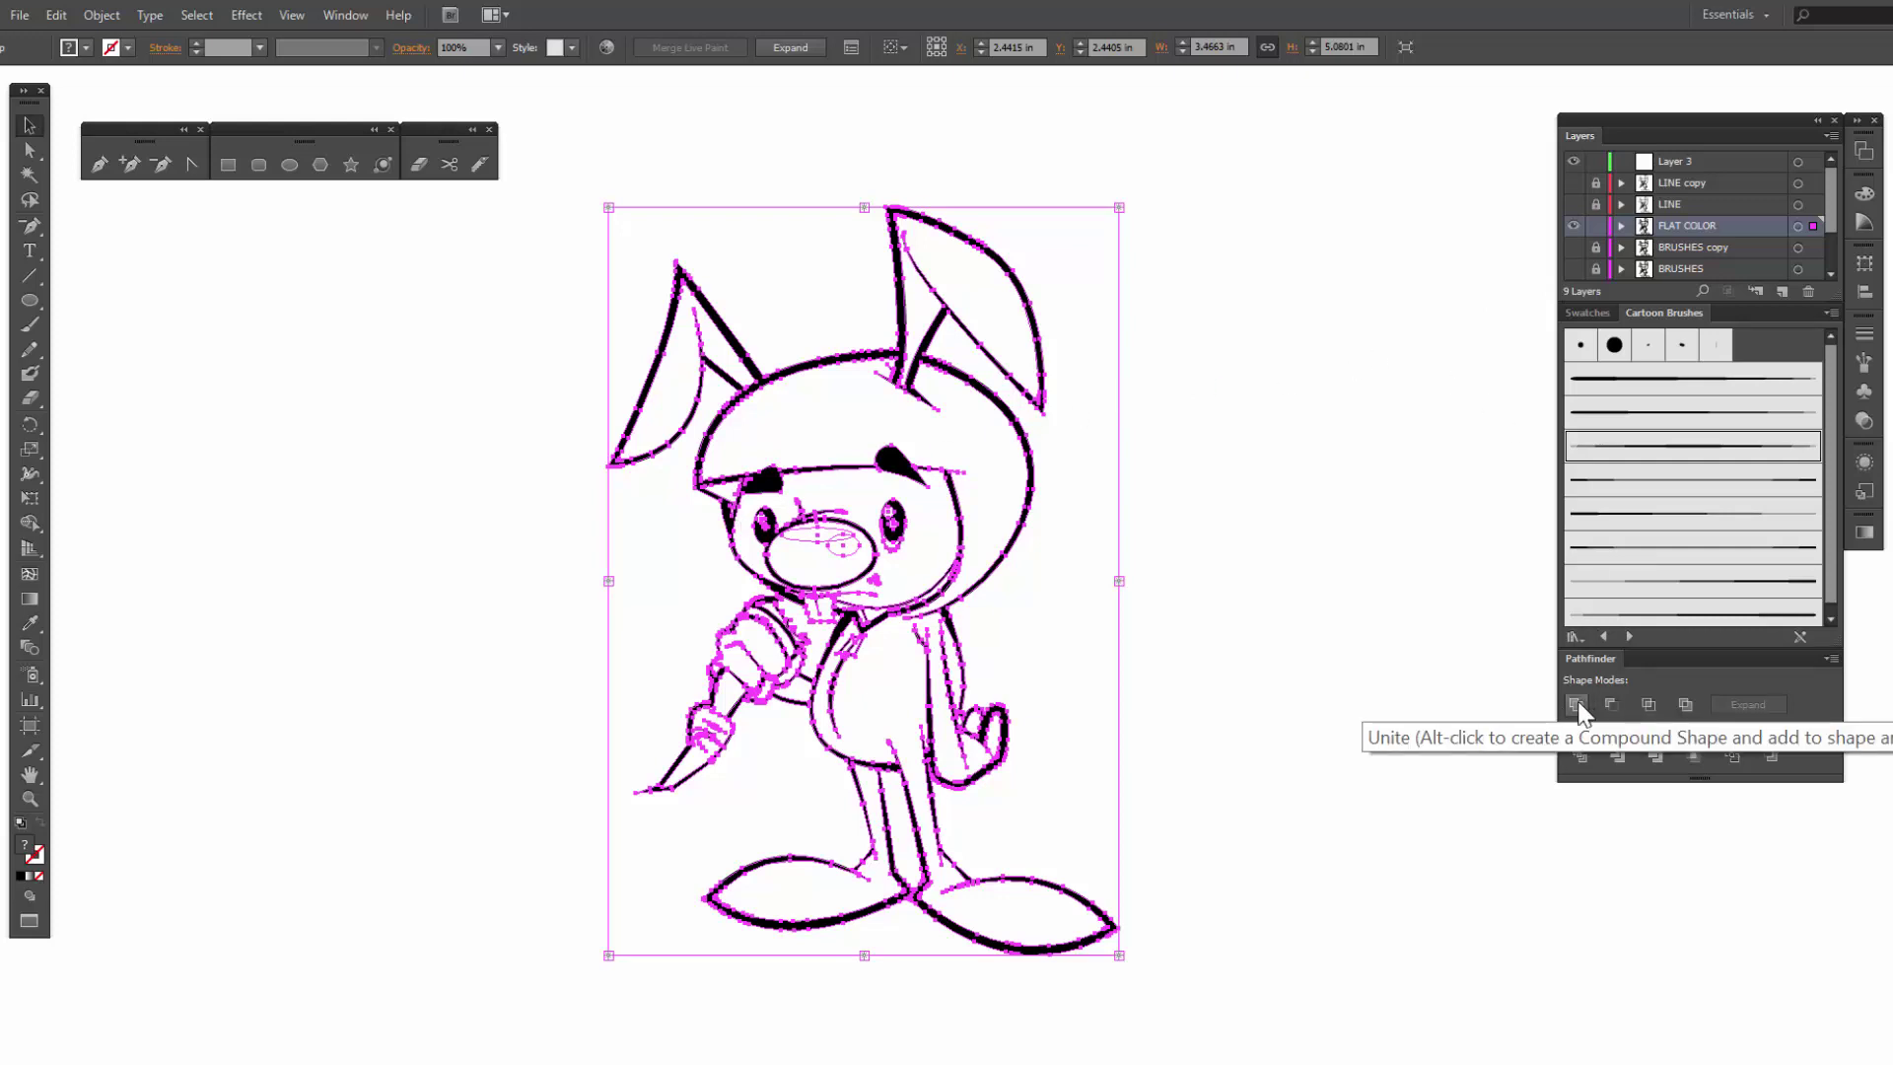
{"action": "left_click", "coordinate": [104, 16]}
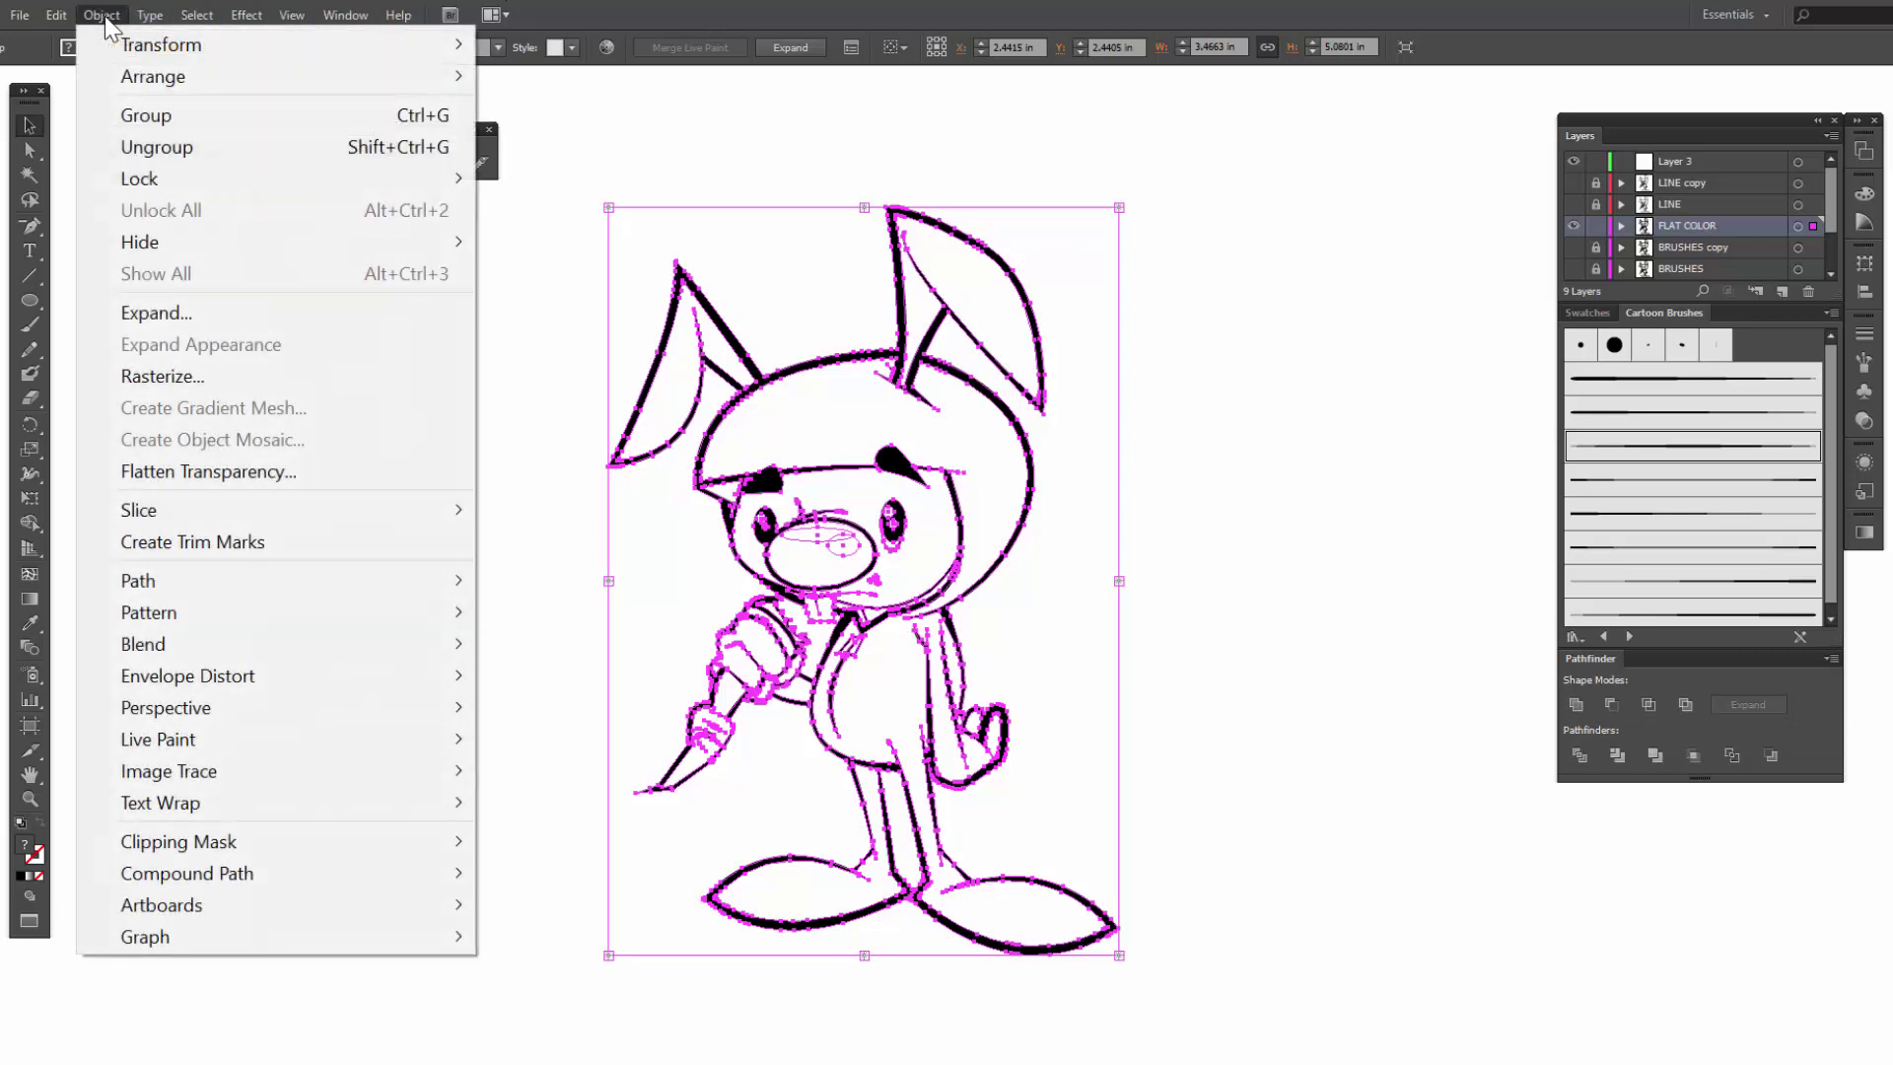
{"action": "mouse_move", "coordinate": [283, 747]}
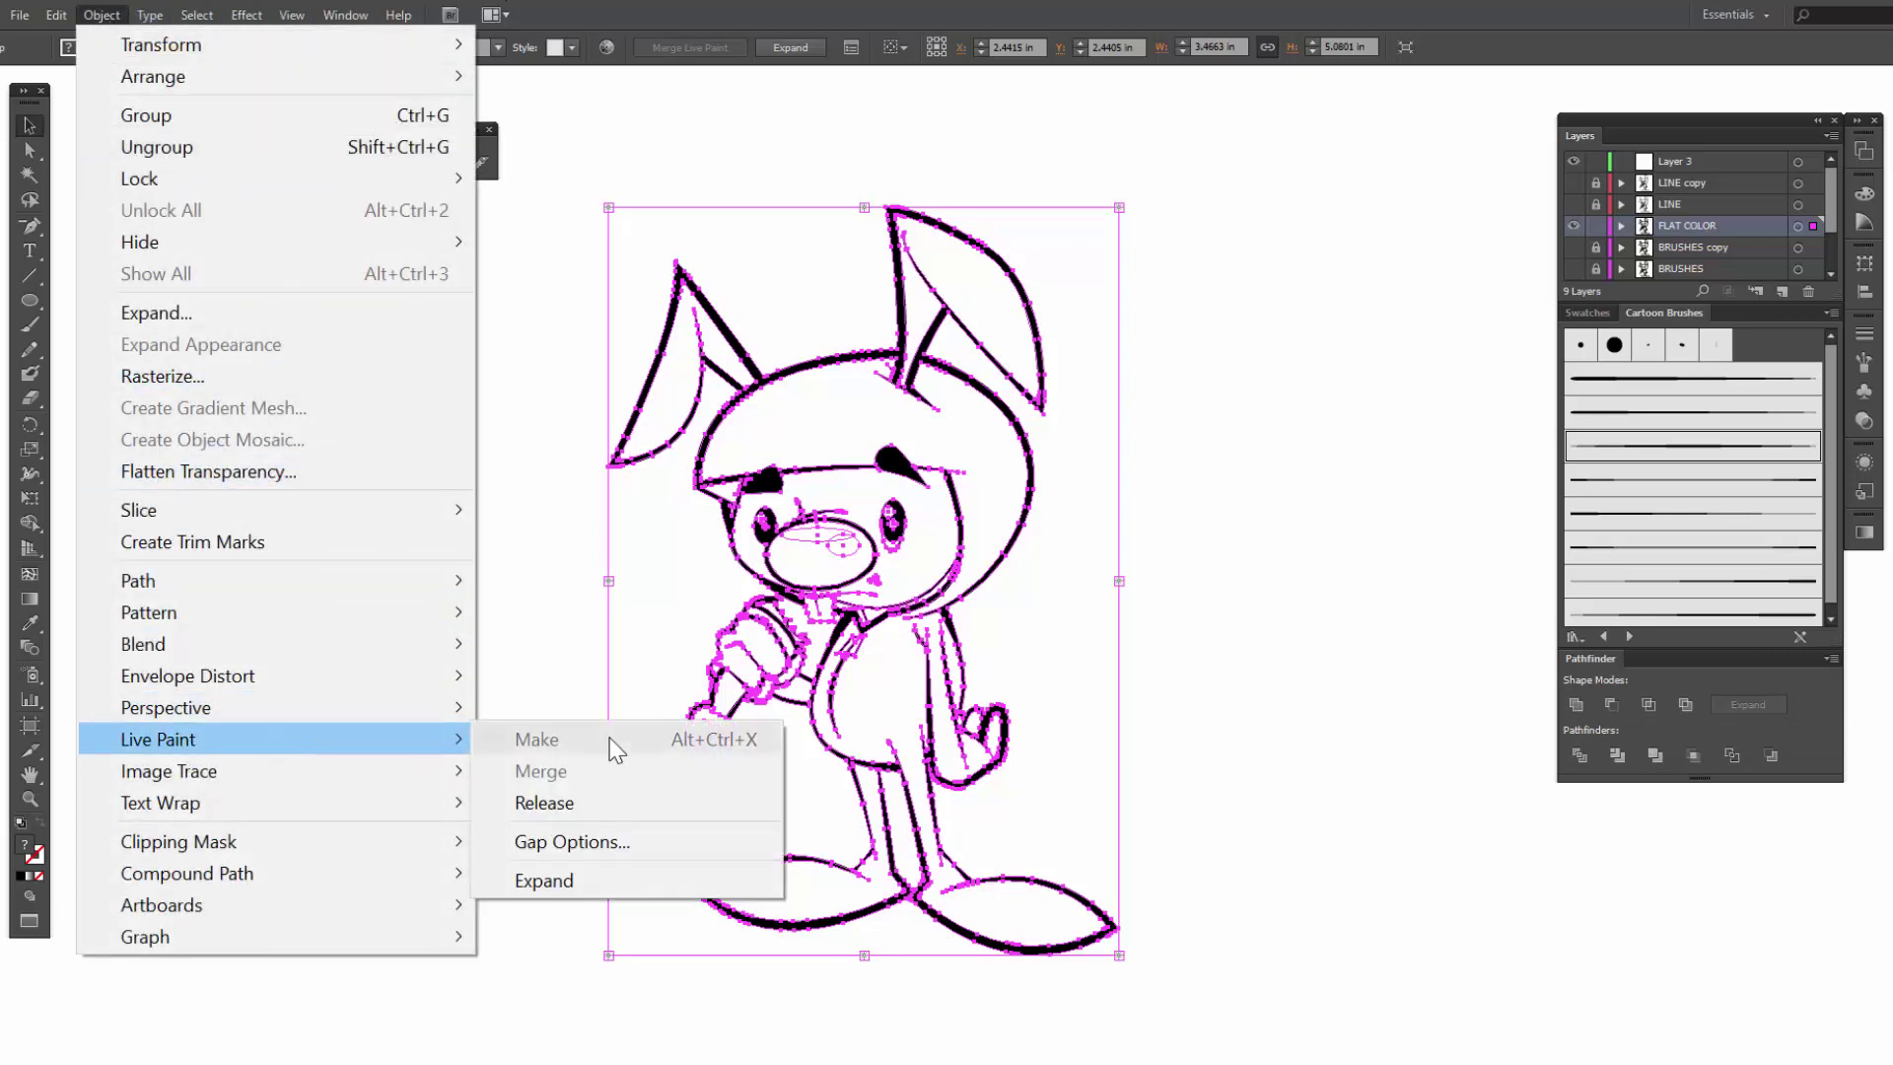
{"action": "left_click", "coordinate": [597, 666]}
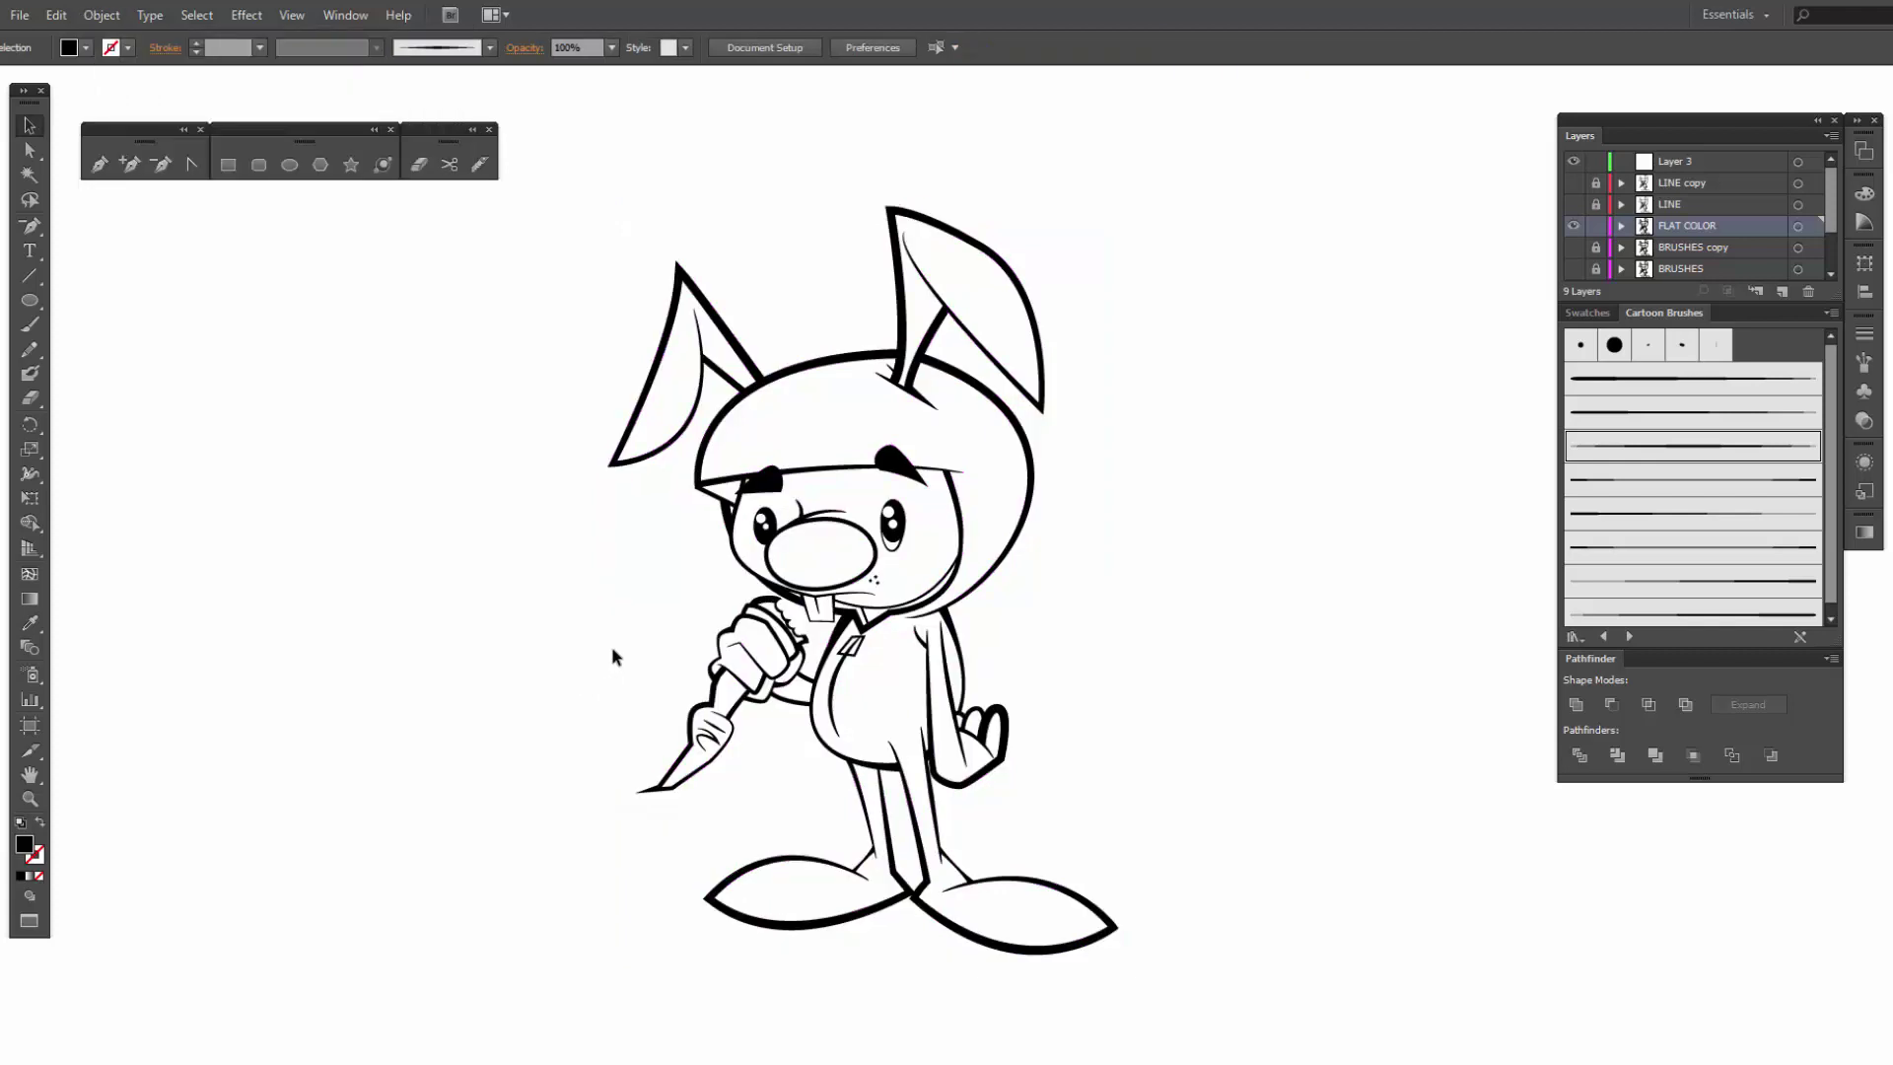
Step: Fill the bunny's hood and the outer faces of both ears with pink using the Live Paint Bucket
{"action": "left_click", "coordinate": [740, 483]}
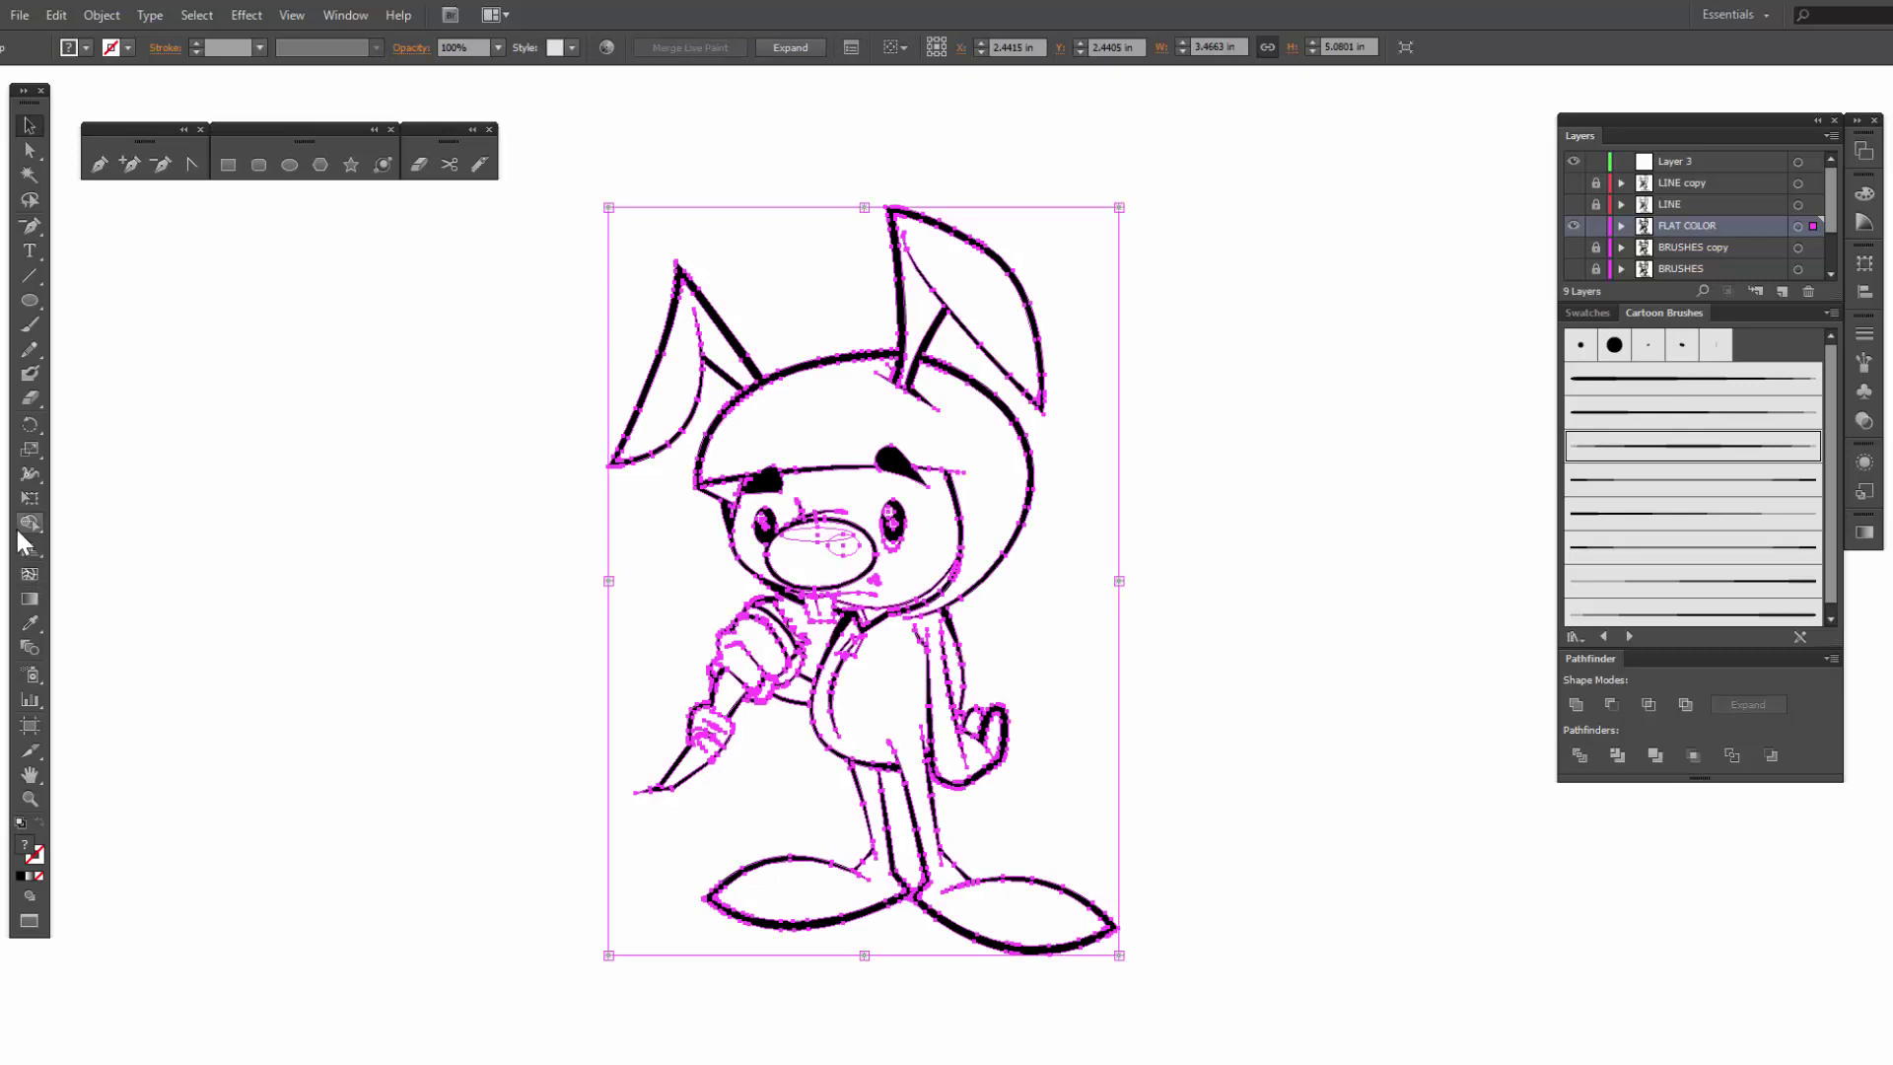
{"action": "left_click", "coordinate": [30, 524]}
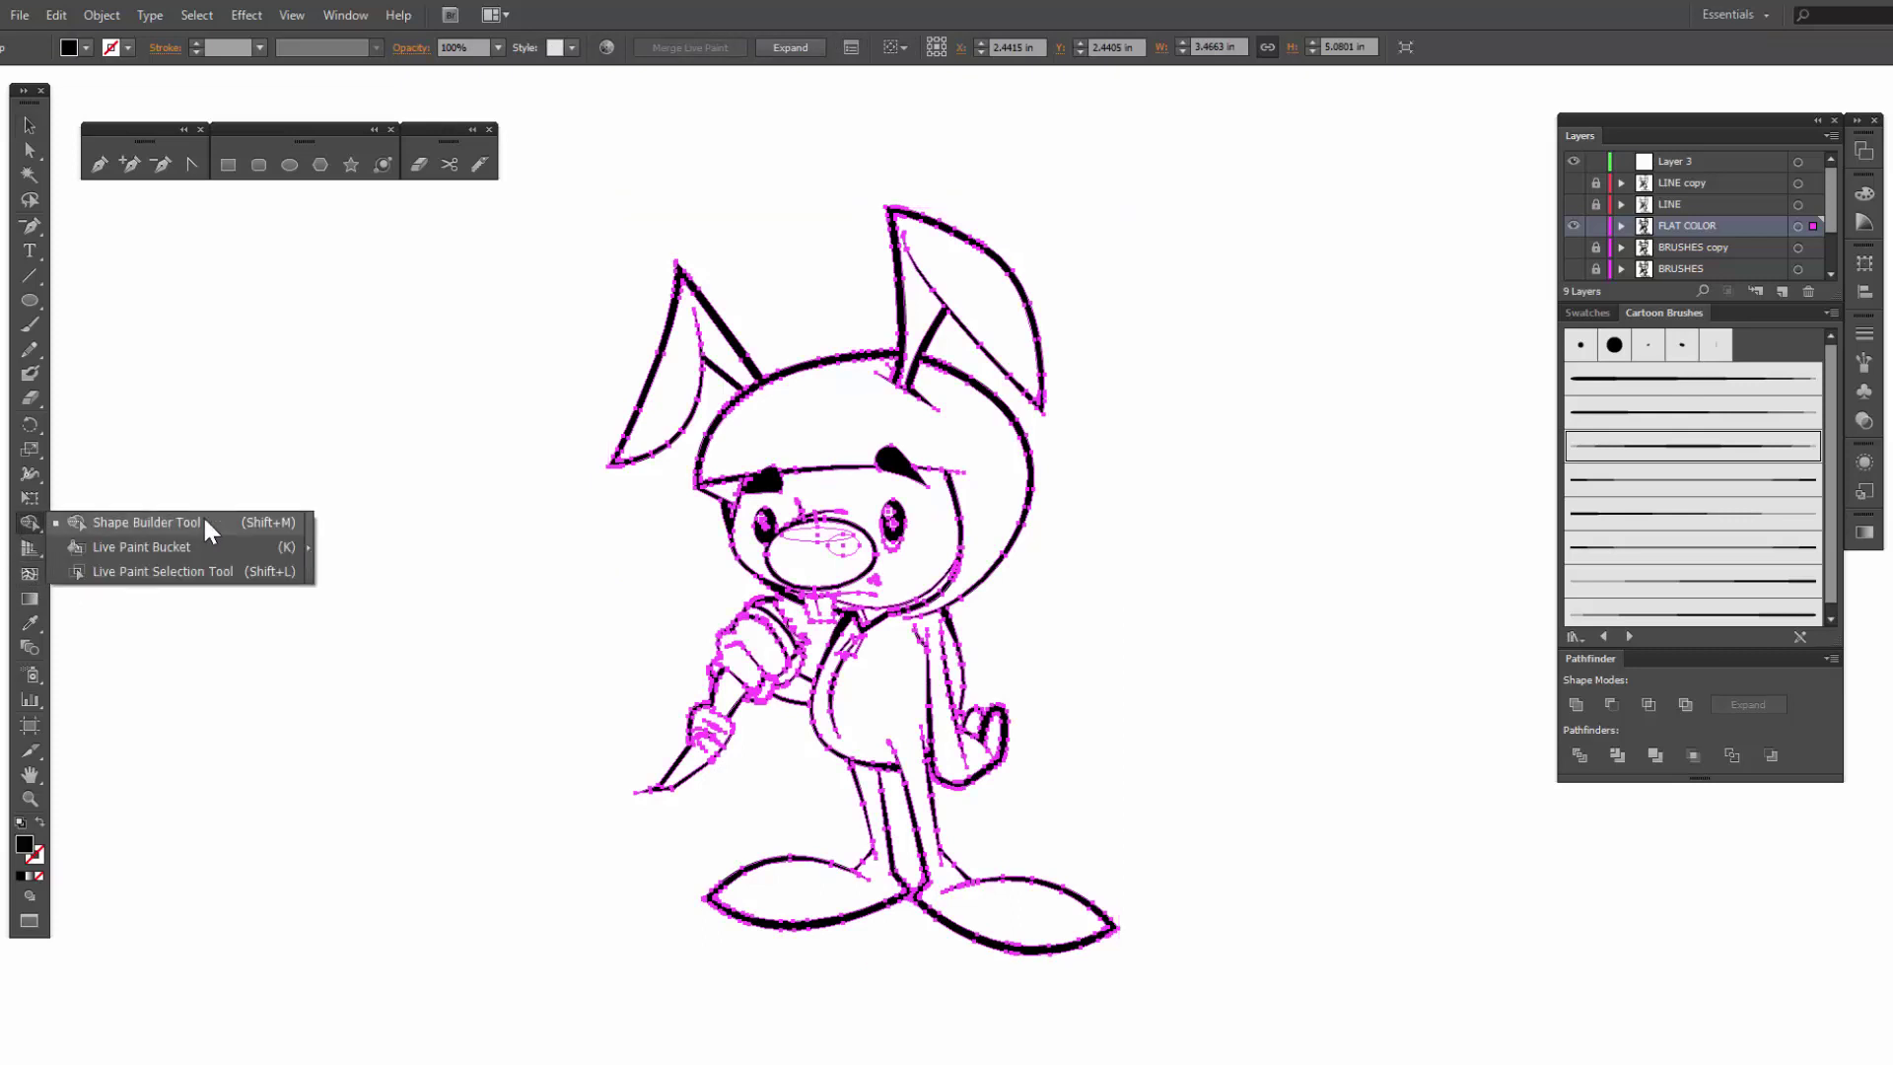
{"action": "left_click", "coordinate": [120, 547]}
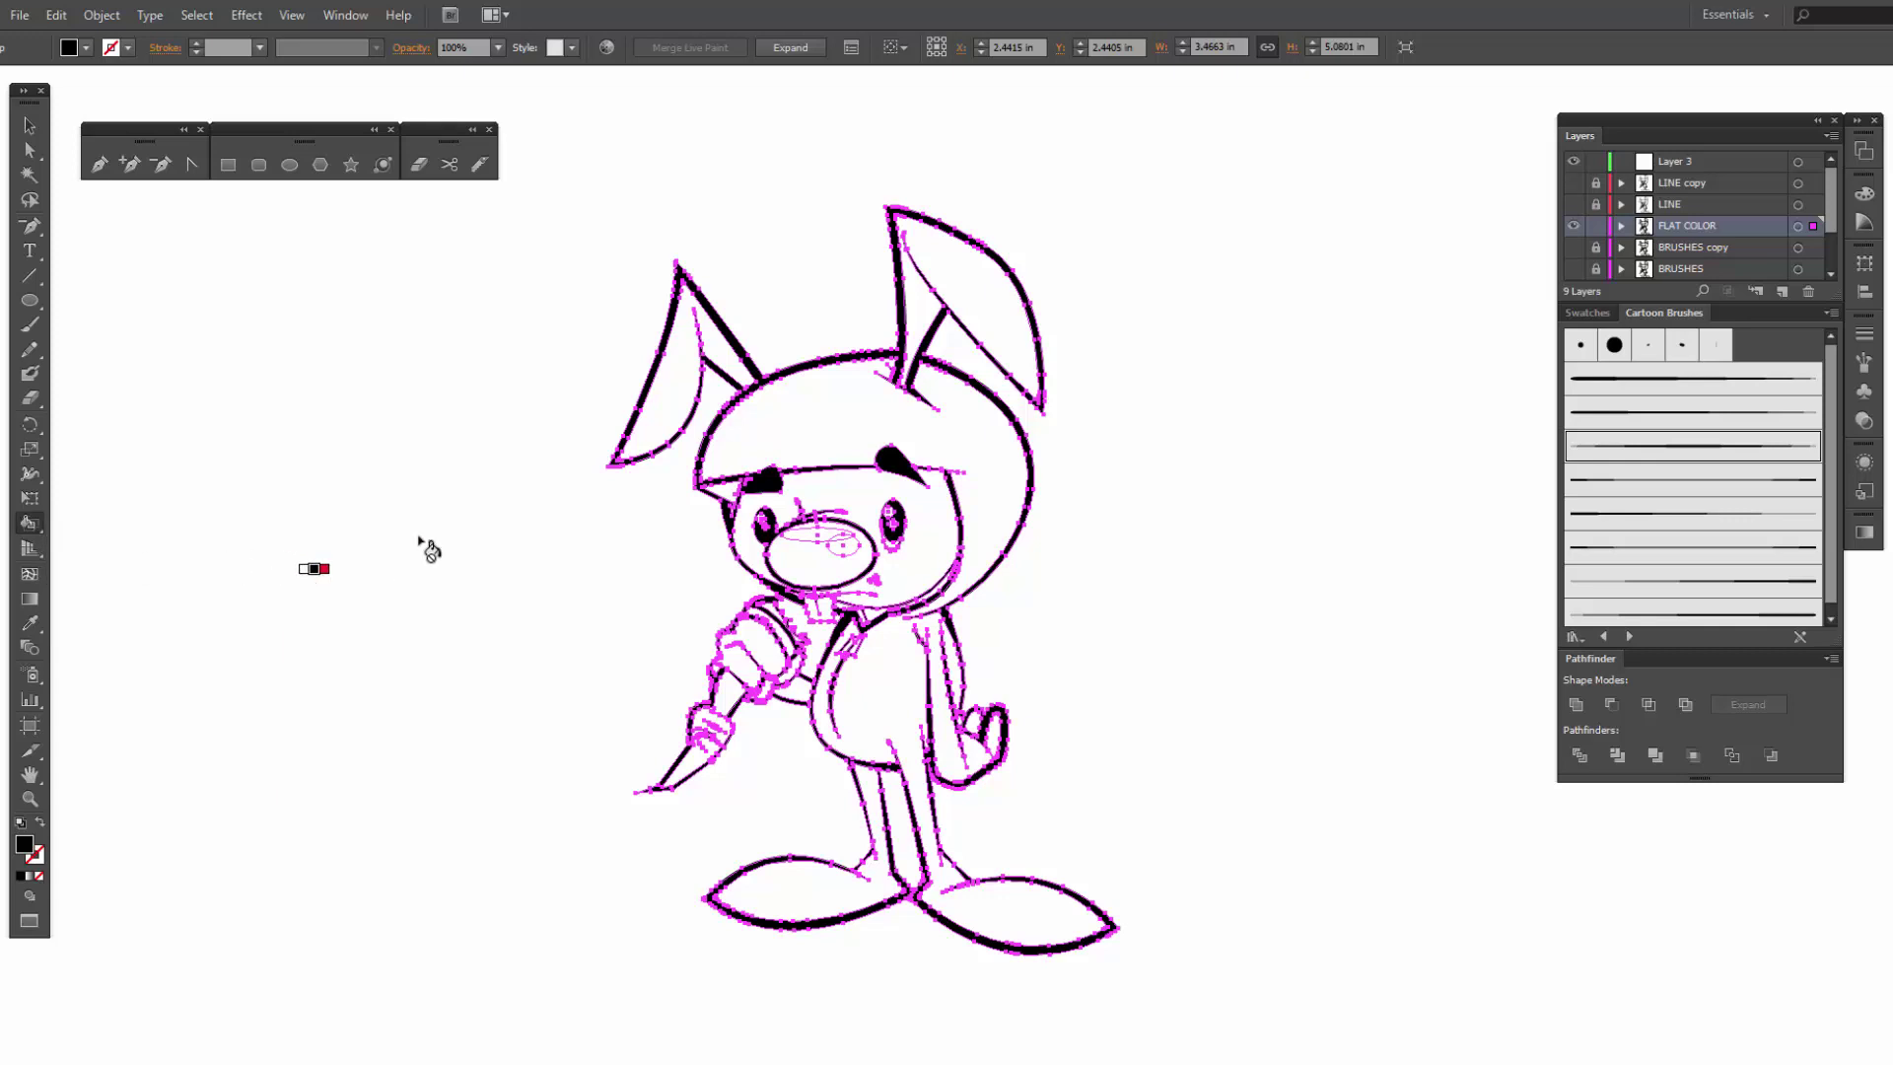
{"action": "left_click", "coordinate": [1582, 313]}
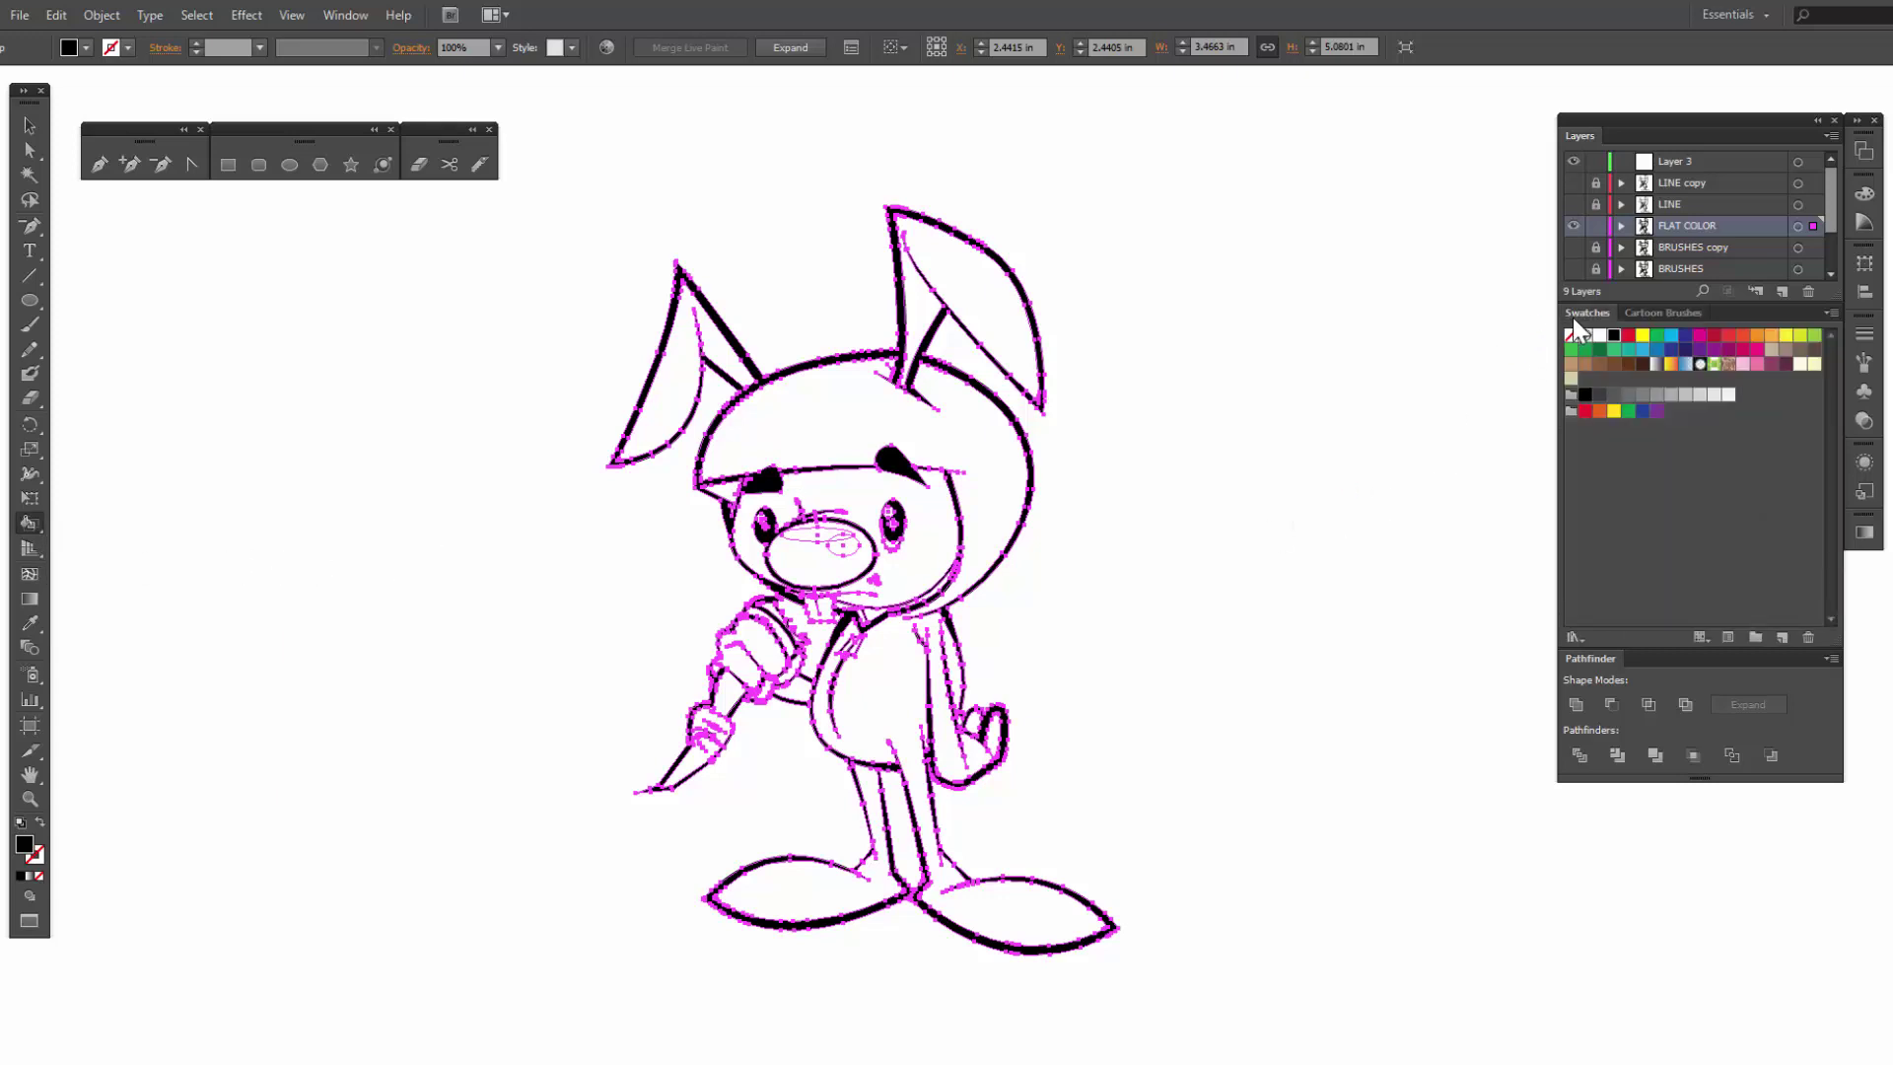
{"action": "left_click", "coordinate": [1758, 365]}
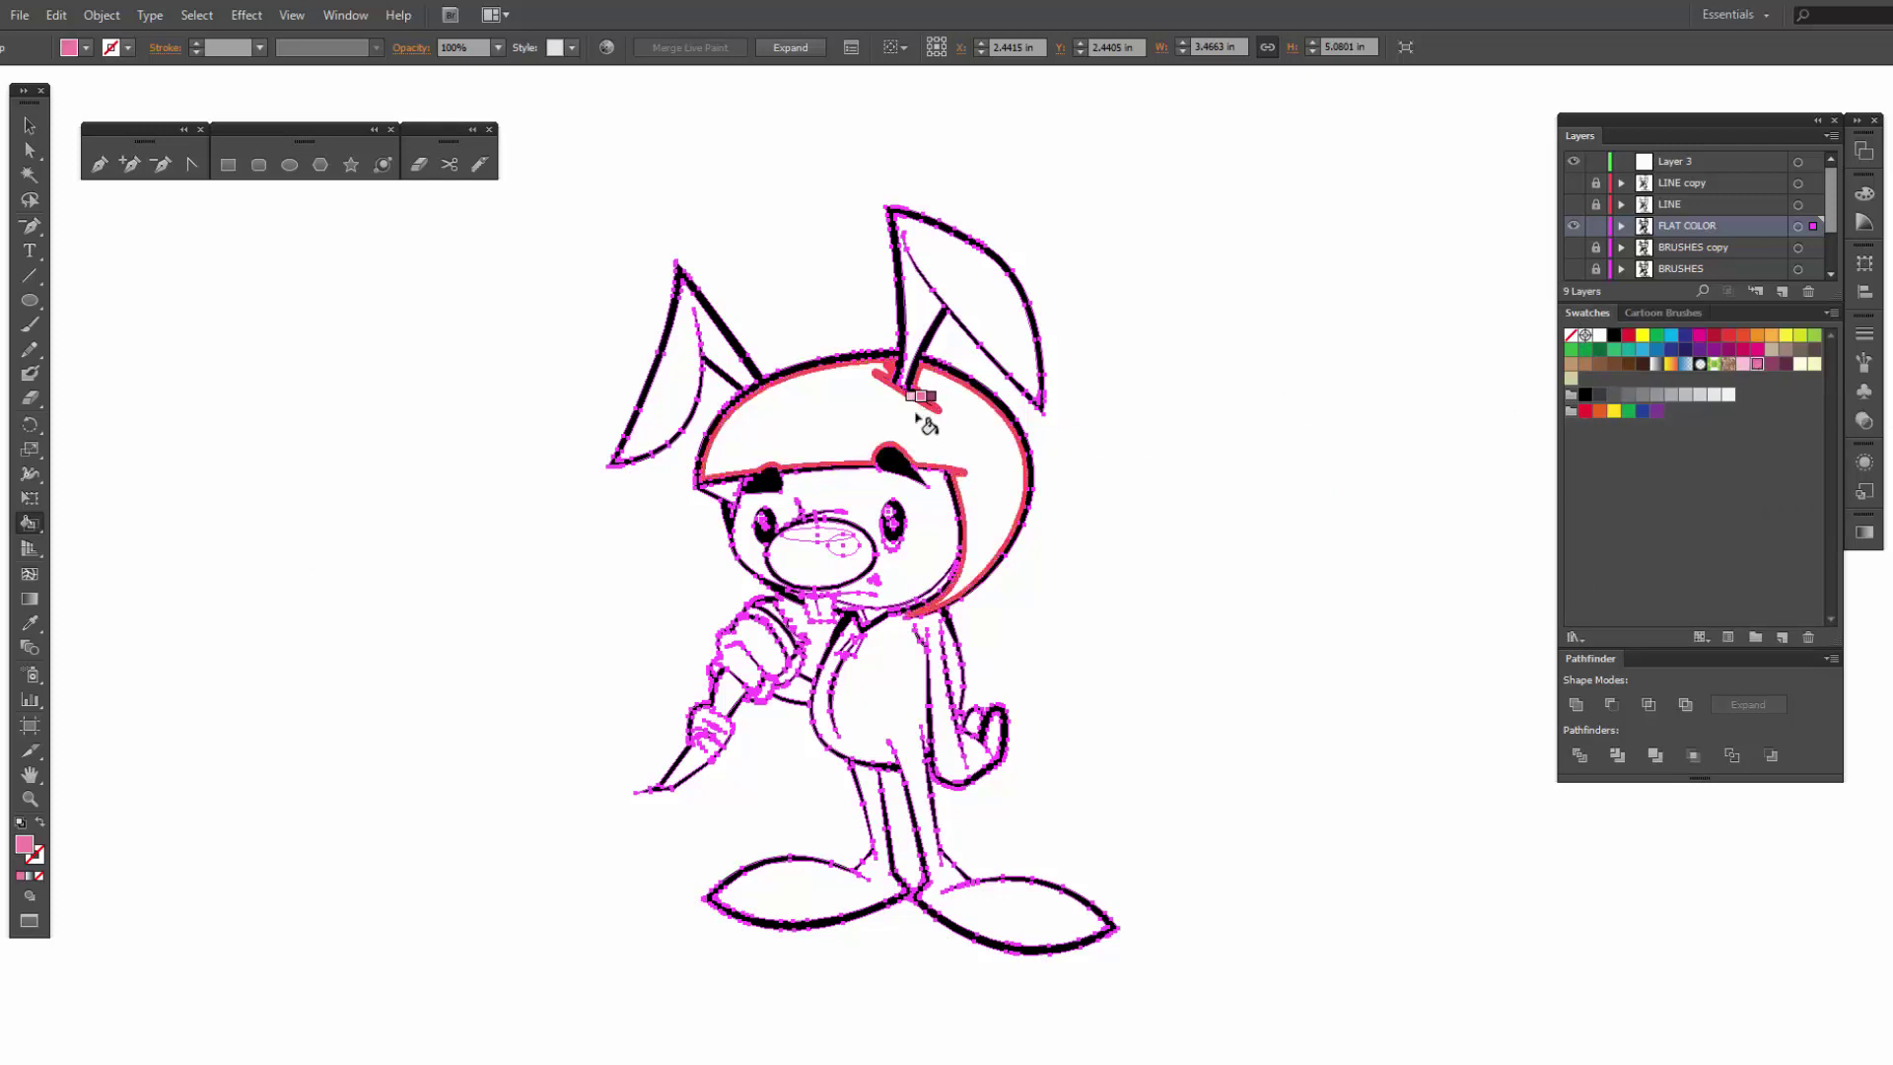
{"action": "left_click", "coordinate": [838, 426]}
{"action": "left_click", "coordinate": [962, 281]}
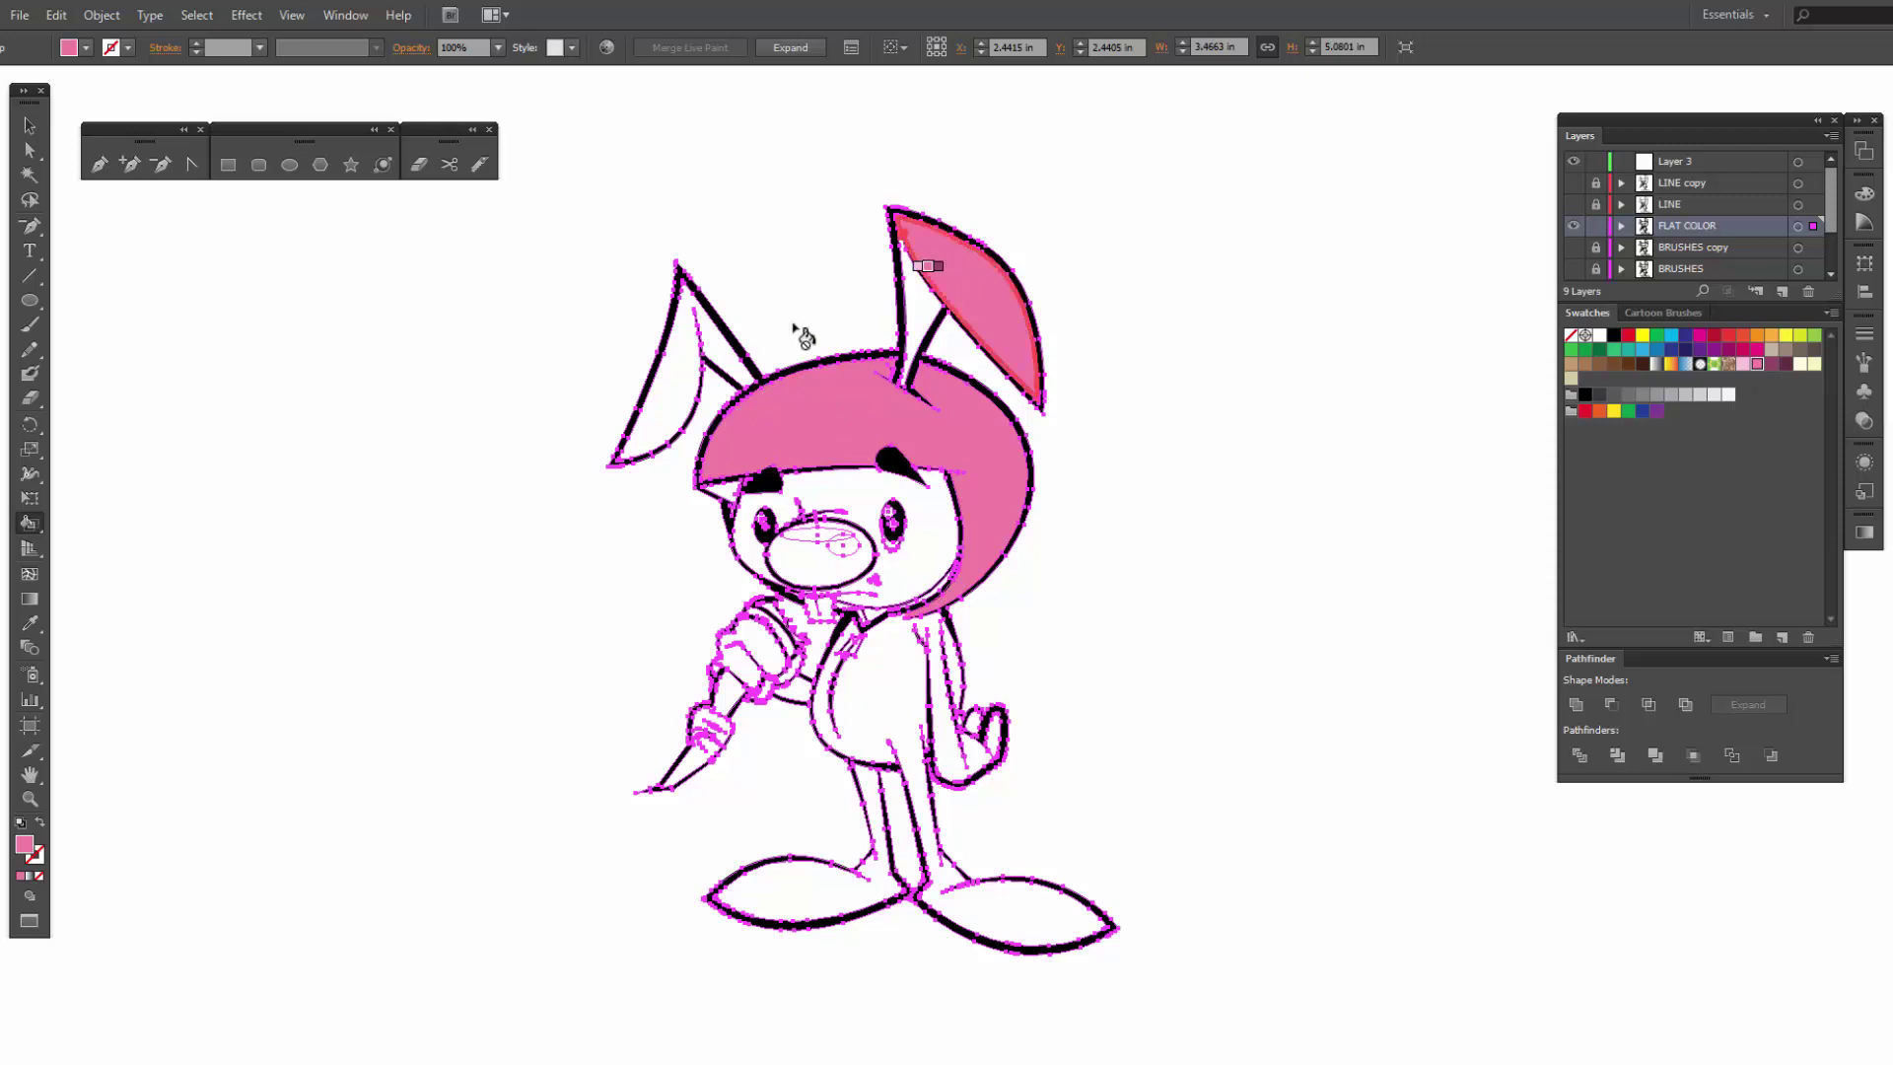
{"action": "left_click", "coordinate": [676, 385]}
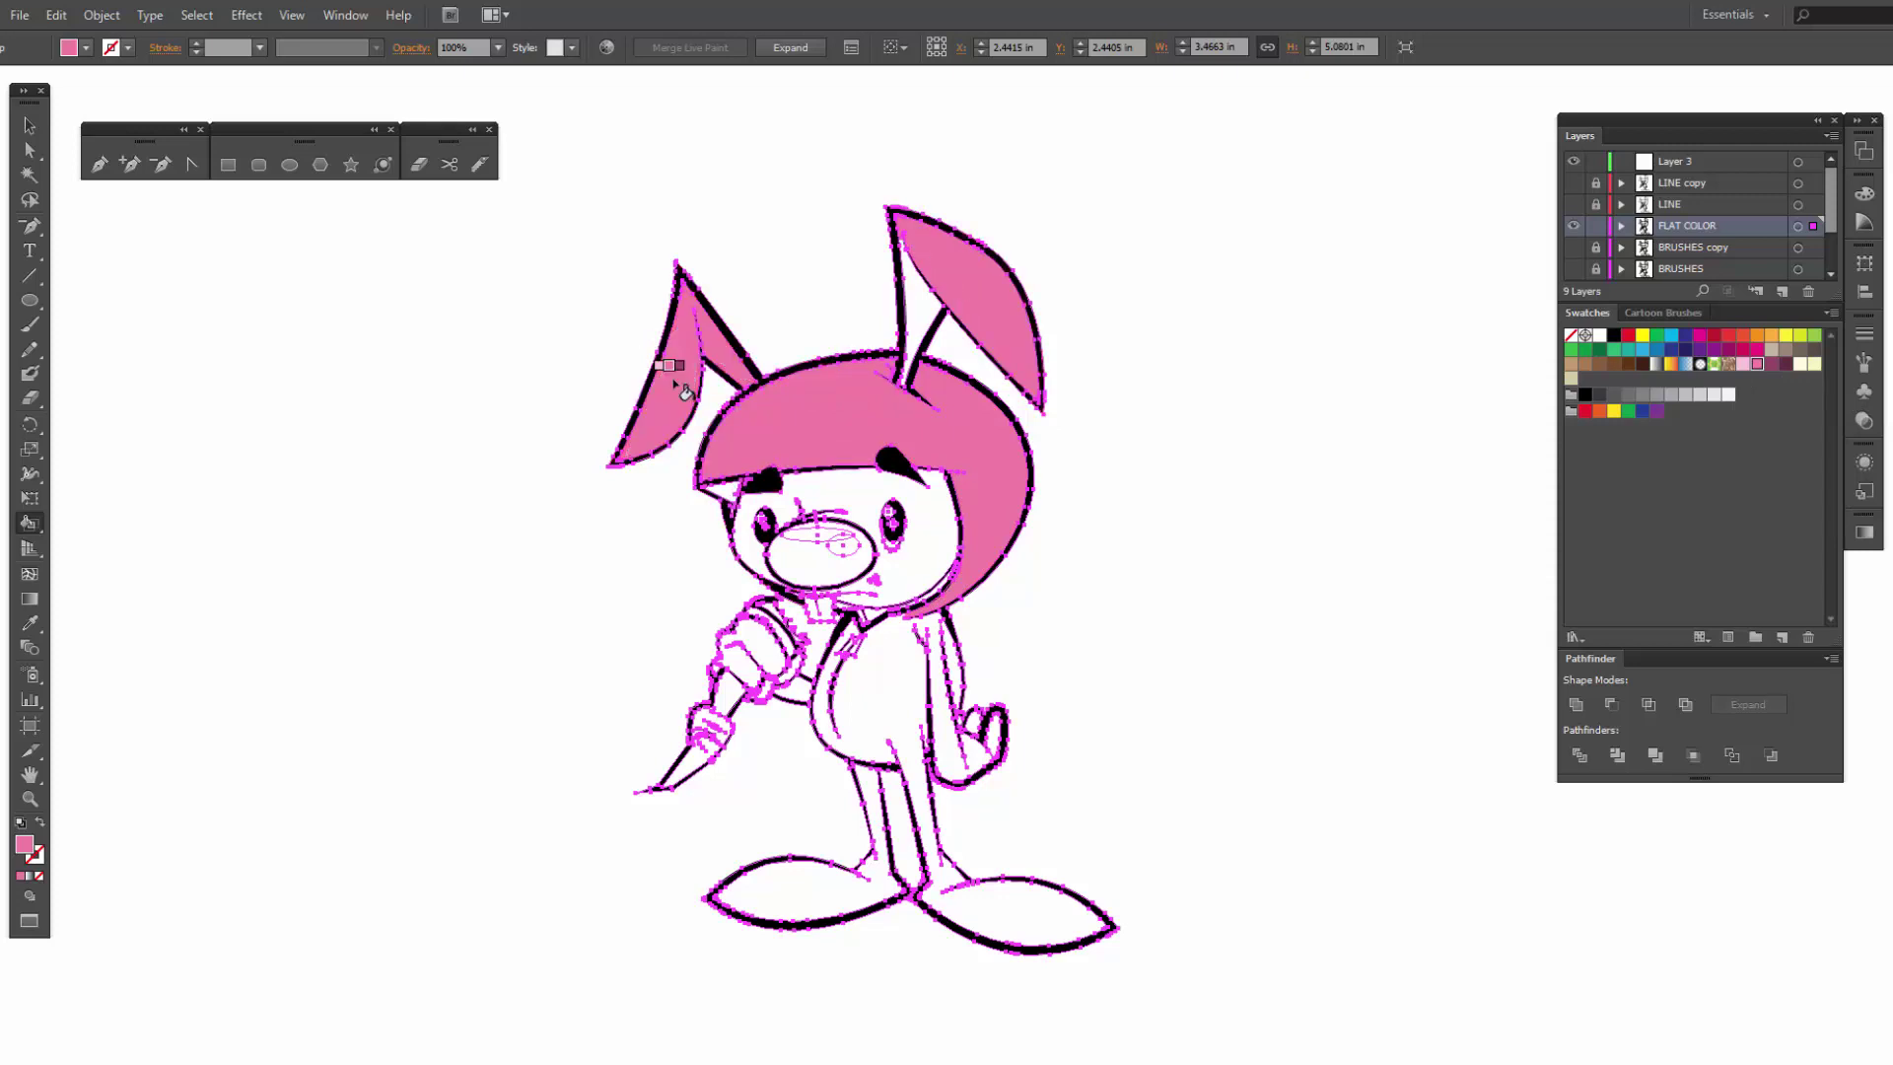
Step: Fill the bunny's body, legs, feet, raised arm and carrot-holding hand with the same pink
{"action": "left_click", "coordinate": [874, 703]}
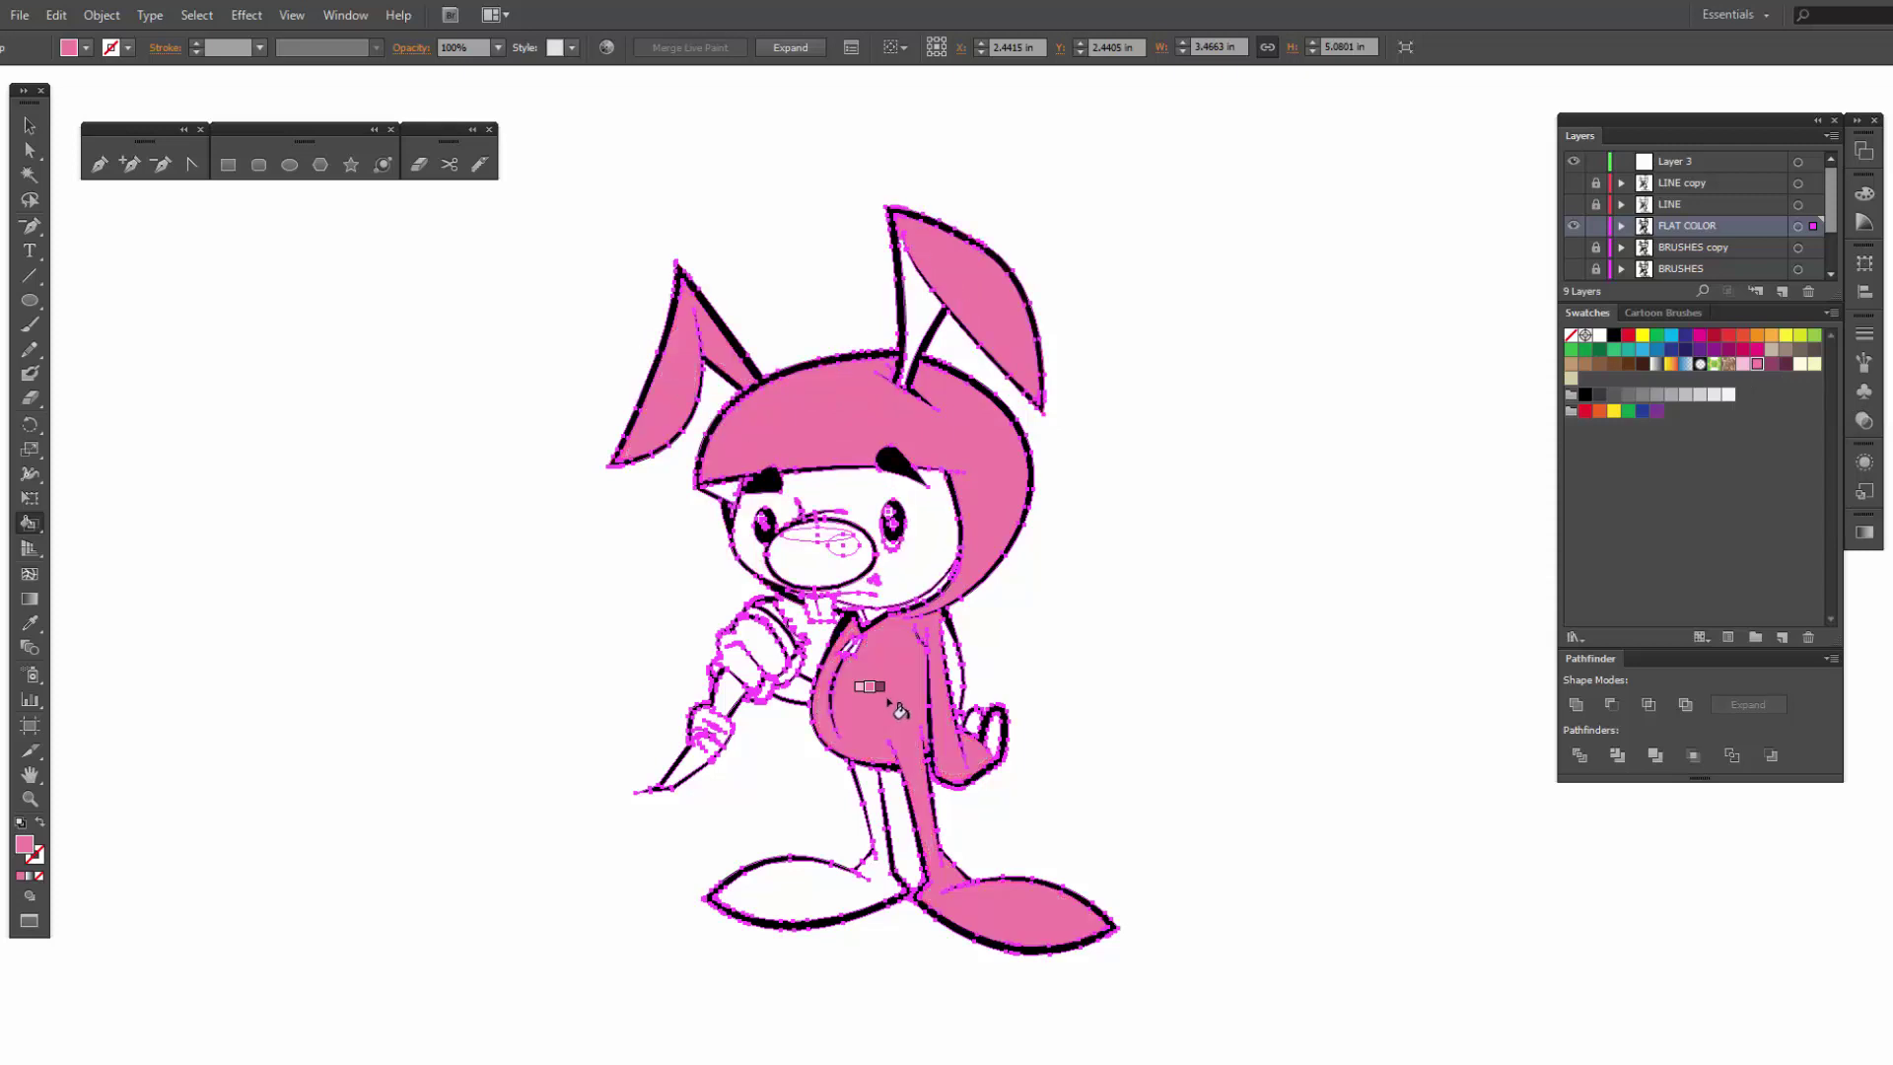
{"action": "left_click", "coordinate": [830, 889]}
{"action": "left_click", "coordinate": [795, 692]}
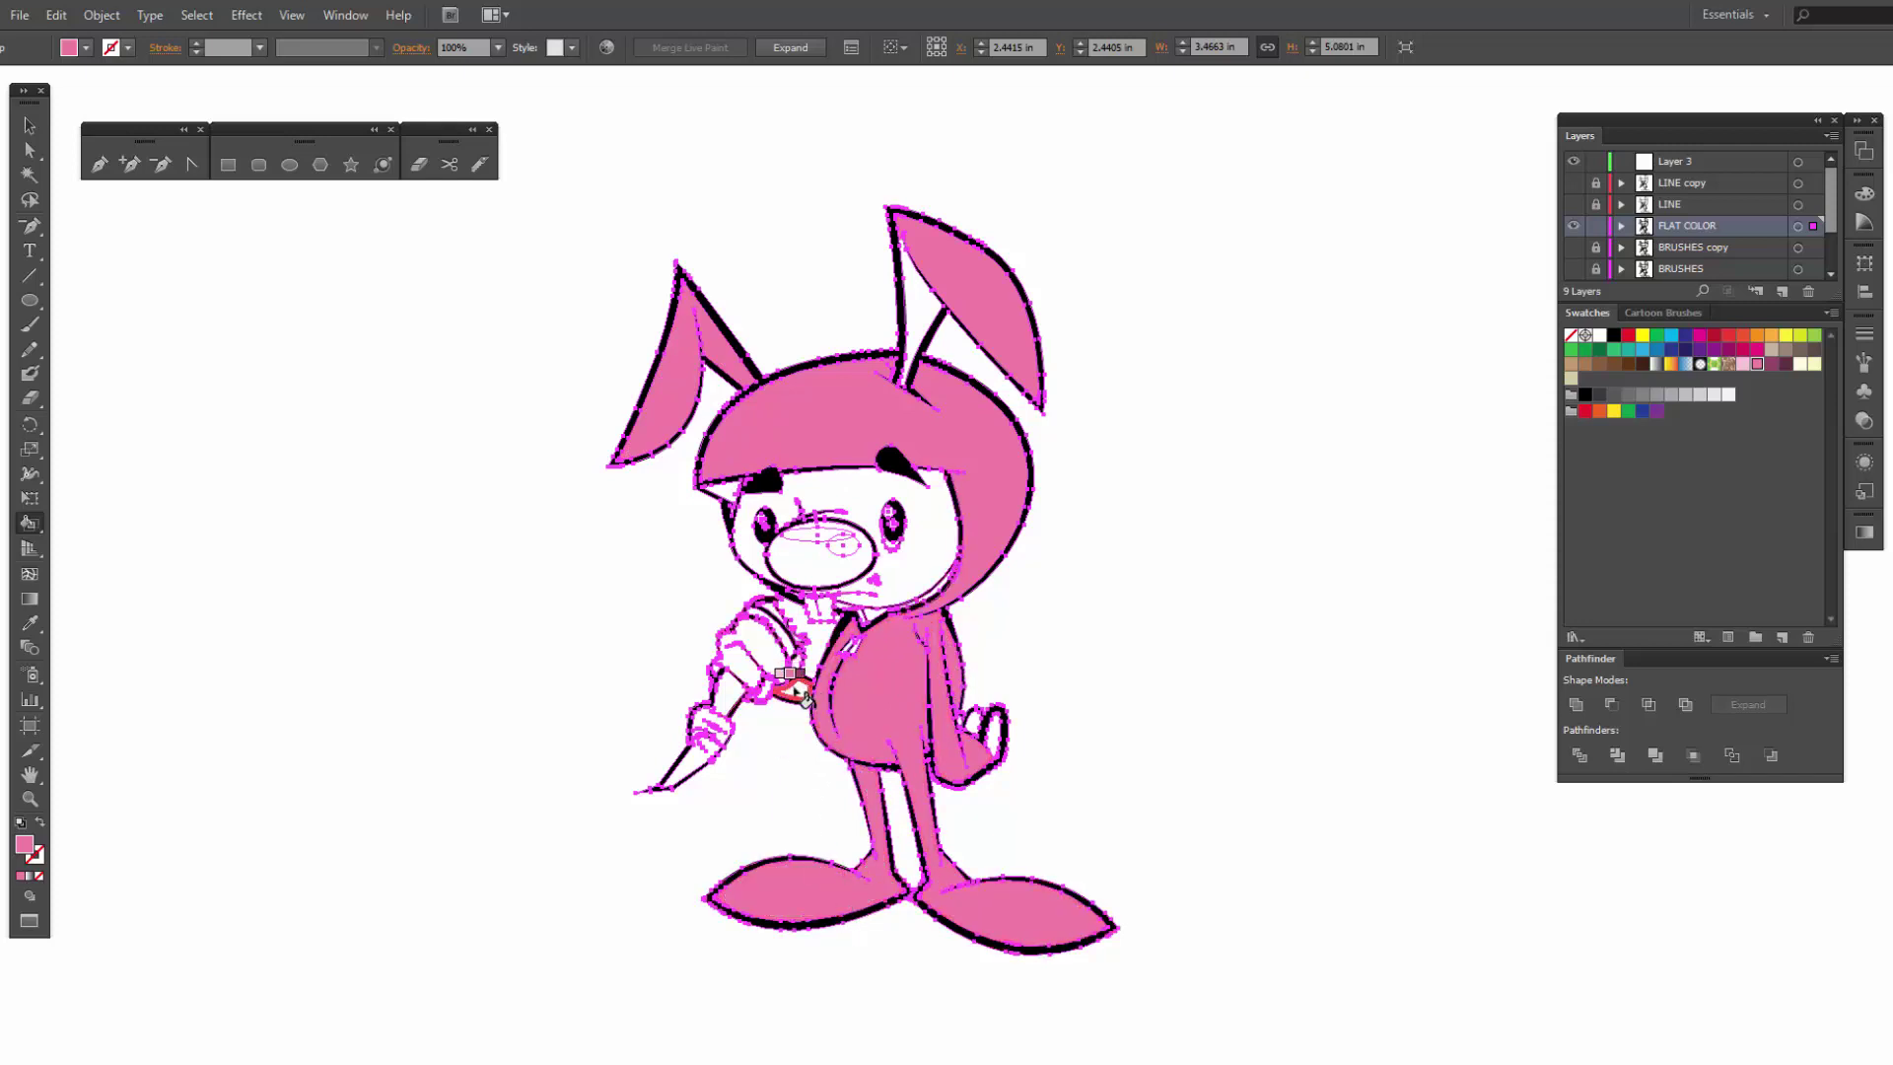
{"action": "left_click", "coordinate": [777, 646]}
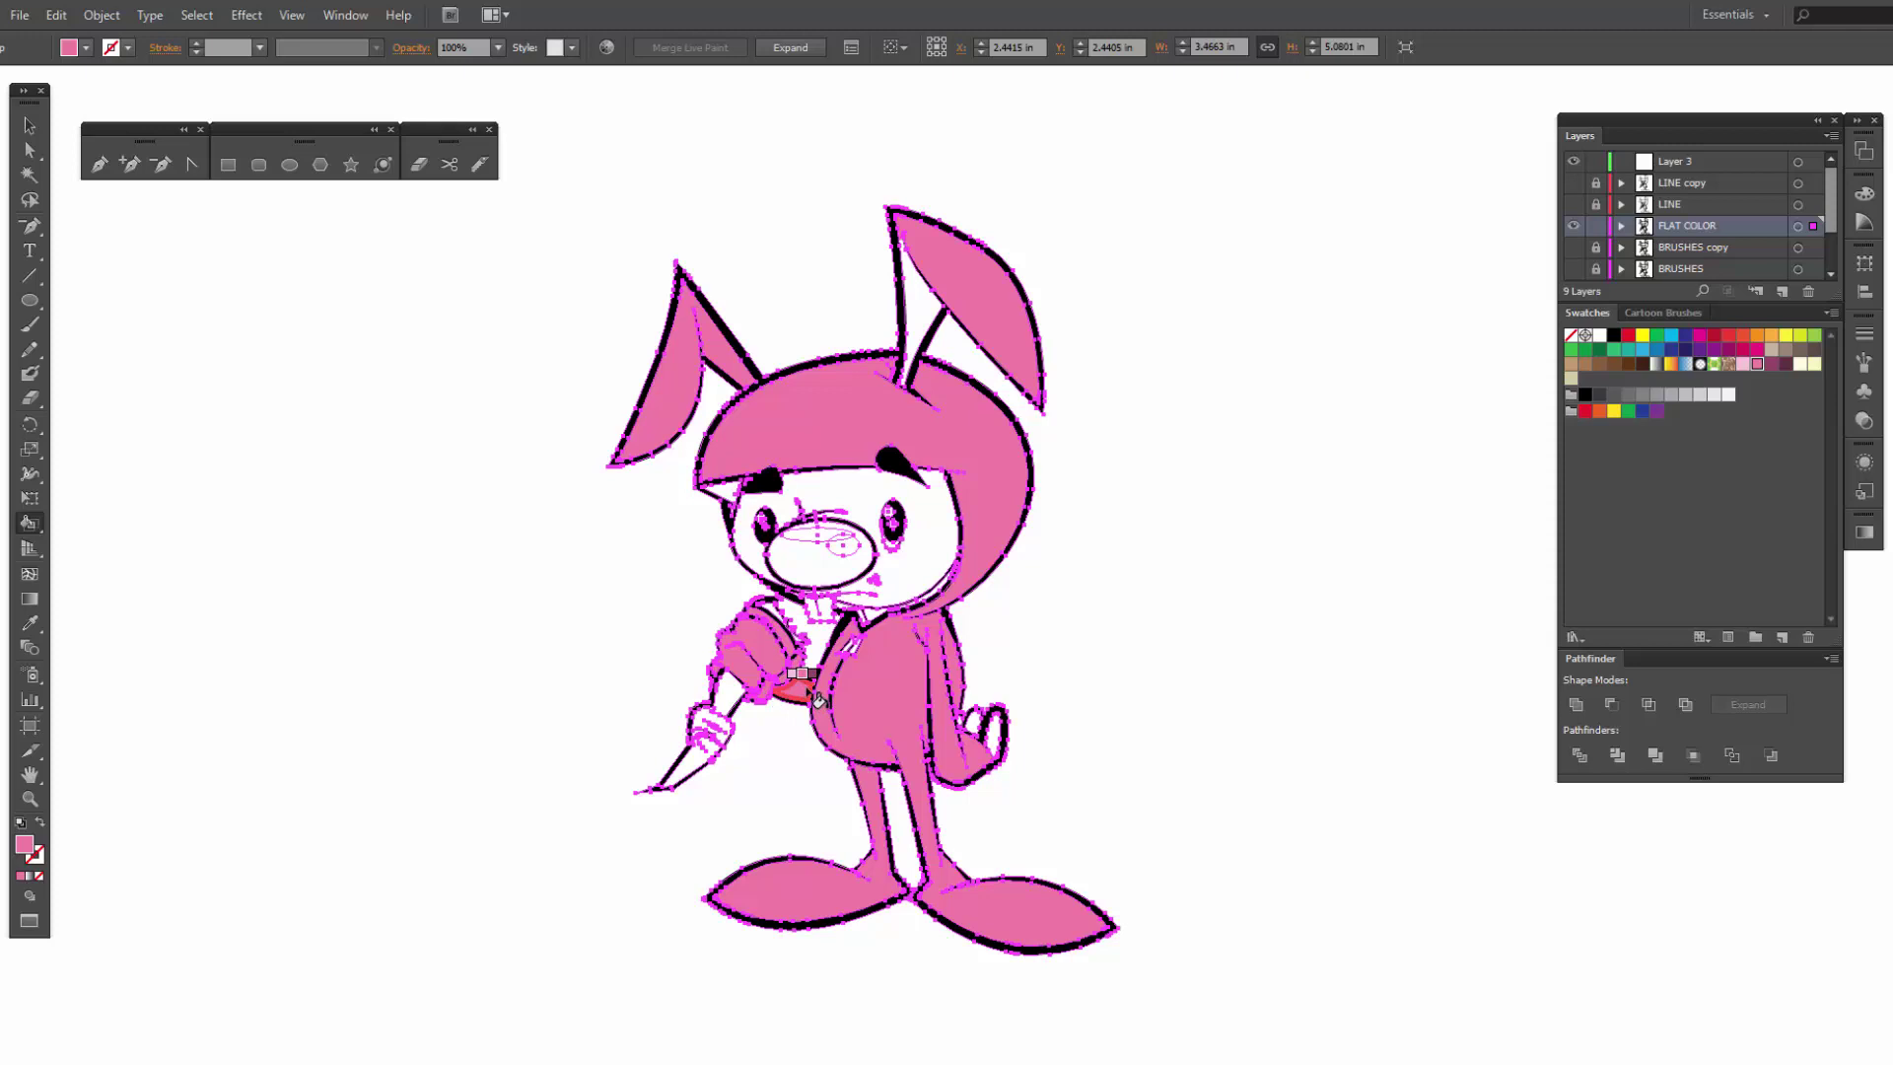
Step: Paint the lowered hand's fingers and the hood lining dark plum, and the remaining ear areas pink
{"action": "key", "text": "Right"}
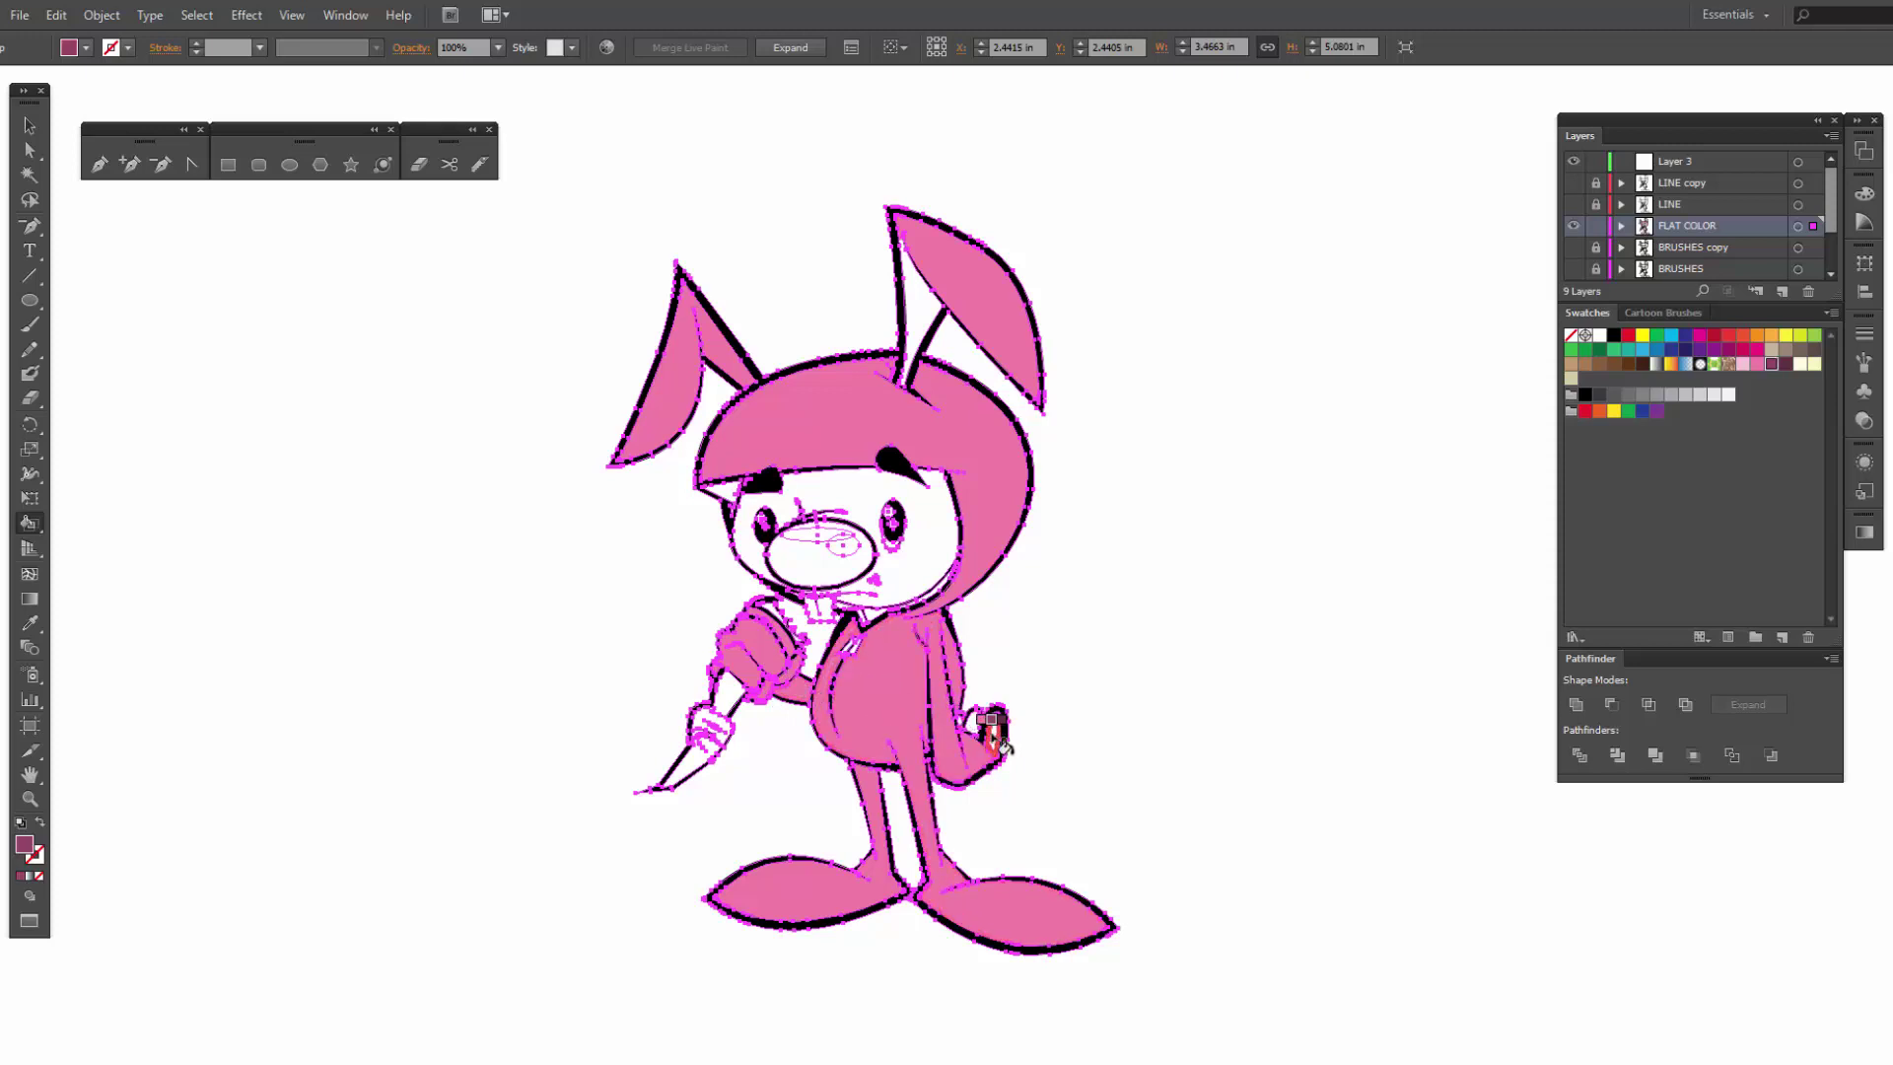
{"action": "left_click", "coordinate": [993, 741]}
{"action": "left_click", "coordinate": [972, 728]}
{"action": "key", "text": "Left"}
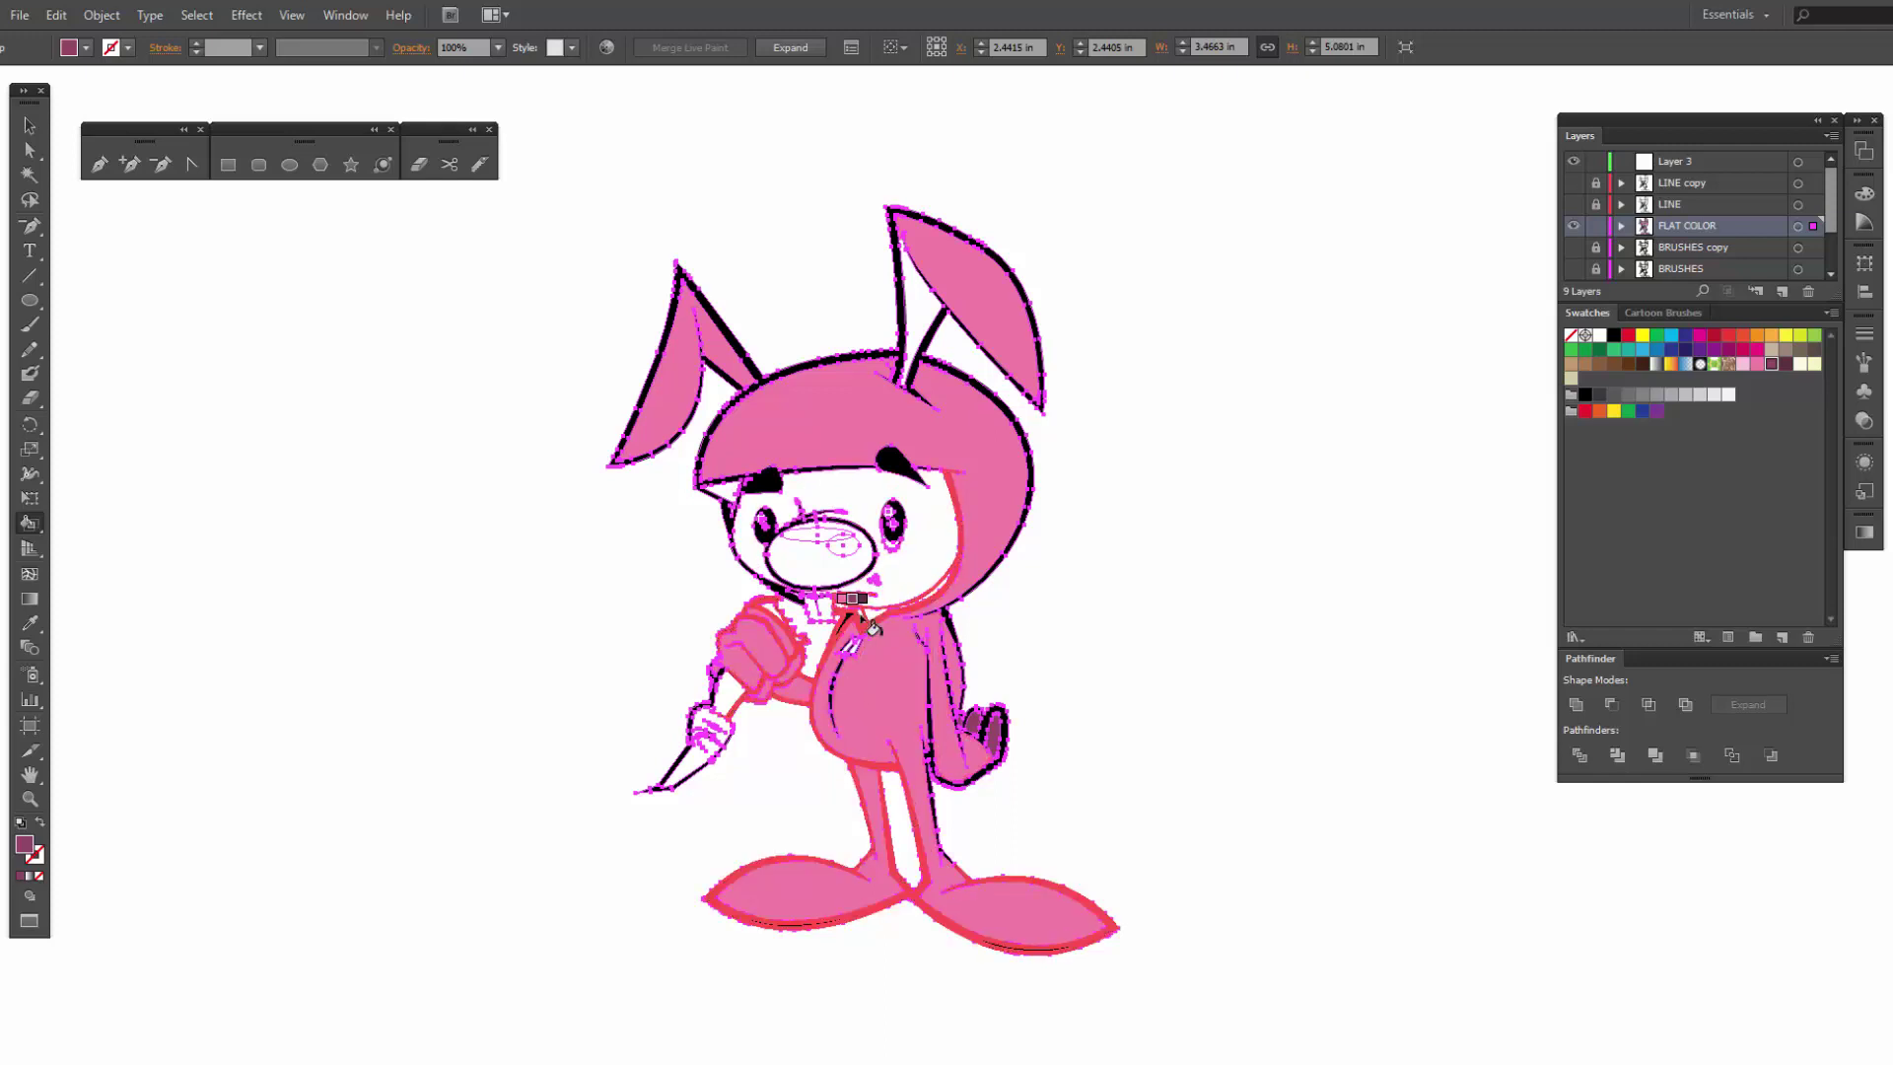
{"action": "left_click", "coordinate": [925, 307]}
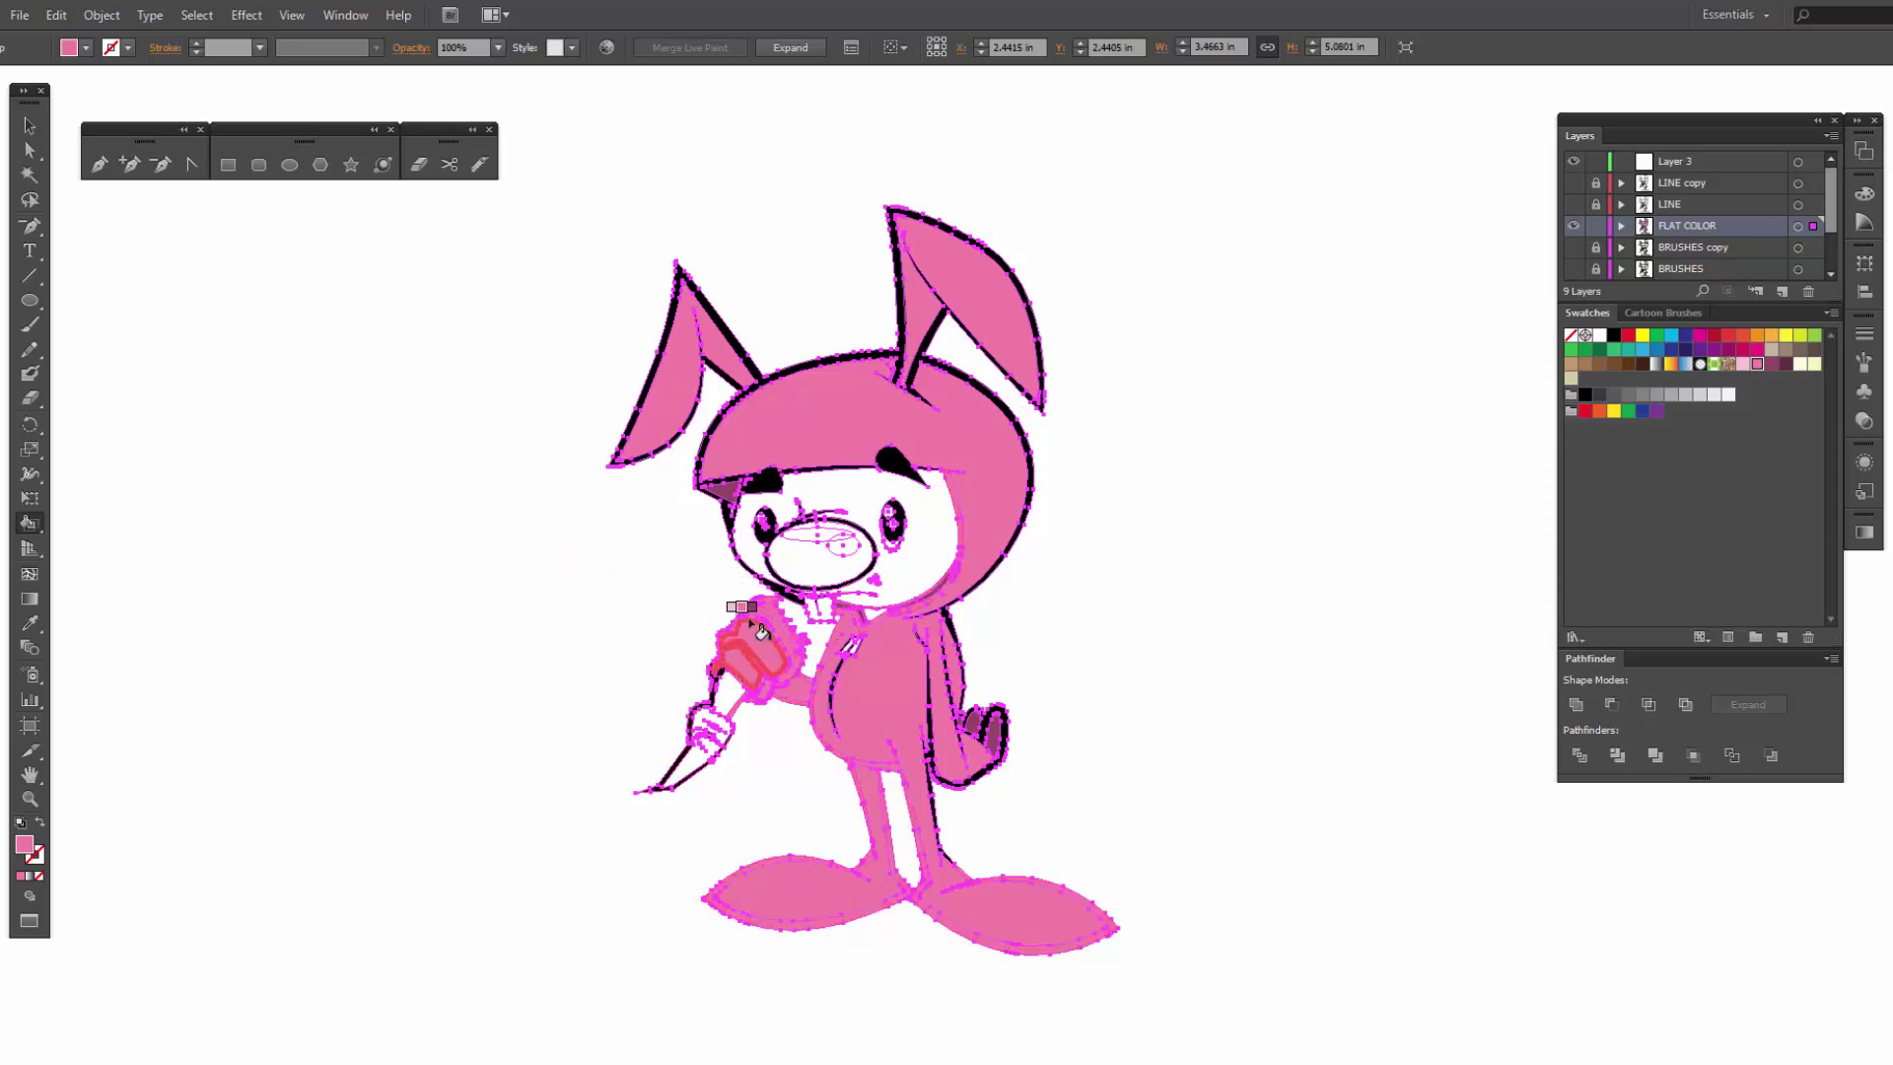
Step: Fill all sections of the carrot with light orange
{"action": "left_click", "coordinate": [1758, 337]}
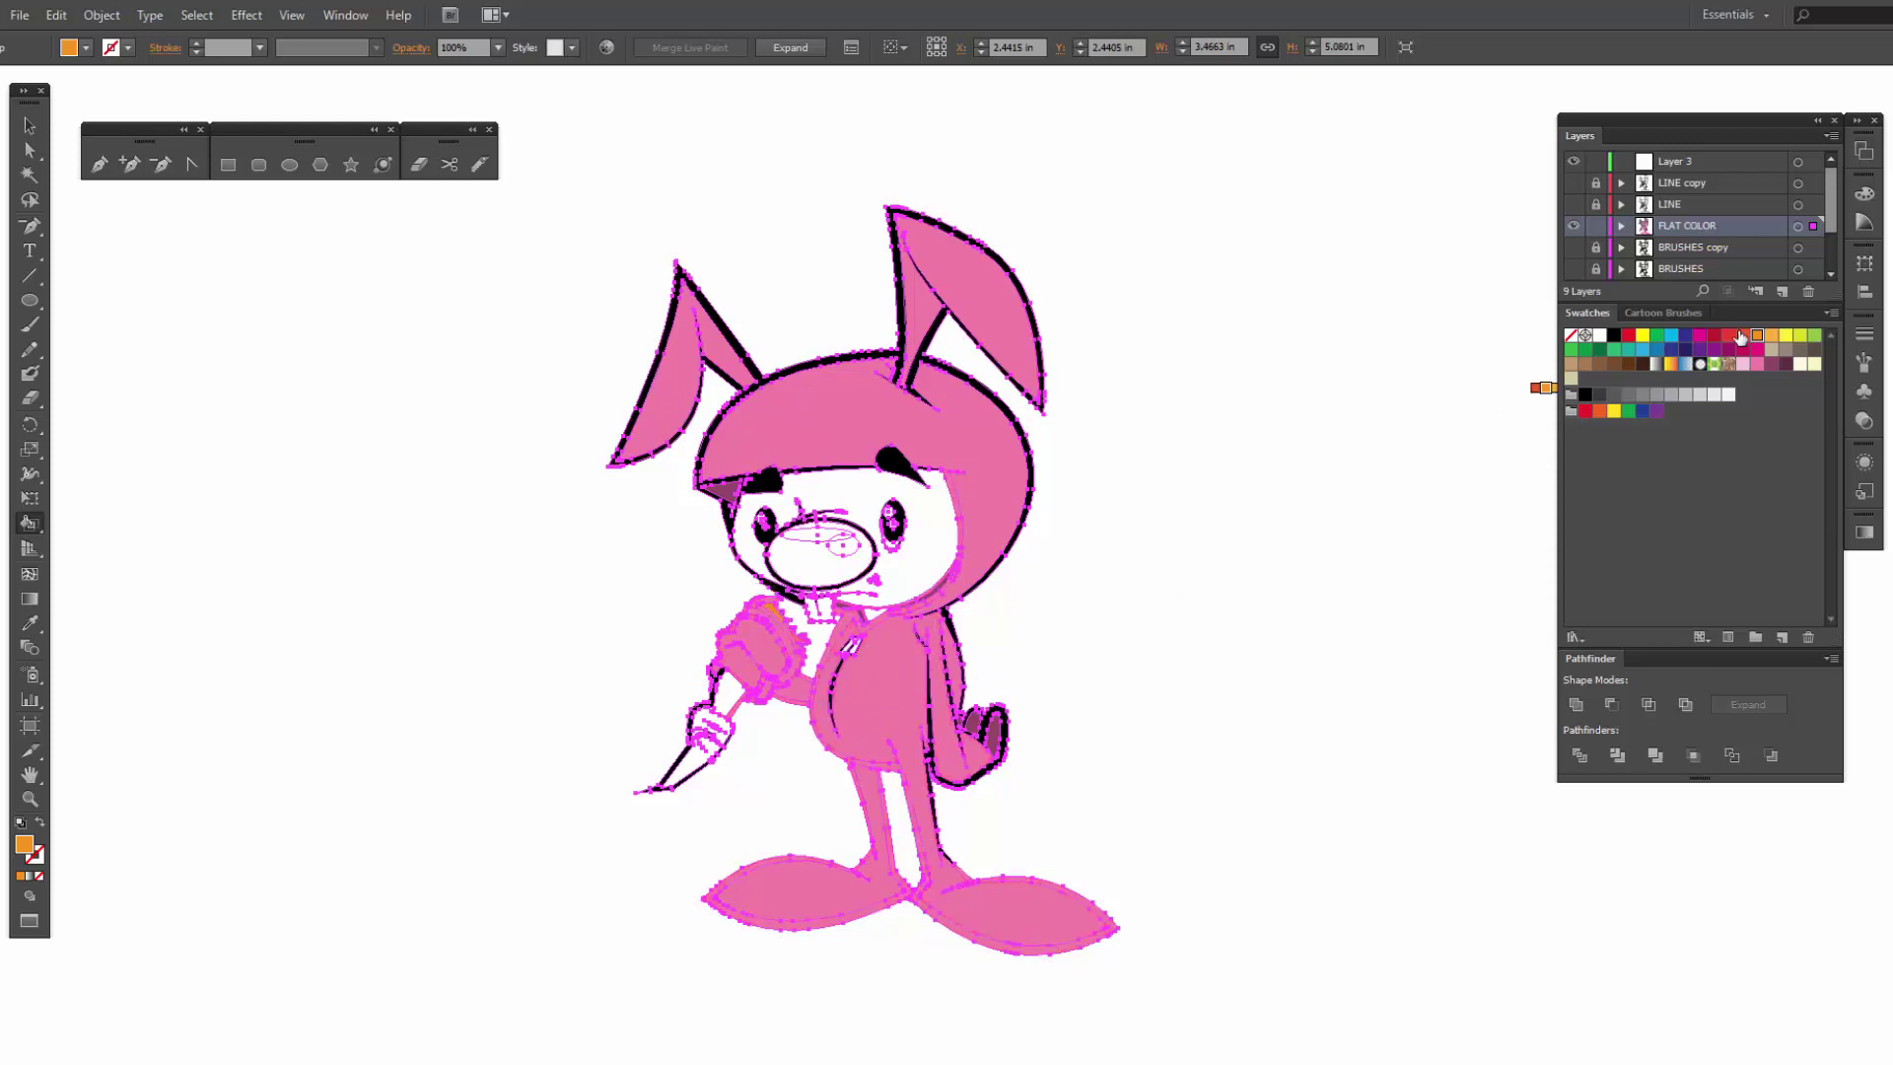
{"action": "left_click", "coordinate": [1771, 339]}
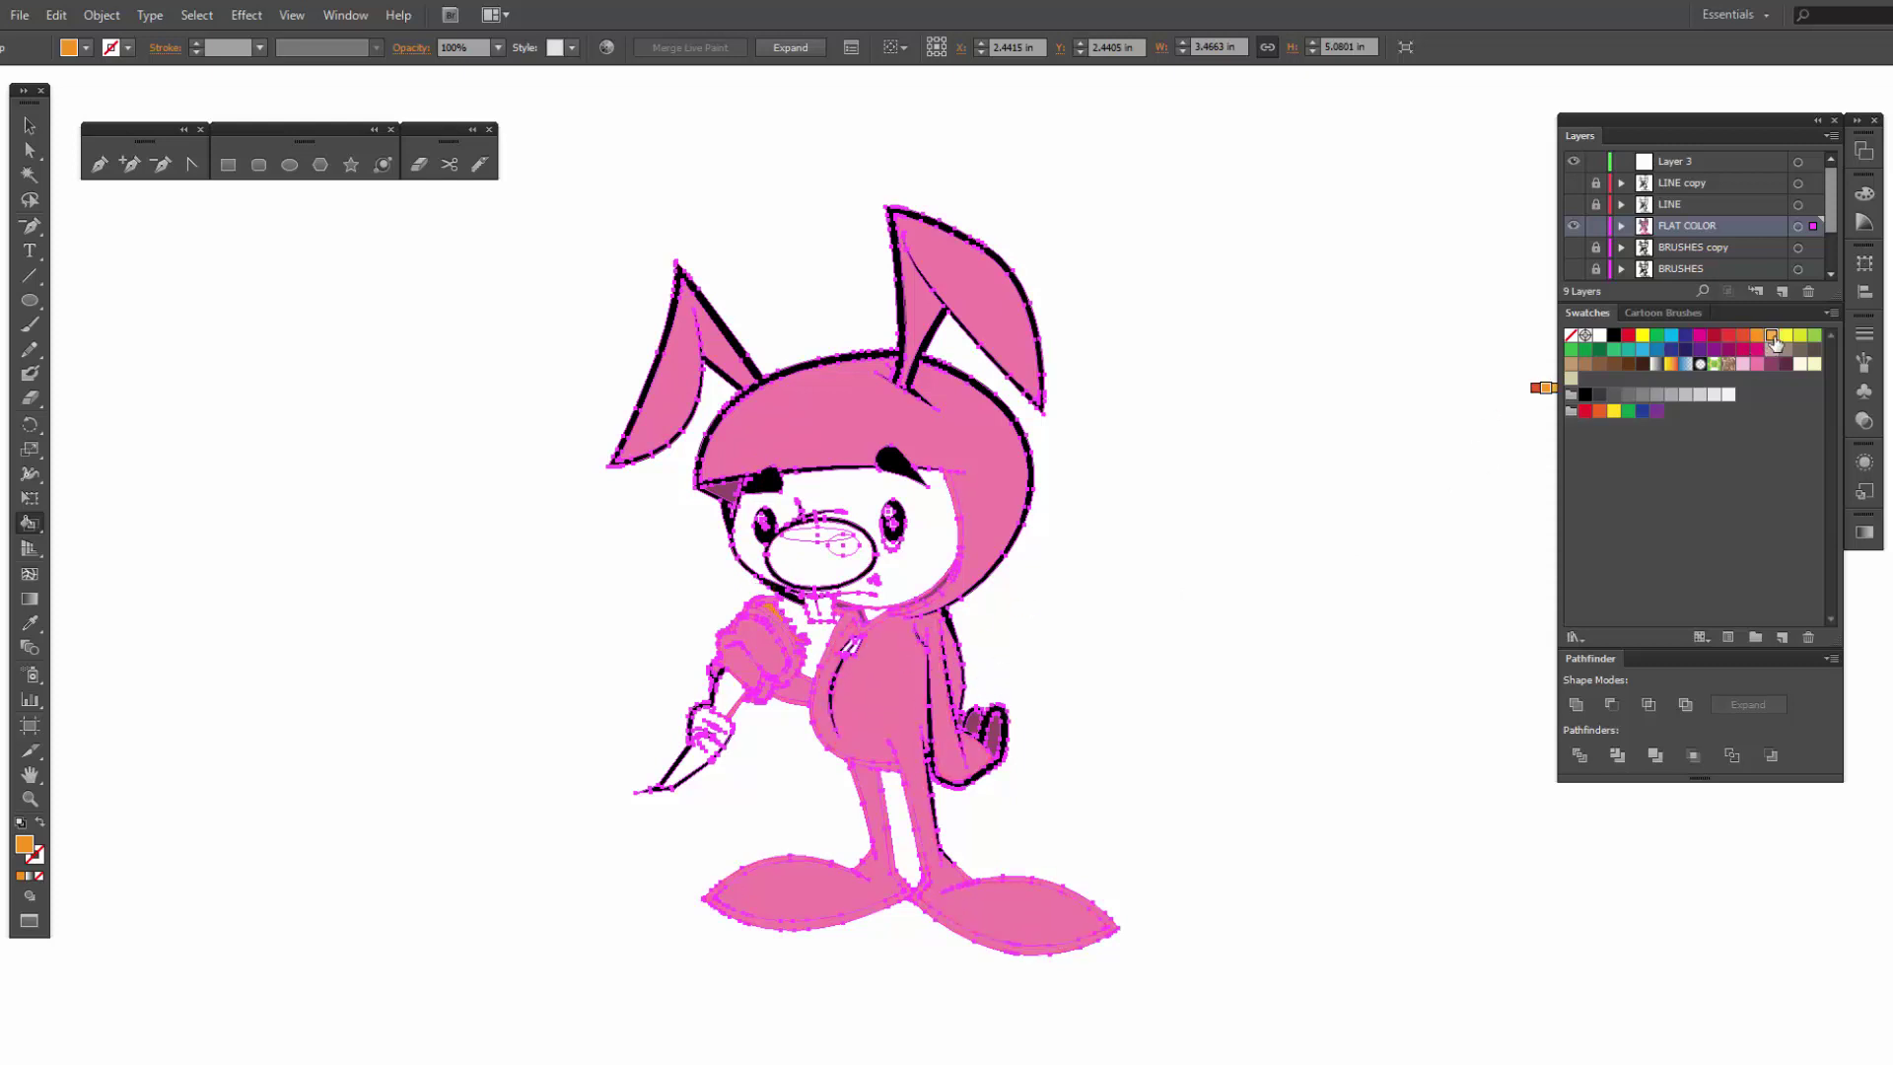
{"action": "left_click", "coordinate": [774, 615]}
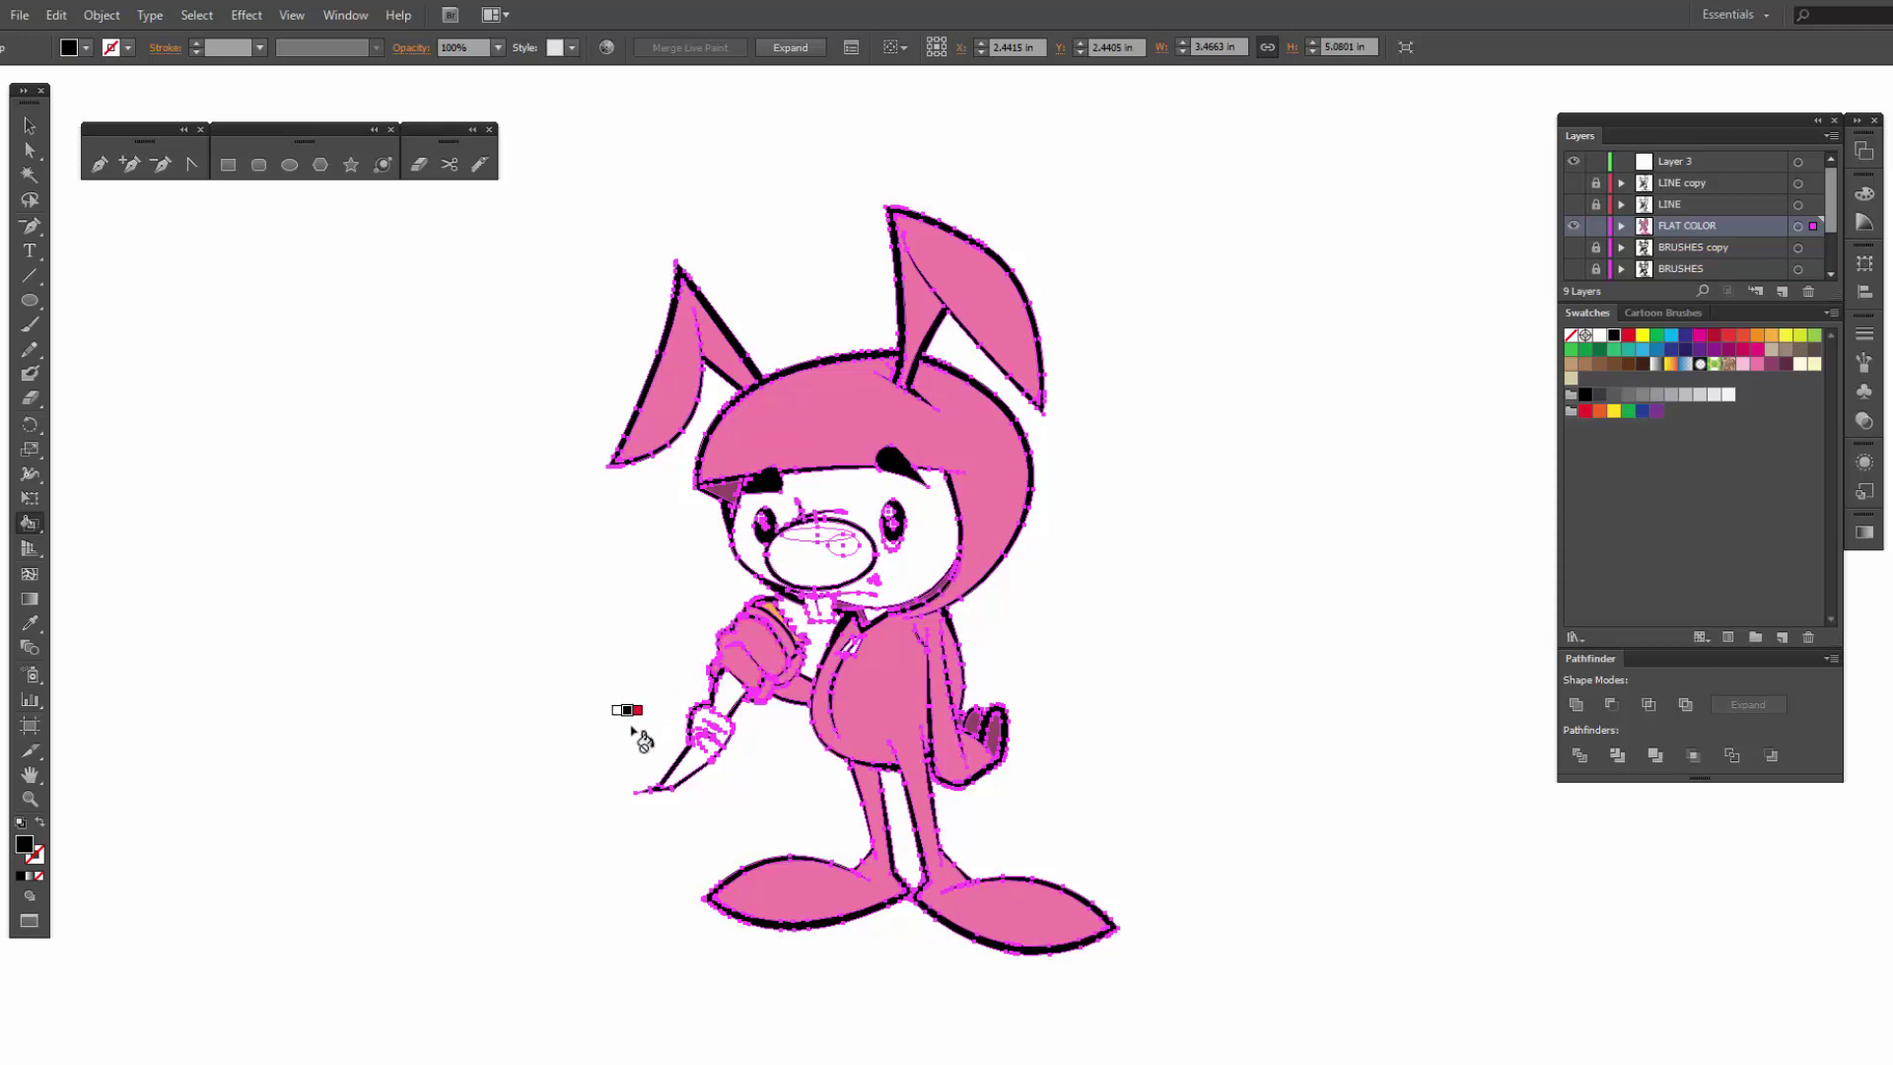
{"action": "left_click", "coordinate": [1772, 338]}
{"action": "left_click", "coordinate": [732, 698]}
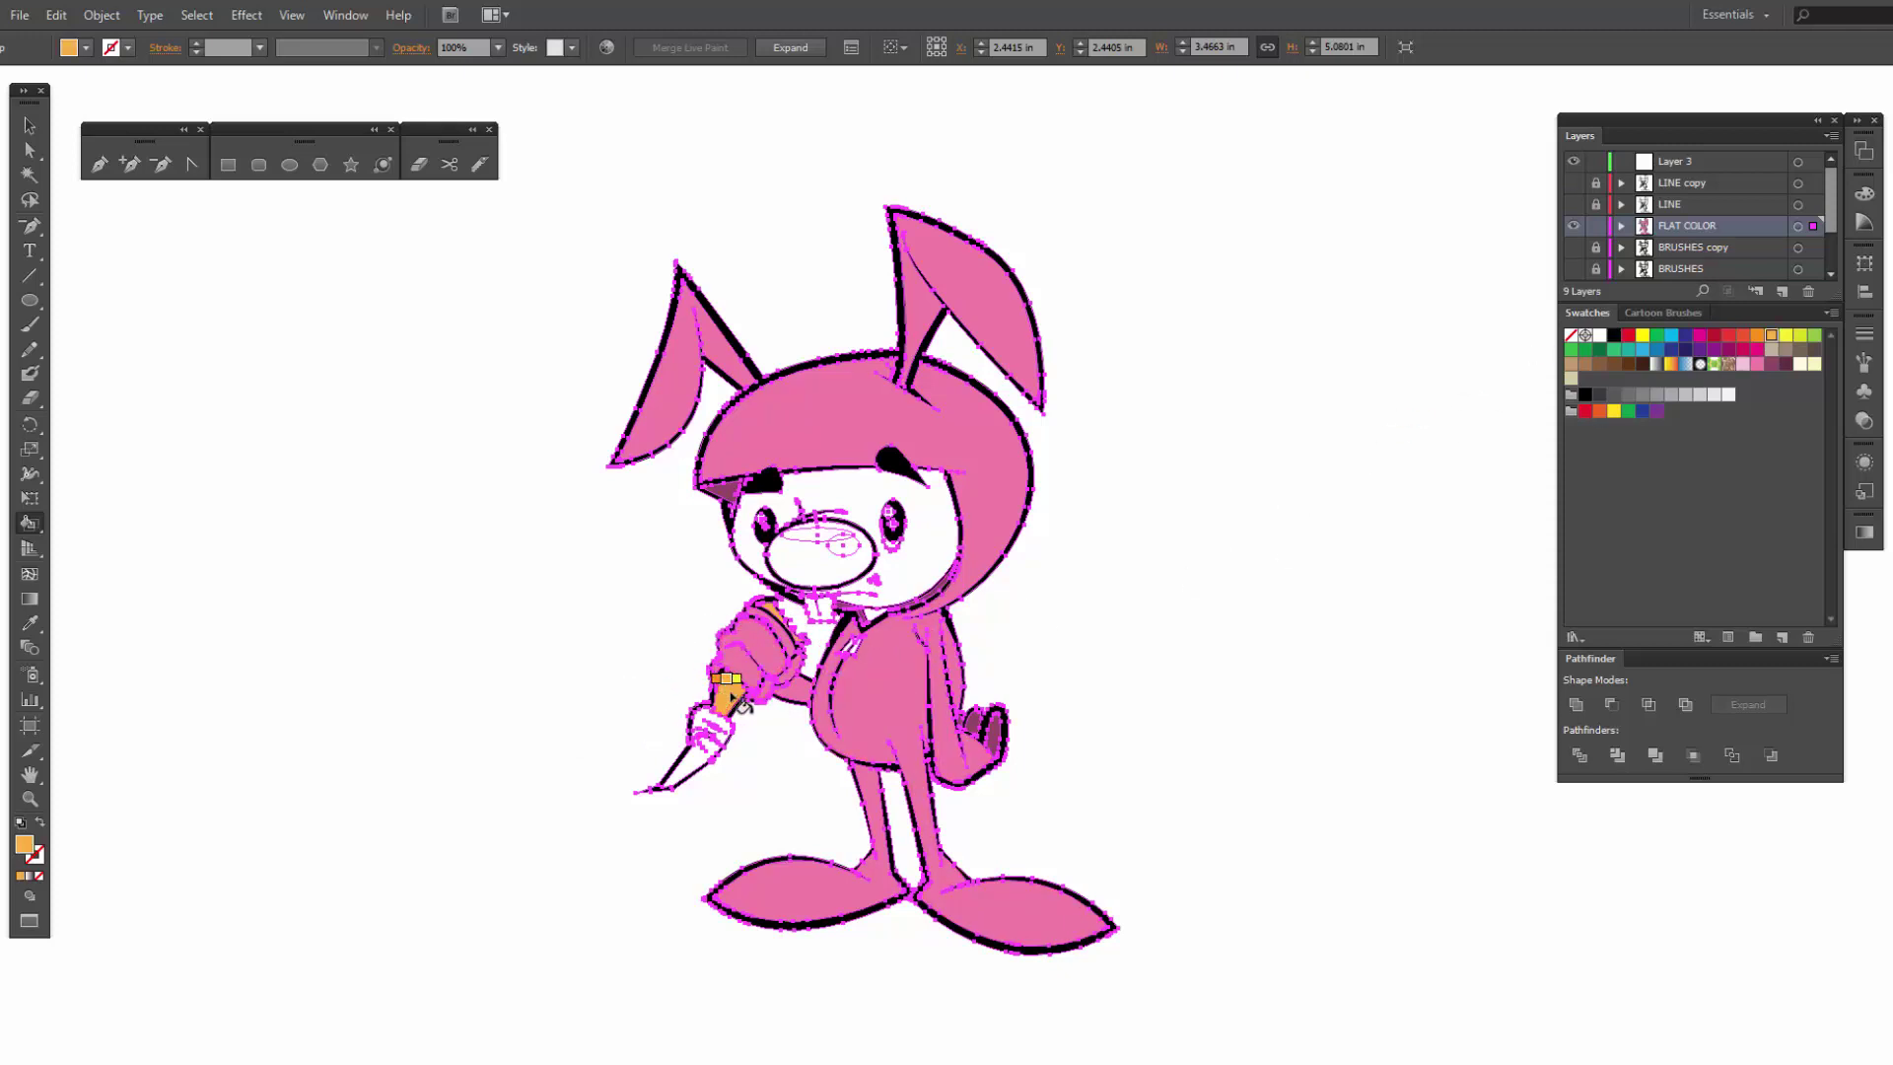
{"action": "left_click", "coordinate": [695, 757]}
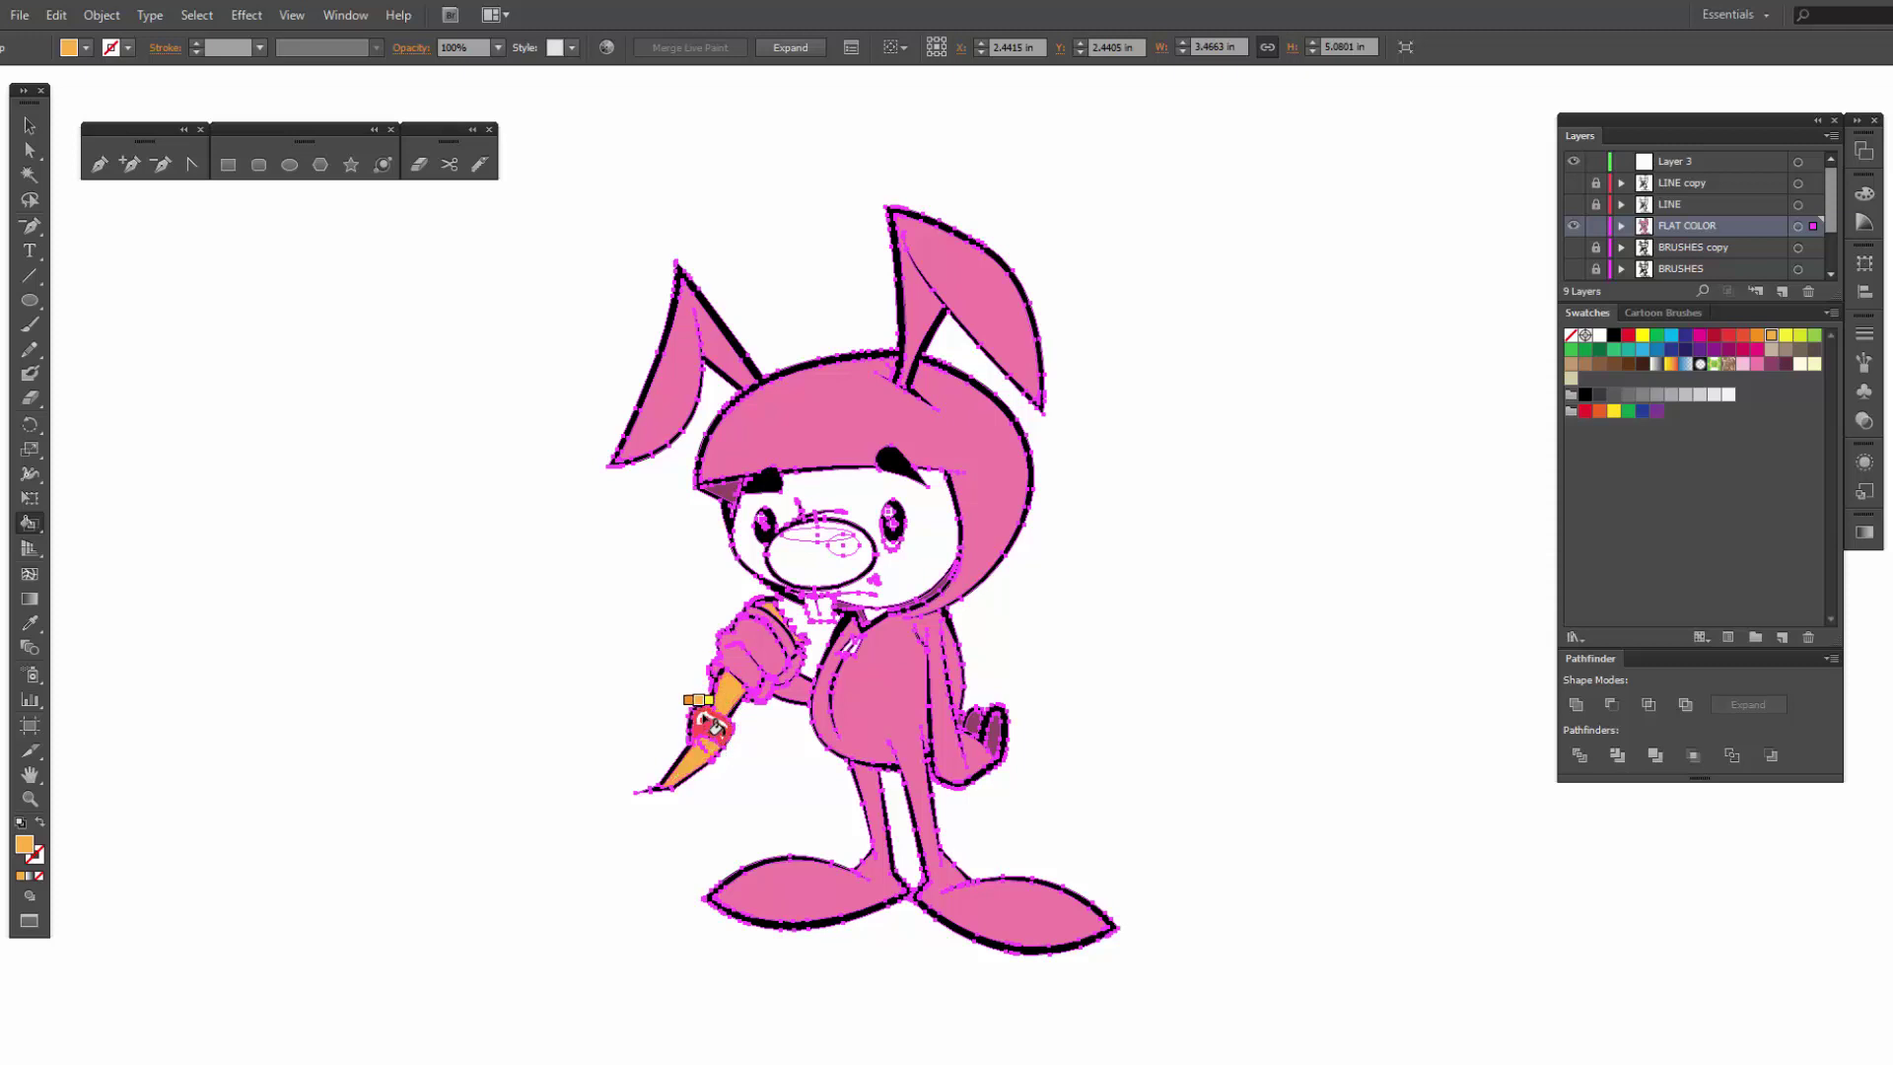
{"action": "left_click", "coordinate": [714, 728]}
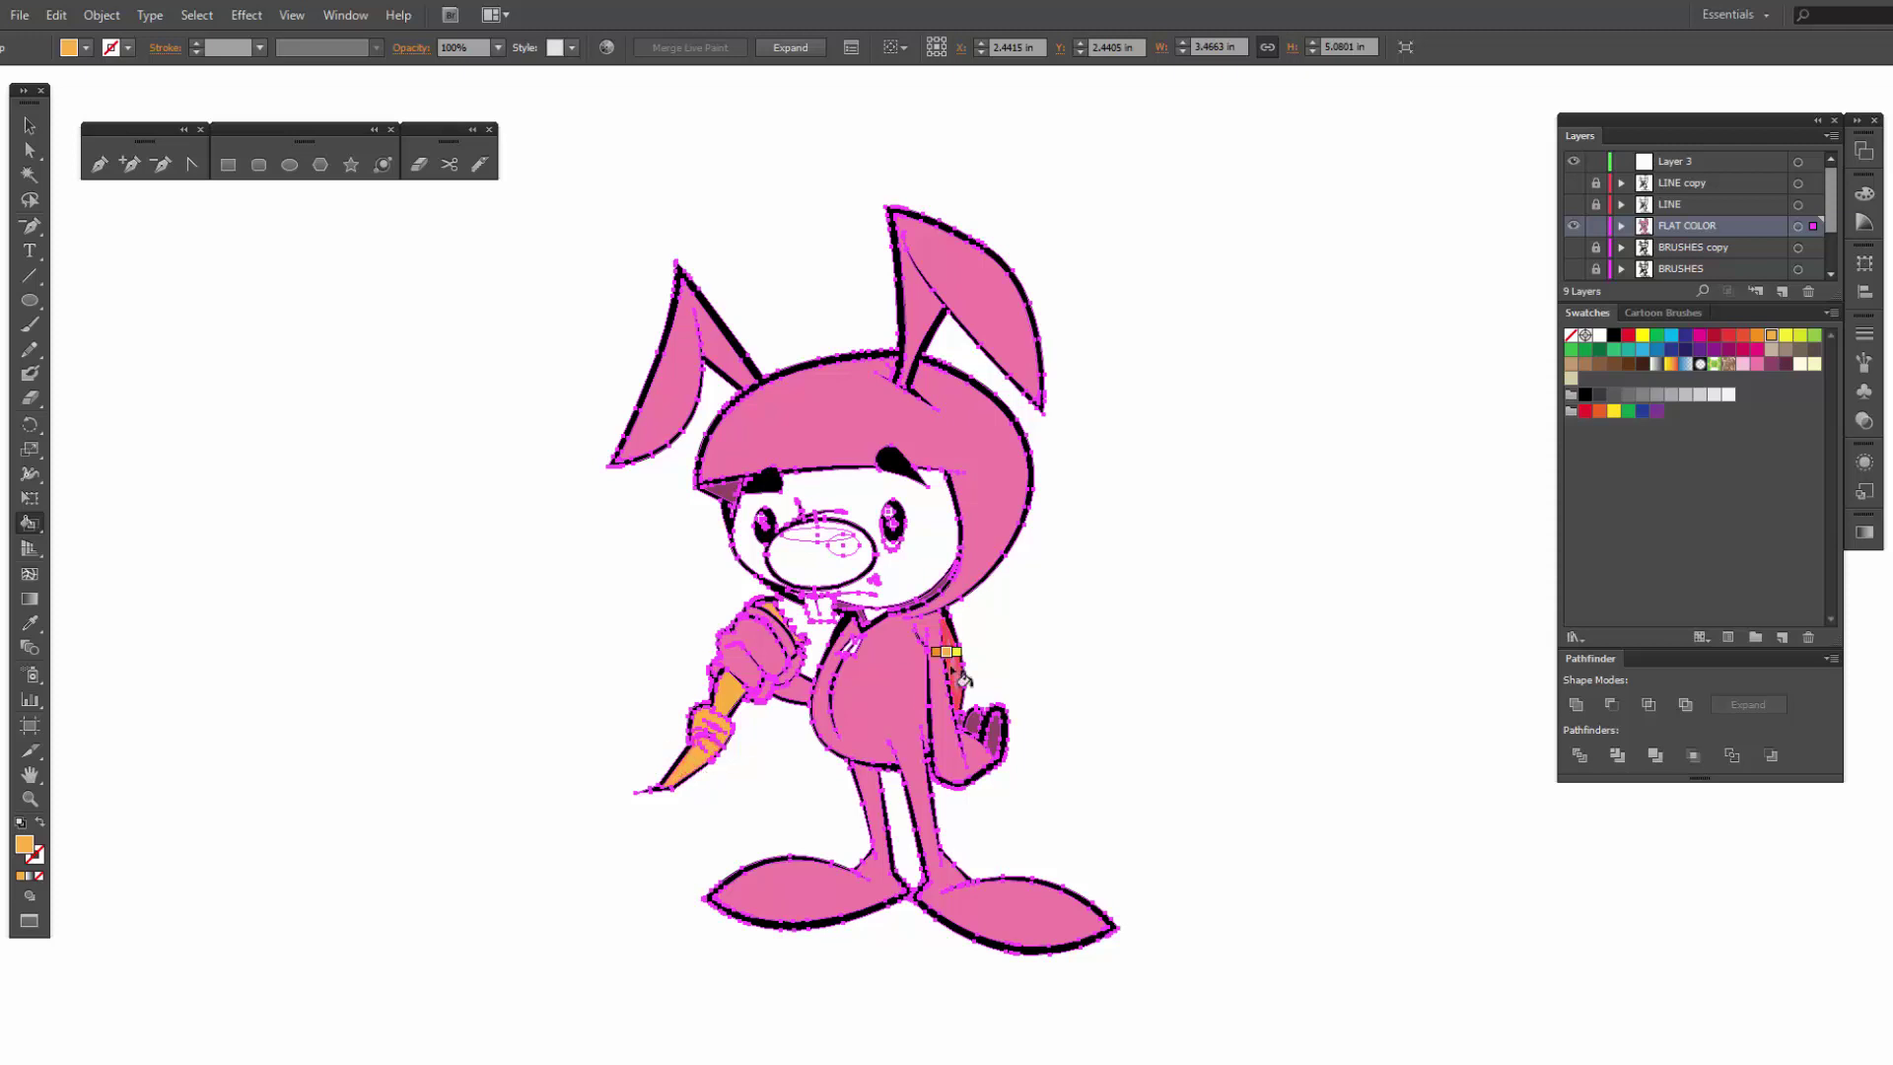
Step: Fill the highlight on the belly with white and repaint the lowered hand's fingers pink
{"action": "left_click", "coordinate": [1599, 336]}
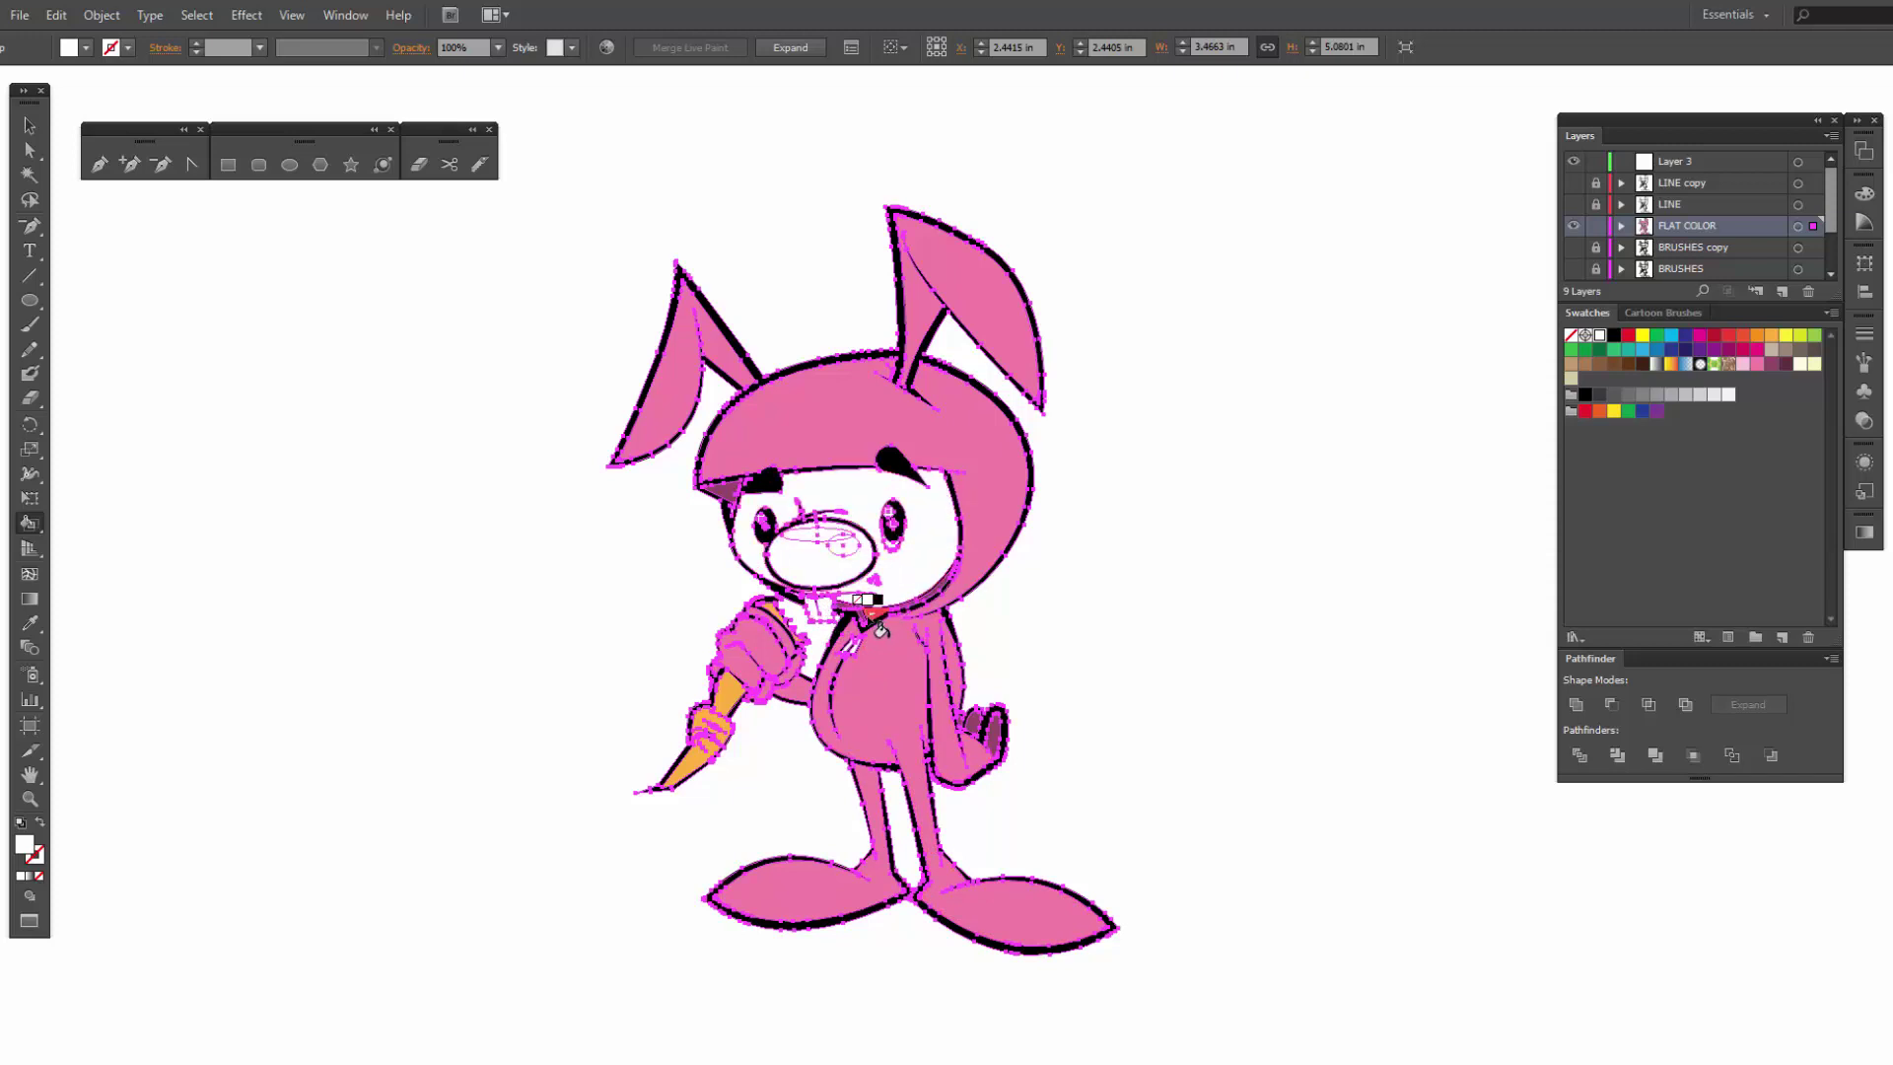
{"action": "left_click", "coordinate": [838, 679]}
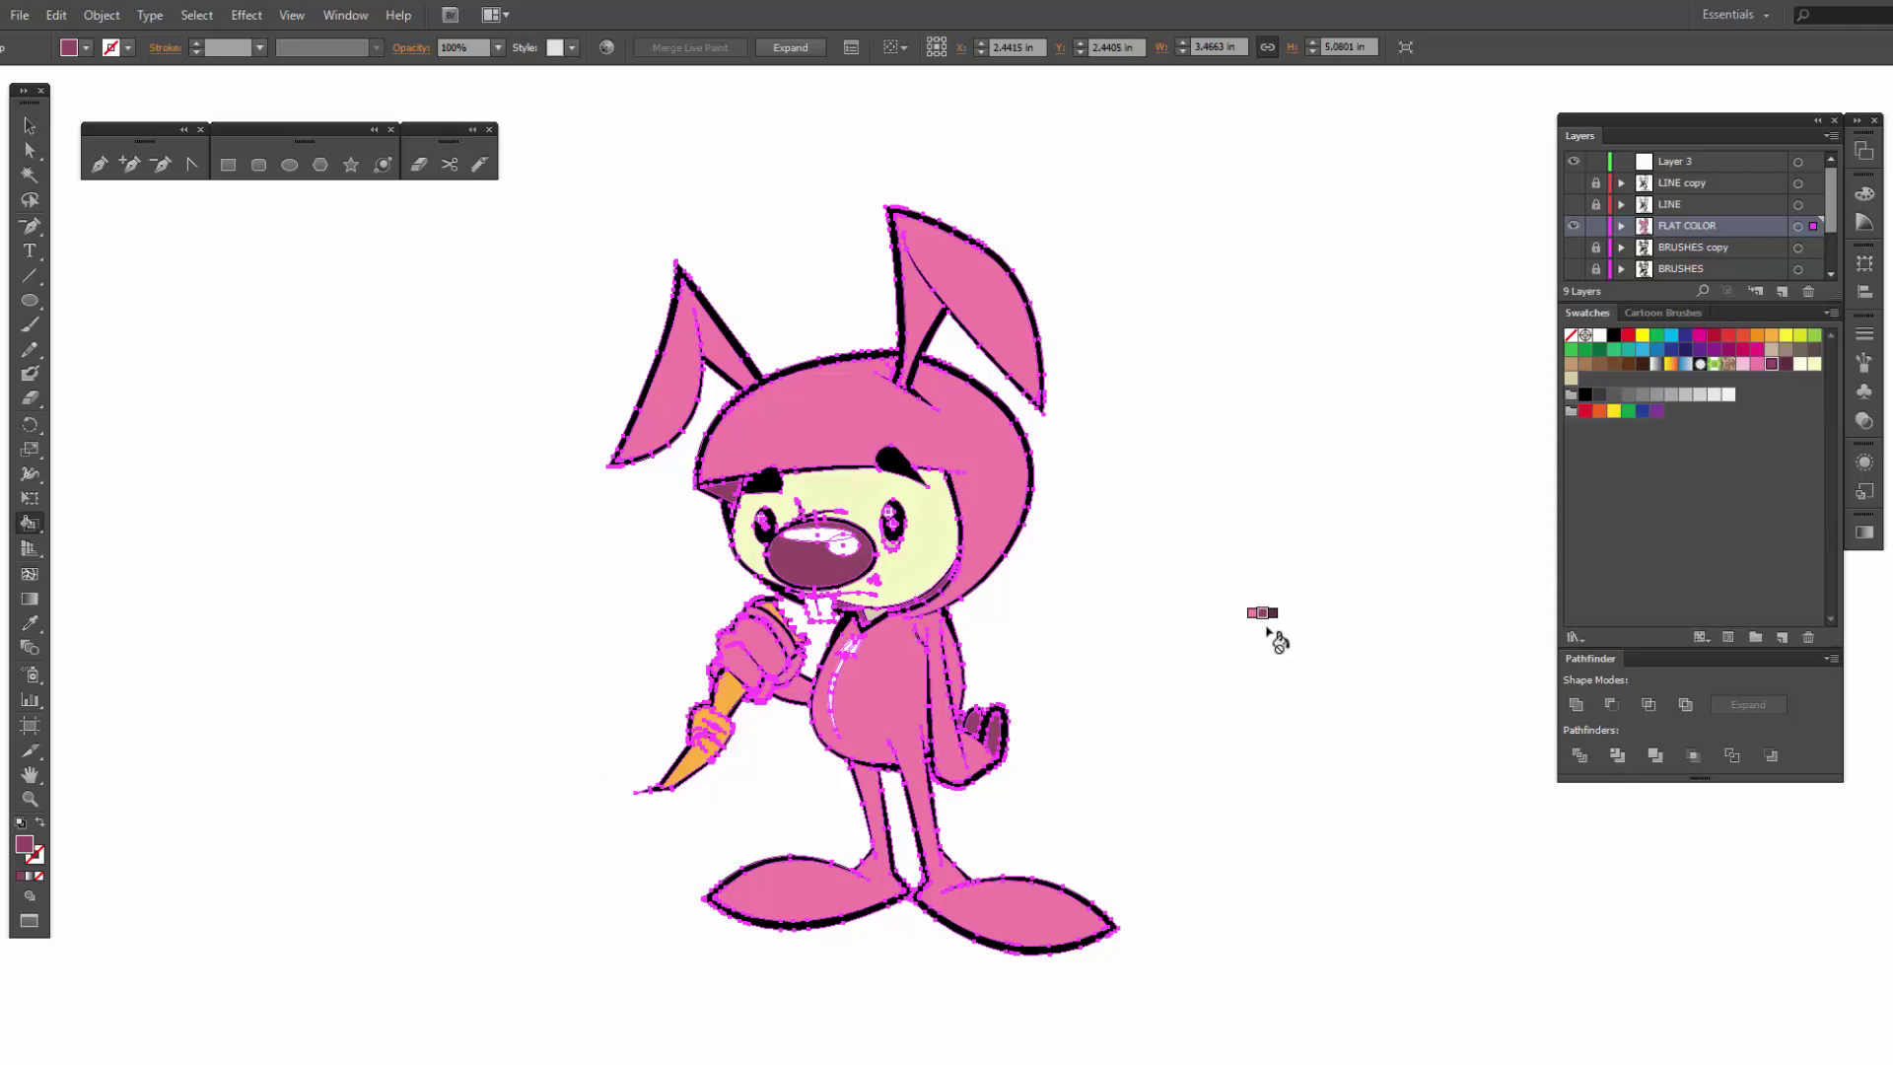
{"action": "key", "text": "Left"}
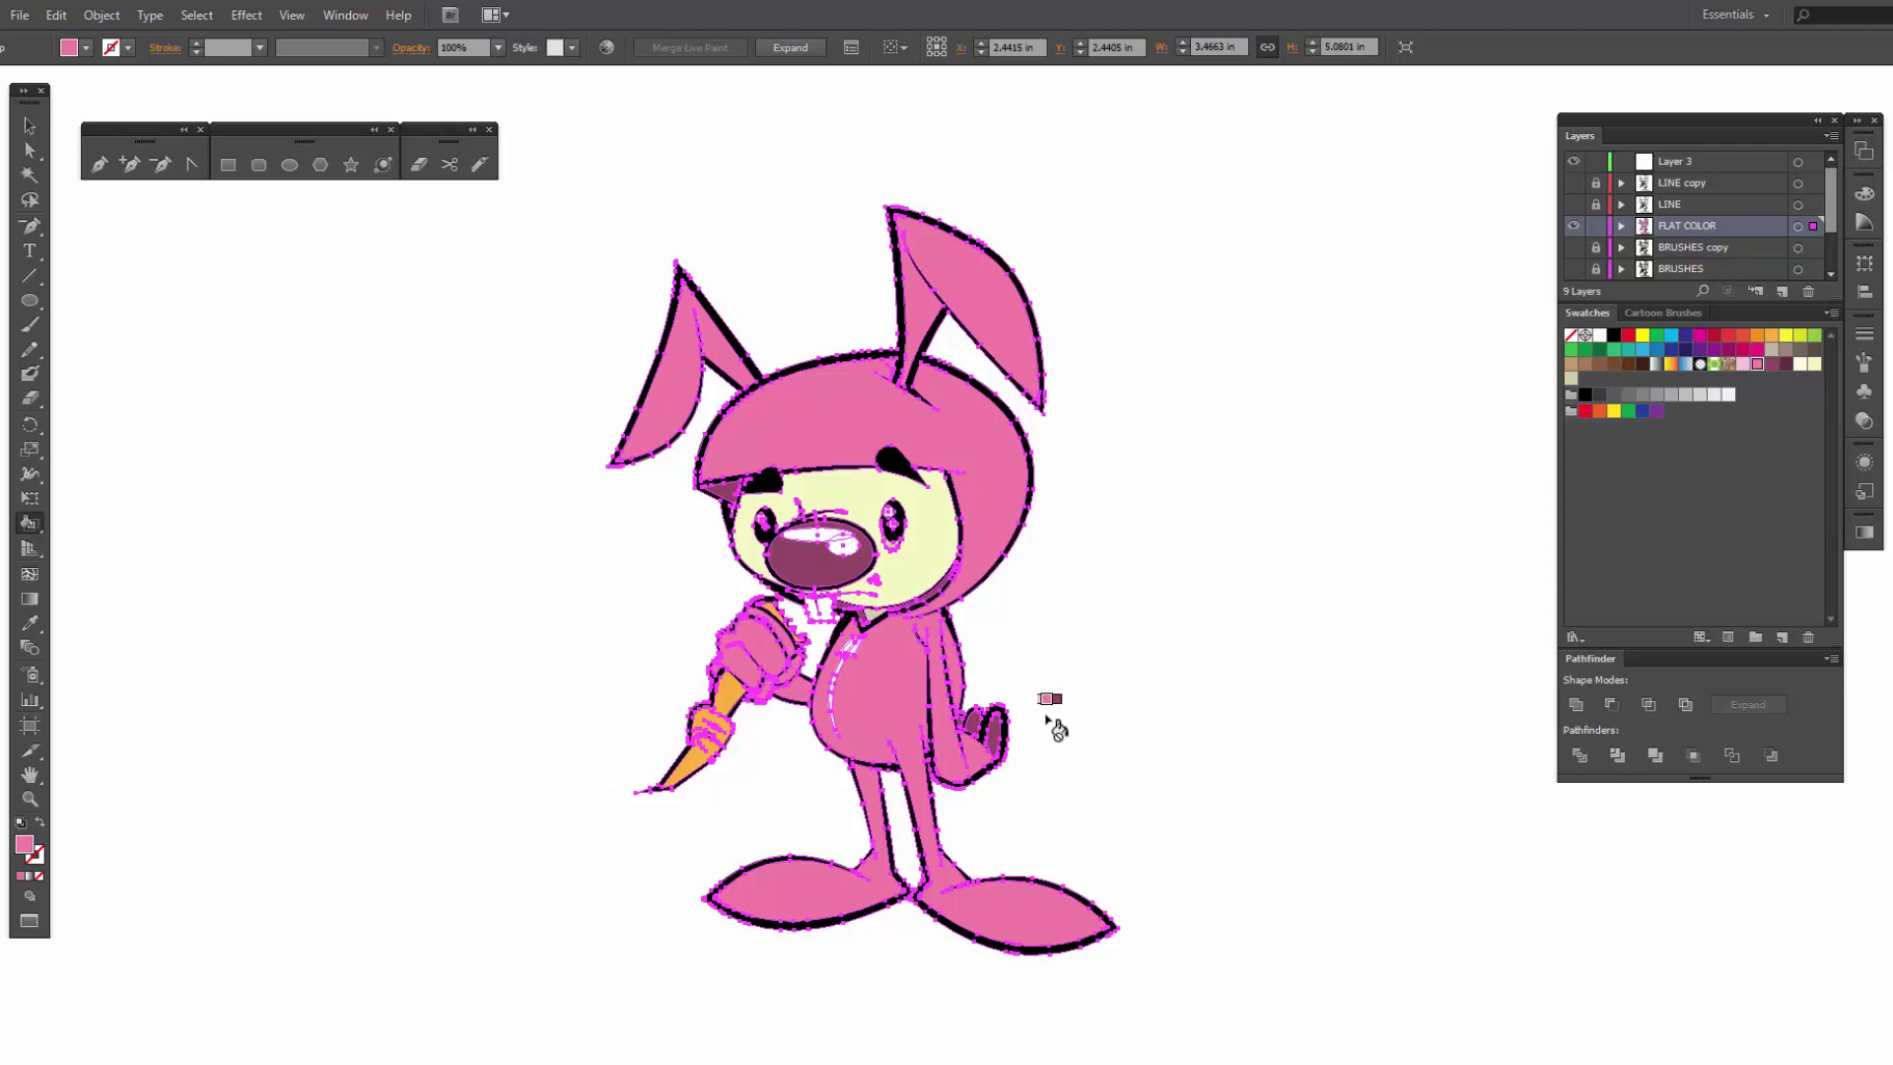
{"action": "left_click", "coordinate": [981, 734]}
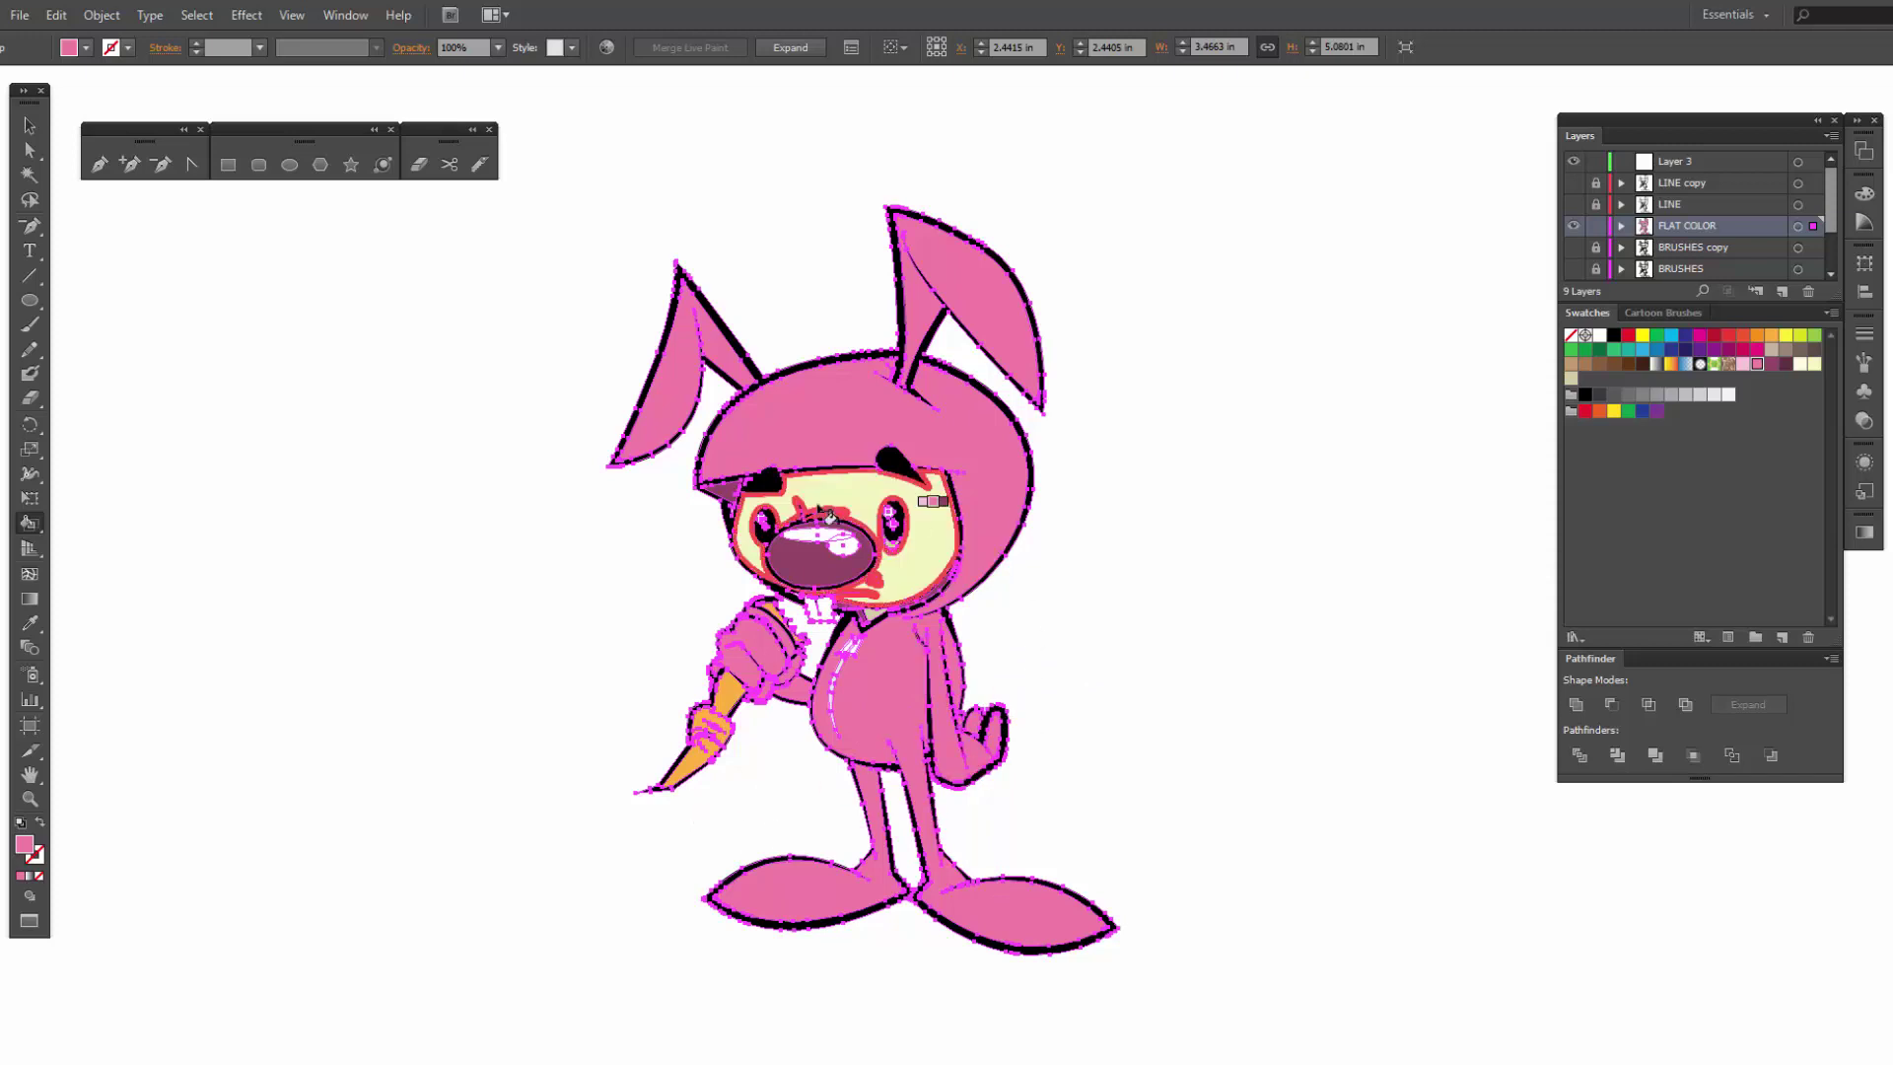
Step: Select the colored Live Paint artwork and expand it with Object, Fill and Stroke included
{"action": "key", "text": "v"}
{"action": "left_click", "coordinate": [646, 564]}
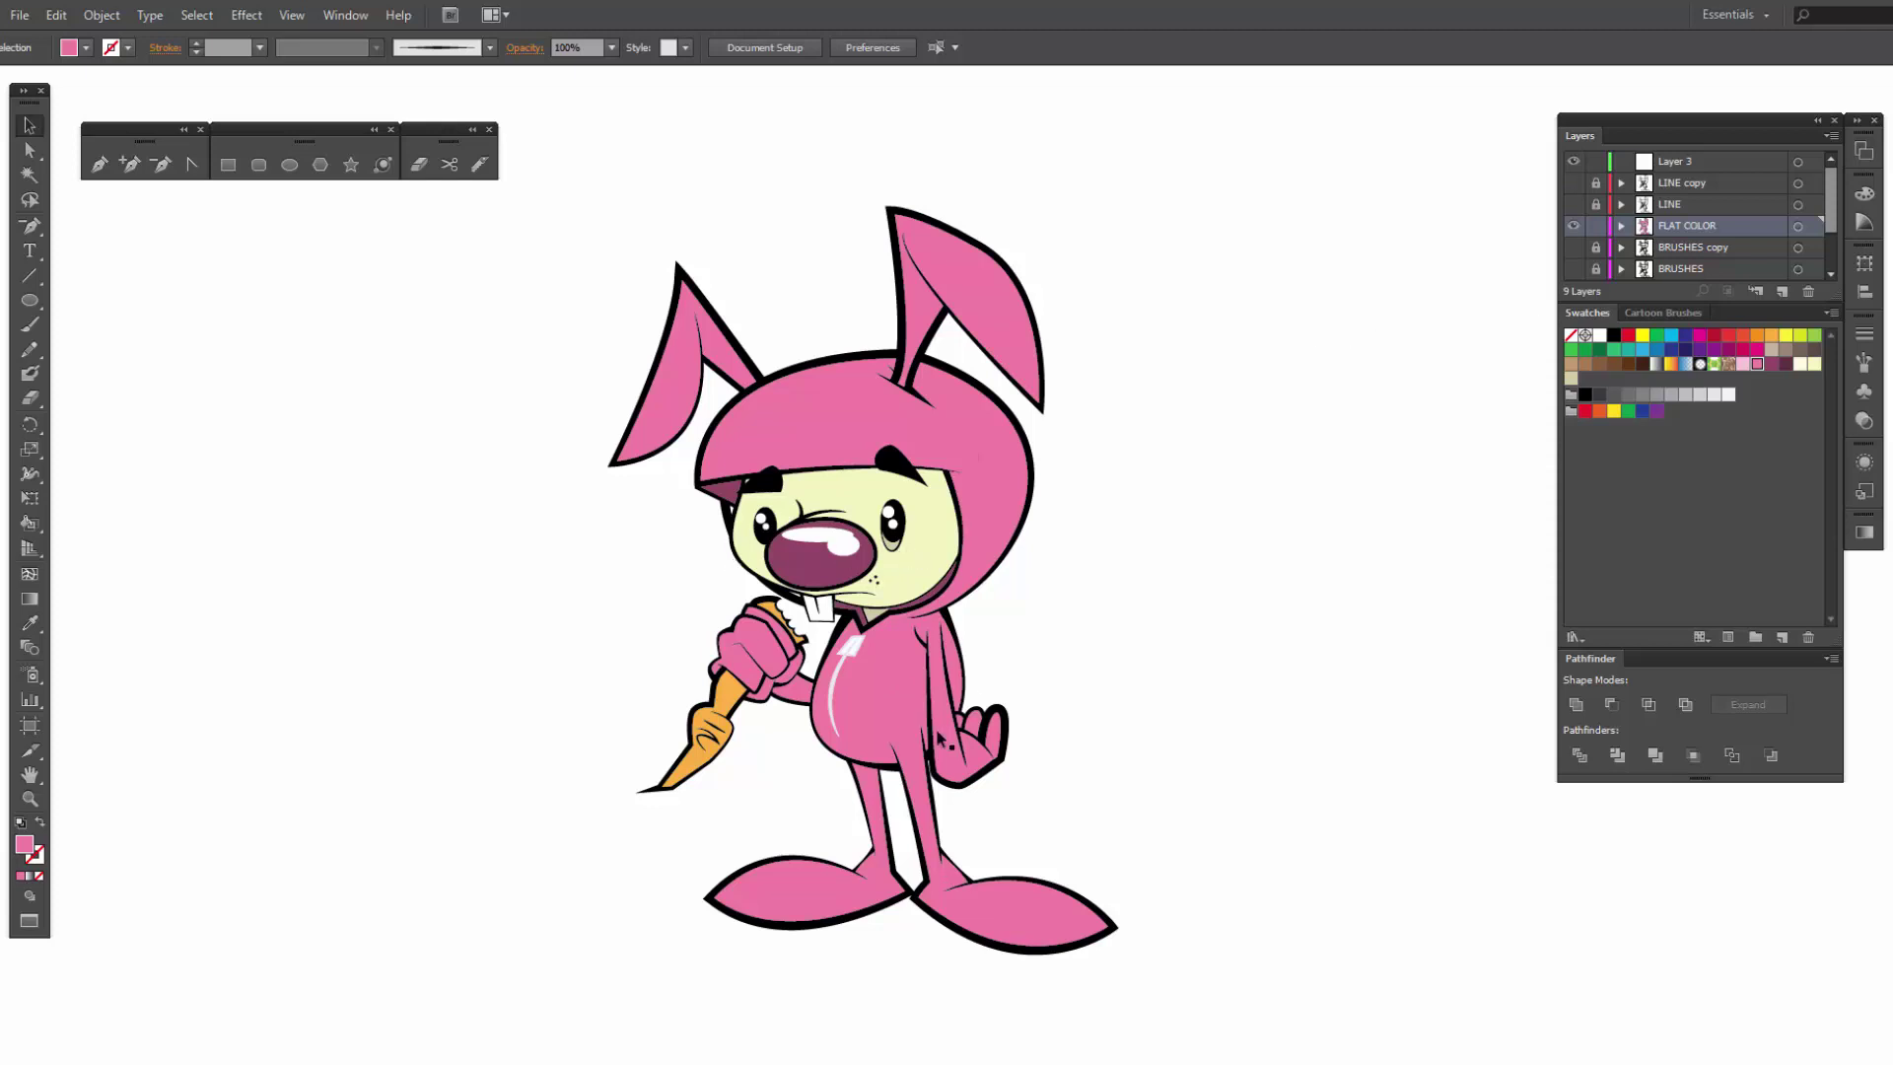
{"action": "left_click", "coordinate": [988, 493]}
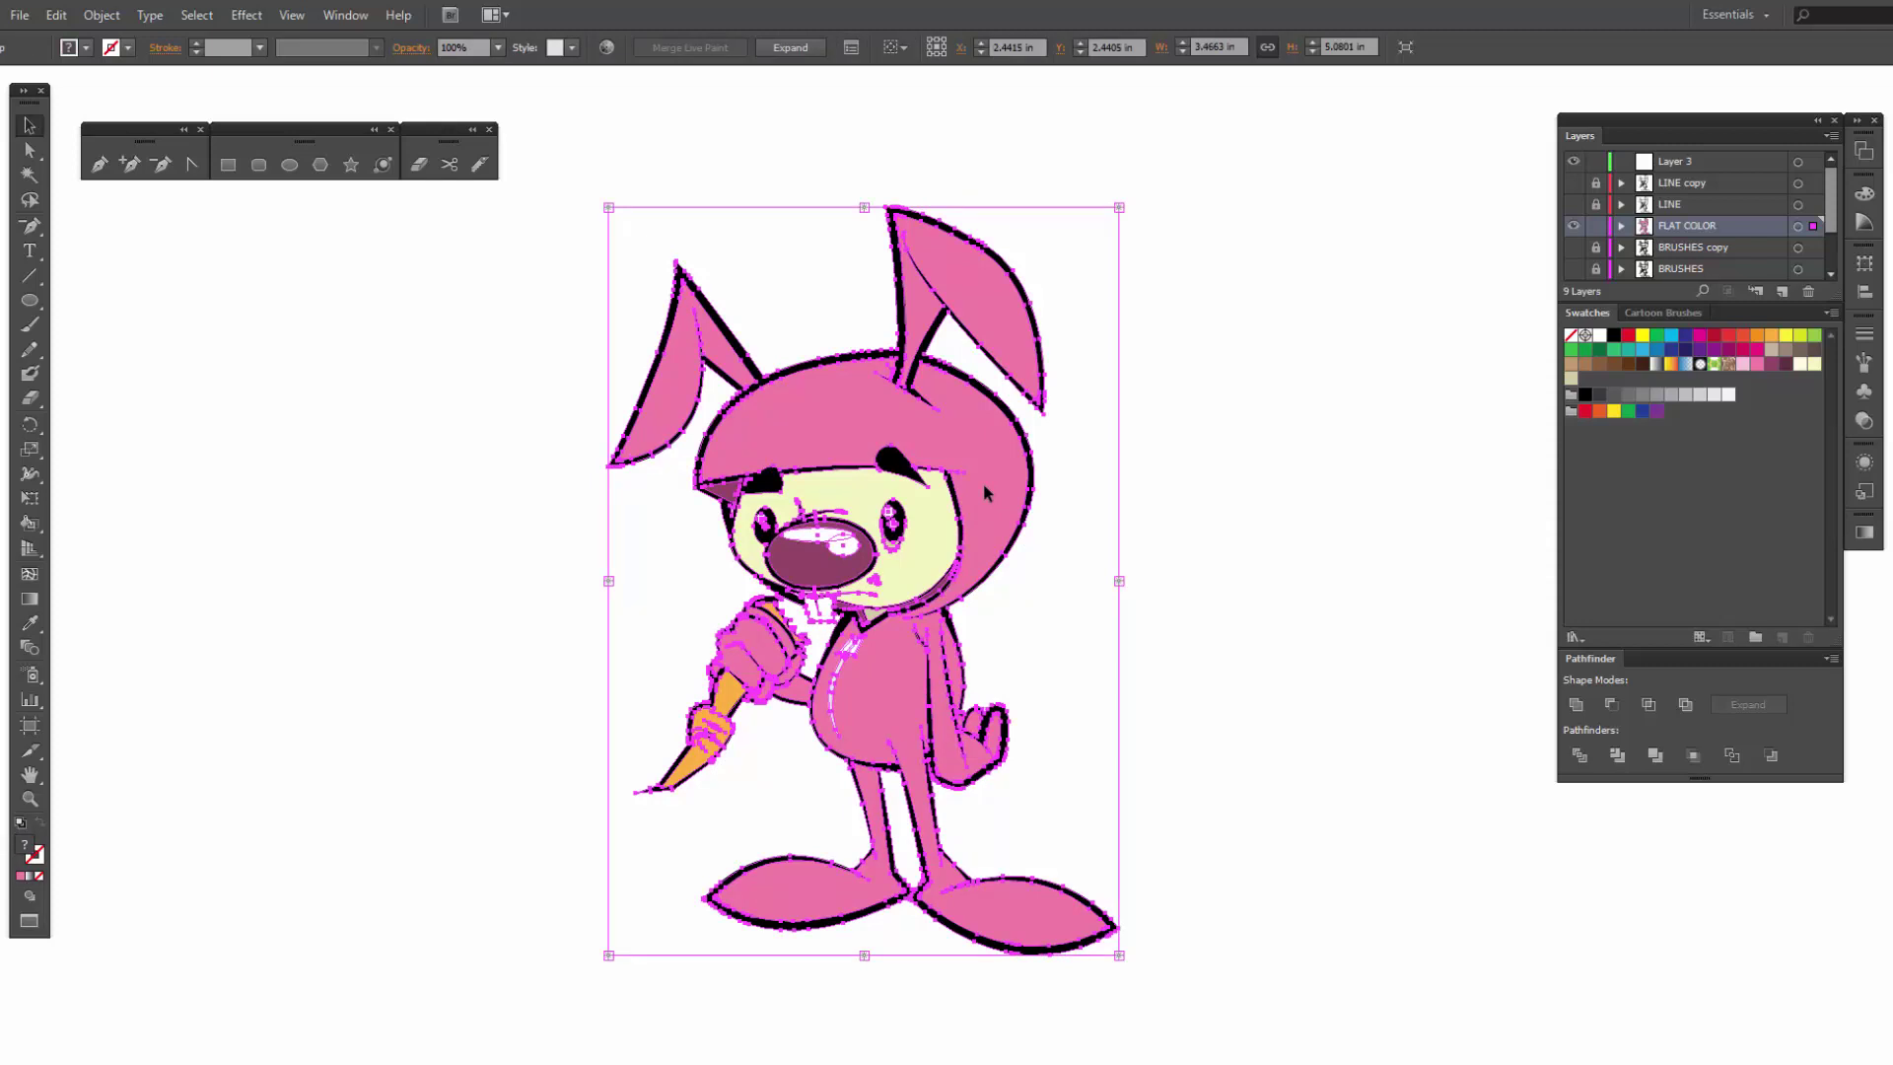
{"action": "left_click", "coordinate": [101, 15]}
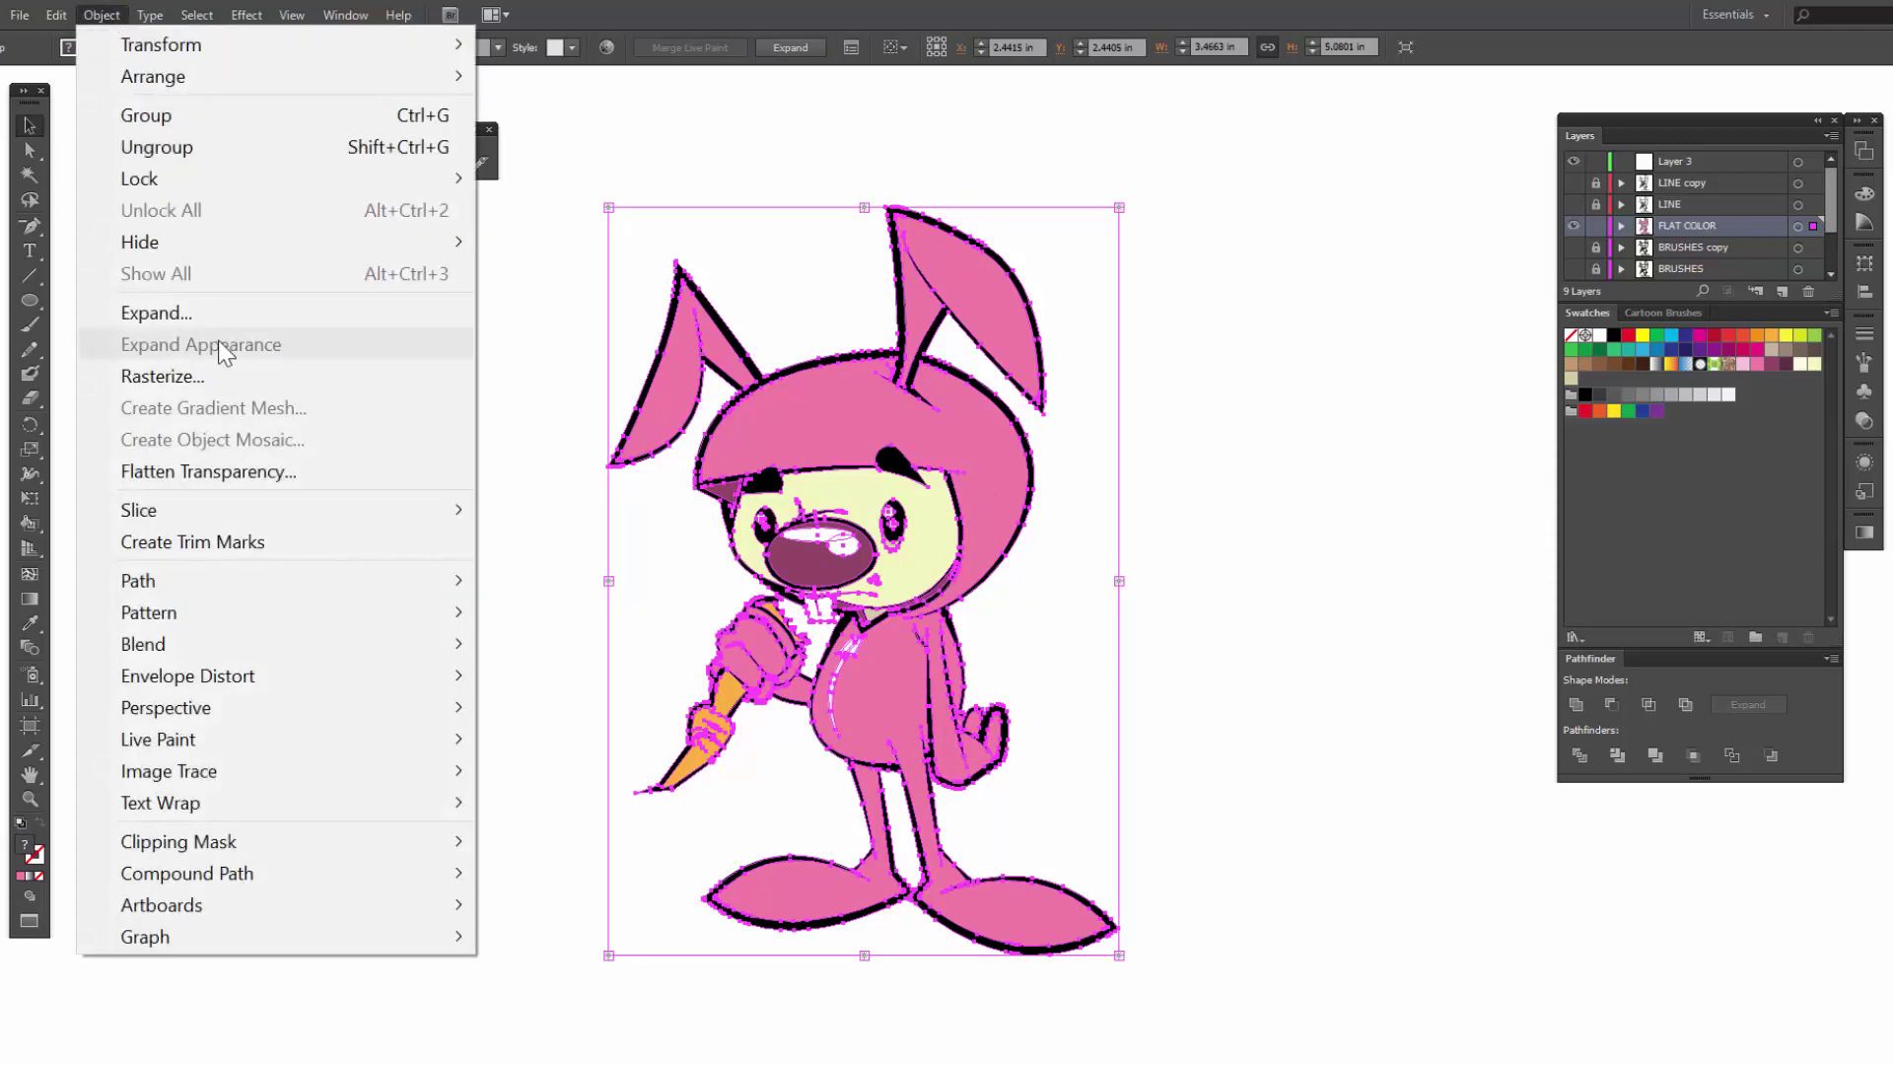
{"action": "left_click", "coordinate": [188, 318]}
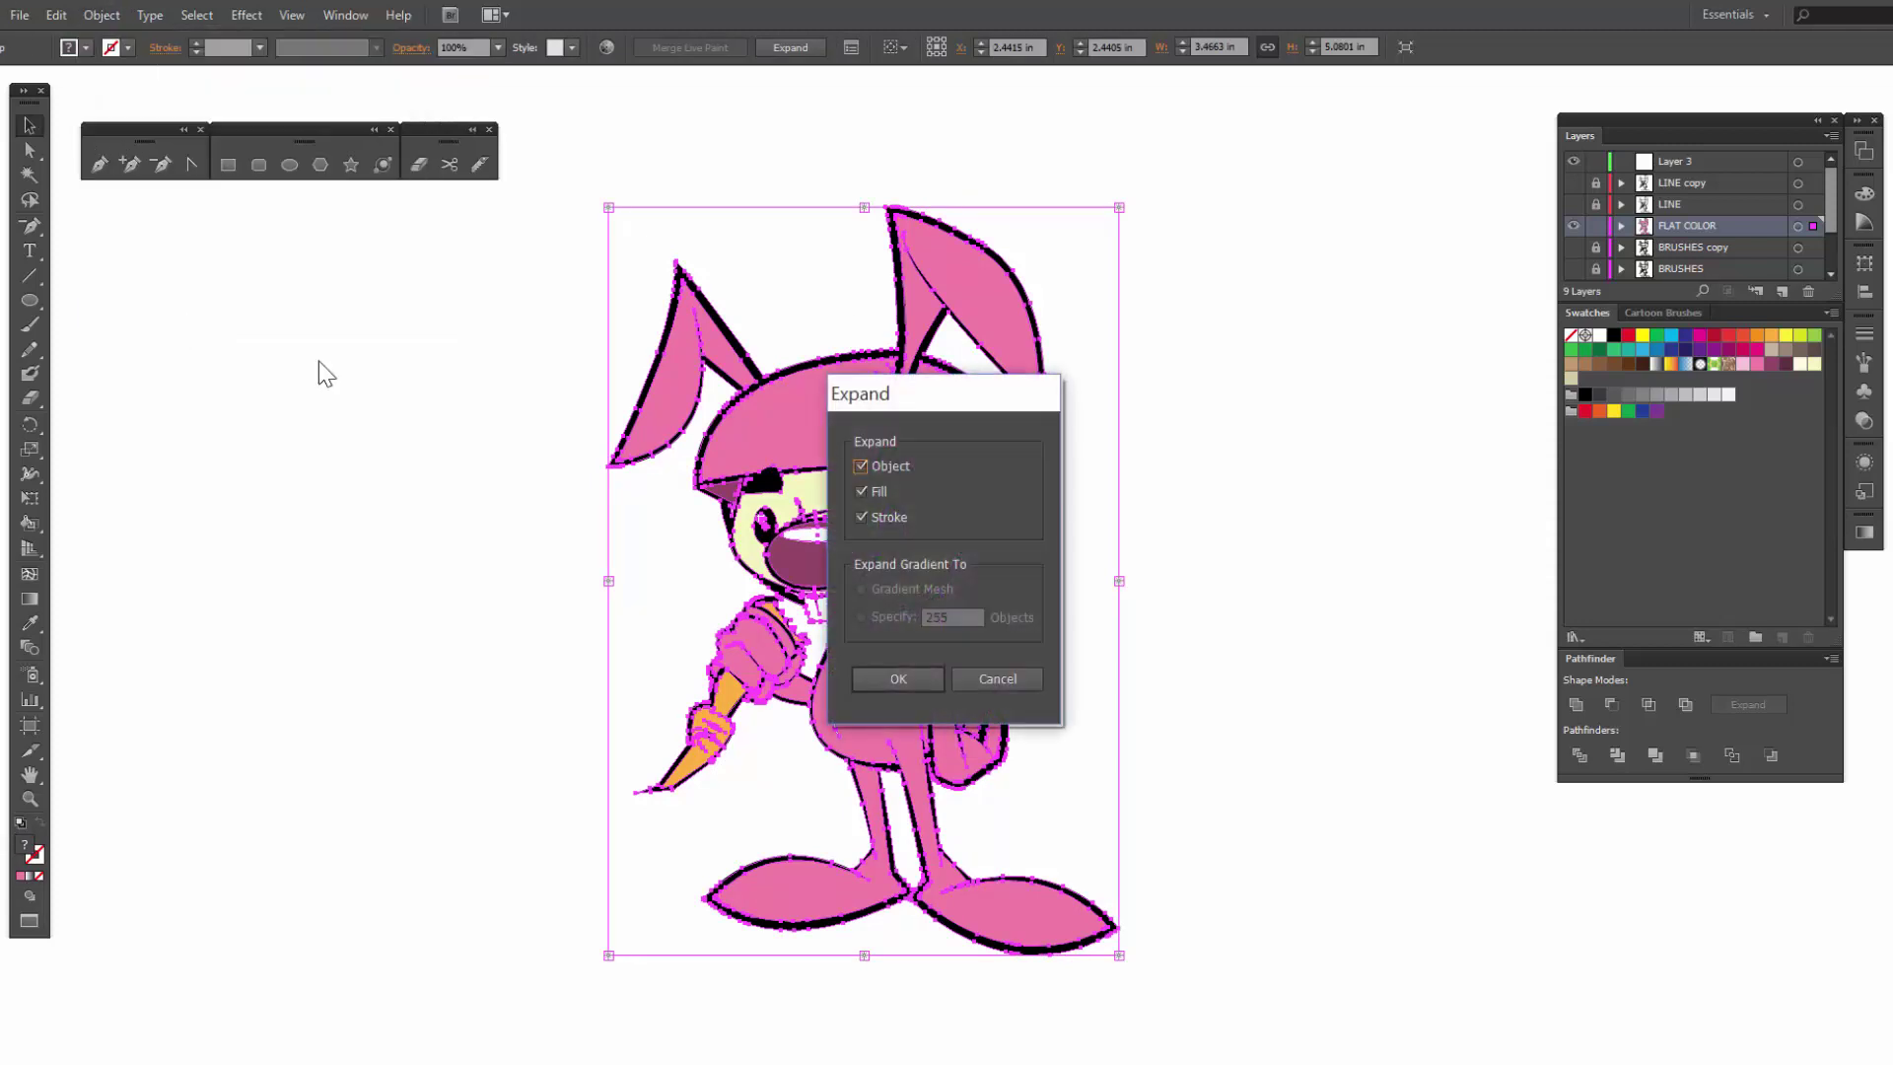
{"action": "left_click", "coordinate": [898, 678]}
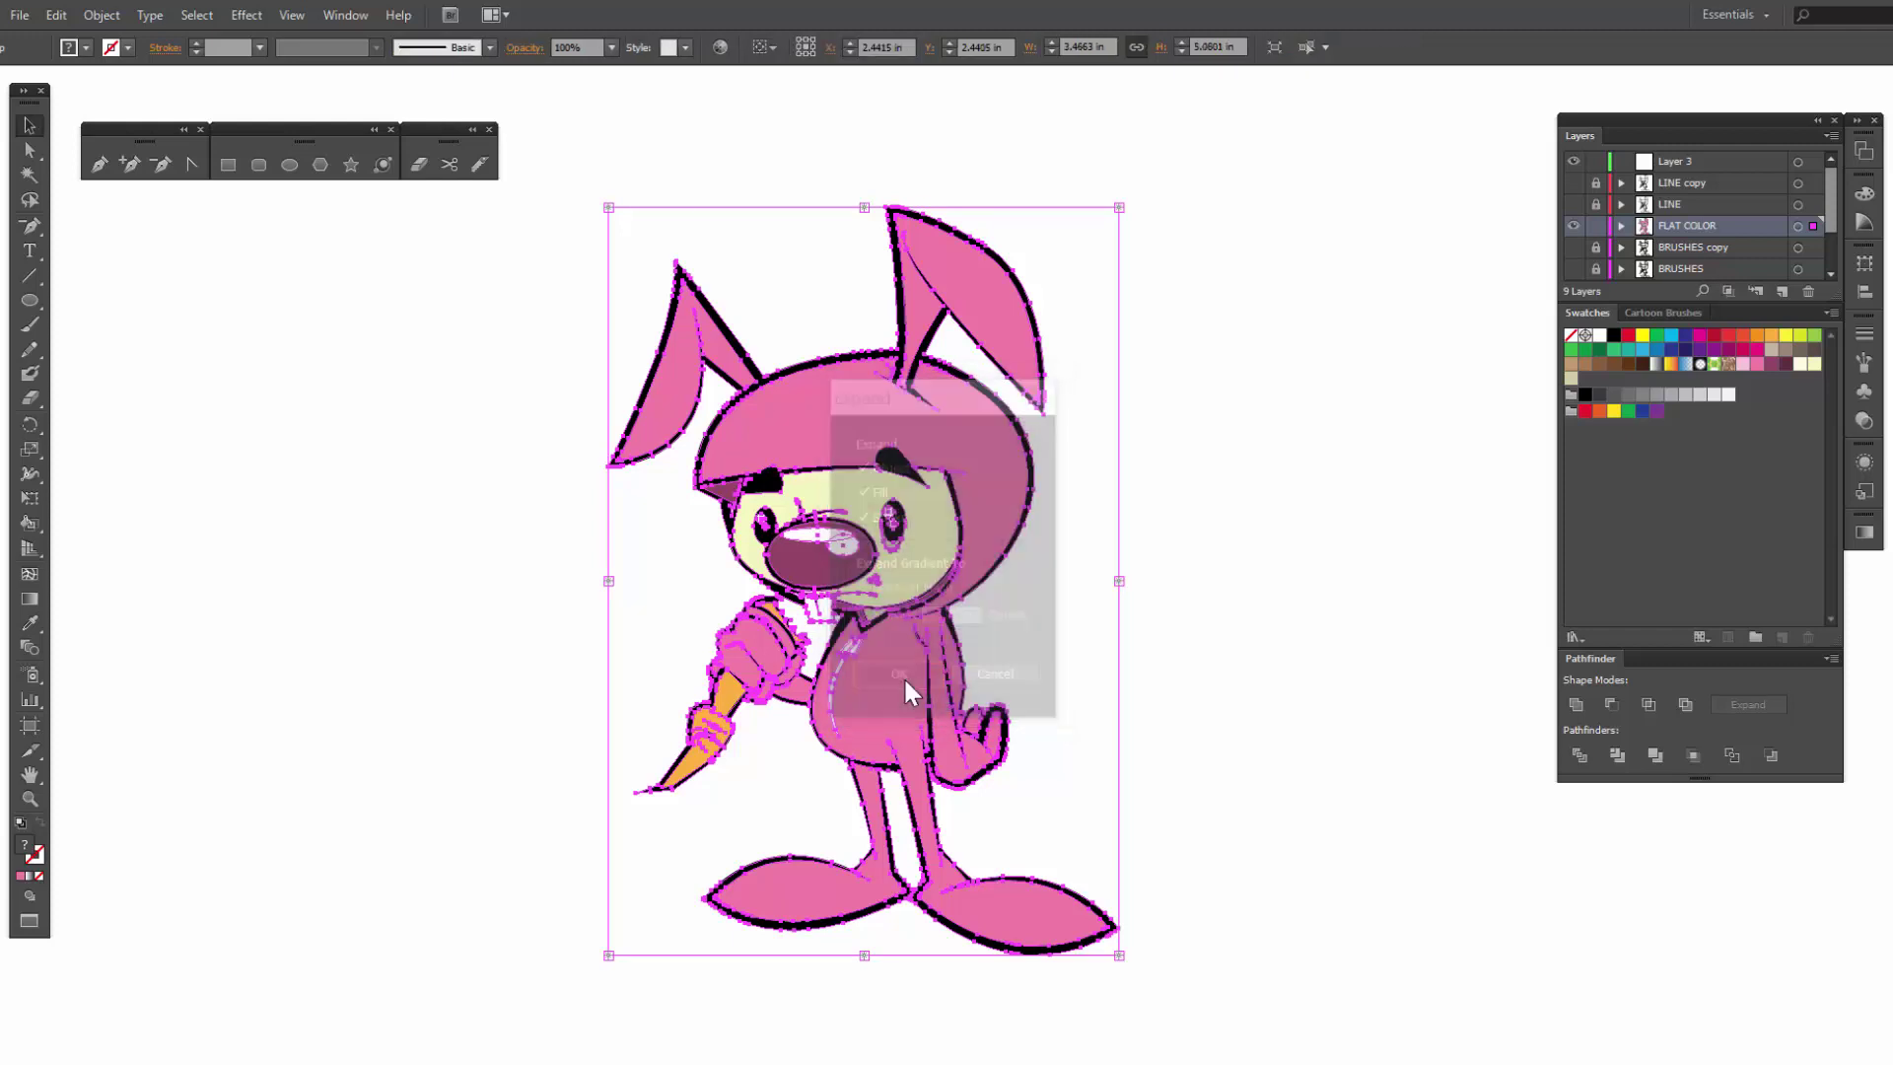
Step: Ungroup the expanded bunny artwork, repeating the ungroup a second time on the nested groups
{"action": "right_click", "coordinate": [987, 482]}
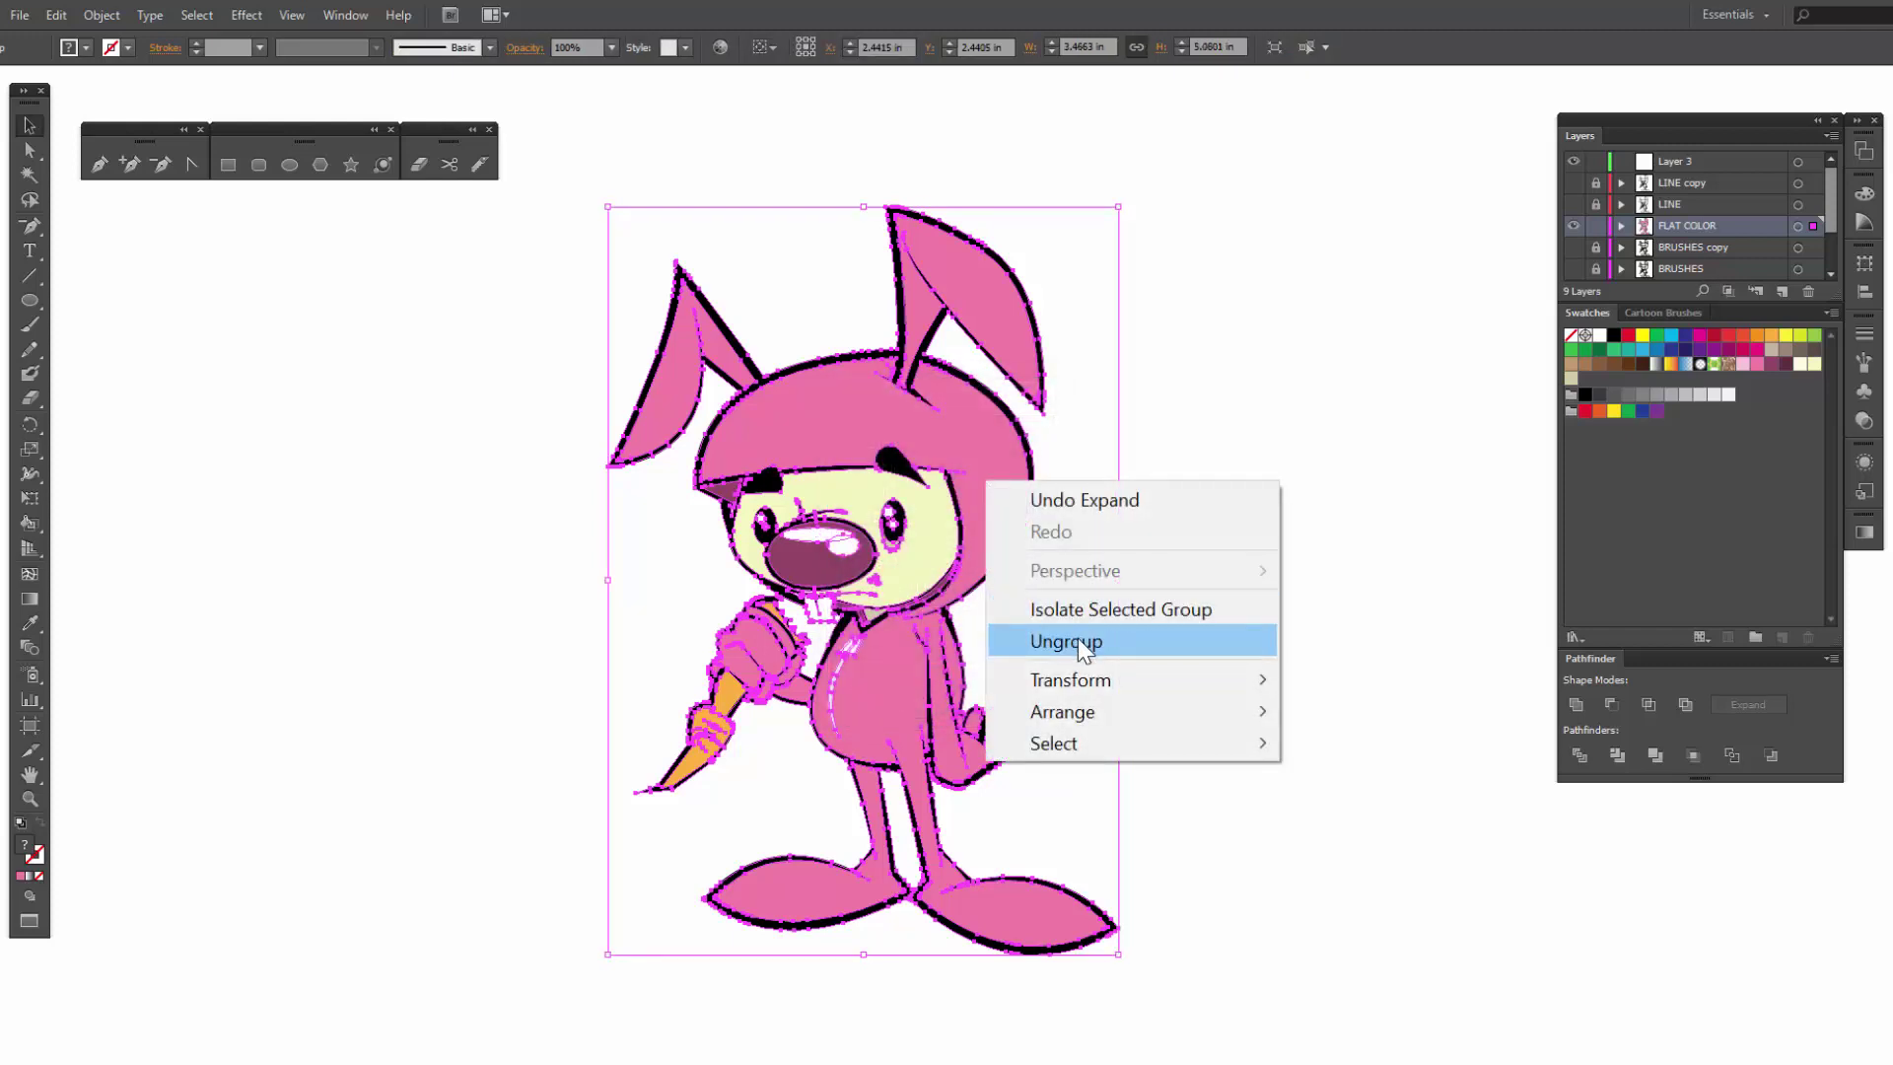
{"action": "left_click", "coordinate": [1078, 641]}
{"action": "left_click", "coordinate": [1167, 583]}
{"action": "left_click", "coordinate": [994, 460]}
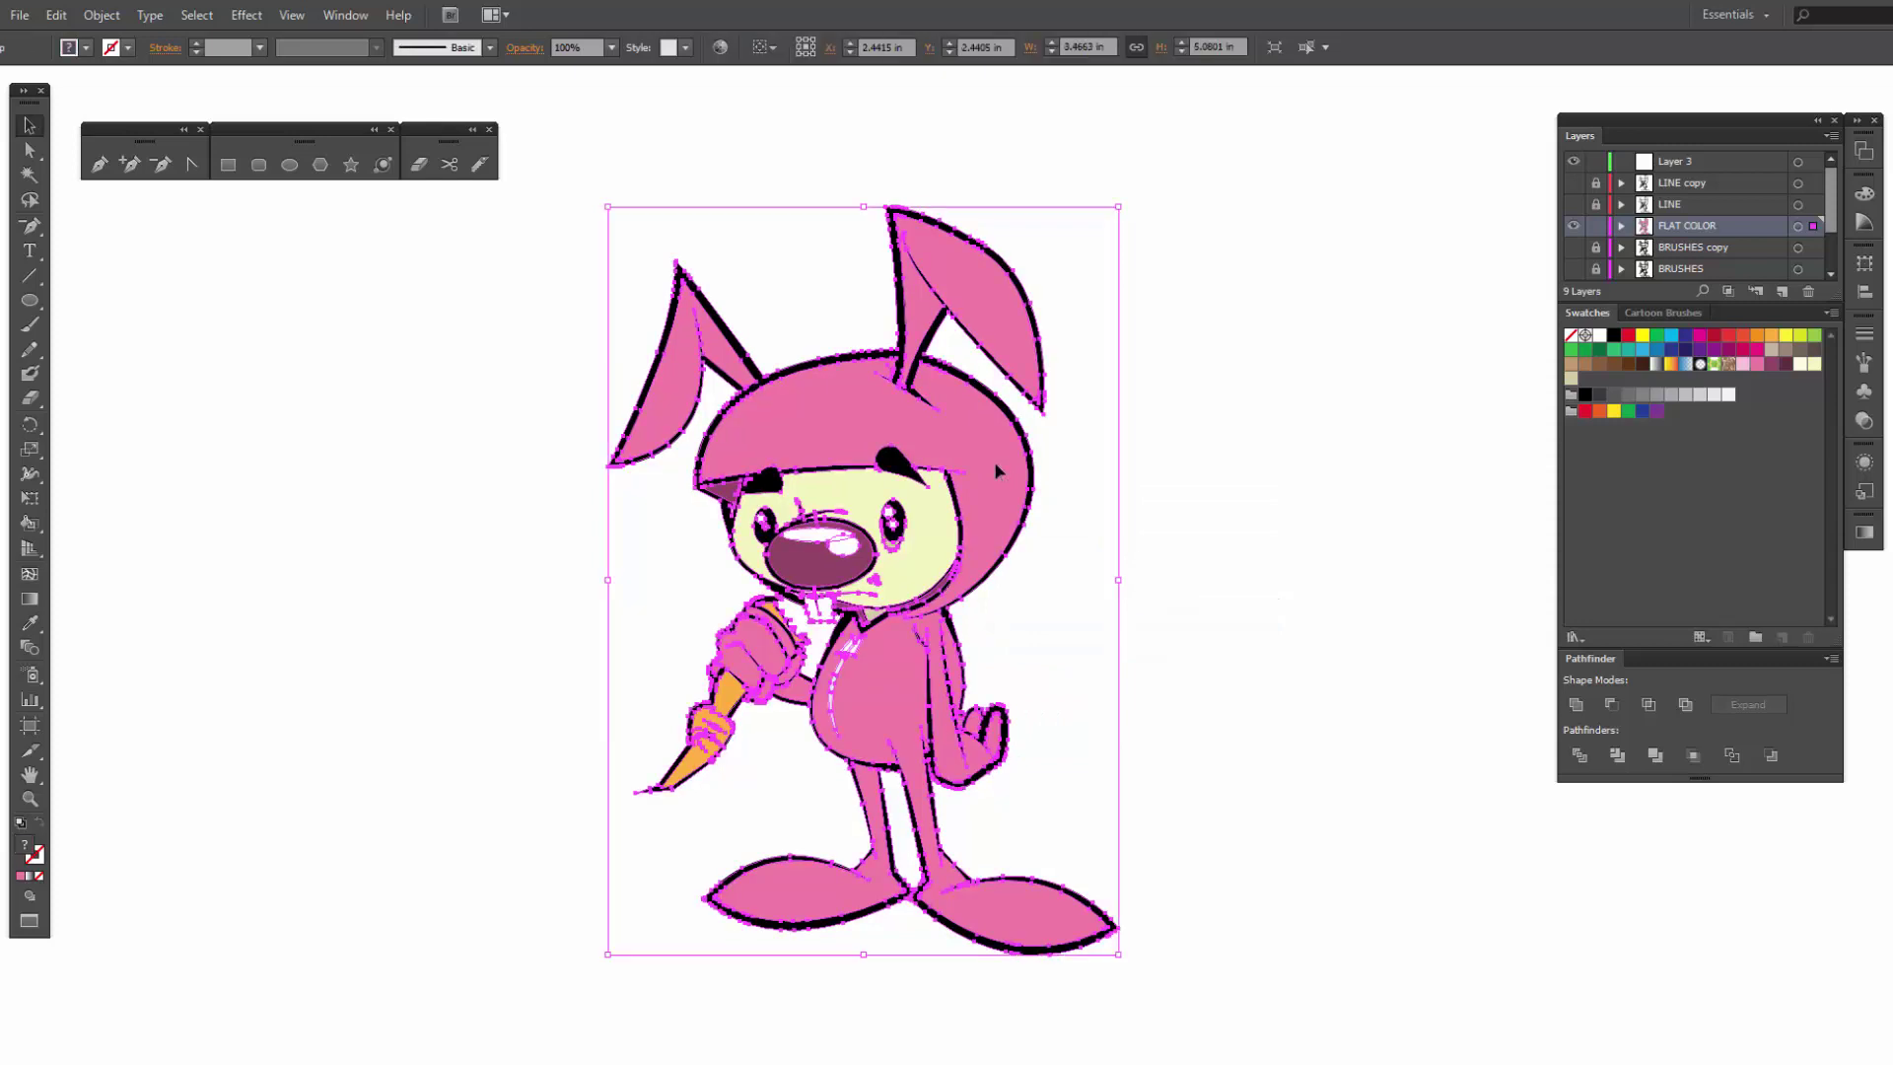
{"action": "right_click", "coordinate": [993, 461]}
{"action": "left_click", "coordinate": [1076, 625]}
{"action": "left_click", "coordinate": [1052, 562]}
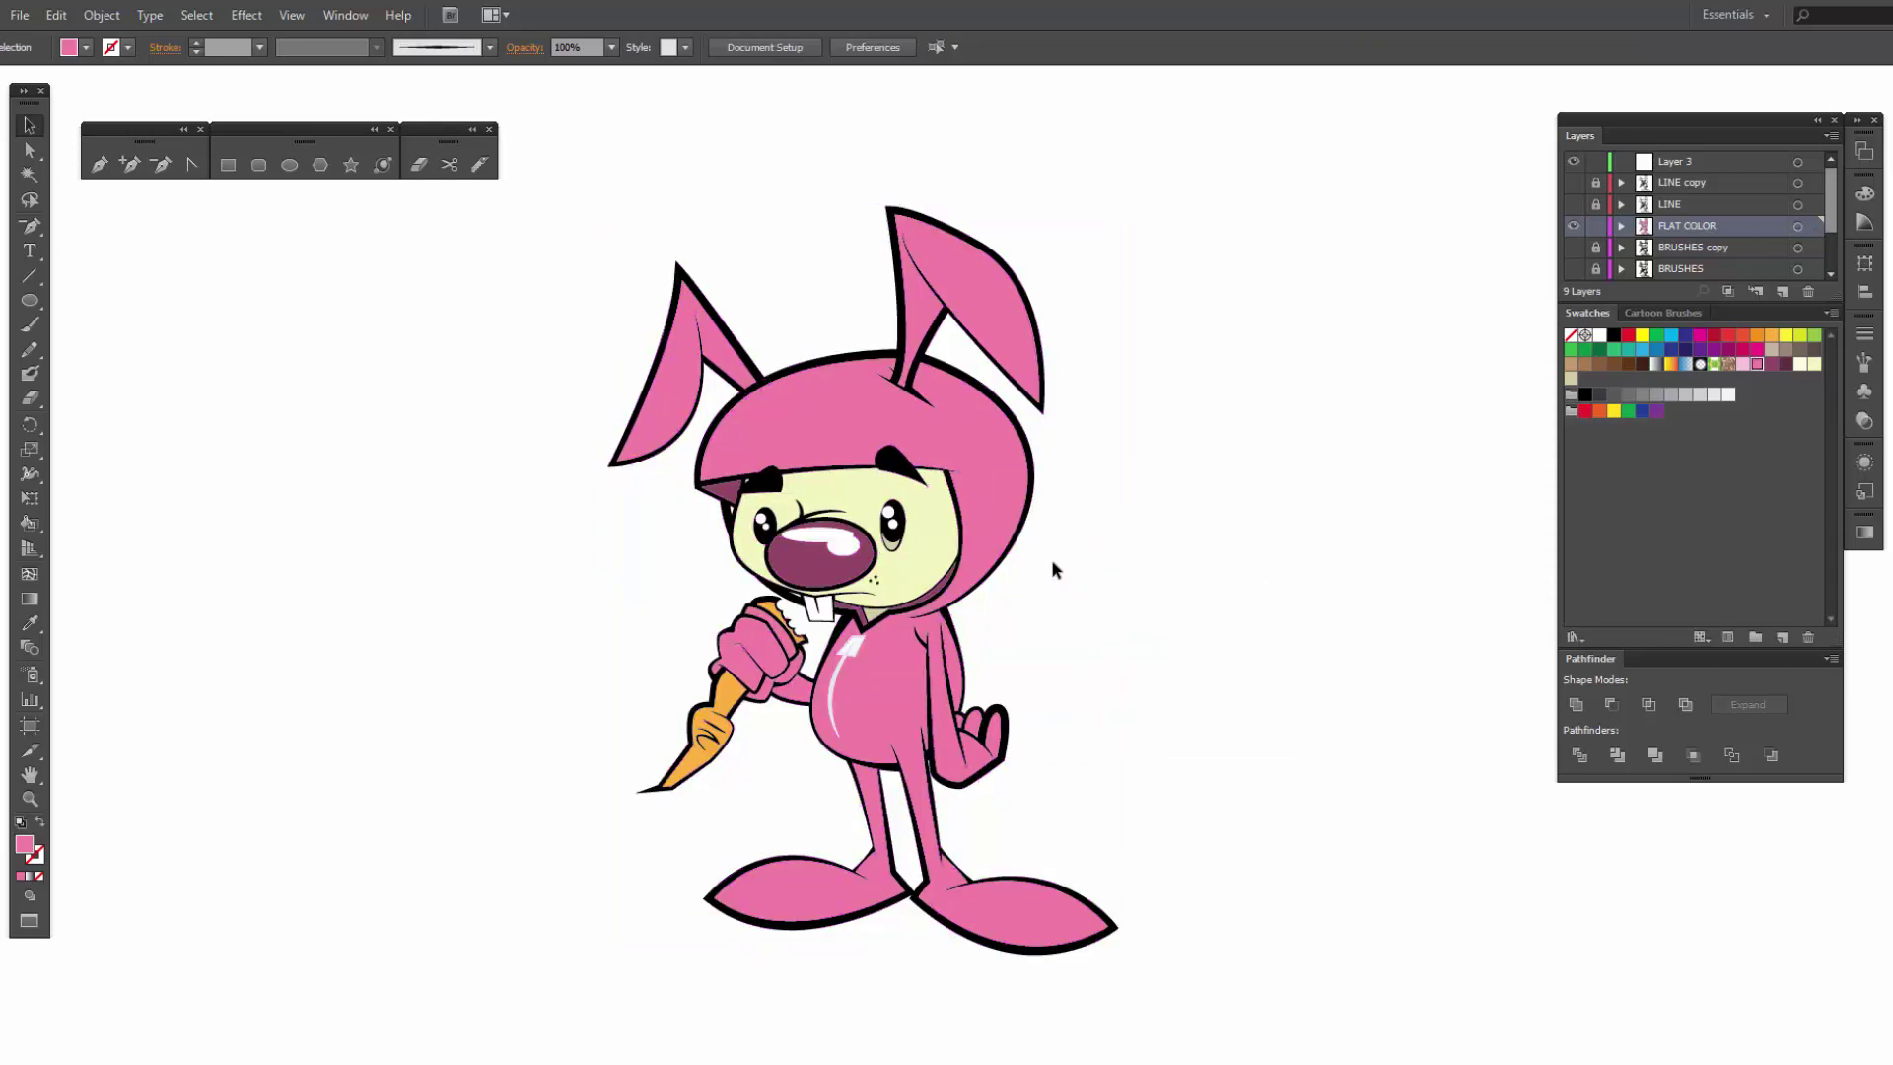
Step: Select all the artwork, ungroup it once more, and test that the pink hood shape can be selected on its own
{"action": "key", "text": "ctrl+a"}
{"action": "right_click", "coordinate": [1005, 515]}
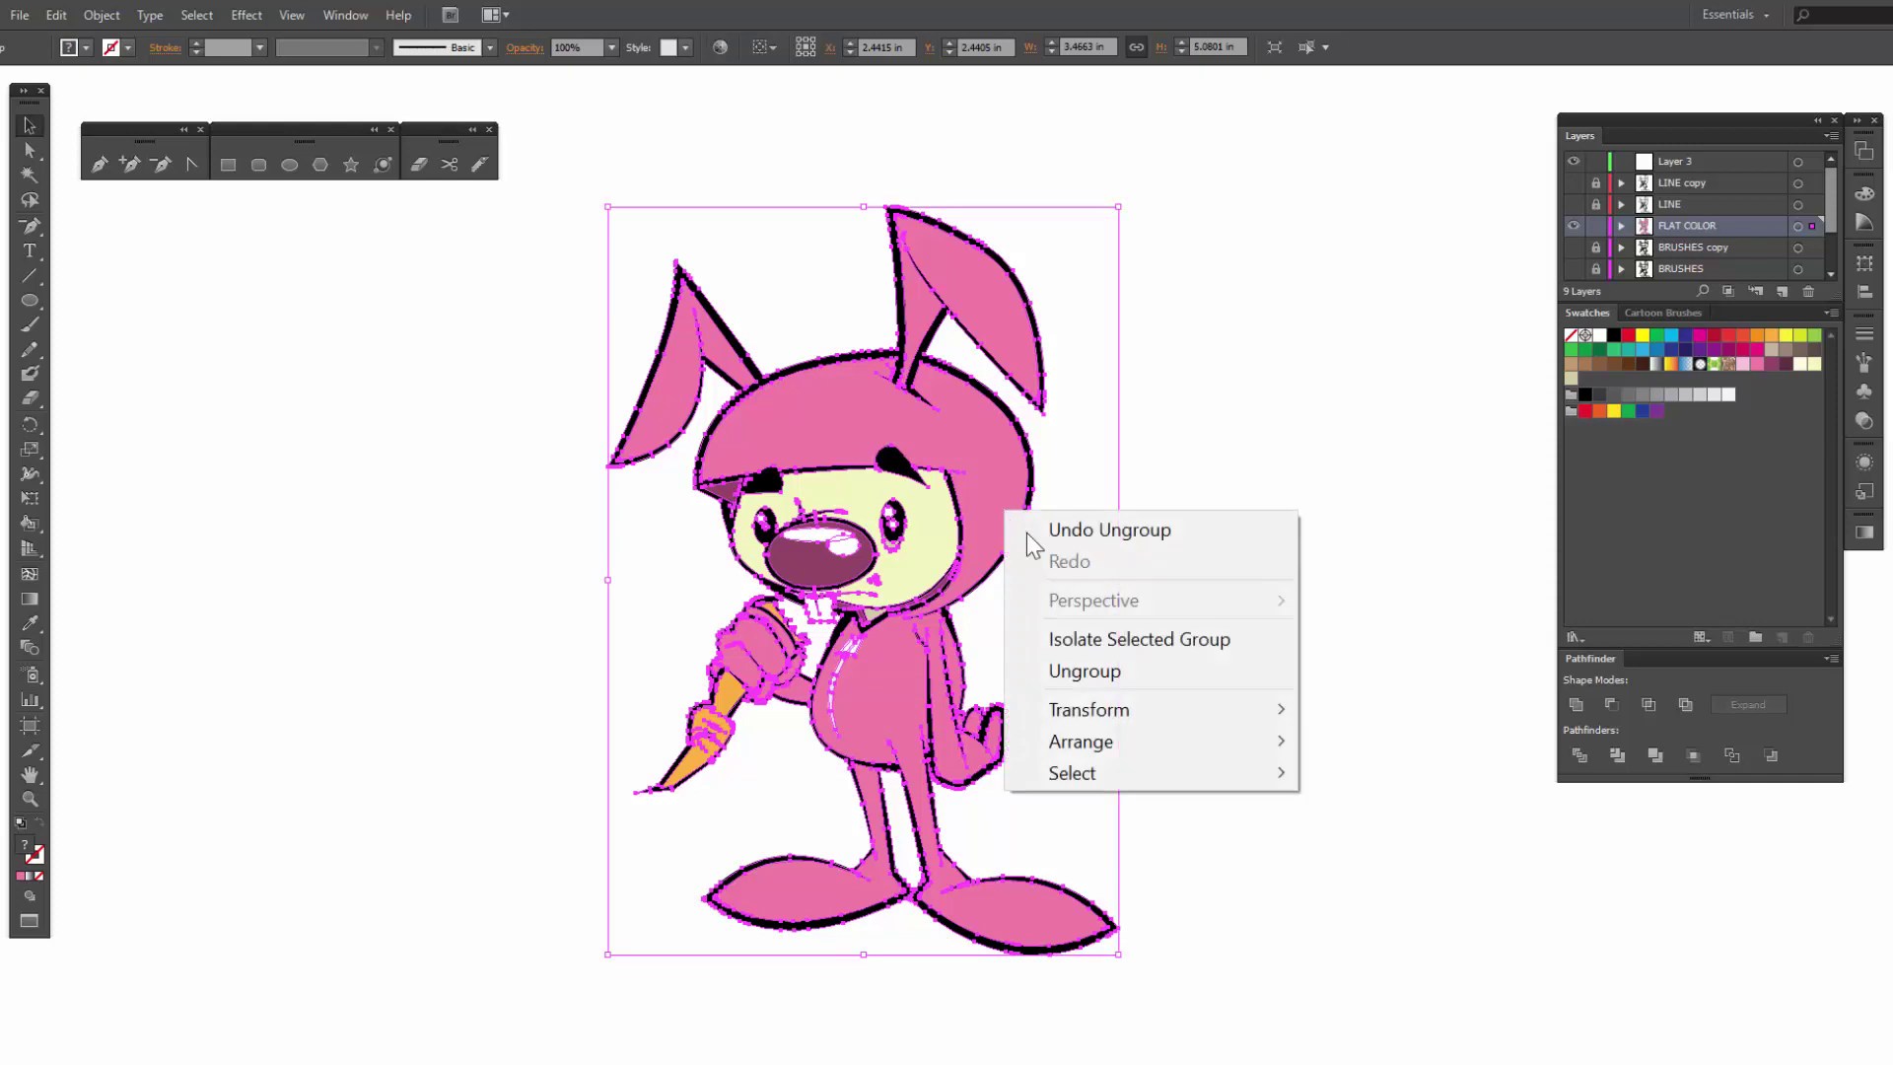
{"action": "left_click", "coordinate": [1086, 667]}
{"action": "left_click", "coordinate": [1223, 617]}
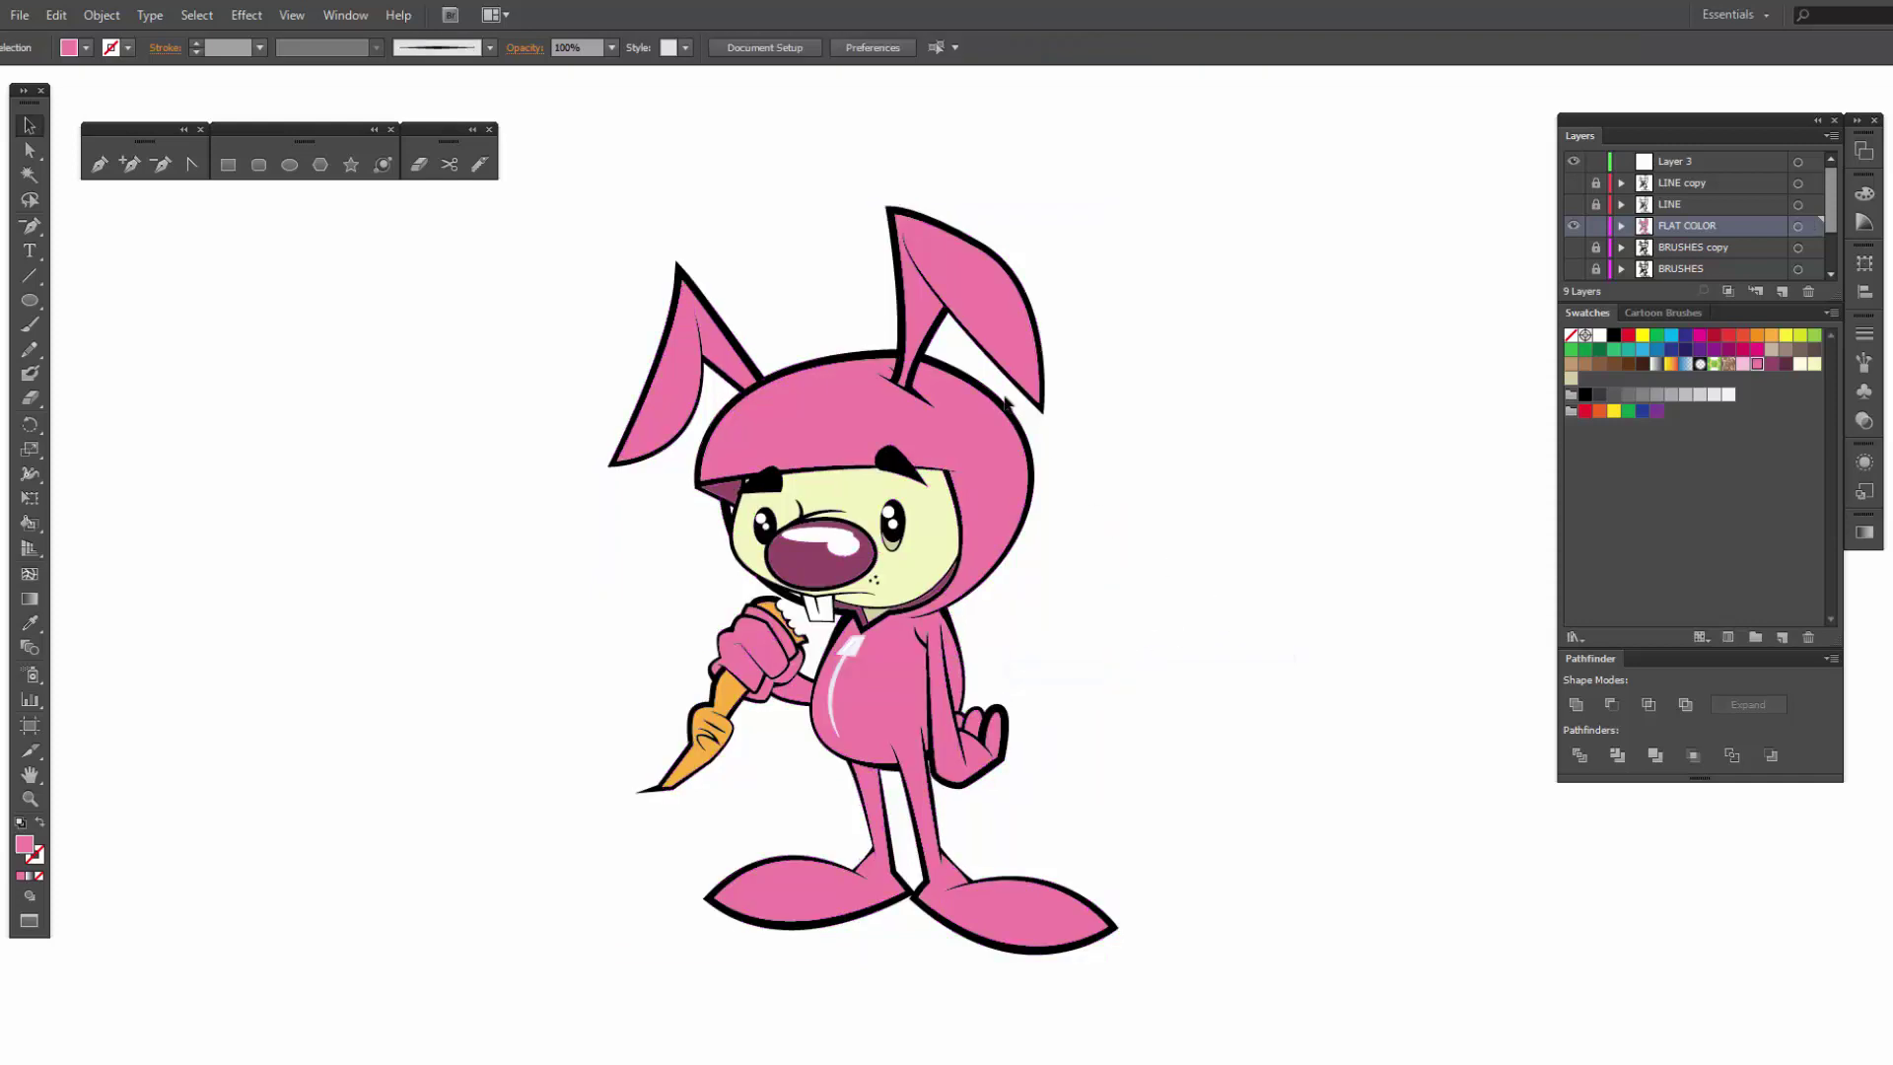
{"action": "left_click", "coordinate": [992, 416]}
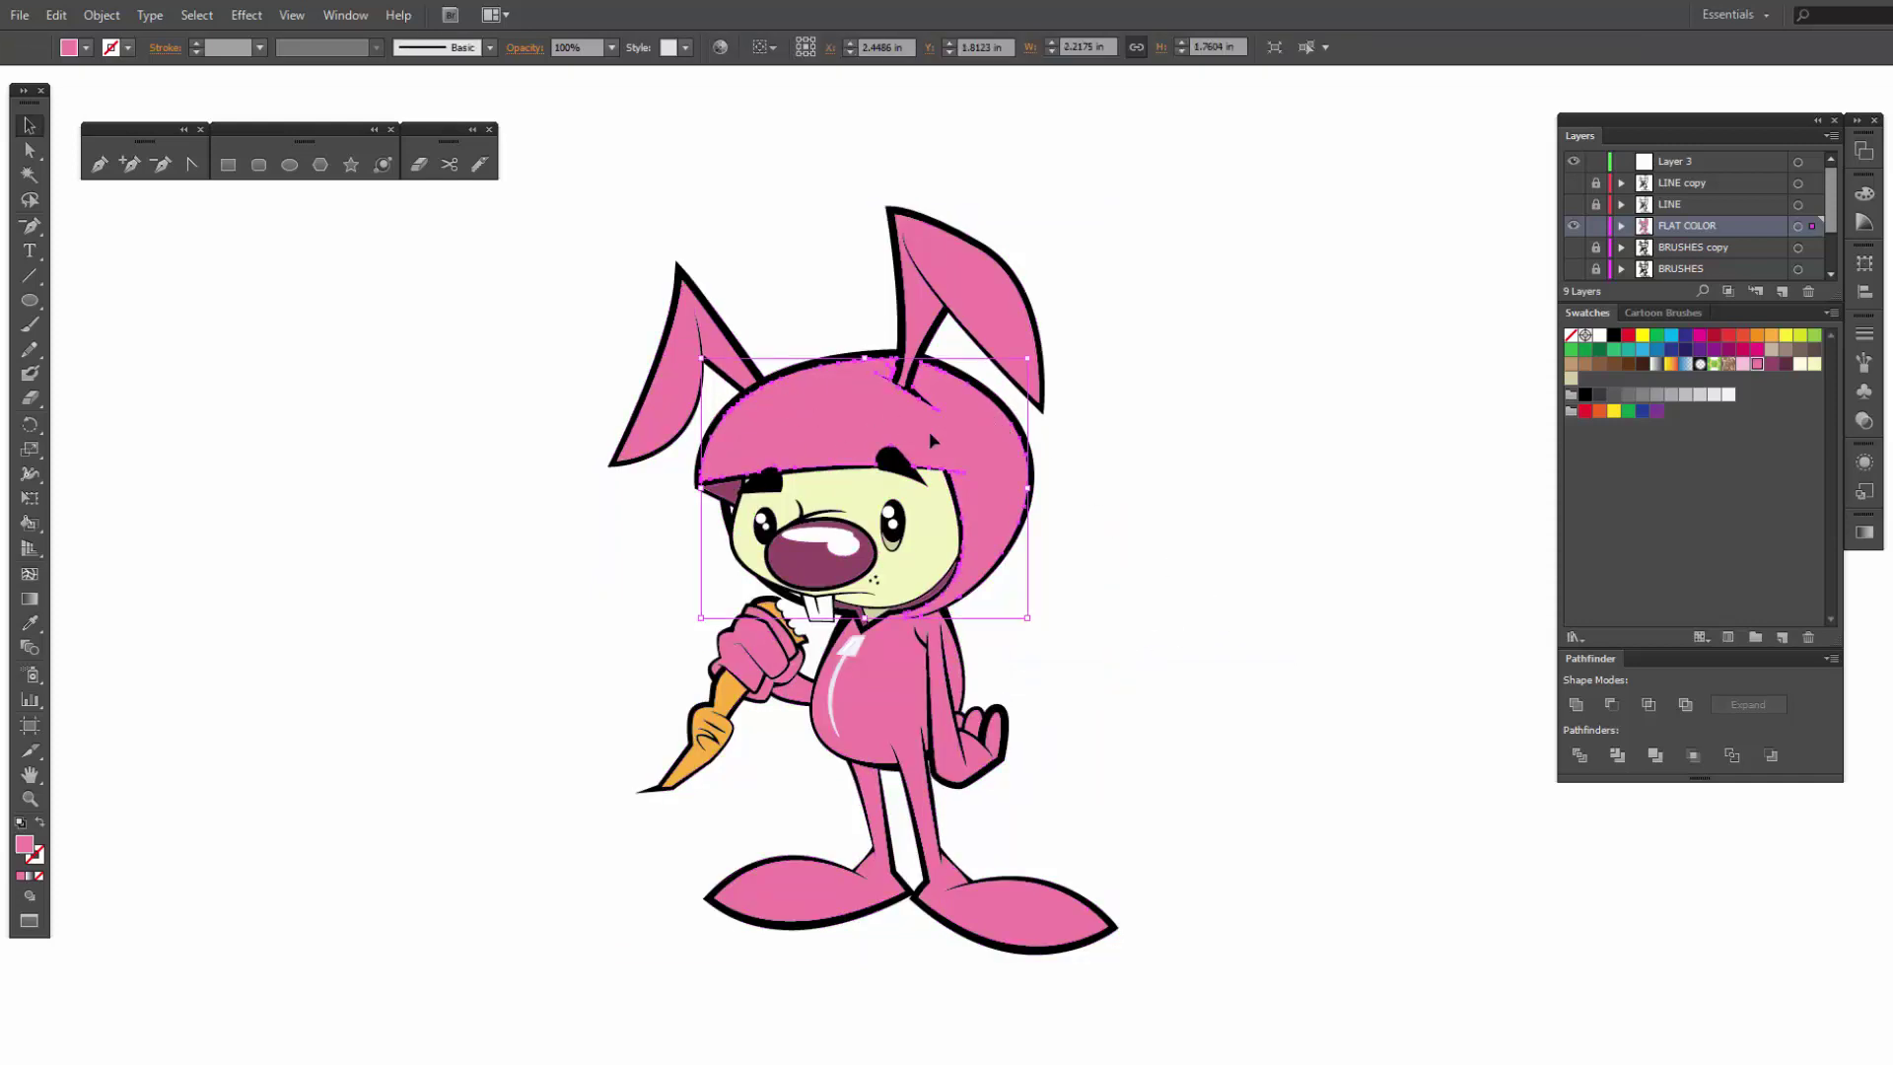
{"action": "left_click", "coordinate": [1135, 582]}
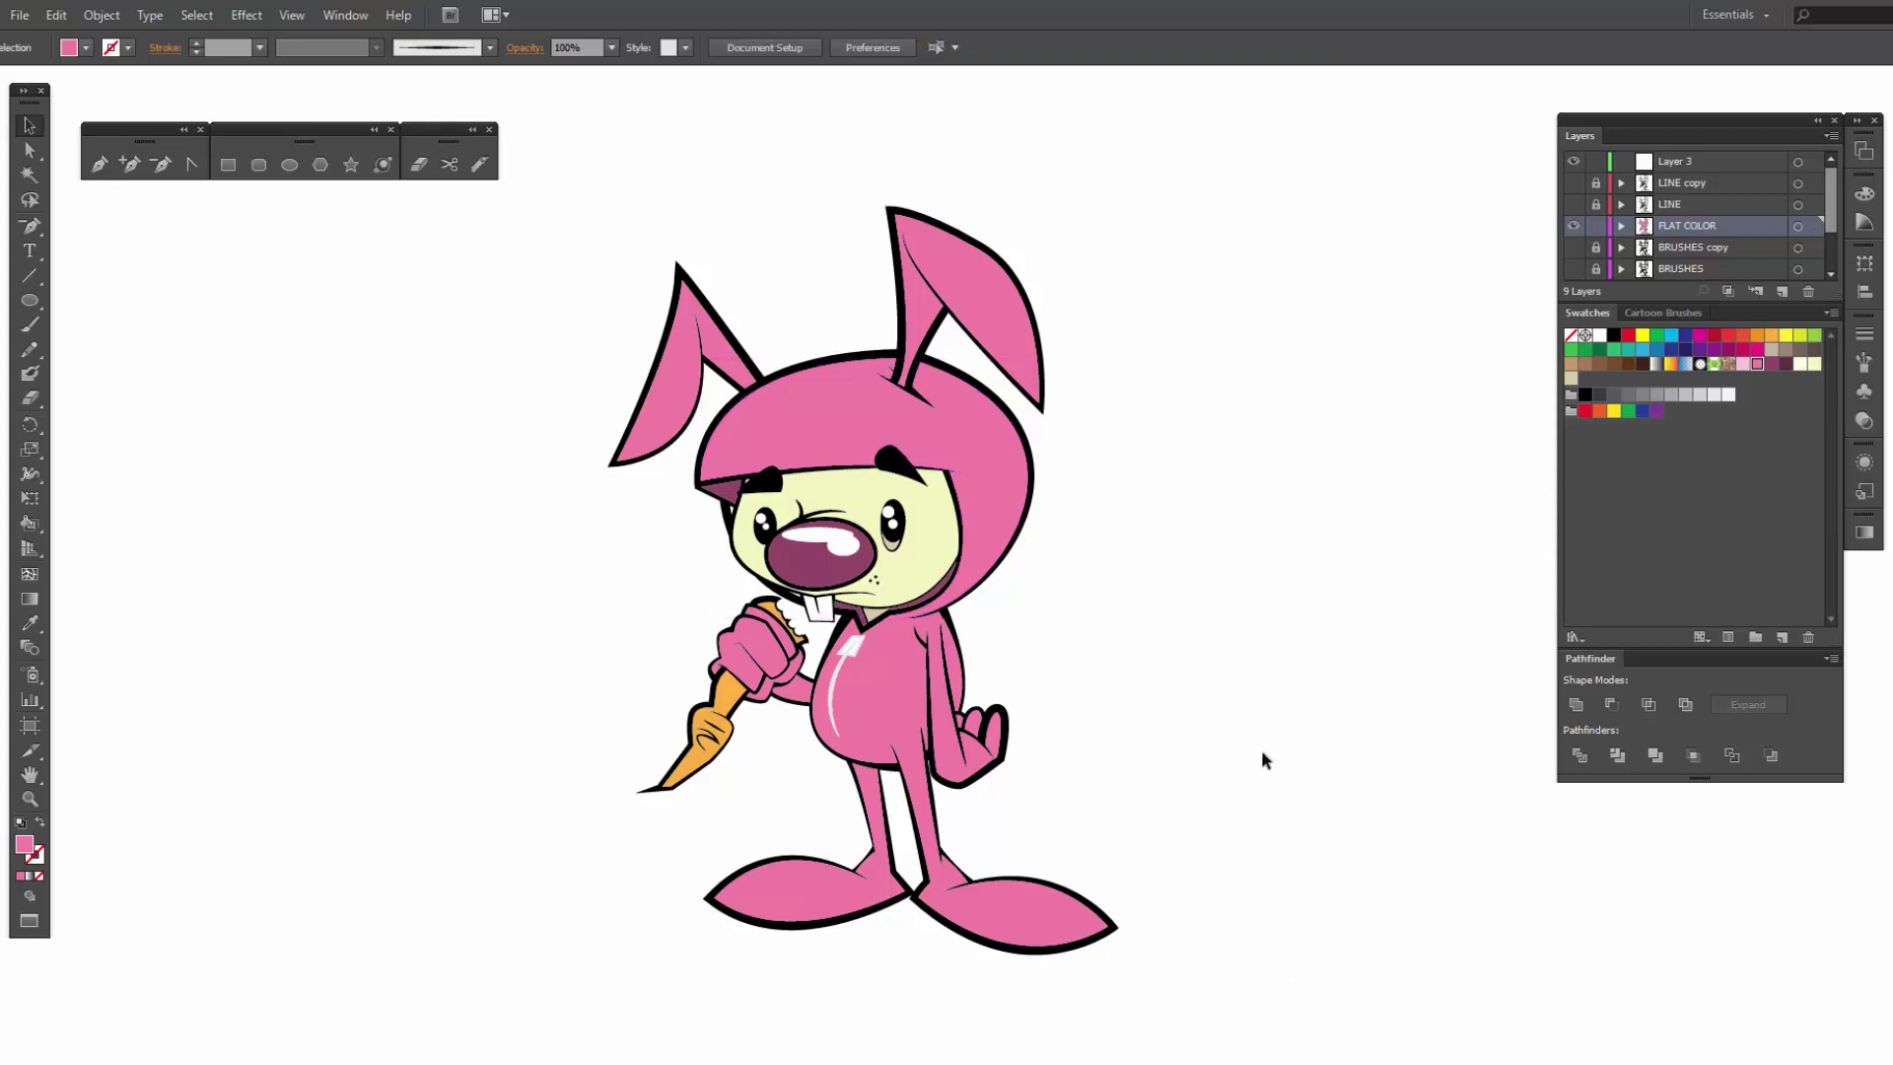
Step: Duplicate the FLAT COLOR layer, lock the original, and rename the copy as FLAT COLOR VALUE
{"action": "left_click", "coordinate": [1829, 136]}
{"action": "left_click", "coordinate": [1548, 223]}
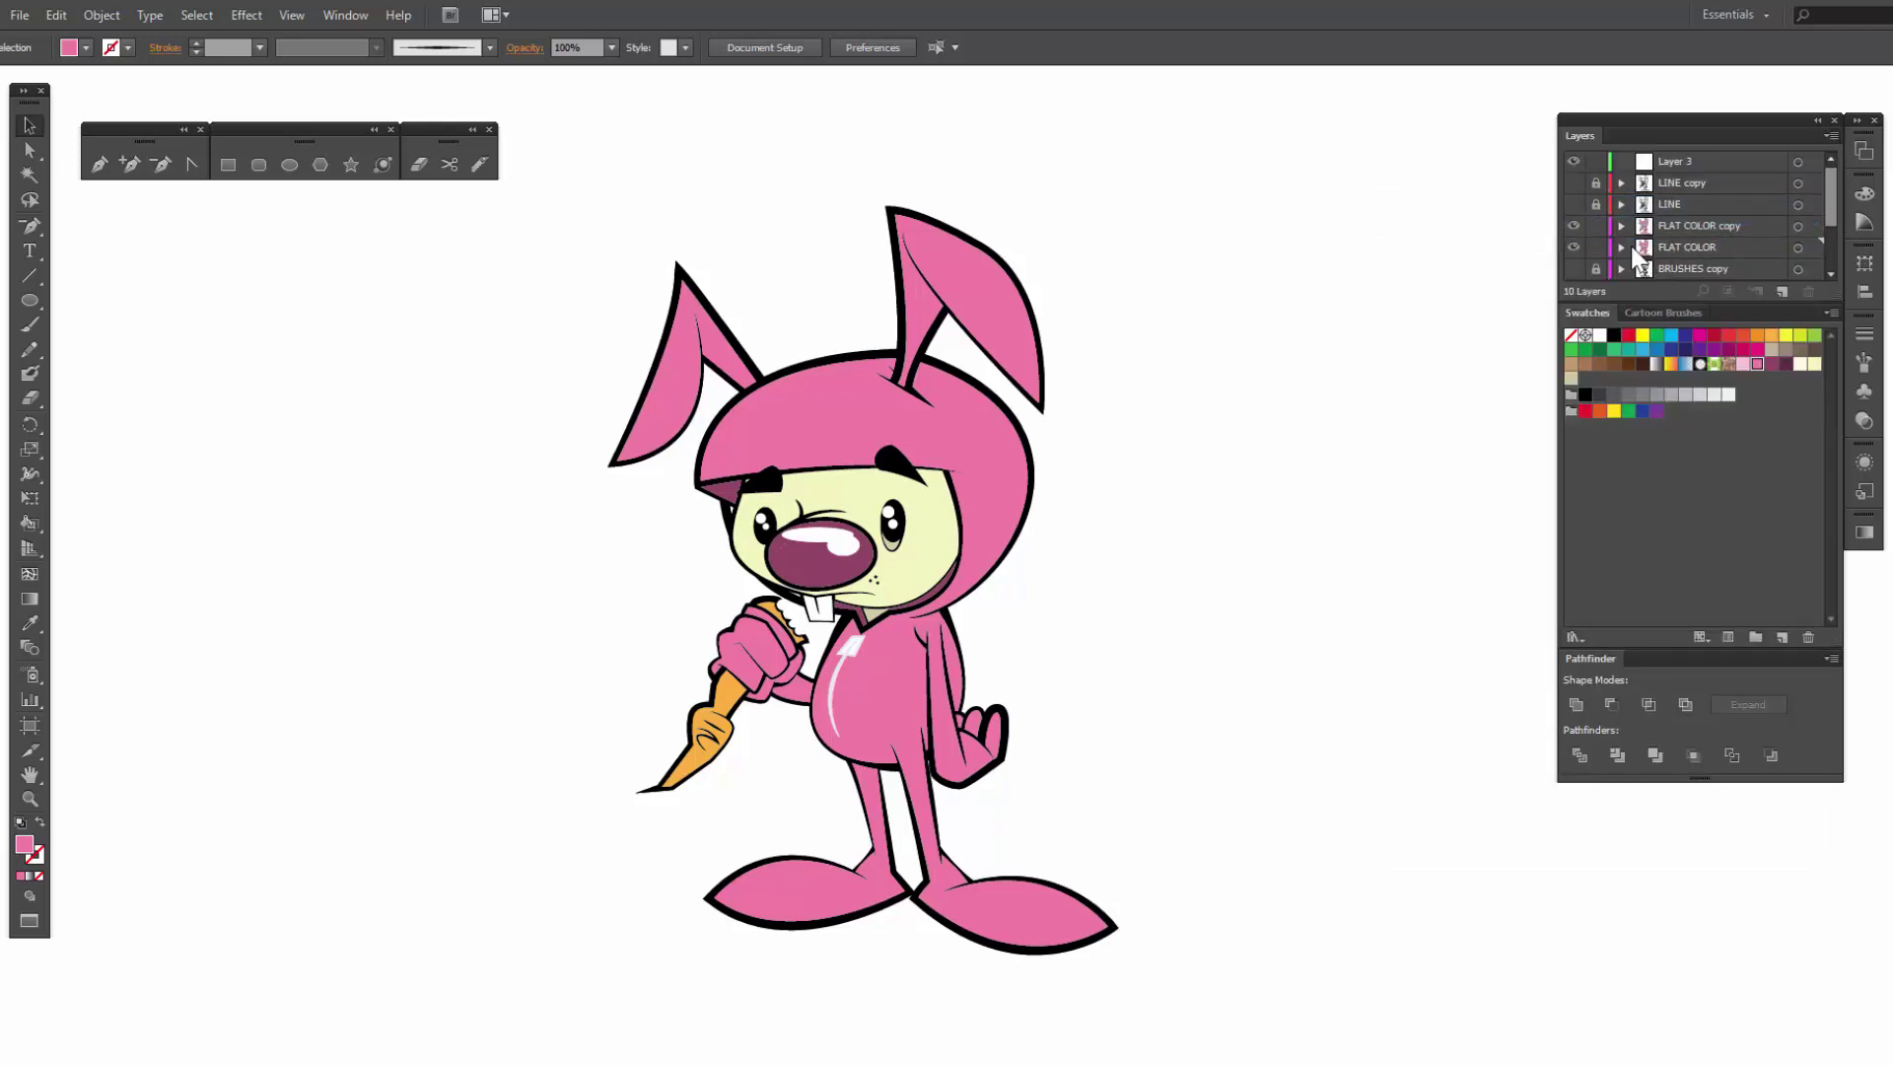
{"action": "left_click", "coordinate": [1597, 249]}
{"action": "double_click", "coordinate": [1677, 226]}
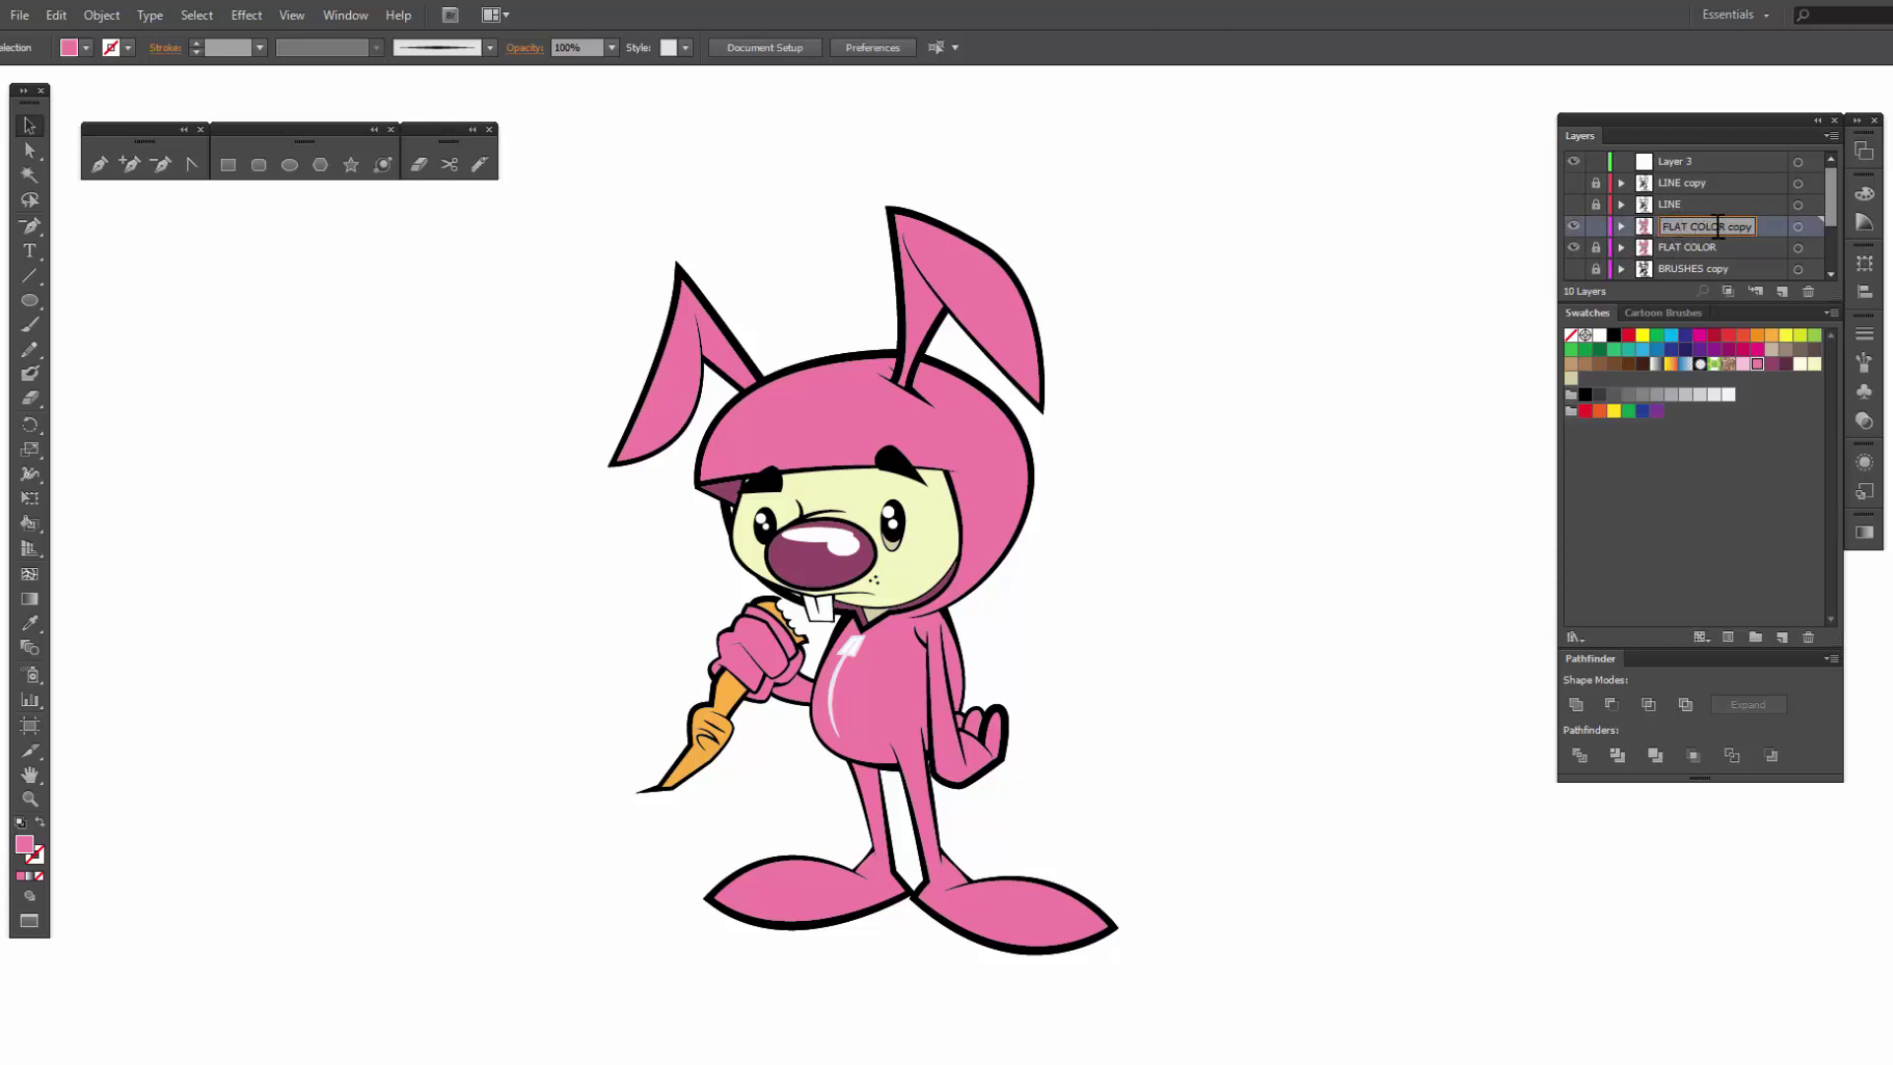
{"action": "left_click", "coordinate": [1727, 228]}
{"action": "left_click_drag", "start_coordinate": [1727, 228], "coordinate": [1762, 229]}
{"action": "type", "text": "VALUE"}
{"action": "key", "text": "Return"}
Step: Select all black shapes on the FLAT COLOR VALUE layer with the Magic Wand and cut them
{"action": "left_click", "coordinate": [23, 176]}
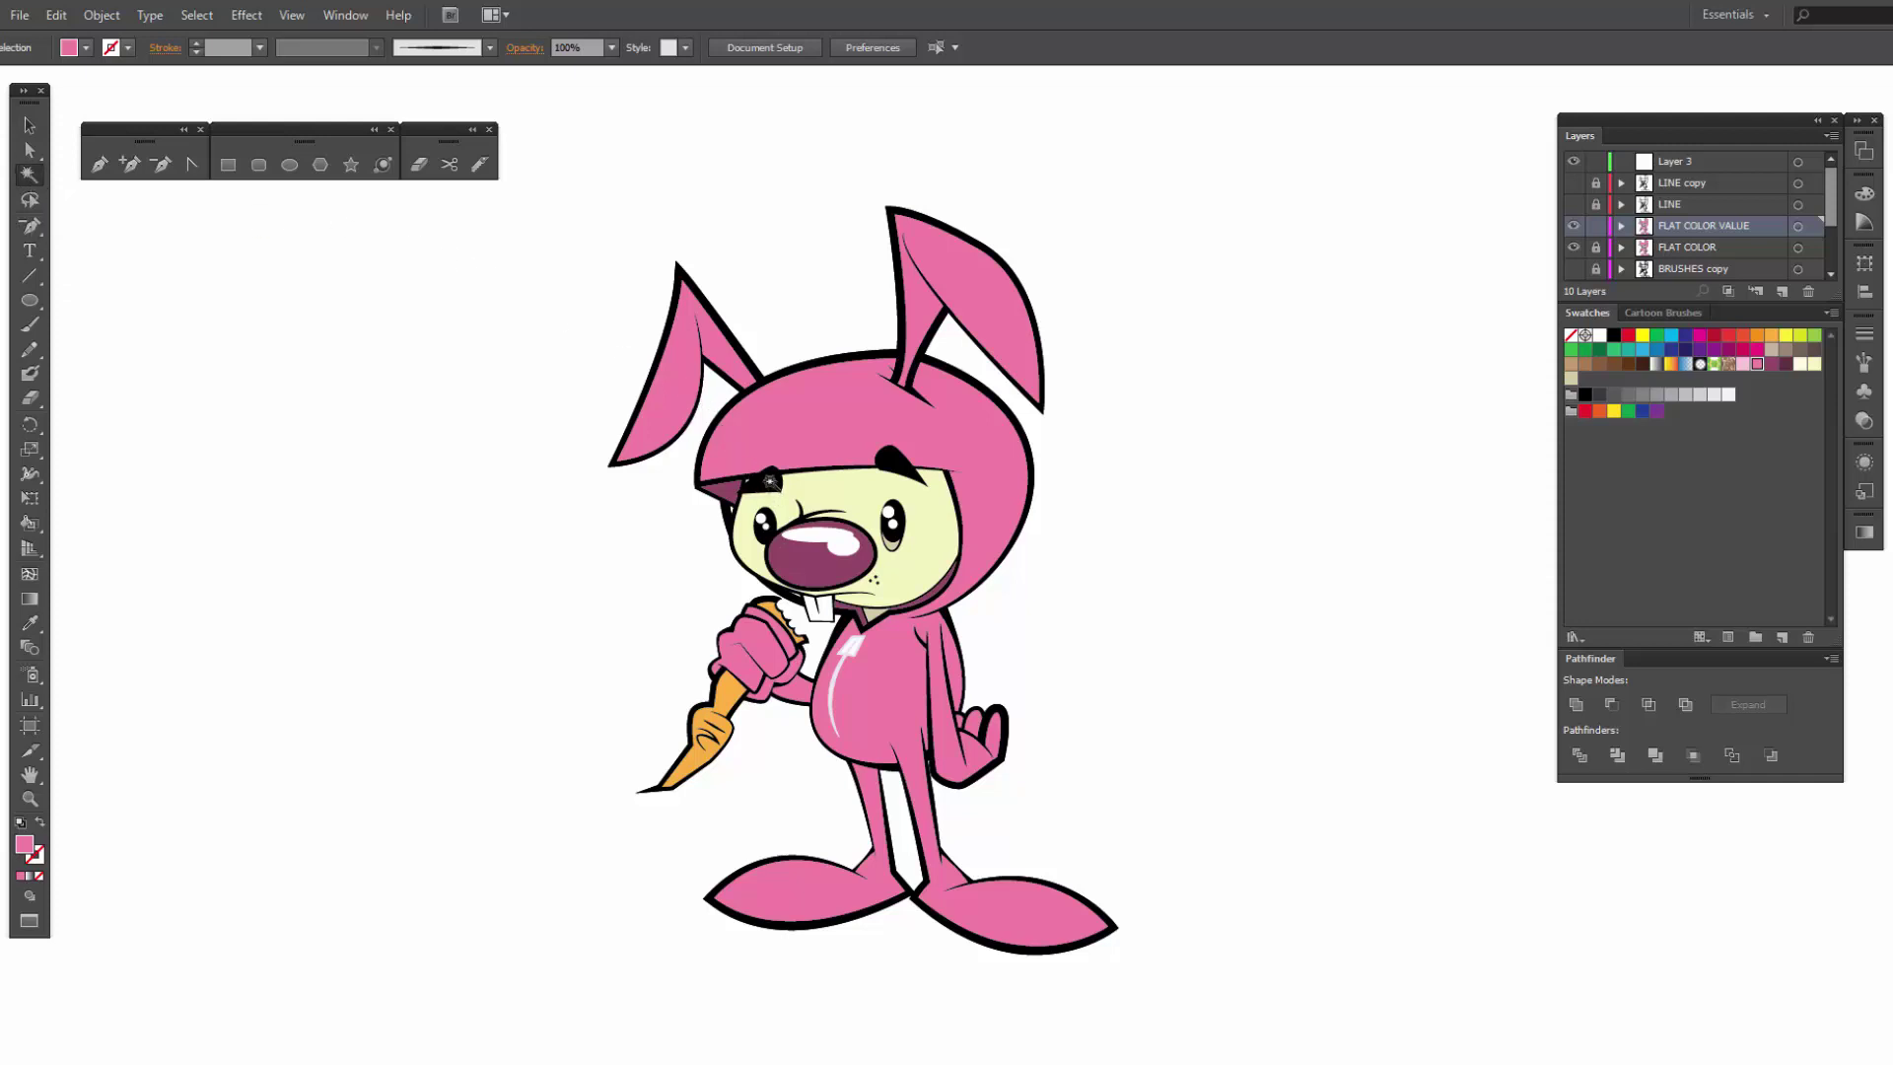
{"action": "left_click", "coordinate": [769, 481]}
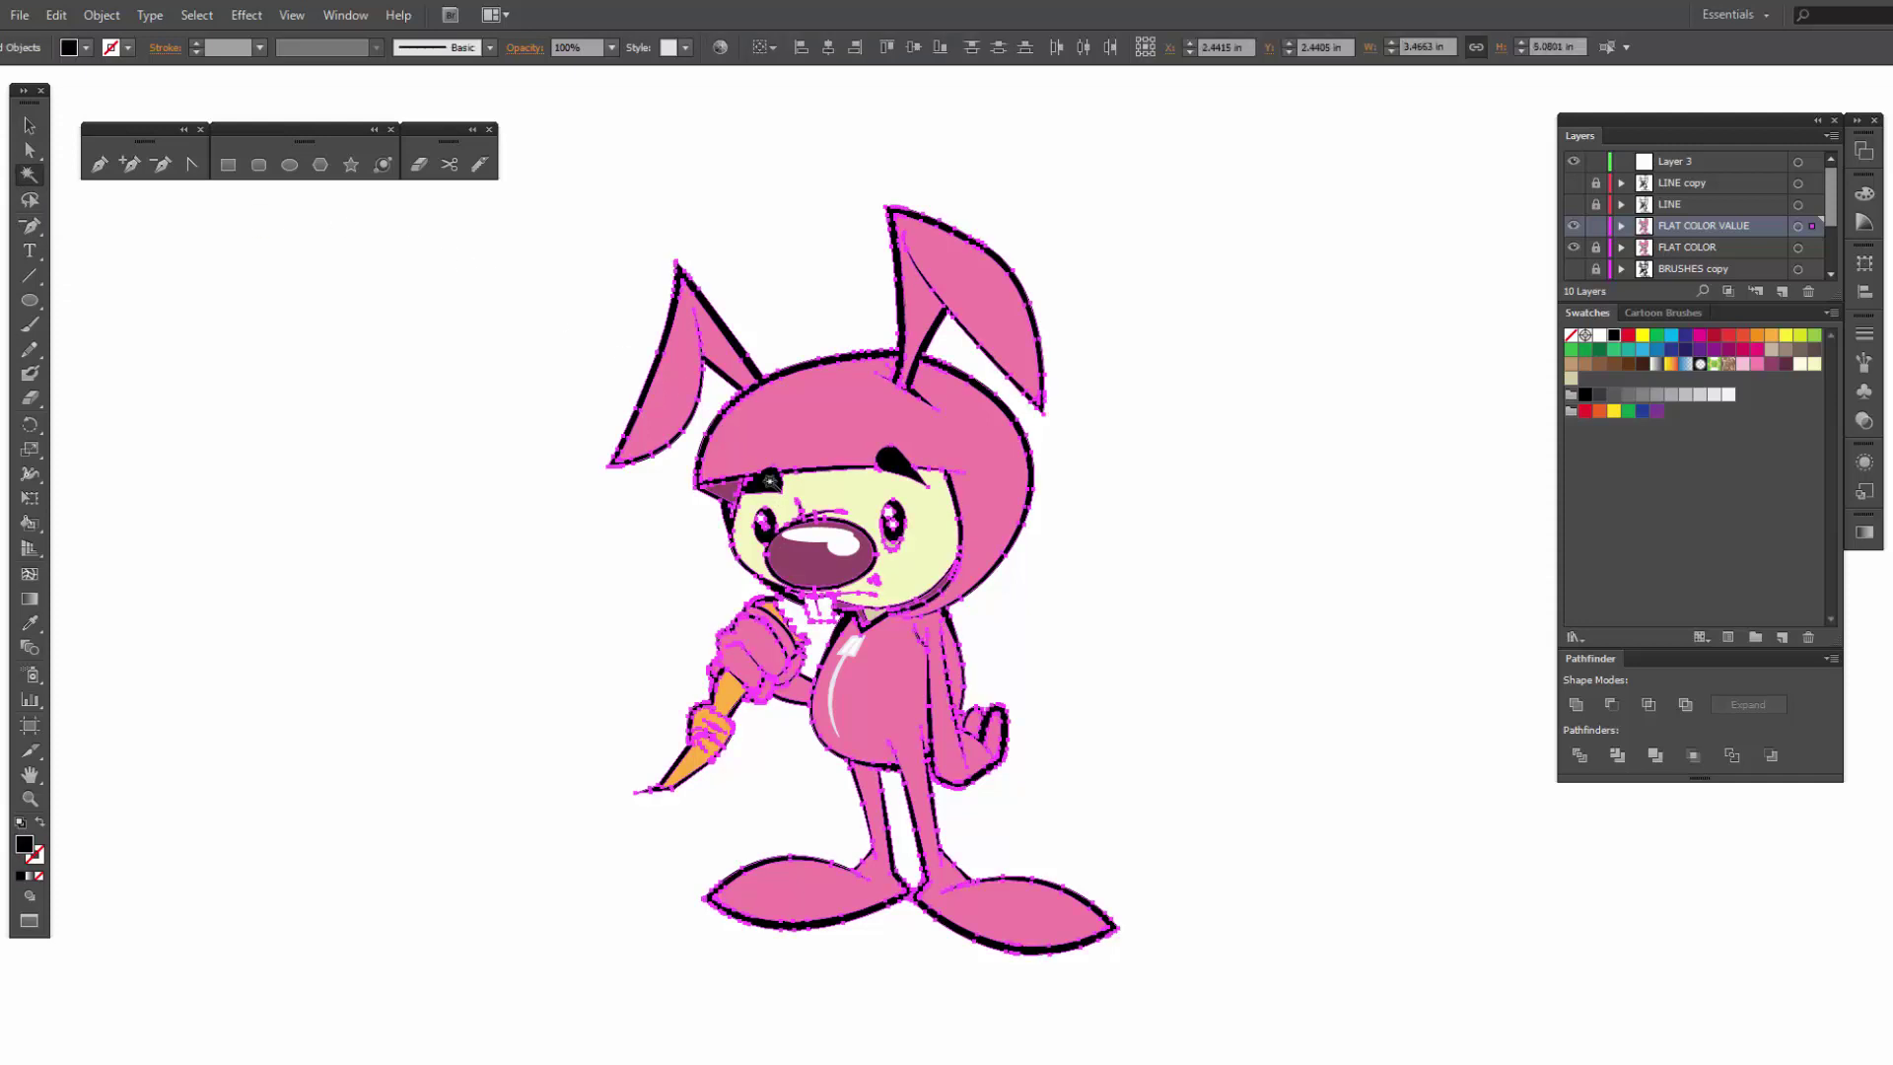
{"action": "key", "text": "ctrl"}
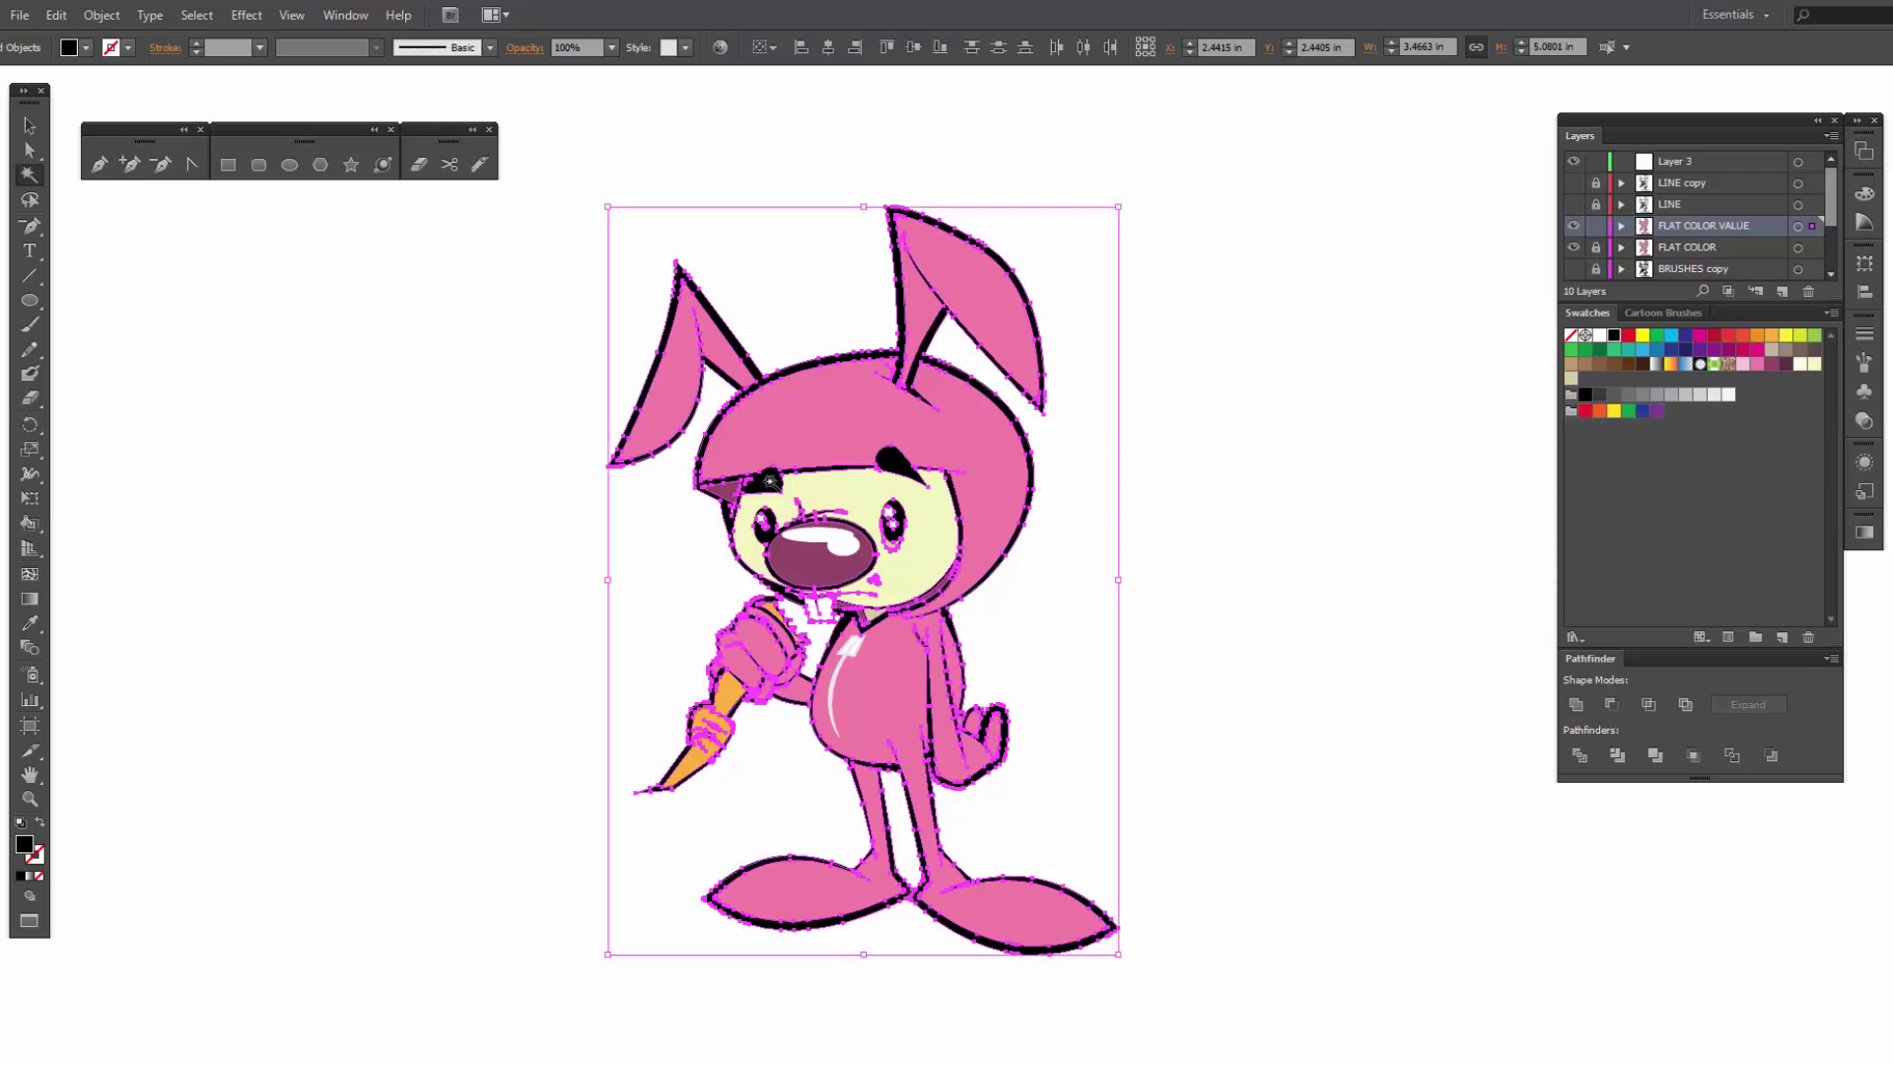
{"action": "key", "text": "ctrl+shift+a"}
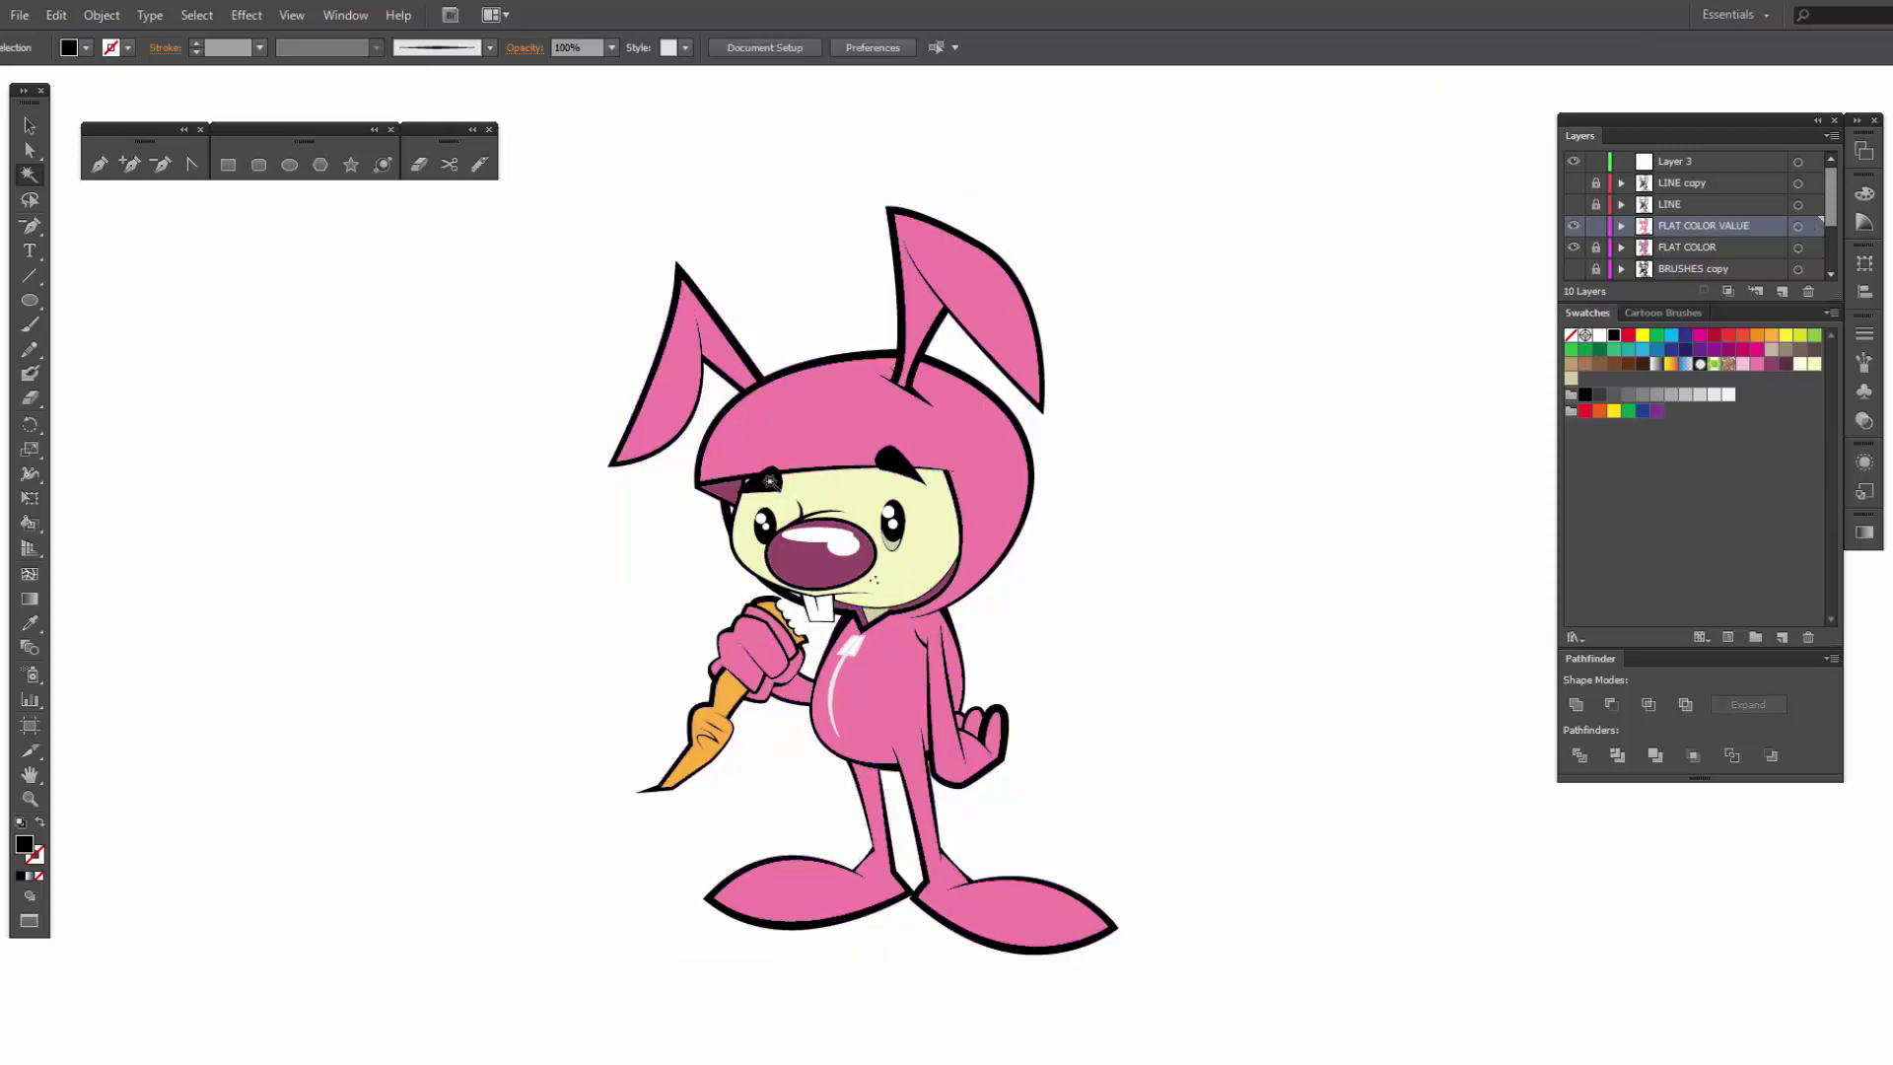
{"action": "left_click", "coordinate": [55, 20]}
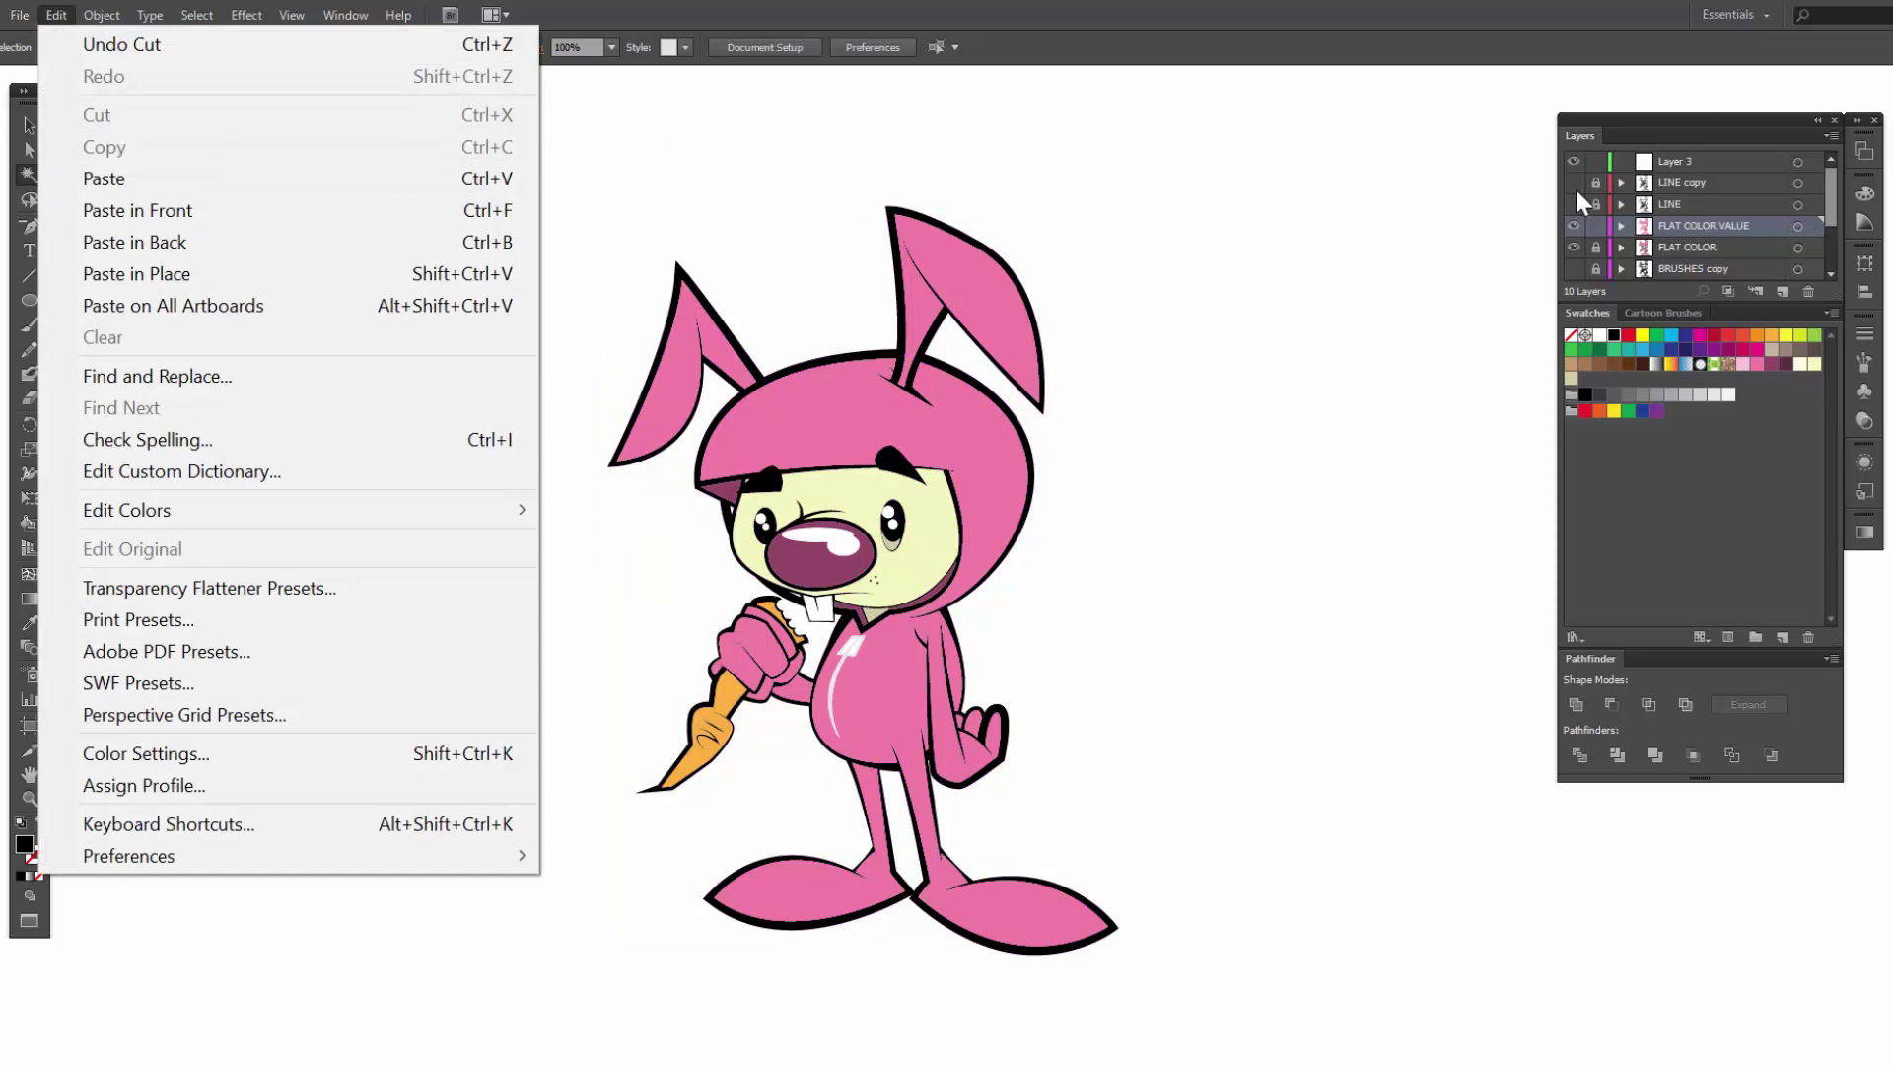
Step: Create a layer named BLACK directly above FLAT COLOR VALUE and paste the cut black shapes in front on it
{"action": "left_click", "coordinate": [1783, 292]}
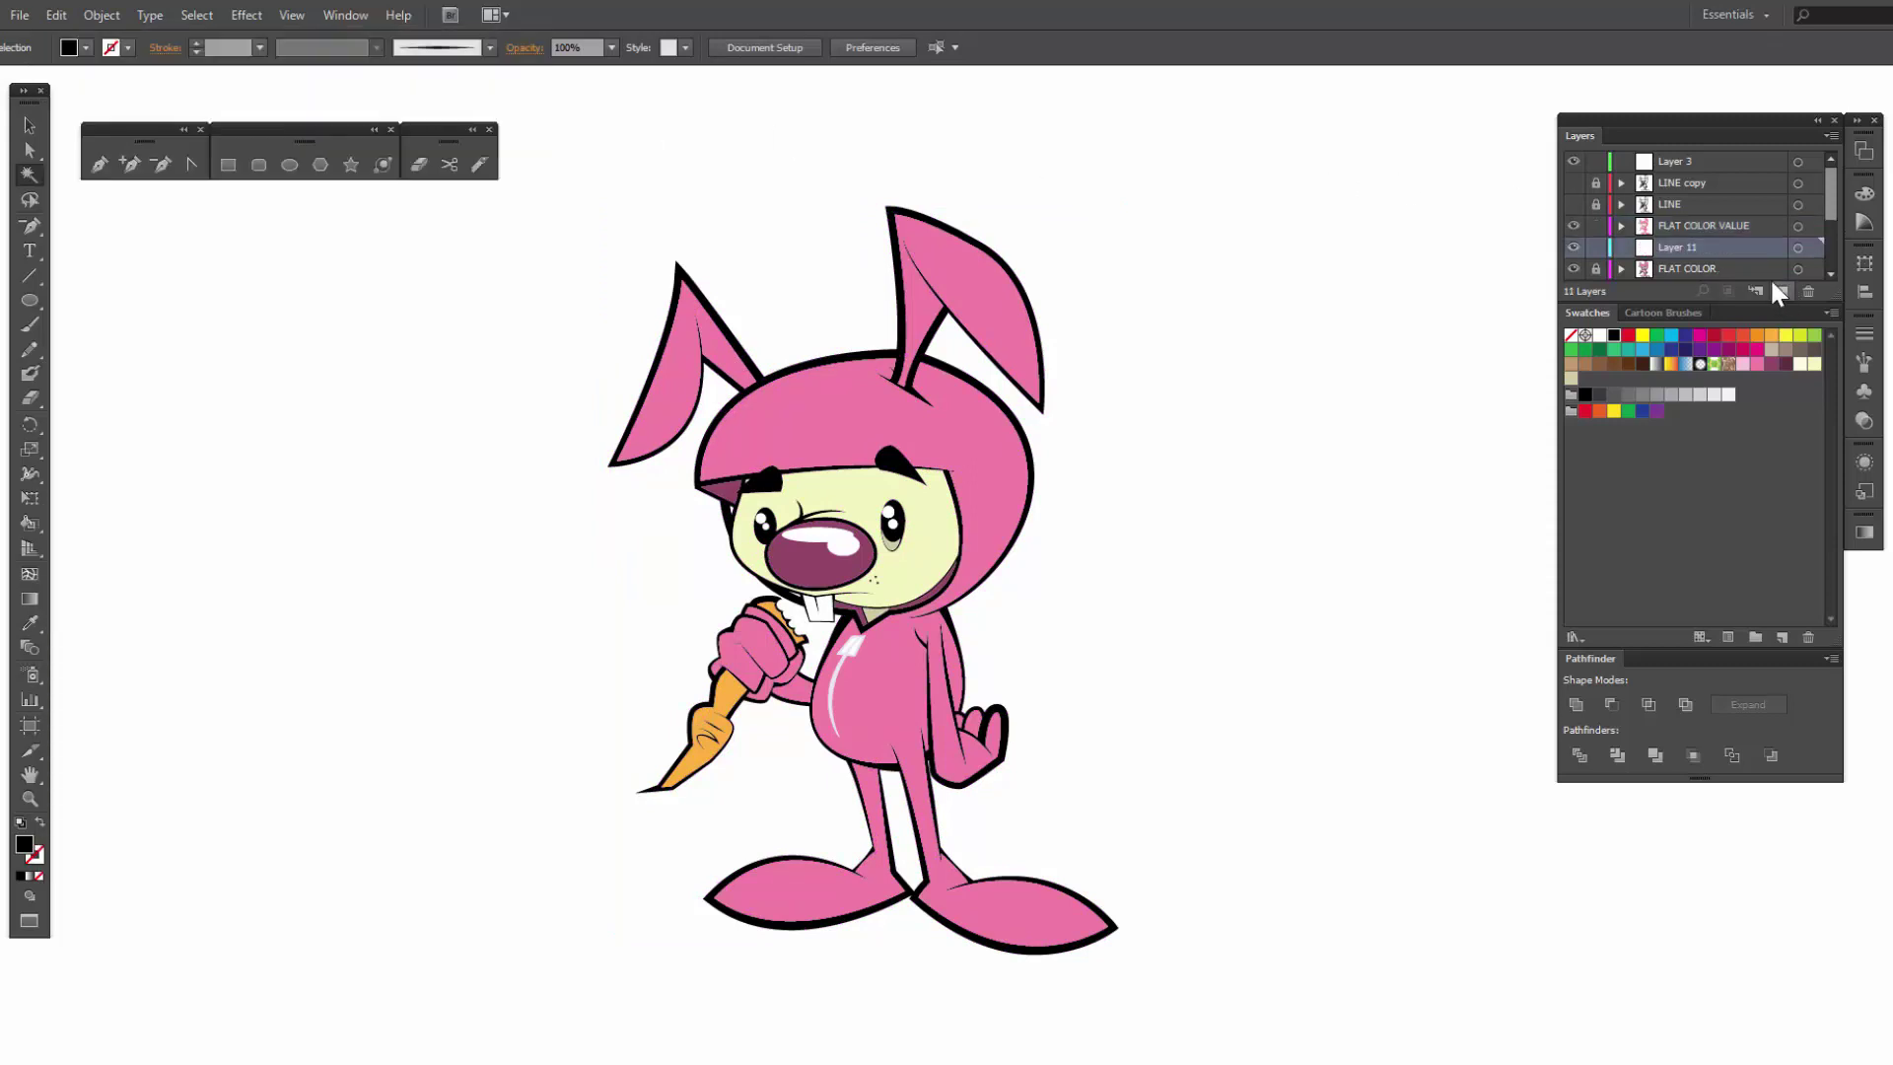
{"action": "left_click_drag", "start_coordinate": [1684, 247], "coordinate": [1670, 221]}
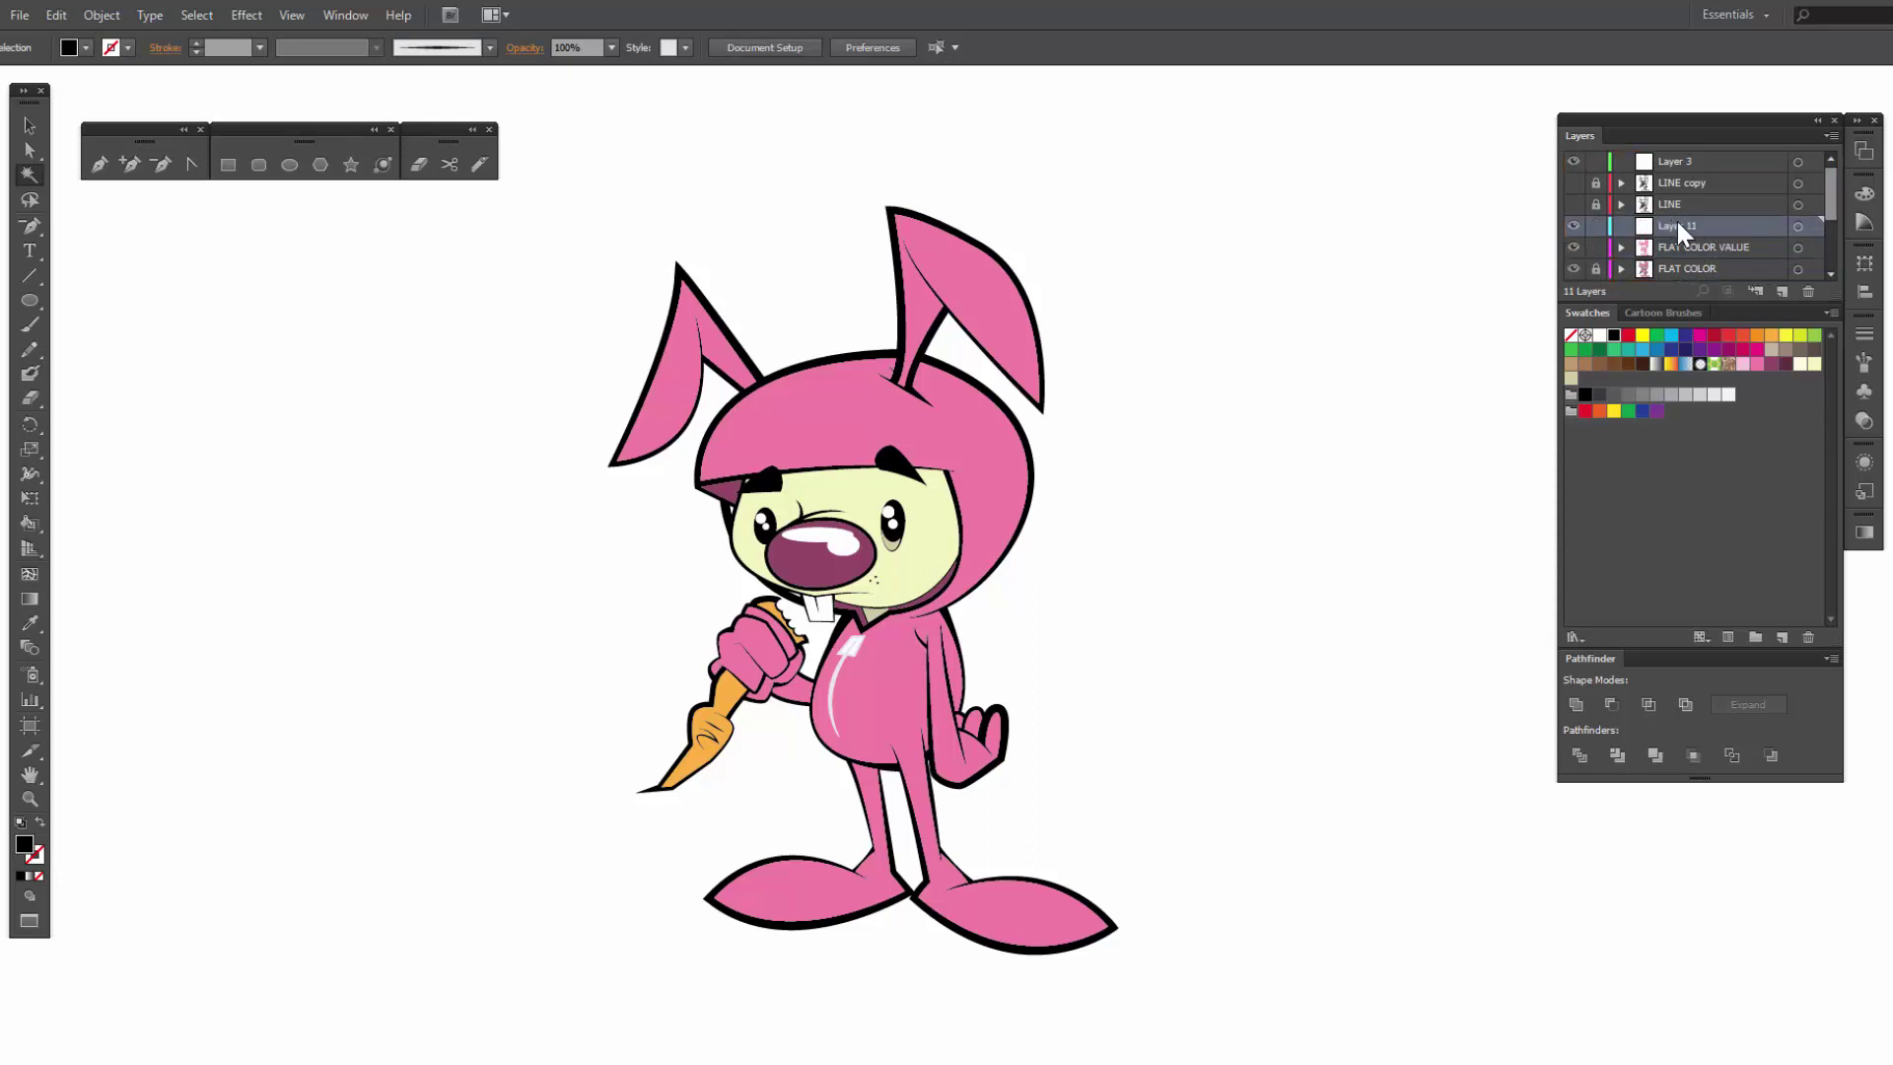
{"action": "double_click", "coordinate": [1676, 219]}
{"action": "type", "text": "BLACK"}
{"action": "key", "text": "Return"}
{"action": "key", "text": "ctrl+f"}
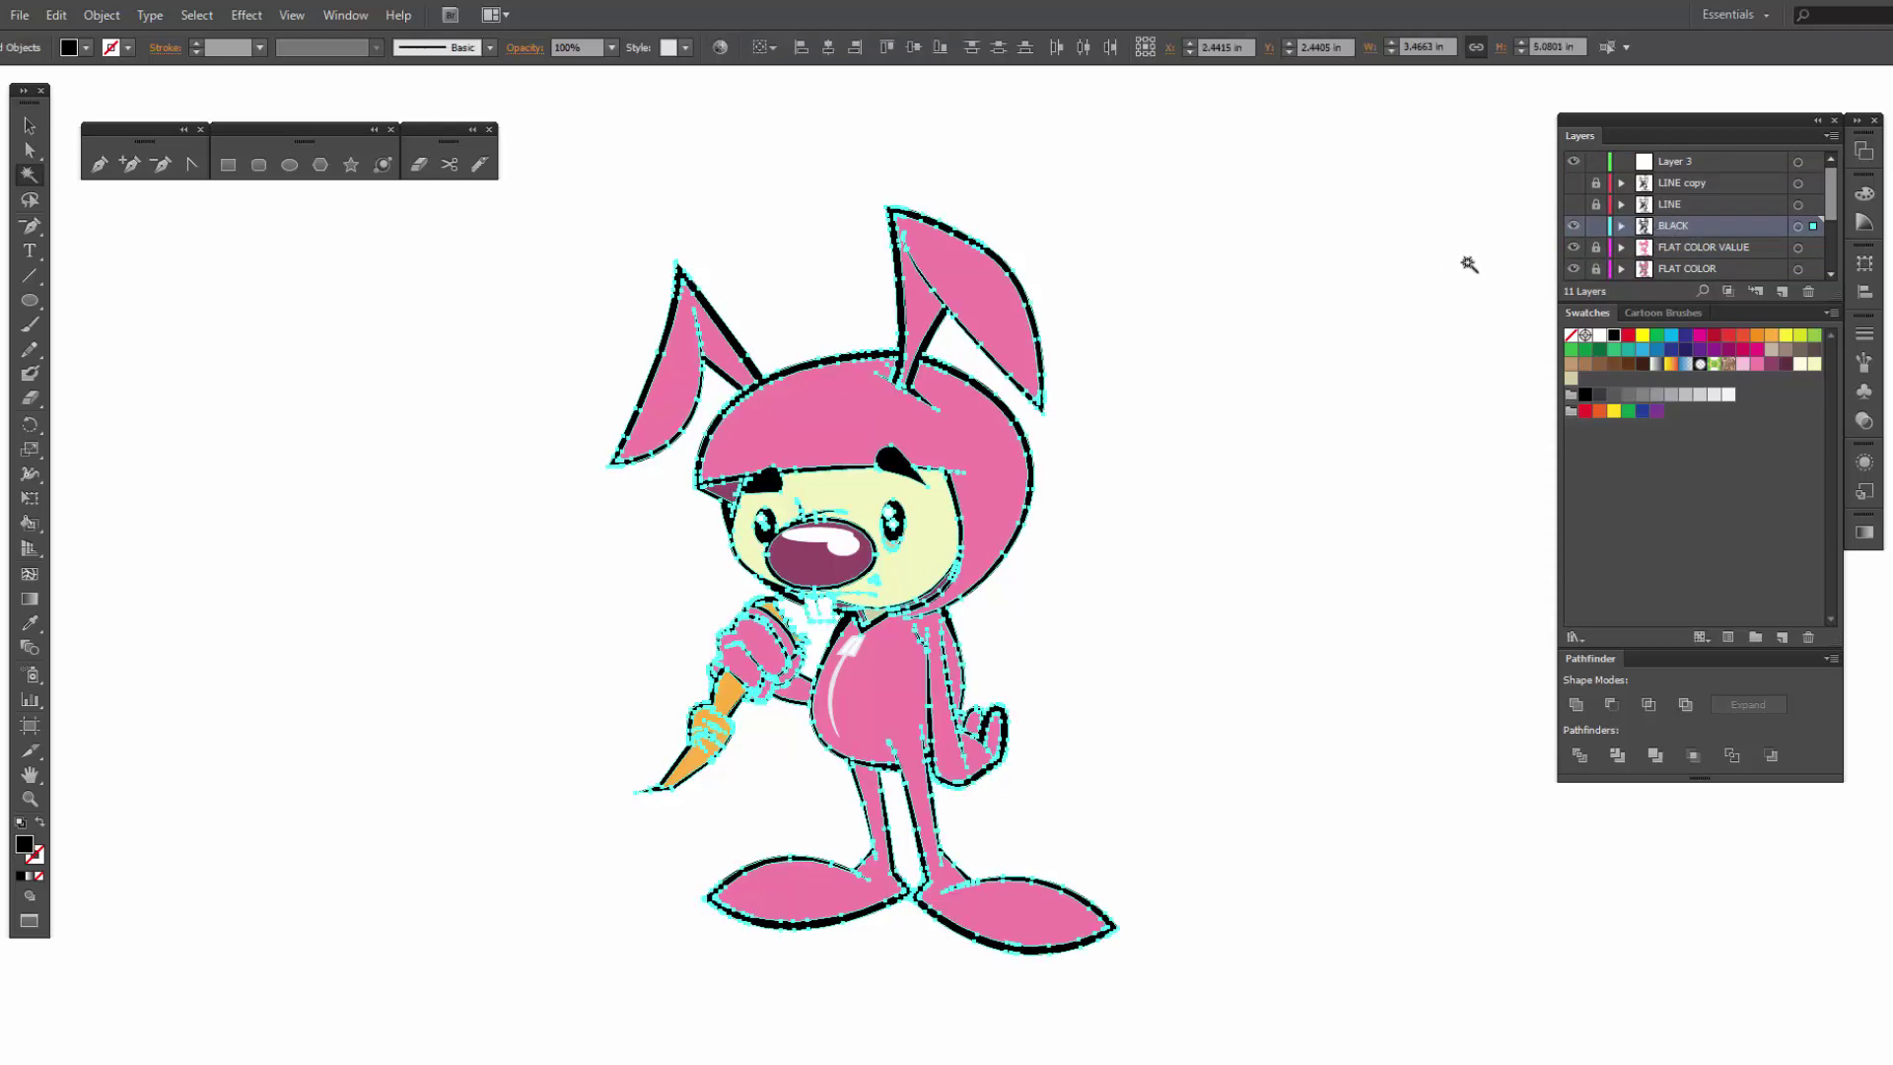
Step: Hide the FLAT COLOR VALUE and FLAT COLOR layers and deselect everything to inspect the black line work alone
{"action": "left_click", "coordinate": [1573, 248]}
{"action": "left_click", "coordinate": [1574, 269]}
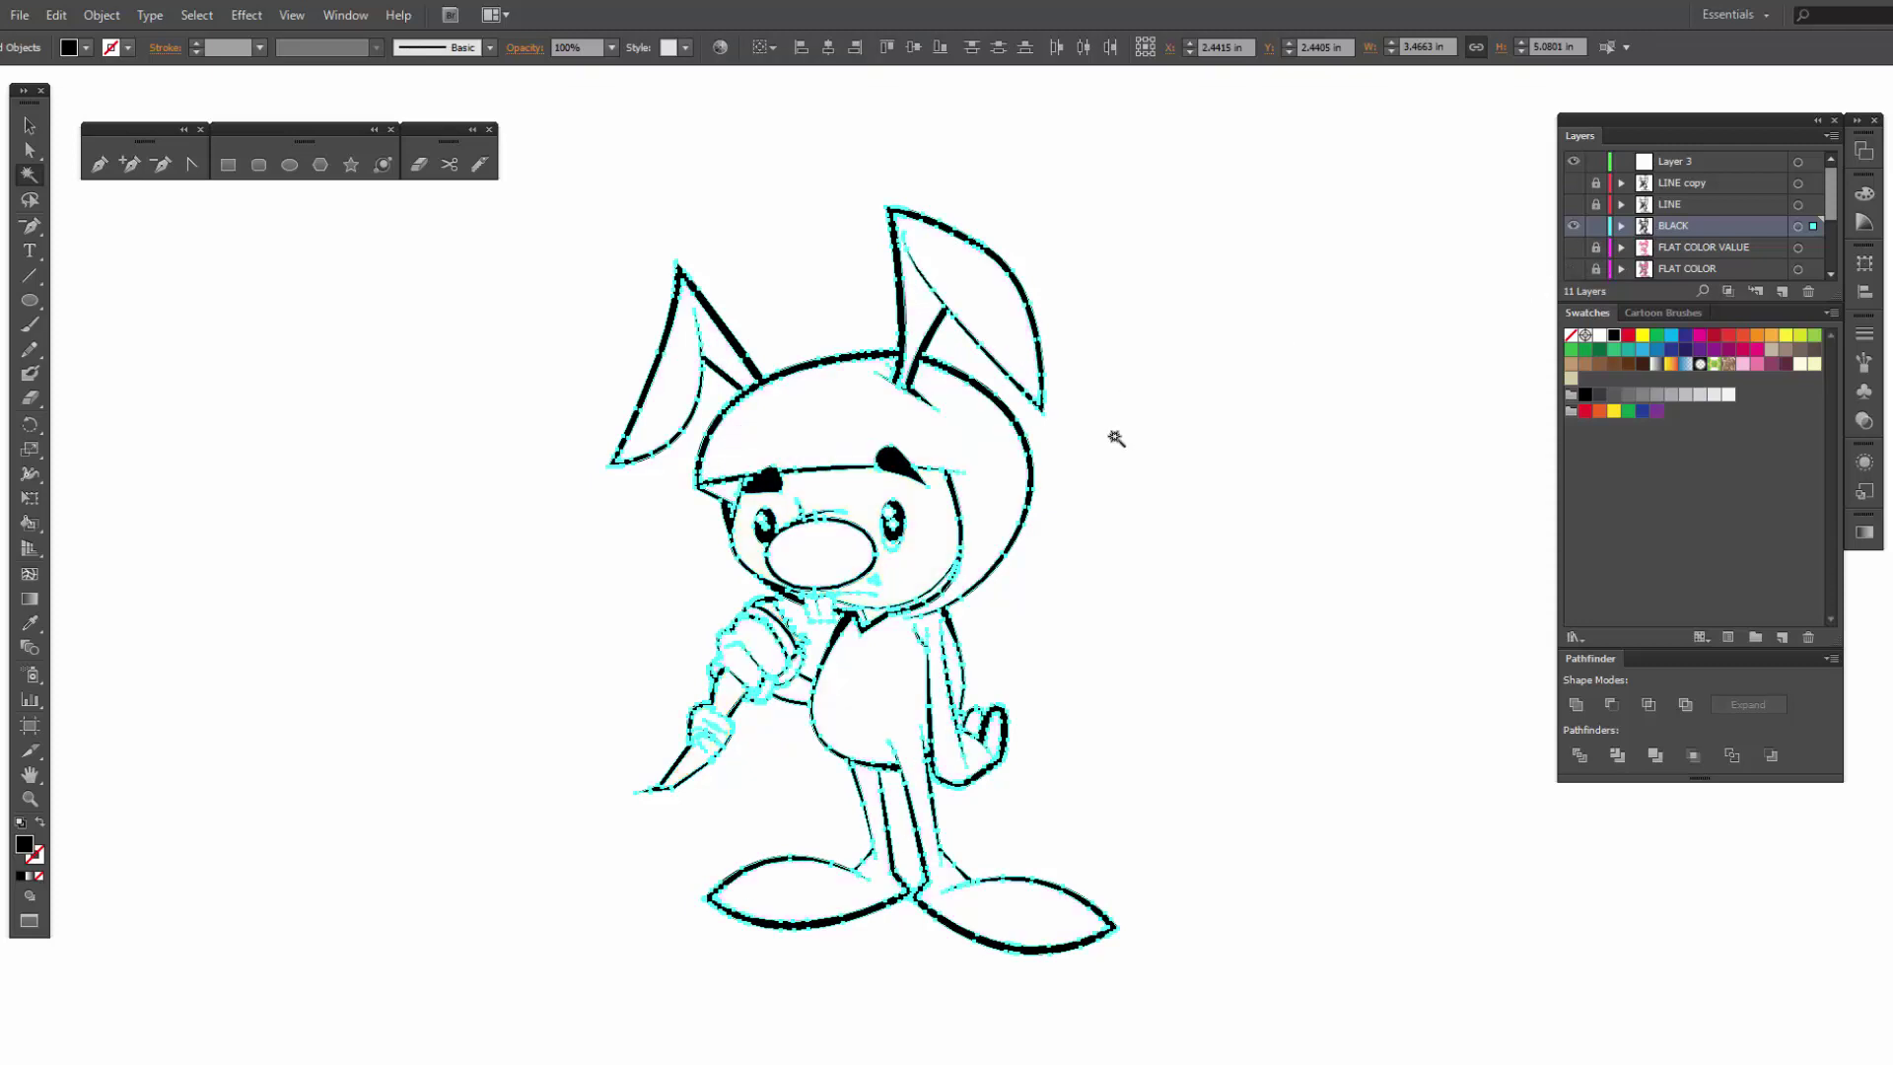
{"action": "key", "text": "v"}
{"action": "left_click", "coordinate": [1141, 462]}
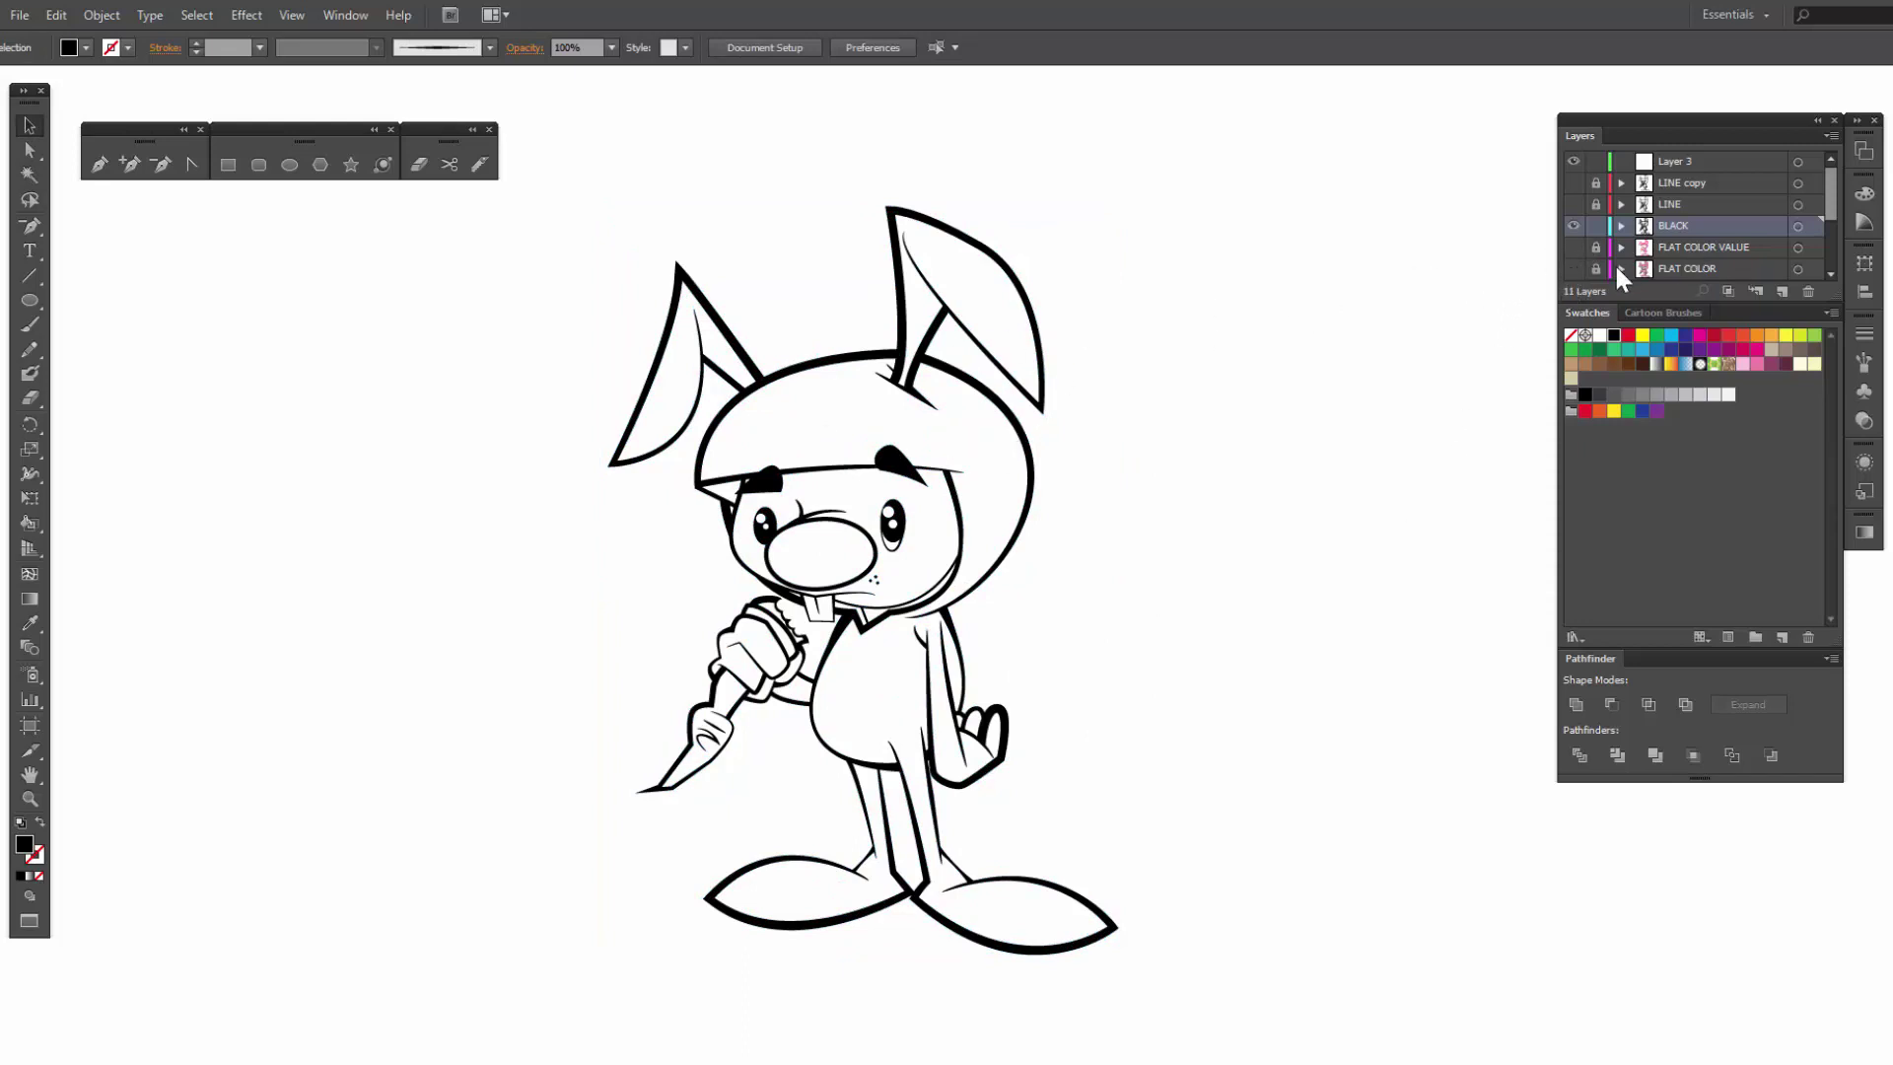
Step: Inspect the FLAT COLOR VALUE shapes without the BLACK and FLAT COLOR layers, and make all three layers visible again
{"action": "left_click", "coordinate": [1573, 270]}
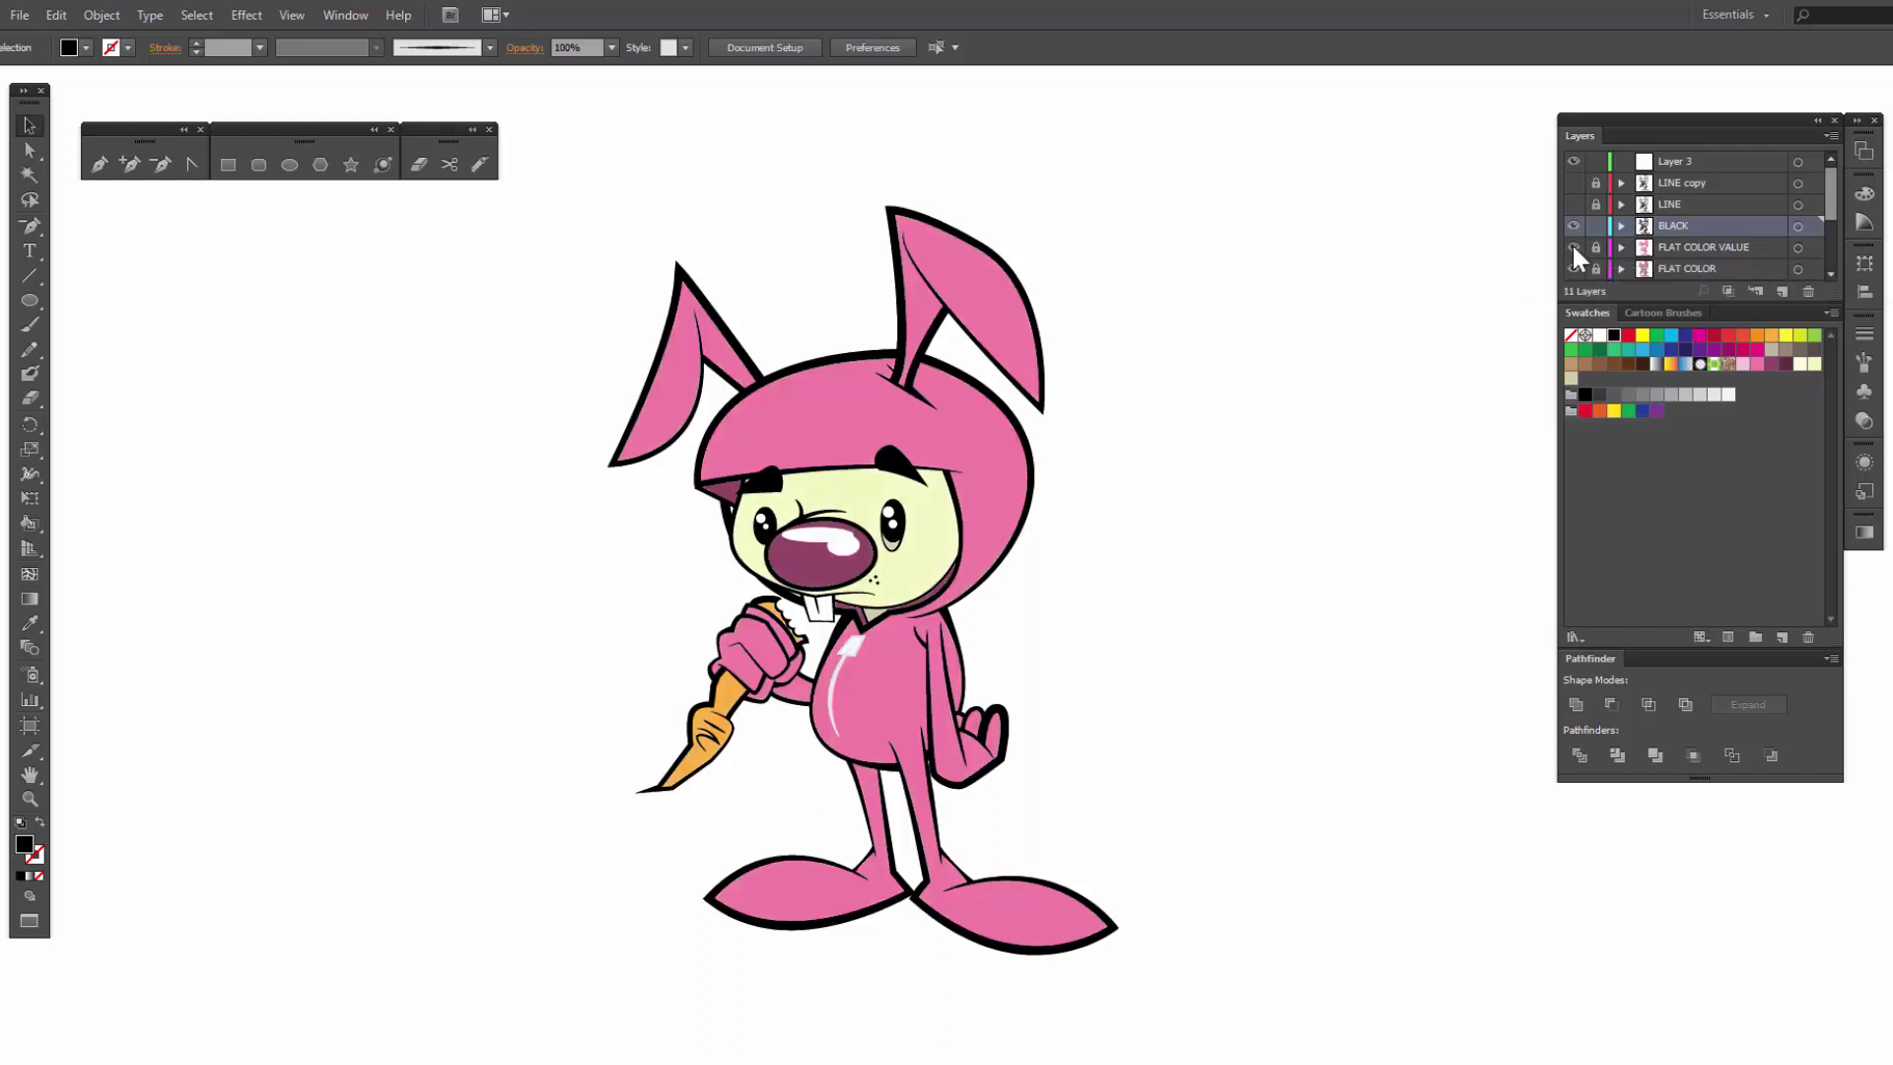
{"action": "left_click", "coordinate": [1574, 226]}
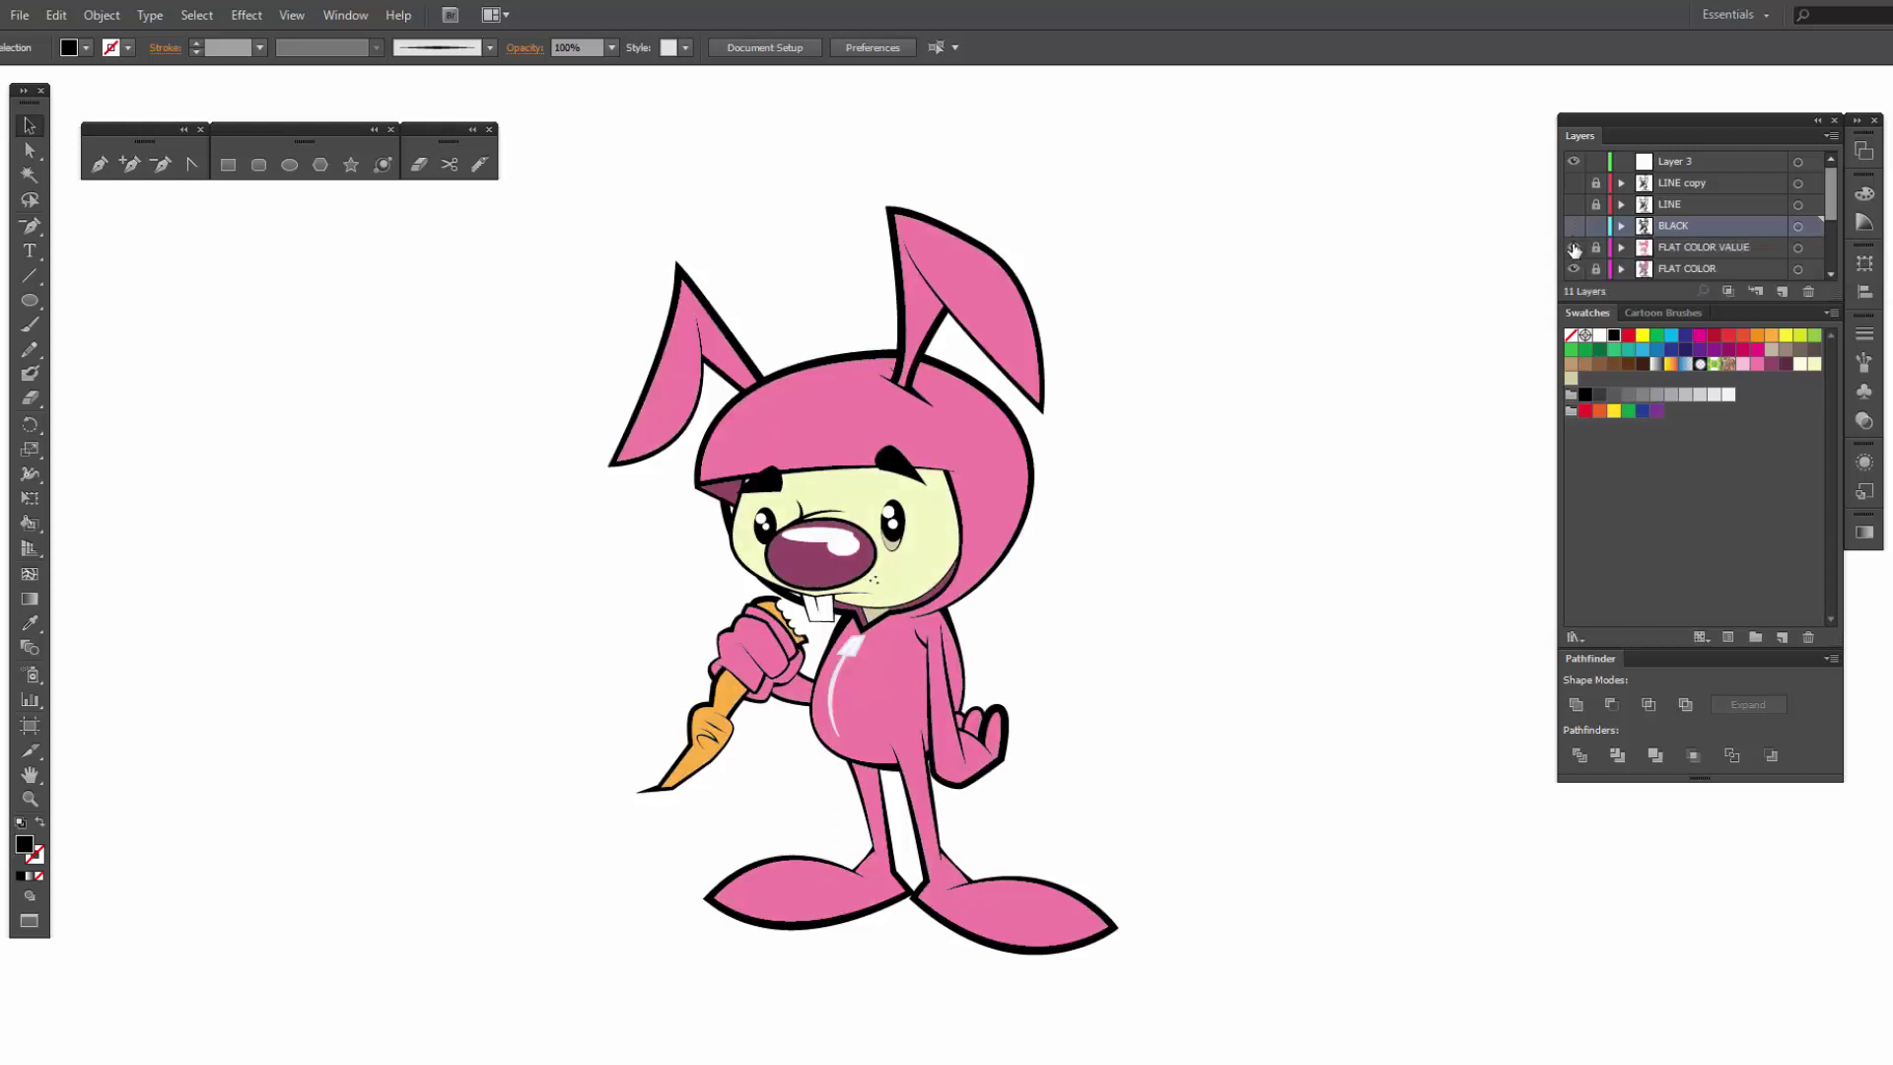
{"action": "left_click", "coordinate": [1572, 269]}
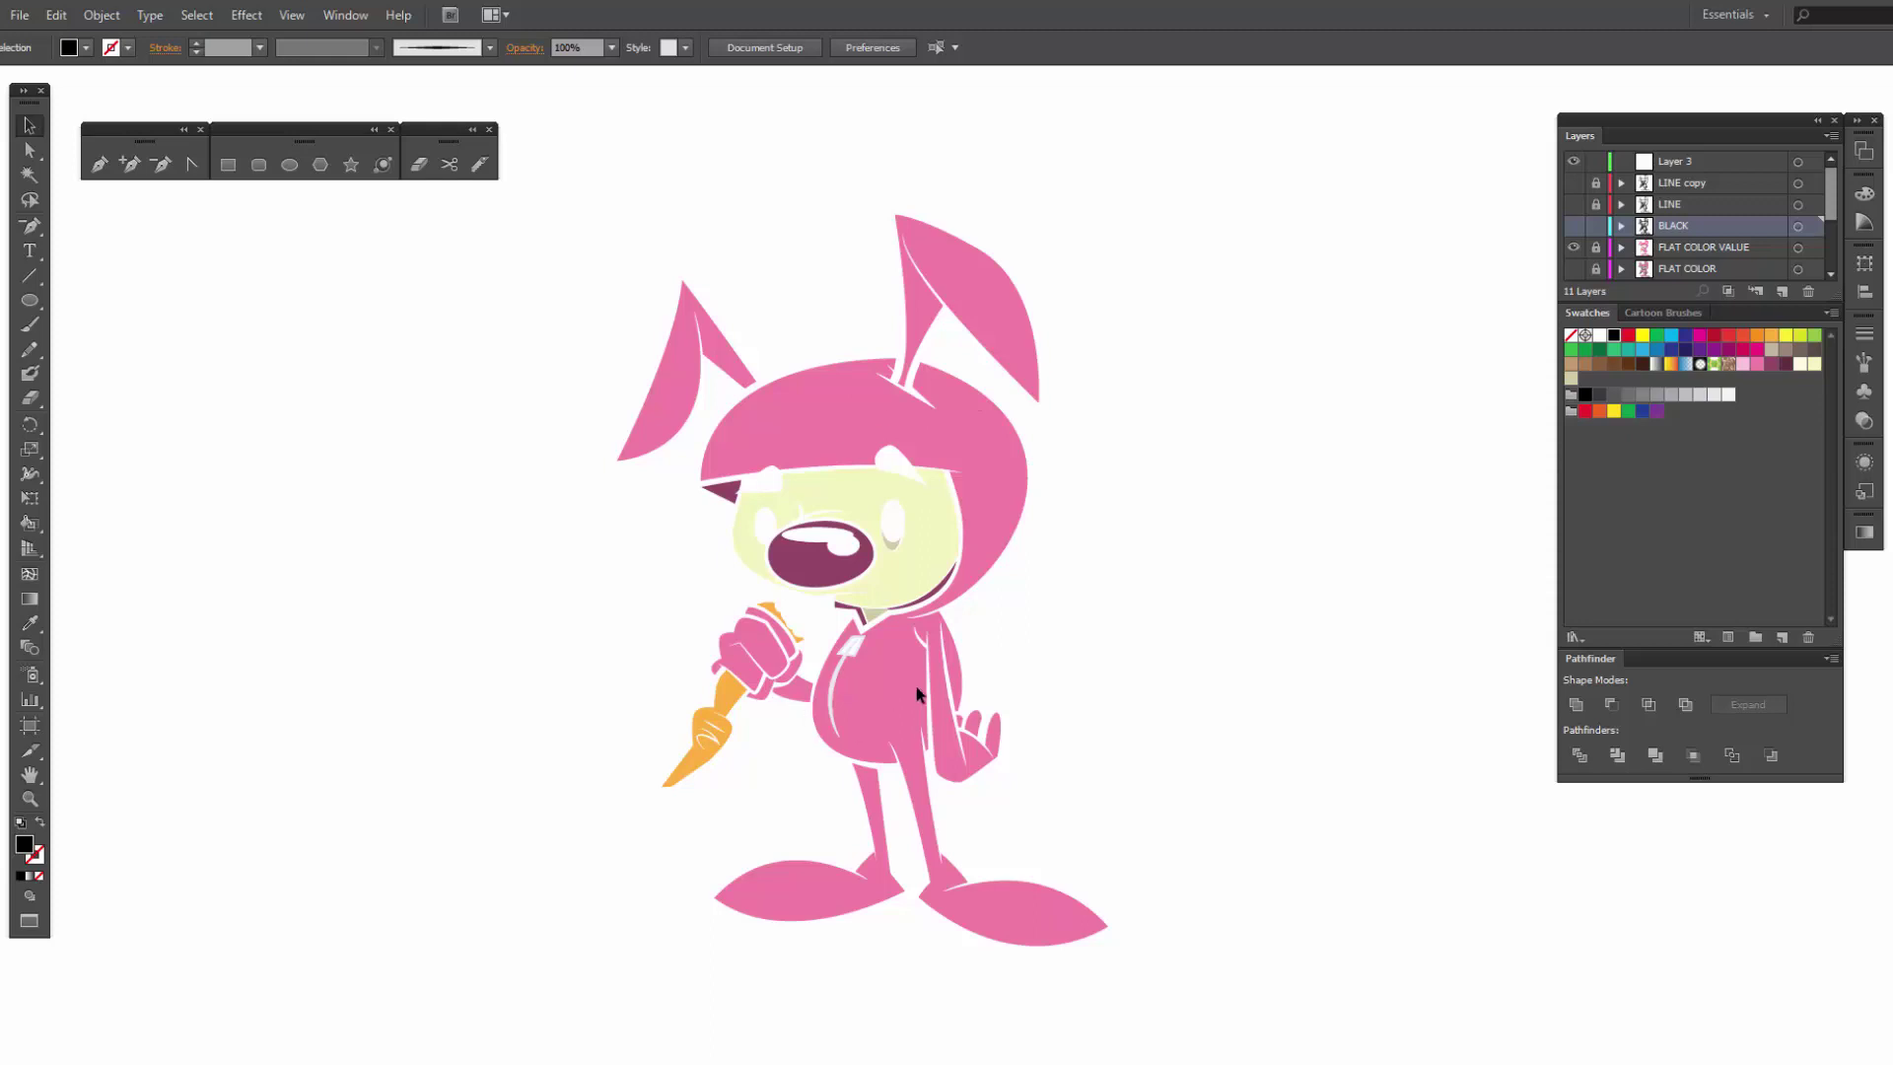
{"action": "left_click", "coordinate": [1572, 225]}
{"action": "left_click", "coordinate": [1574, 269]}
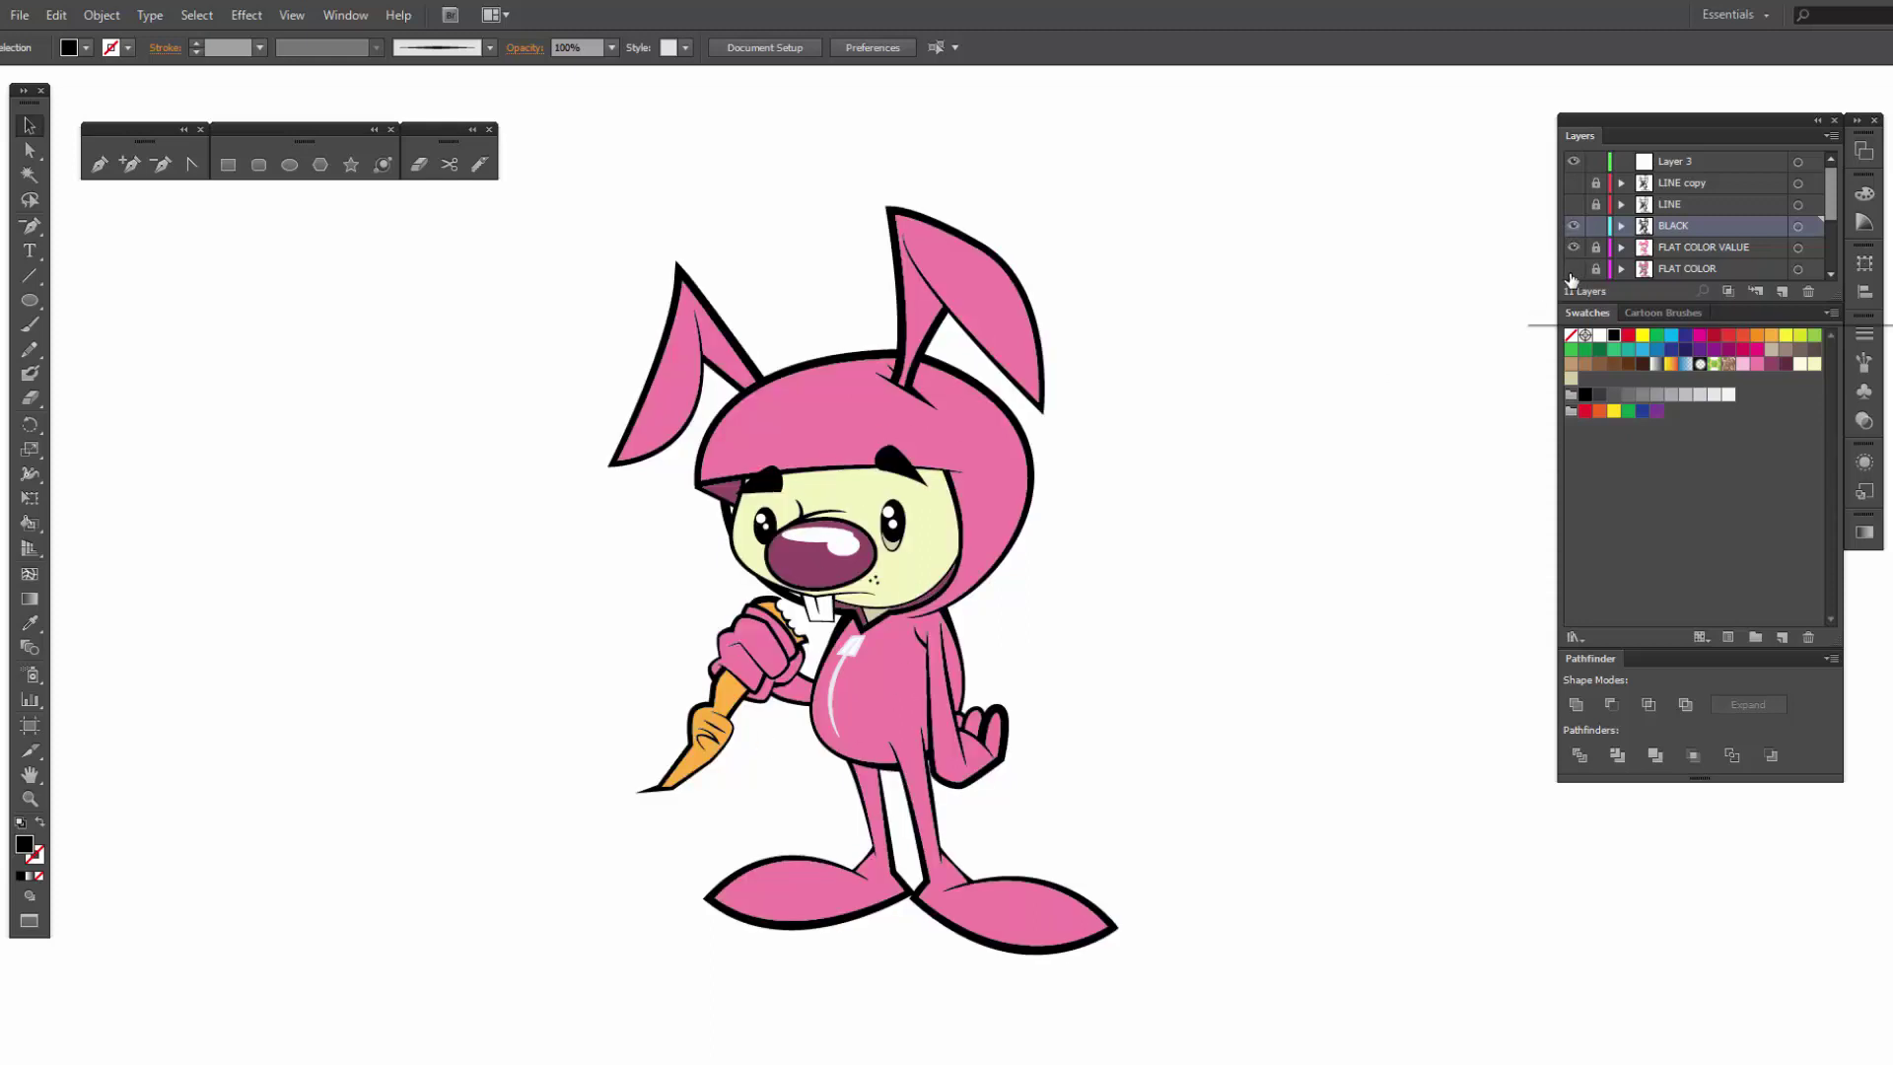
Step: Unlock the FLAT COLOR VALUE layer, lock the BLACK layer, and make FLAT COLOR VALUE the active layer
{"action": "left_click", "coordinate": [1595, 248]}
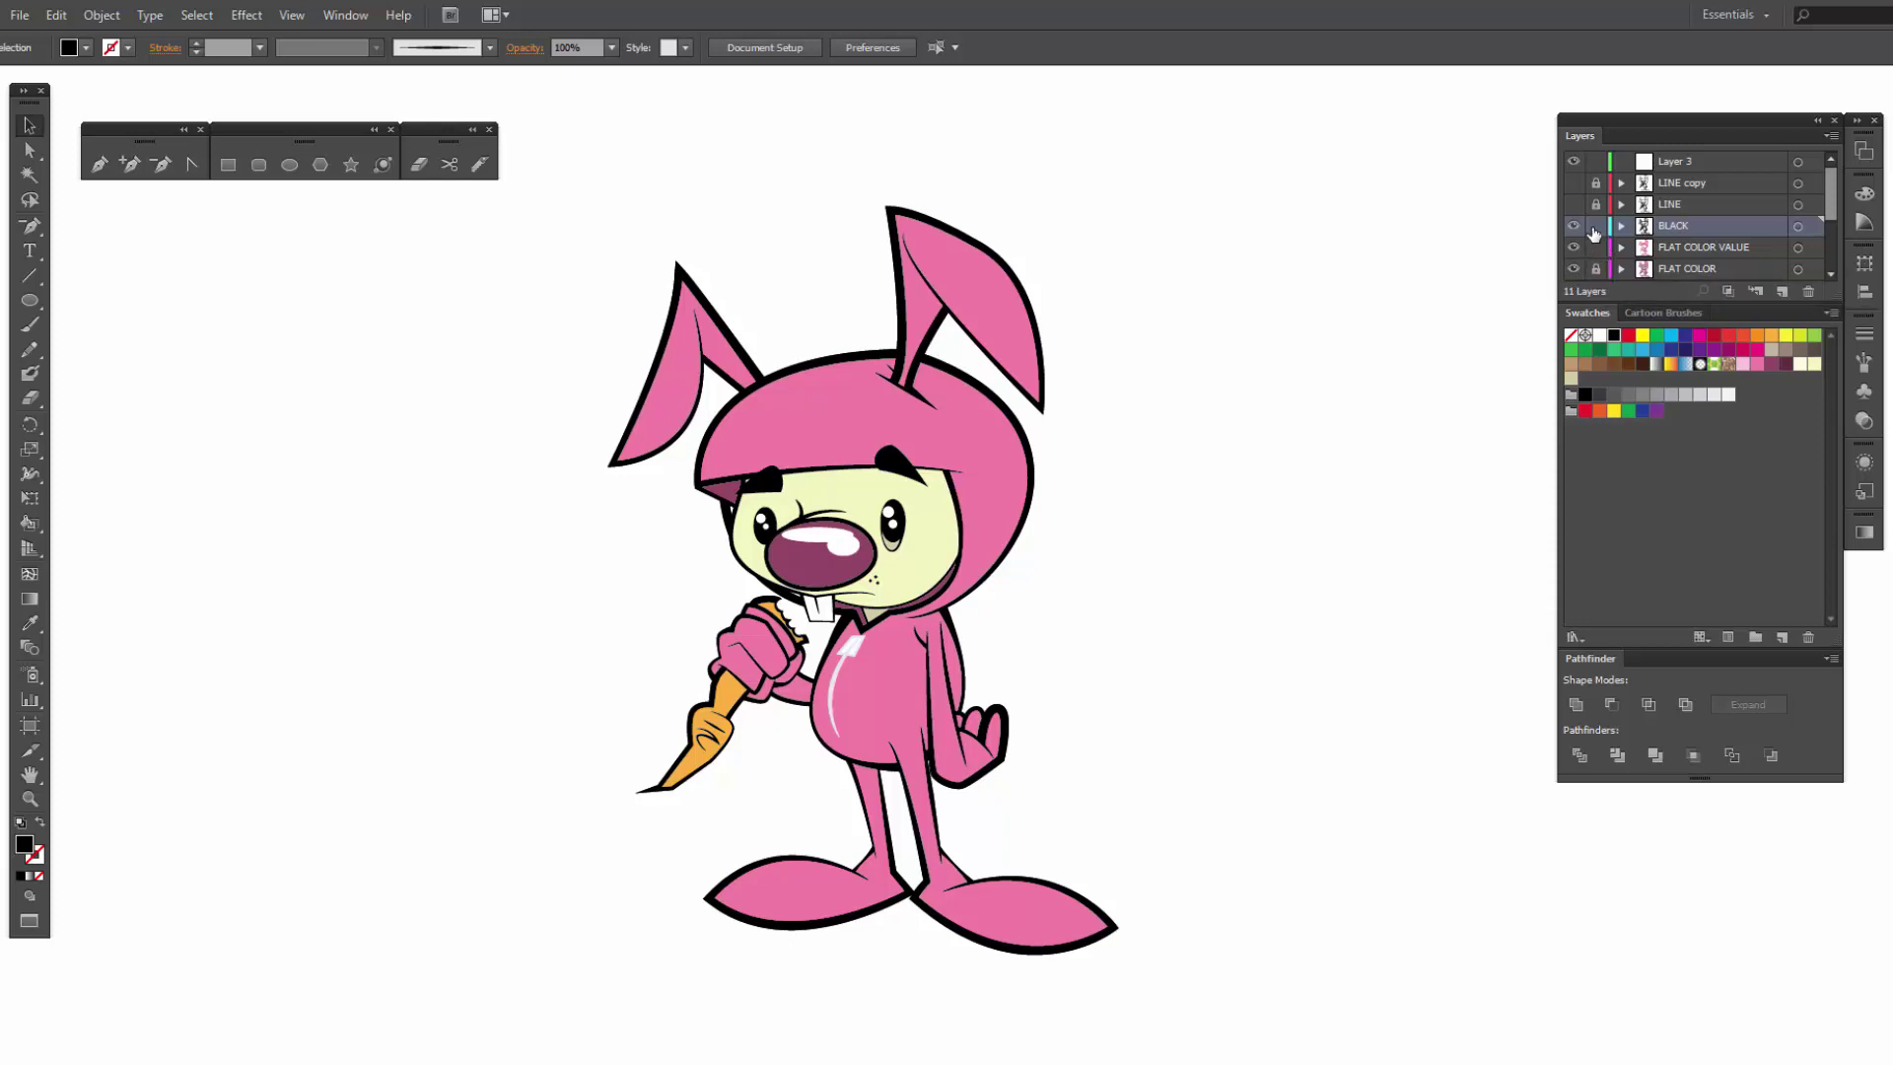
{"action": "left_click", "coordinate": [1595, 226]}
{"action": "key", "text": "z"}
{"action": "left_click_drag", "start_coordinate": [568, 160], "coordinate": [1179, 1000]}
{"action": "left_click_drag", "start_coordinate": [1065, 755], "coordinate": [1085, 759]}
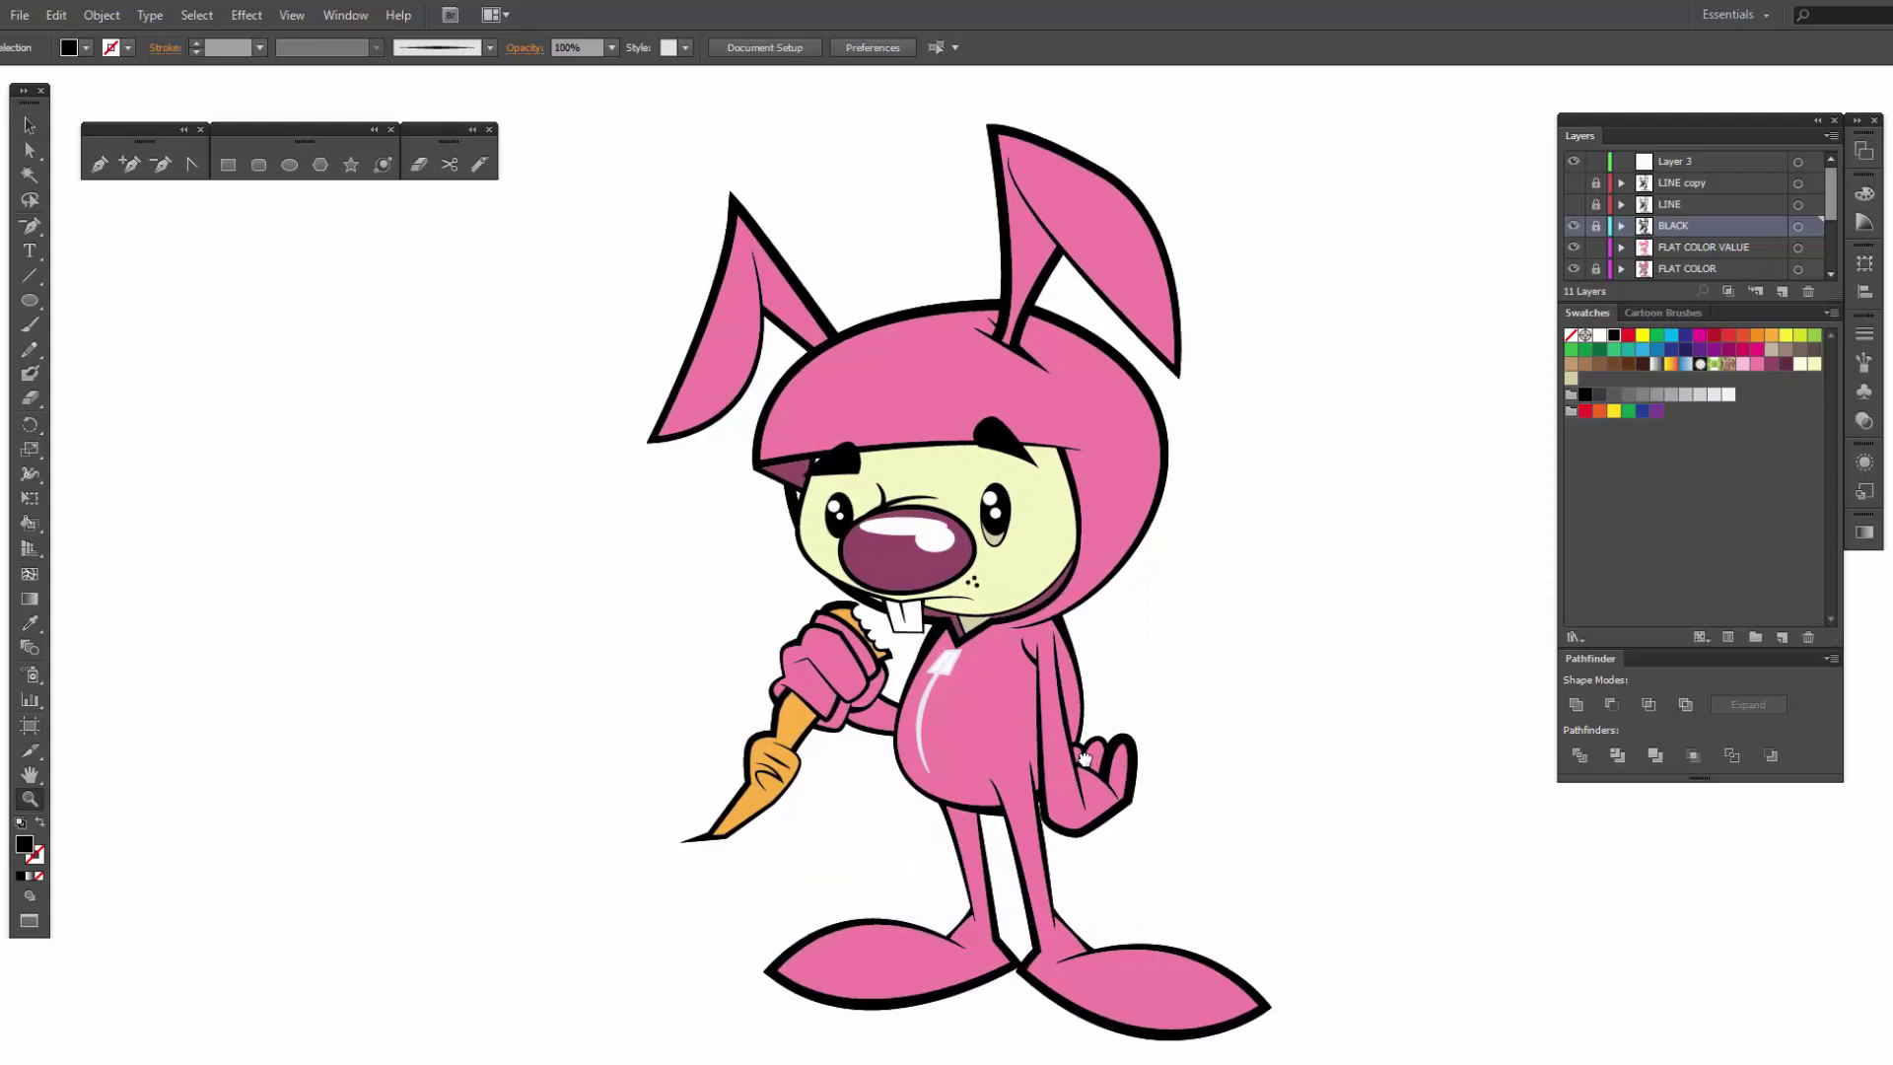
{"action": "left_click", "coordinate": [32, 320]}
{"action": "left_click", "coordinate": [1701, 245]}
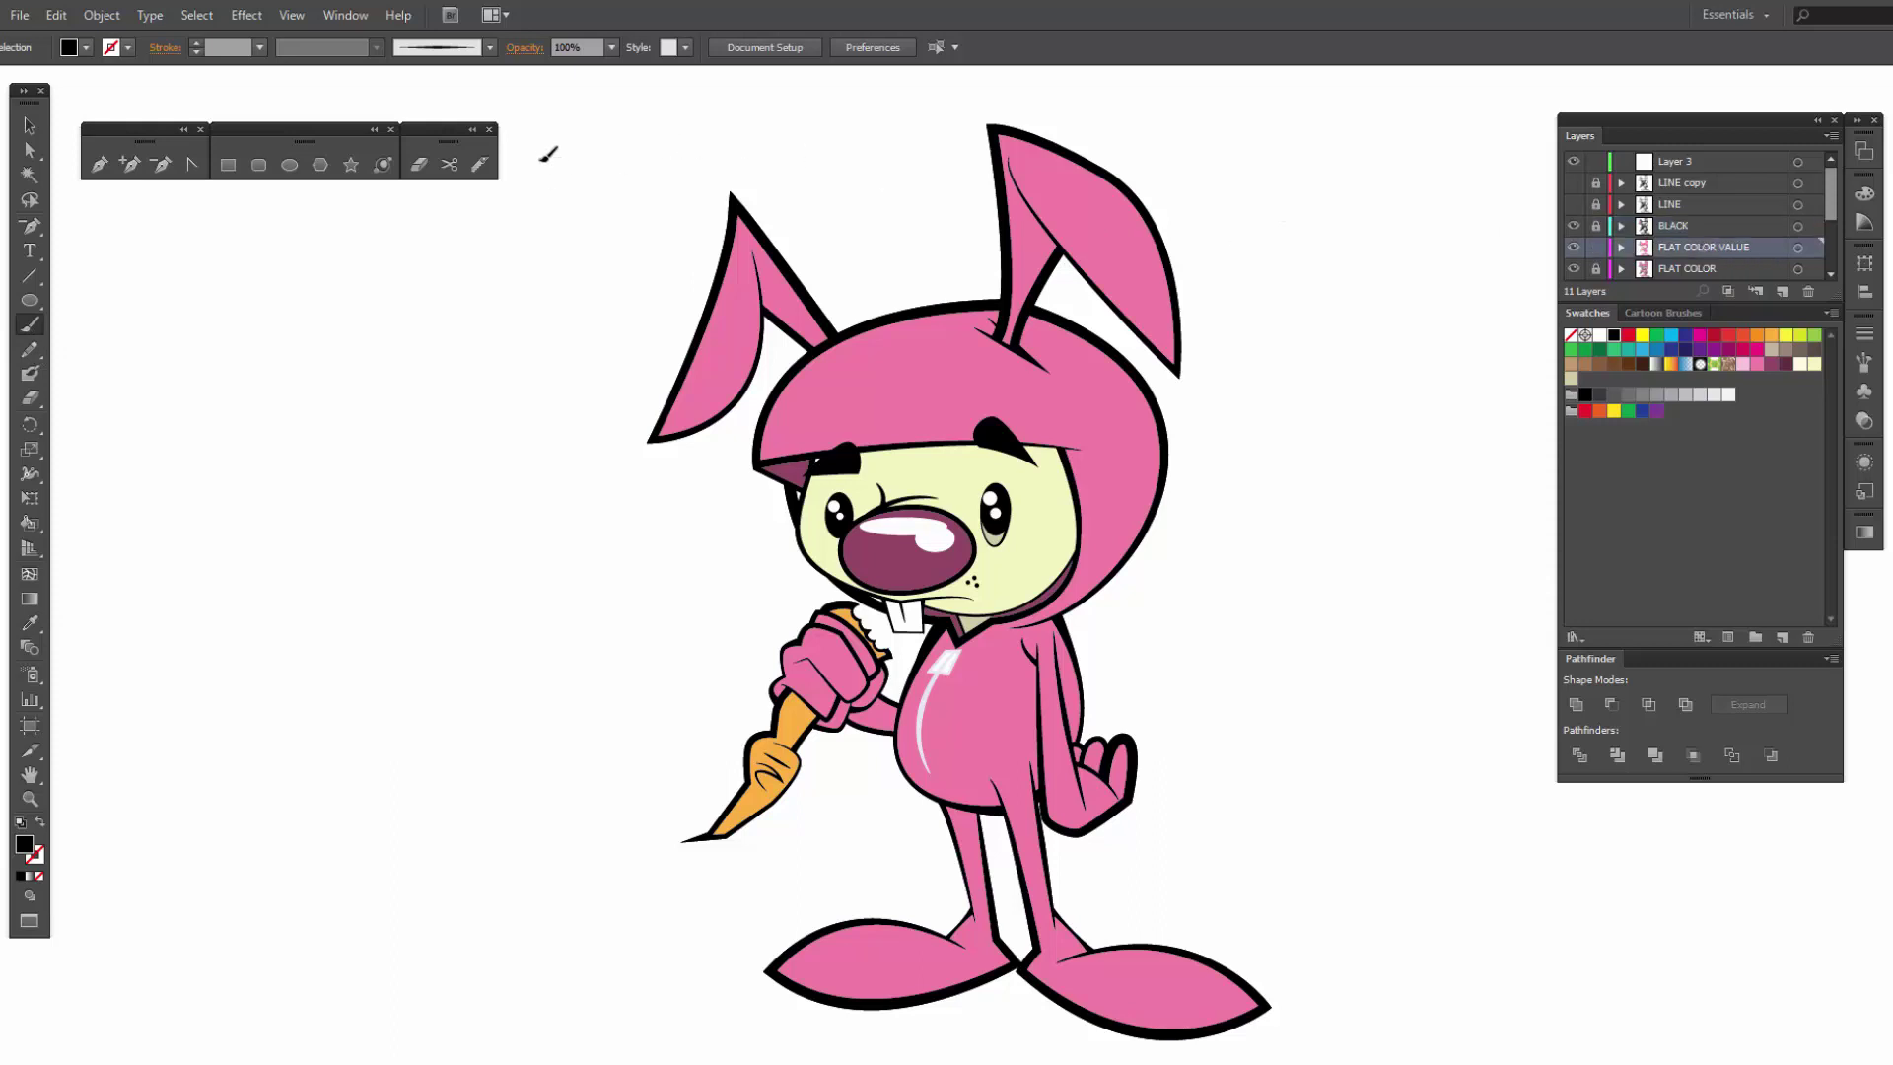
Step: Try the Paintbrush with a few loose strokes on the empty canvas beside the bunny and undo them
{"action": "mouse_move", "coordinate": [542, 158]}
{"action": "left_mouse_down"}
{"action": "mouse_move", "coordinate": [579, 128]}
{"action": "mouse_move", "coordinate": [570, 186]}
{"action": "left_mouse_up"}
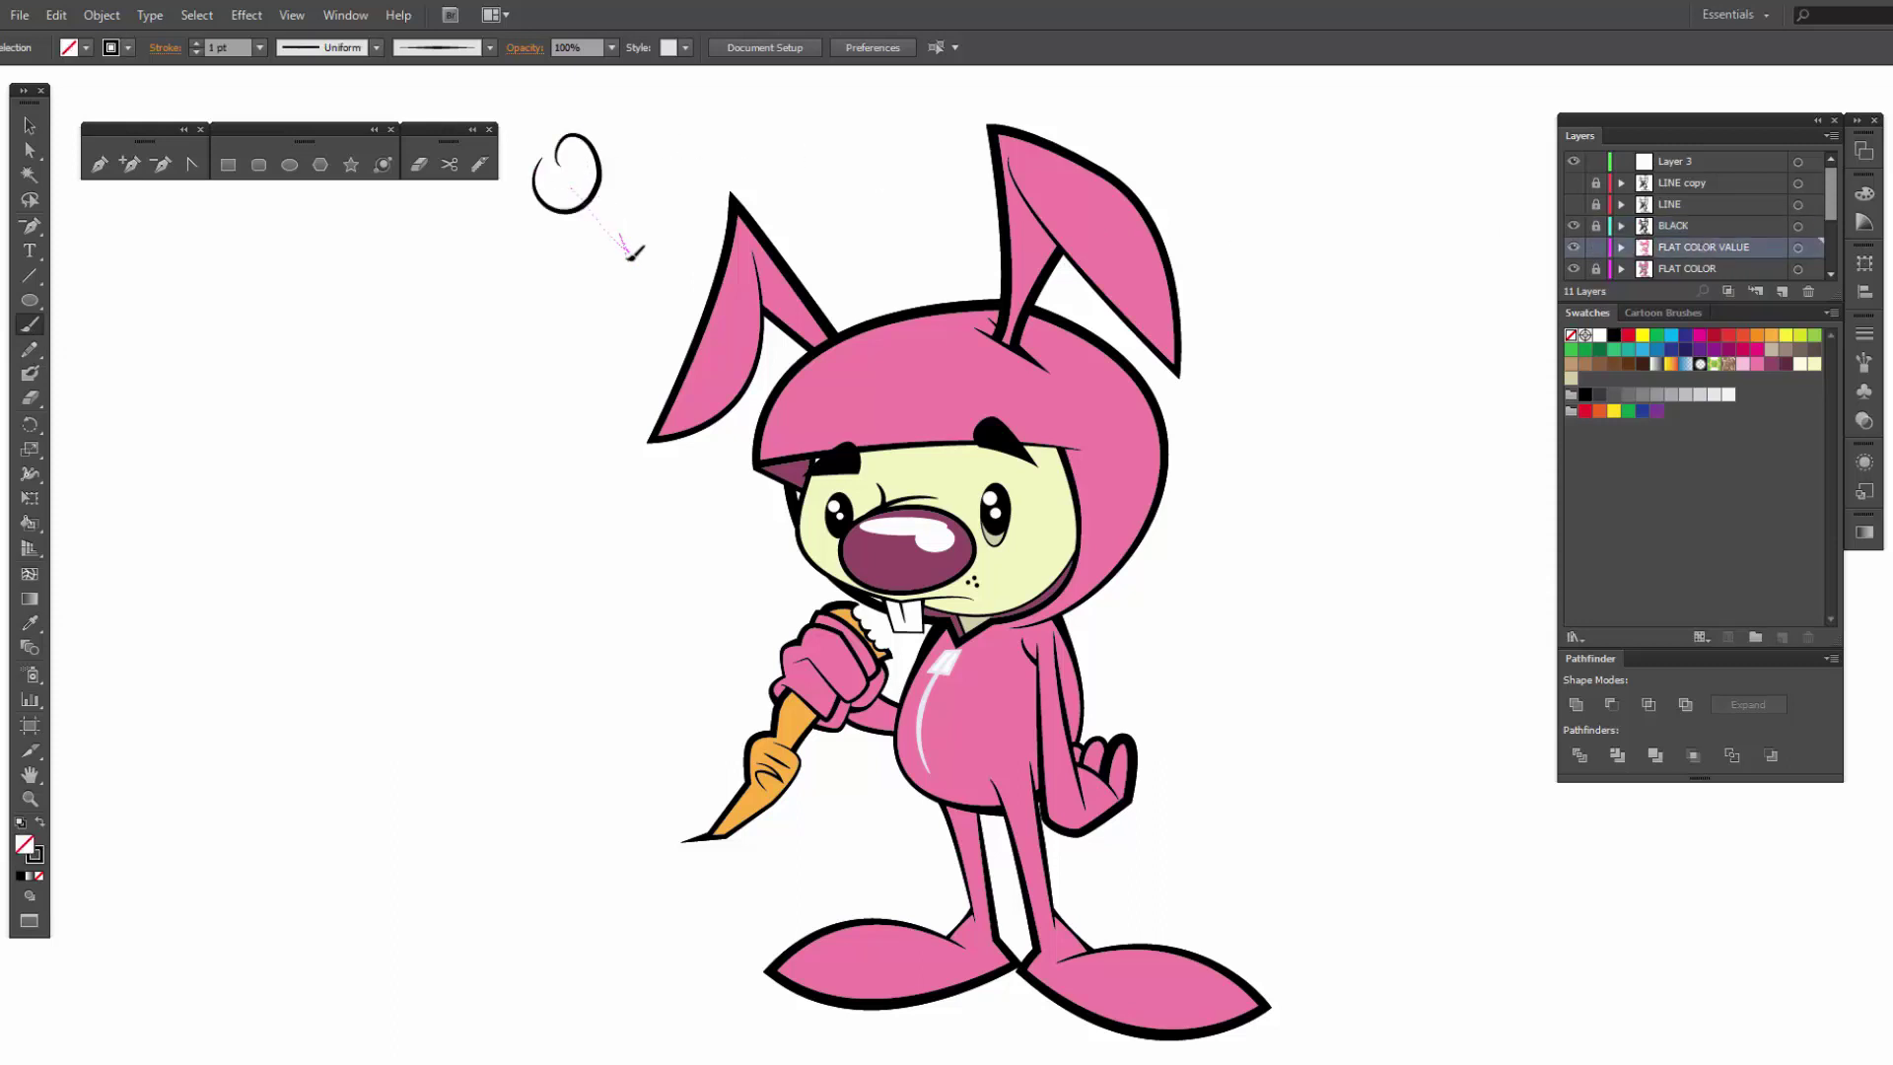
{"action": "left_click_drag", "start_coordinate": [631, 255], "coordinate": [603, 250]}
{"action": "left_click_drag", "start_coordinate": [1353, 581], "coordinate": [1393, 613]}
{"action": "left_click_drag", "start_coordinate": [1385, 590], "coordinate": [1354, 649]}
{"action": "key", "text": "ctrl+z"}
{"action": "key", "text": "ctrl+z"}
{"action": "key", "text": "ctrl+z"}
{"action": "key", "text": "ctrl+z"}
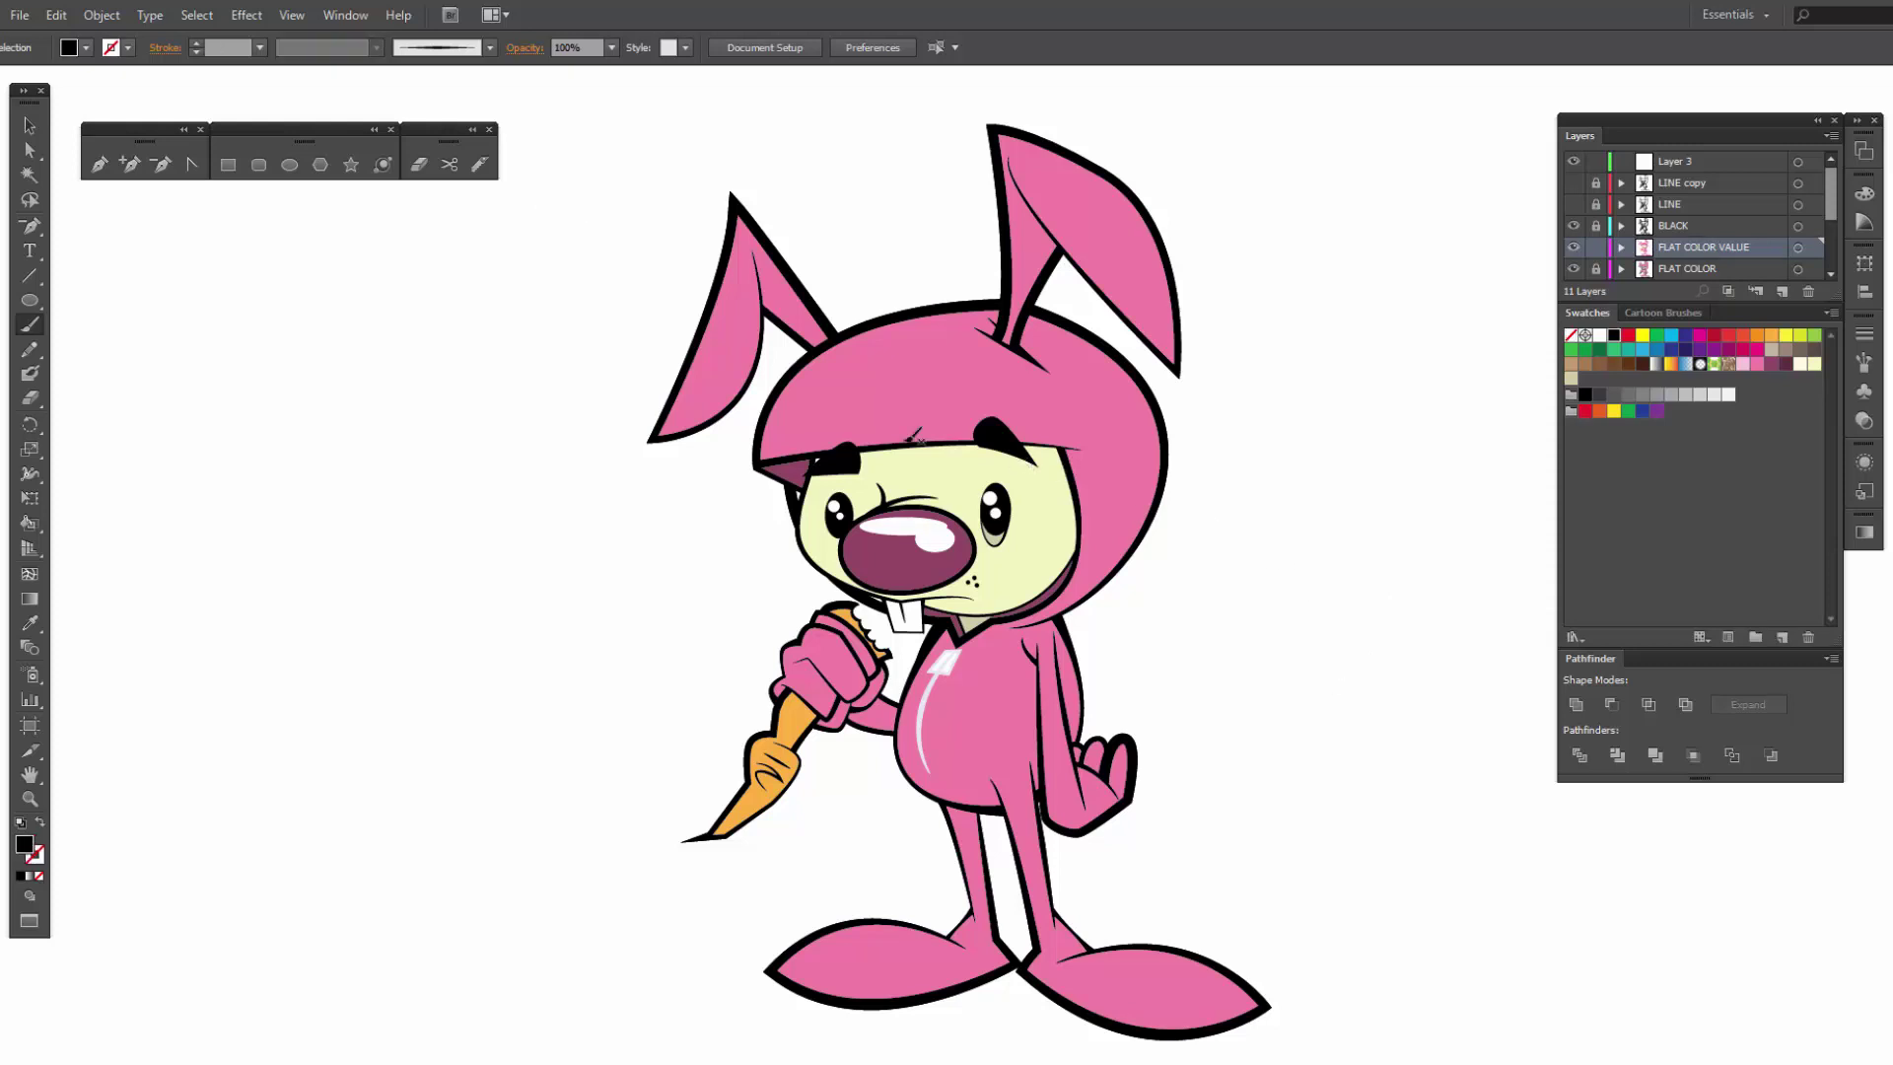
{"action": "left_click", "coordinate": [475, 170]}
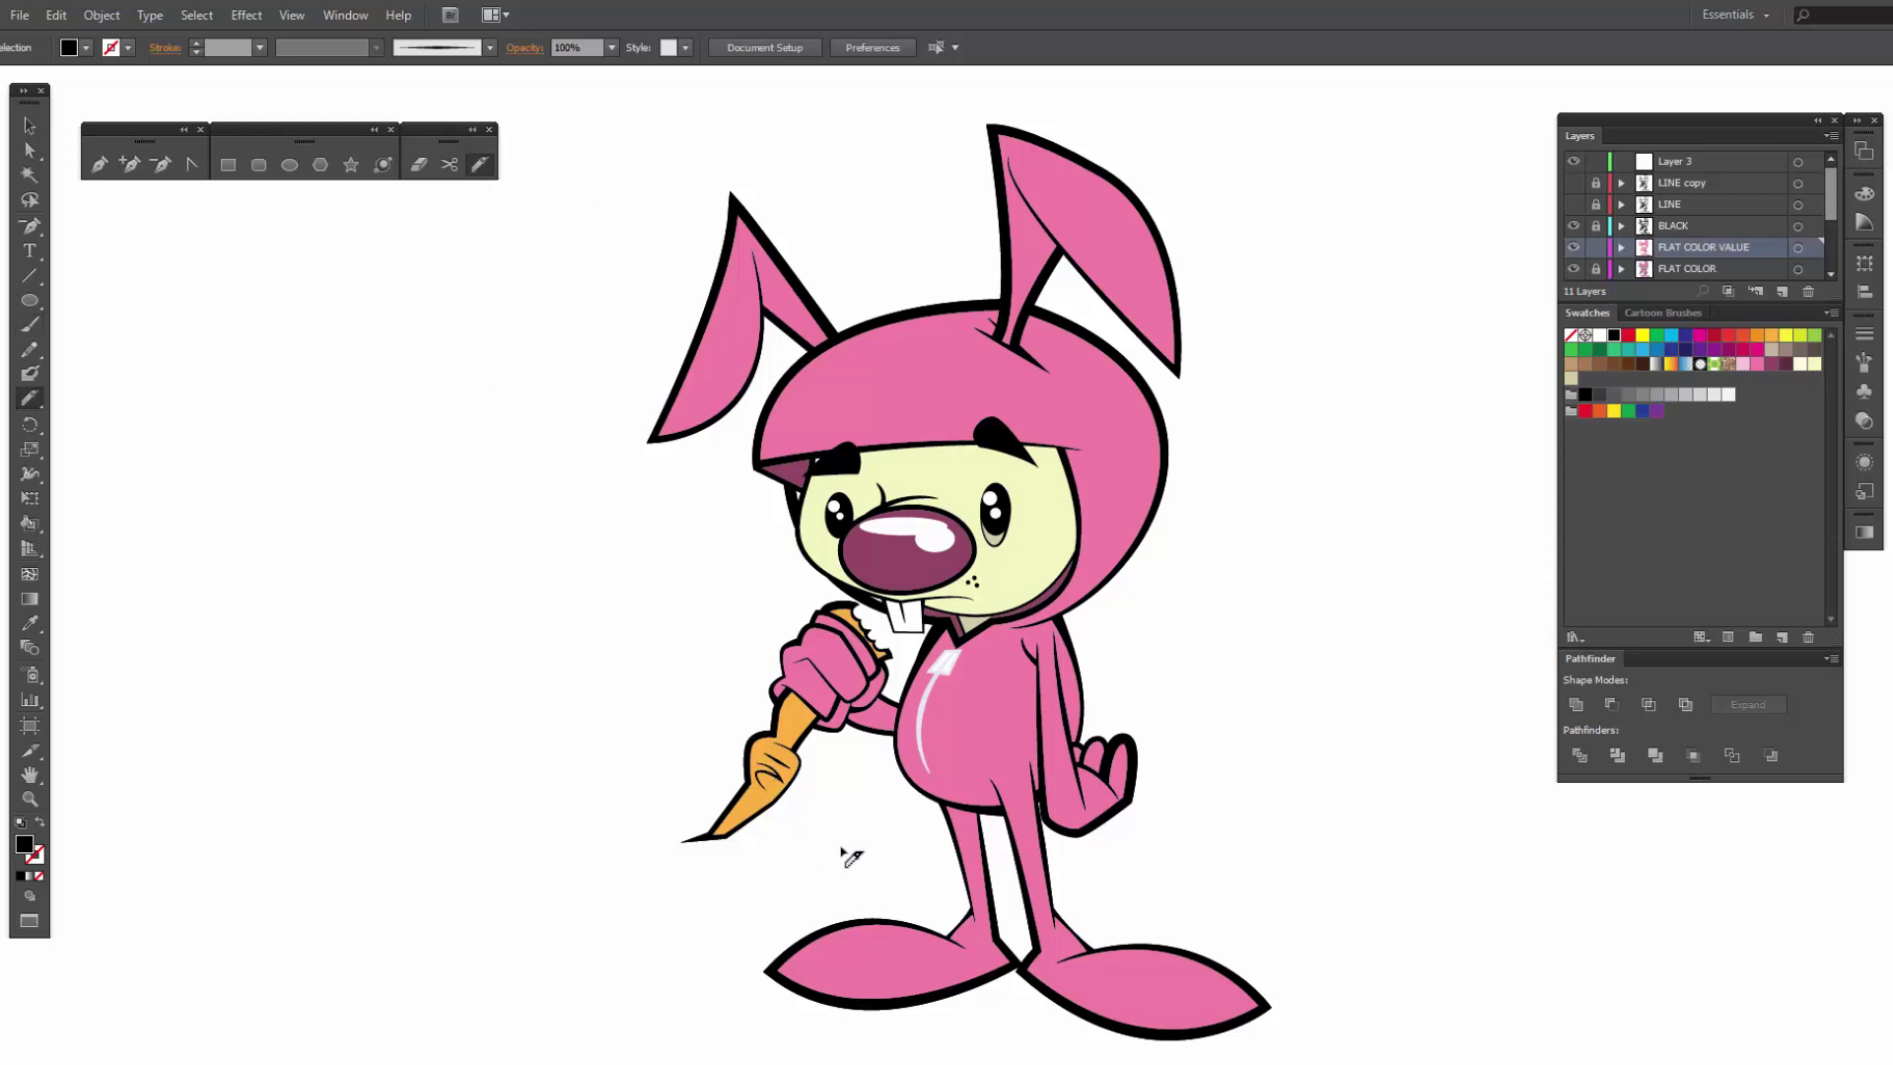
{"action": "key", "text": "v"}
{"action": "left_click", "coordinate": [872, 716]}
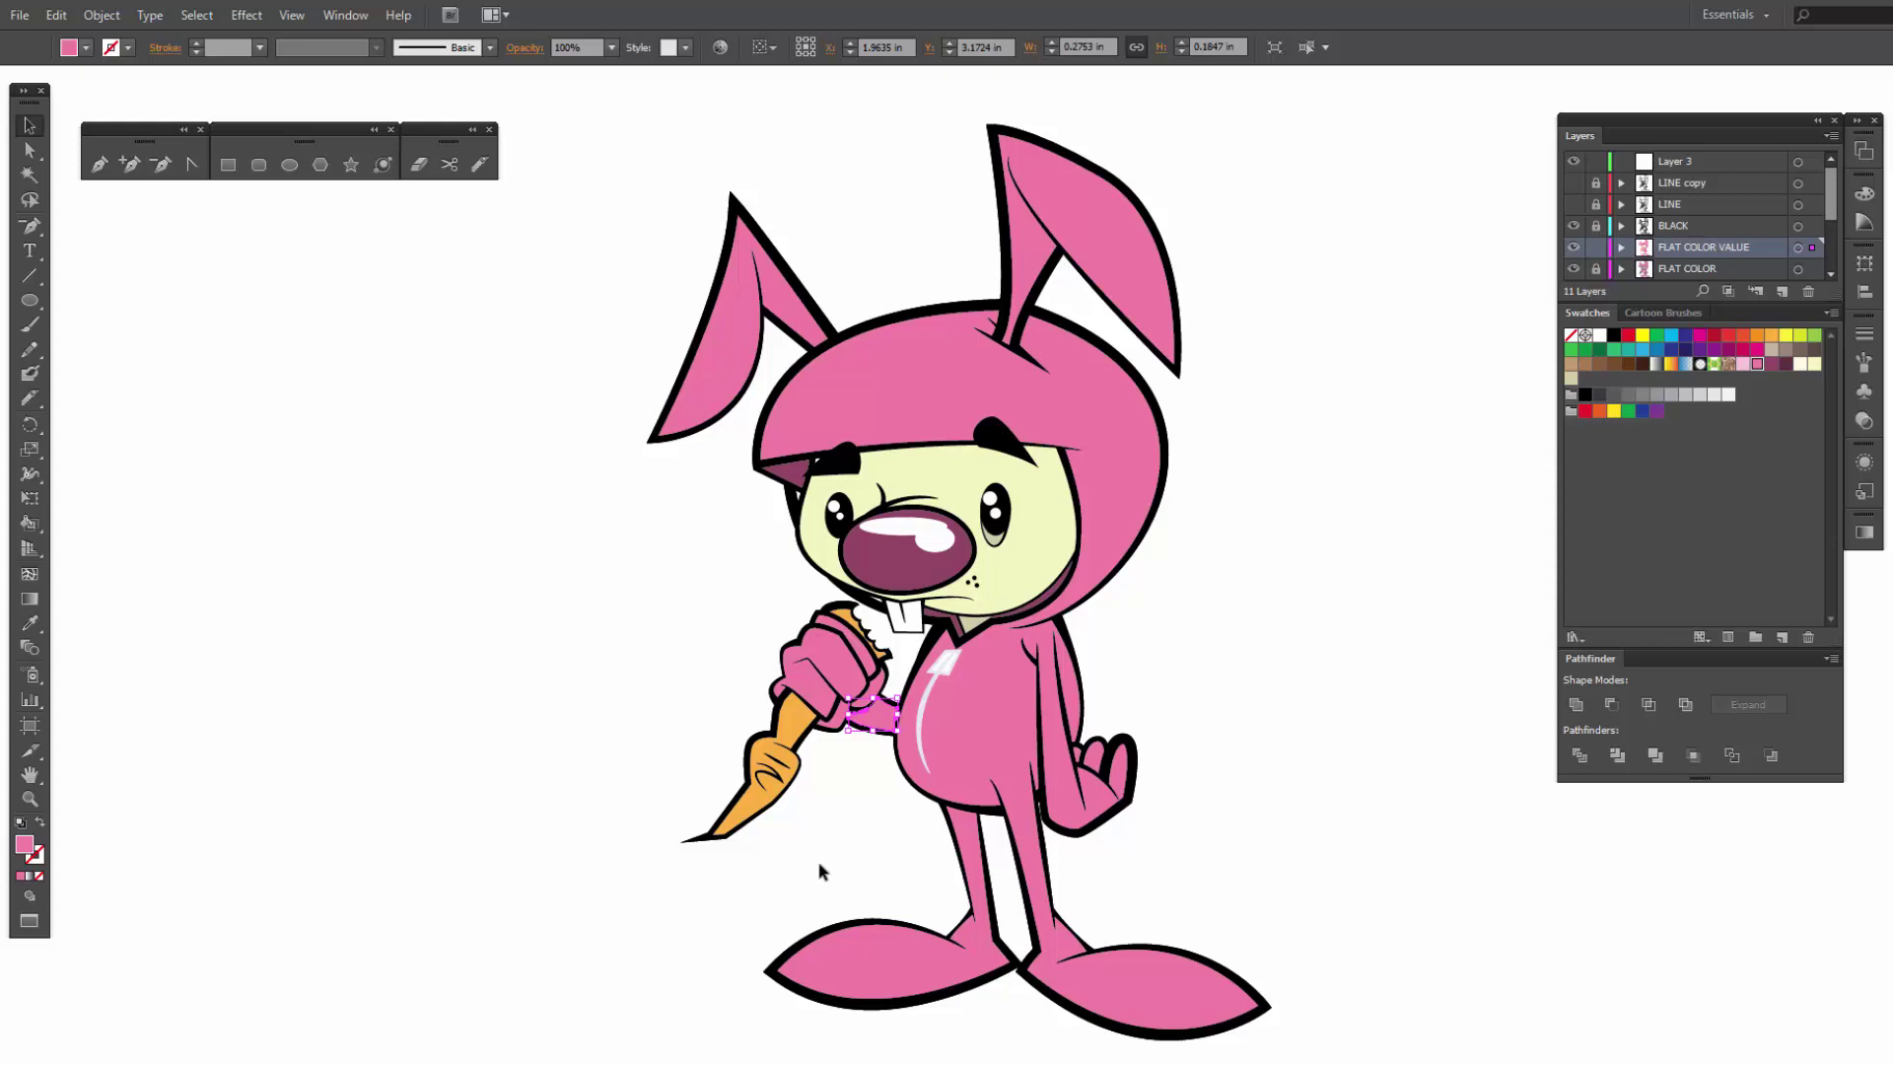
{"action": "left_click", "coordinate": [1331, 670]}
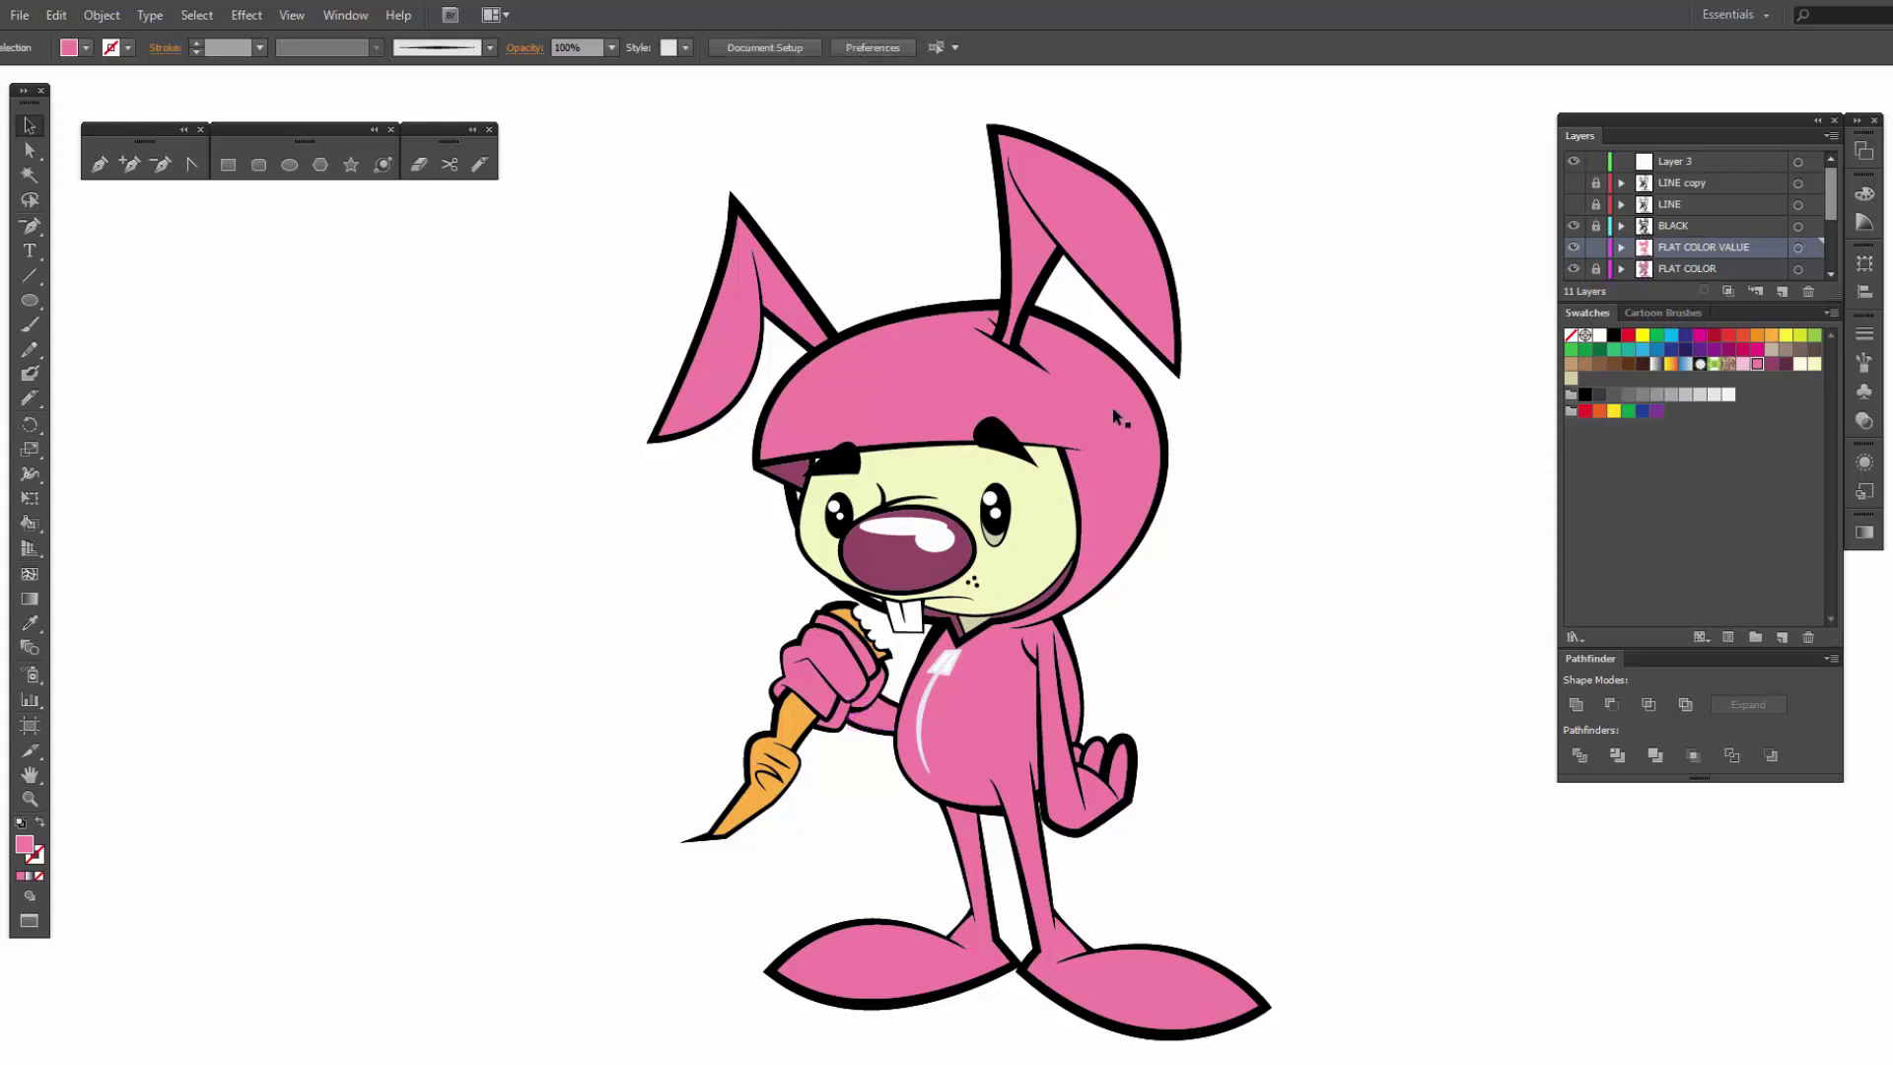
Step: Cut a curved shadow slice about 0.83 by 1.73 in along the right side of the pink hood with the Knife tool
{"action": "left_click", "coordinate": [1015, 404]}
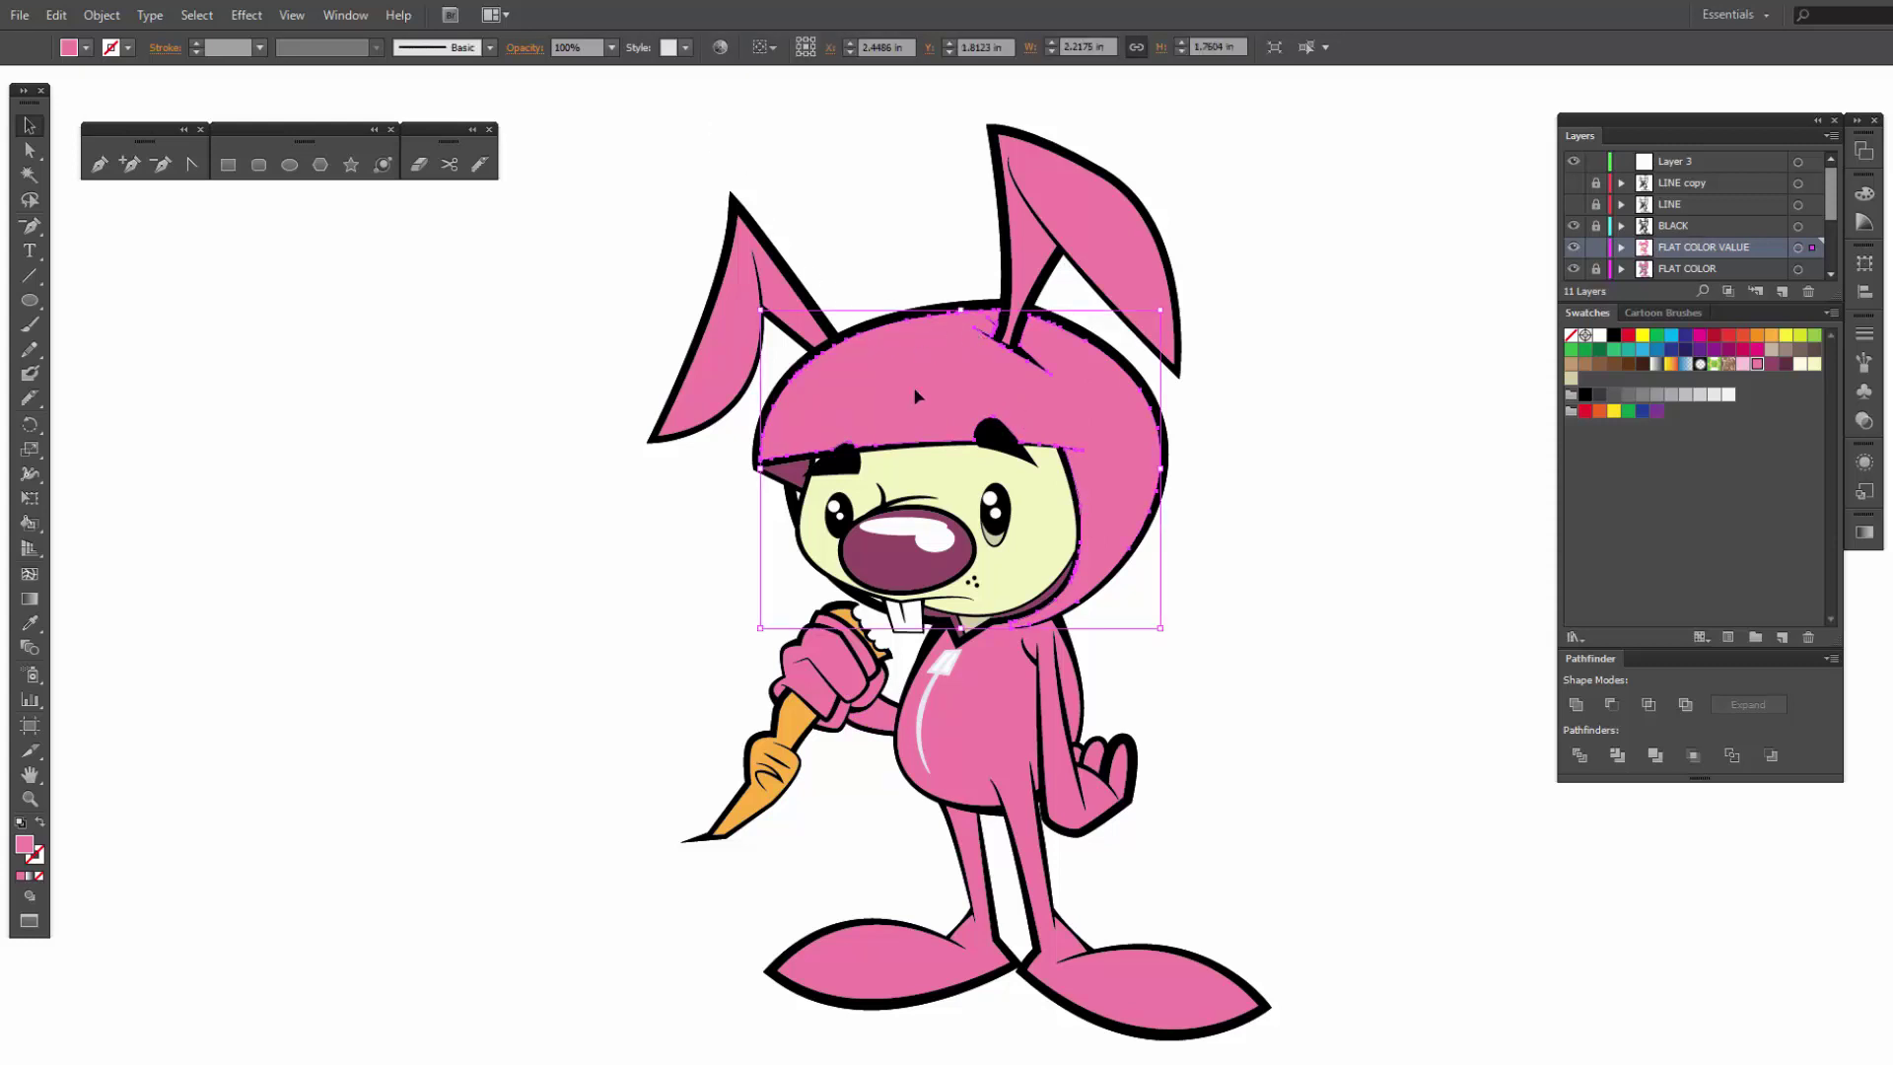
{"action": "key", "text": "ctrl+="}
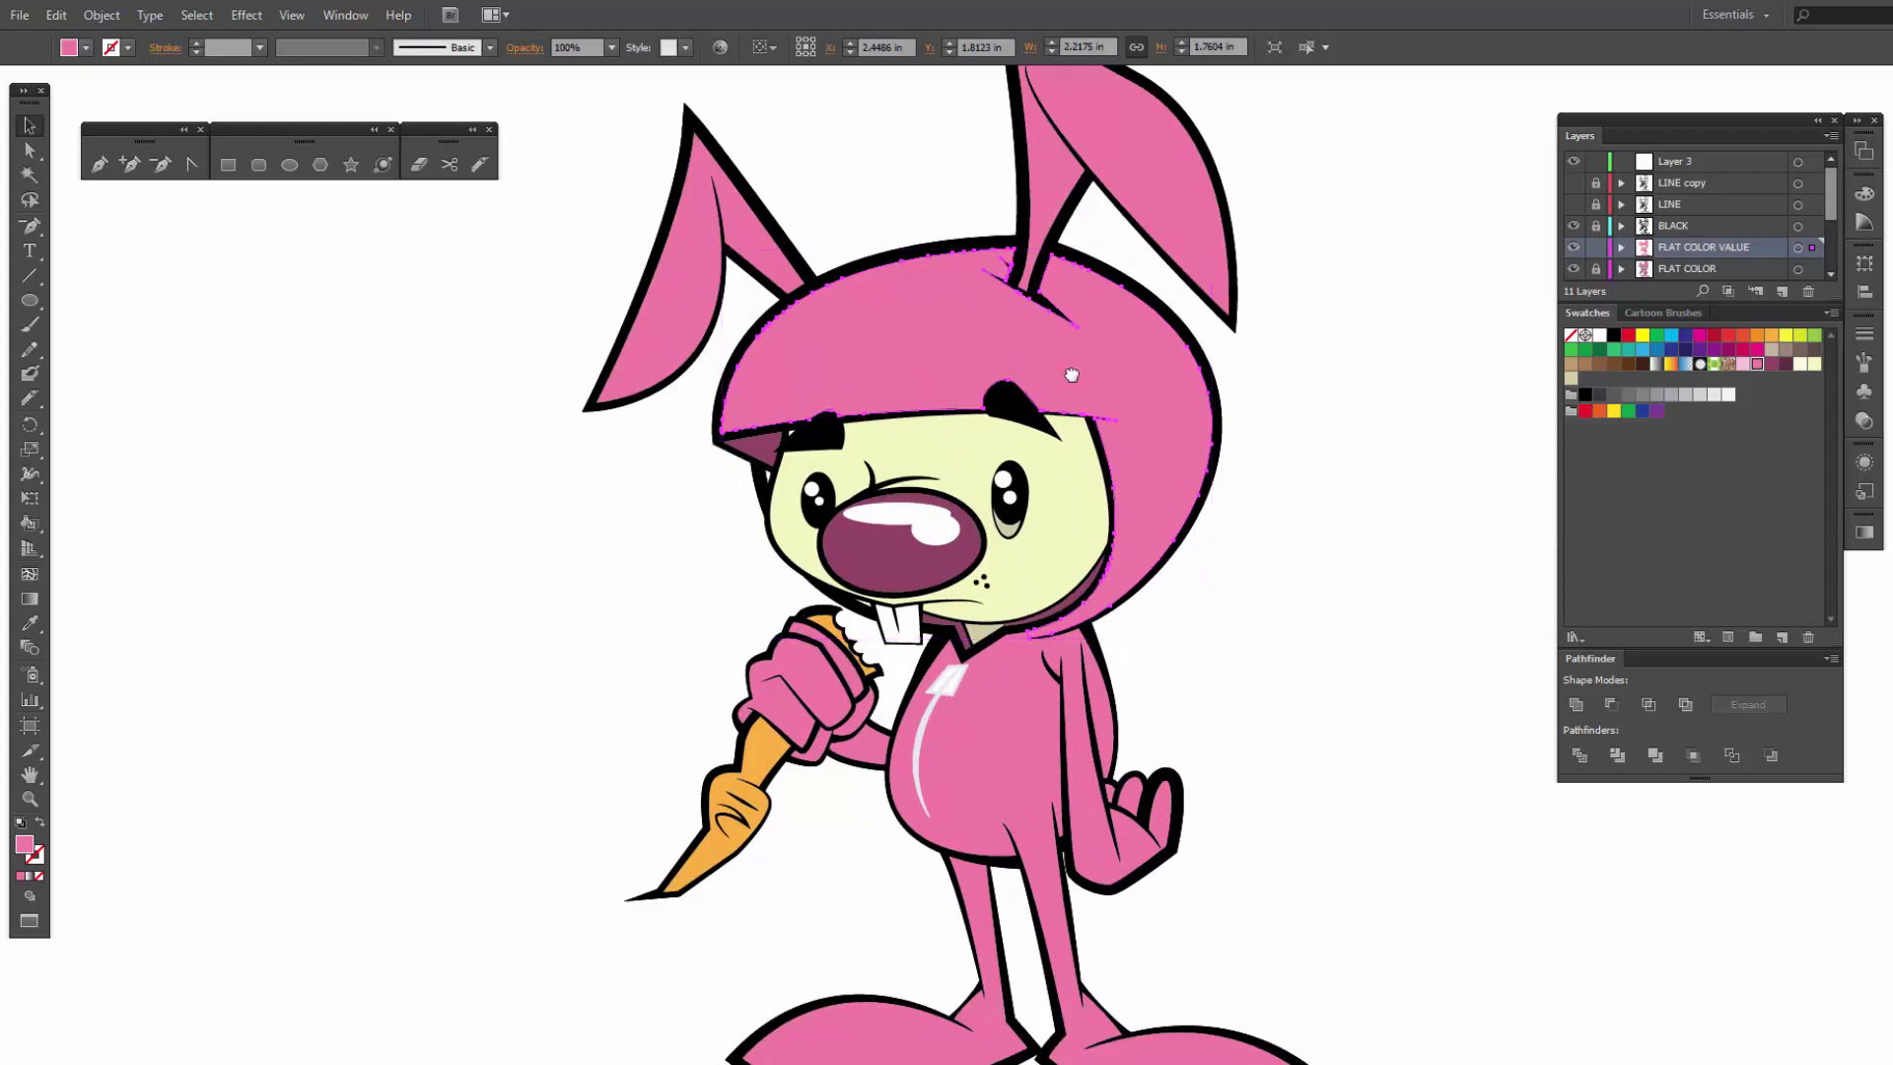
{"action": "left_click_drag", "start_coordinate": [1071, 376], "coordinate": [991, 482]}
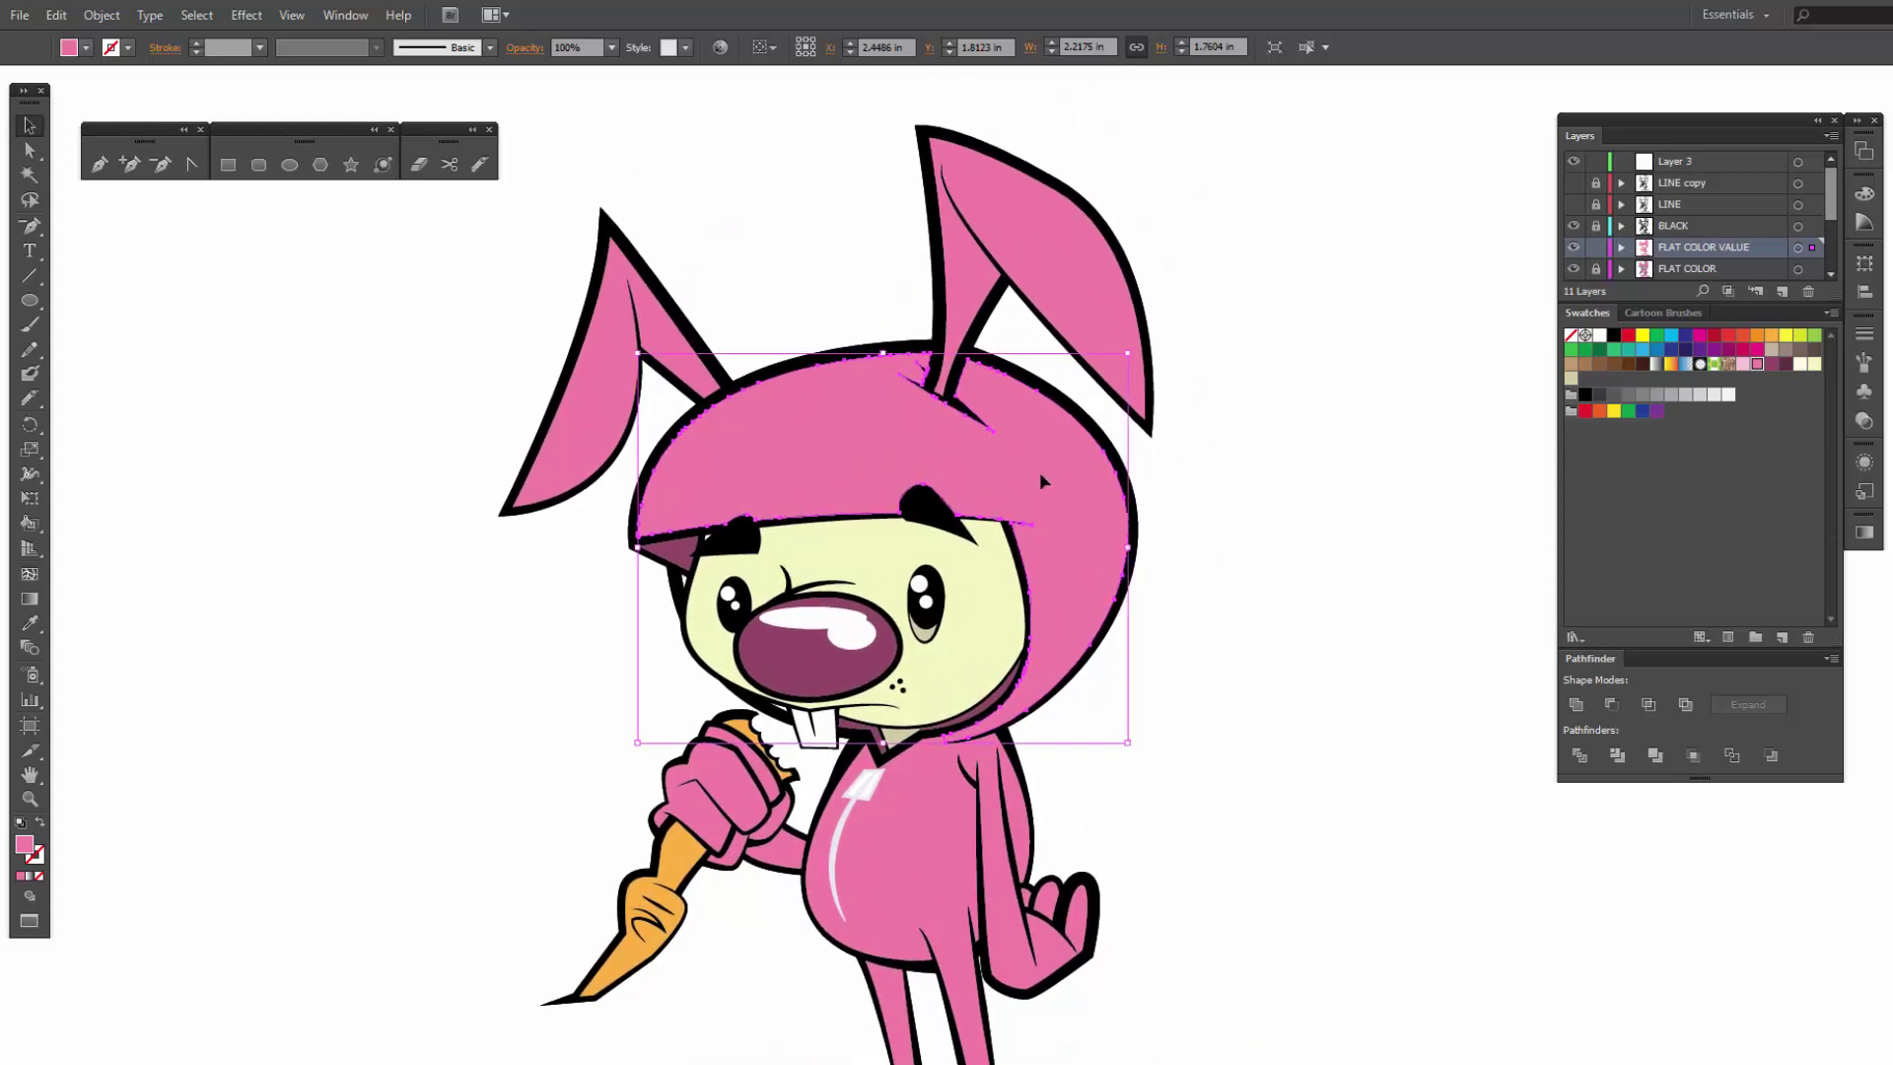
{"action": "left_click", "coordinate": [481, 165]}
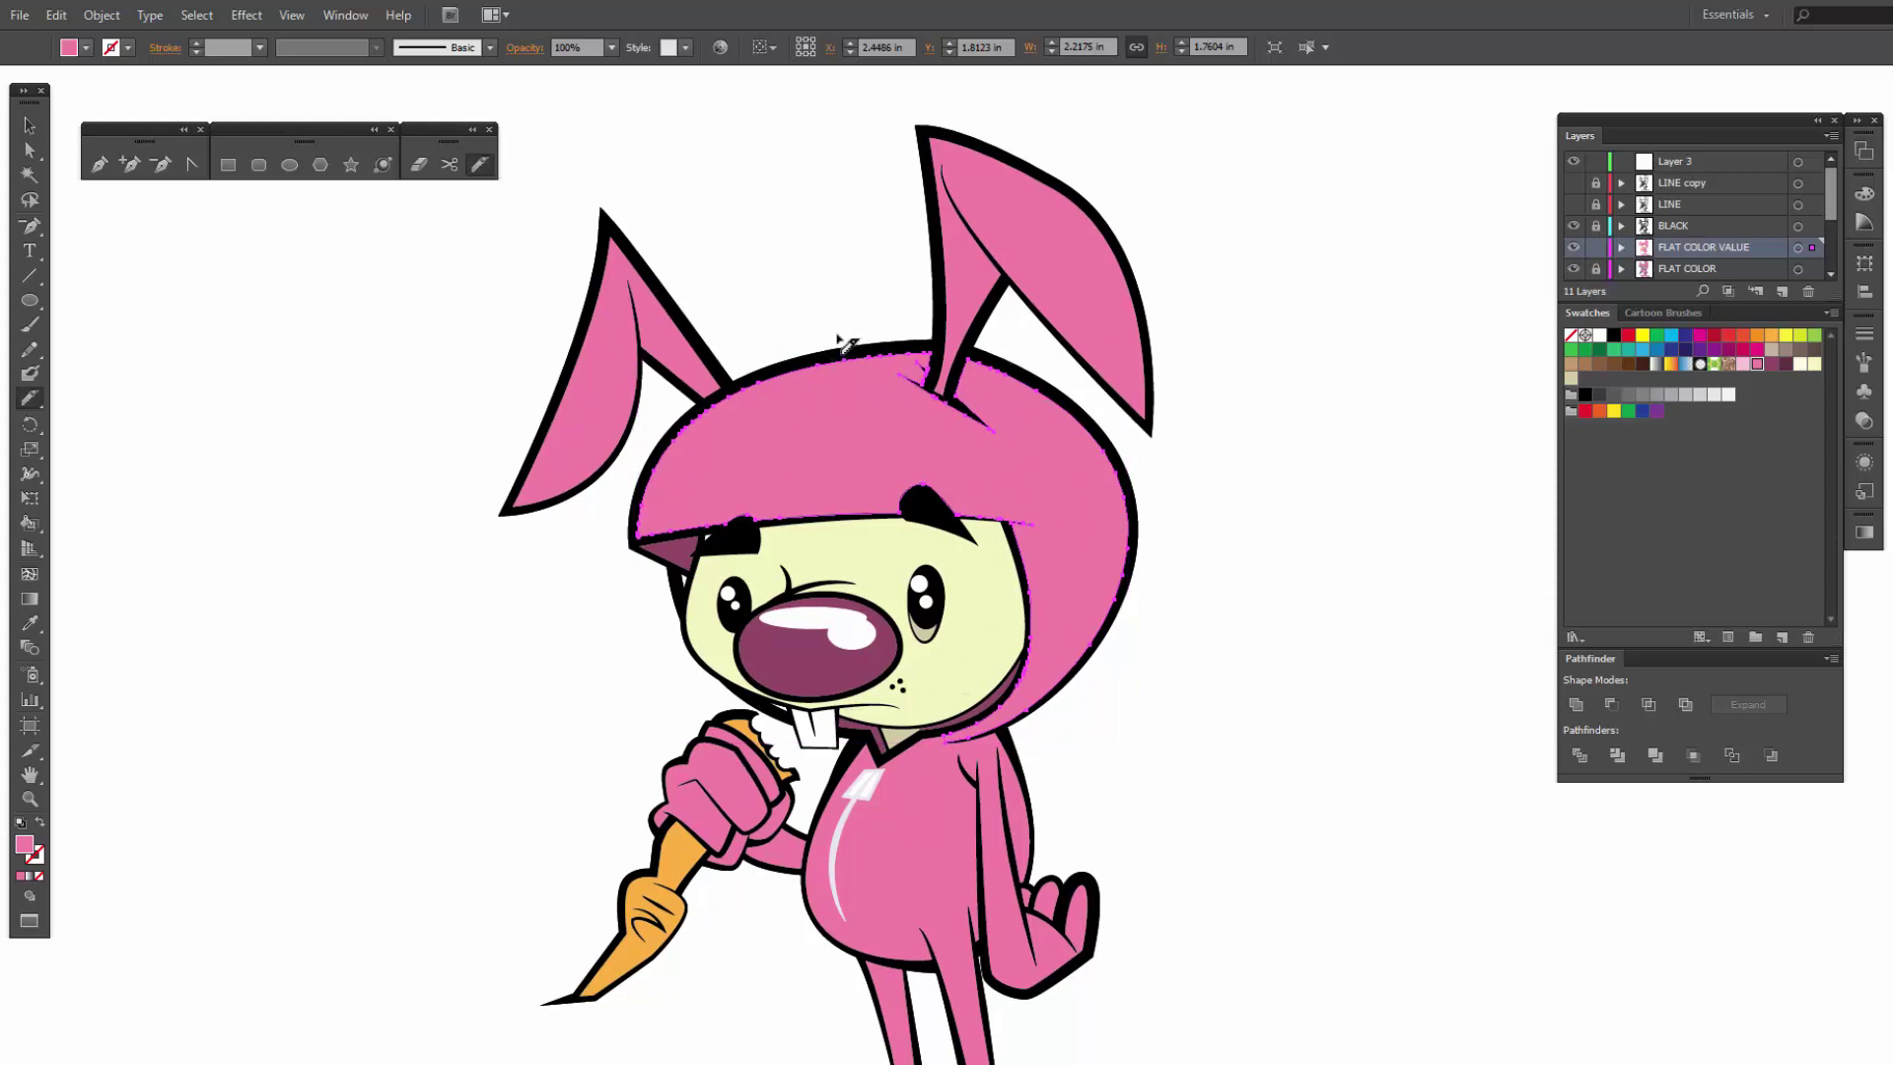
{"action": "mouse_move", "coordinate": [845, 346]}
{"action": "left_mouse_down"}
{"action": "mouse_move", "coordinate": [920, 351]}
{"action": "mouse_move", "coordinate": [1000, 401]}
{"action": "mouse_move", "coordinate": [1079, 502]}
{"action": "mouse_move", "coordinate": [1053, 640]}
{"action": "mouse_move", "coordinate": [945, 752]}
{"action": "left_mouse_up"}
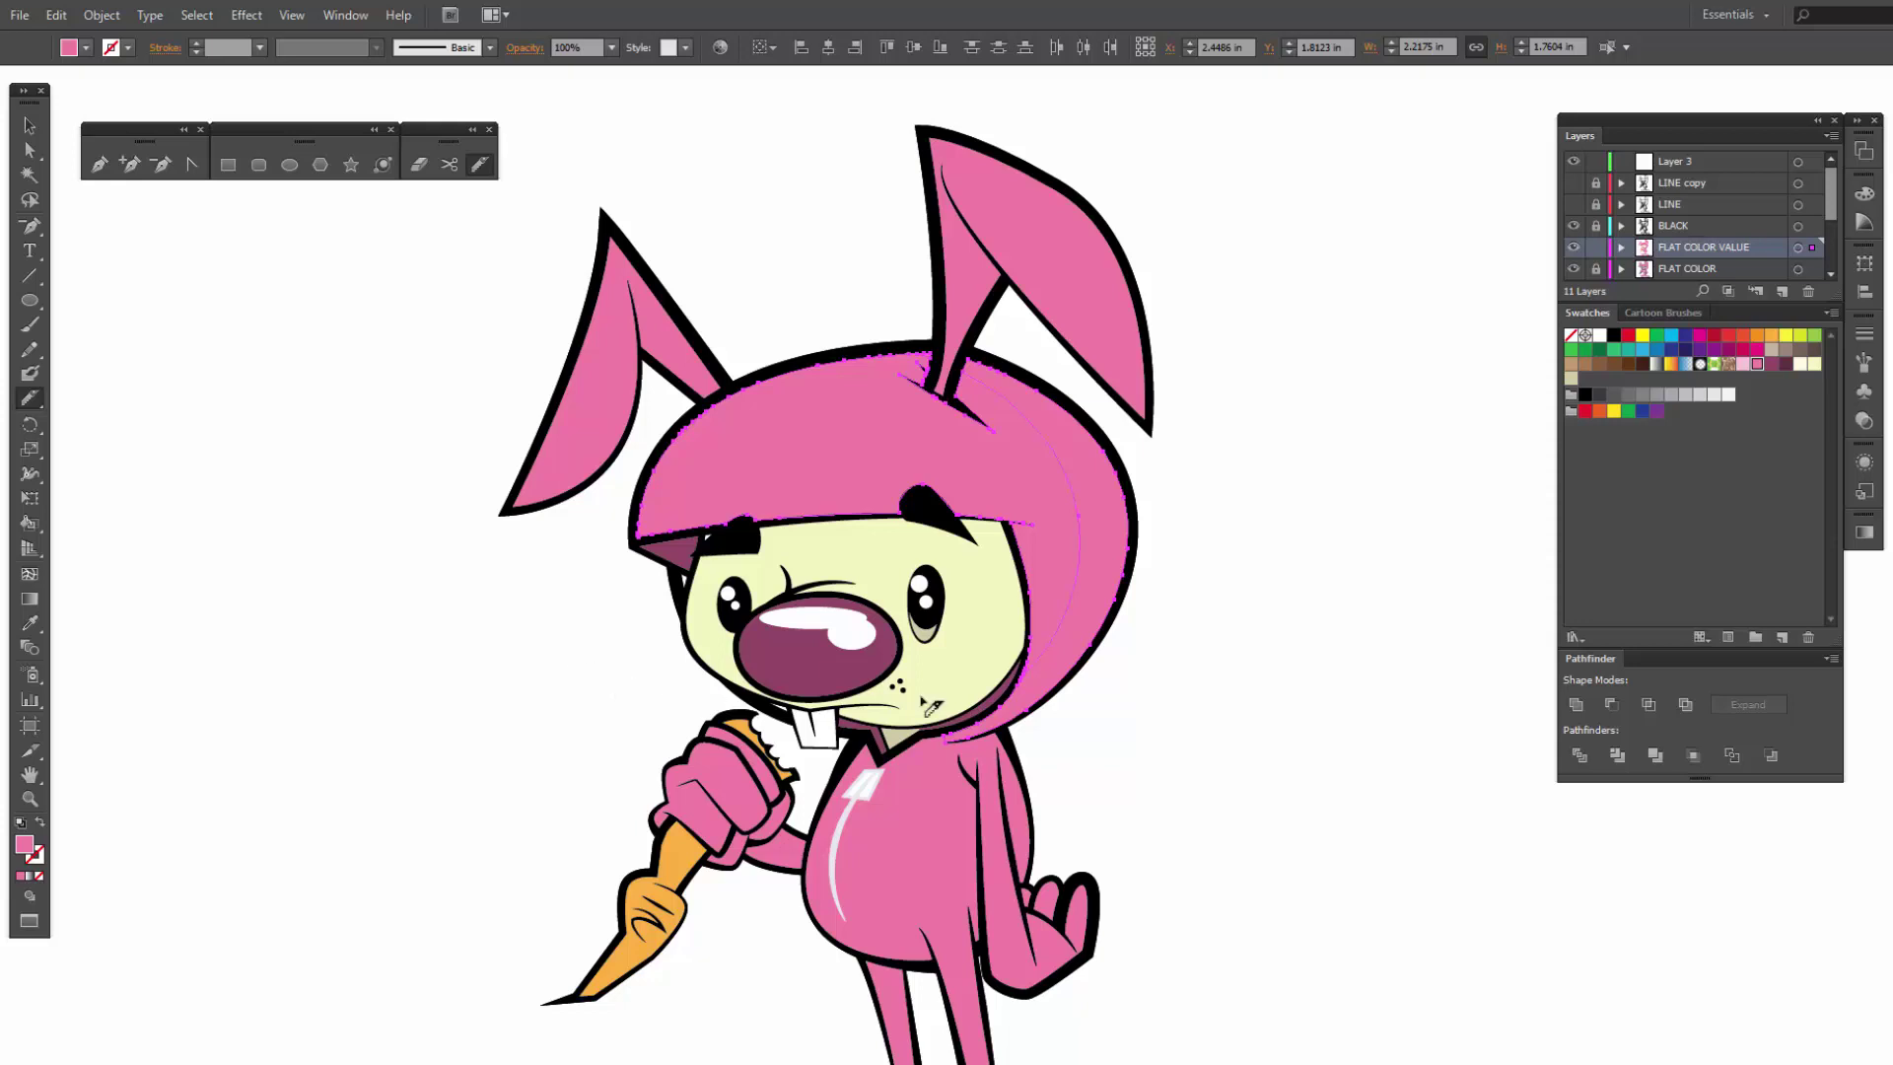
{"action": "key", "text": "v"}
{"action": "left_click", "coordinate": [1141, 698]}
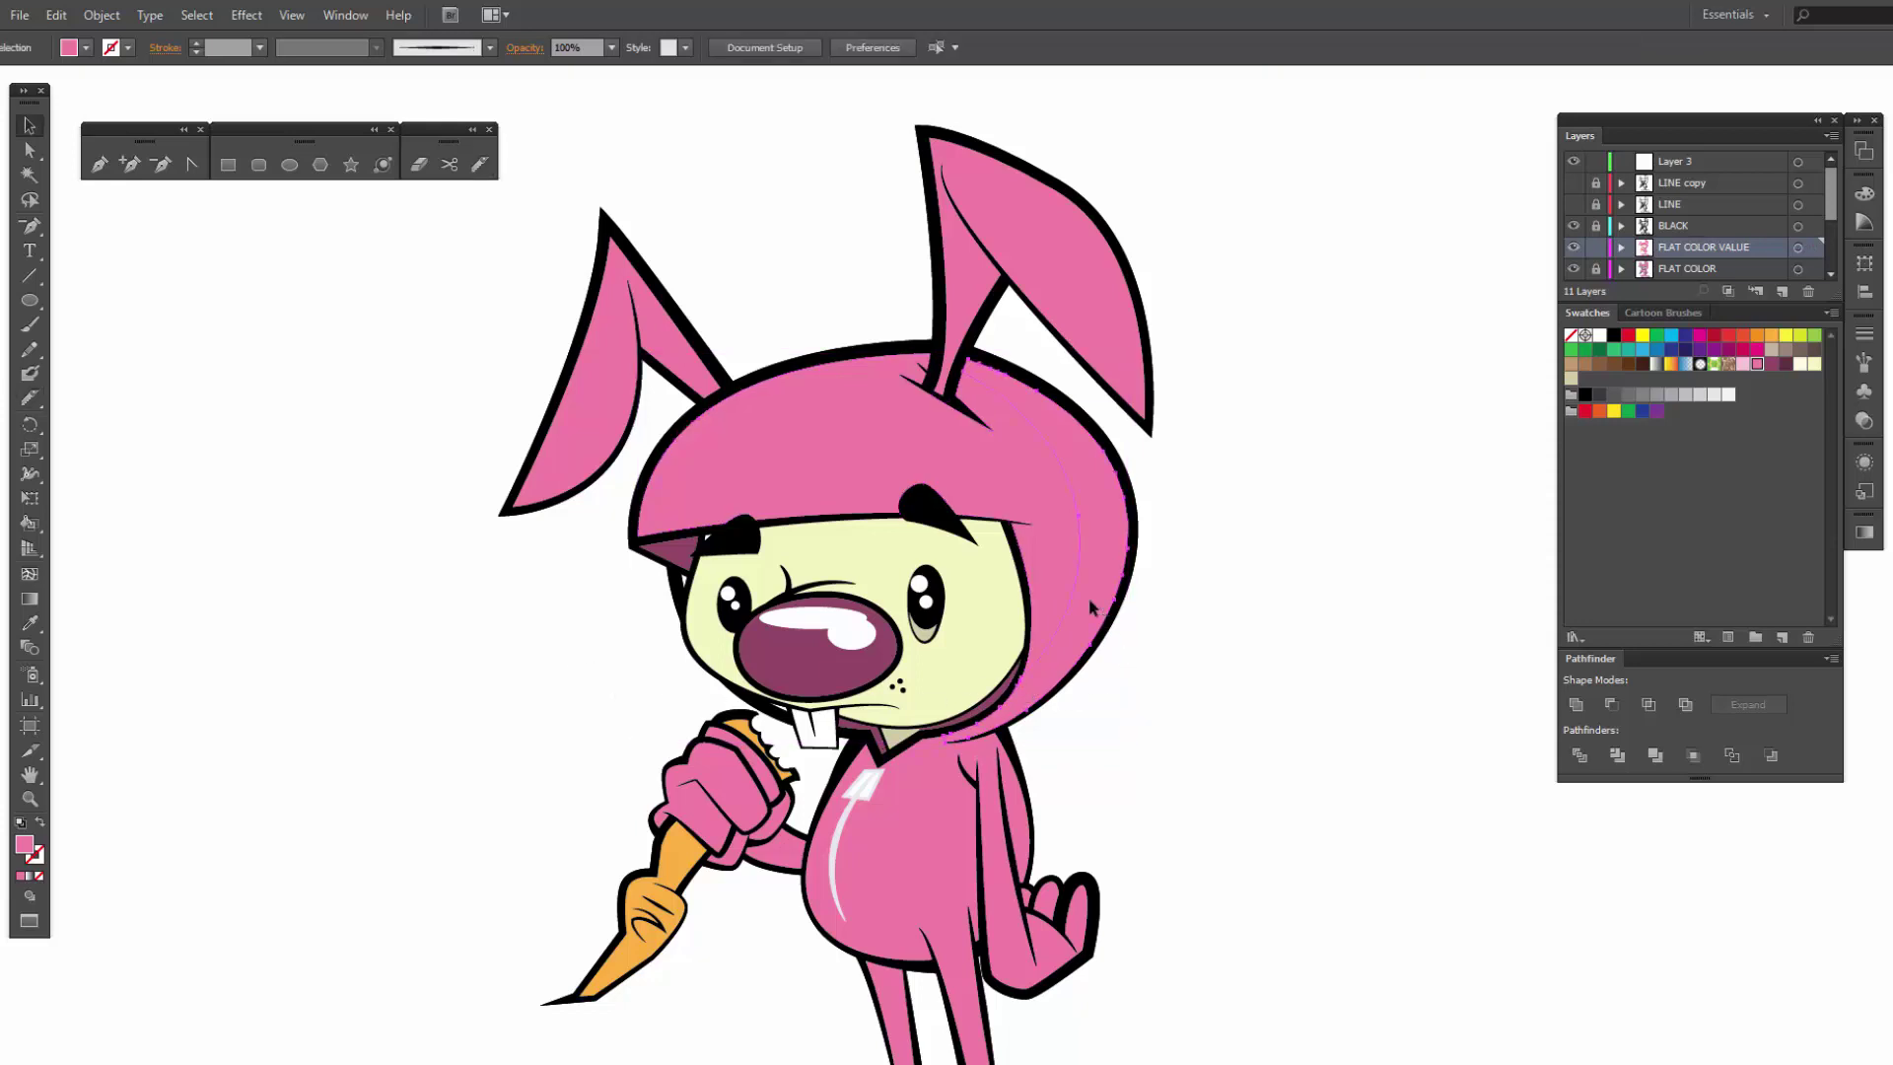
Step: Fill the cut slice on the hood's right side with the dark plum swatch
{"action": "left_click", "coordinate": [1773, 366]}
{"action": "left_click", "coordinate": [1093, 493]}
{"action": "left_click", "coordinate": [1772, 365]}
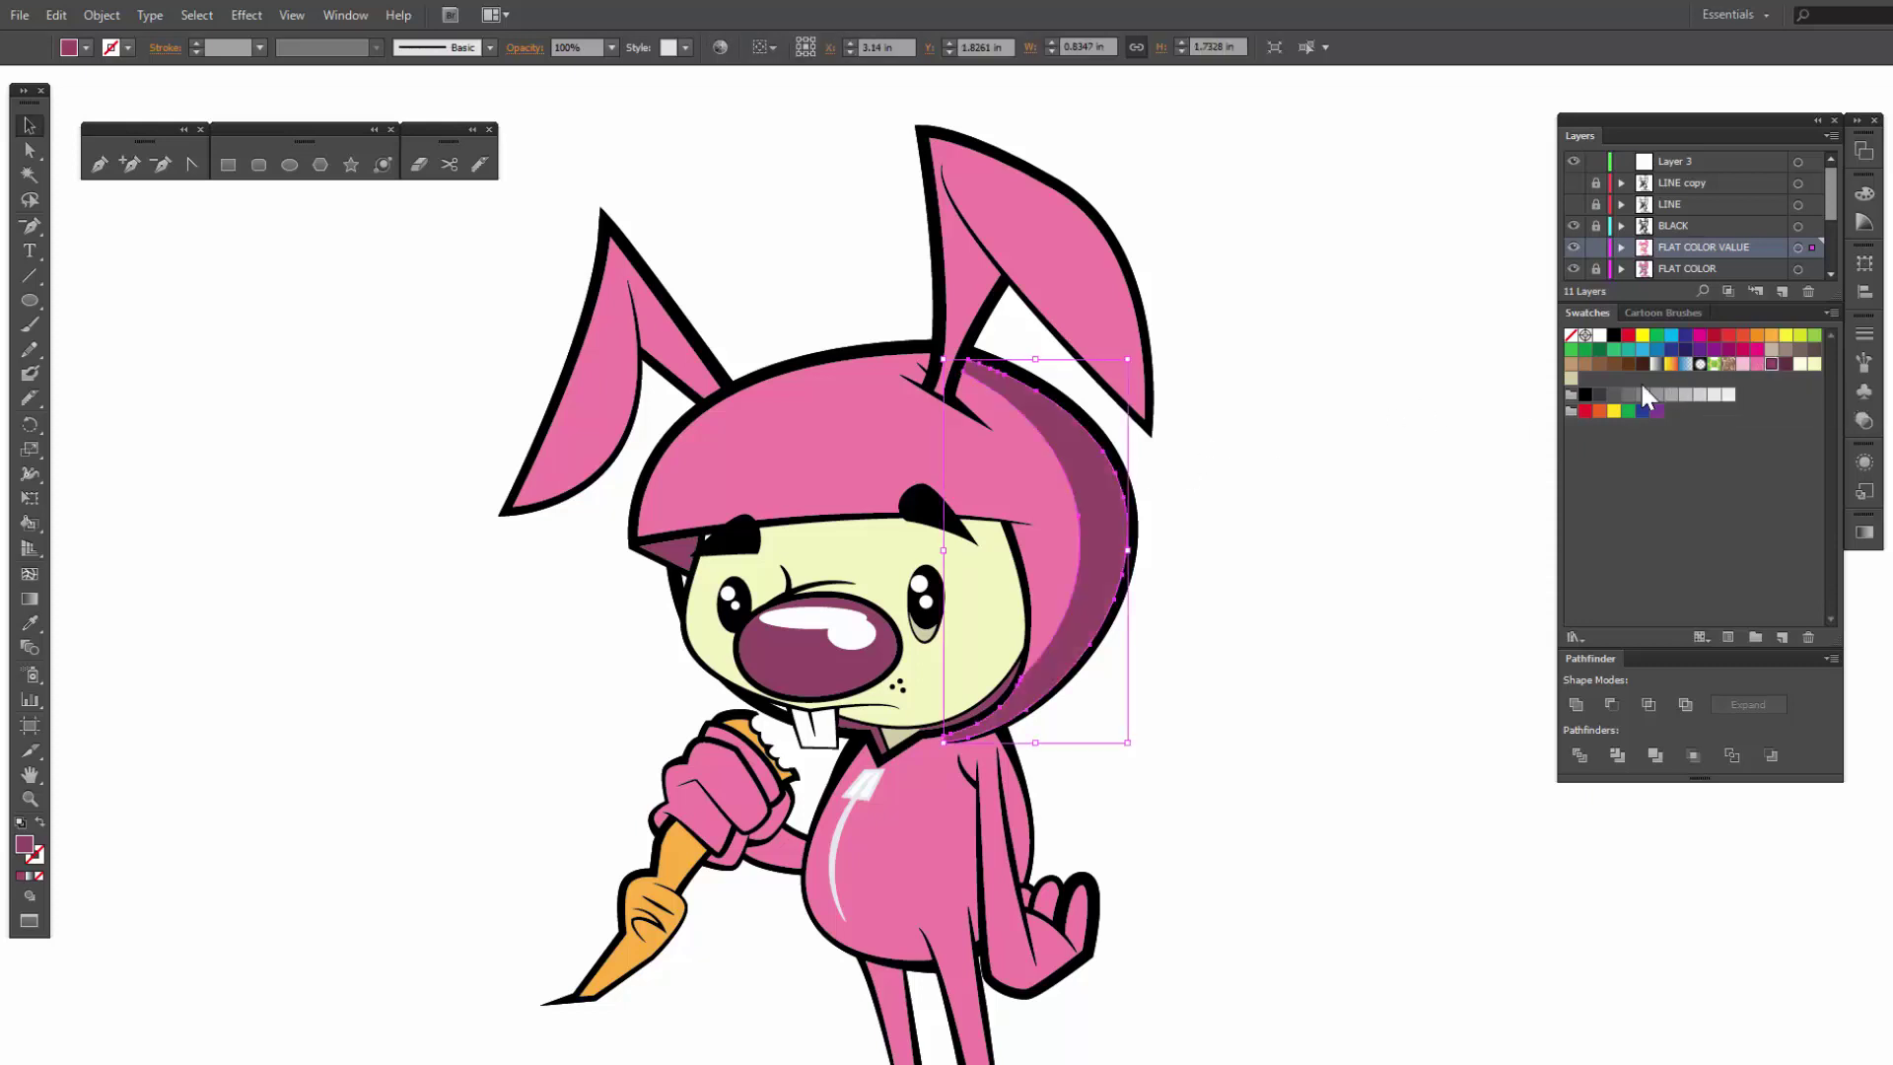
{"action": "left_click", "coordinate": [1428, 471]}
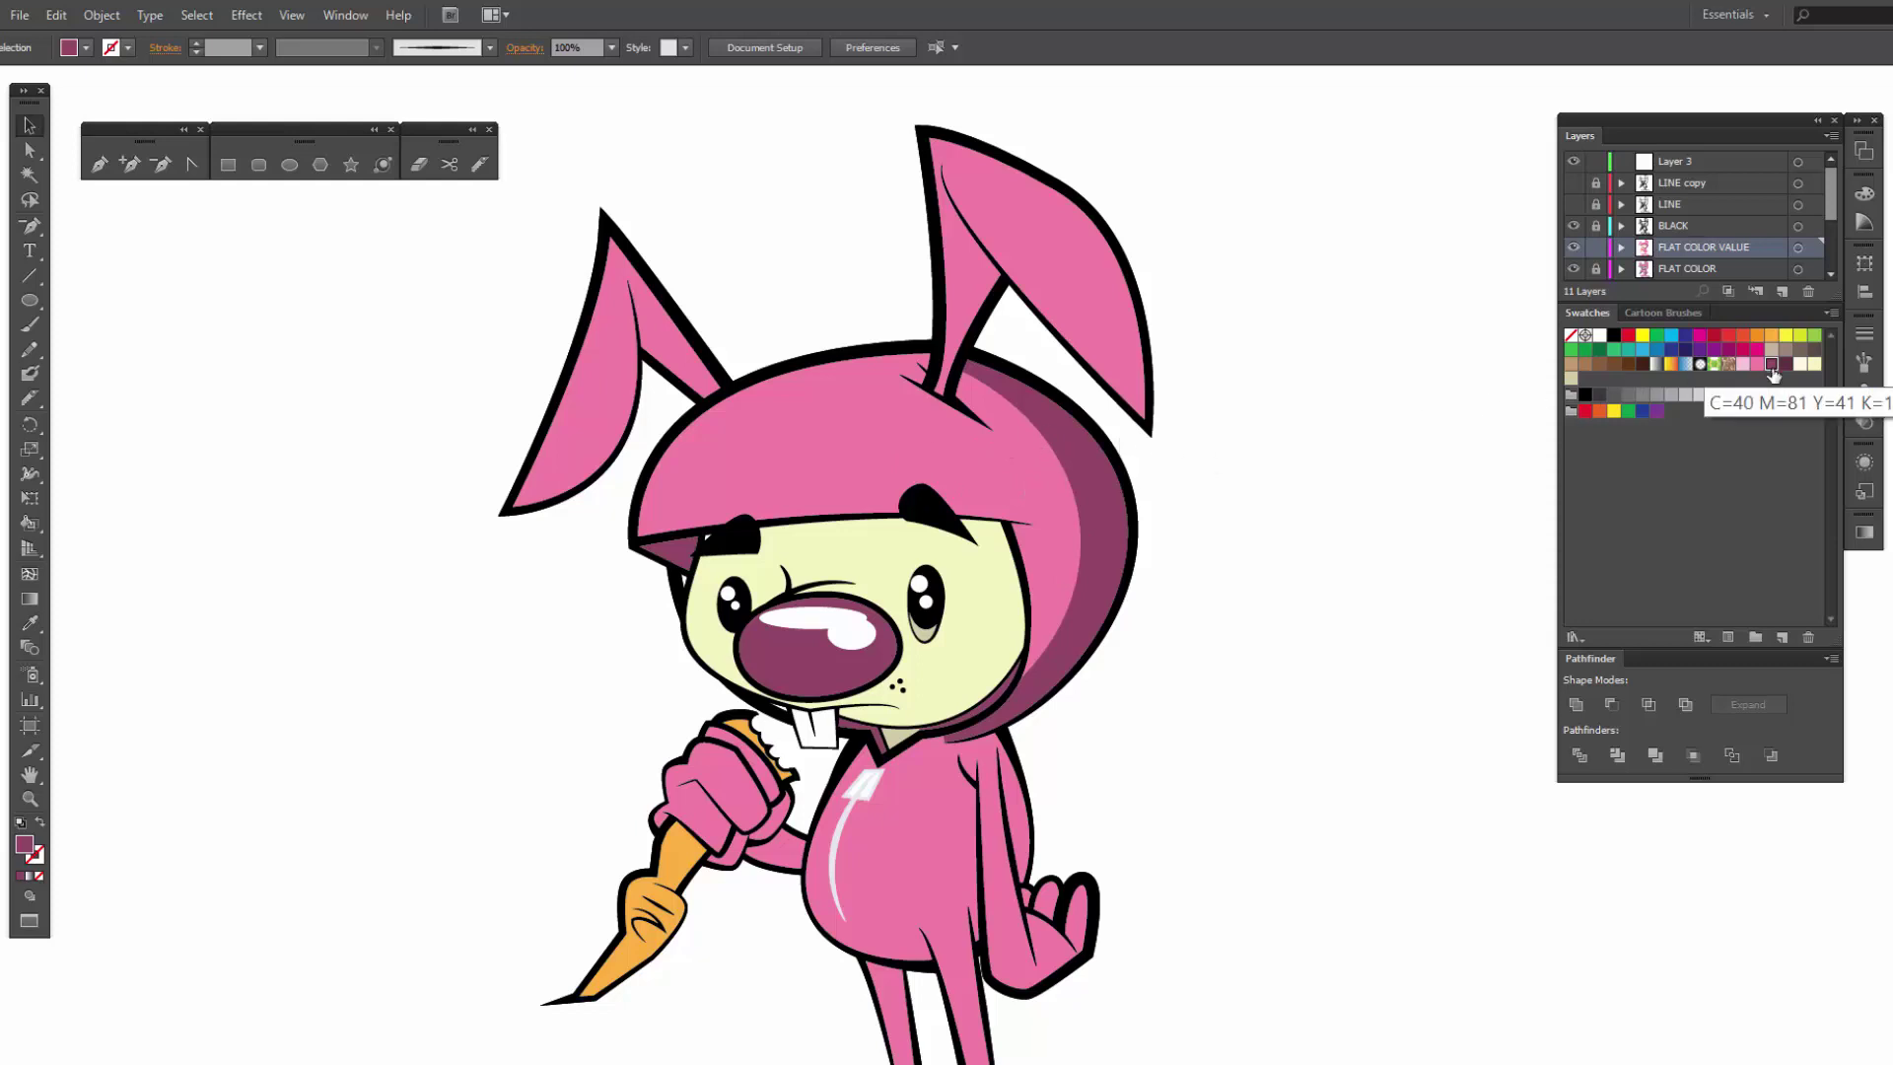
Step: Mix a muted mauve fill colour AF6D8B and add it to the swatches
{"action": "double_click", "coordinate": [30, 852]}
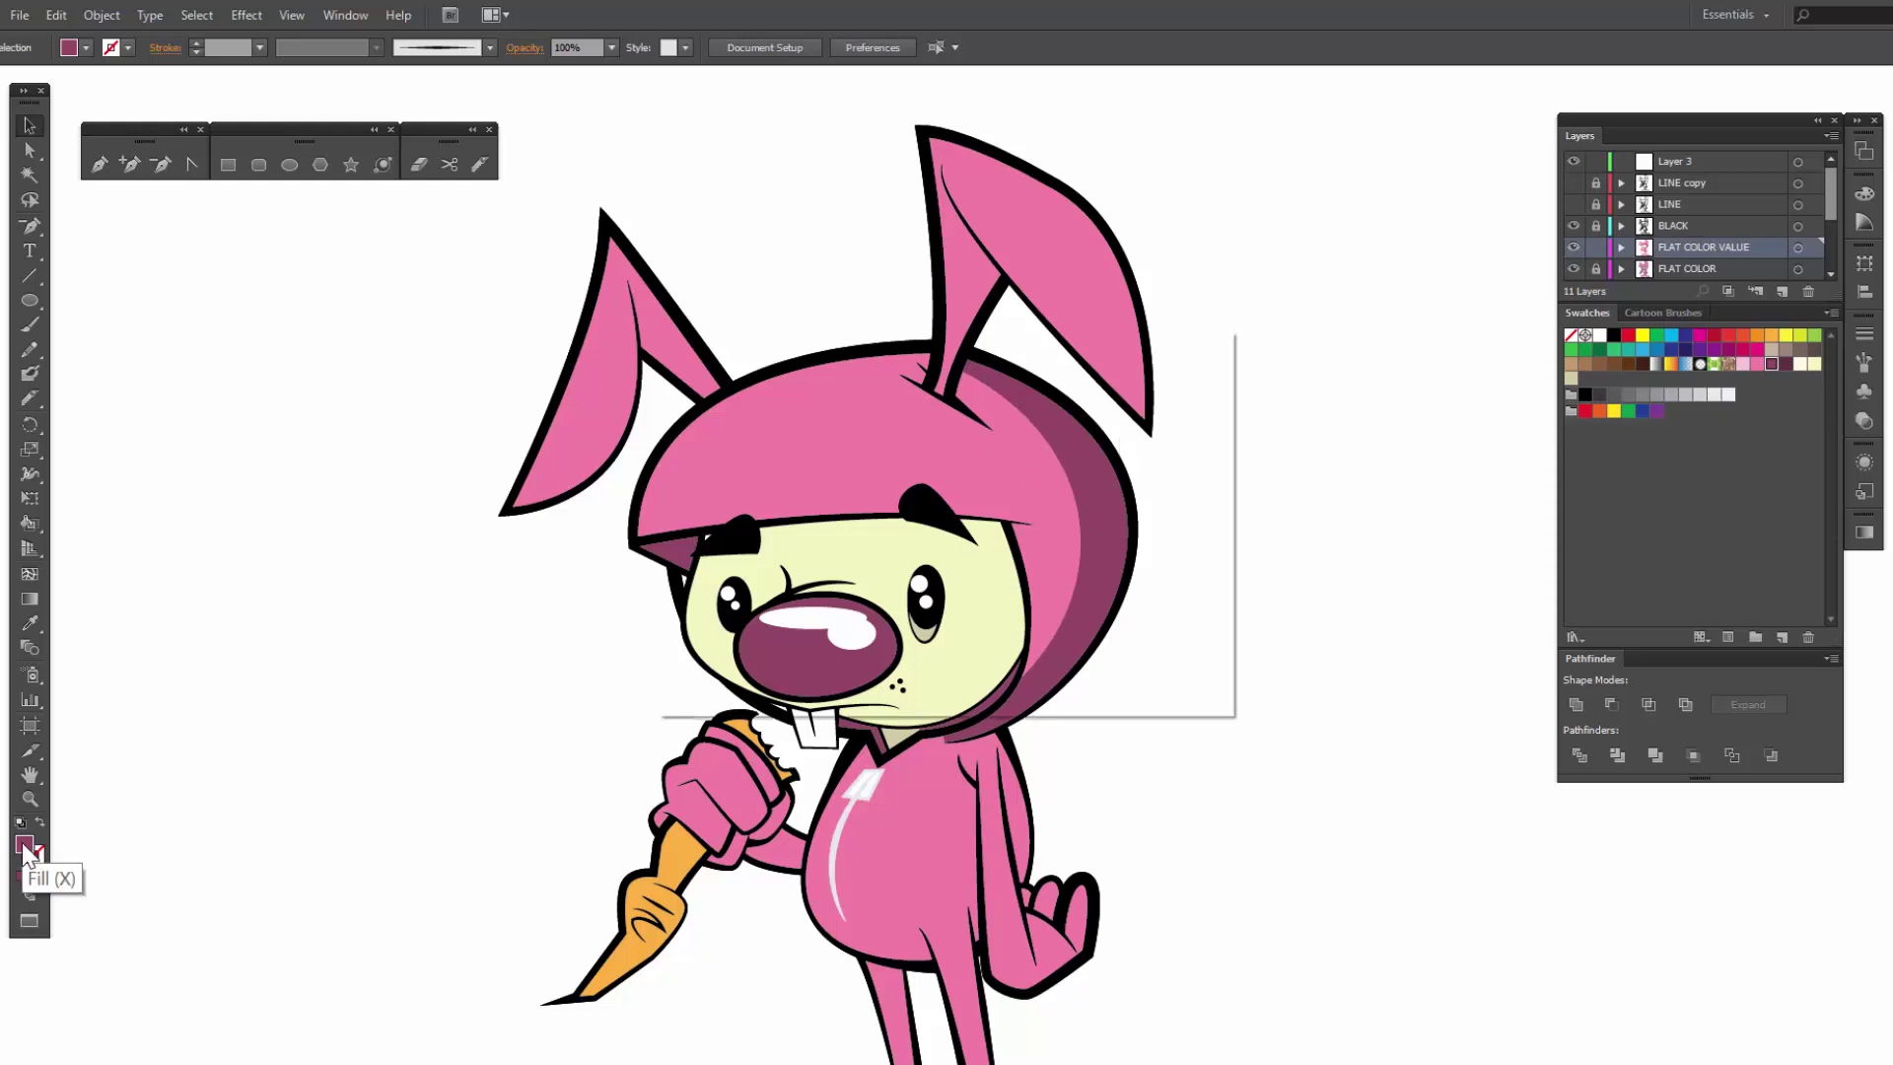
{"action": "left_click_drag", "start_coordinate": [799, 521], "coordinate": [771, 488]}
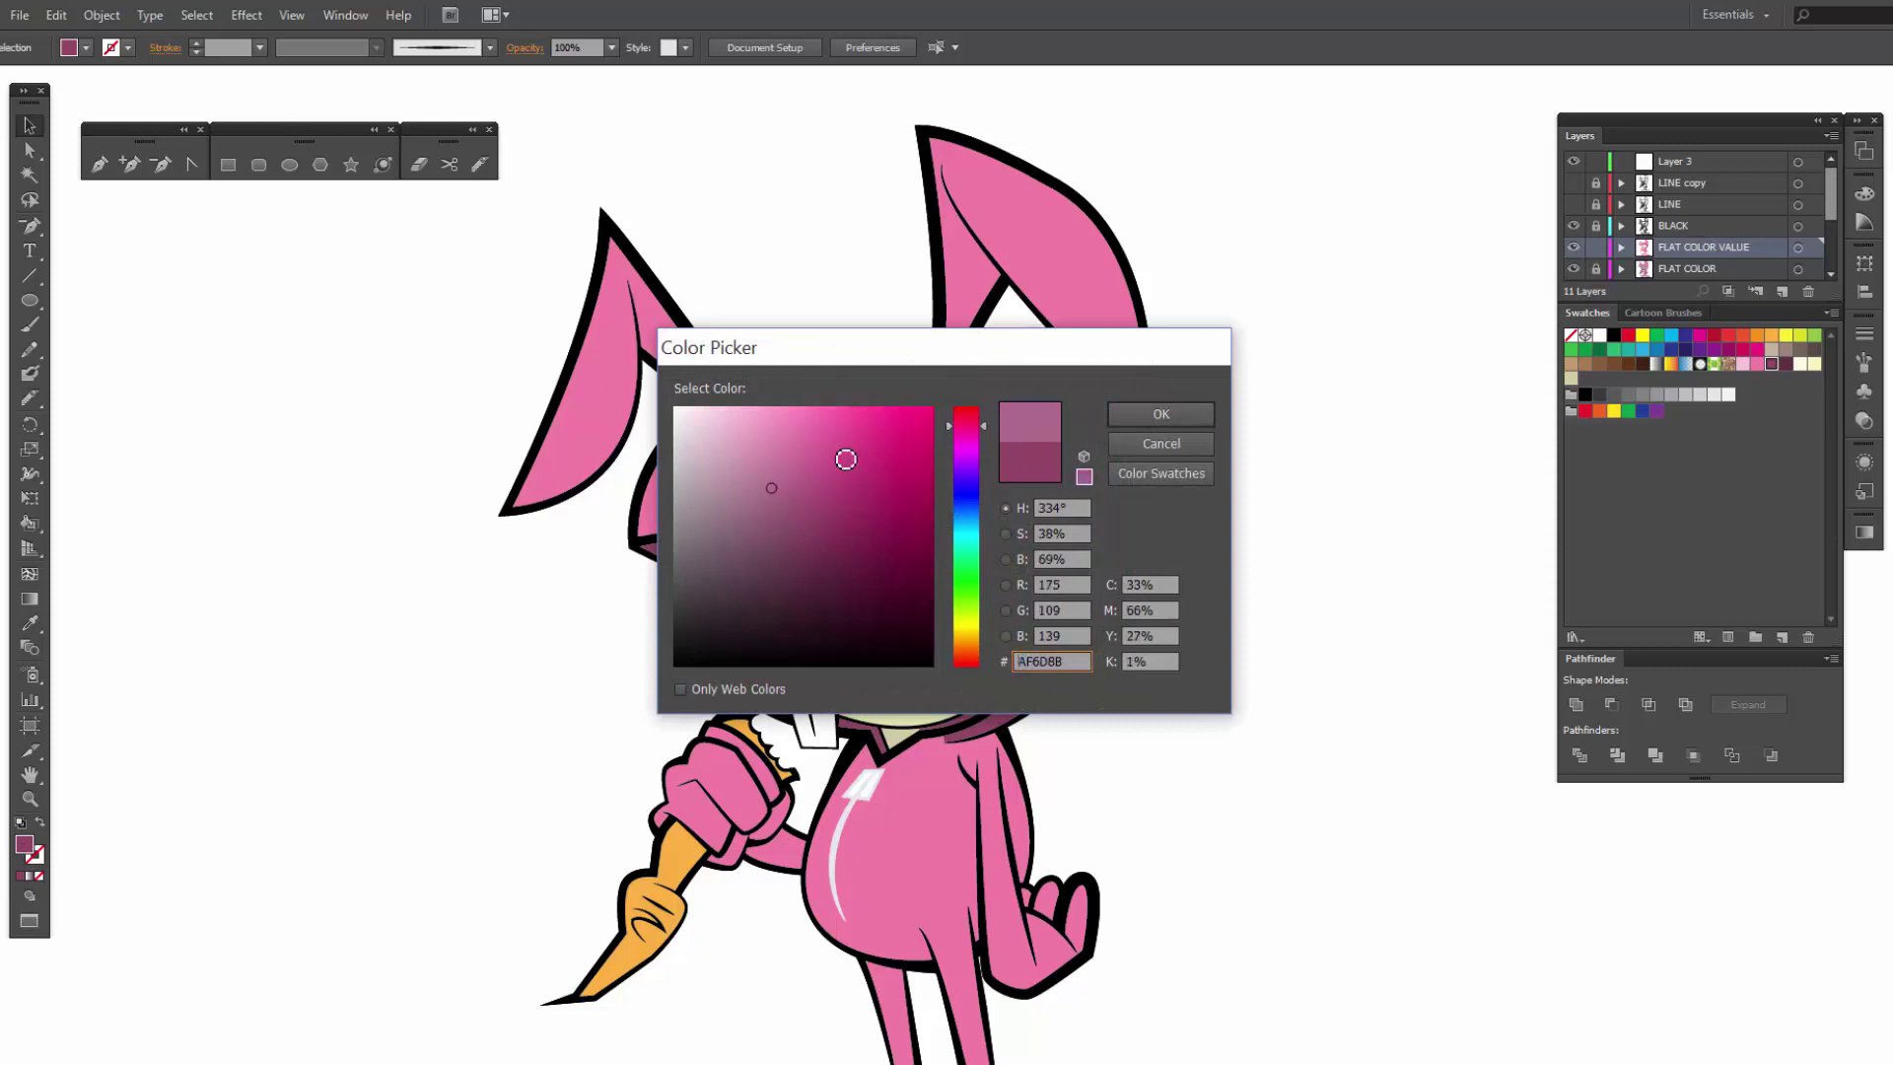
{"action": "left_click", "coordinate": [1119, 412]}
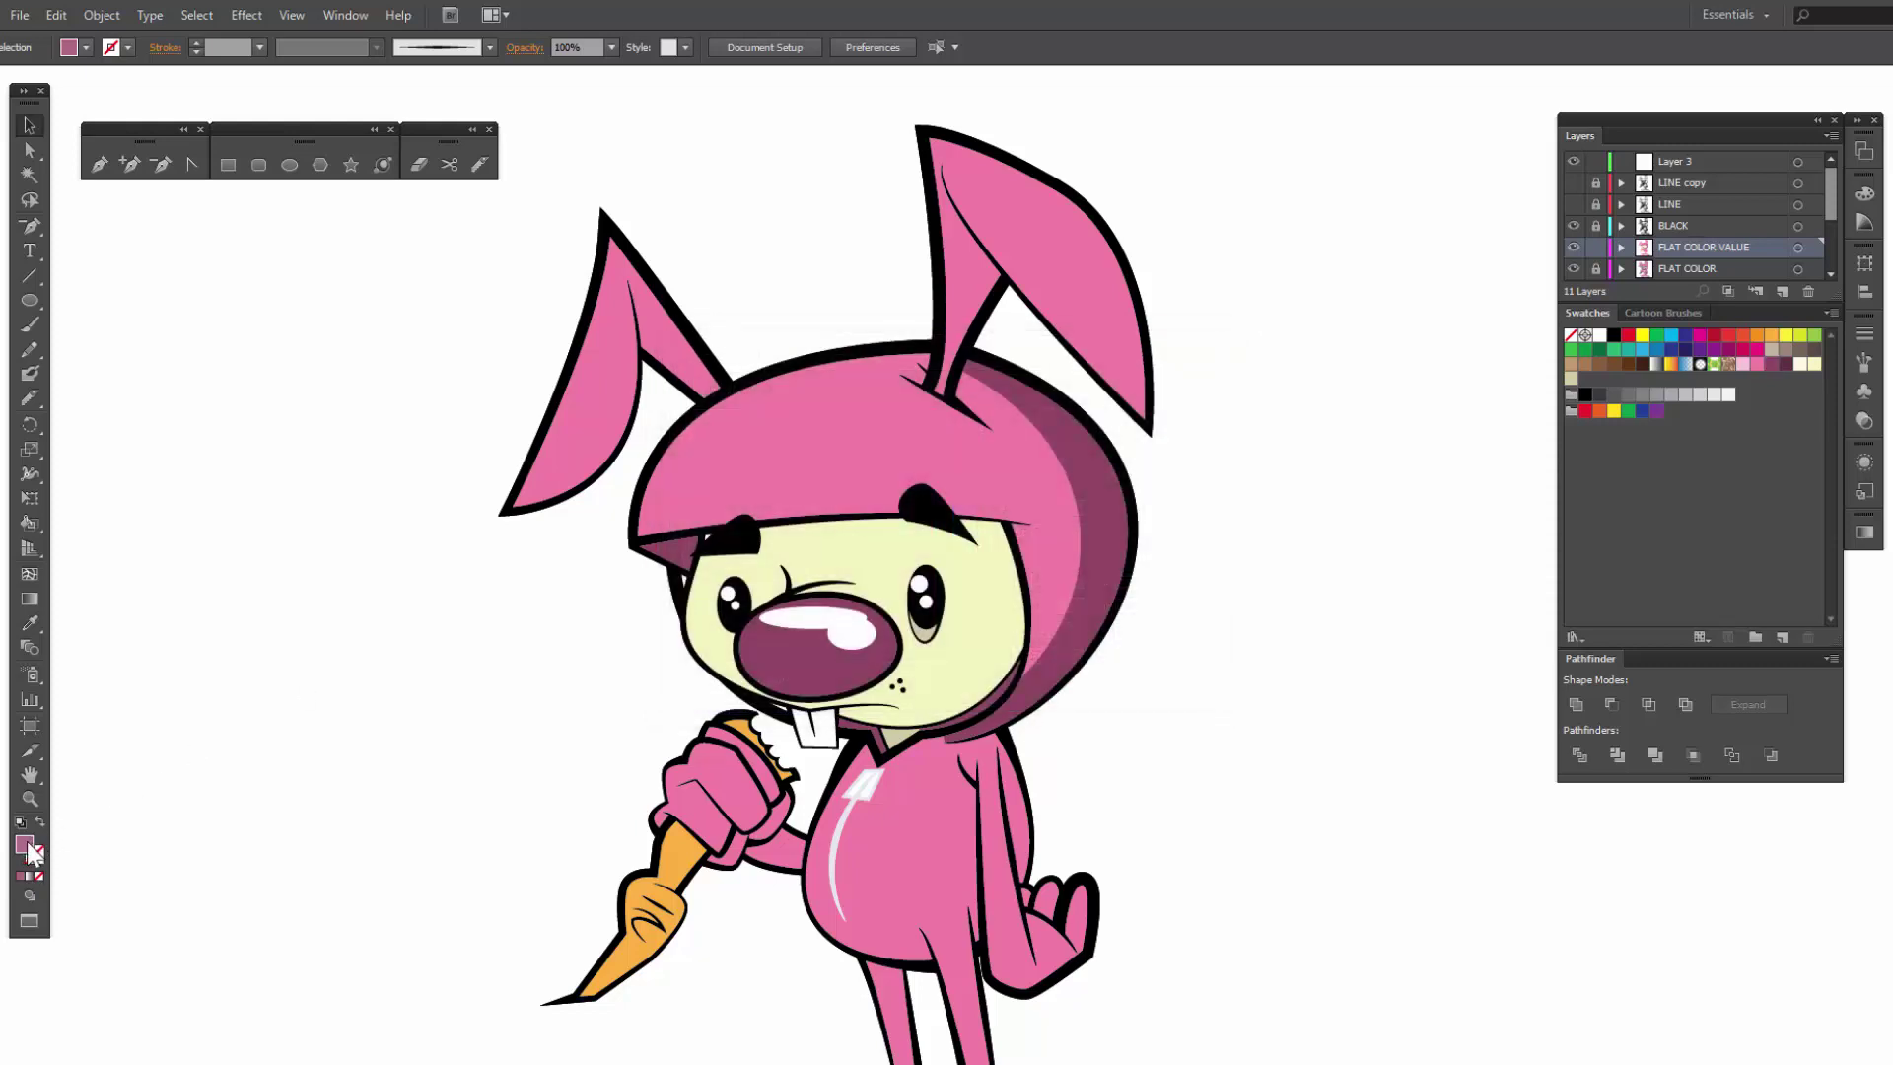
{"action": "left_click_drag", "start_coordinate": [28, 846], "coordinate": [1762, 368]}
Step: Fill the shadow slice on the hood's right side with the new mauve swatch and deselect it
{"action": "left_click", "coordinate": [1091, 511]}
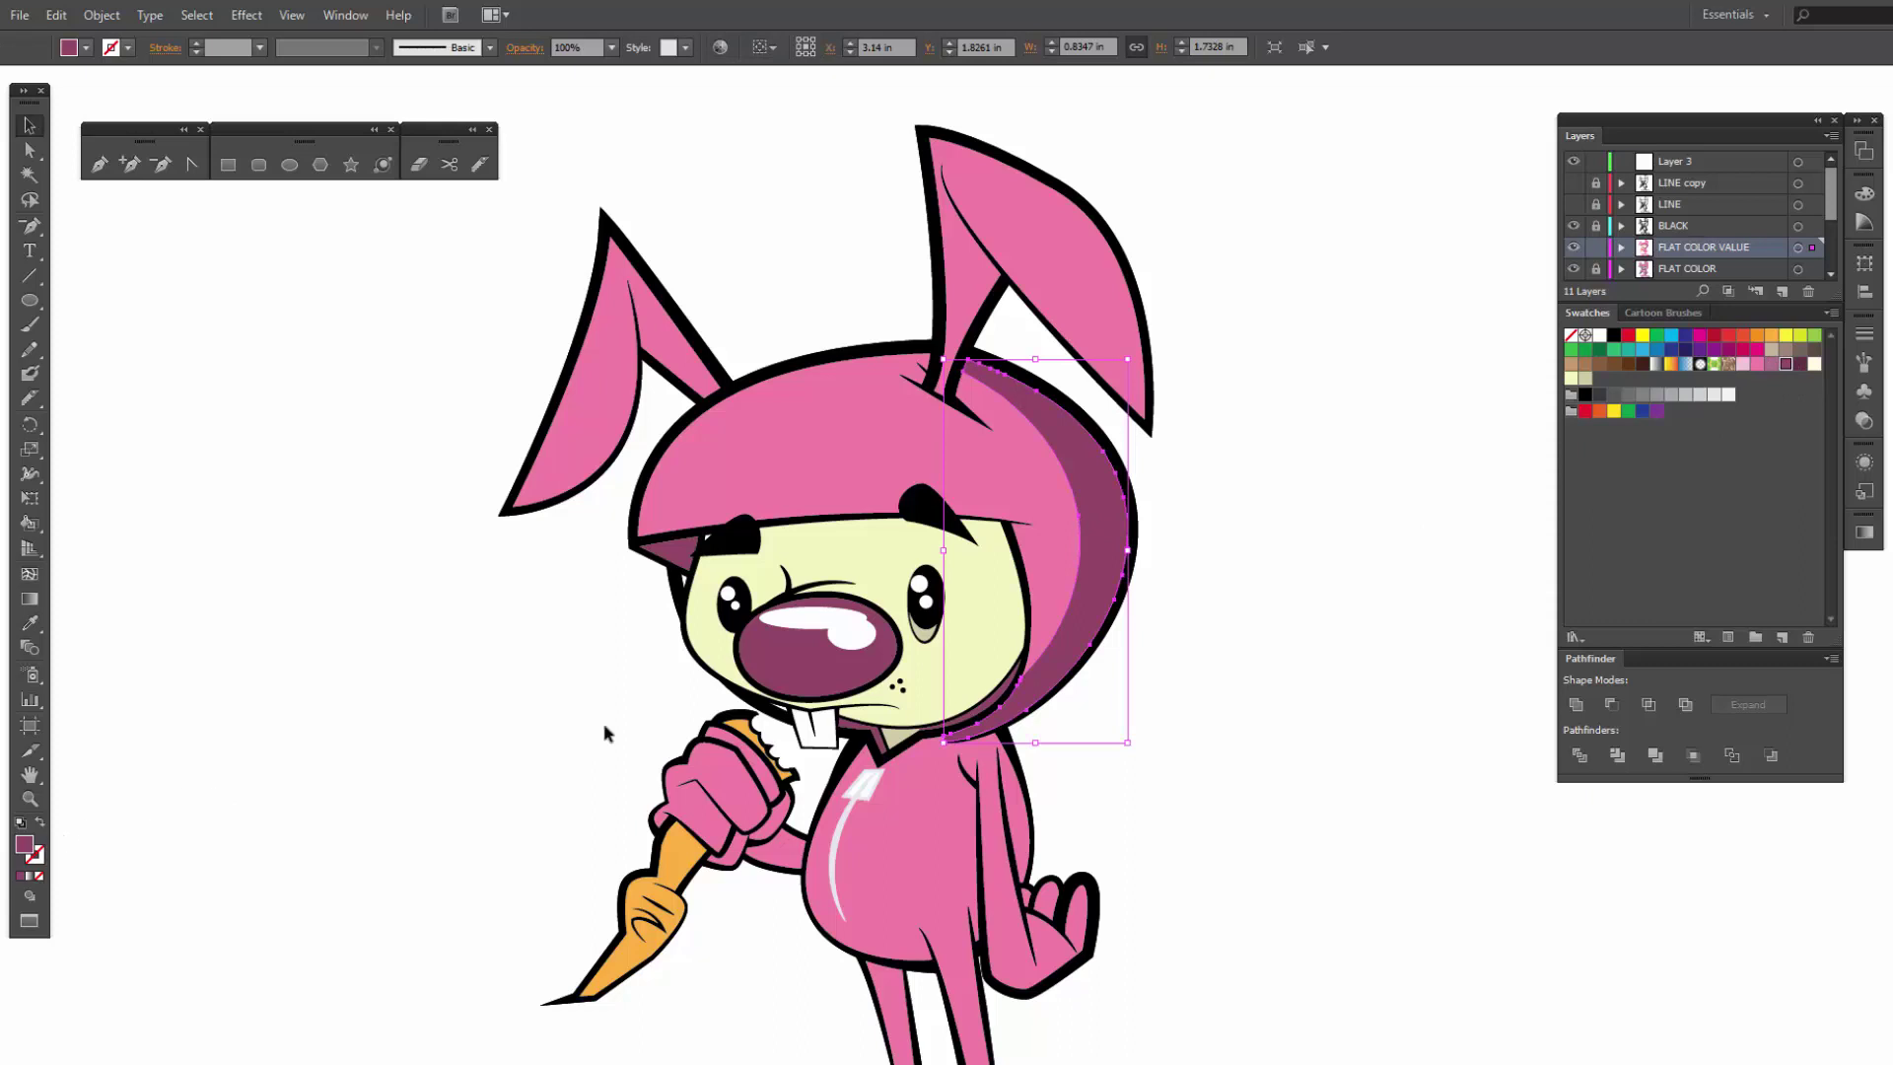
{"action": "left_click", "coordinate": [1772, 363]}
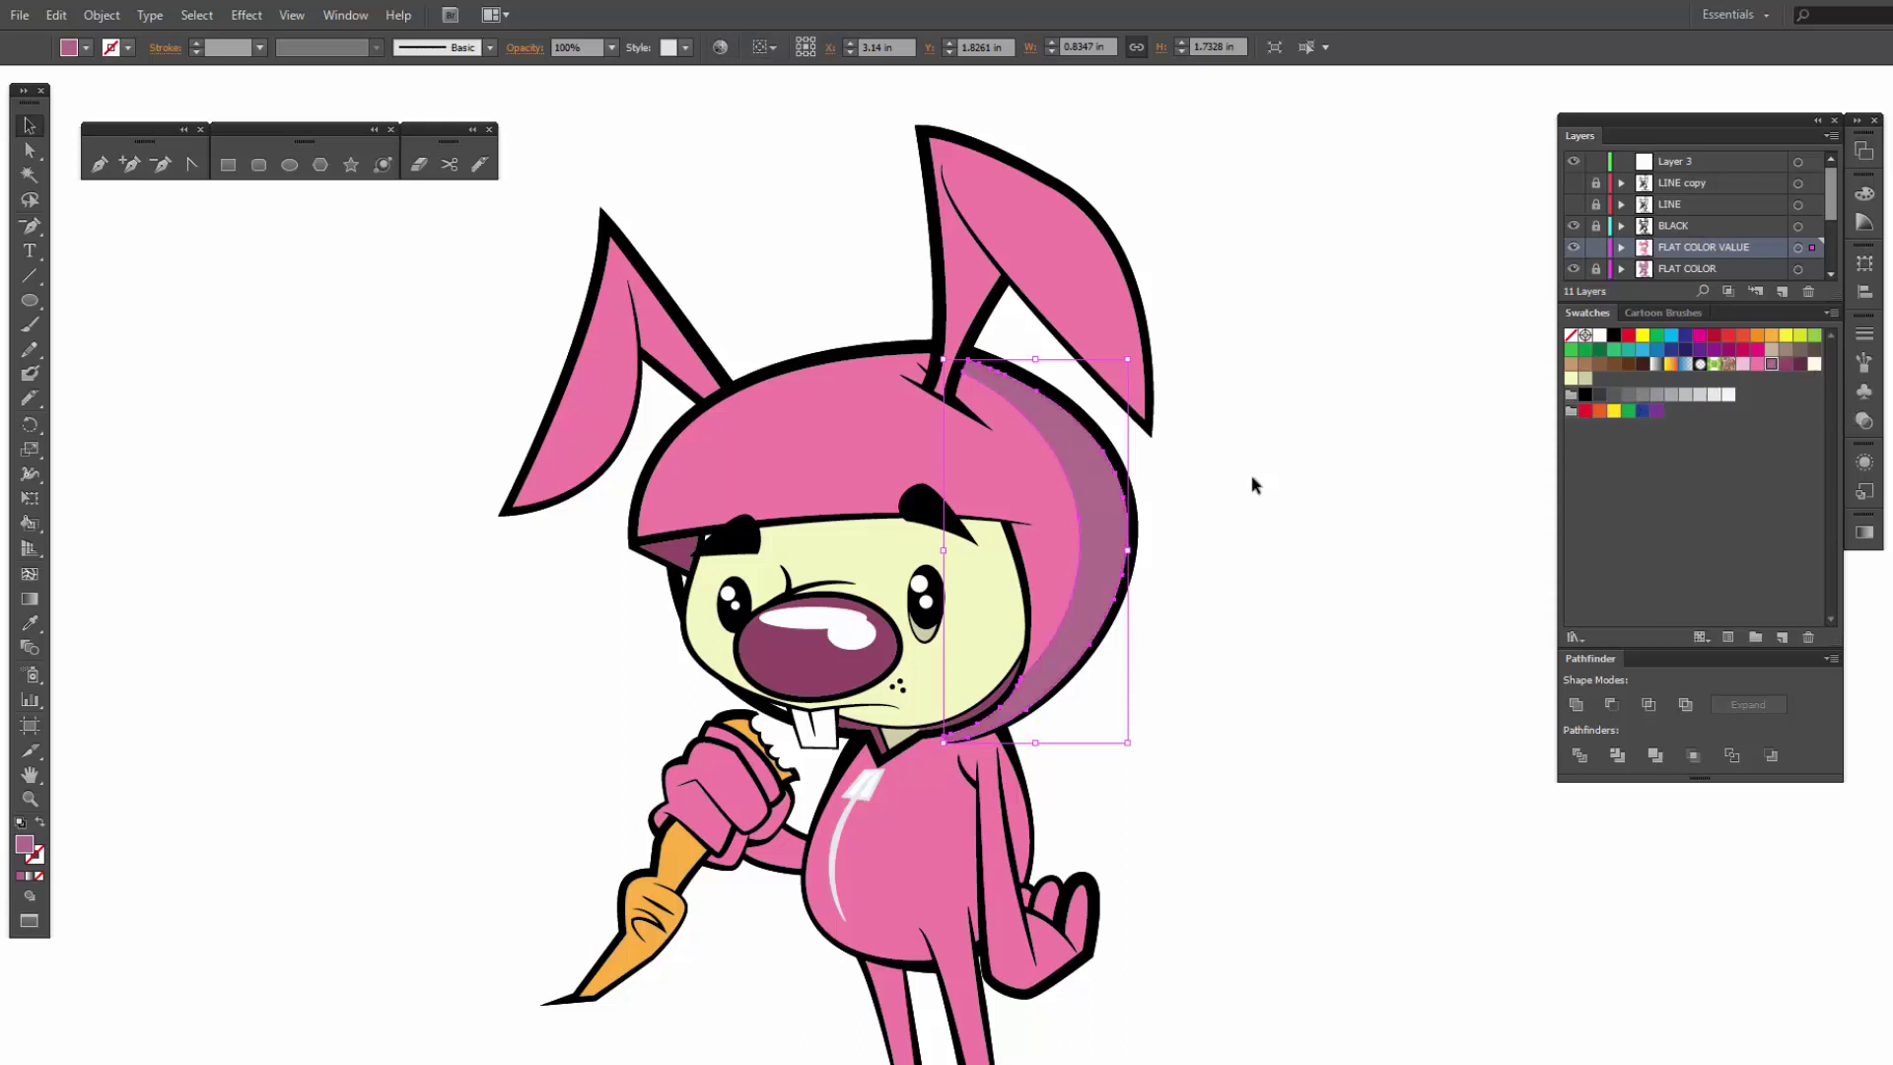
{"action": "left_click", "coordinate": [843, 466]}
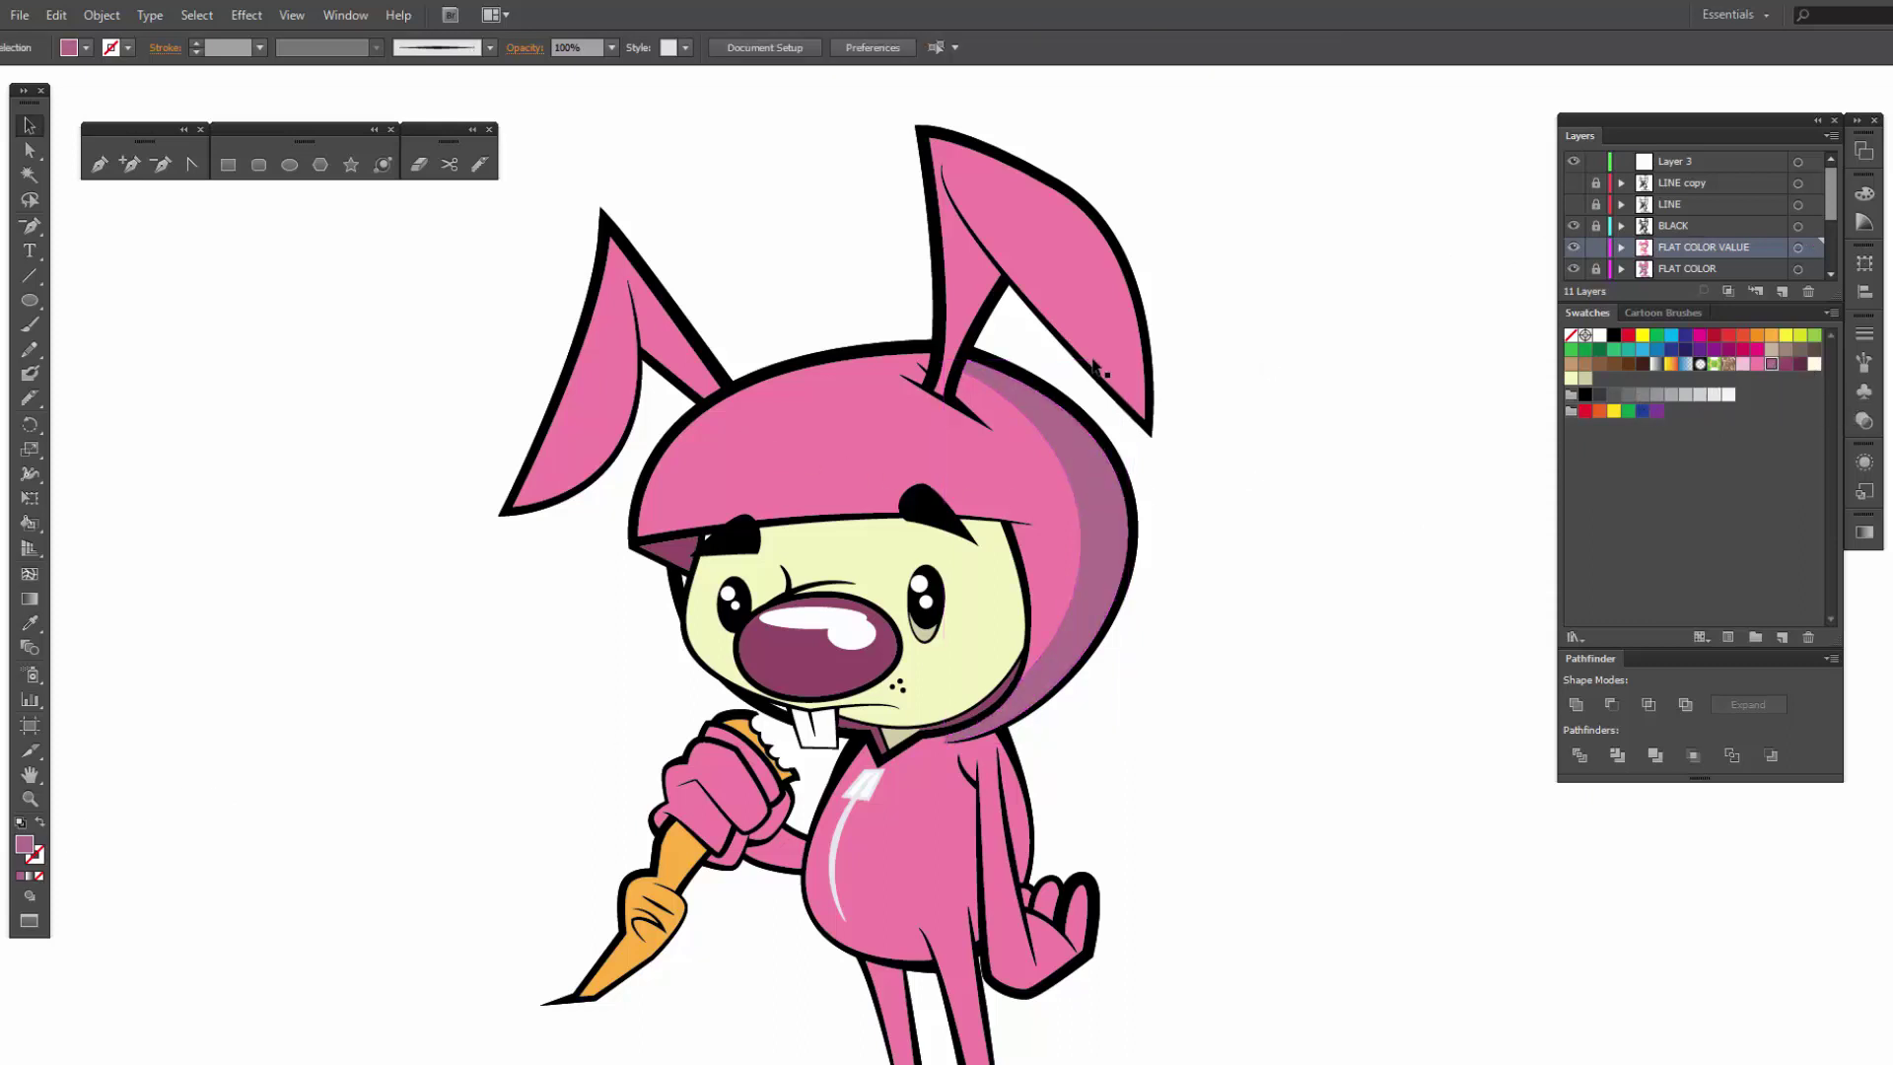
Step: Select the hood's pink and shadow shapes together and knife out a piece about 0.31 by 0.15 in beside the right ear's base
{"action": "left_click", "coordinate": [979, 456]}
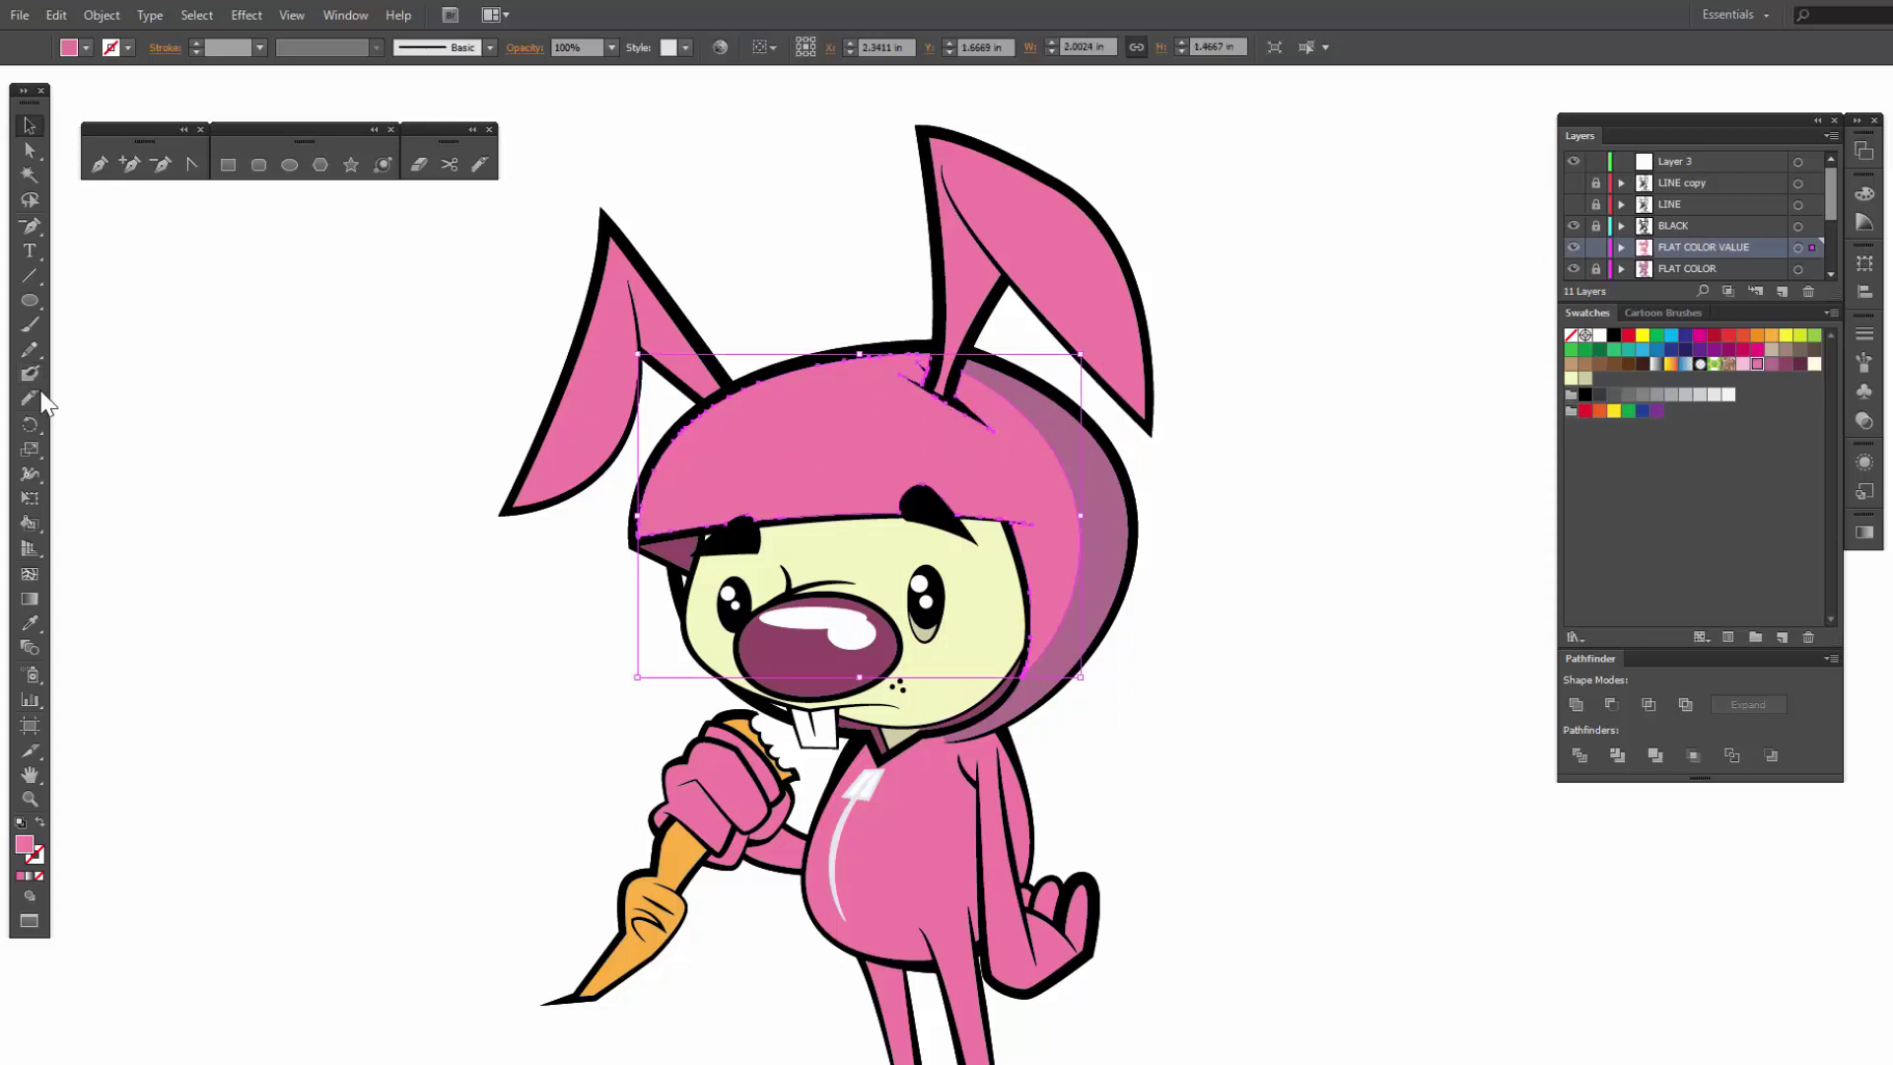
{"action": "left_click", "coordinate": [479, 165]}
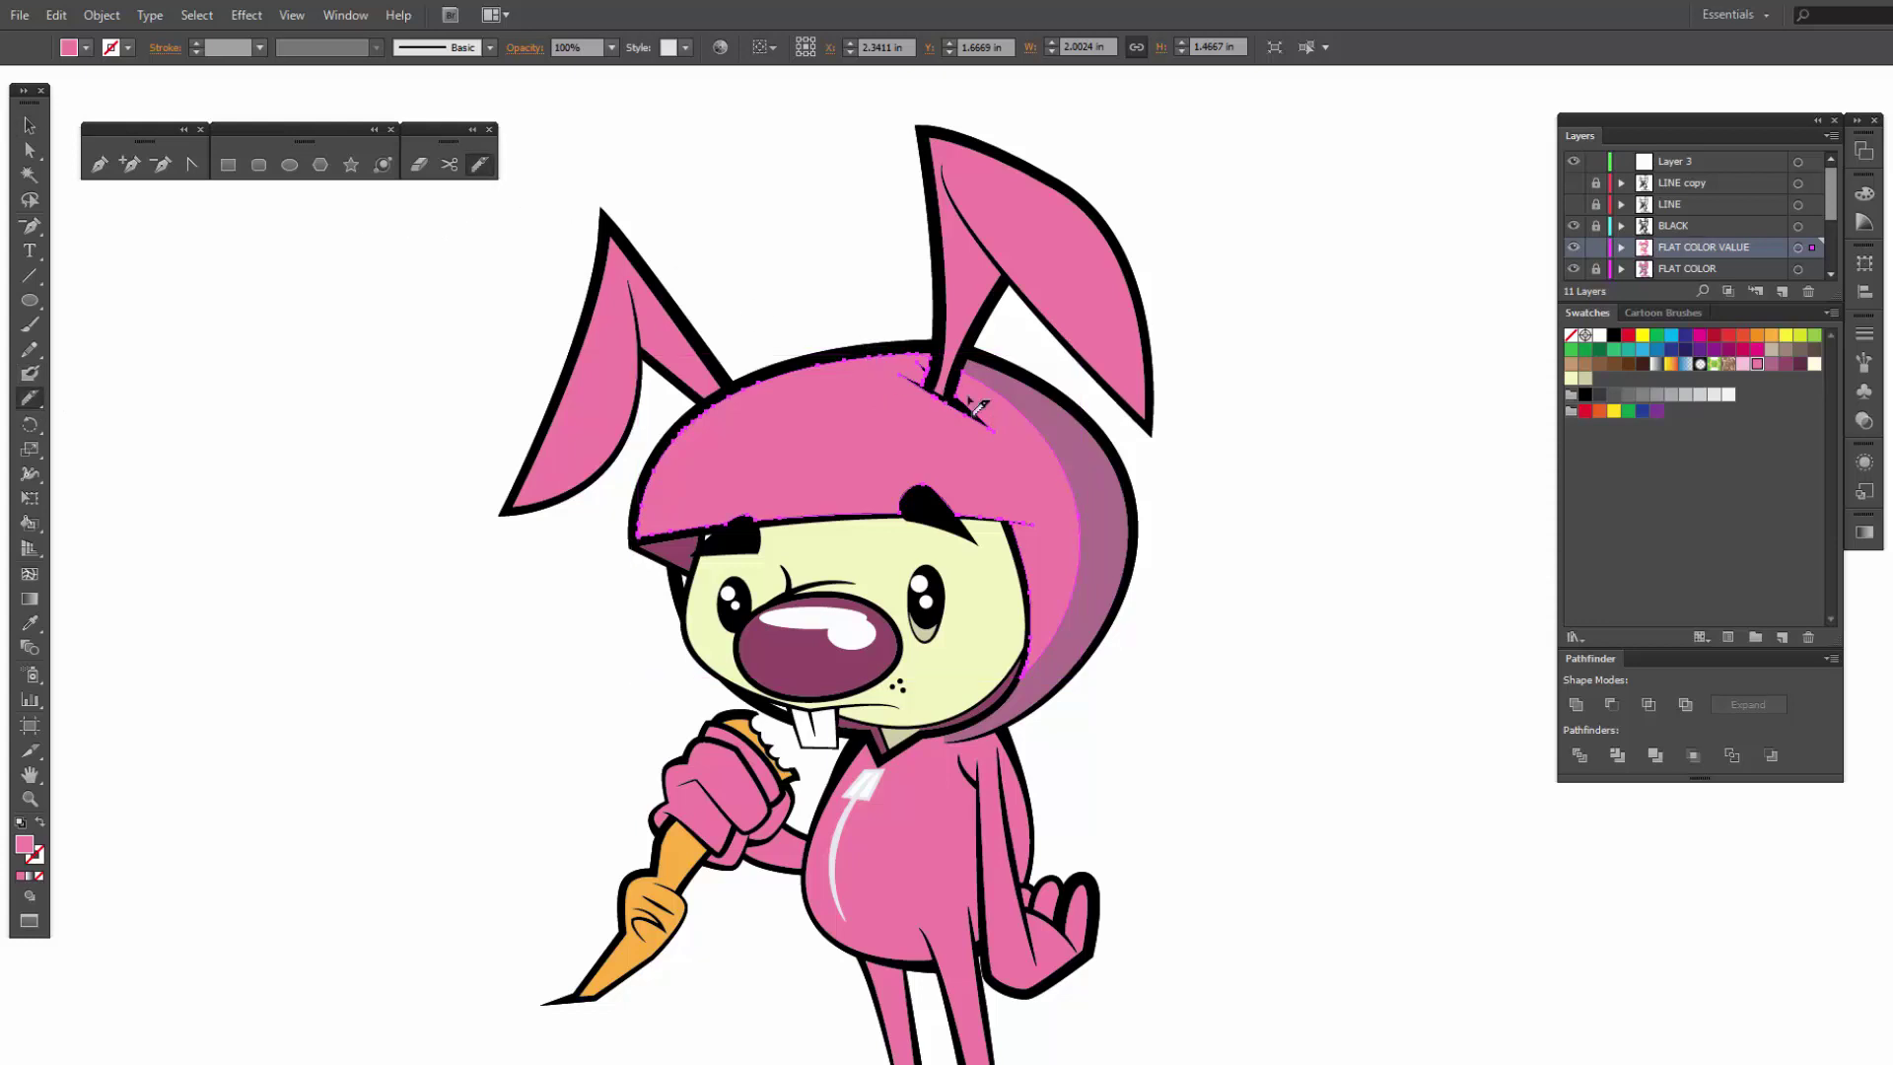
{"action": "key", "text": "v"}
{"action": "left_click", "coordinate": [1074, 428], "text": "shift"}
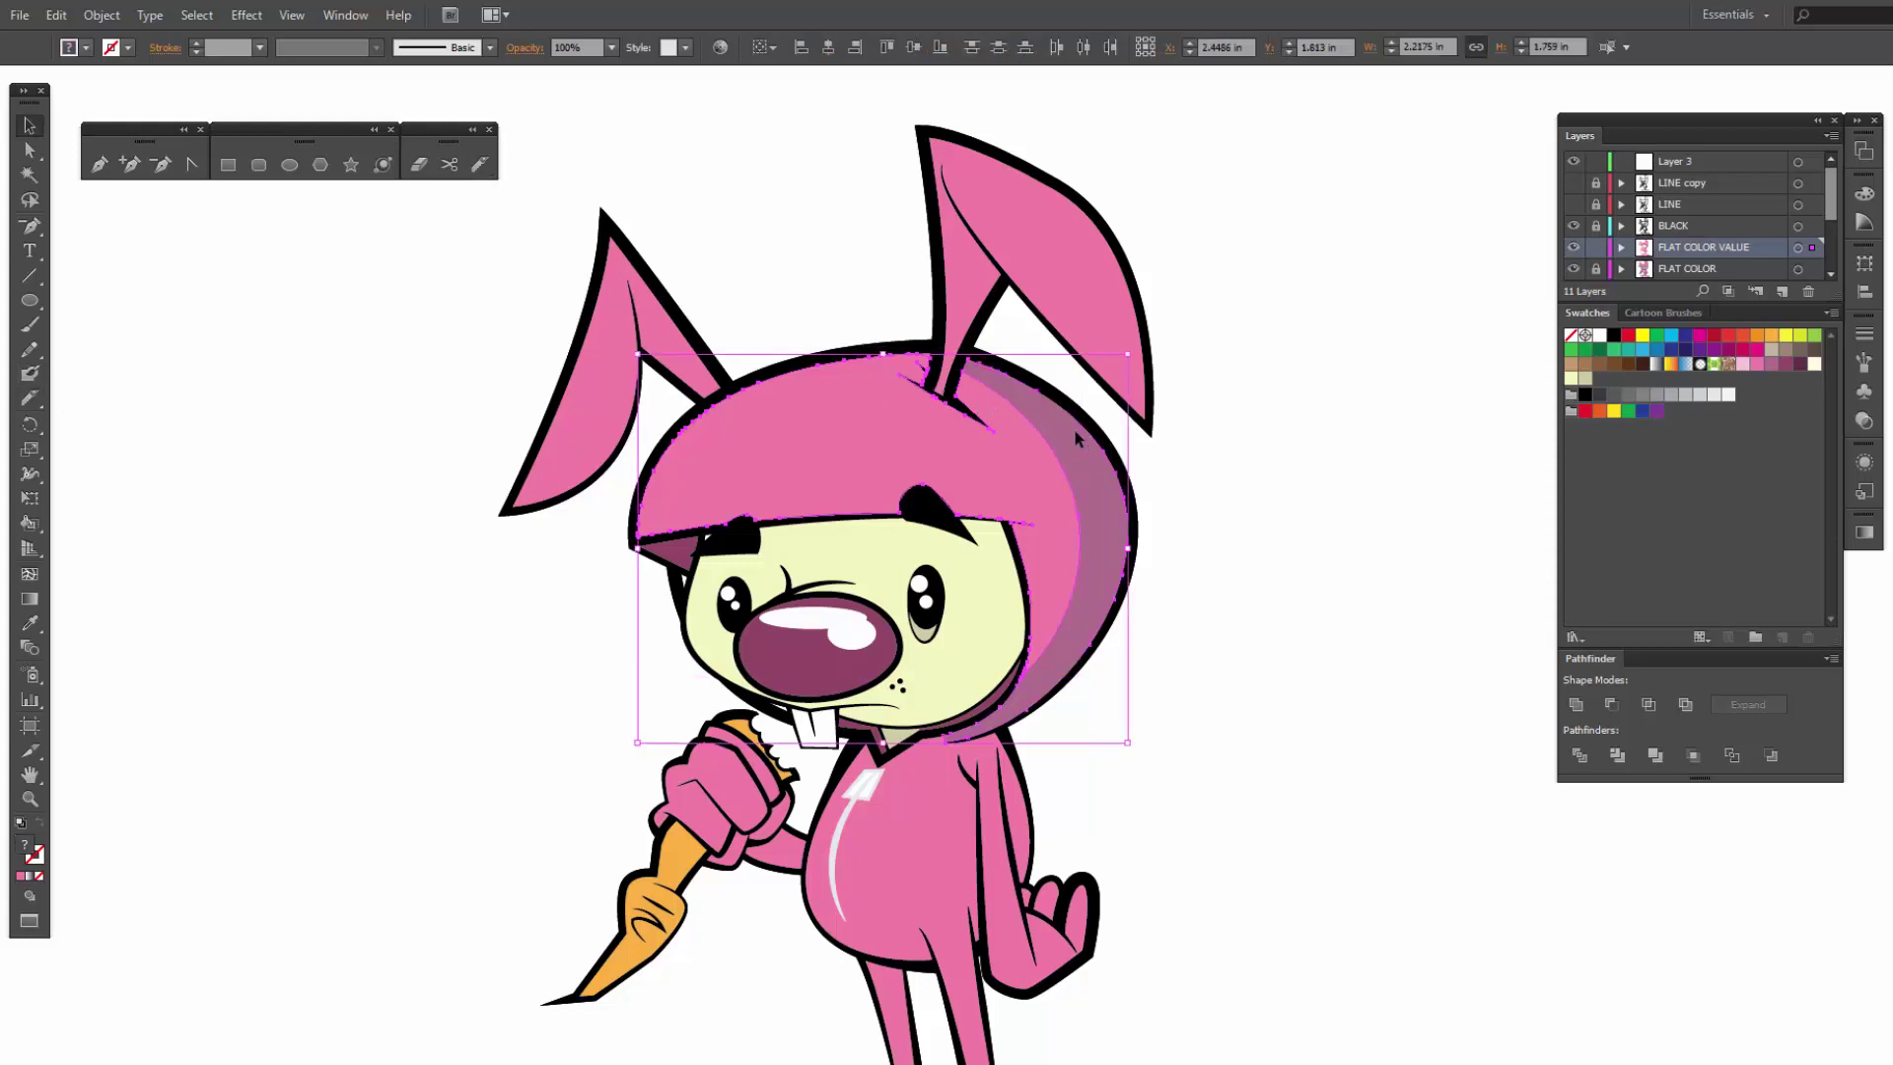
{"action": "left_click", "coordinate": [489, 170]}
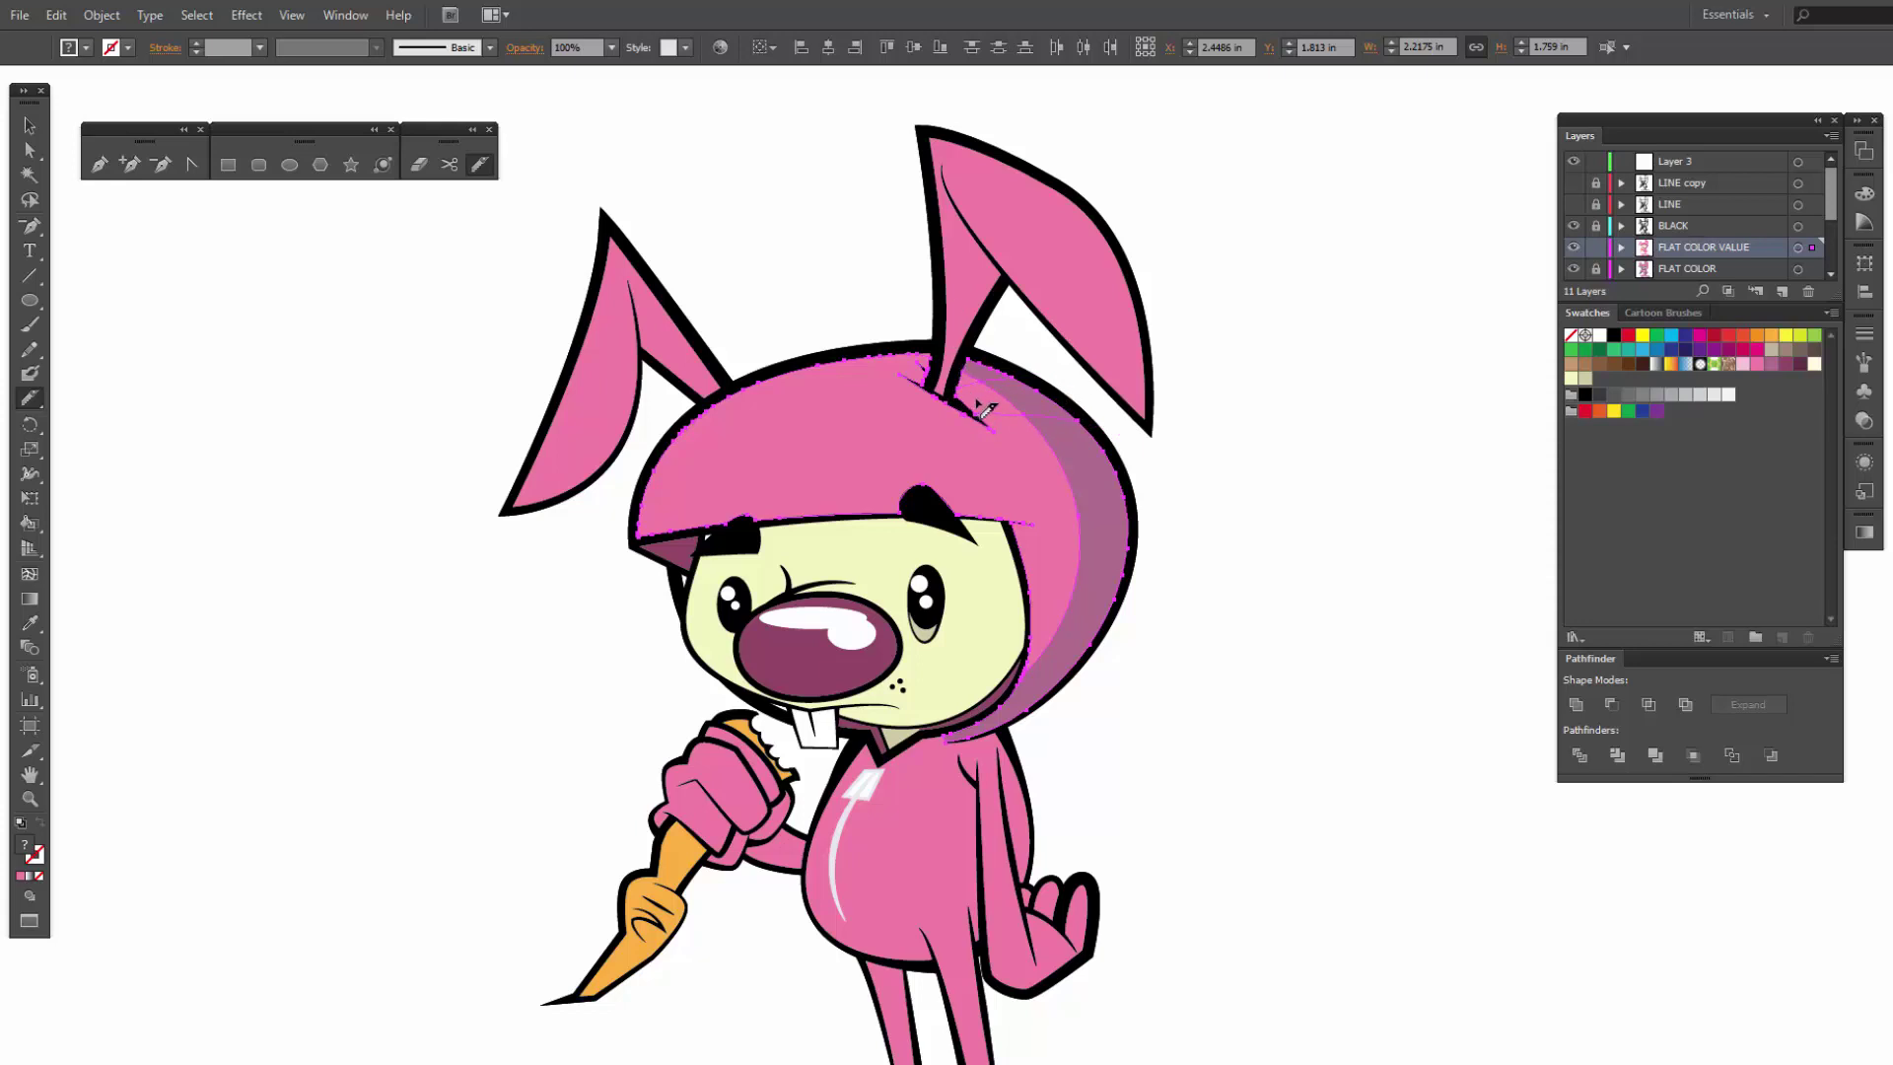
{"action": "key", "text": "v"}
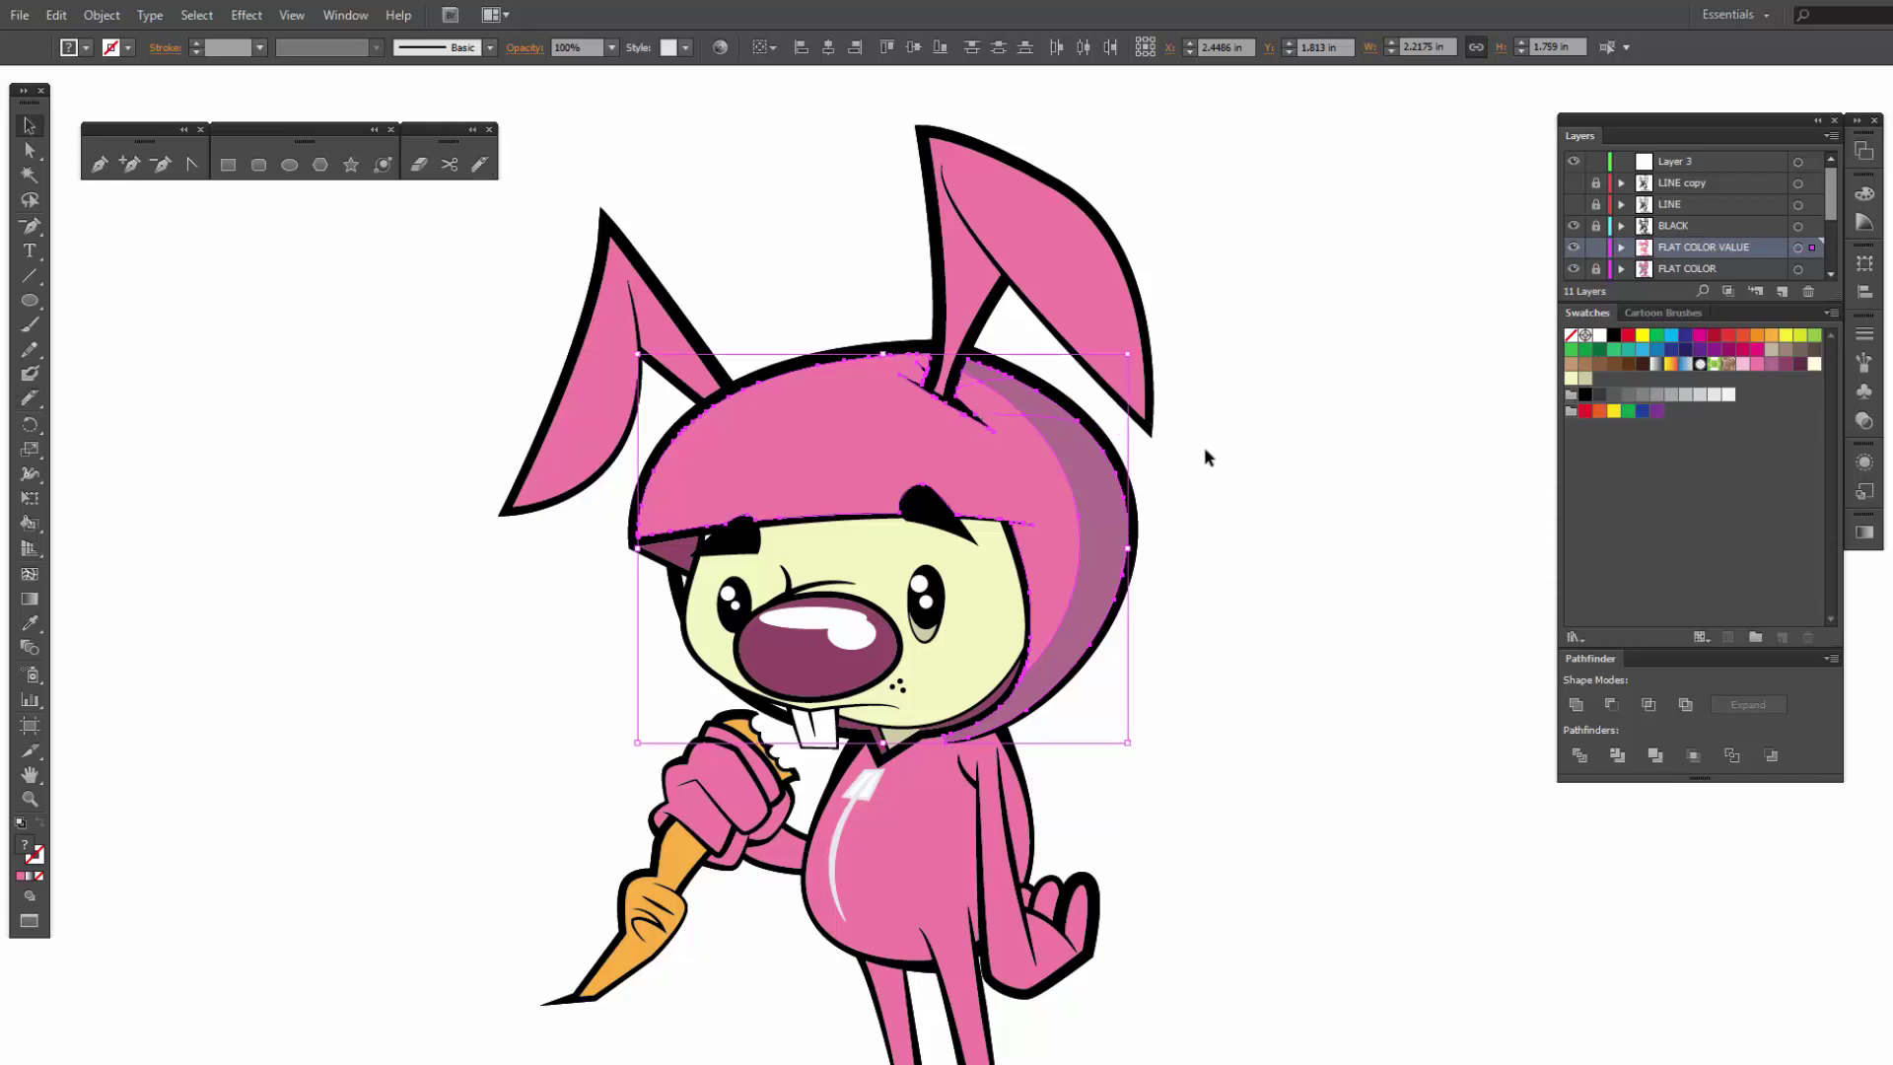
{"action": "left_click", "coordinate": [1204, 447]}
Step: Fill the small cut piece beside the right ear's base with the mauve swatch
{"action": "left_click", "coordinate": [998, 412]}
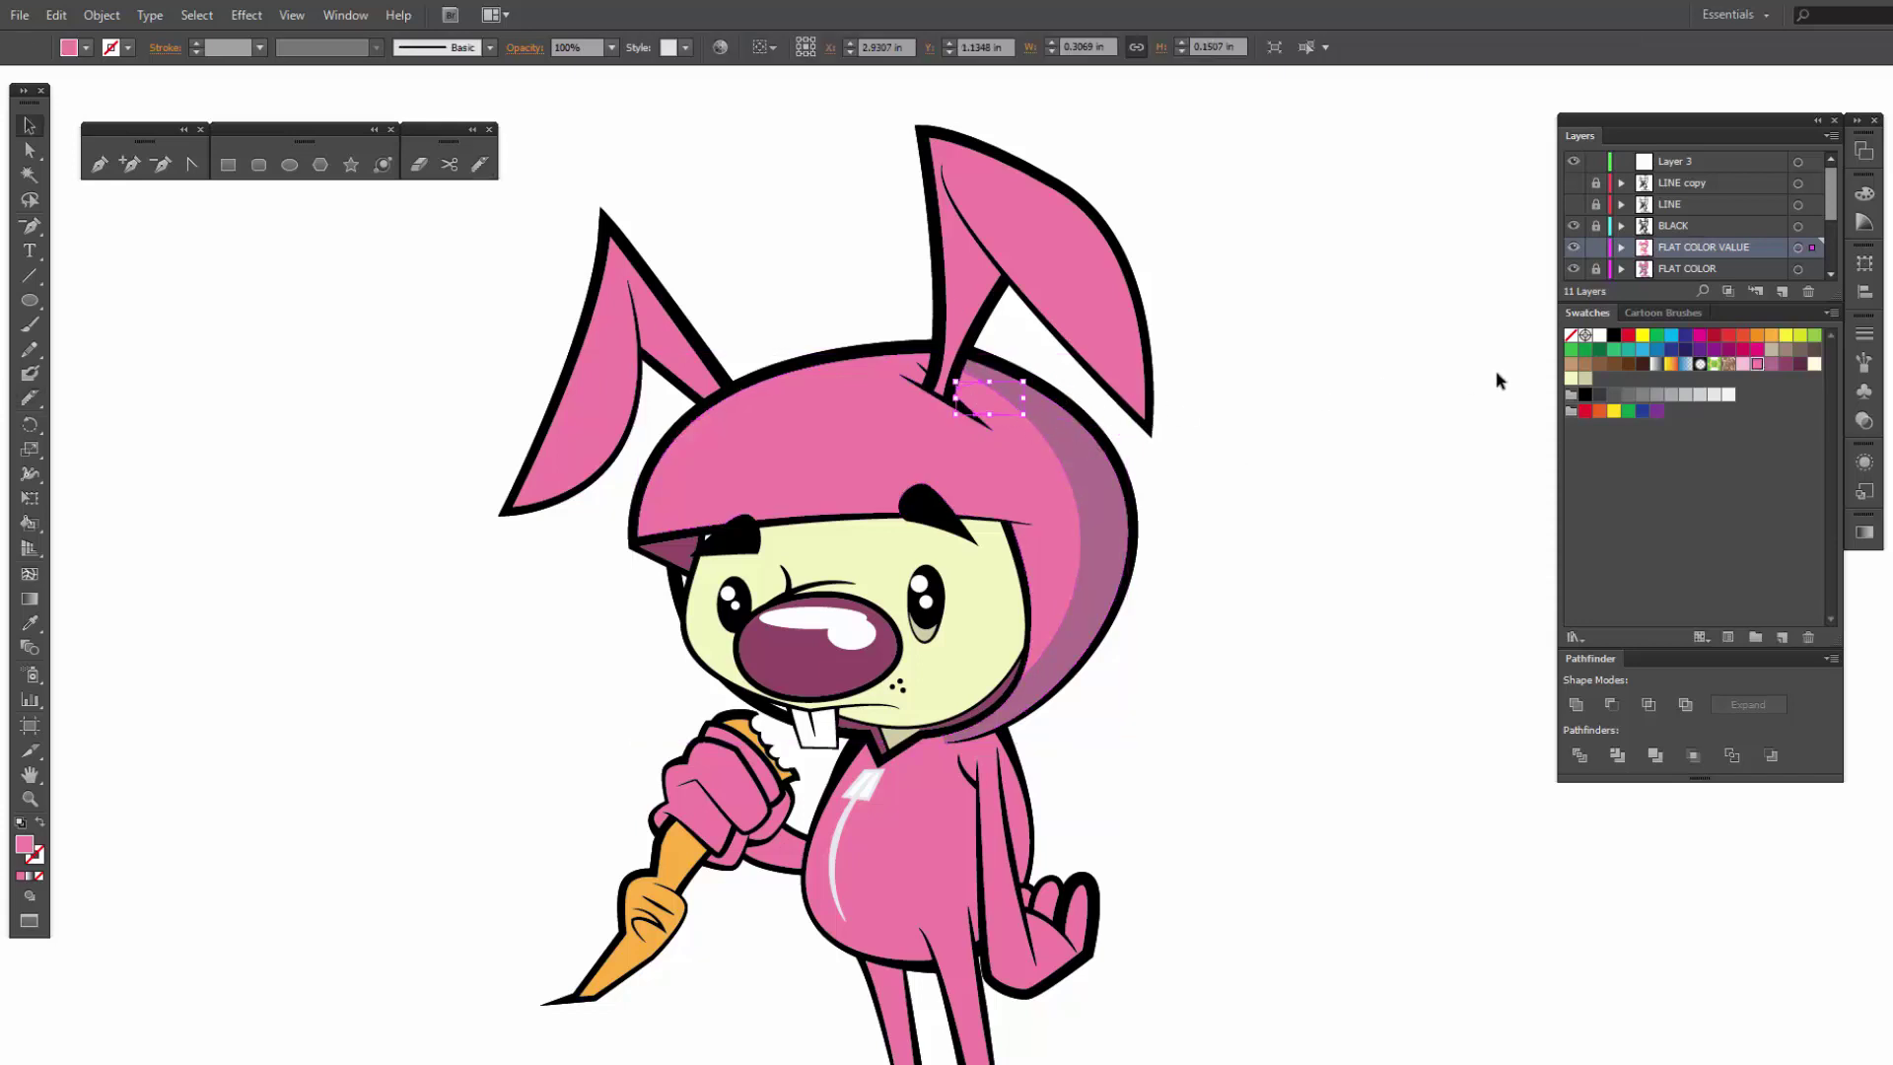
{"action": "left_click", "coordinate": [1770, 363]}
{"action": "left_click", "coordinate": [1041, 453]}
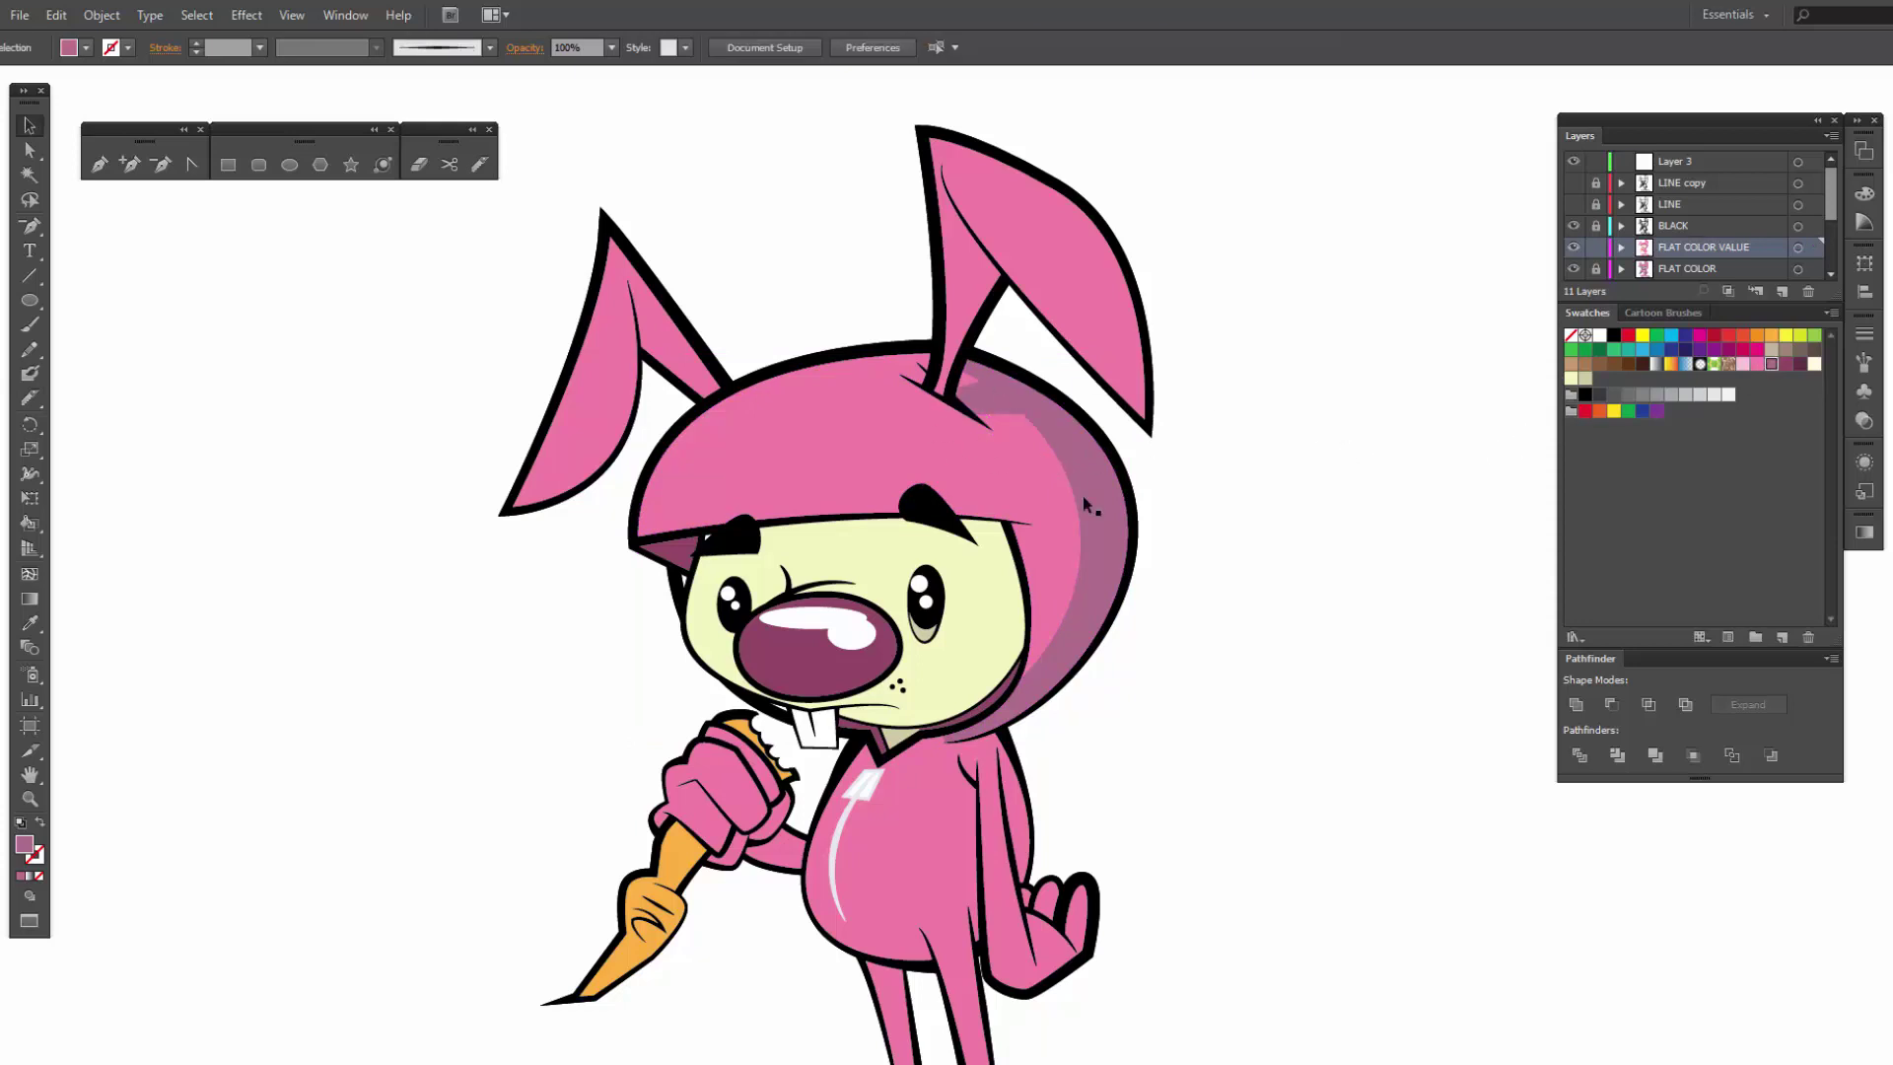
Step: Knife a shadow piece about 0.24 by 0.37 in from the left ear below its fold and fill it with the mauve swatch
{"action": "left_click", "coordinate": [656, 337]}
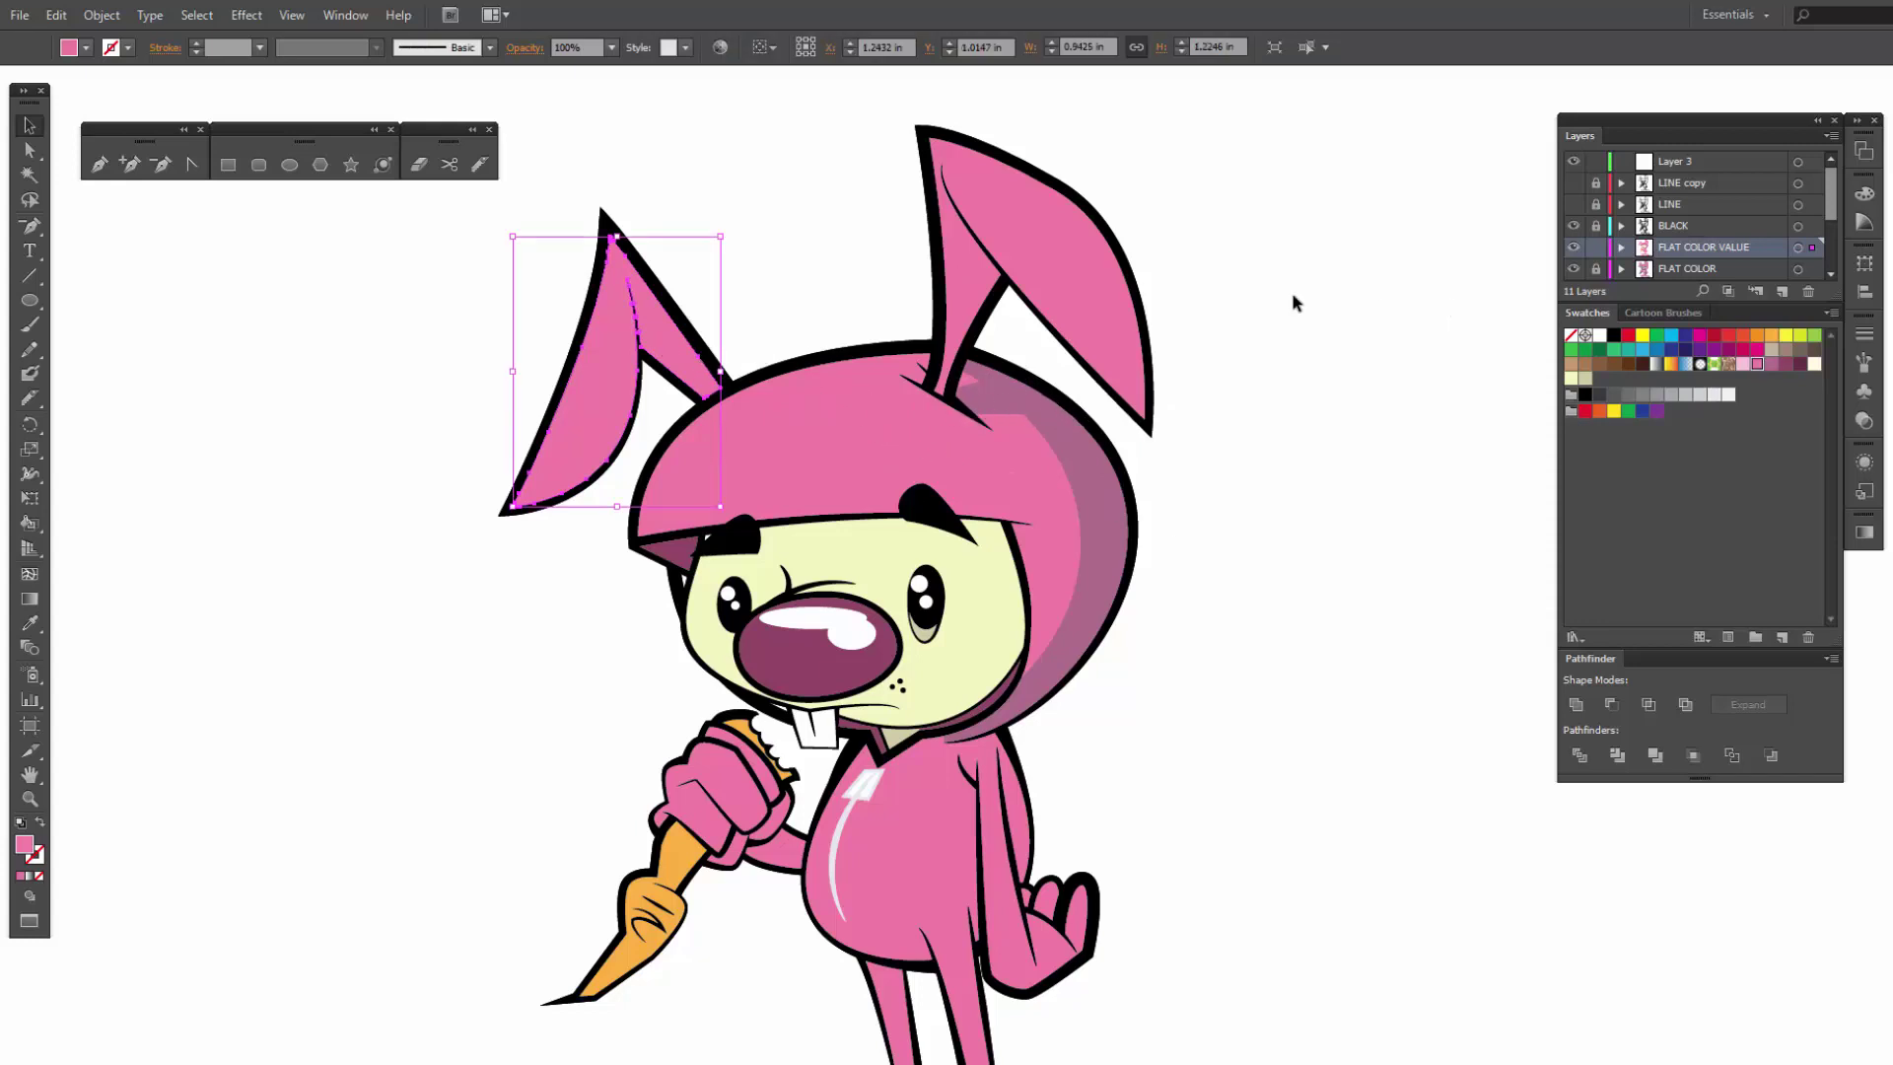
{"action": "left_click", "coordinate": [479, 160]}
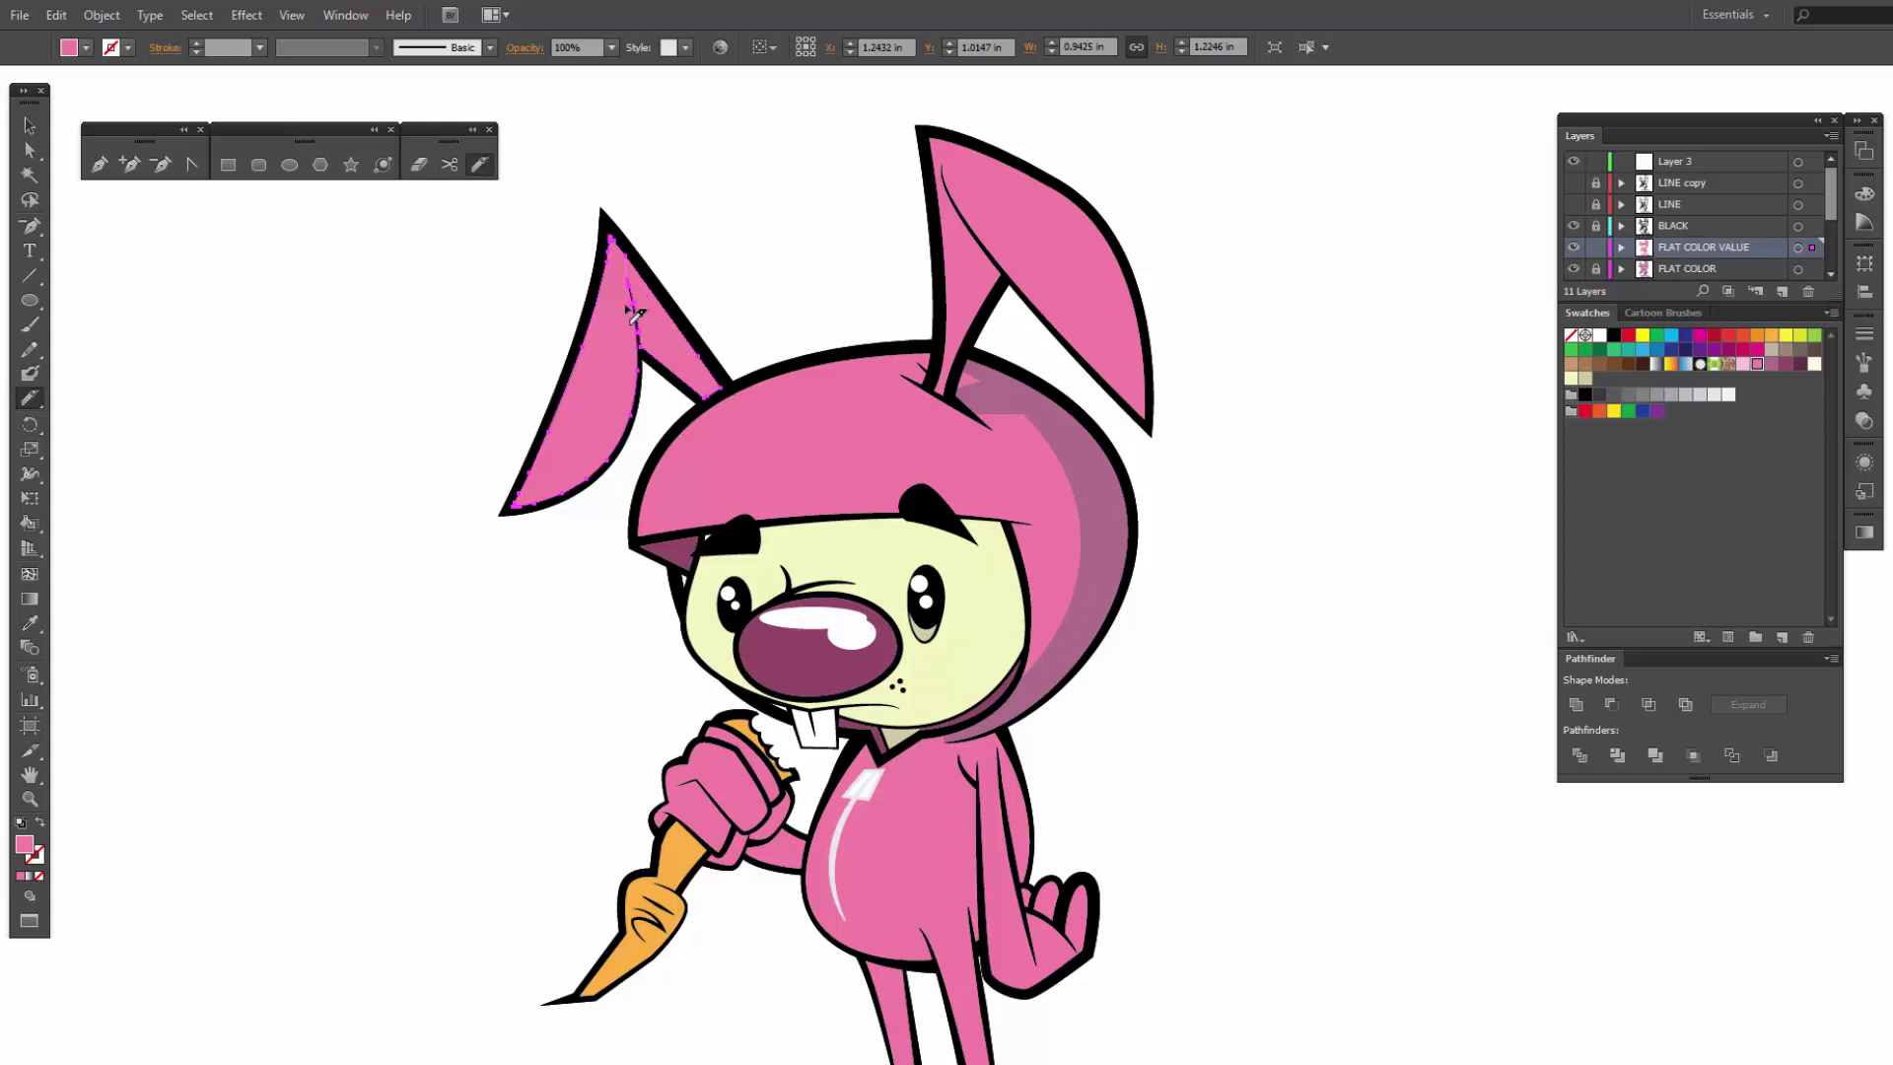
{"action": "left_click_drag", "start_coordinate": [652, 326], "coordinate": [687, 409]}
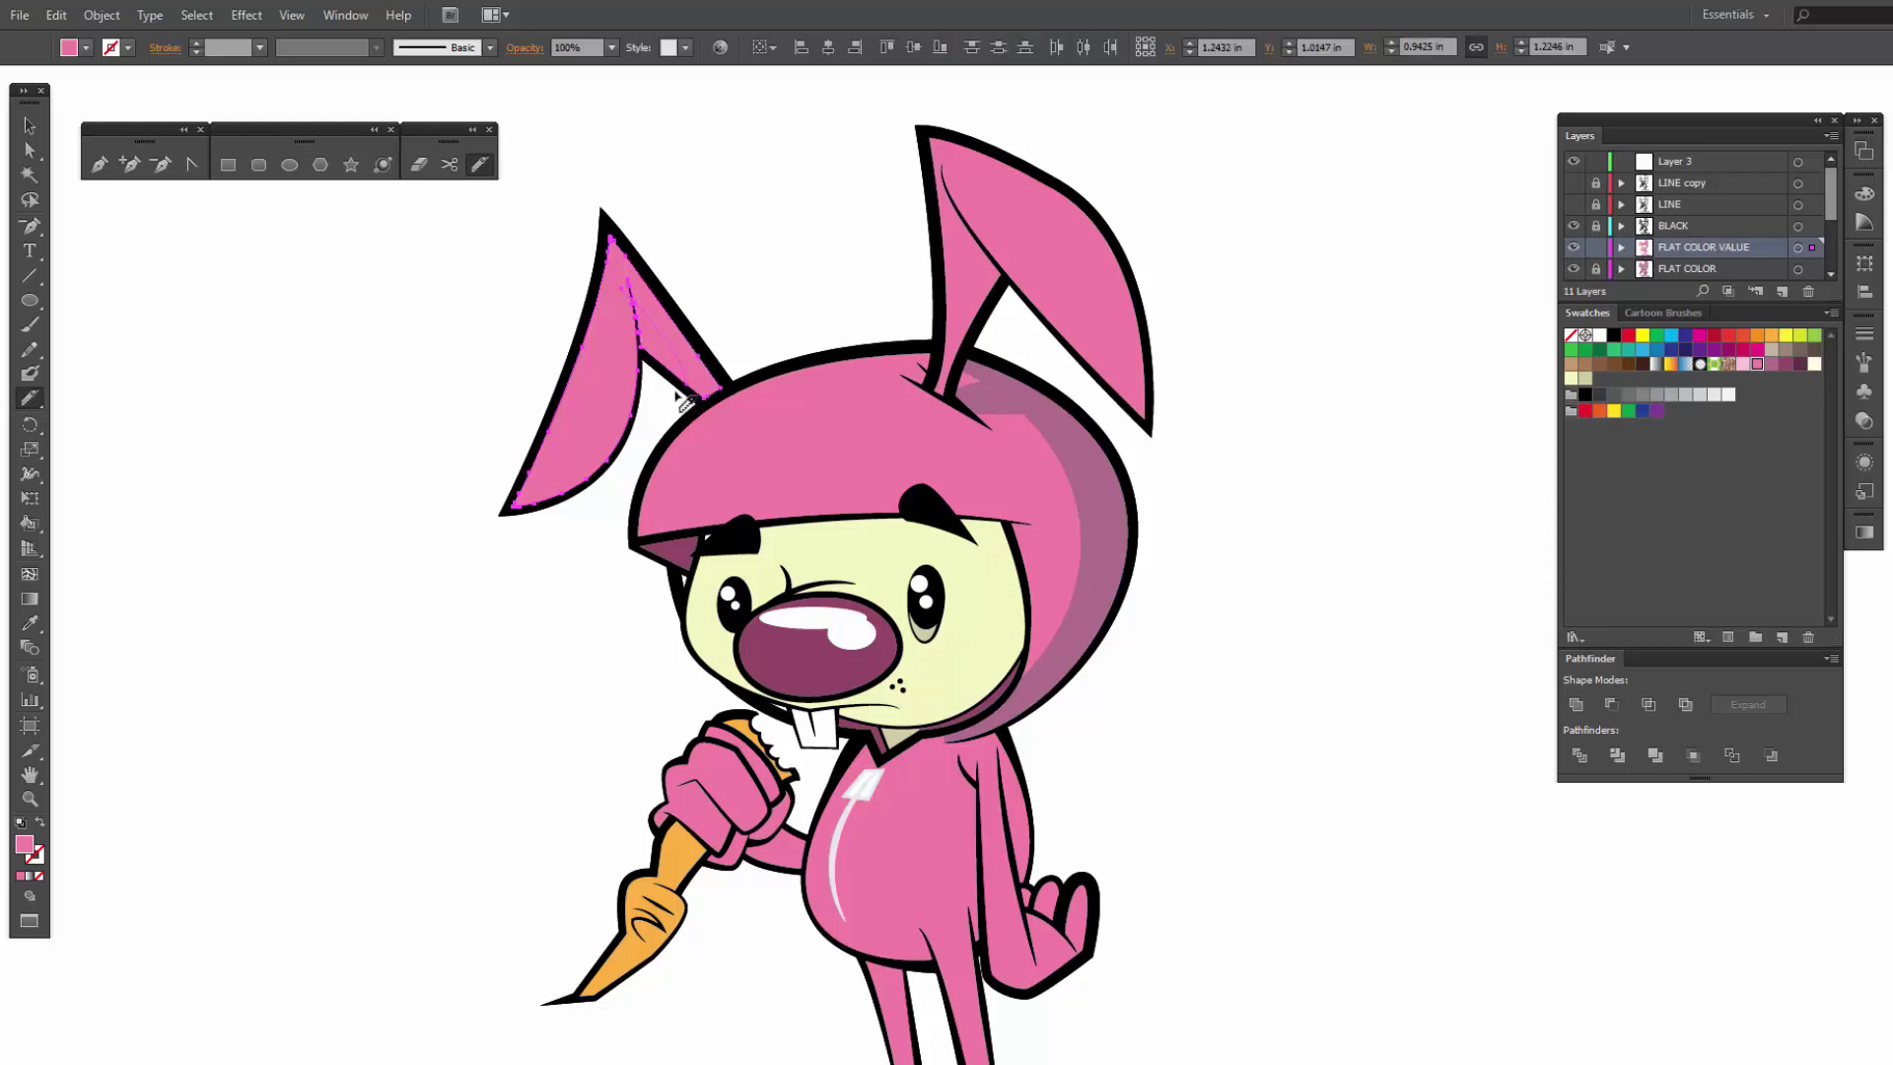
{"action": "key", "text": "v"}
{"action": "left_click", "coordinate": [670, 387]}
{"action": "left_click", "coordinate": [669, 388]}
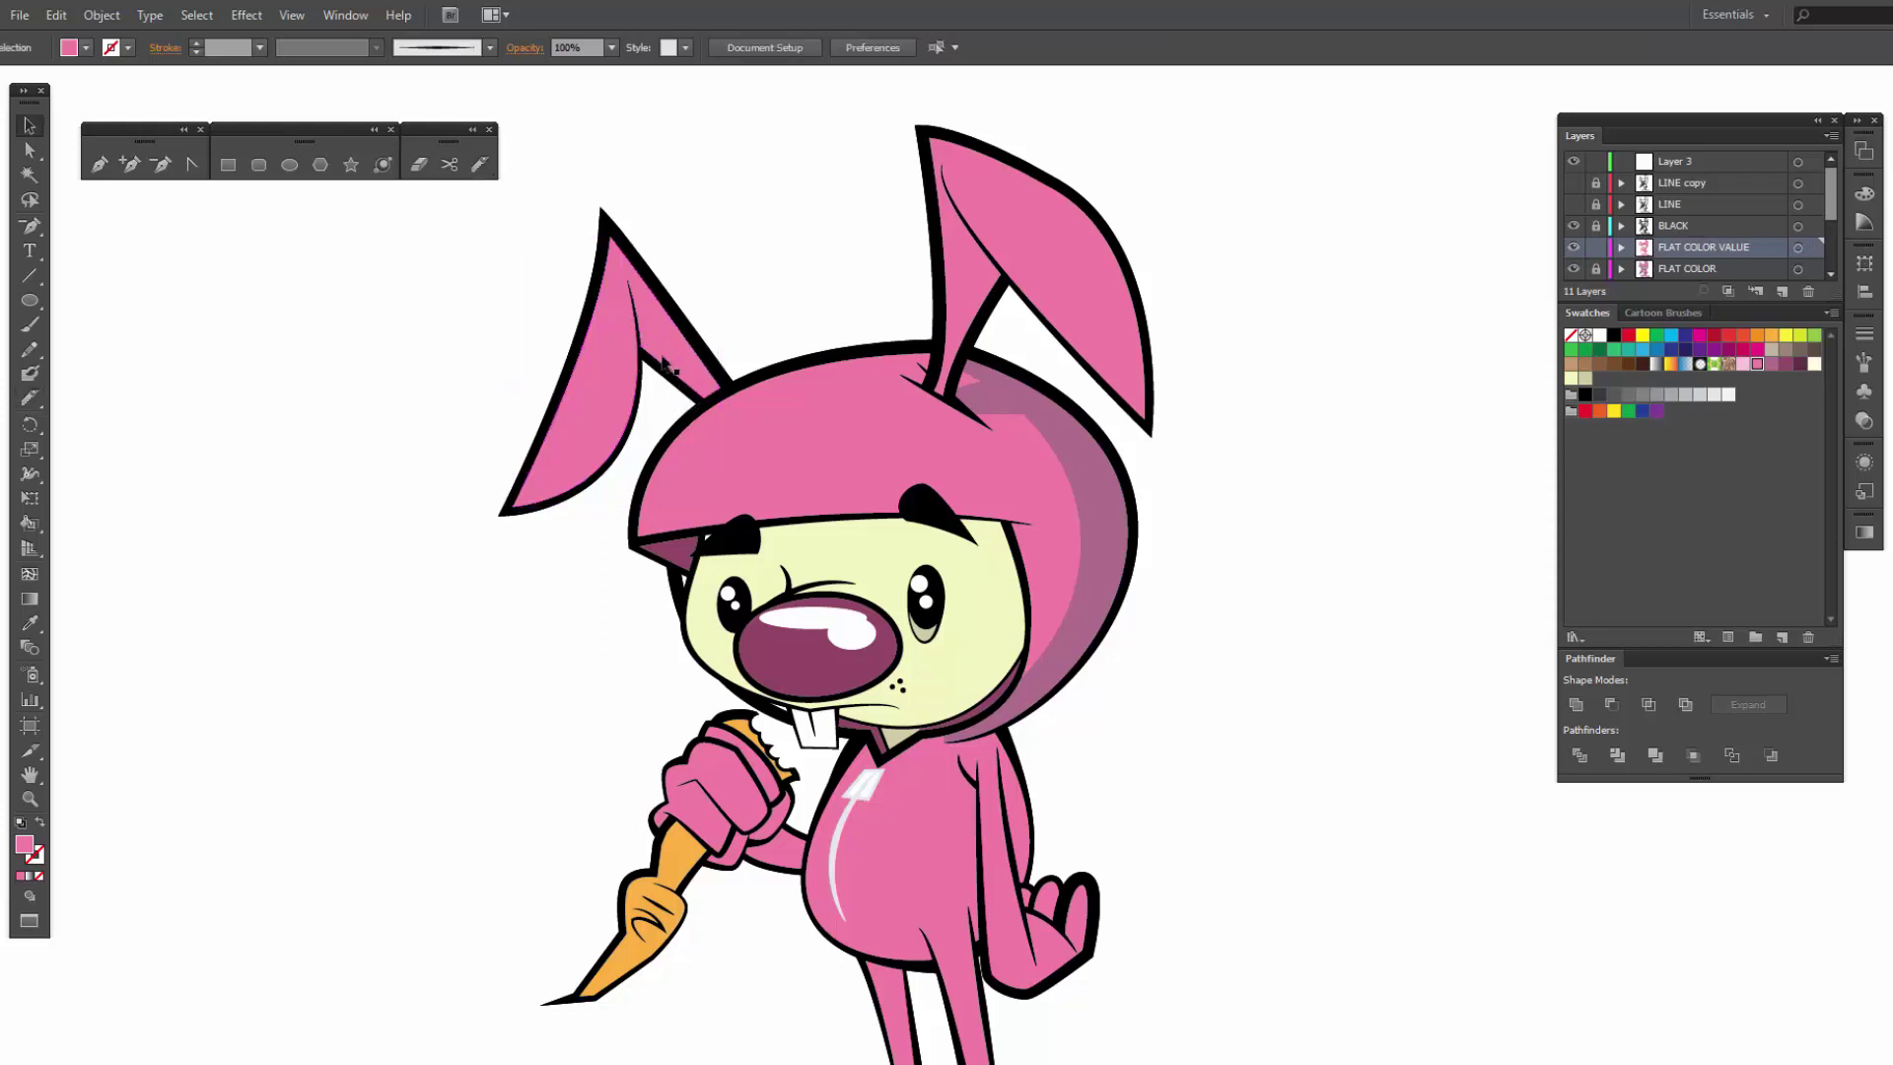
{"action": "left_click", "coordinate": [1770, 365]}
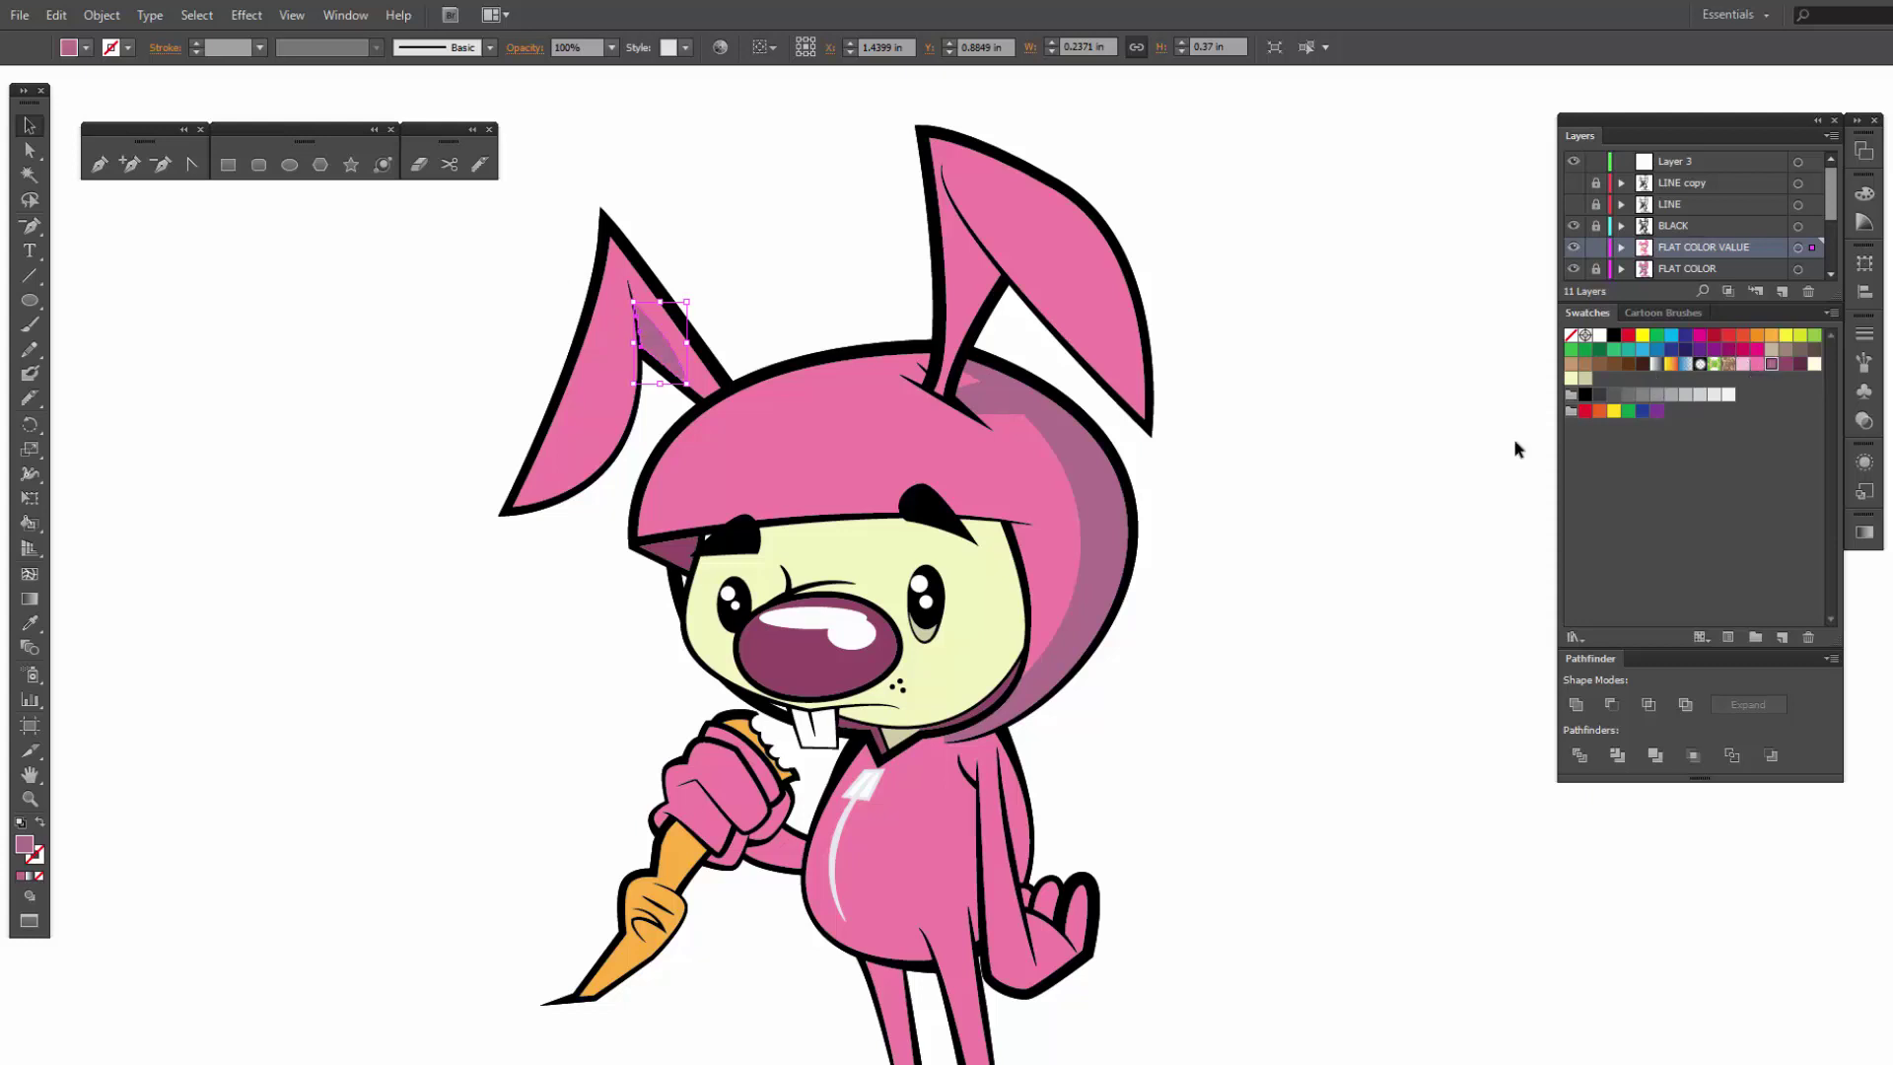
{"action": "left_click", "coordinate": [1400, 480]}
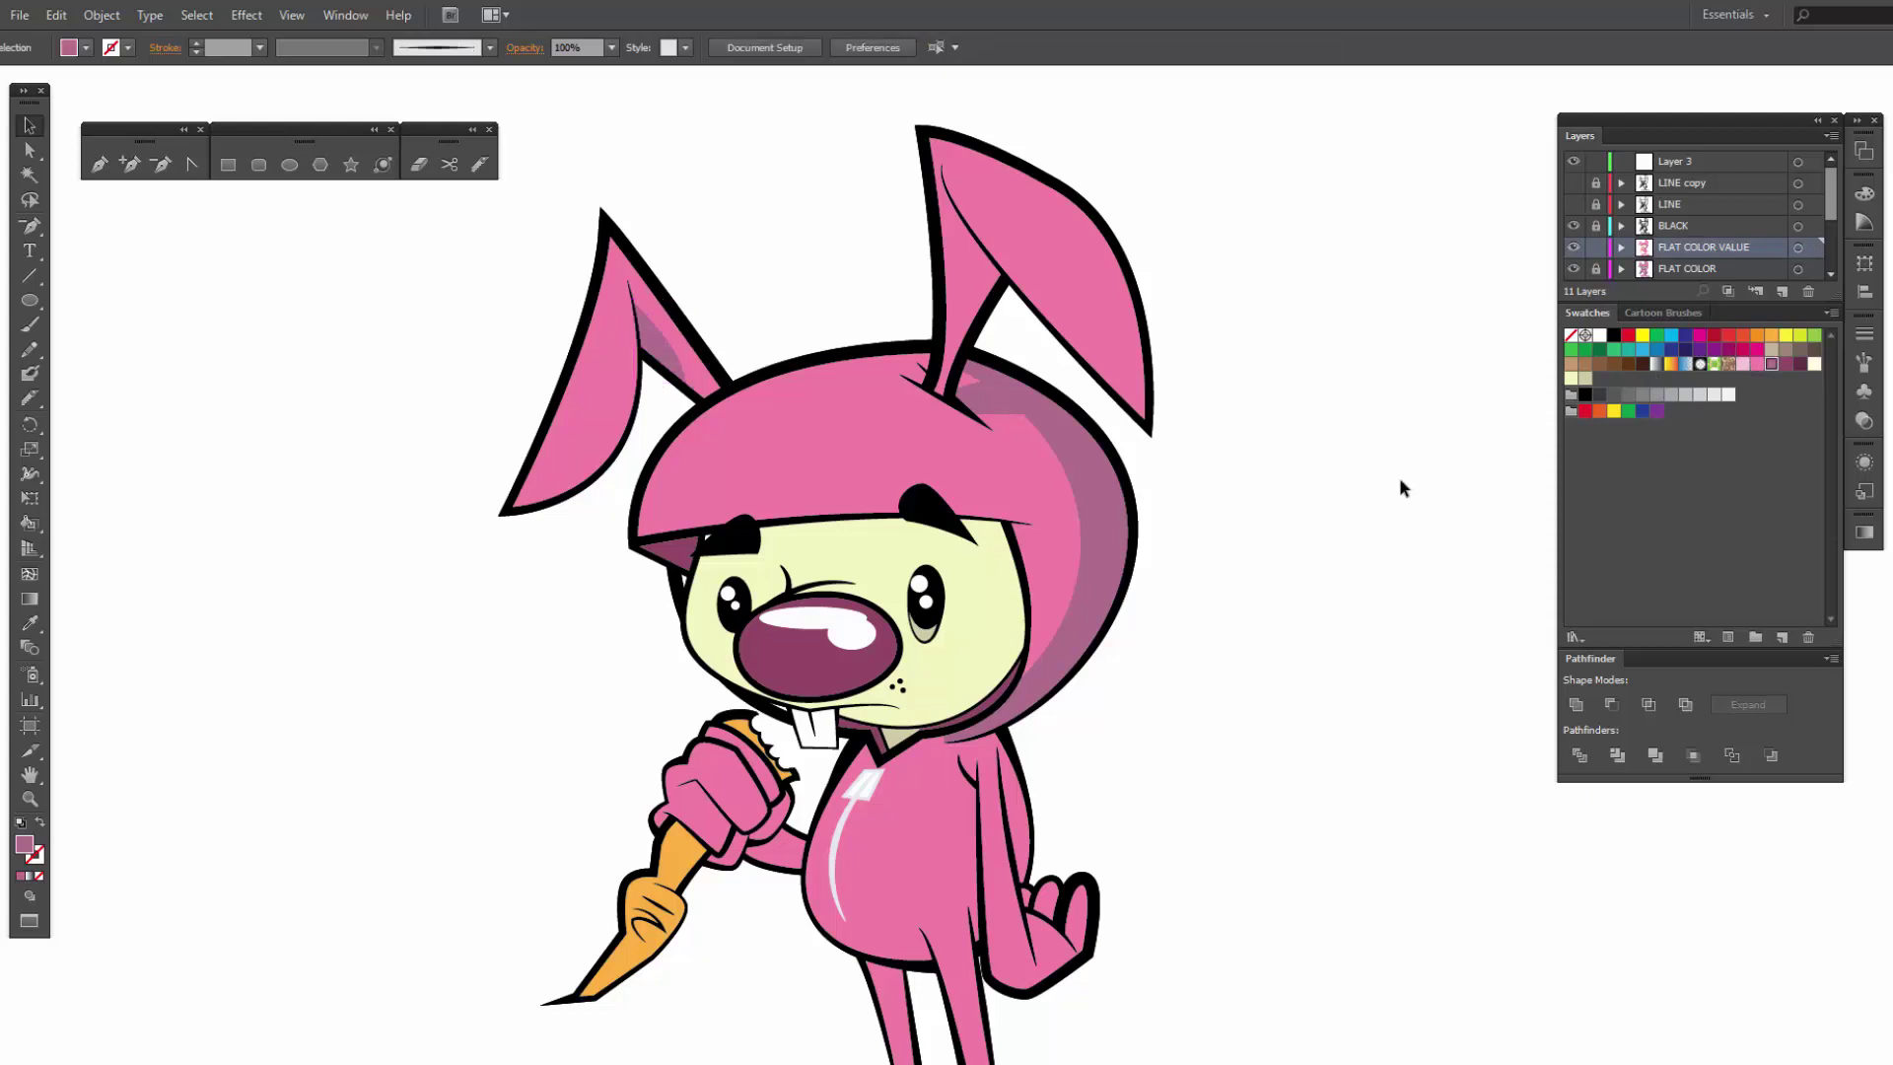
Step: Cut the right ear's inner stem lengthwise with the Knife tool and fill its right-hand part with the mauve swatch
{"action": "left_click", "coordinate": [967, 288]}
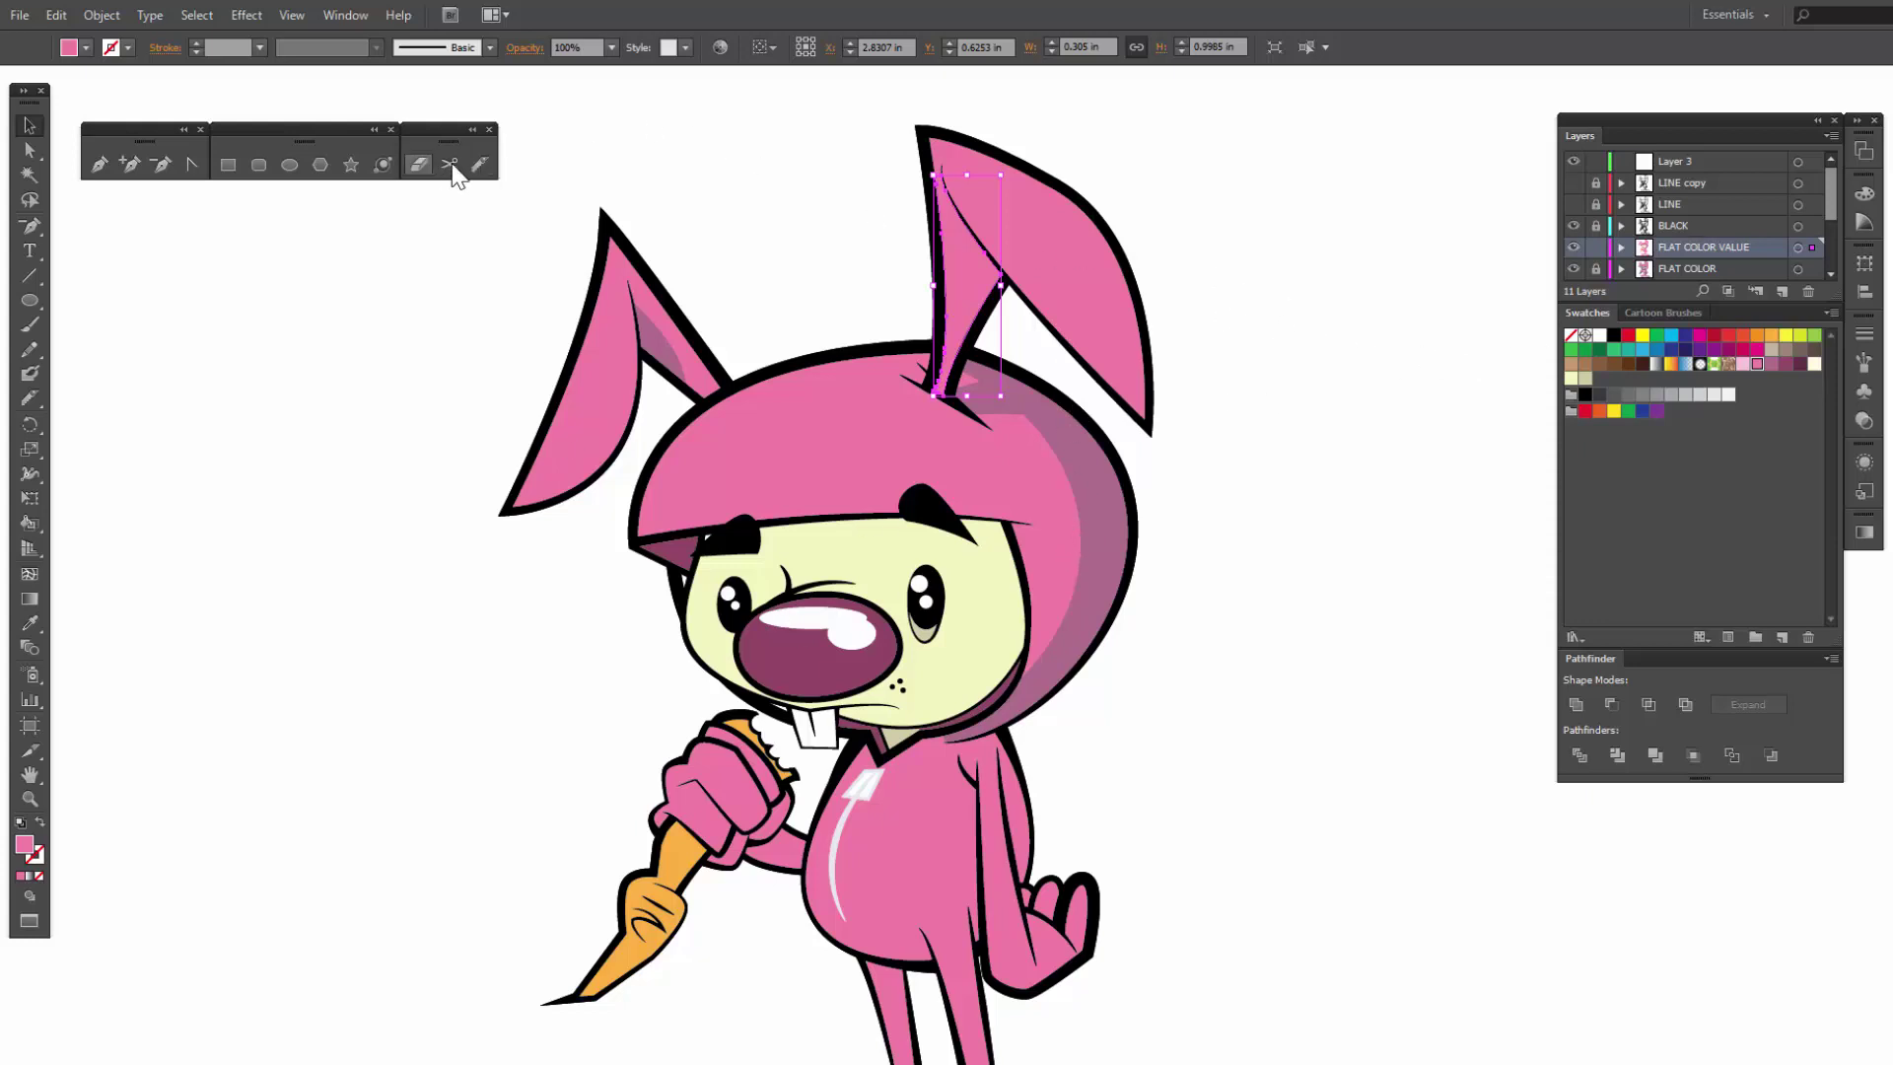
{"action": "left_click", "coordinate": [480, 164]}
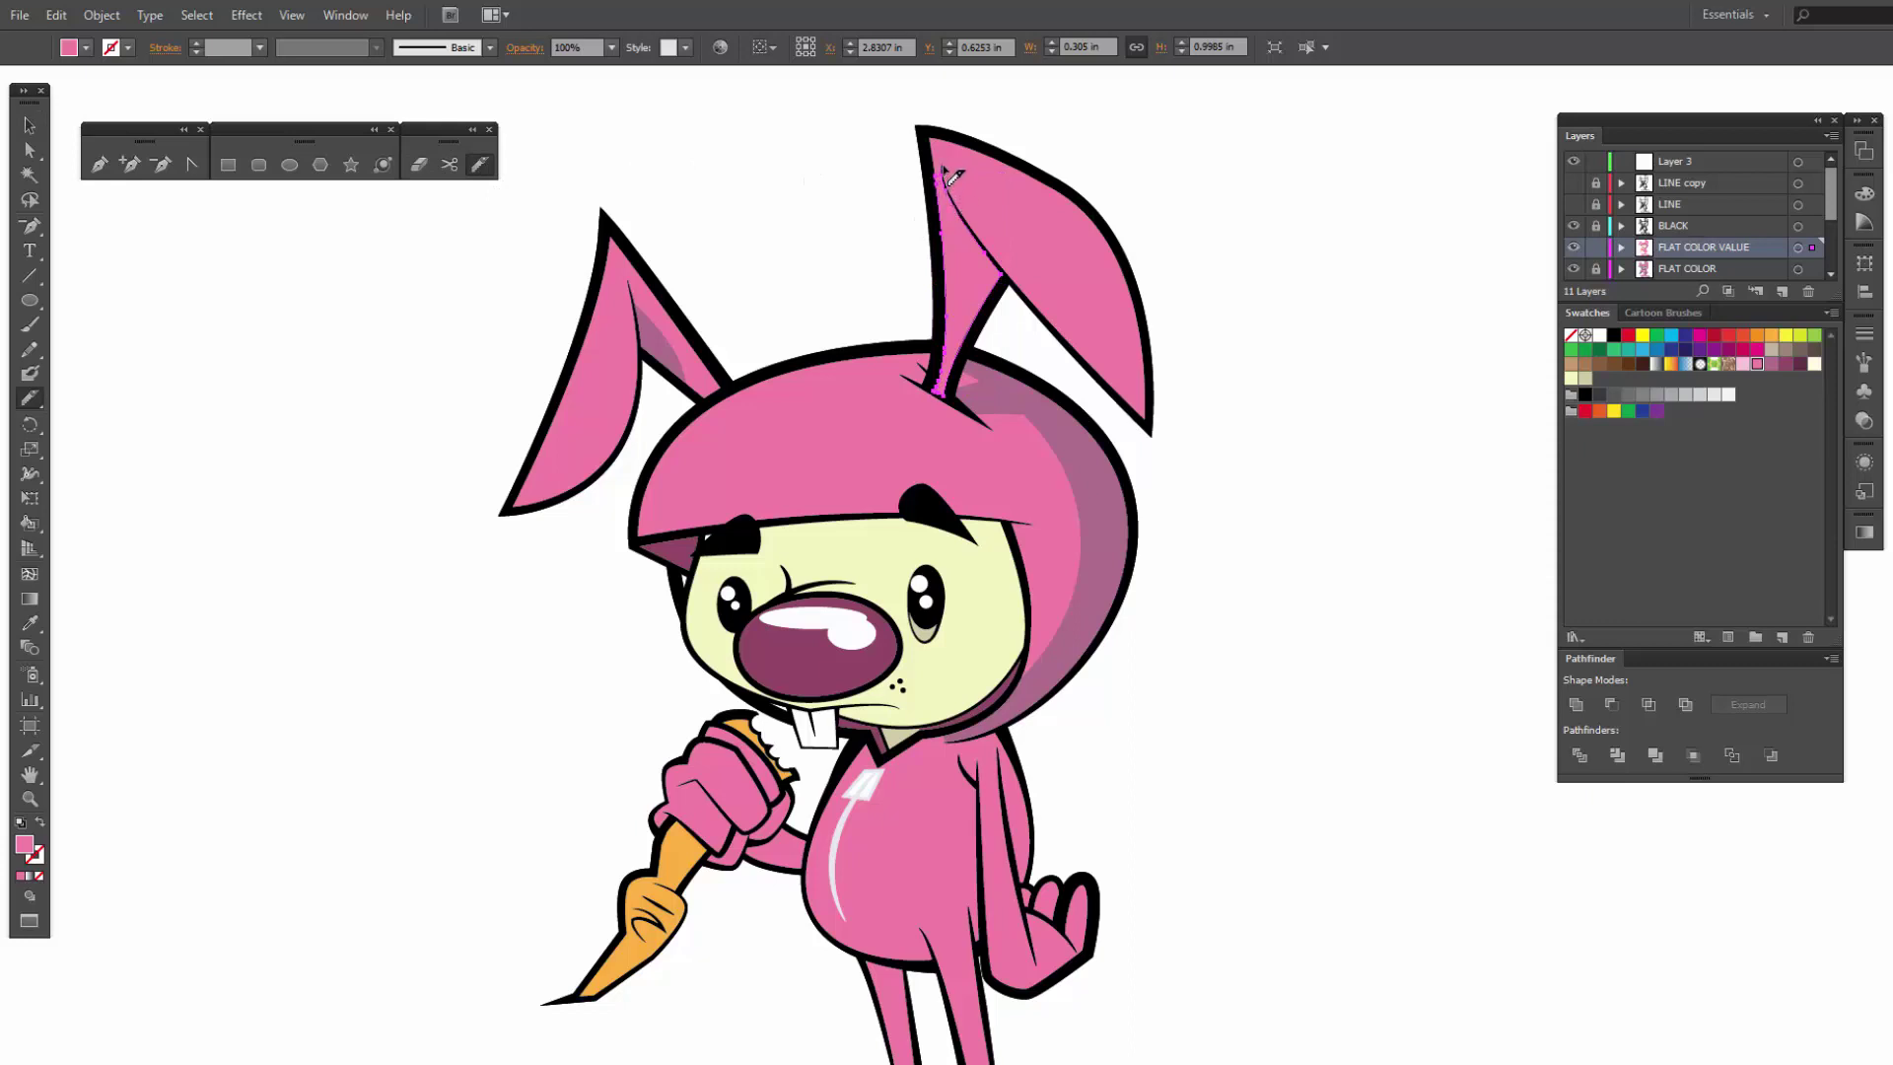
{"action": "left_click_drag", "start_coordinate": [956, 175], "coordinate": [1005, 373]}
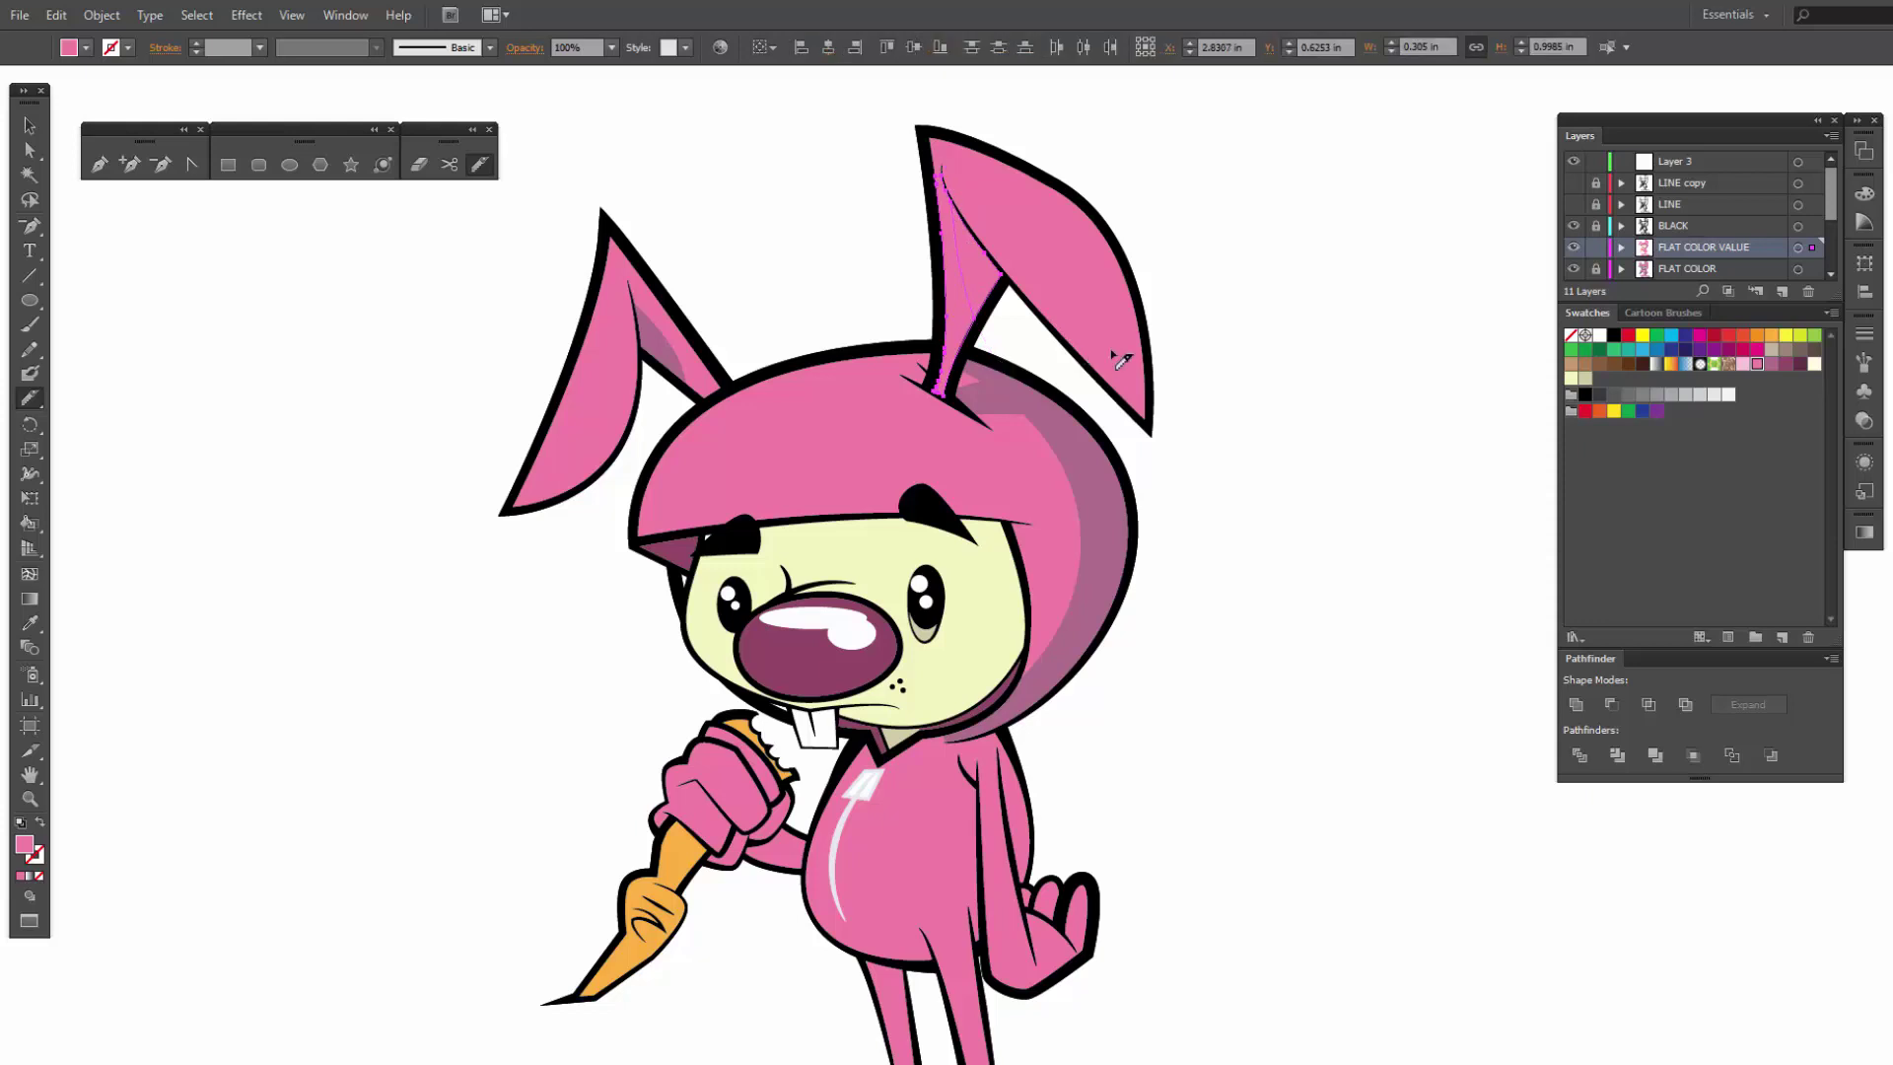
{"action": "key", "text": "v"}
{"action": "left_click", "coordinate": [1278, 365]}
{"action": "left_click", "coordinate": [979, 283]}
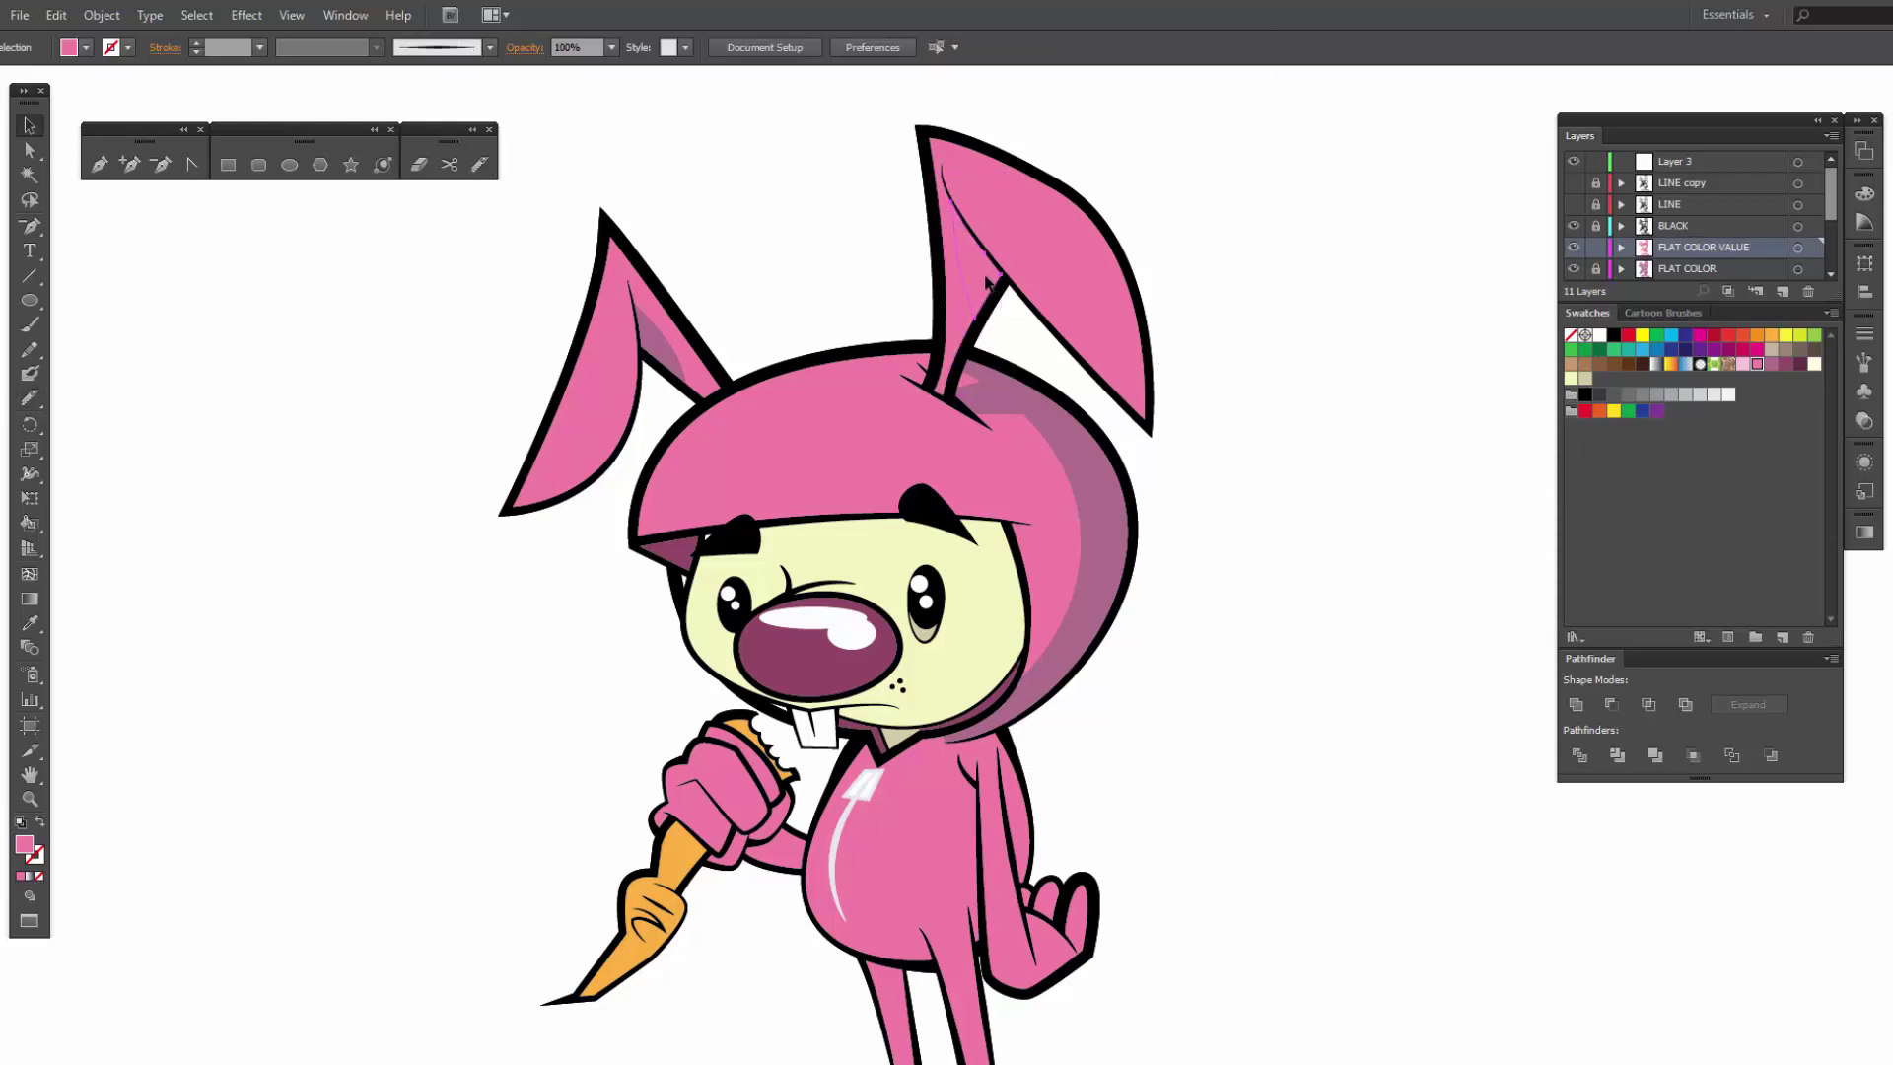
{"action": "left_click", "coordinate": [1543, 451]}
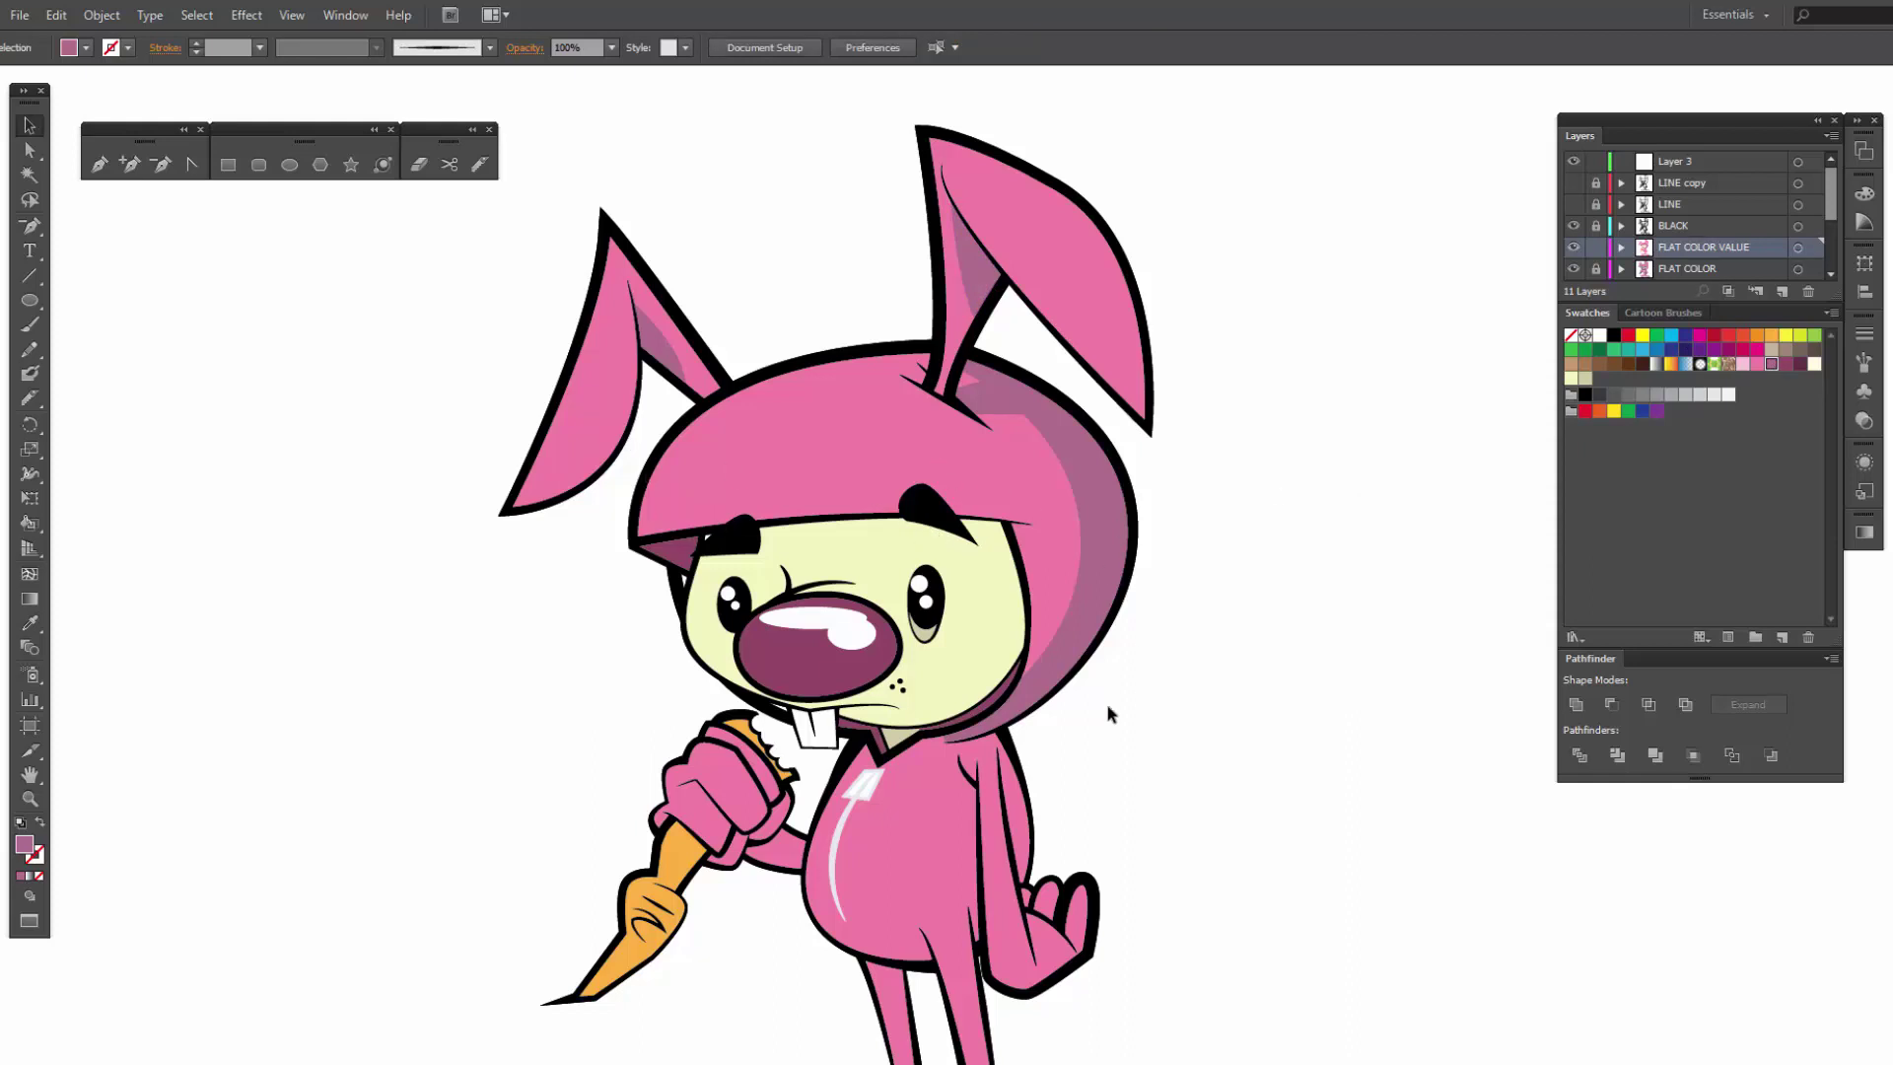
Step: Cut the cream face shape with the Knife tool along one curve below the hood's edge and another down its right side
{"action": "left_click", "coordinate": [991, 625]}
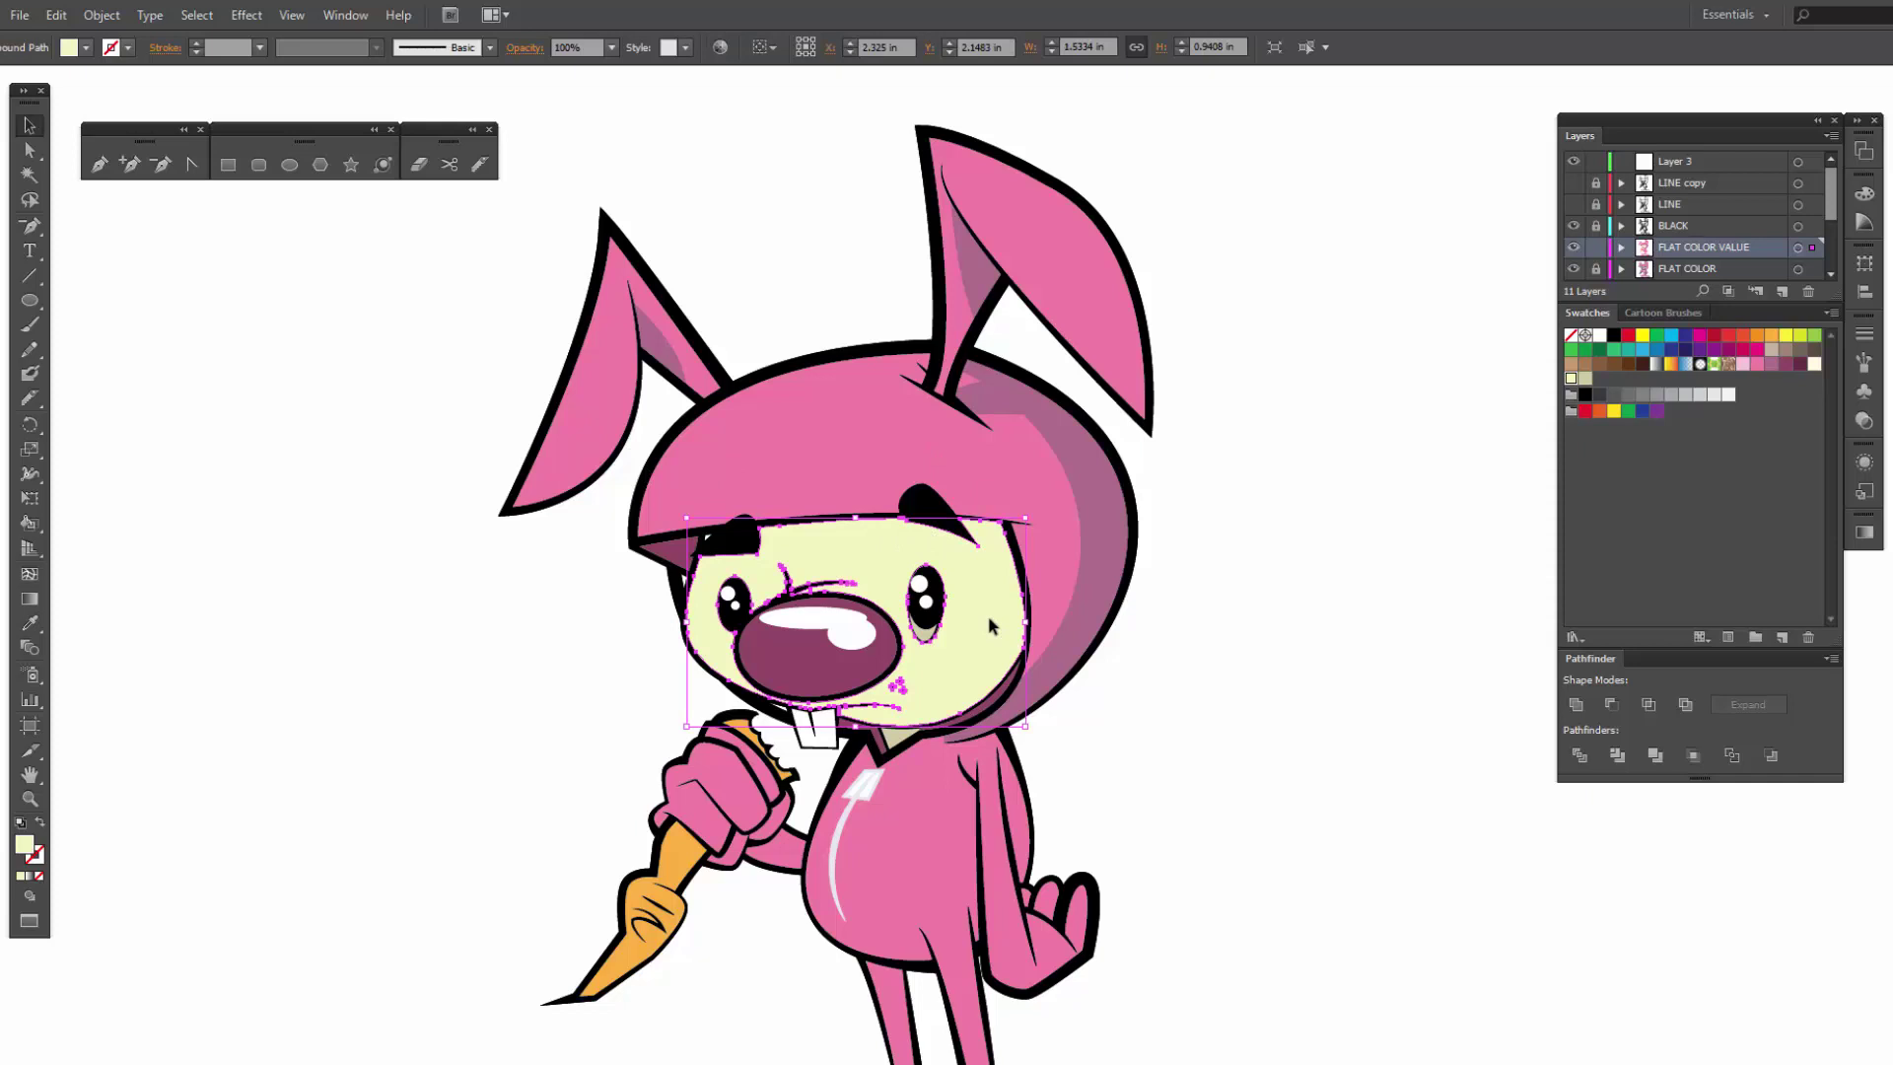
{"action": "left_click", "coordinate": [479, 165]}
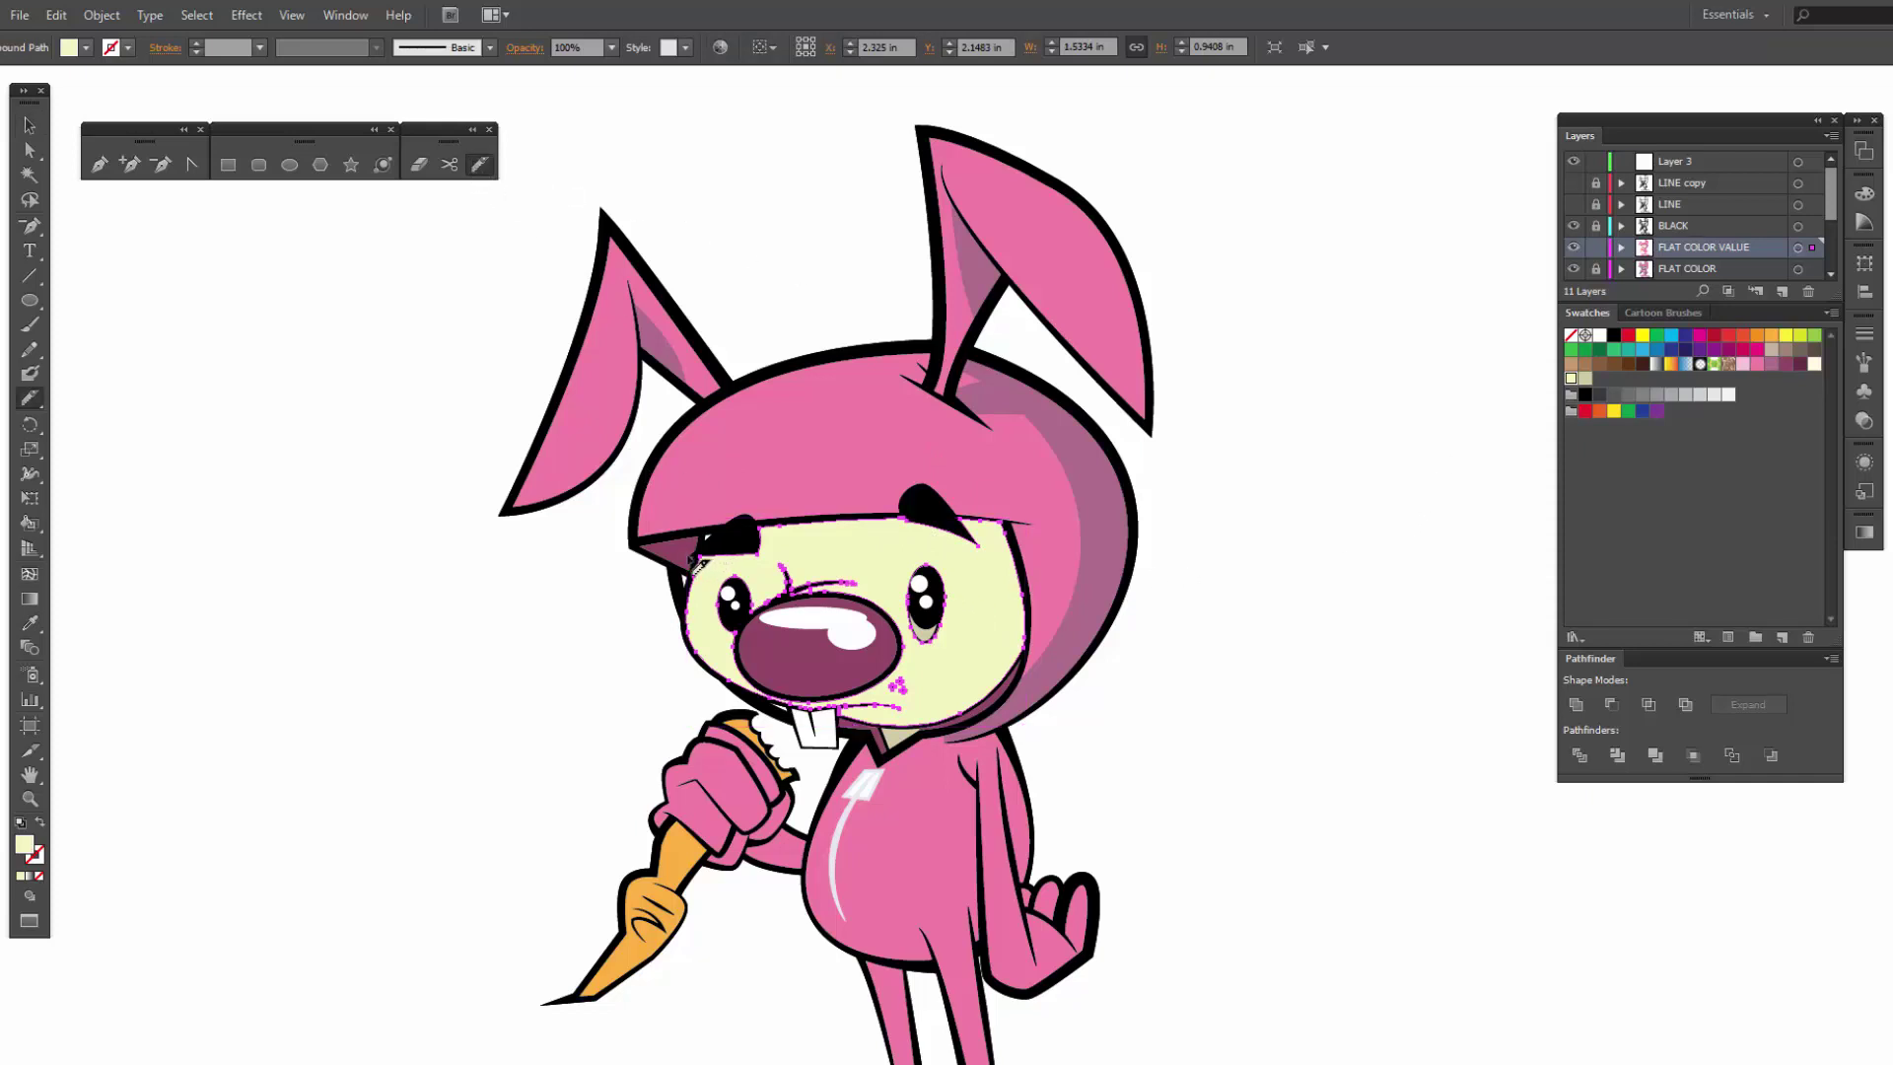
{"action": "mouse_move", "coordinate": [681, 559]}
{"action": "left_mouse_down"}
{"action": "mouse_move", "coordinate": [929, 536]}
{"action": "mouse_move", "coordinate": [1035, 559]}
{"action": "left_mouse_up"}
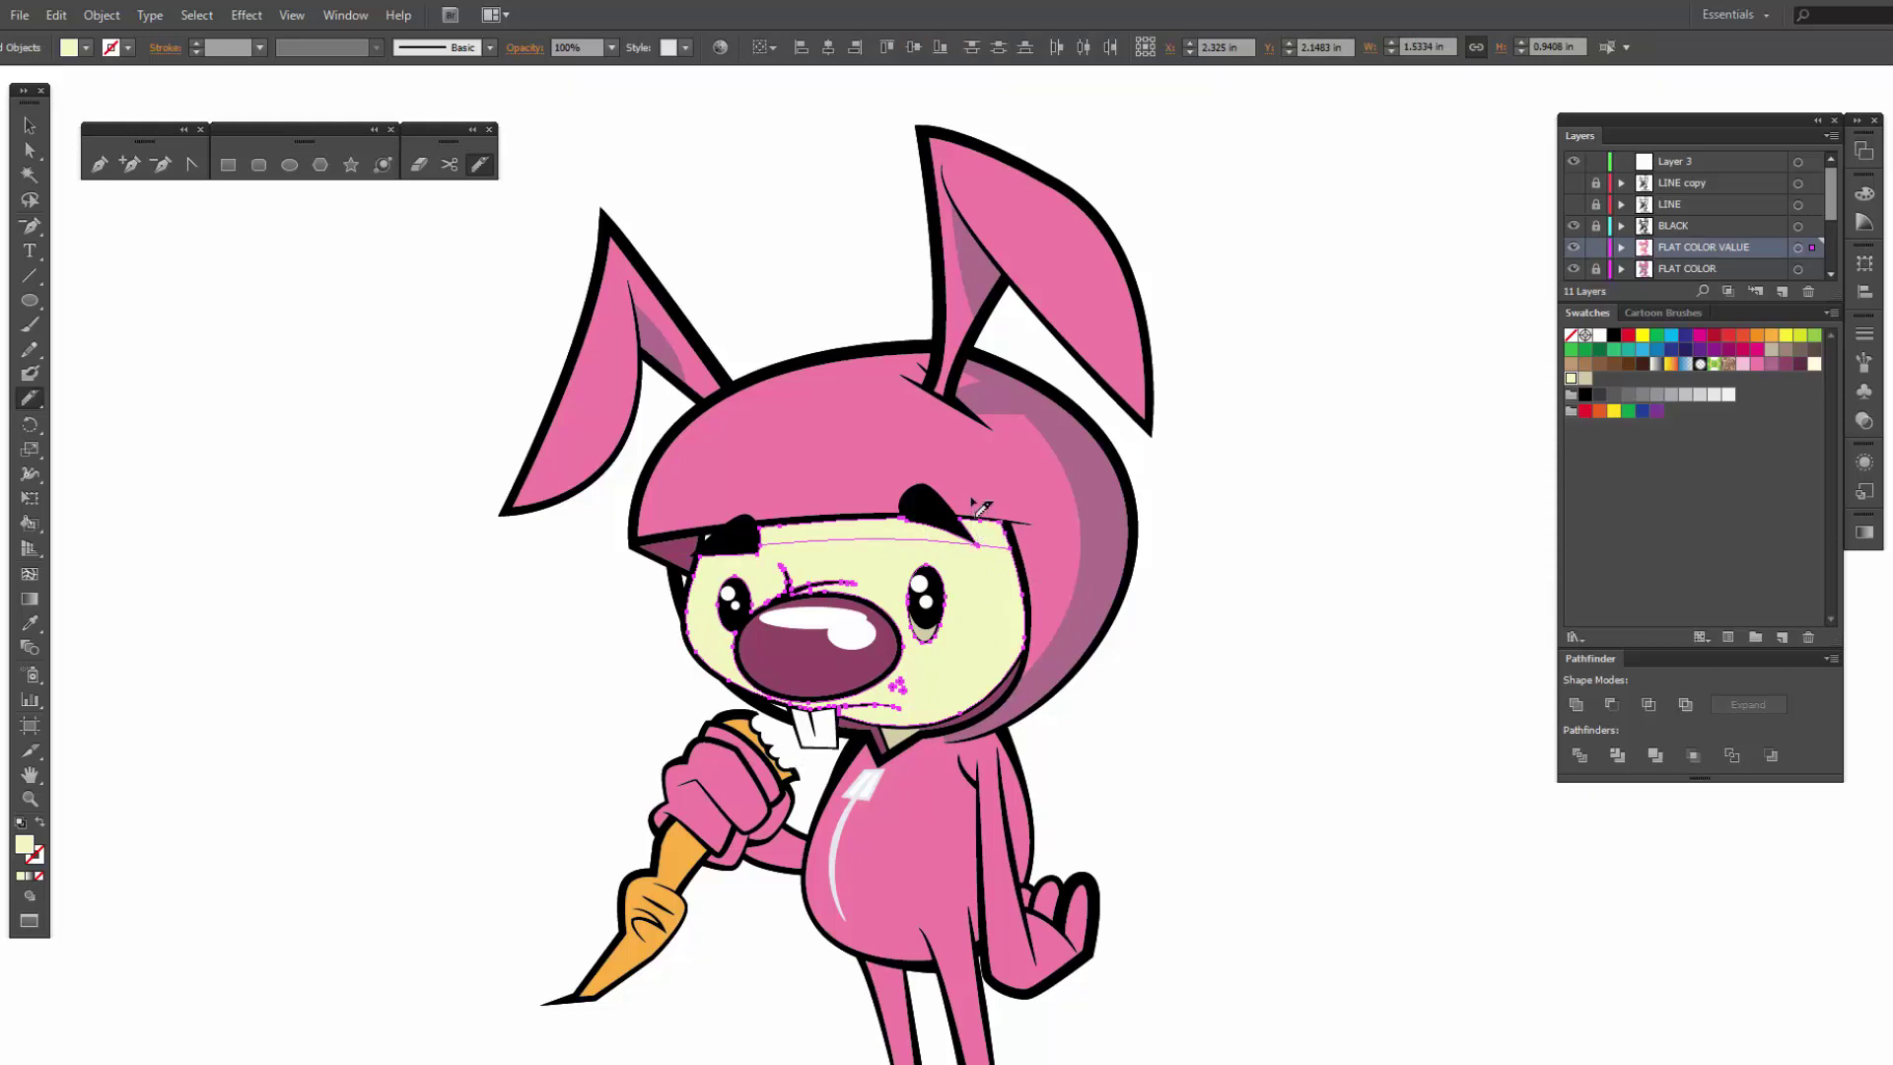
{"action": "mouse_move", "coordinate": [971, 498]}
{"action": "left_mouse_down"}
{"action": "mouse_move", "coordinate": [992, 652]}
{"action": "mouse_move", "coordinate": [949, 721]}
{"action": "mouse_move", "coordinate": [862, 737]}
{"action": "left_mouse_up"}
{"action": "key", "text": "v"}
{"action": "left_click", "coordinate": [1200, 694]}
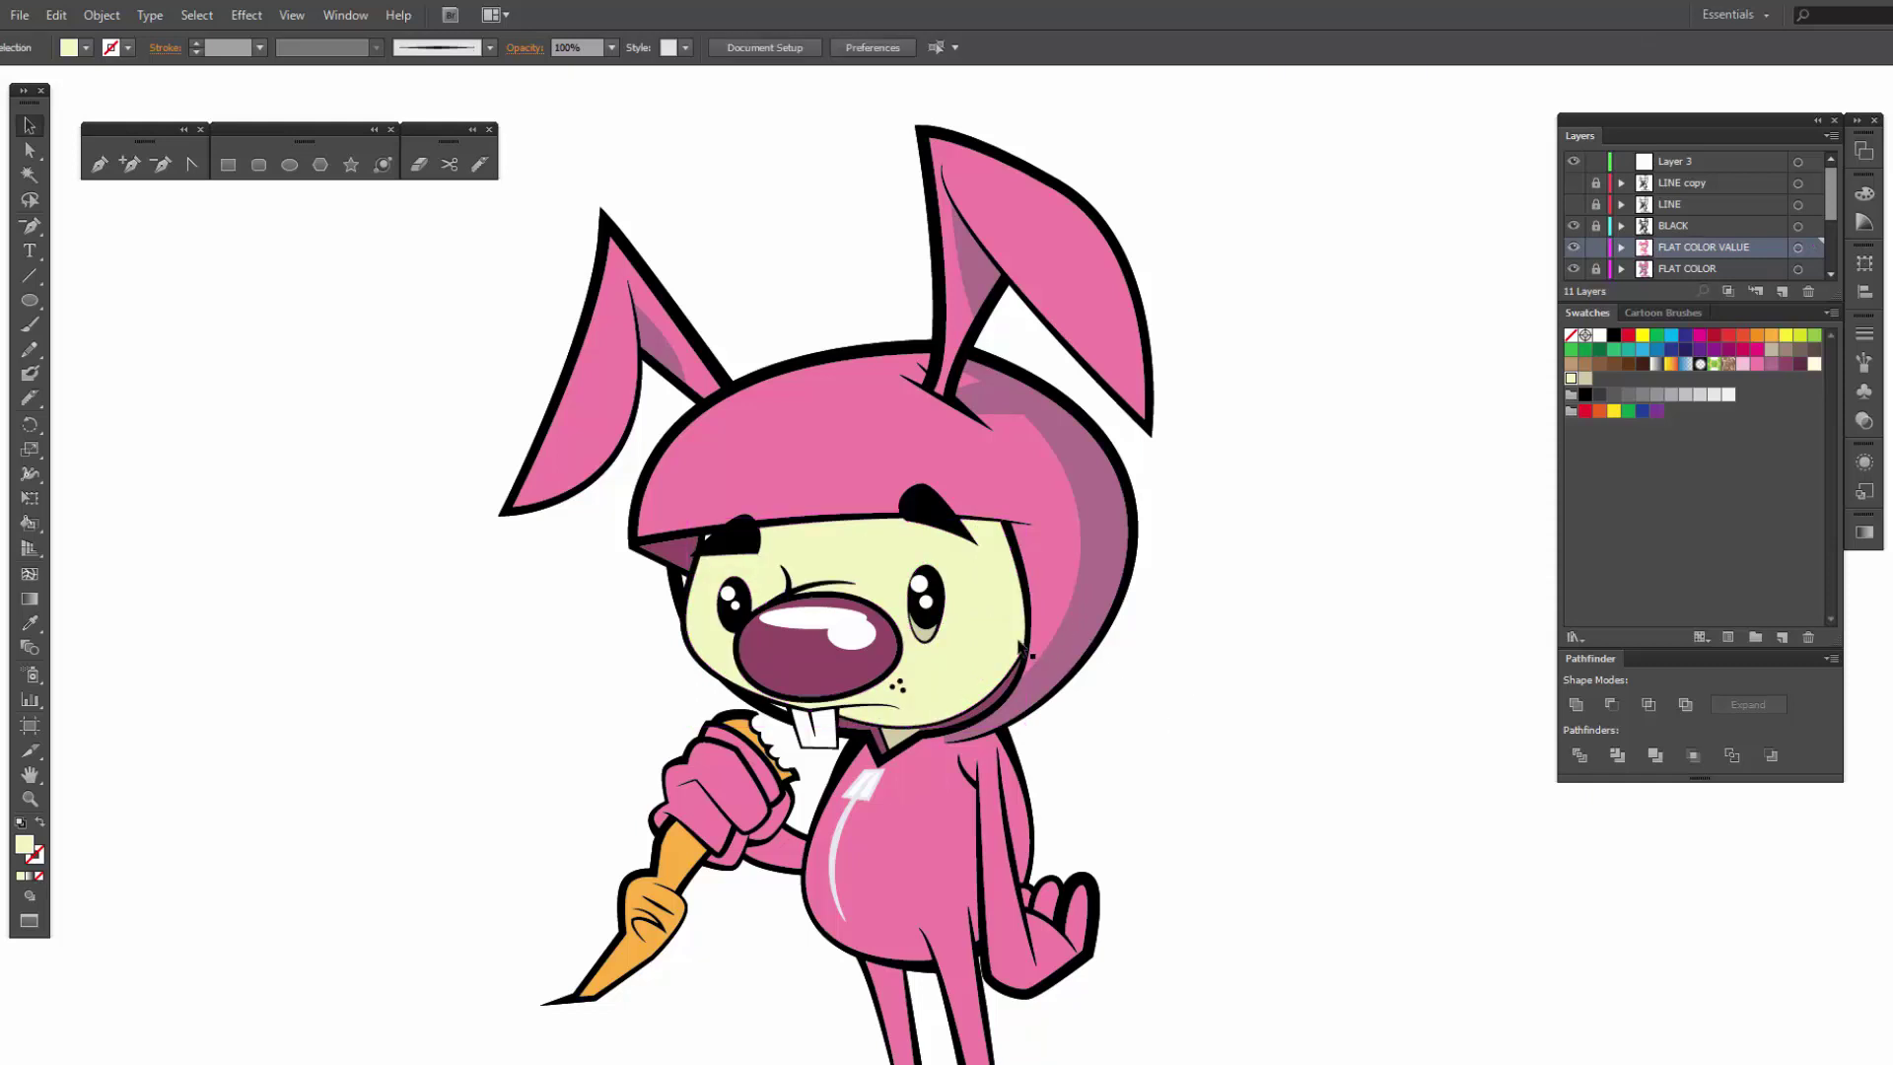
Step: Fill the cut face strips under the hood's edge and along the right side with the C=19 M=13 Y=39 swatch
{"action": "left_click", "coordinate": [1021, 648]}
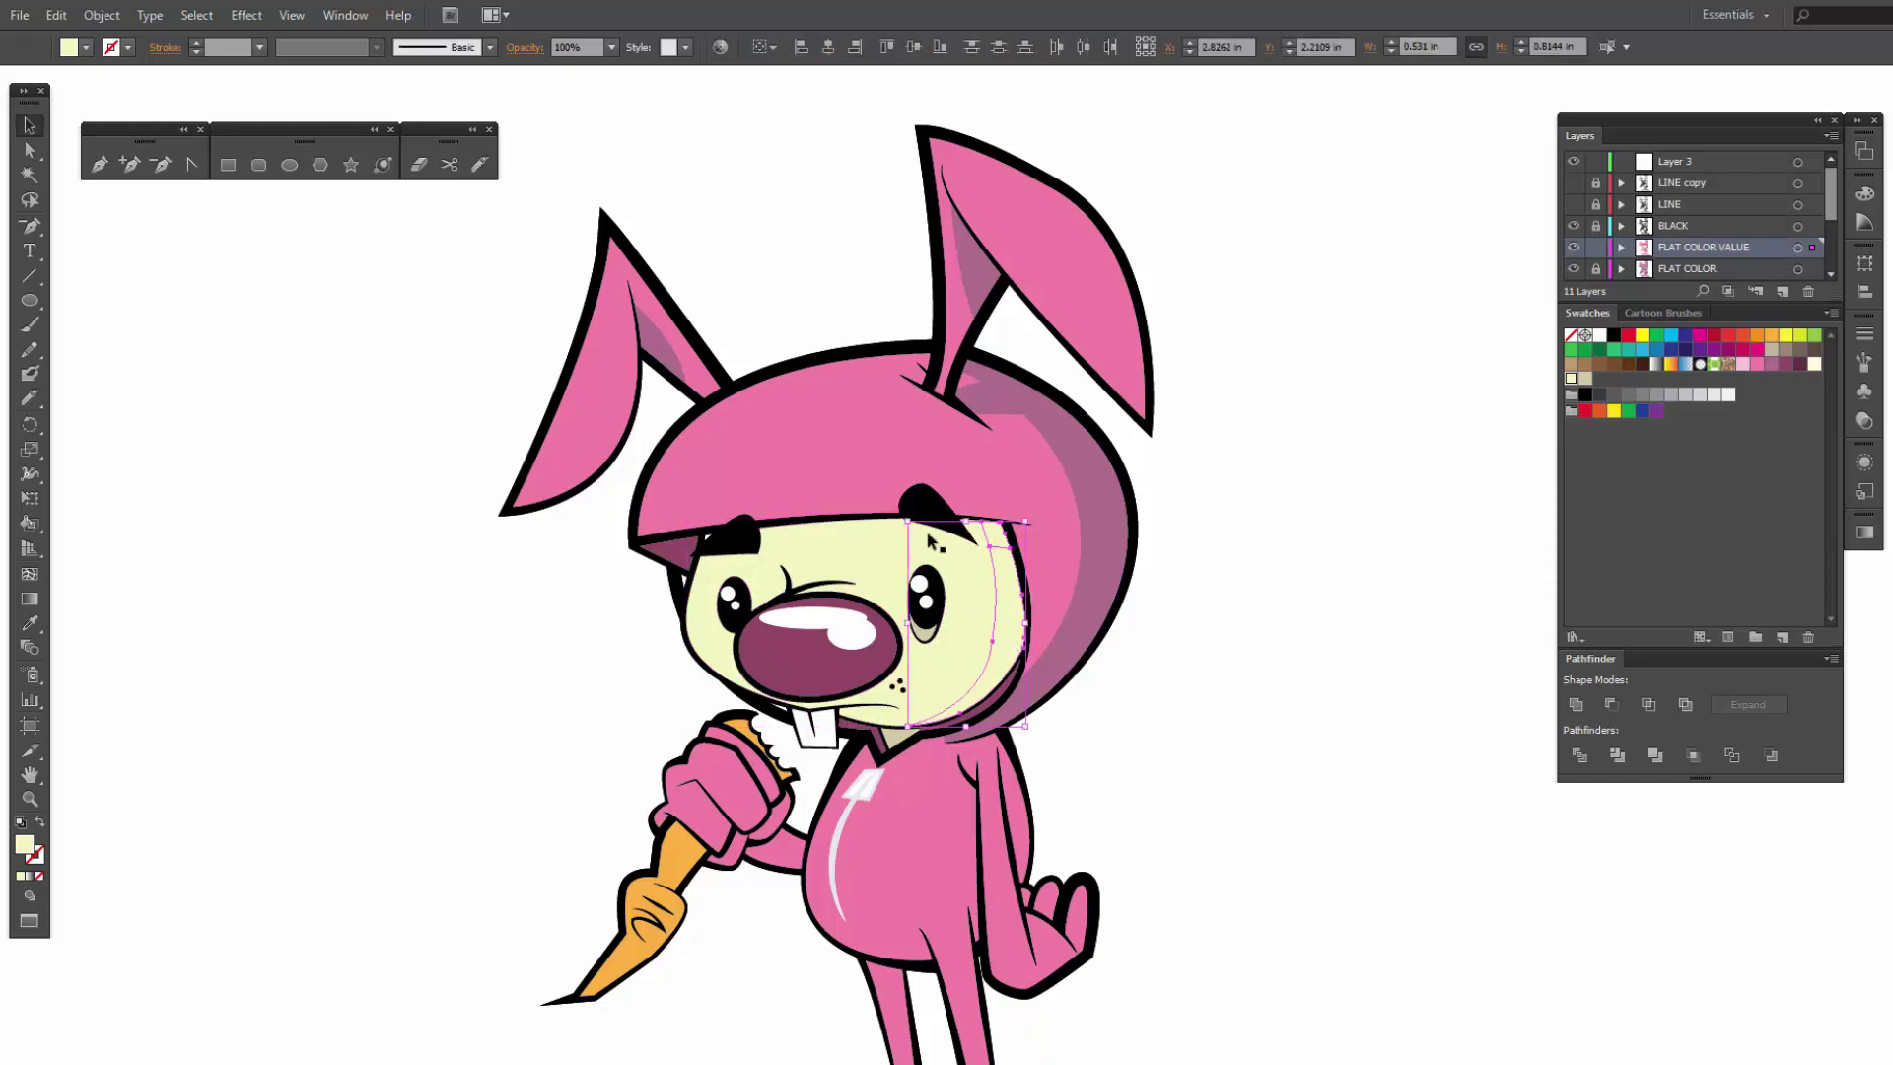
{"action": "left_click", "coordinate": [891, 538], "text": "shift"}
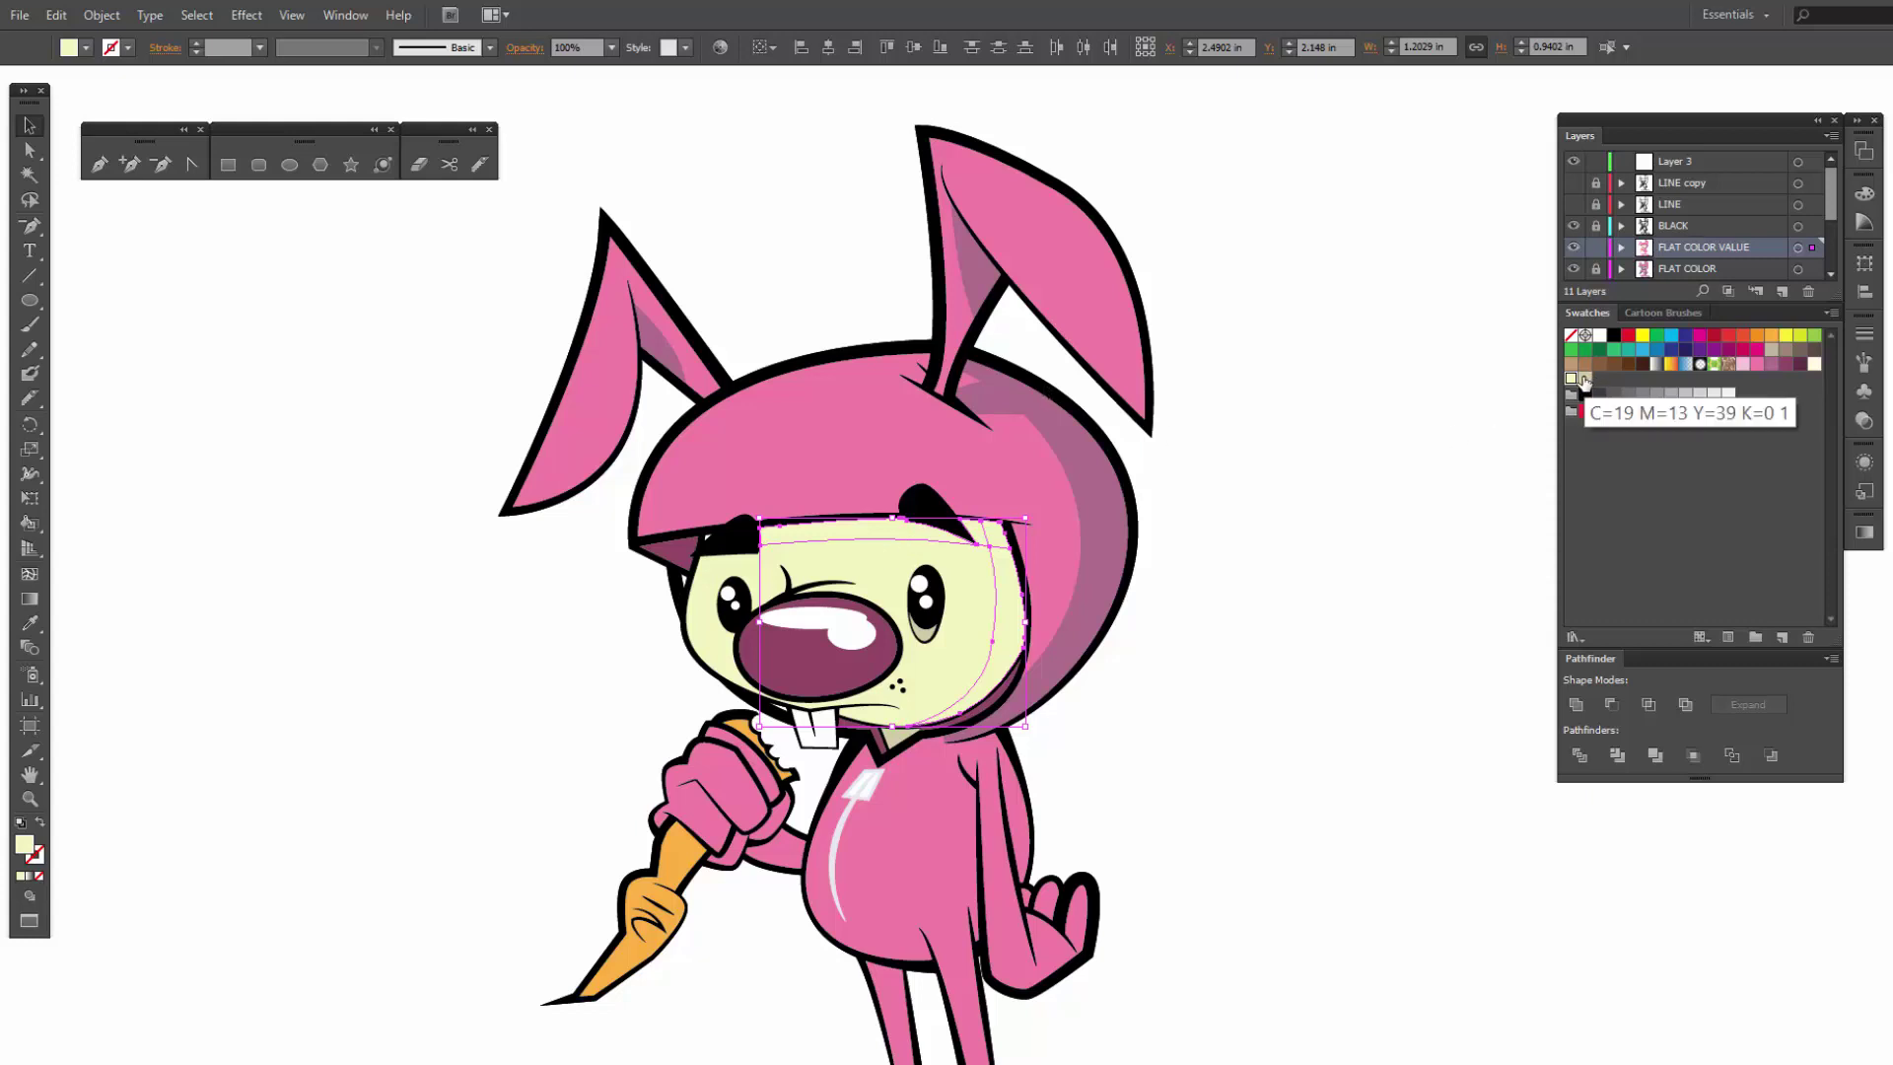
{"action": "left_click", "coordinate": [1585, 379]}
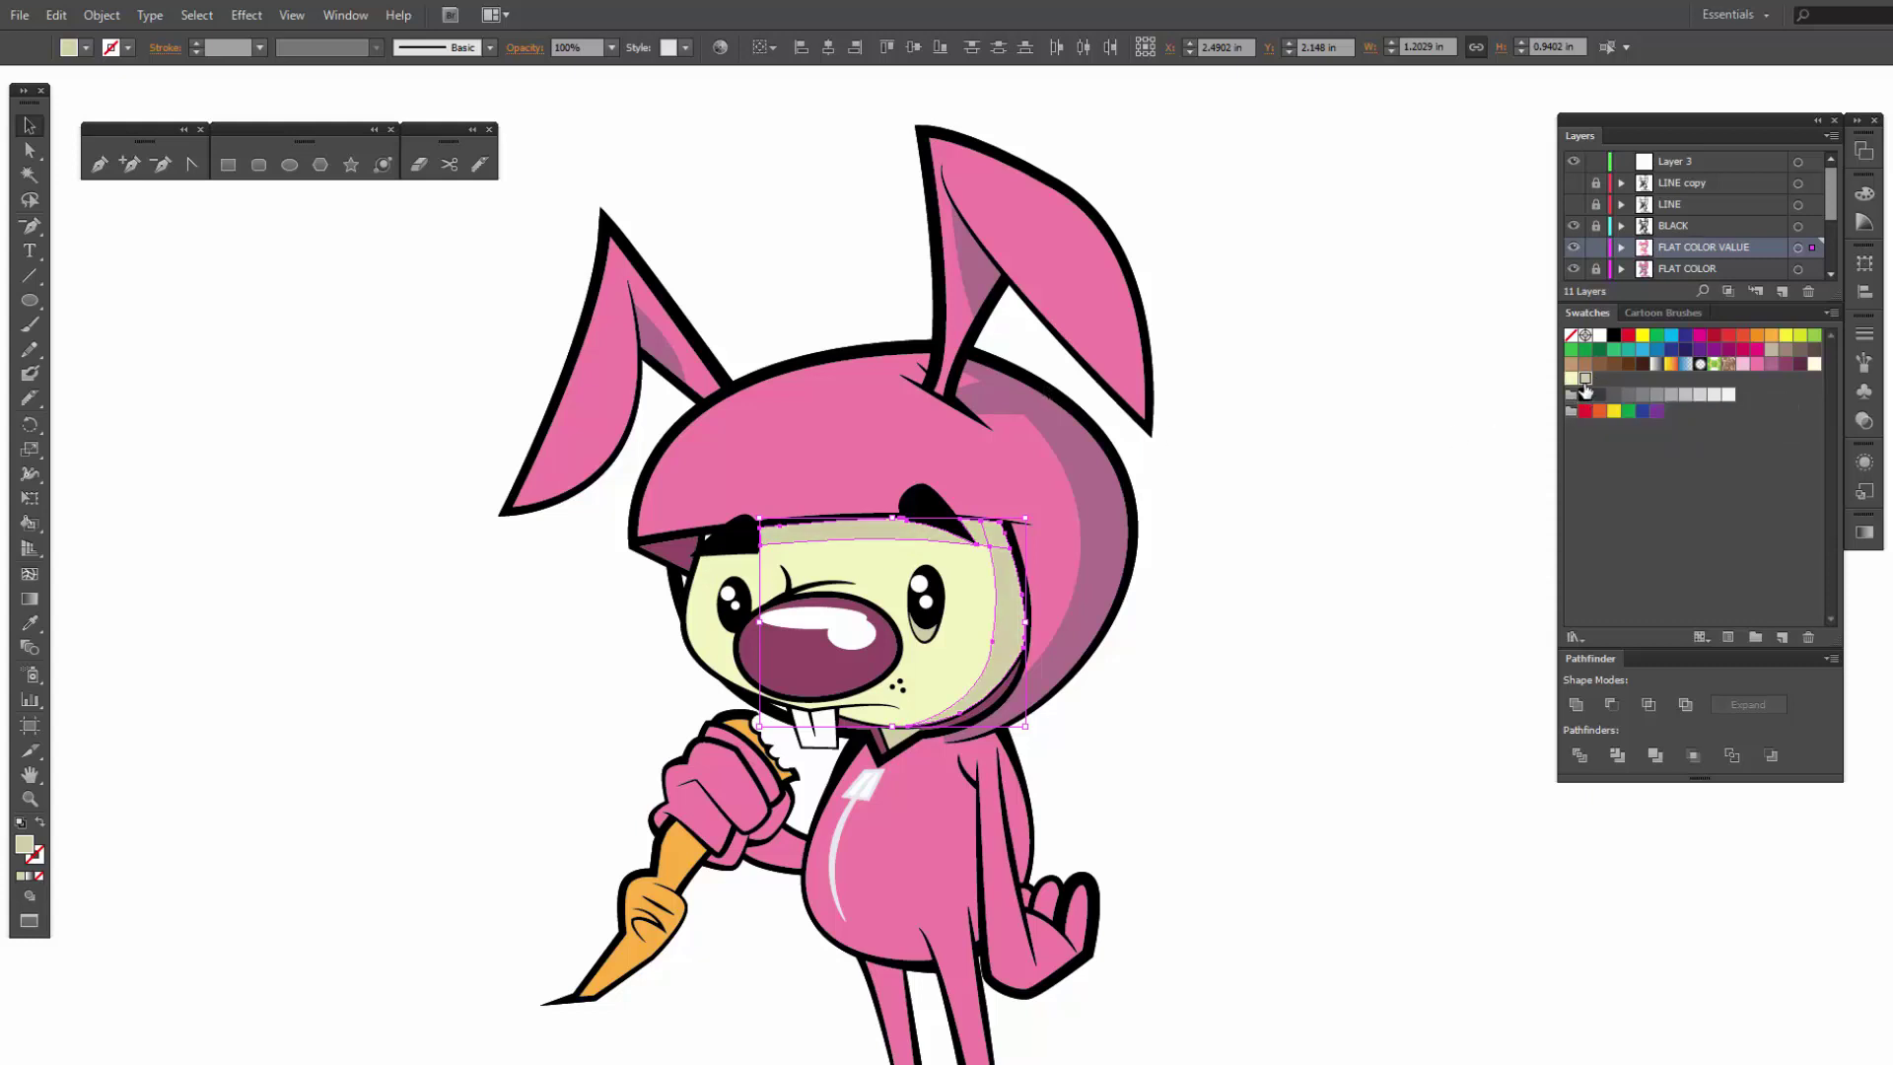
{"action": "left_click", "coordinate": [1457, 489]}
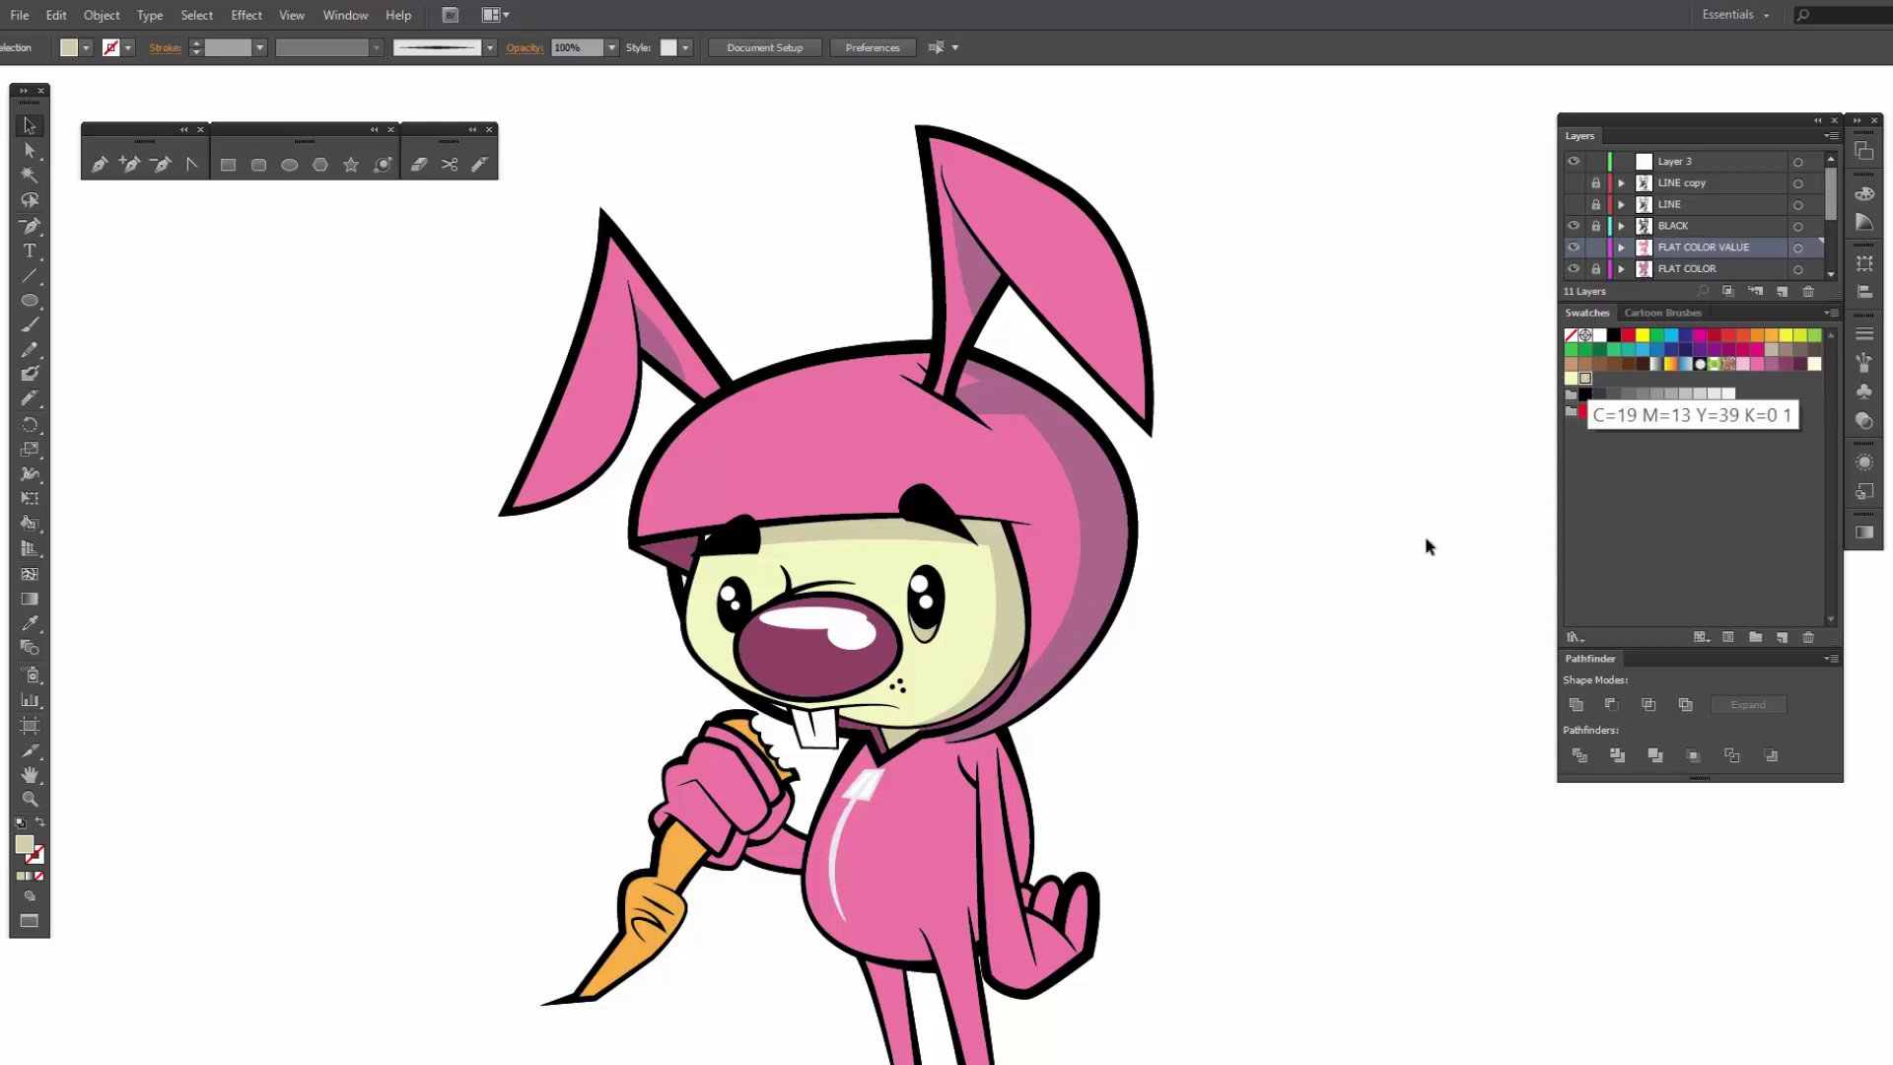
Step: Cut the pink body shape with the Knife tool along a curve from the belly's lower left edge up to the neck
{"action": "left_click_drag", "start_coordinate": [1238, 782], "coordinate": [1203, 577]}
{"action": "left_click", "coordinate": [952, 608]}
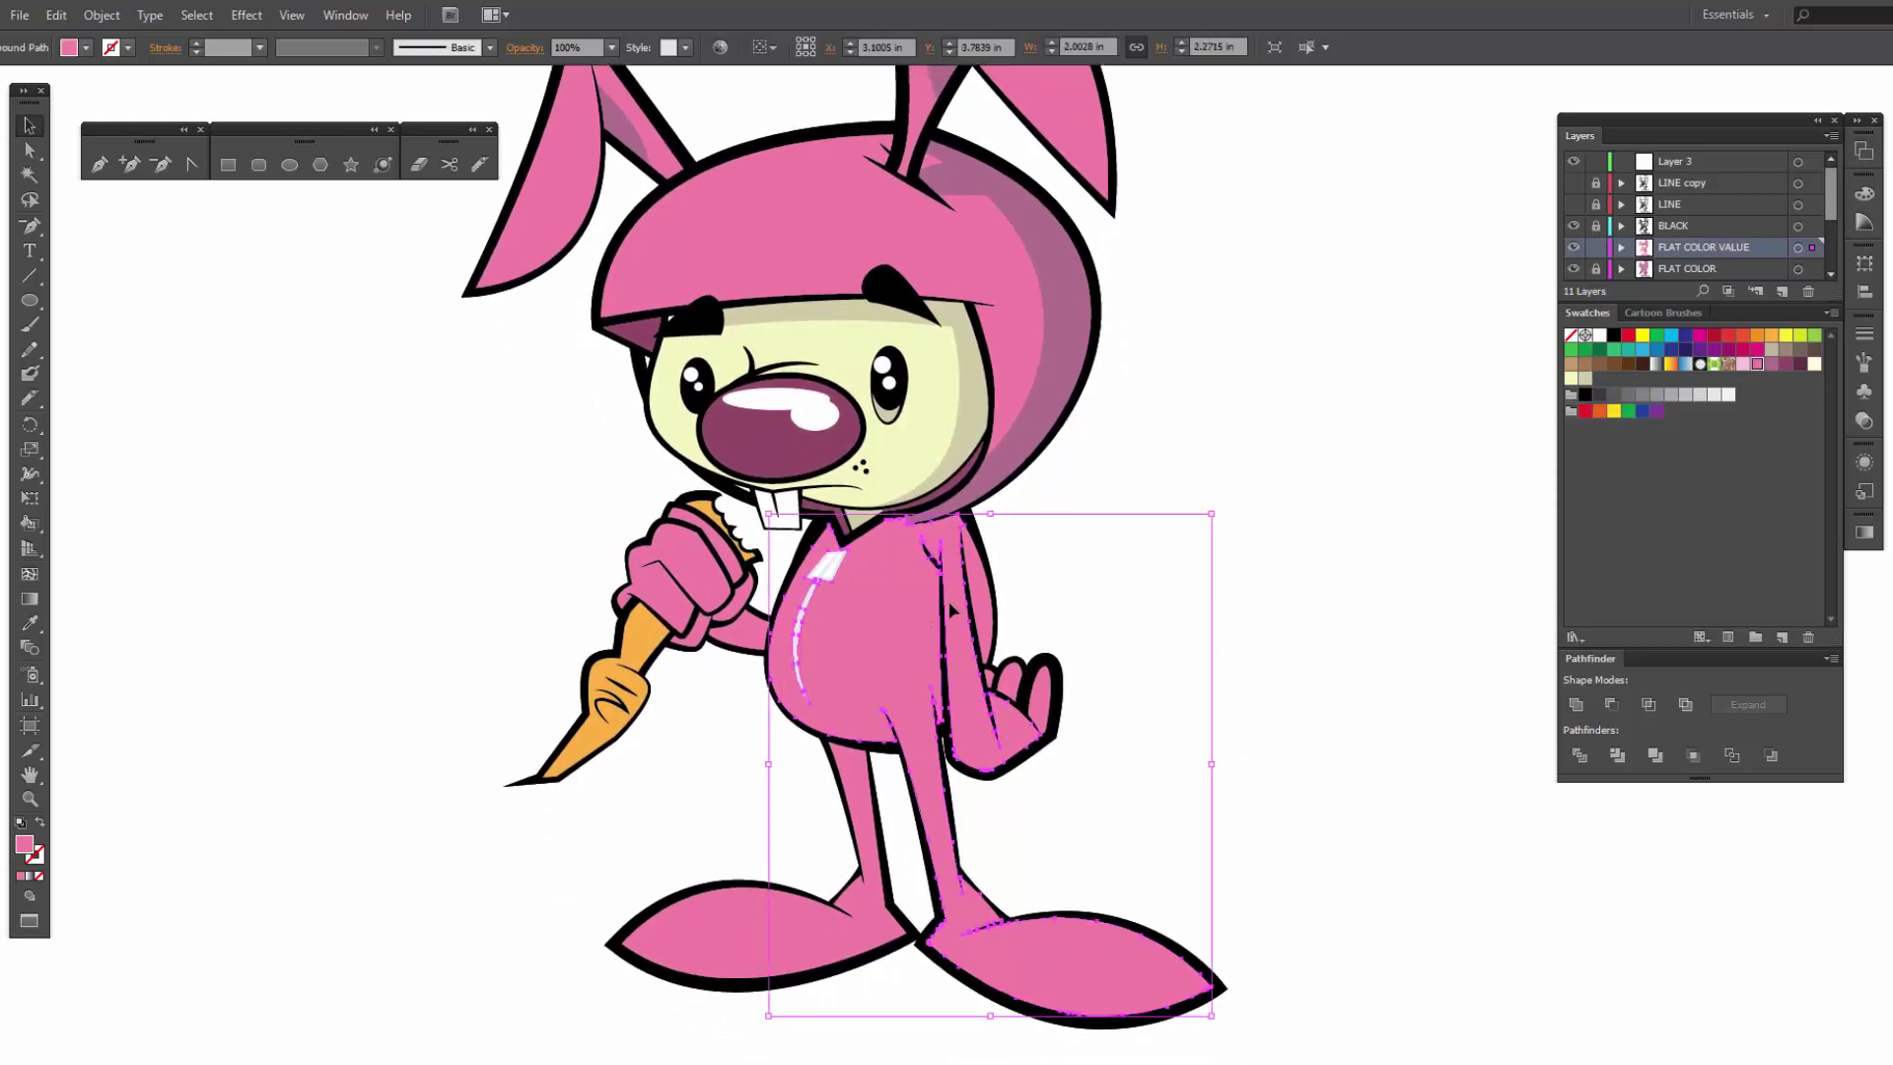
{"action": "left_click", "coordinate": [984, 598], "text": "shift"}
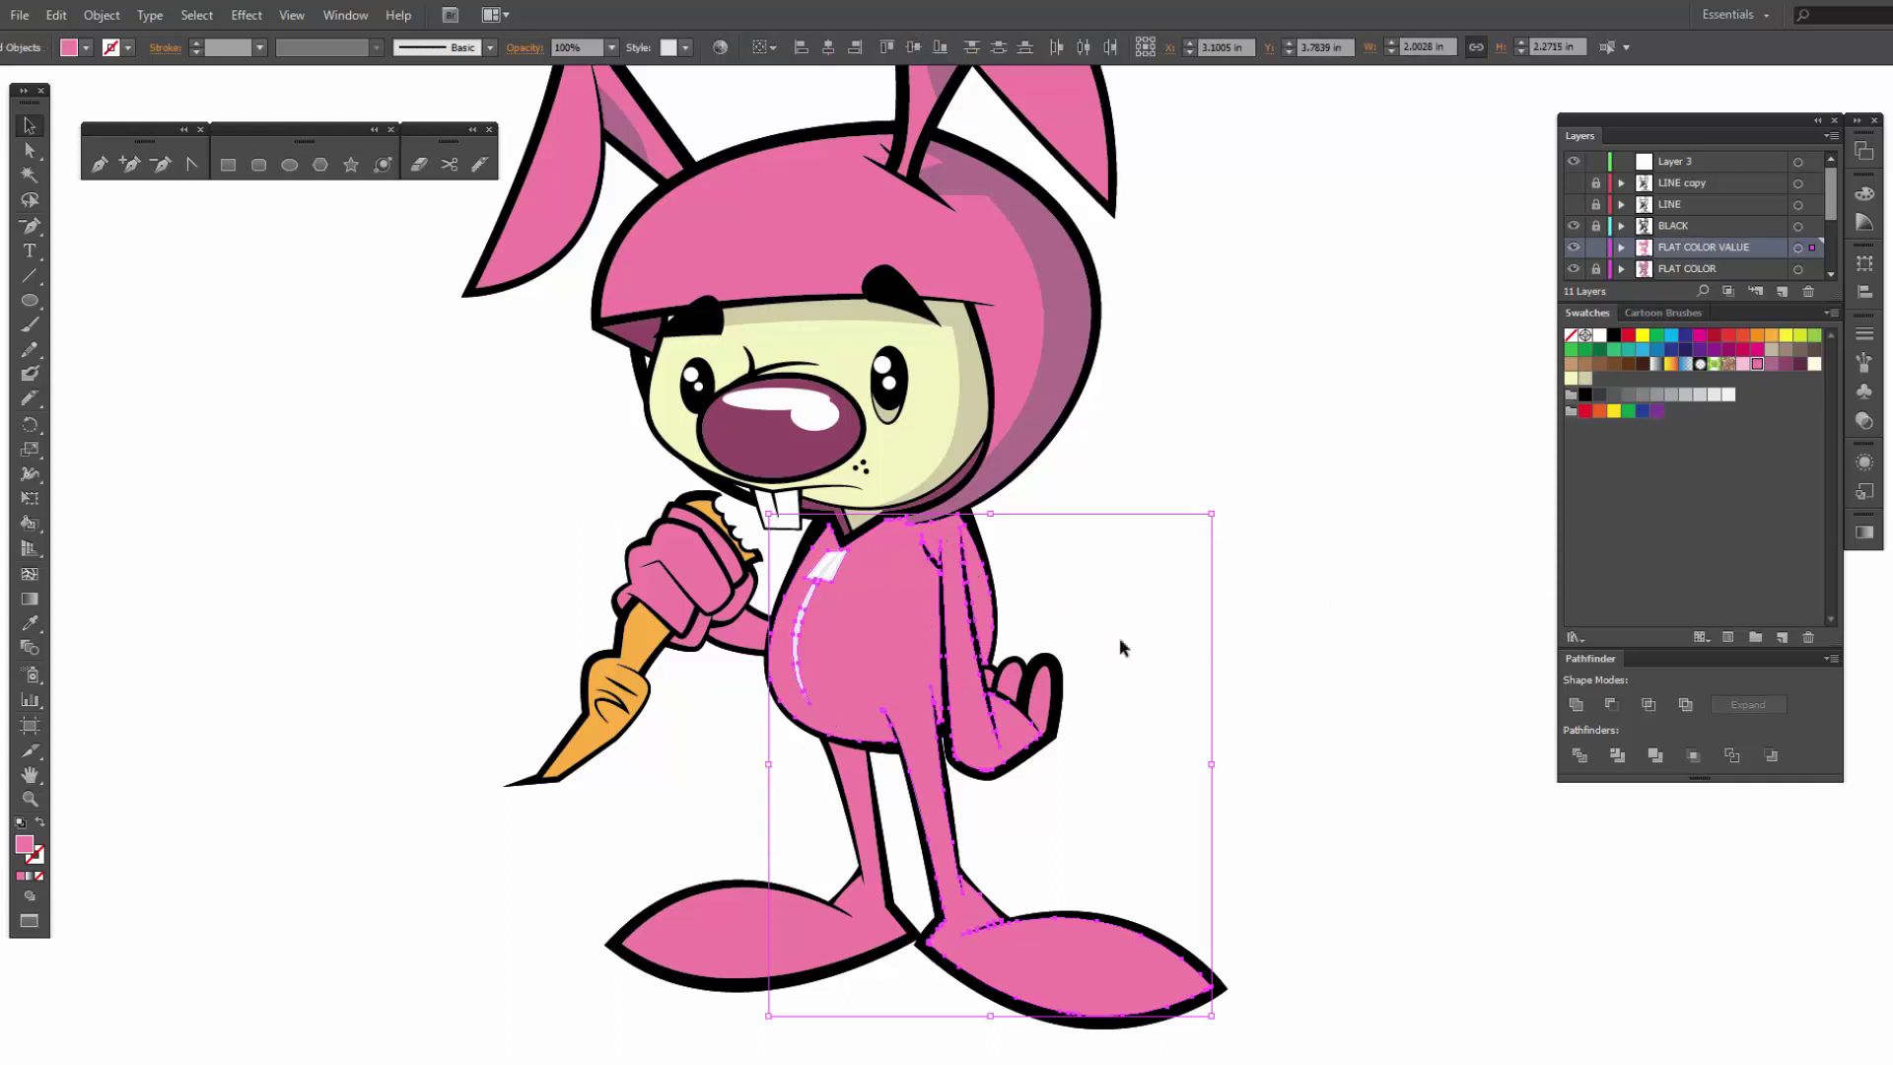
{"action": "left_click", "coordinate": [479, 165]}
{"action": "left_click", "coordinate": [479, 164]}
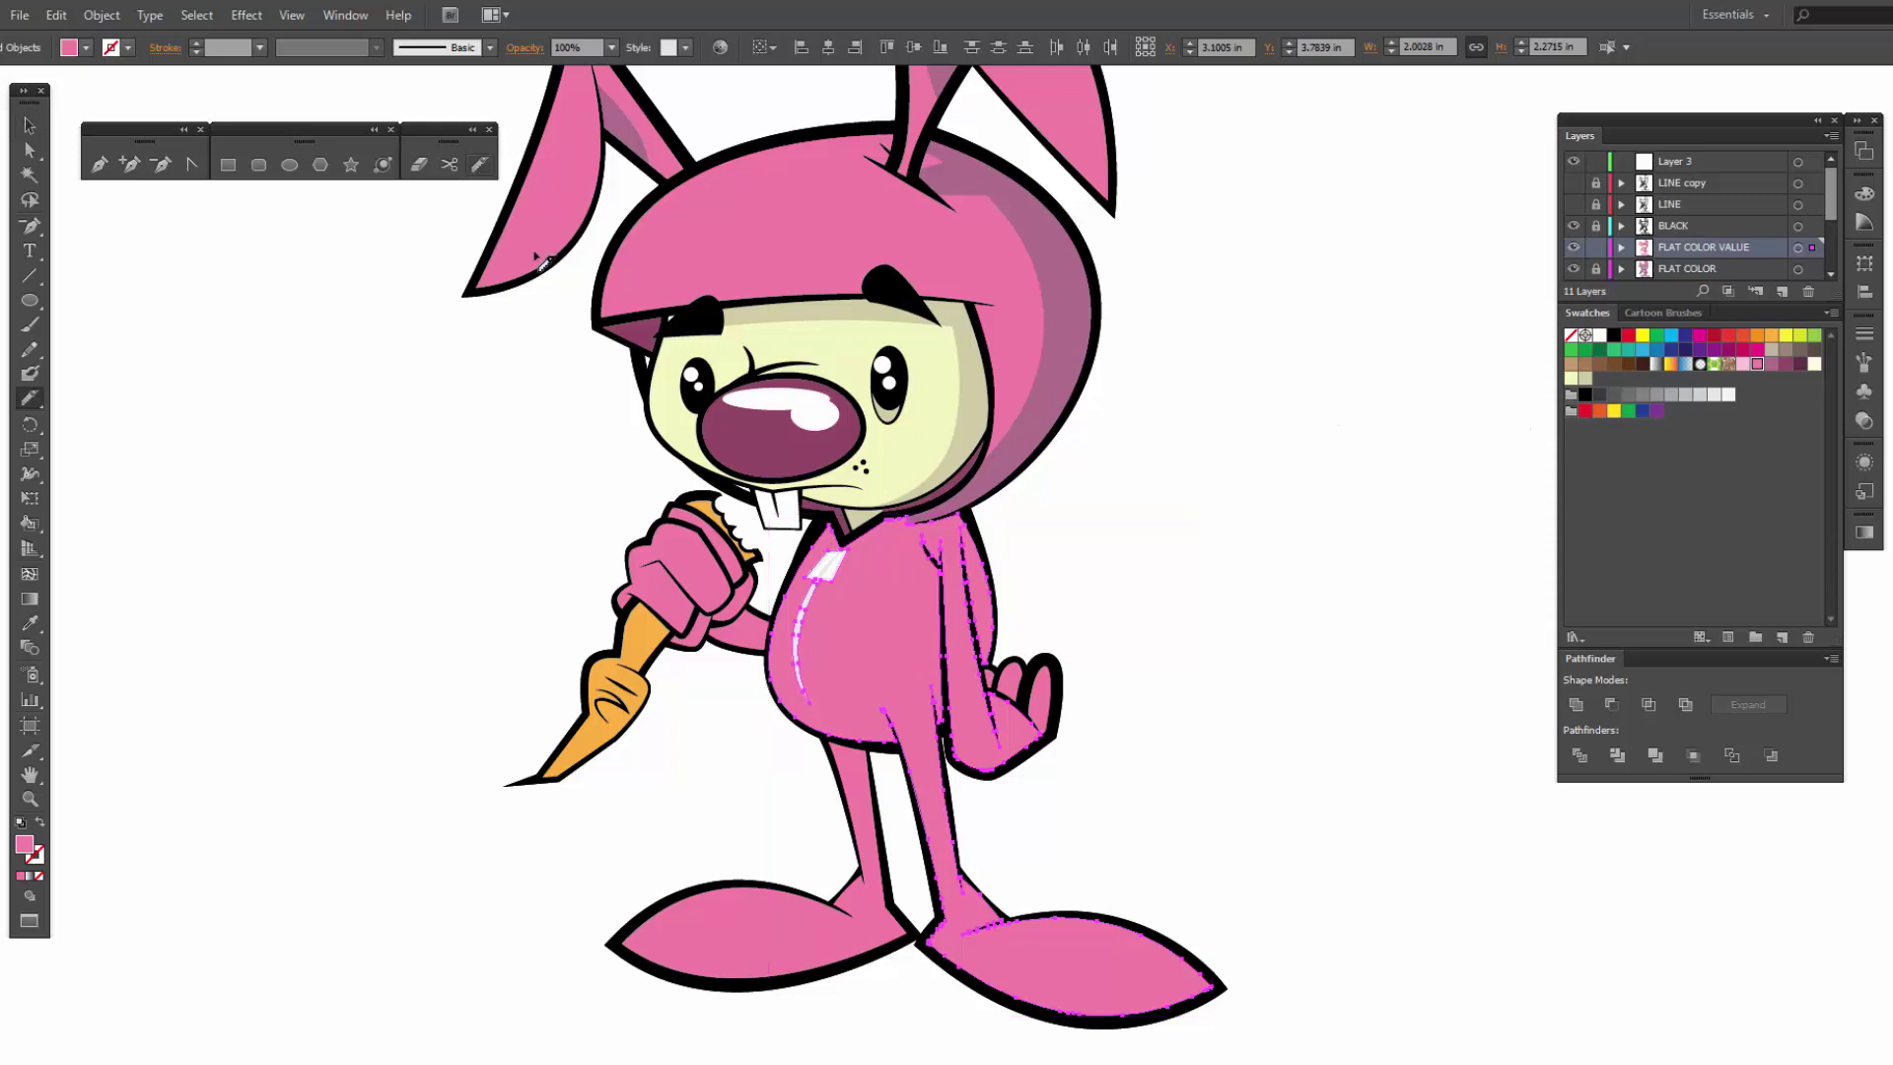
{"action": "mouse_move", "coordinate": [769, 696]}
{"action": "left_mouse_down"}
{"action": "mouse_move", "coordinate": [844, 703]}
{"action": "mouse_move", "coordinate": [895, 675]}
{"action": "mouse_move", "coordinate": [925, 619]}
{"action": "mouse_move", "coordinate": [881, 538]}
{"action": "mouse_move", "coordinate": [905, 471]}
{"action": "left_mouse_up"}
{"action": "key", "text": "v"}
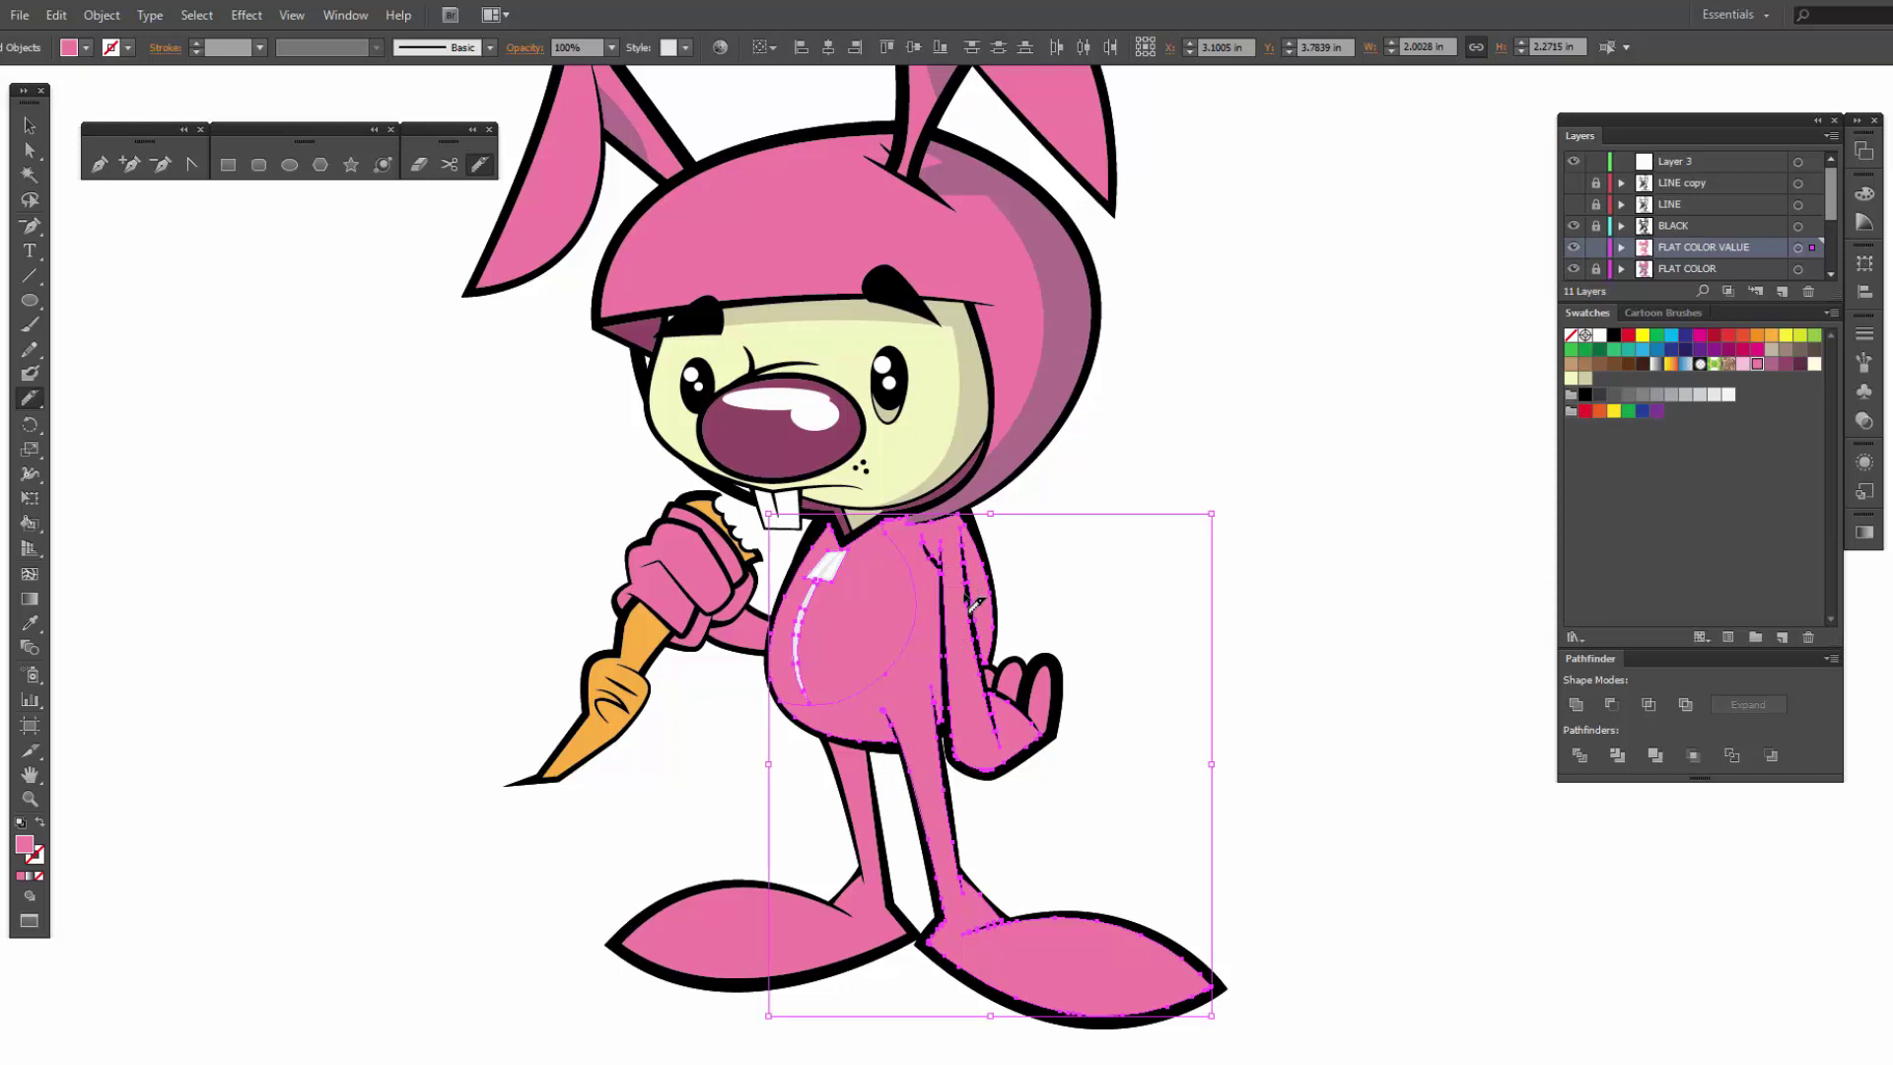
Step: Change the FLAT COLOR VALUE layer's selection color to Purple
{"action": "key", "text": "ctrl+plus"}
{"action": "key", "text": "ctrl+plus"}
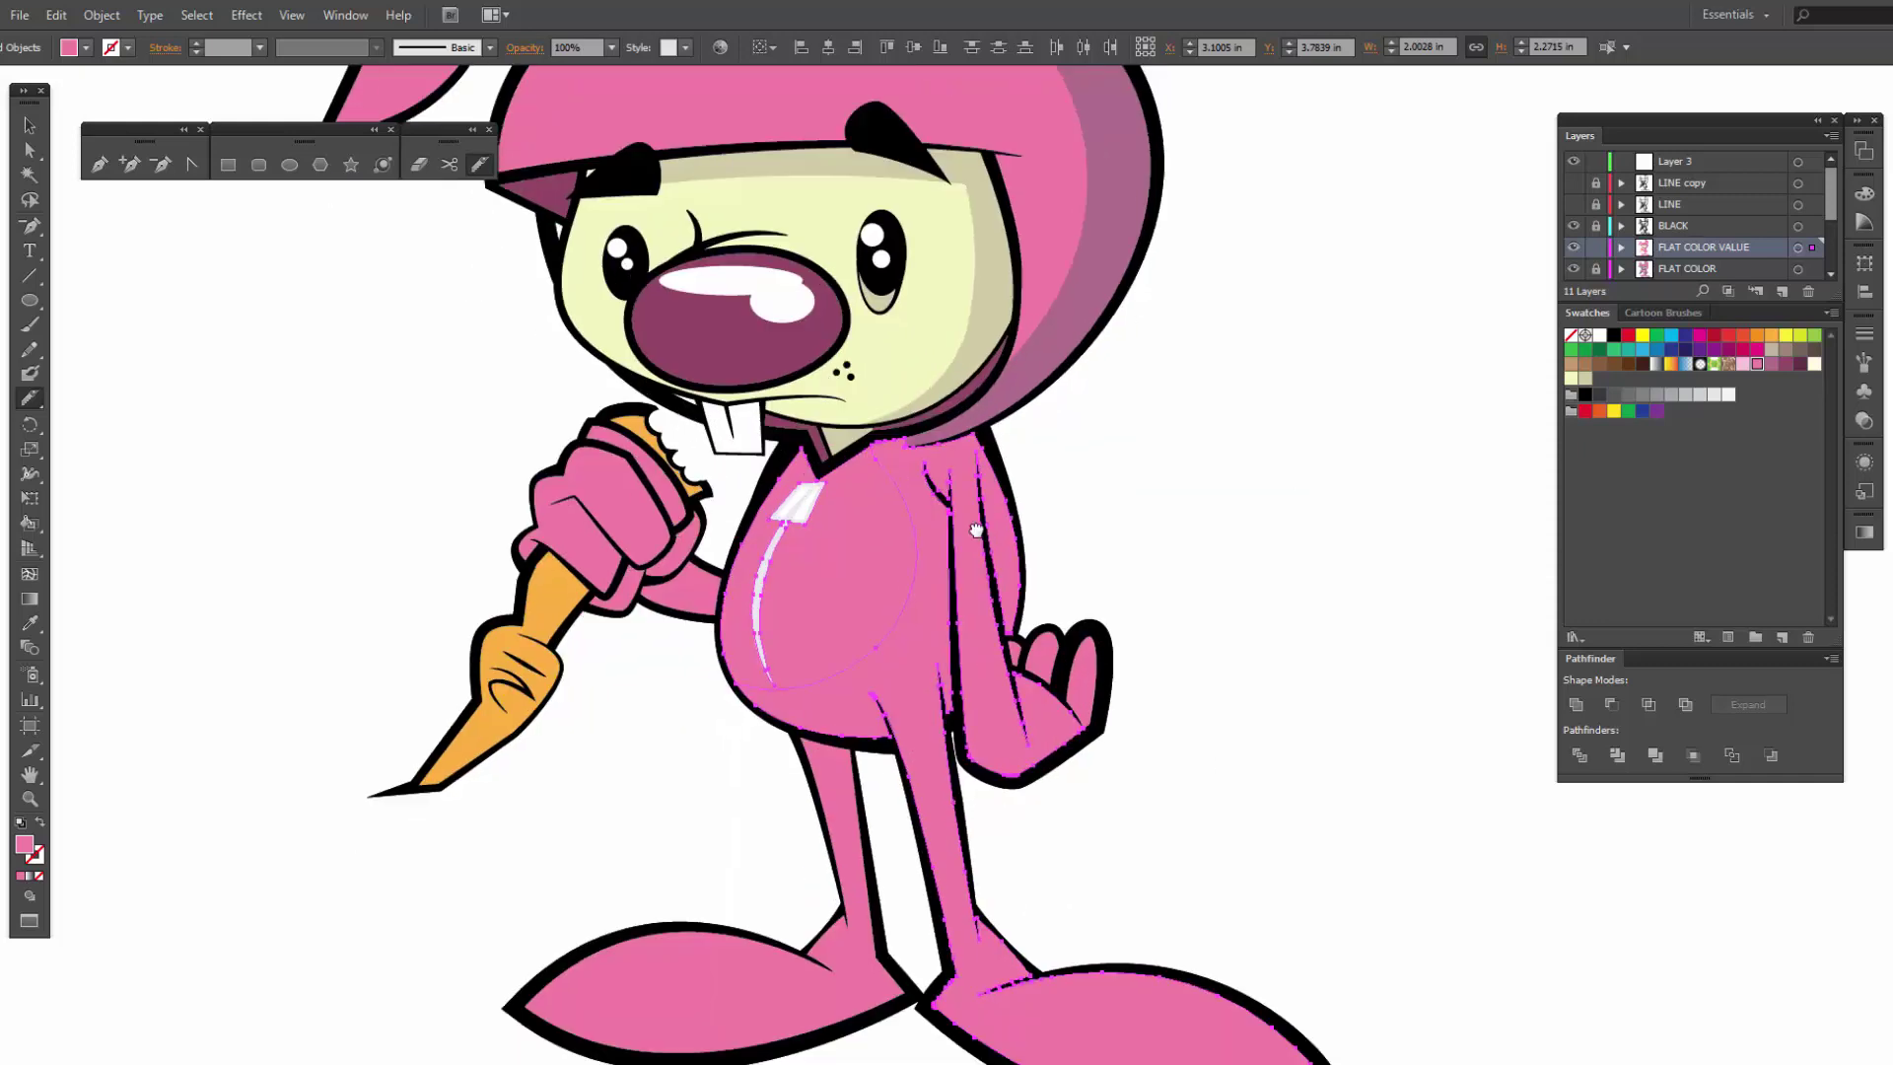
{"action": "double_click", "coordinate": [1765, 246]}
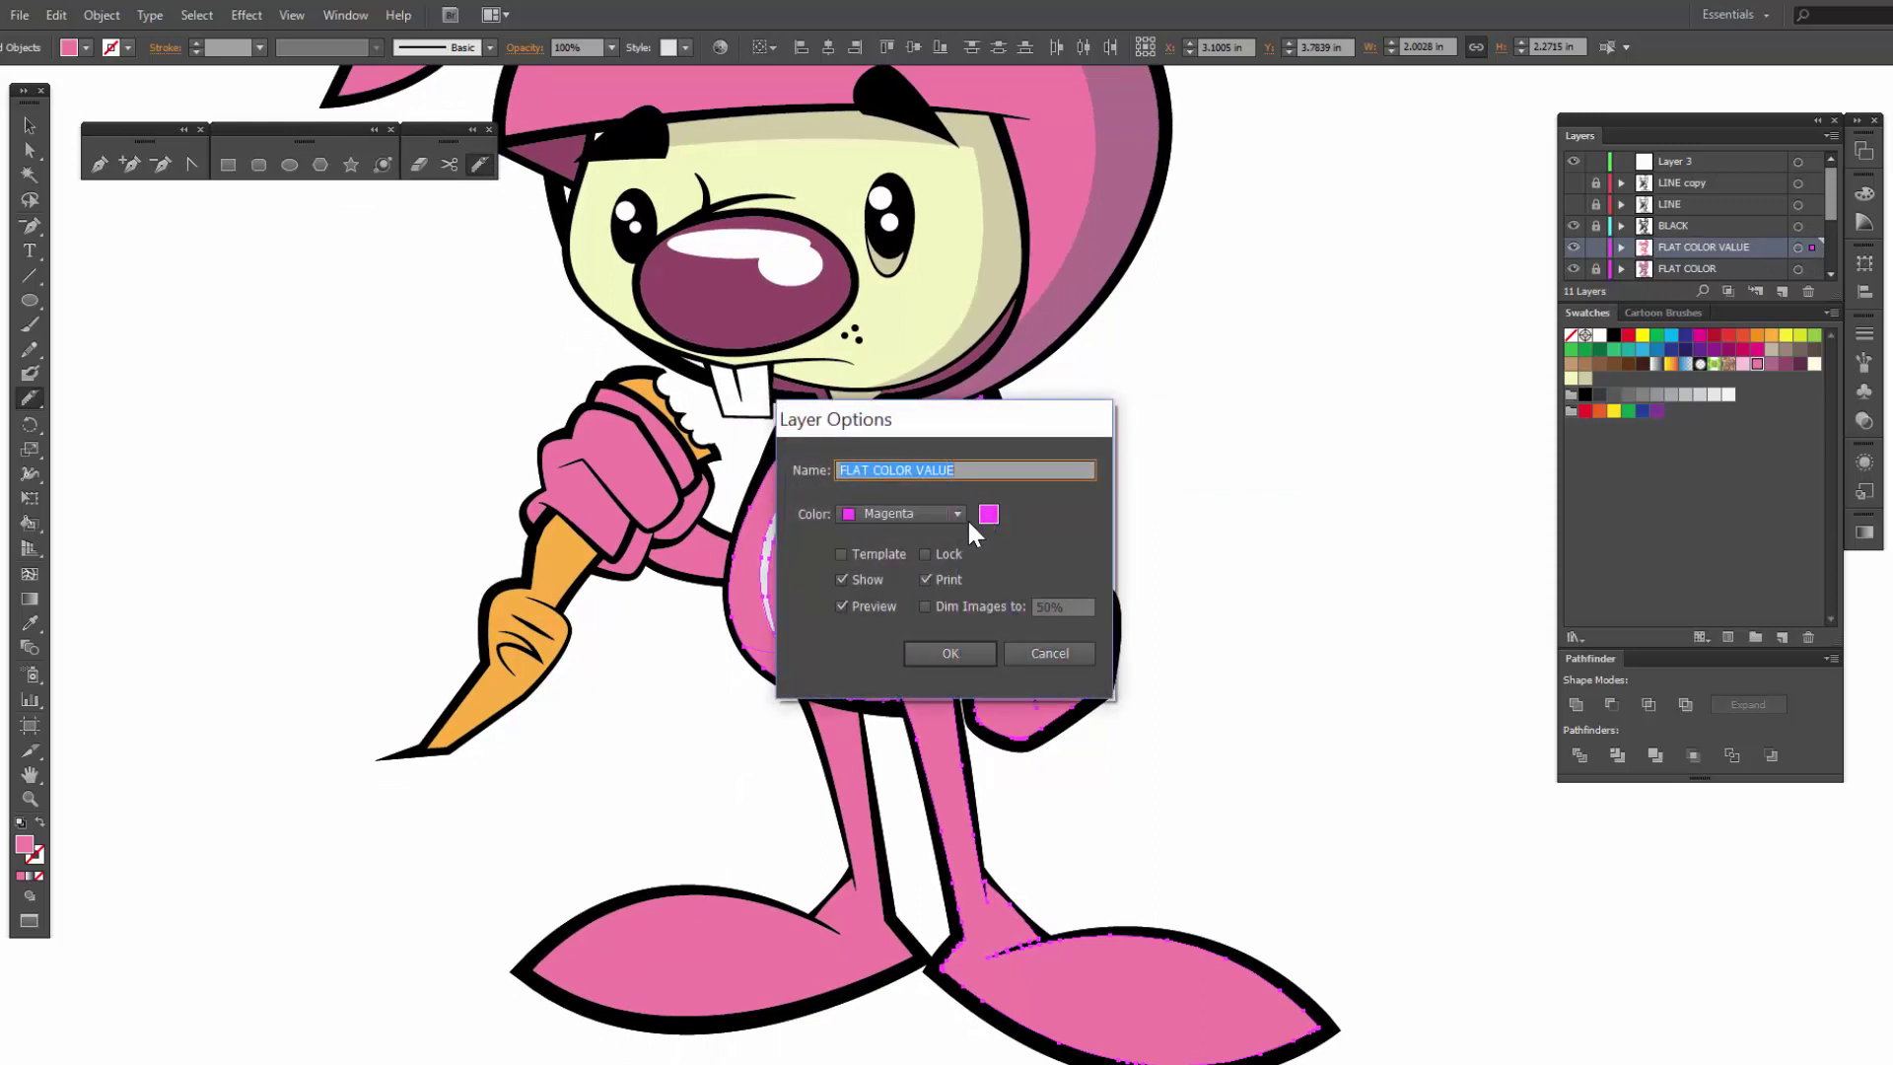
{"action": "left_click", "coordinate": [956, 514]}
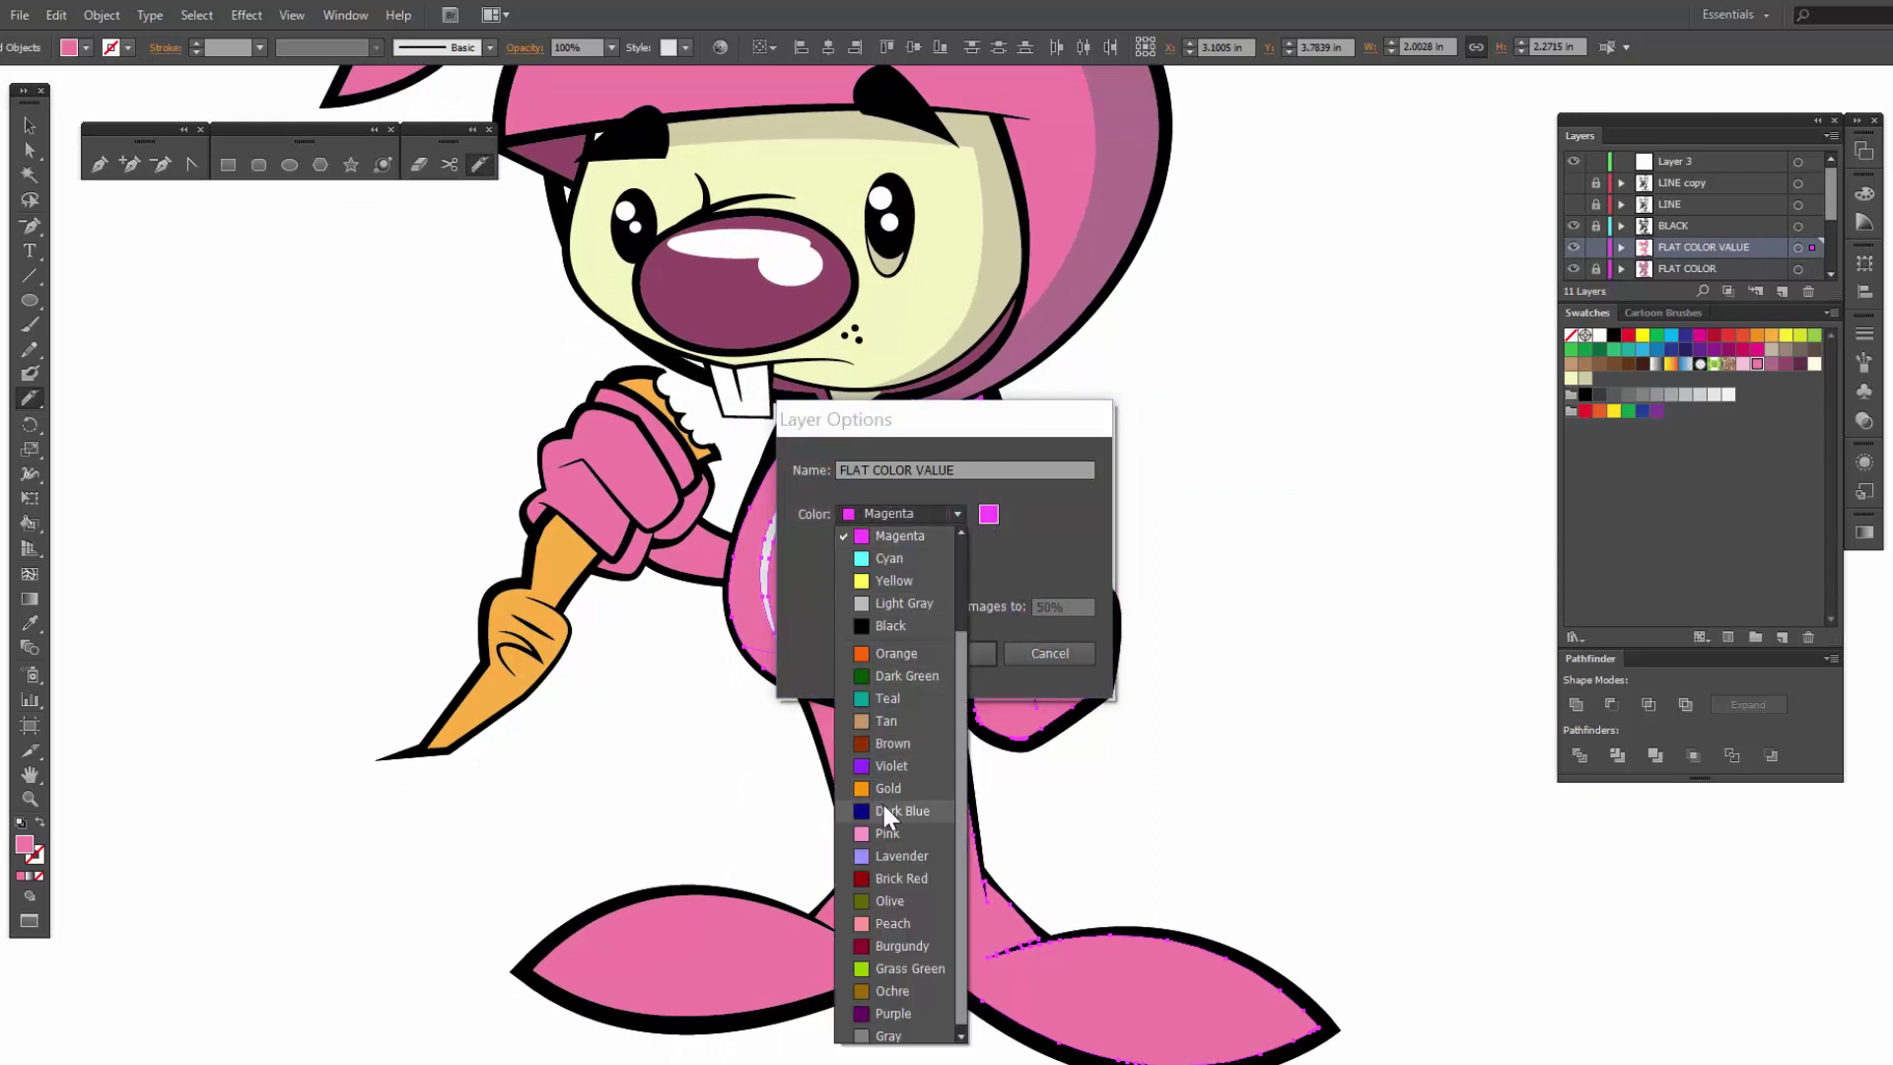
{"action": "left_click", "coordinate": [882, 1009]}
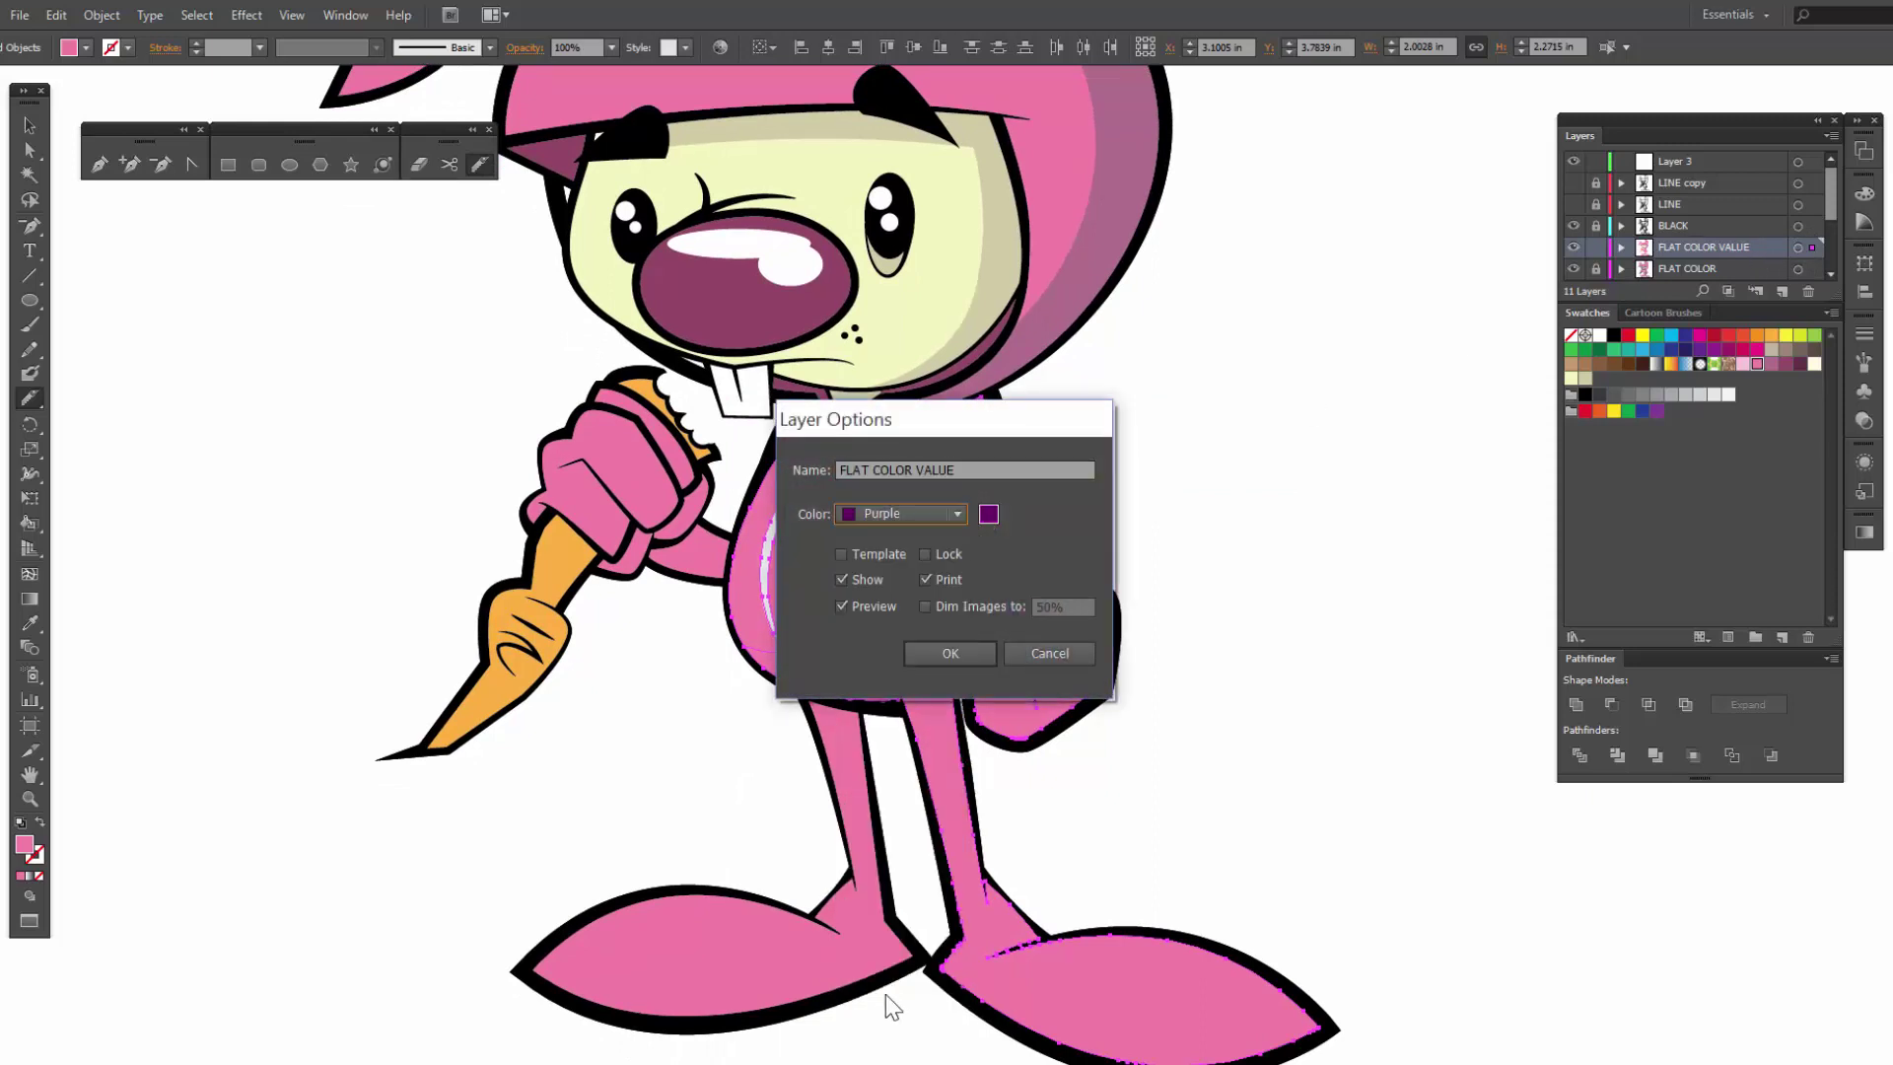
{"action": "left_click", "coordinate": [950, 654]}
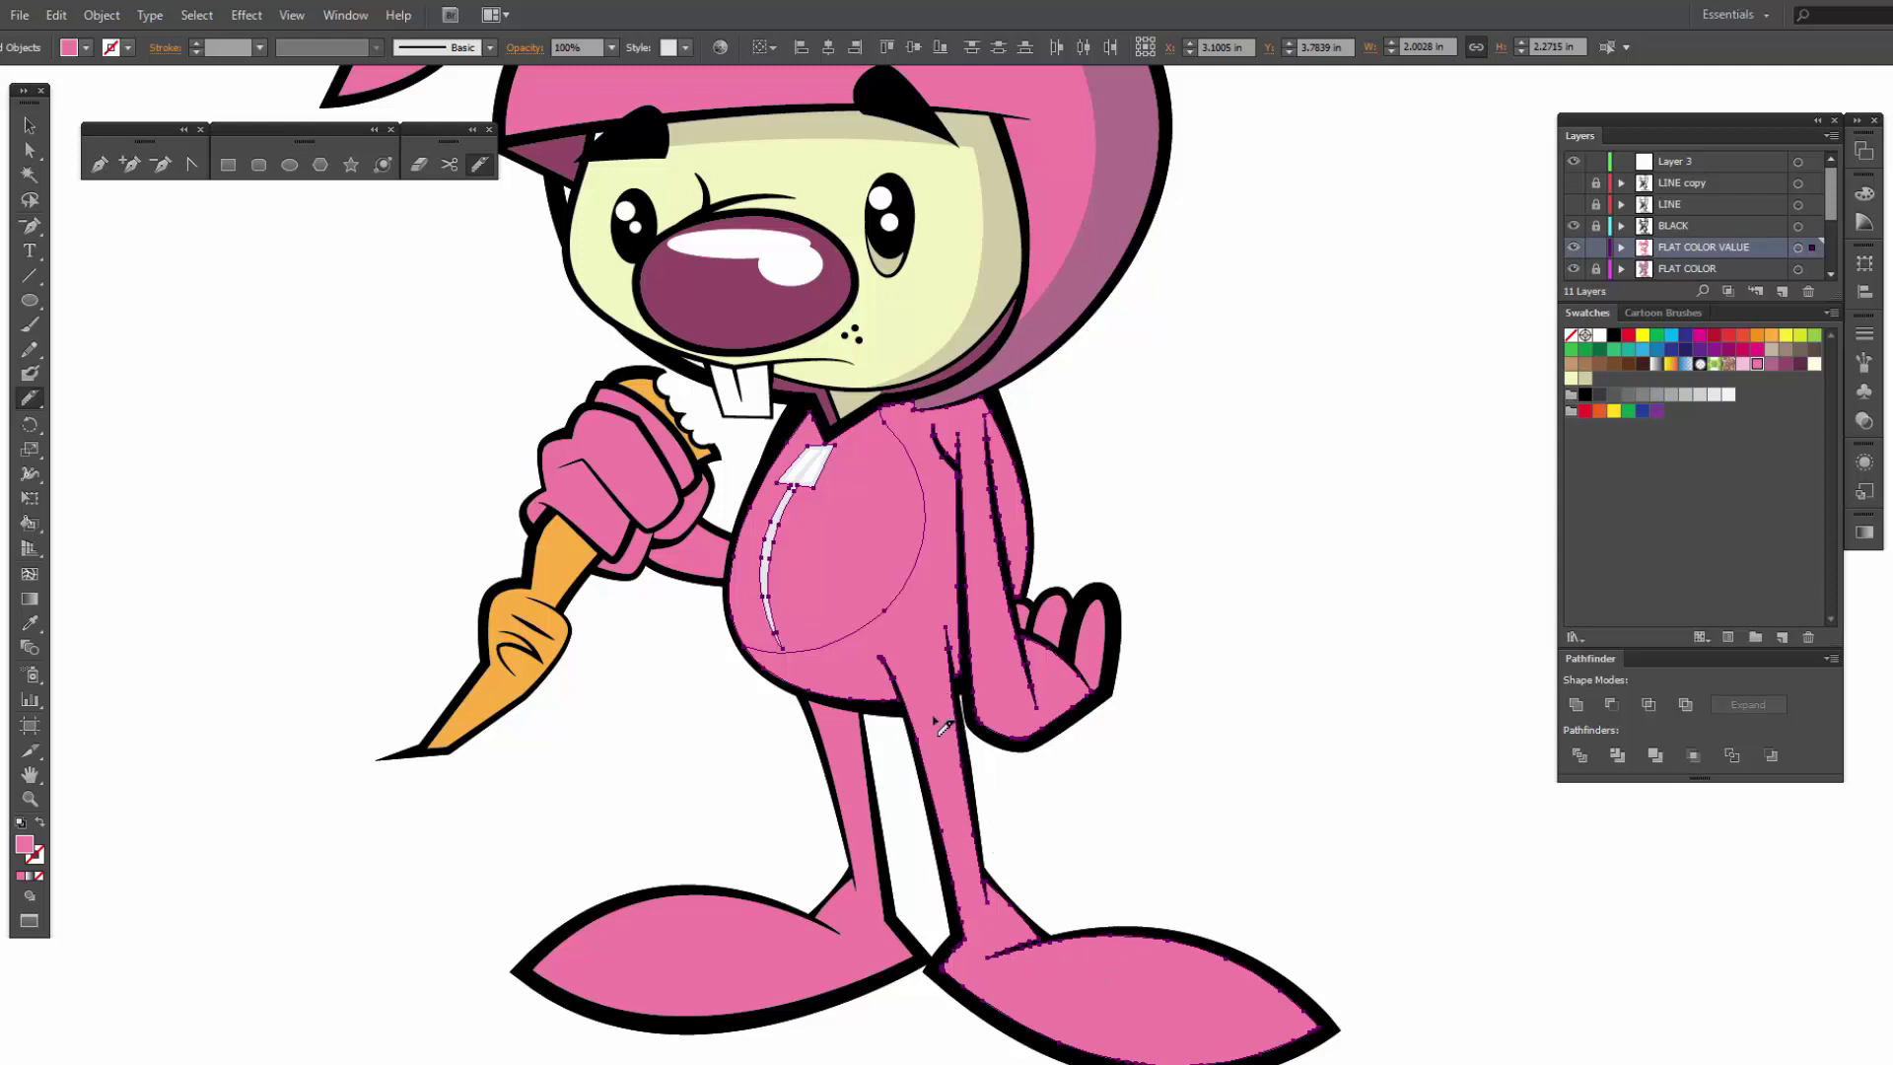
Step: Fill the cut body piece with the right arm, leg and foot, about 1.95 by 2.27 in, with the mauve swatch
{"action": "key", "text": "v"}
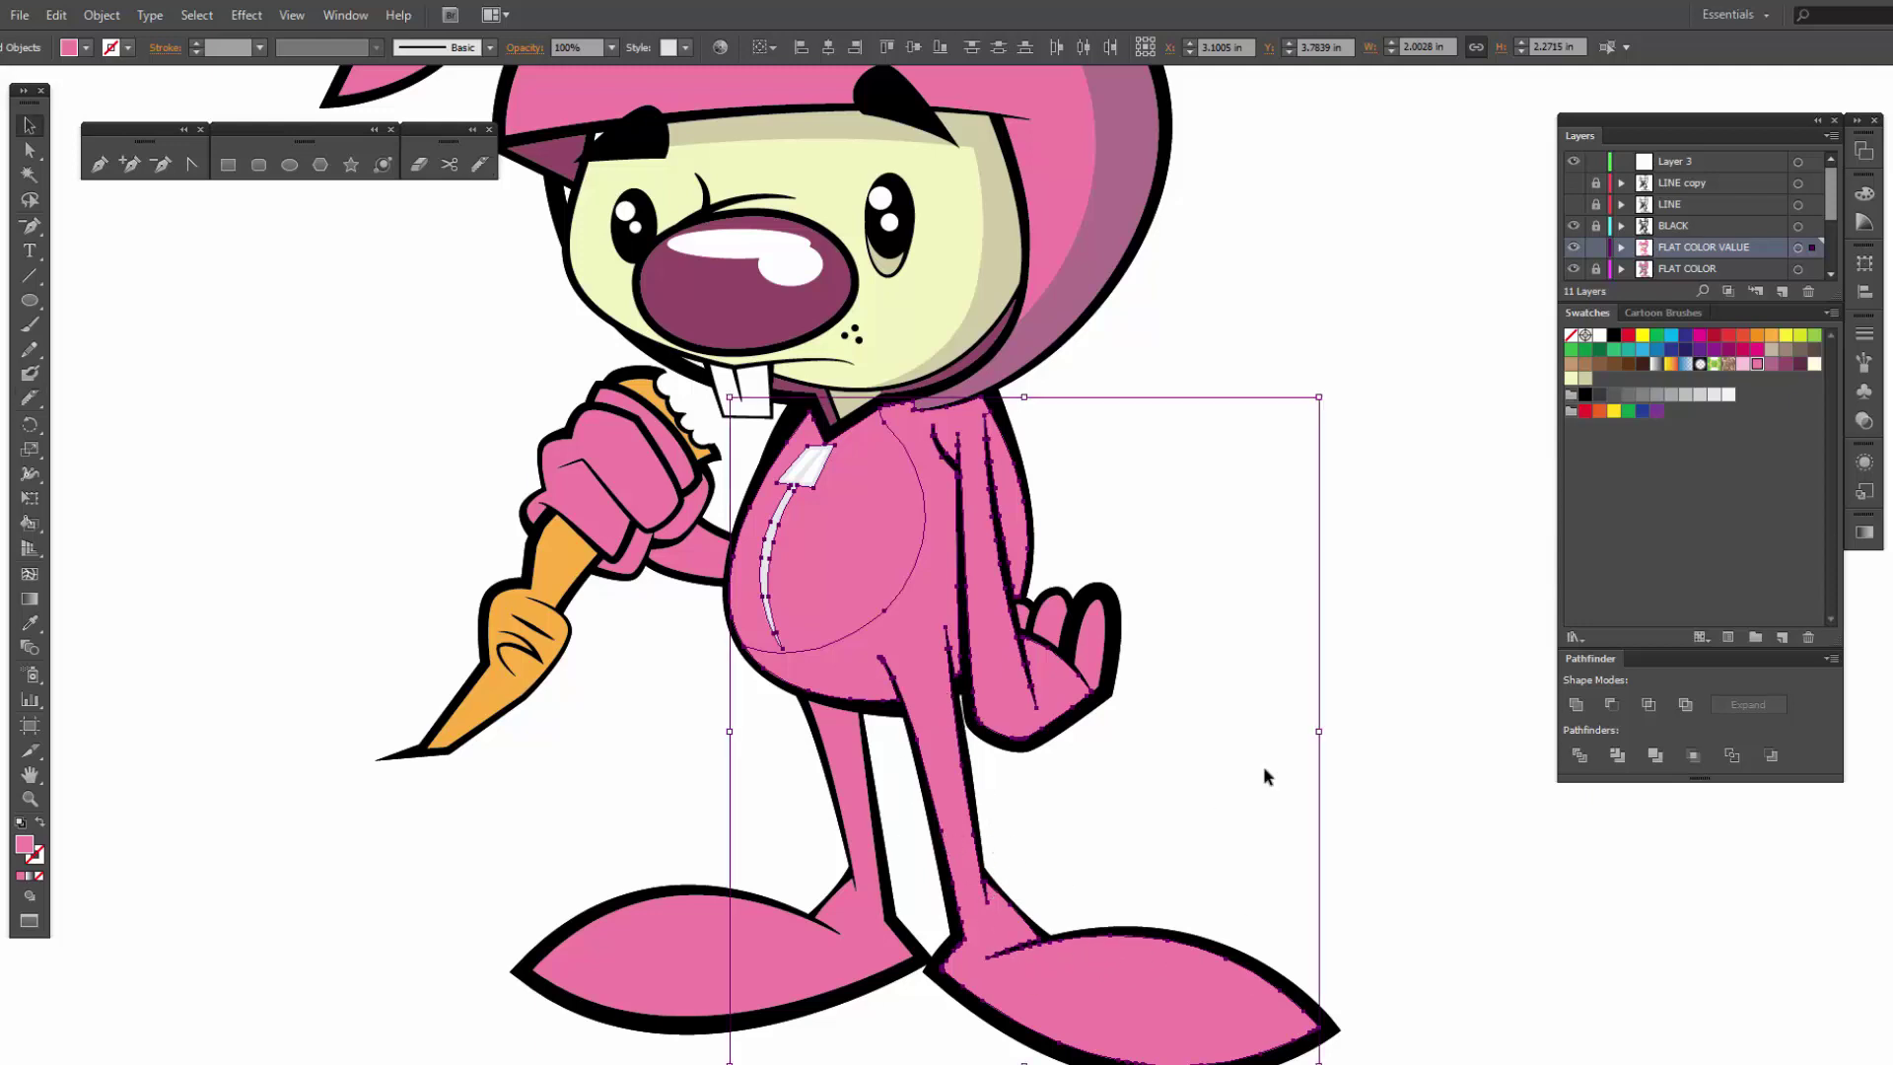
{"action": "left_click", "coordinate": [1263, 765]}
{"action": "left_click", "coordinate": [967, 554]}
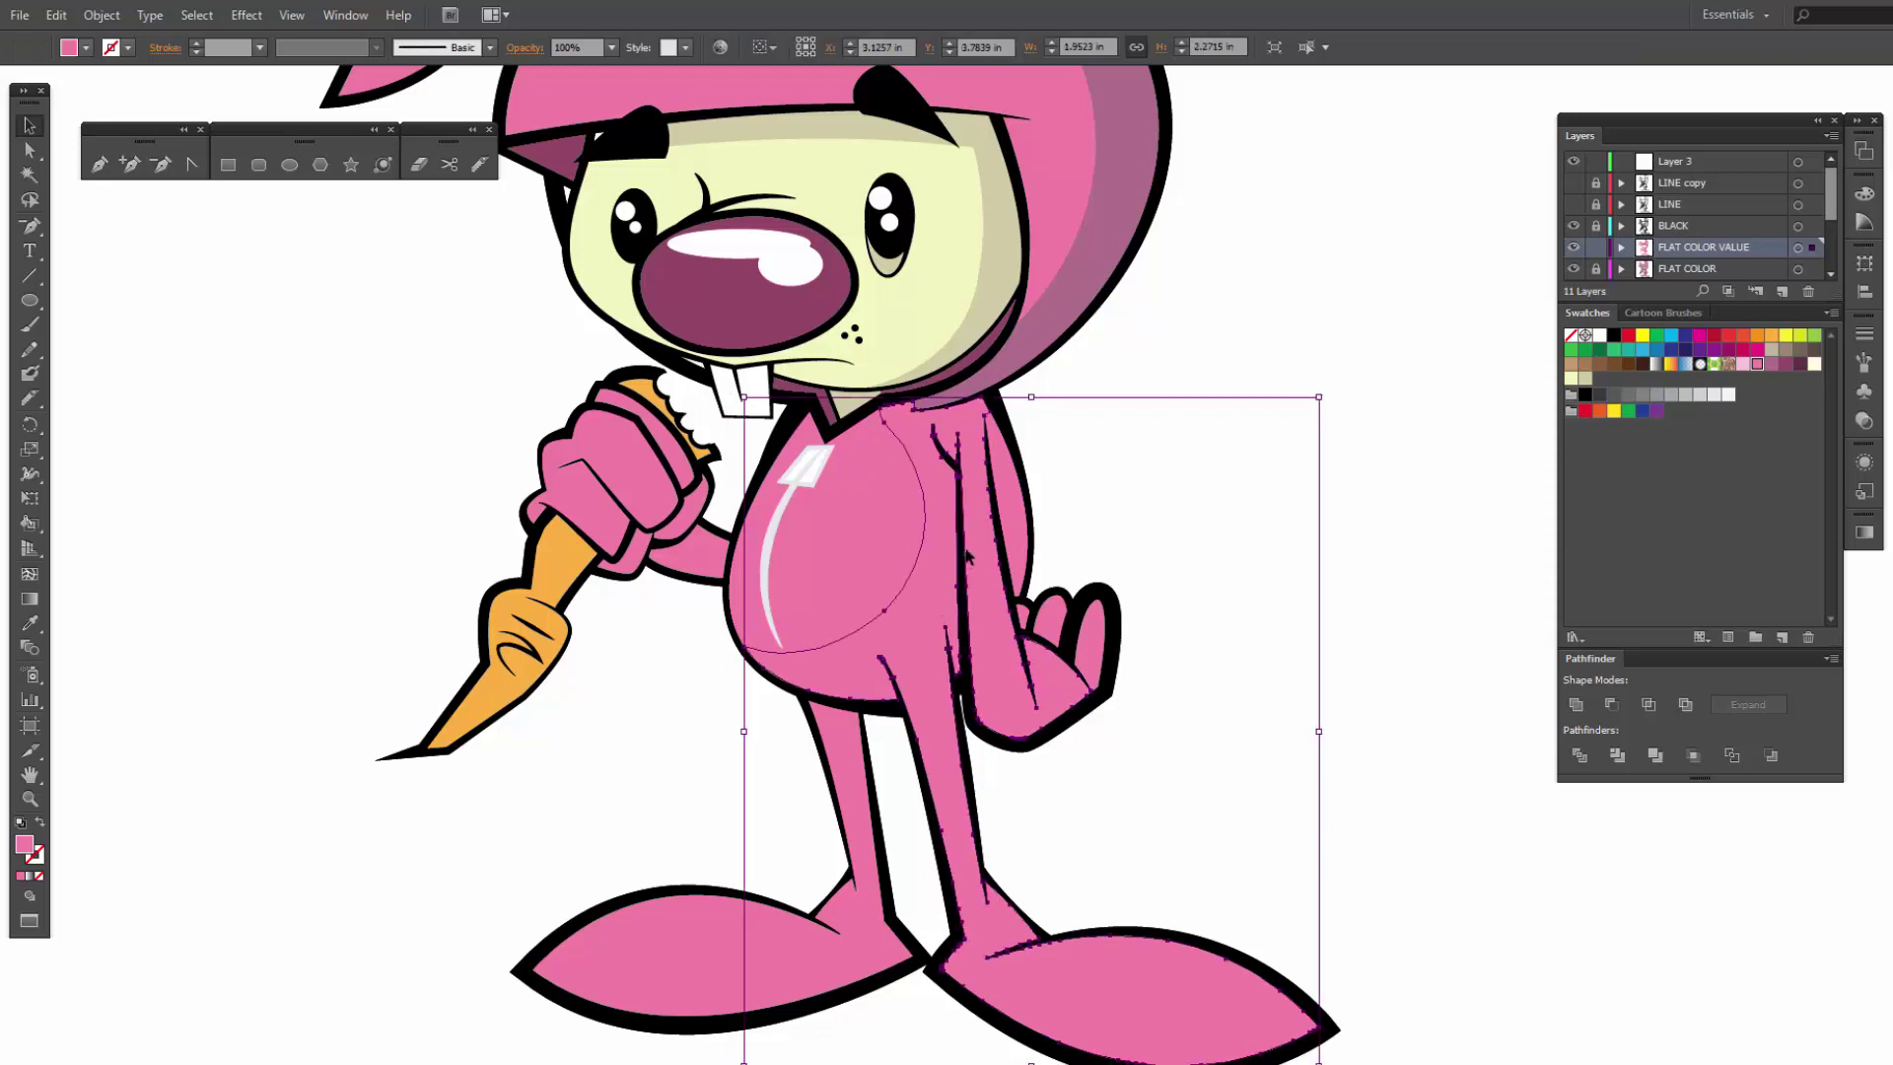
{"action": "left_click", "coordinate": [1012, 514], "text": "shift"}
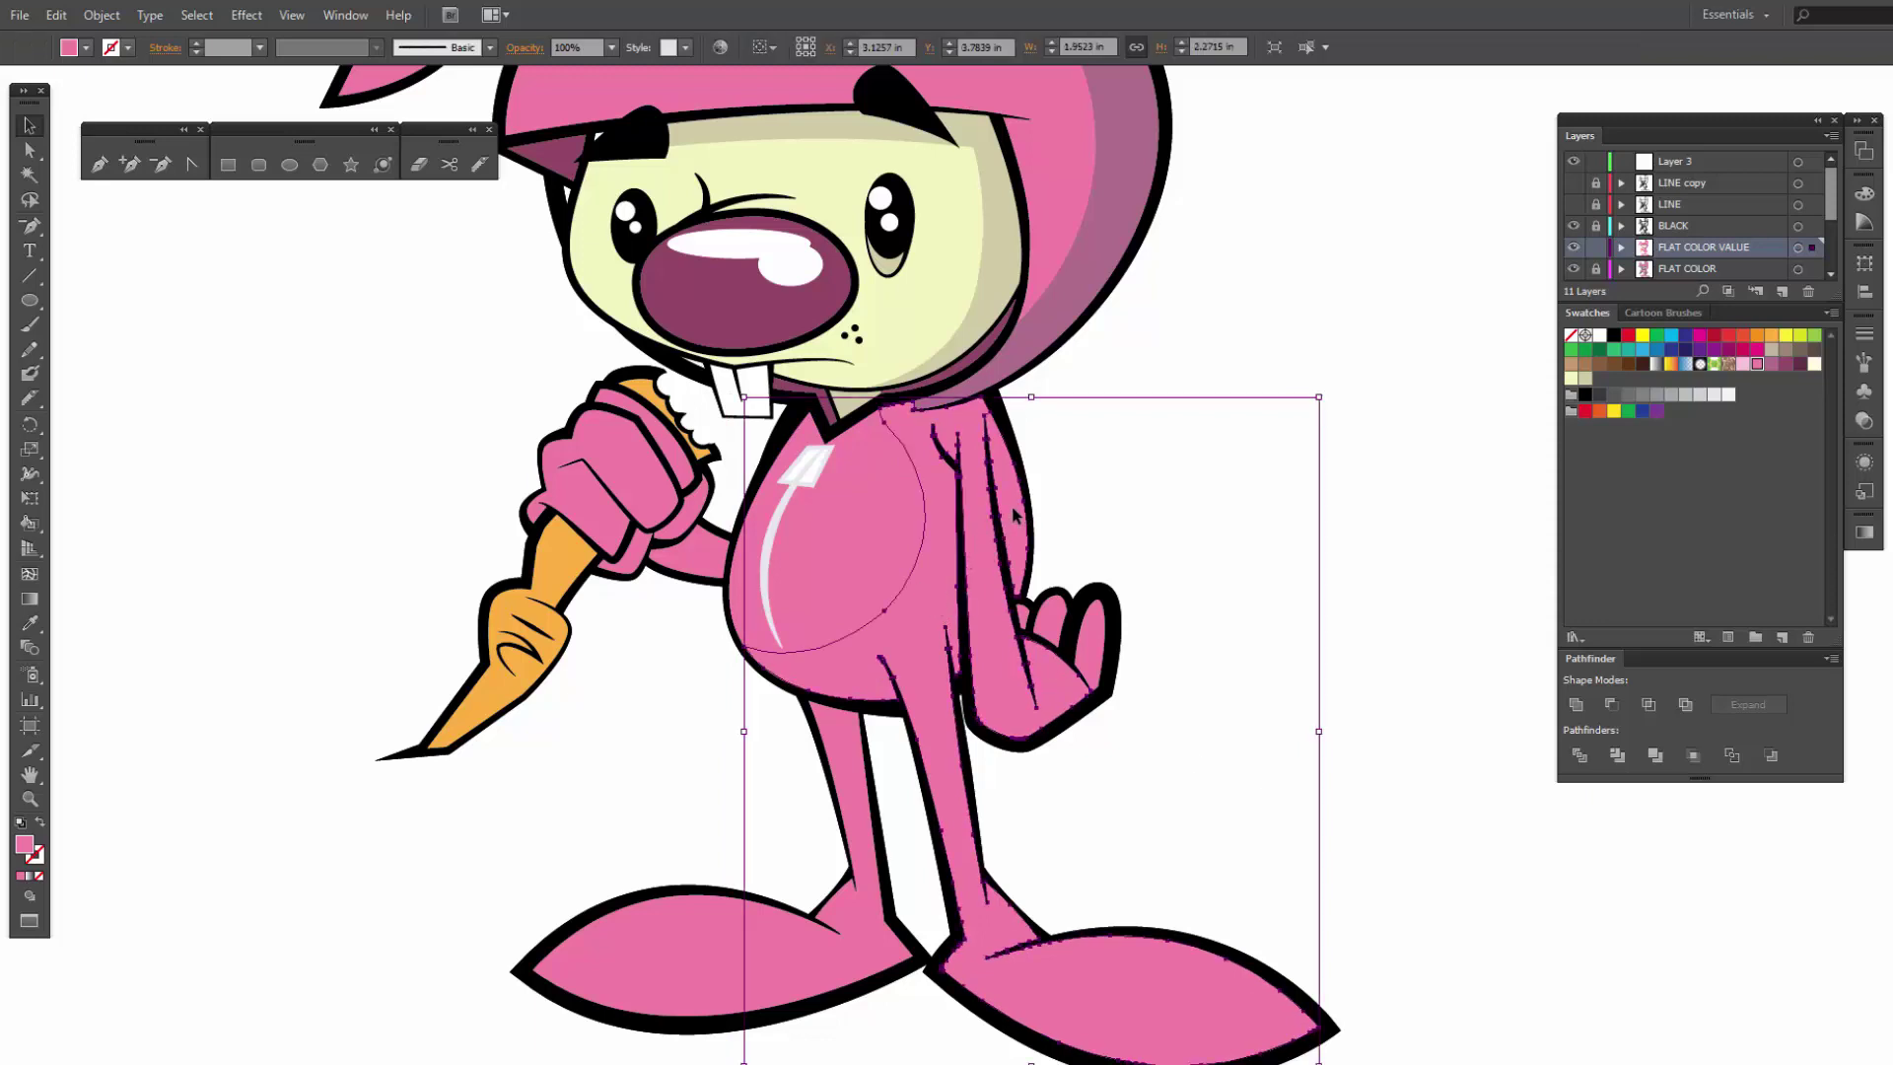
{"action": "left_click", "coordinate": [1771, 365]}
{"action": "left_click", "coordinate": [1287, 582]}
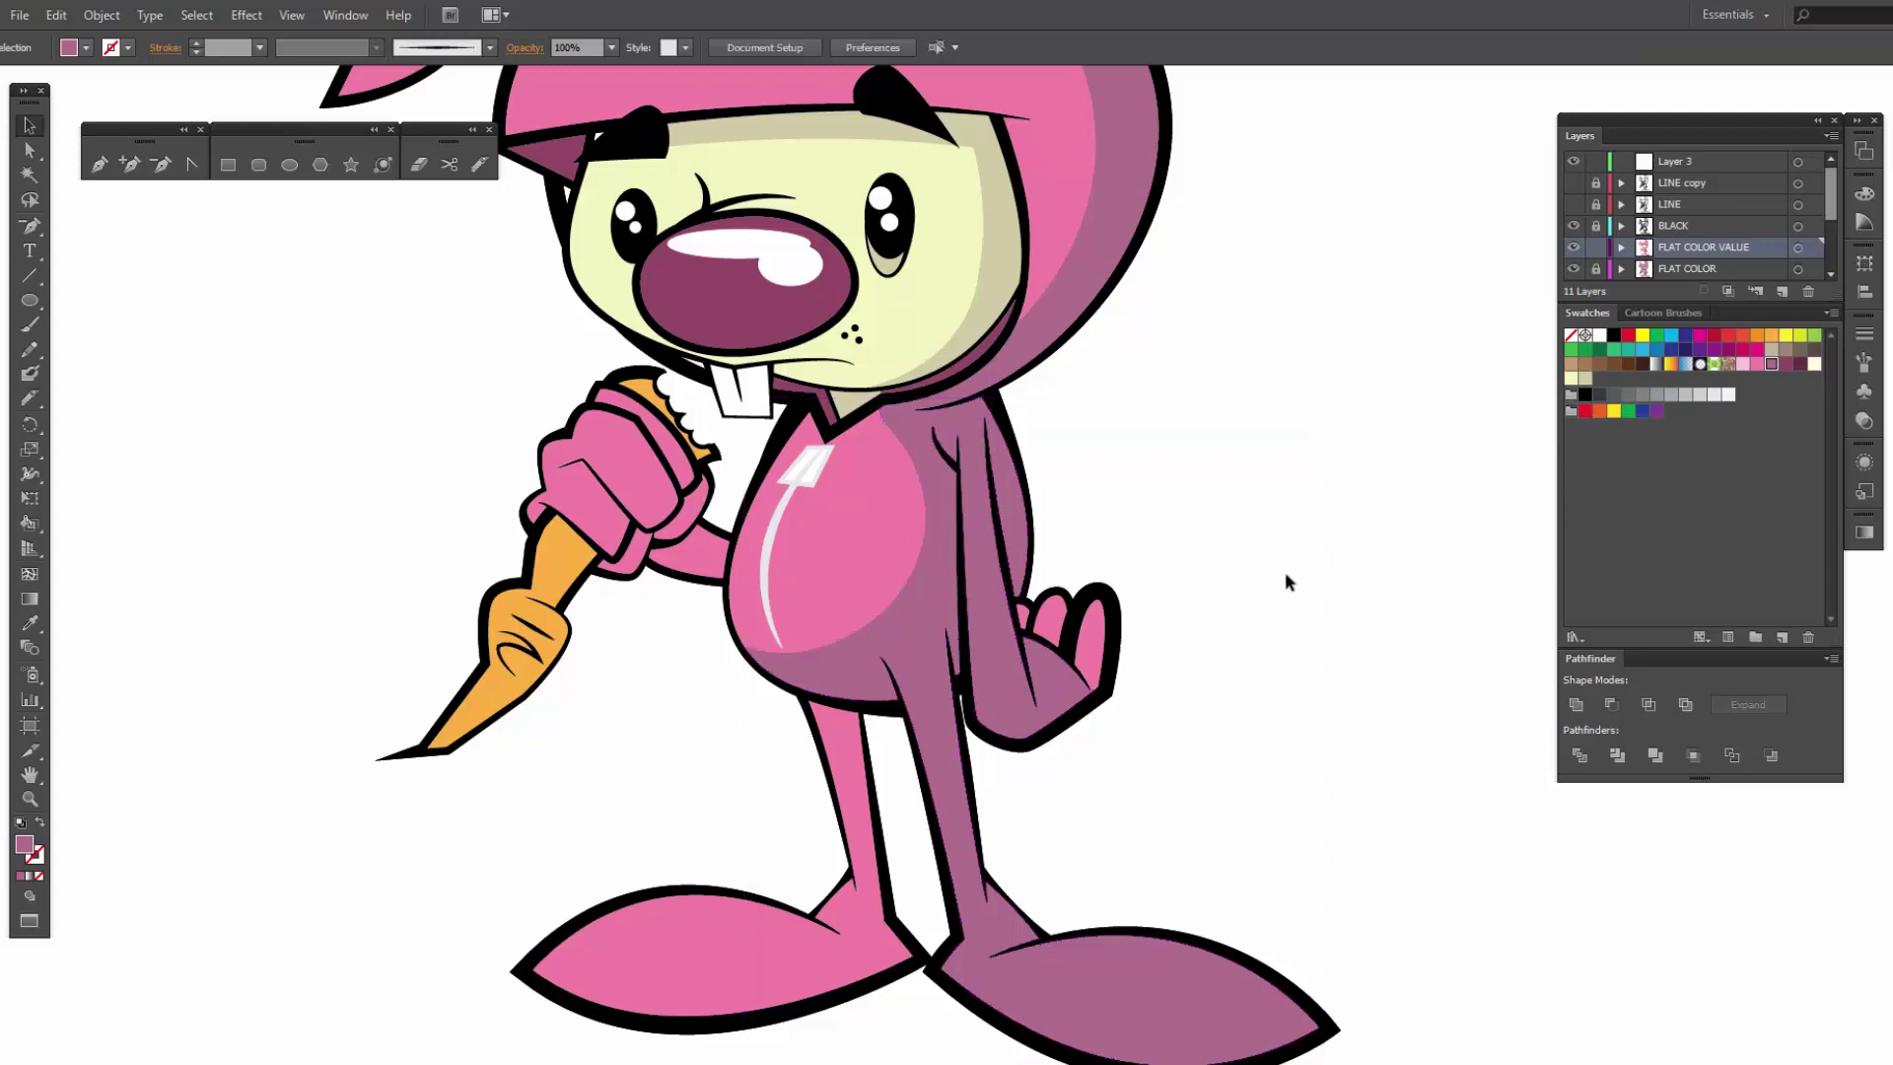
Step: Select the right hand's three pink fingers together and fill them with the mauve swatch
{"action": "left_click", "coordinate": [1100, 658]}
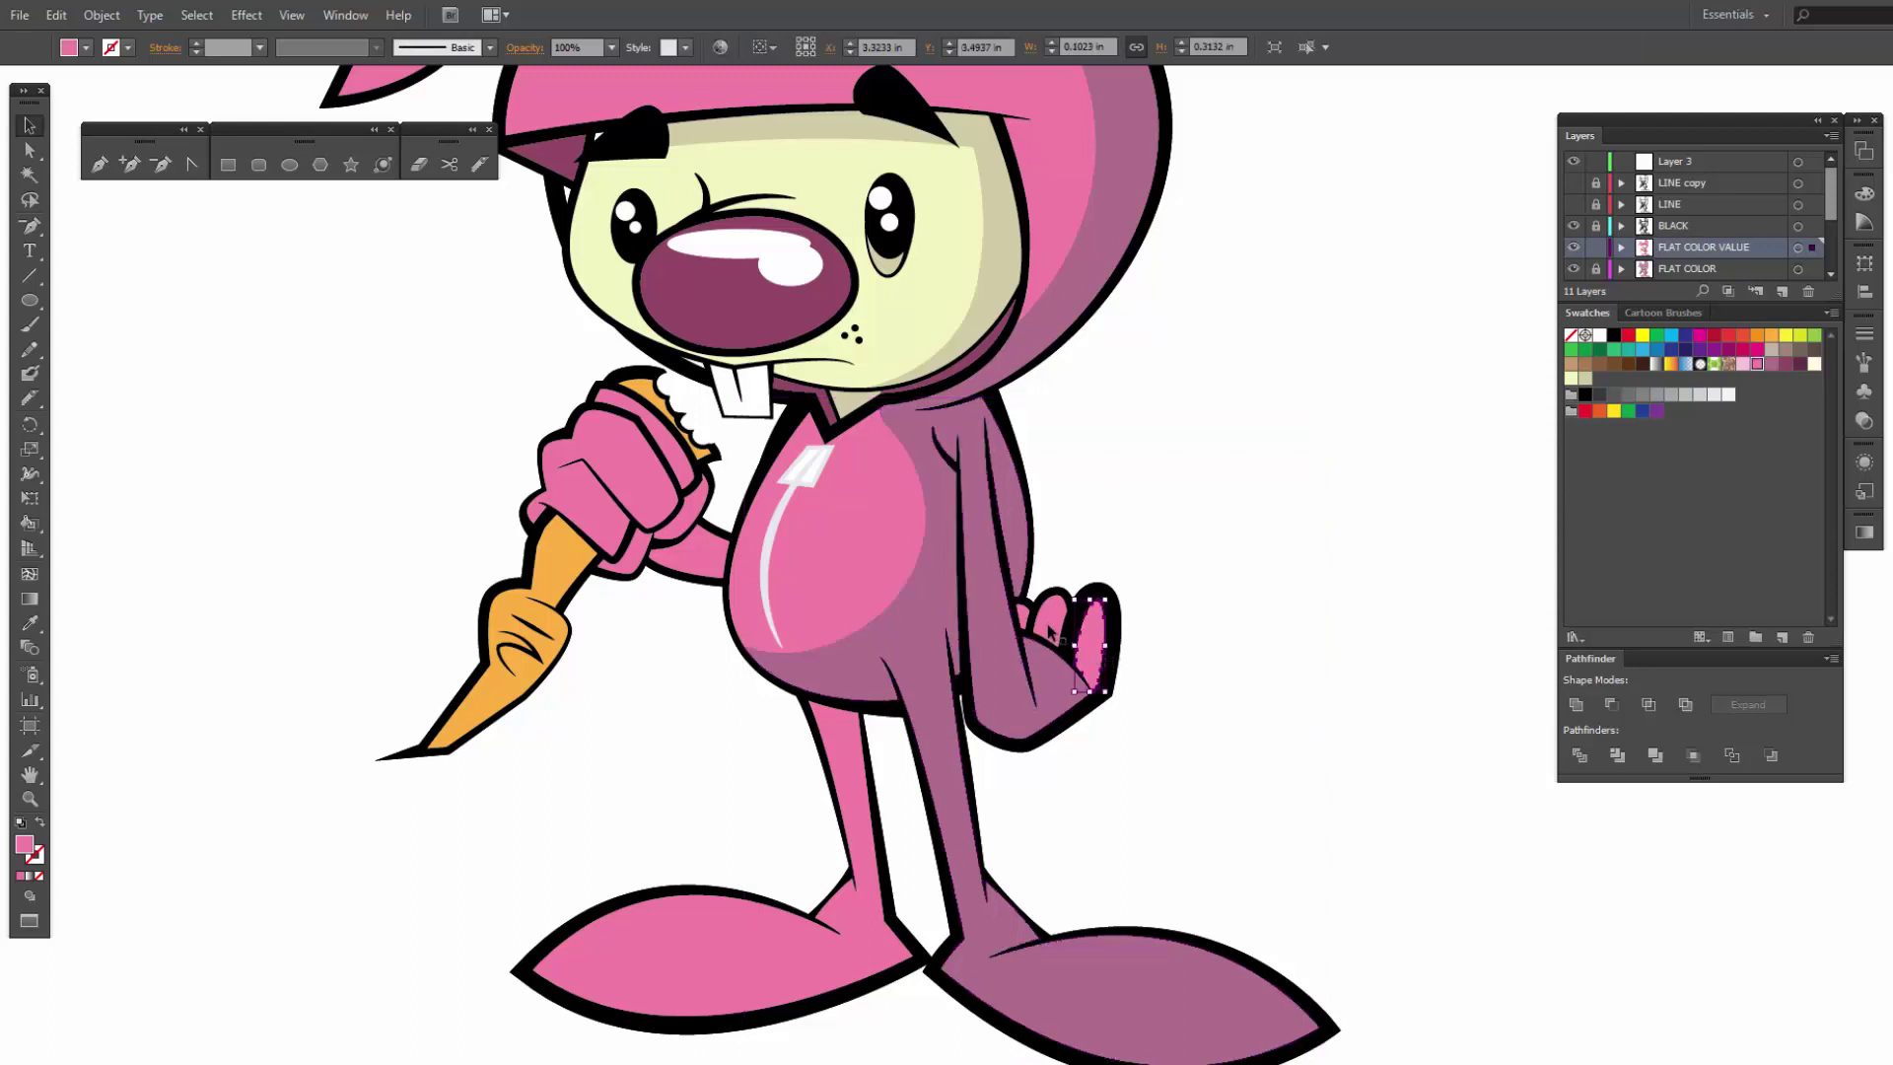
{"action": "left_click", "coordinate": [1051, 631], "text": "shift"}
{"action": "left_click", "coordinate": [1026, 616], "text": "shift"}
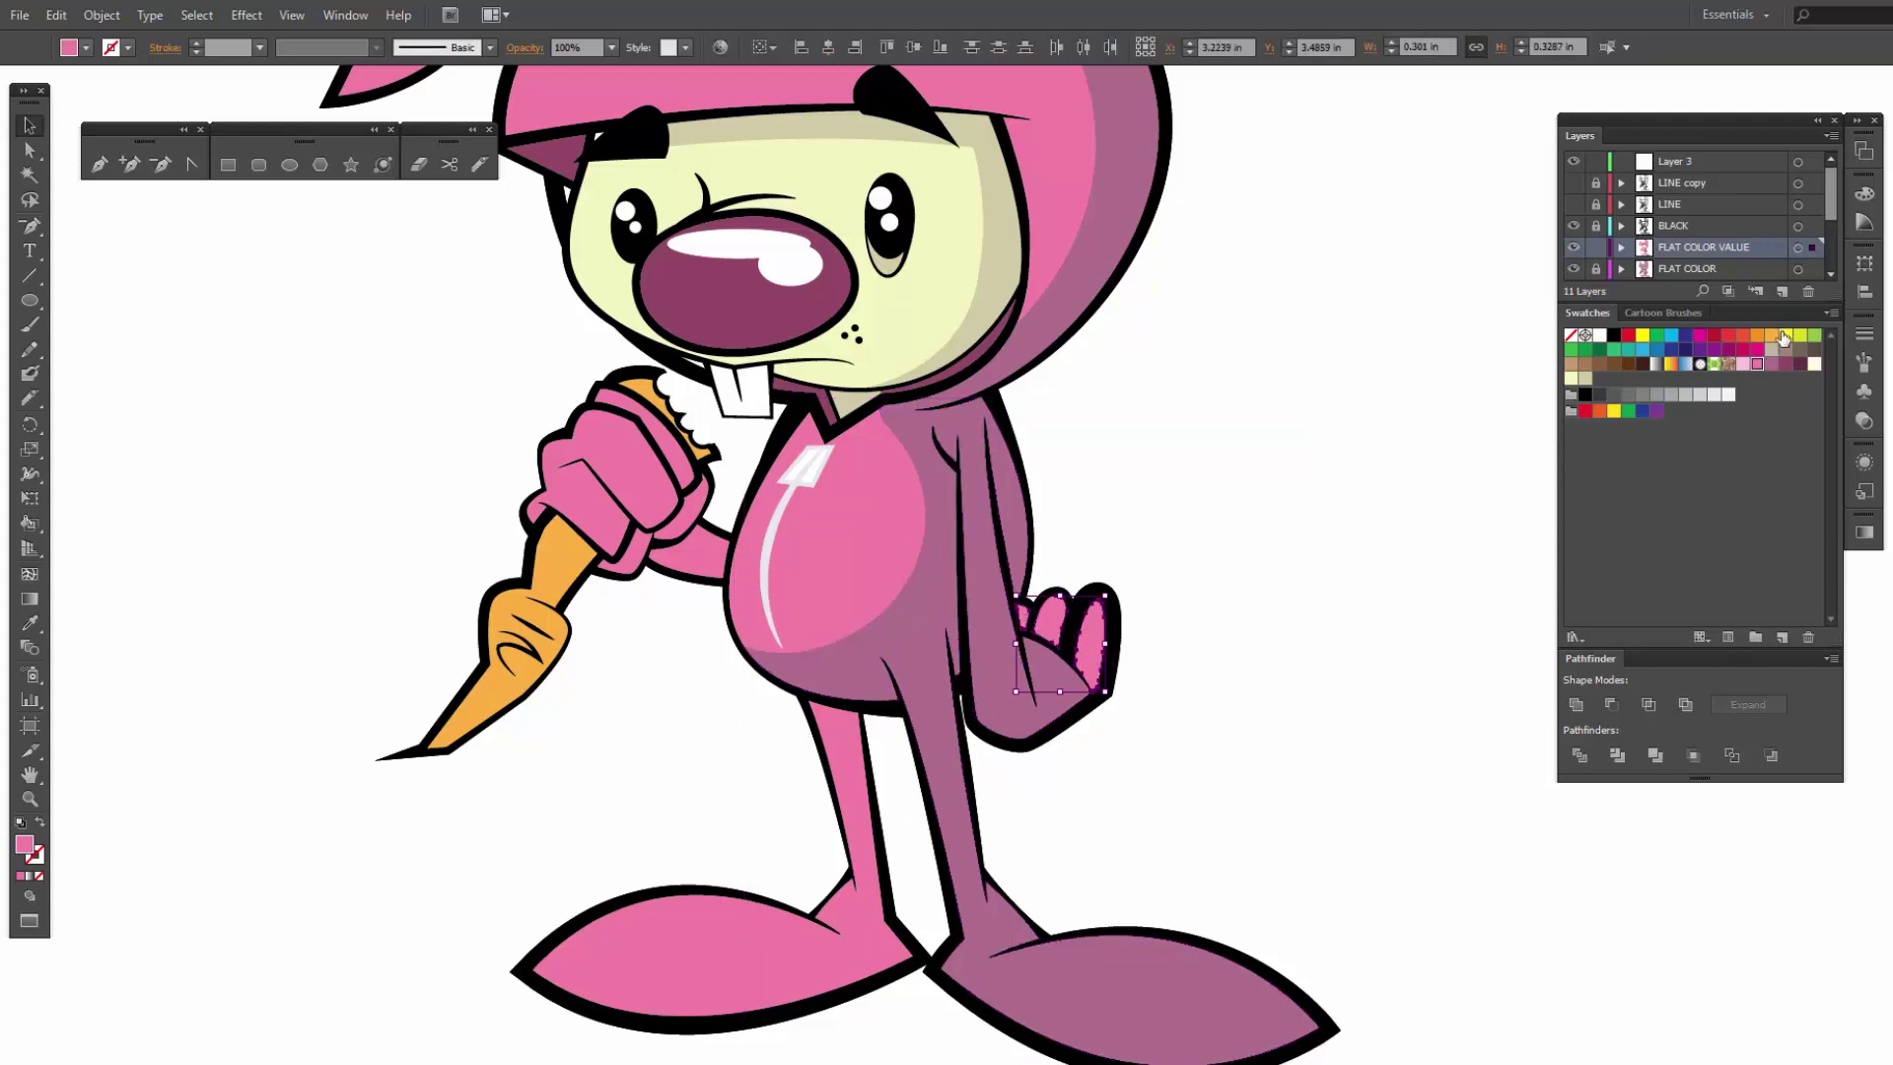
{"action": "left_click", "coordinate": [1773, 364]}
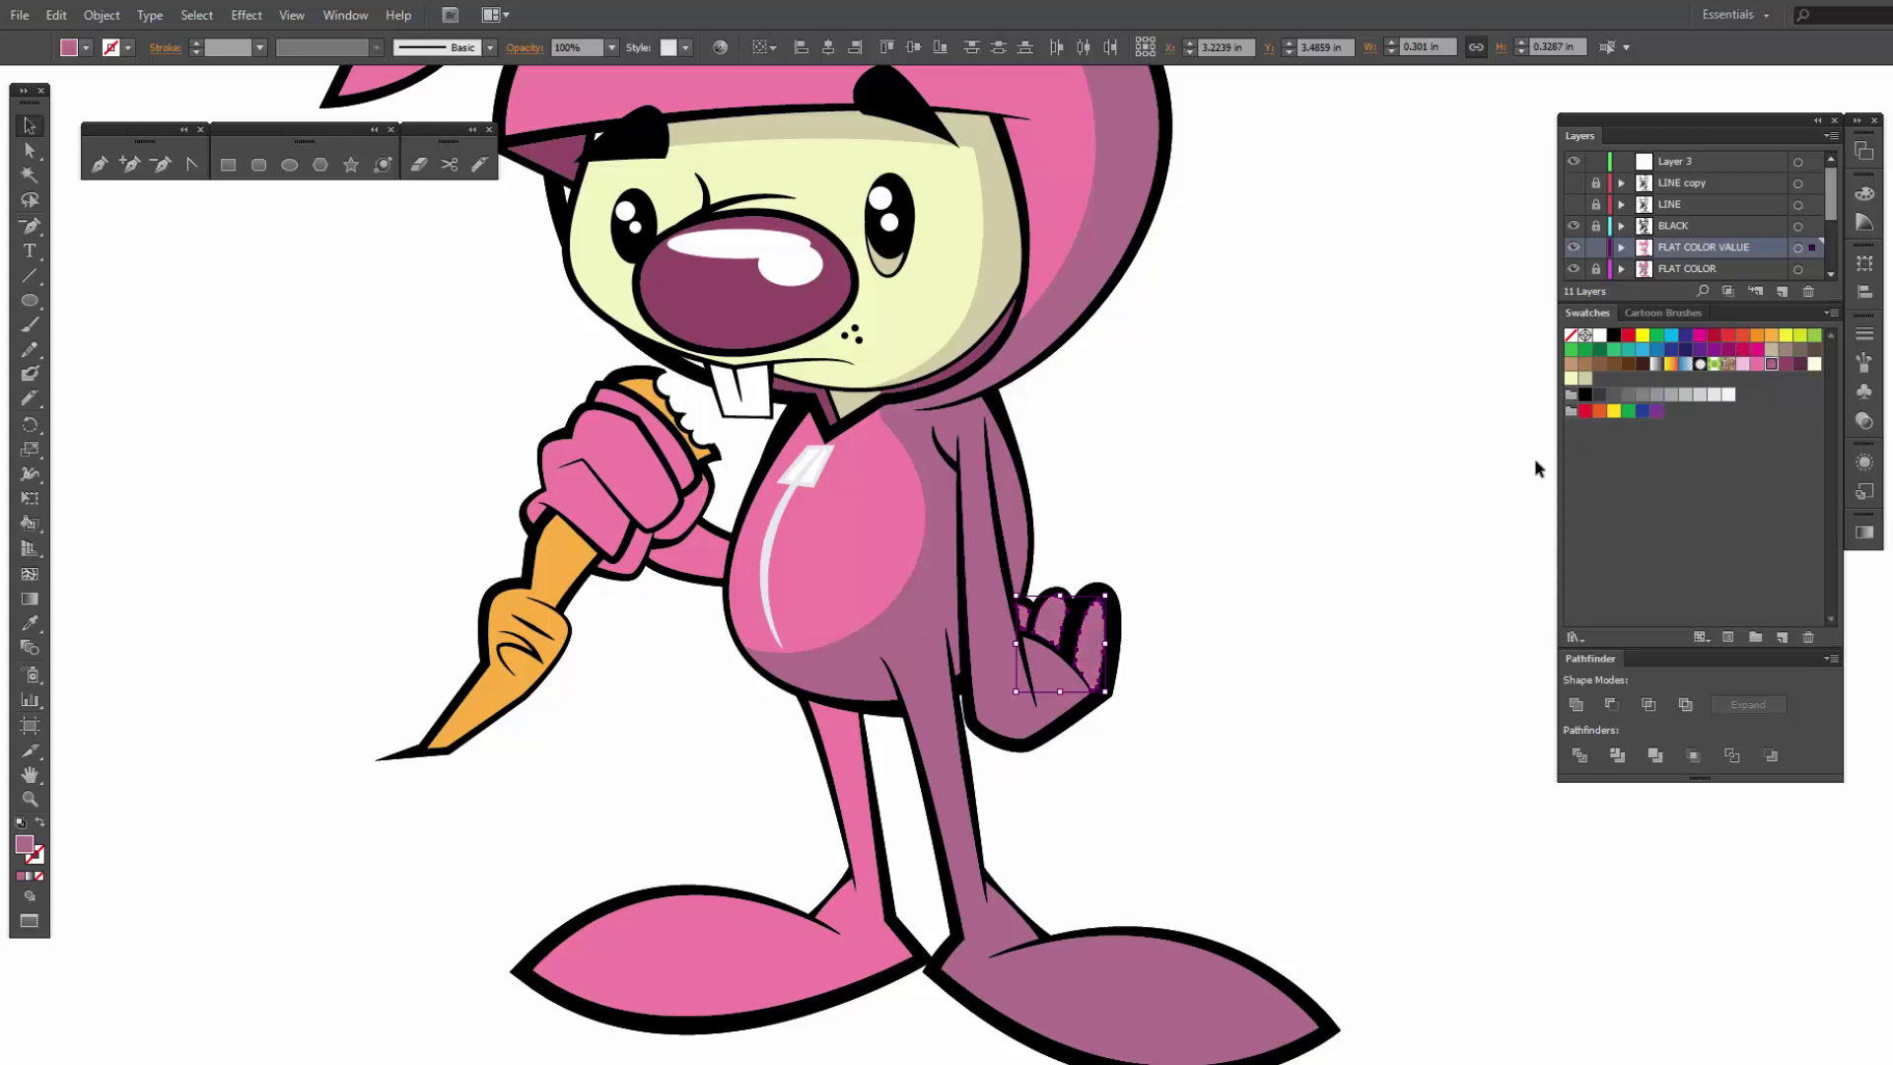
{"action": "left_click", "coordinate": [1463, 503]}
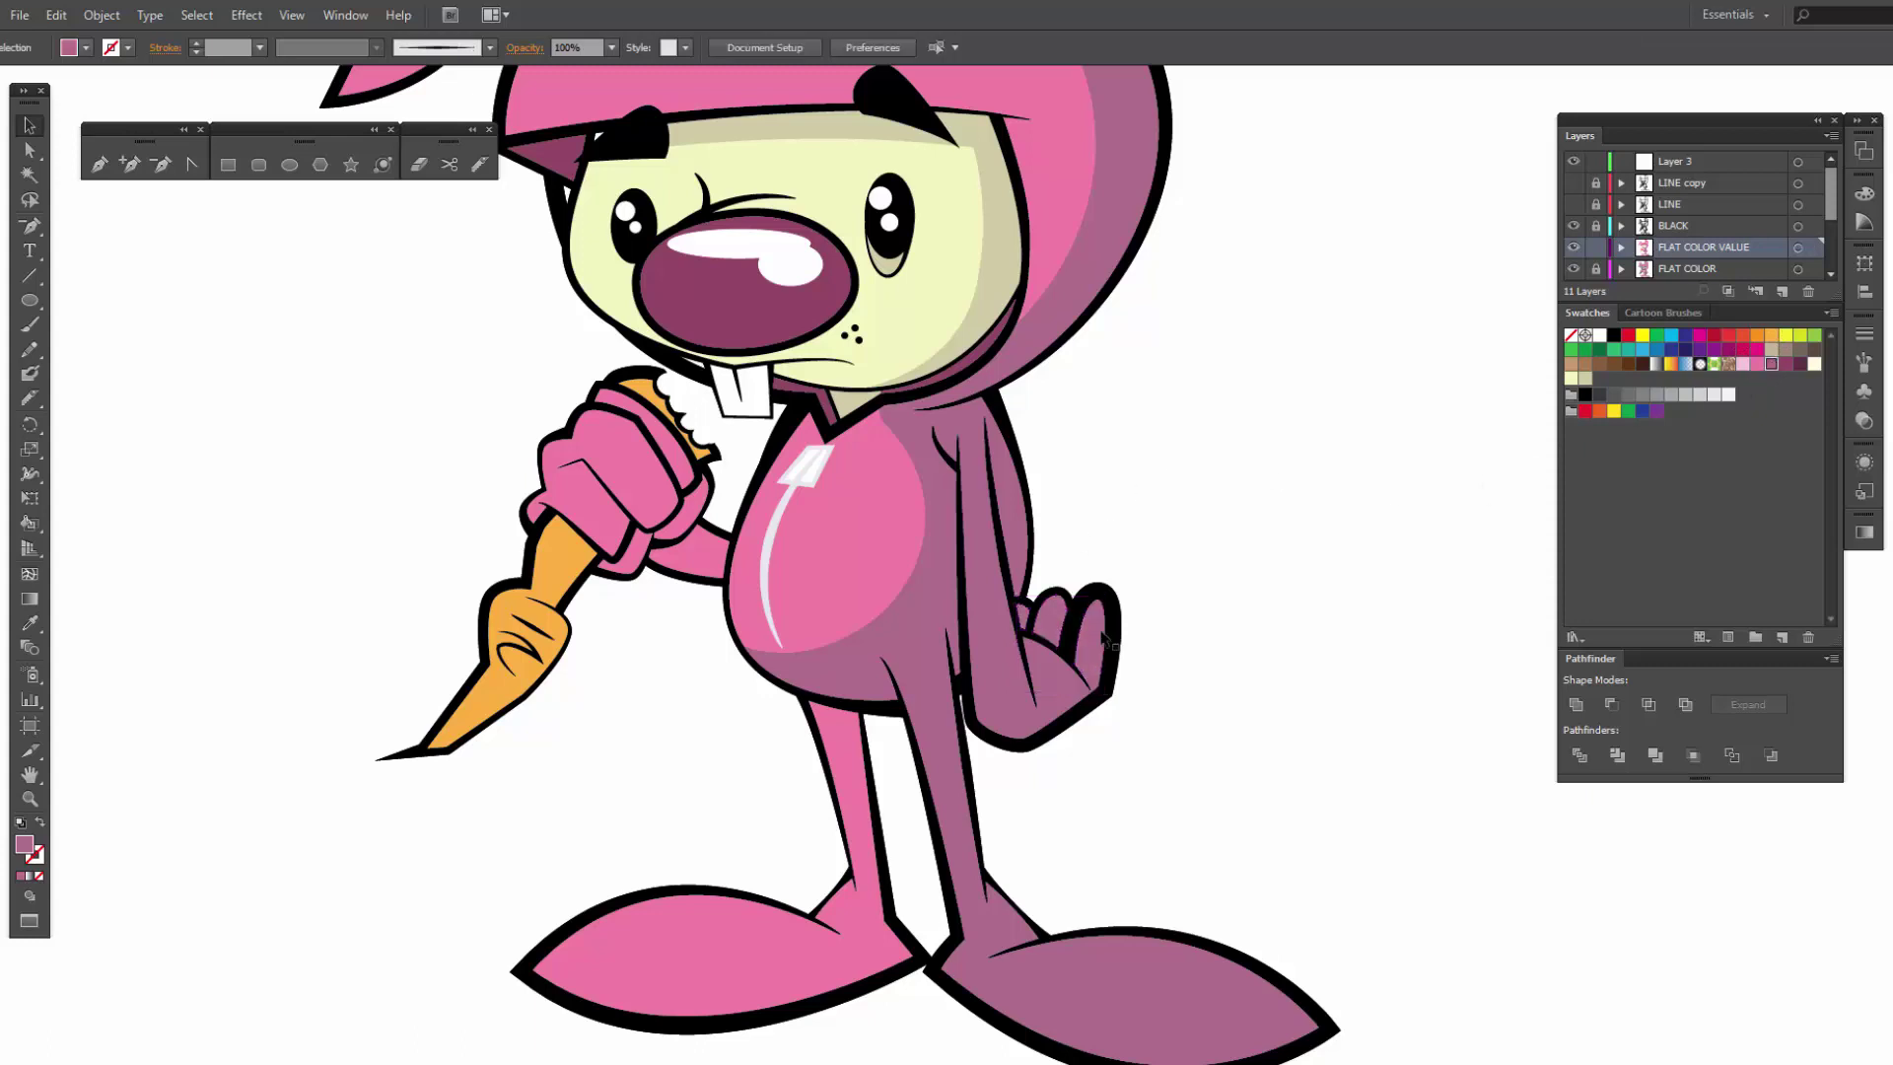
Step: Knife the left leg diagonally below the belly and fill its upper piece, about 0.21 by 0.34 in, with the mauve swatch
{"action": "left_click", "coordinate": [834, 756]}
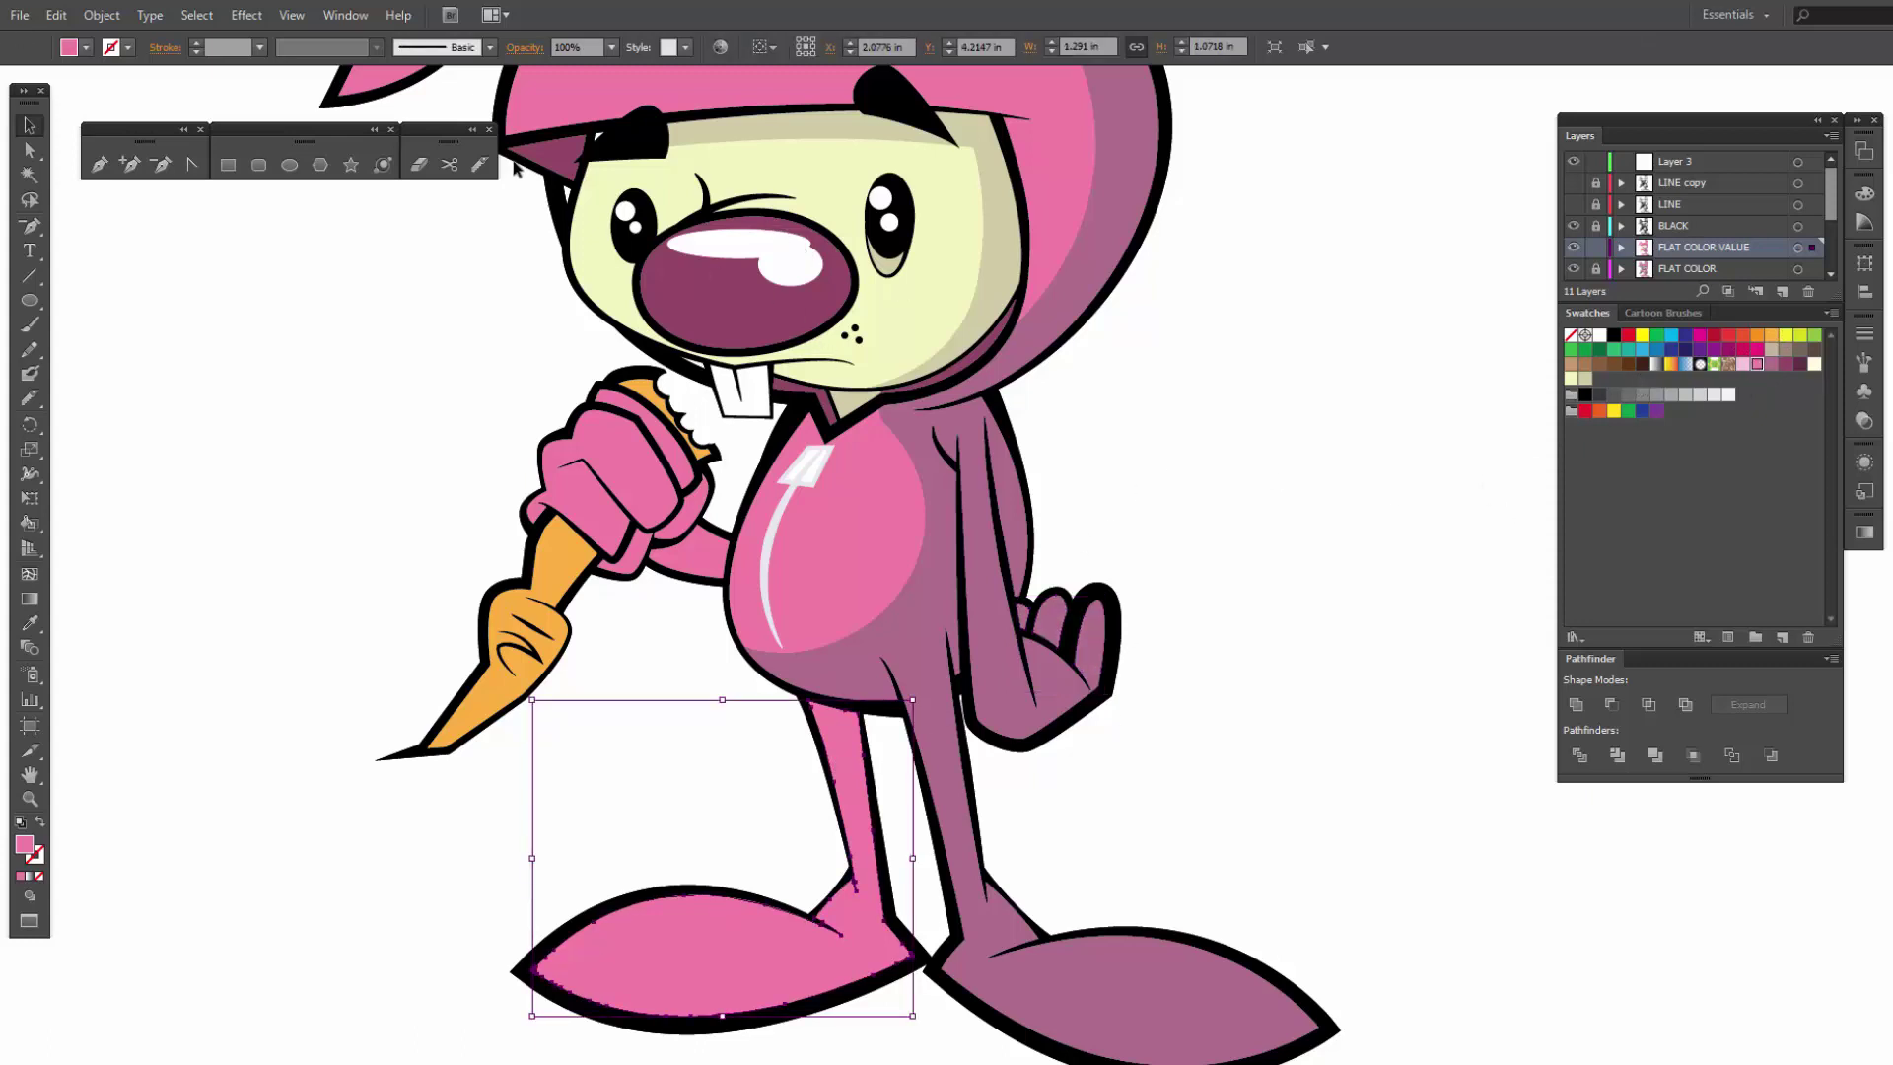
{"action": "left_click", "coordinate": [480, 163]}
{"action": "left_click_drag", "start_coordinate": [803, 752], "coordinate": [902, 830]}
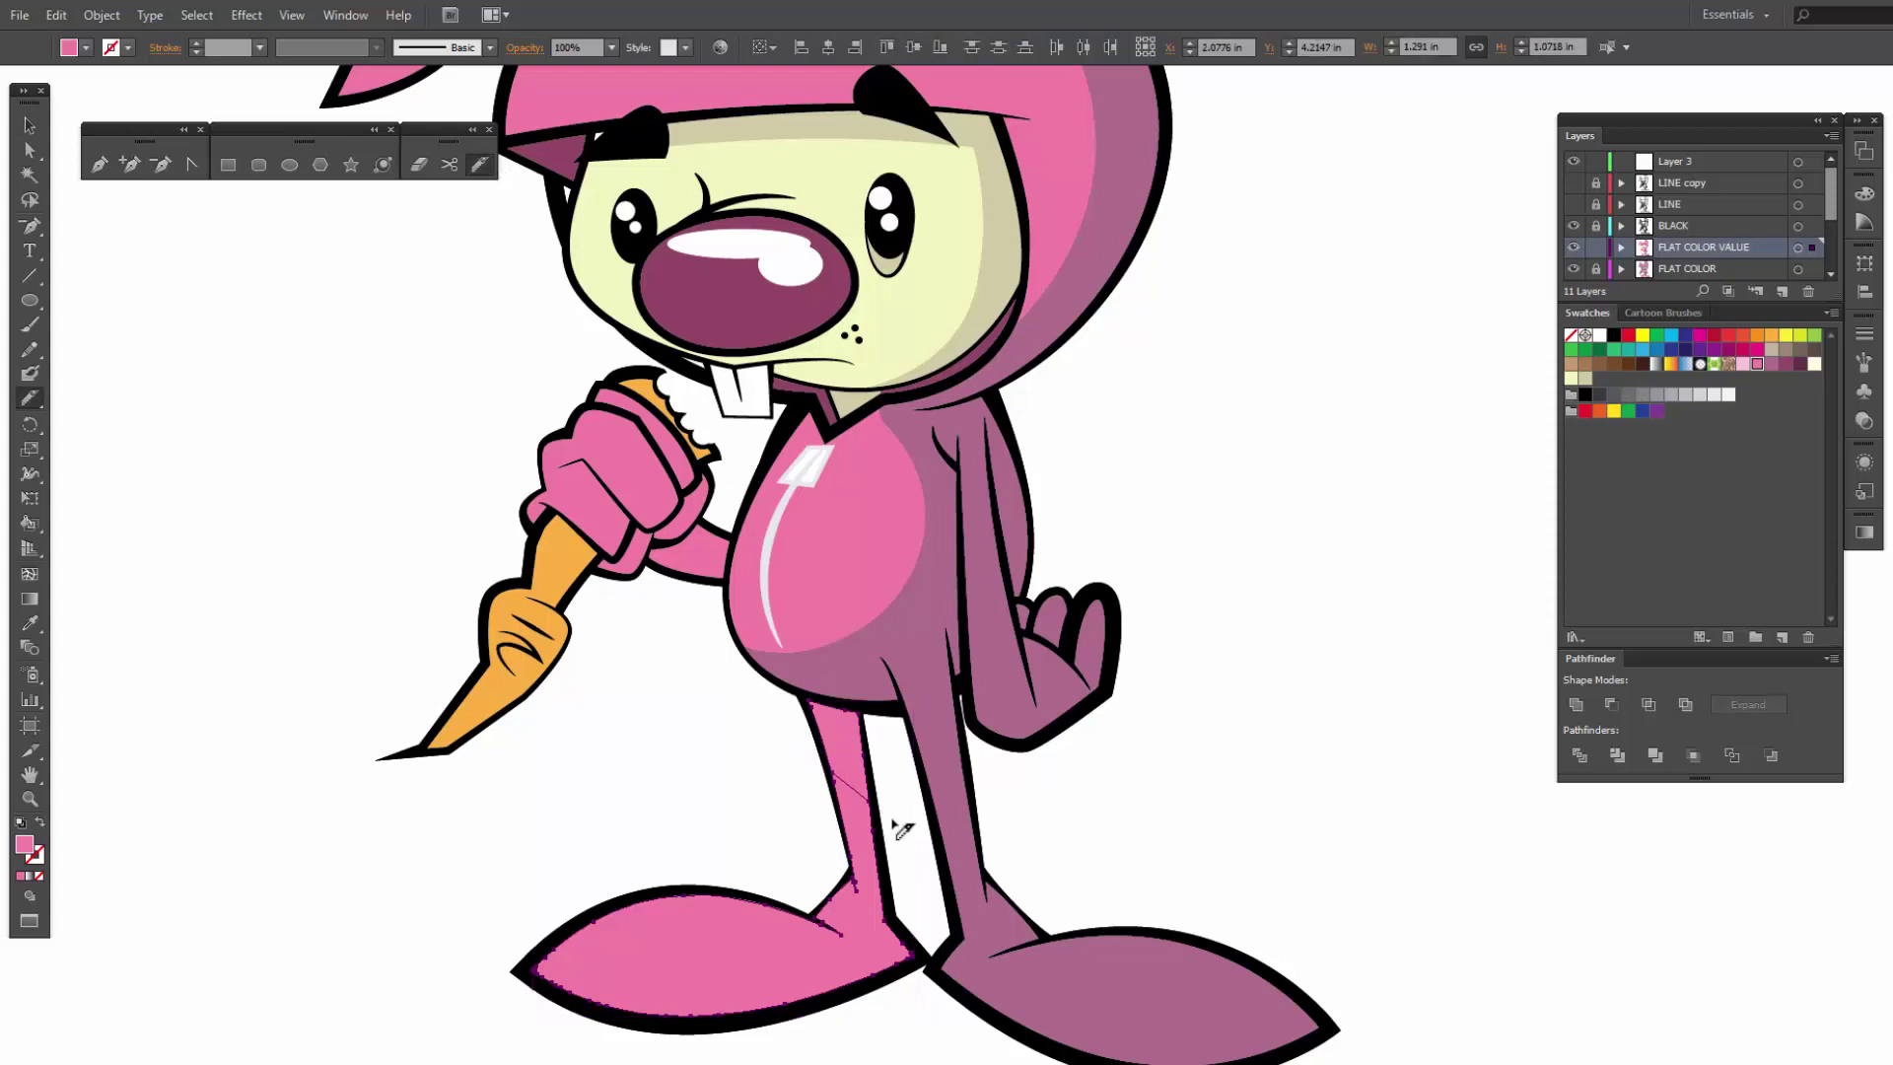
{"action": "key", "text": "v"}
{"action": "left_click", "coordinate": [885, 811]}
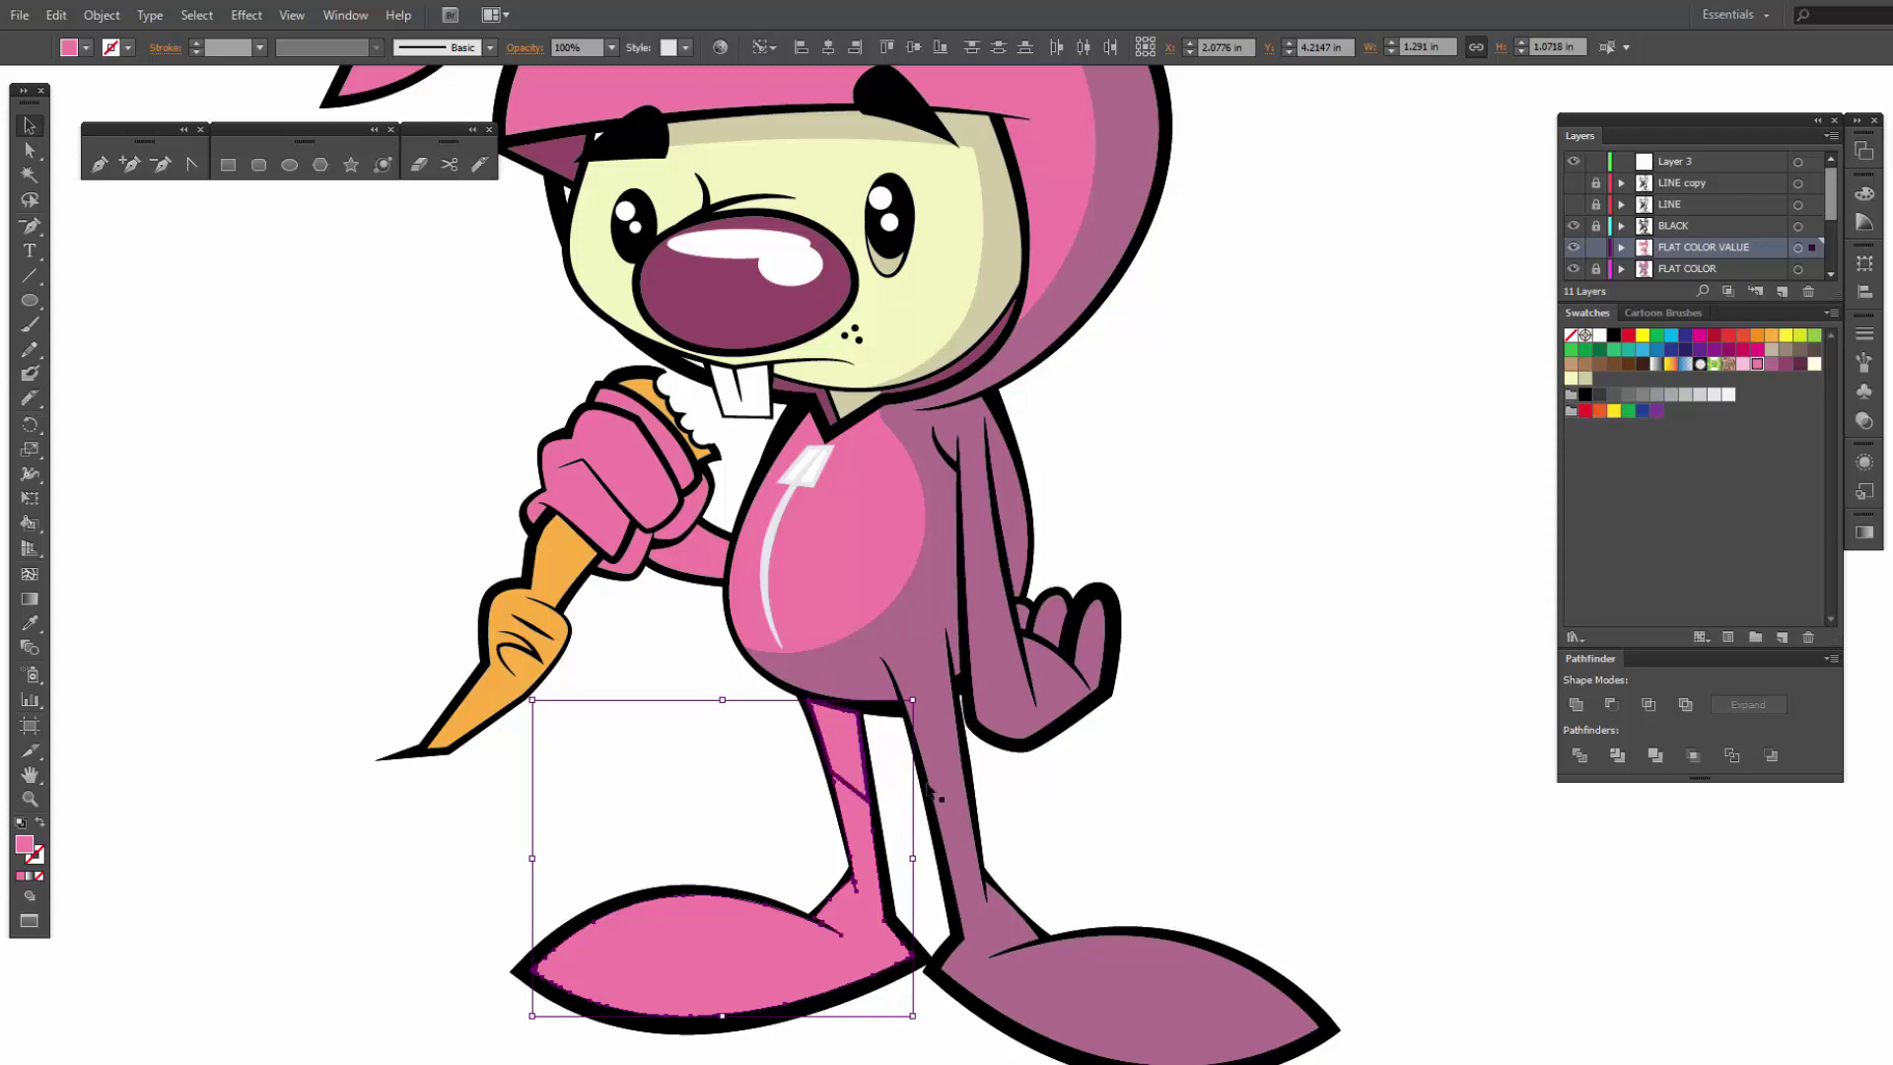
{"action": "left_click", "coordinate": [805, 748]}
{"action": "left_click", "coordinate": [838, 739]}
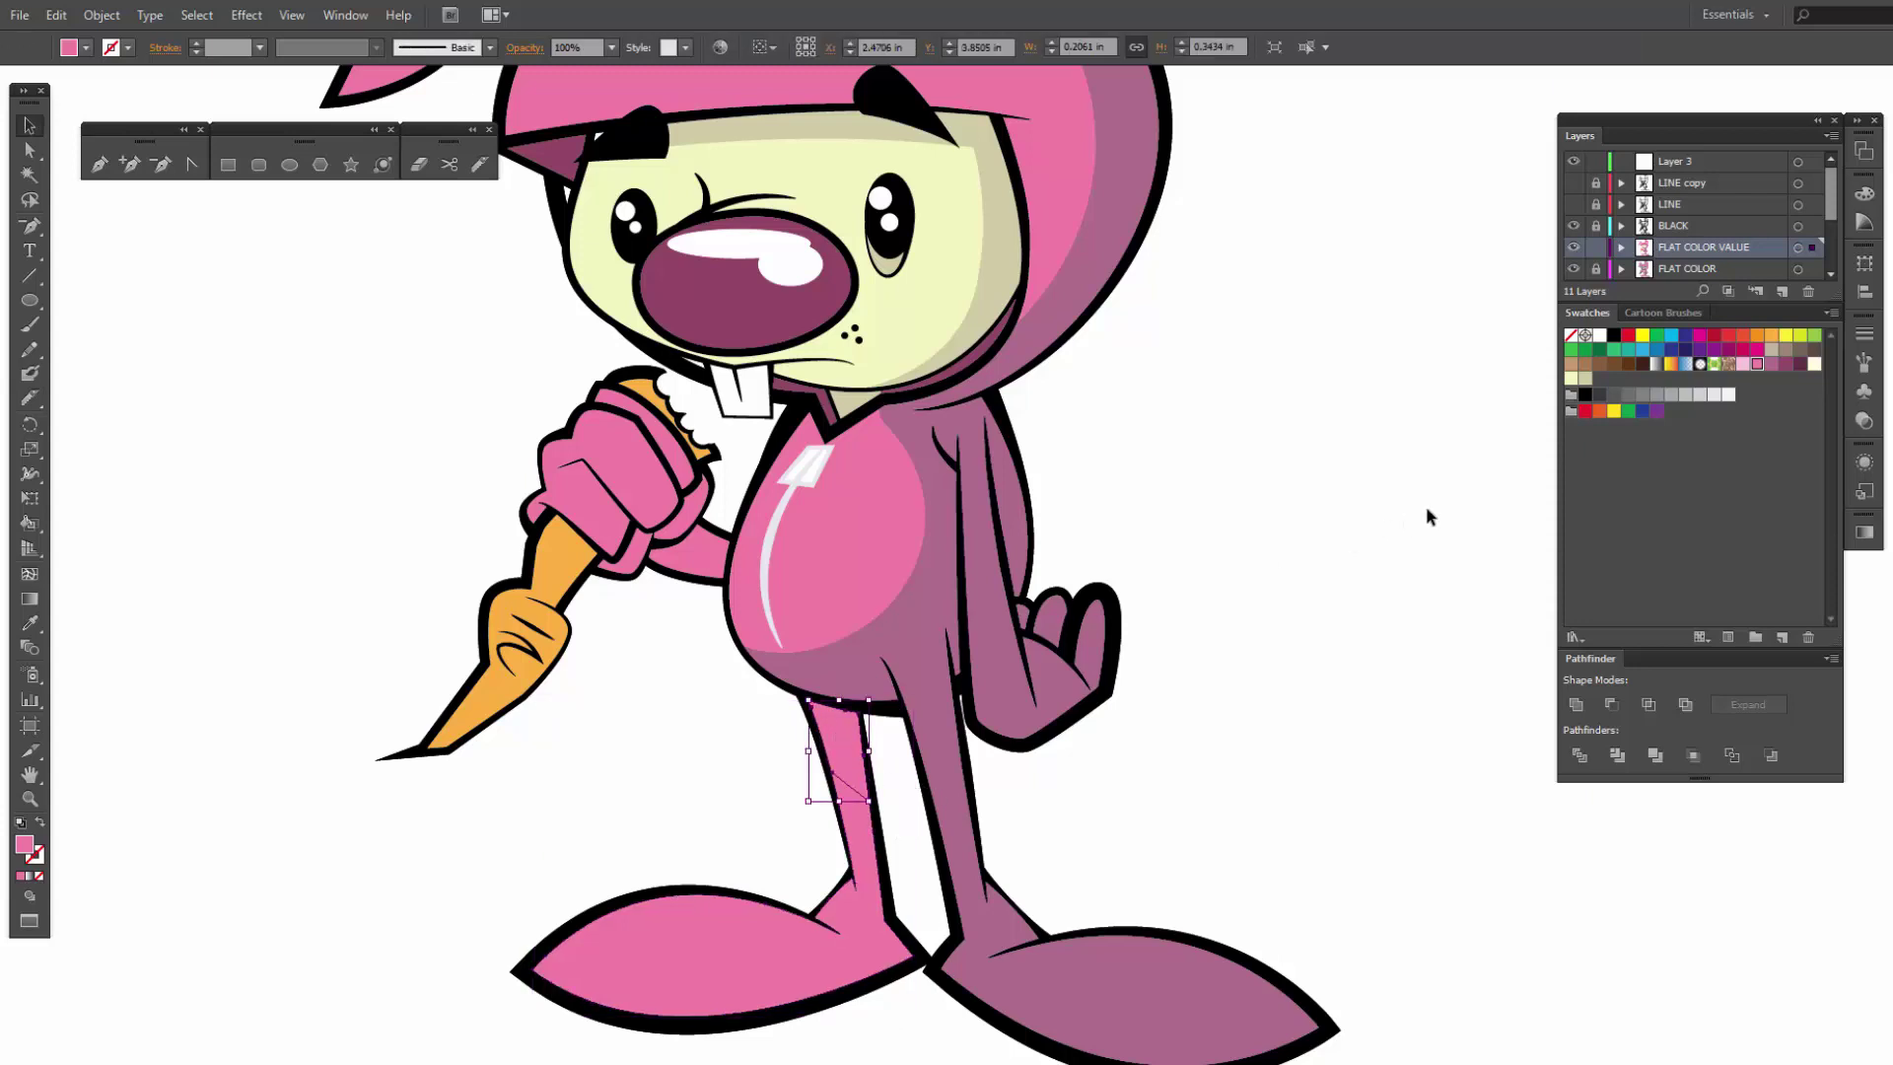
{"action": "left_click", "coordinate": [1772, 364]}
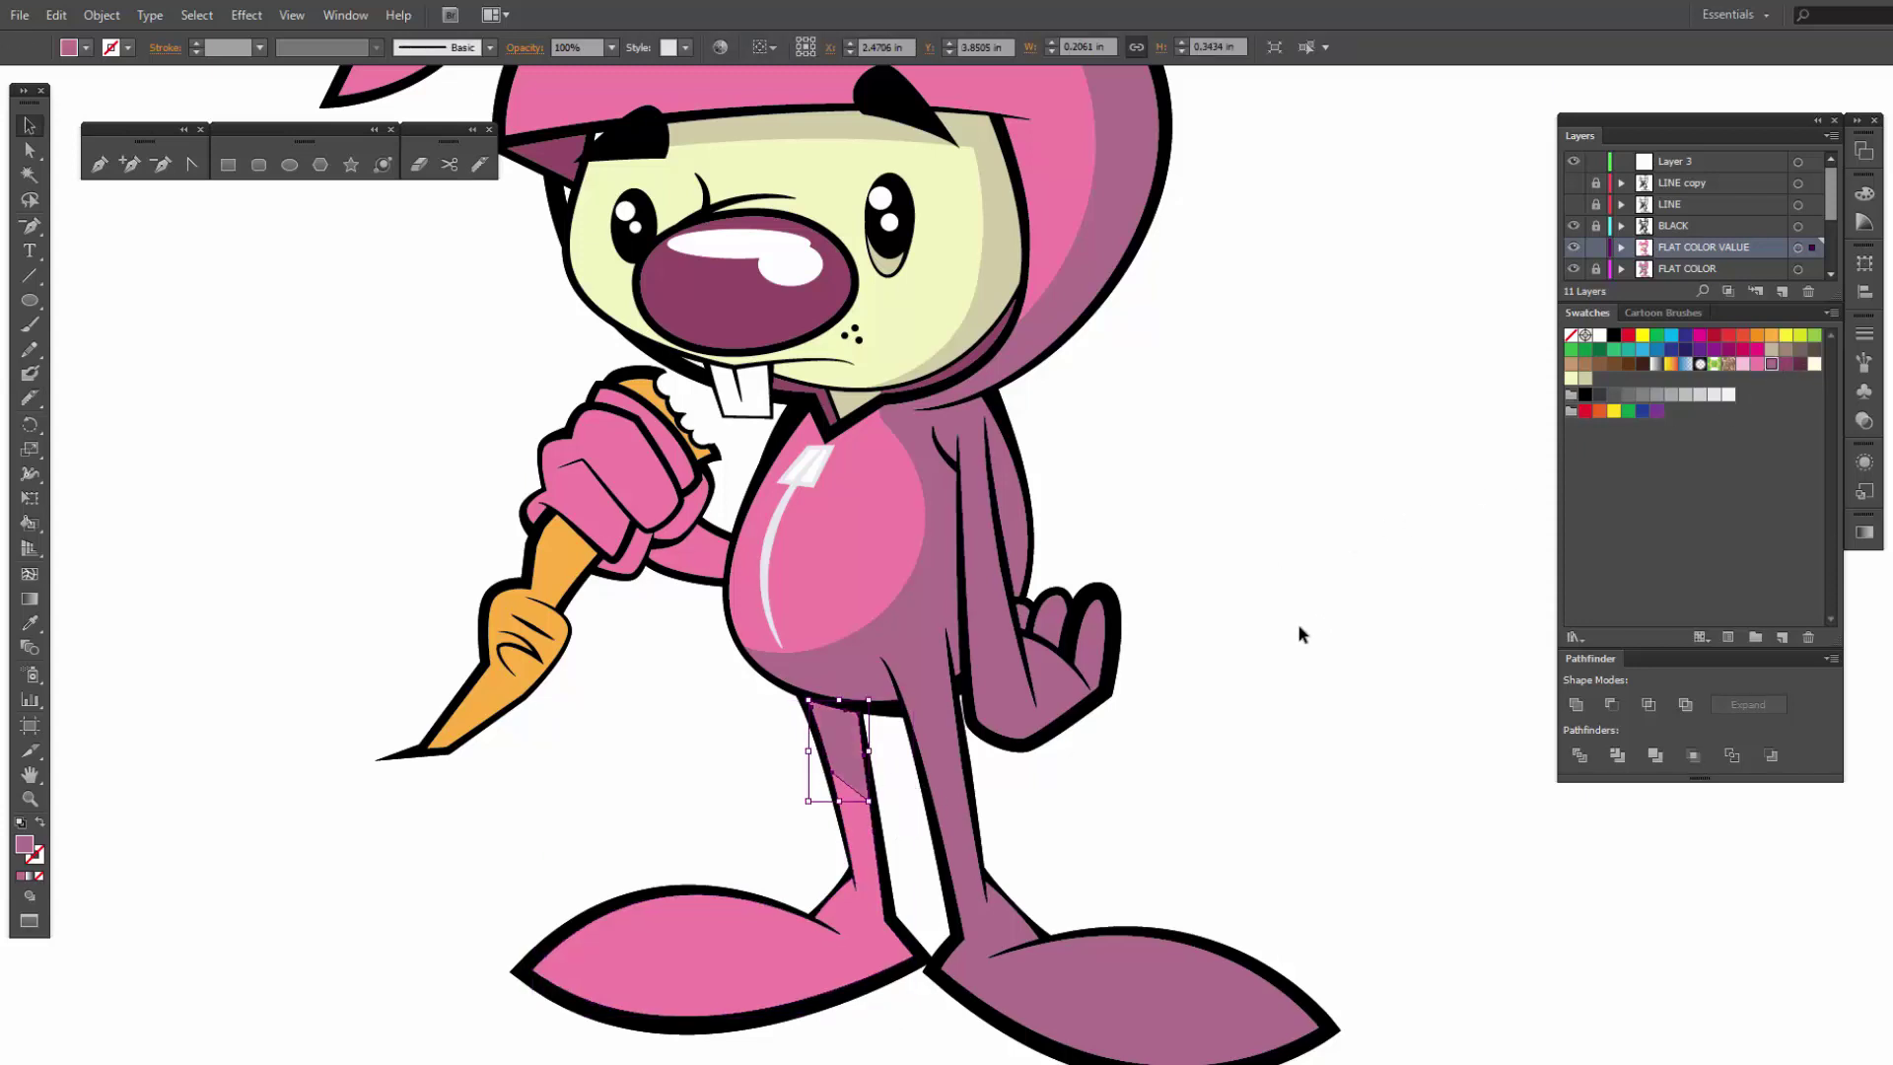
{"action": "left_click", "coordinate": [1298, 623]}
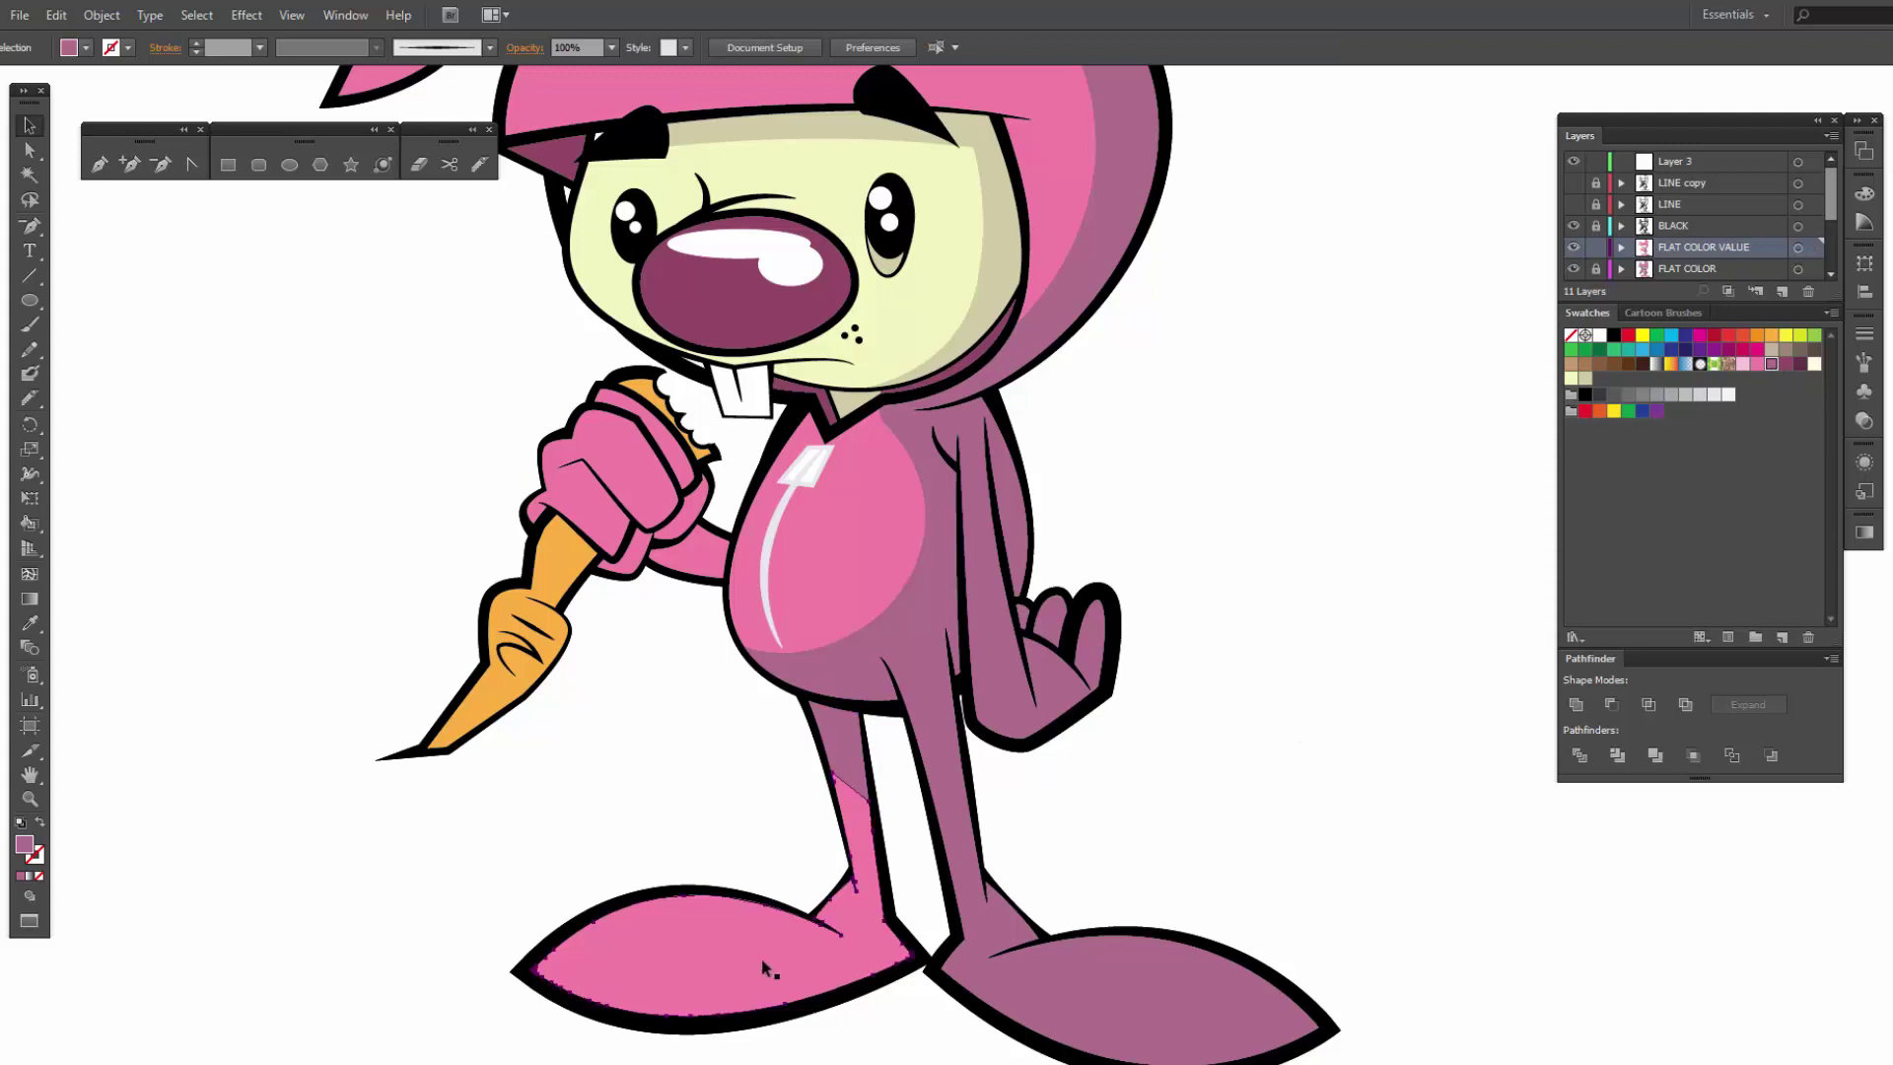
Step: Knife a shadow piece about 0.82 by 0.39 in along the left foot's underside and heel and fill it with the mauve swatch
{"action": "left_click", "coordinate": [883, 964]}
{"action": "left_click", "coordinate": [480, 164]}
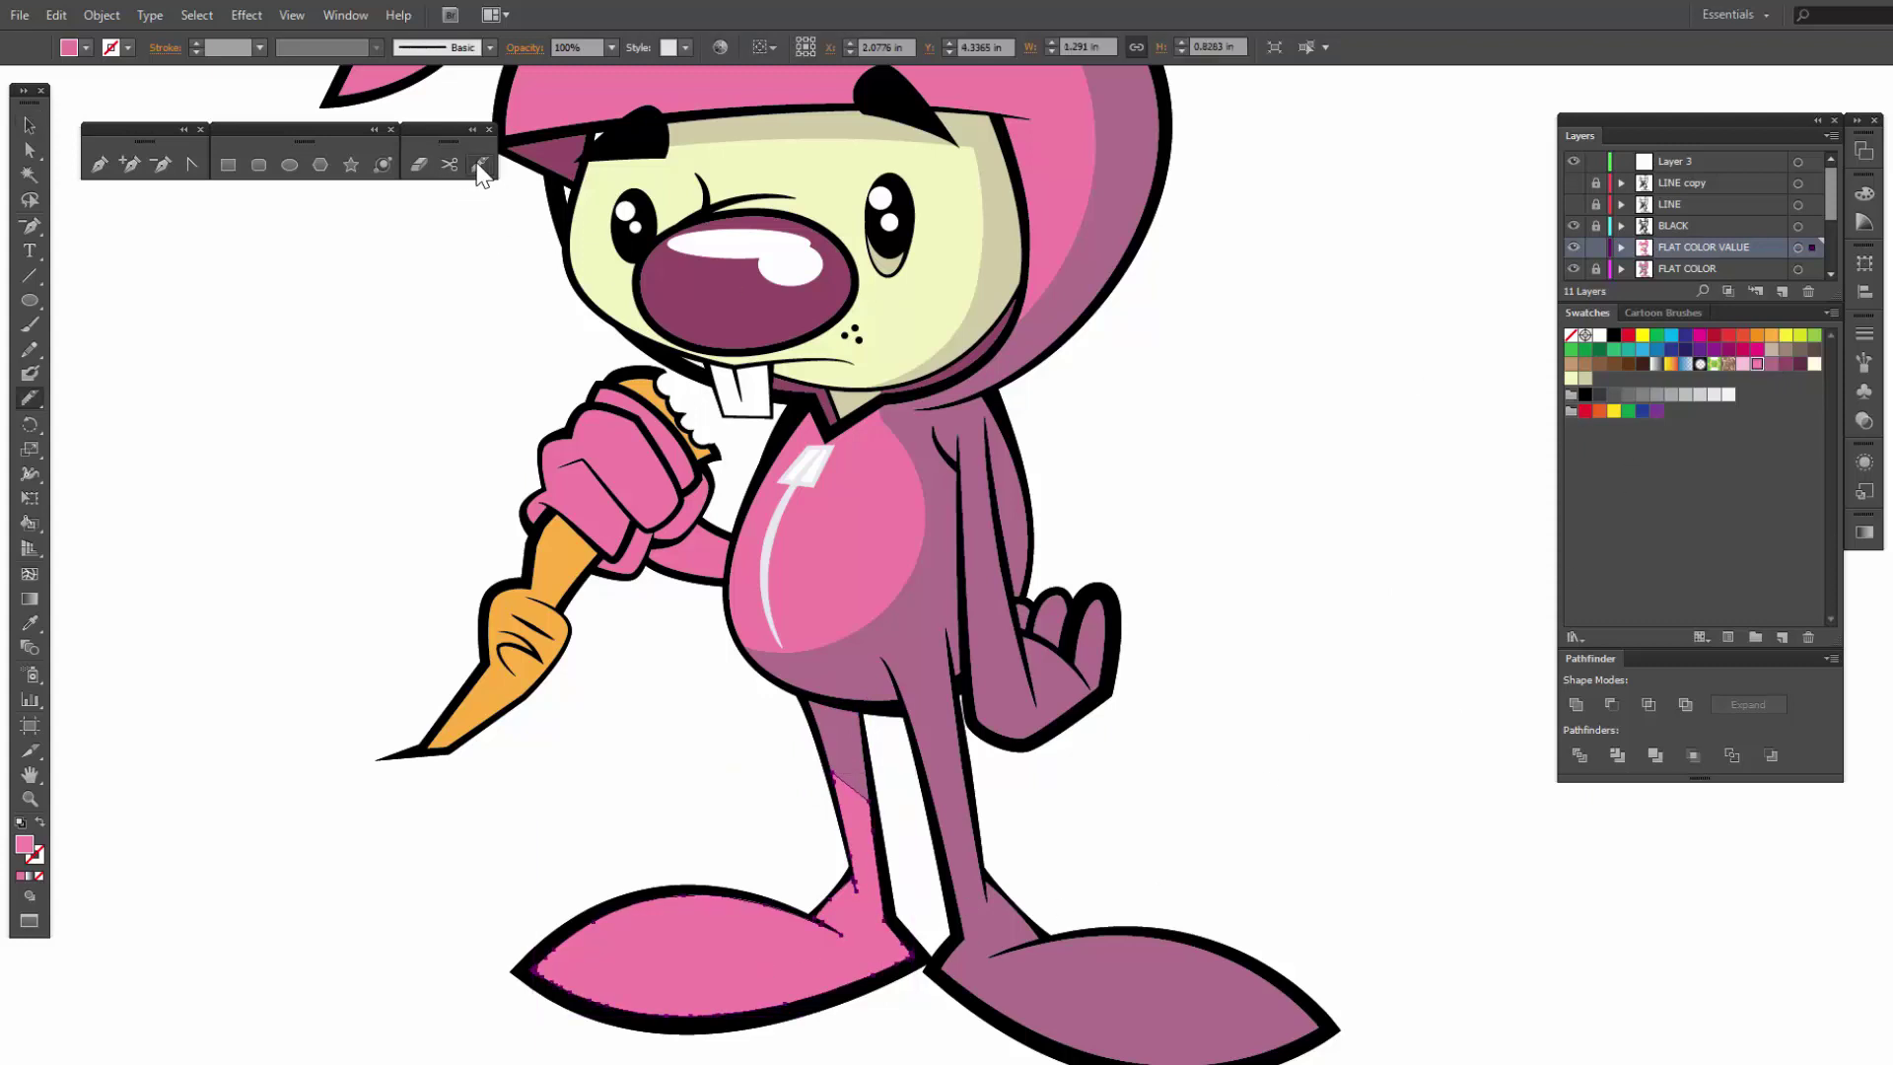
{"action": "mouse_move", "coordinate": [524, 976]}
{"action": "left_mouse_down"}
{"action": "mouse_move", "coordinate": [615, 1015]}
{"action": "mouse_move", "coordinate": [736, 1003]}
{"action": "mouse_move", "coordinate": [884, 946]}
{"action": "mouse_move", "coordinate": [902, 872]}
{"action": "left_mouse_up"}
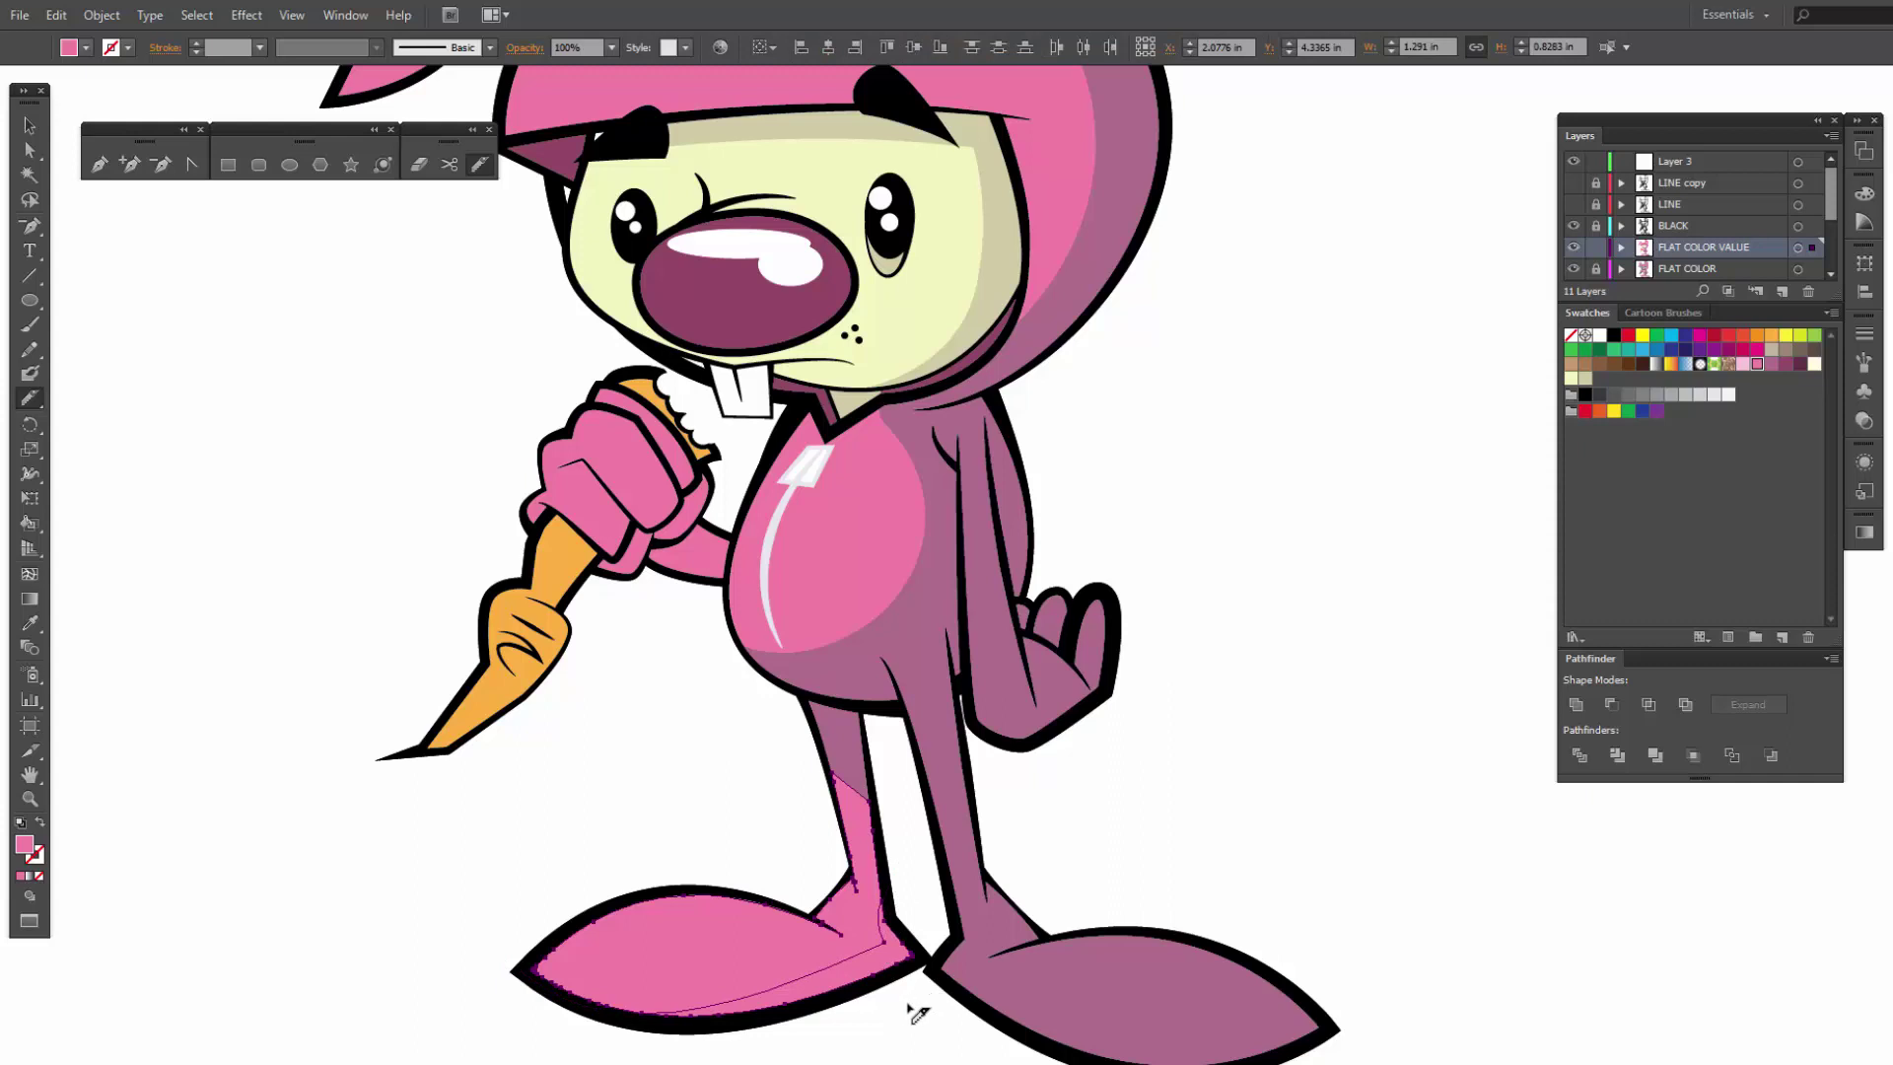
{"action": "key", "text": "v"}
{"action": "left_click", "coordinate": [902, 1020]}
{"action": "left_click", "coordinate": [877, 974]}
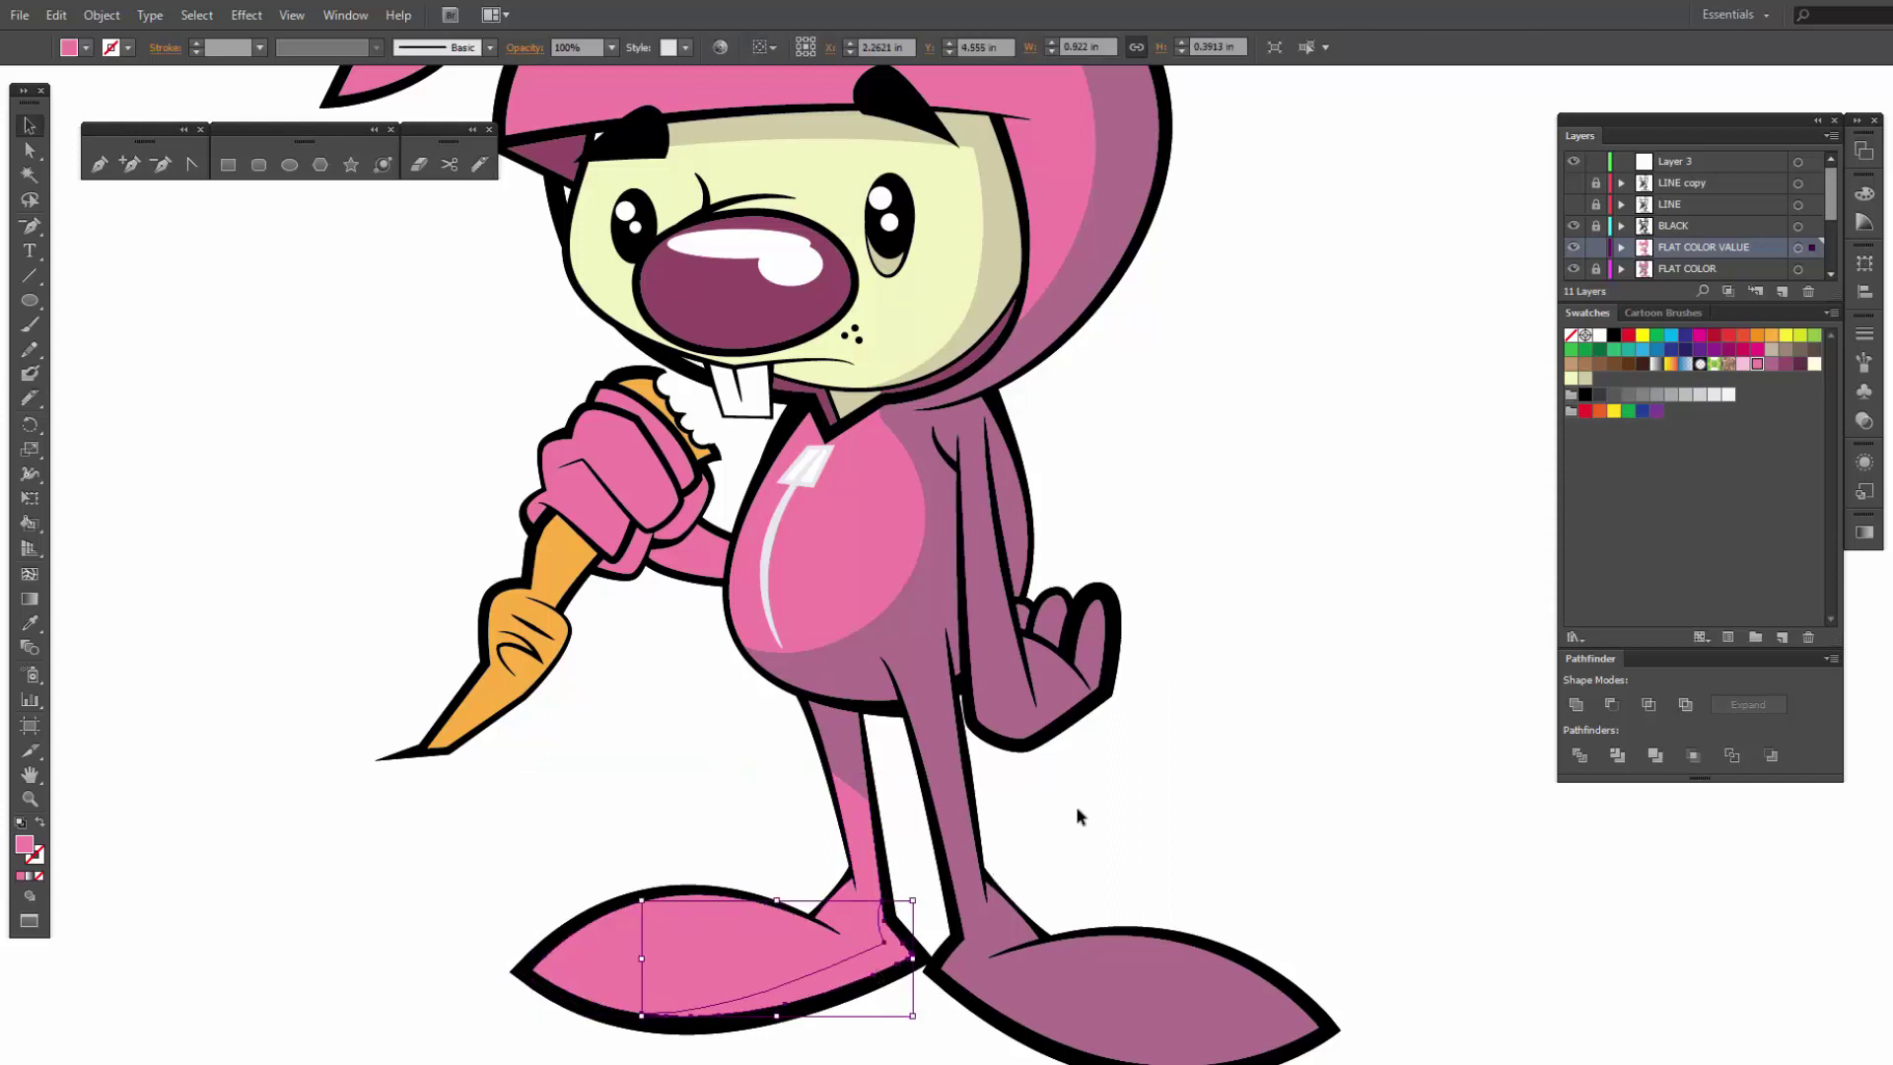
{"action": "left_click", "coordinate": [1772, 365]}
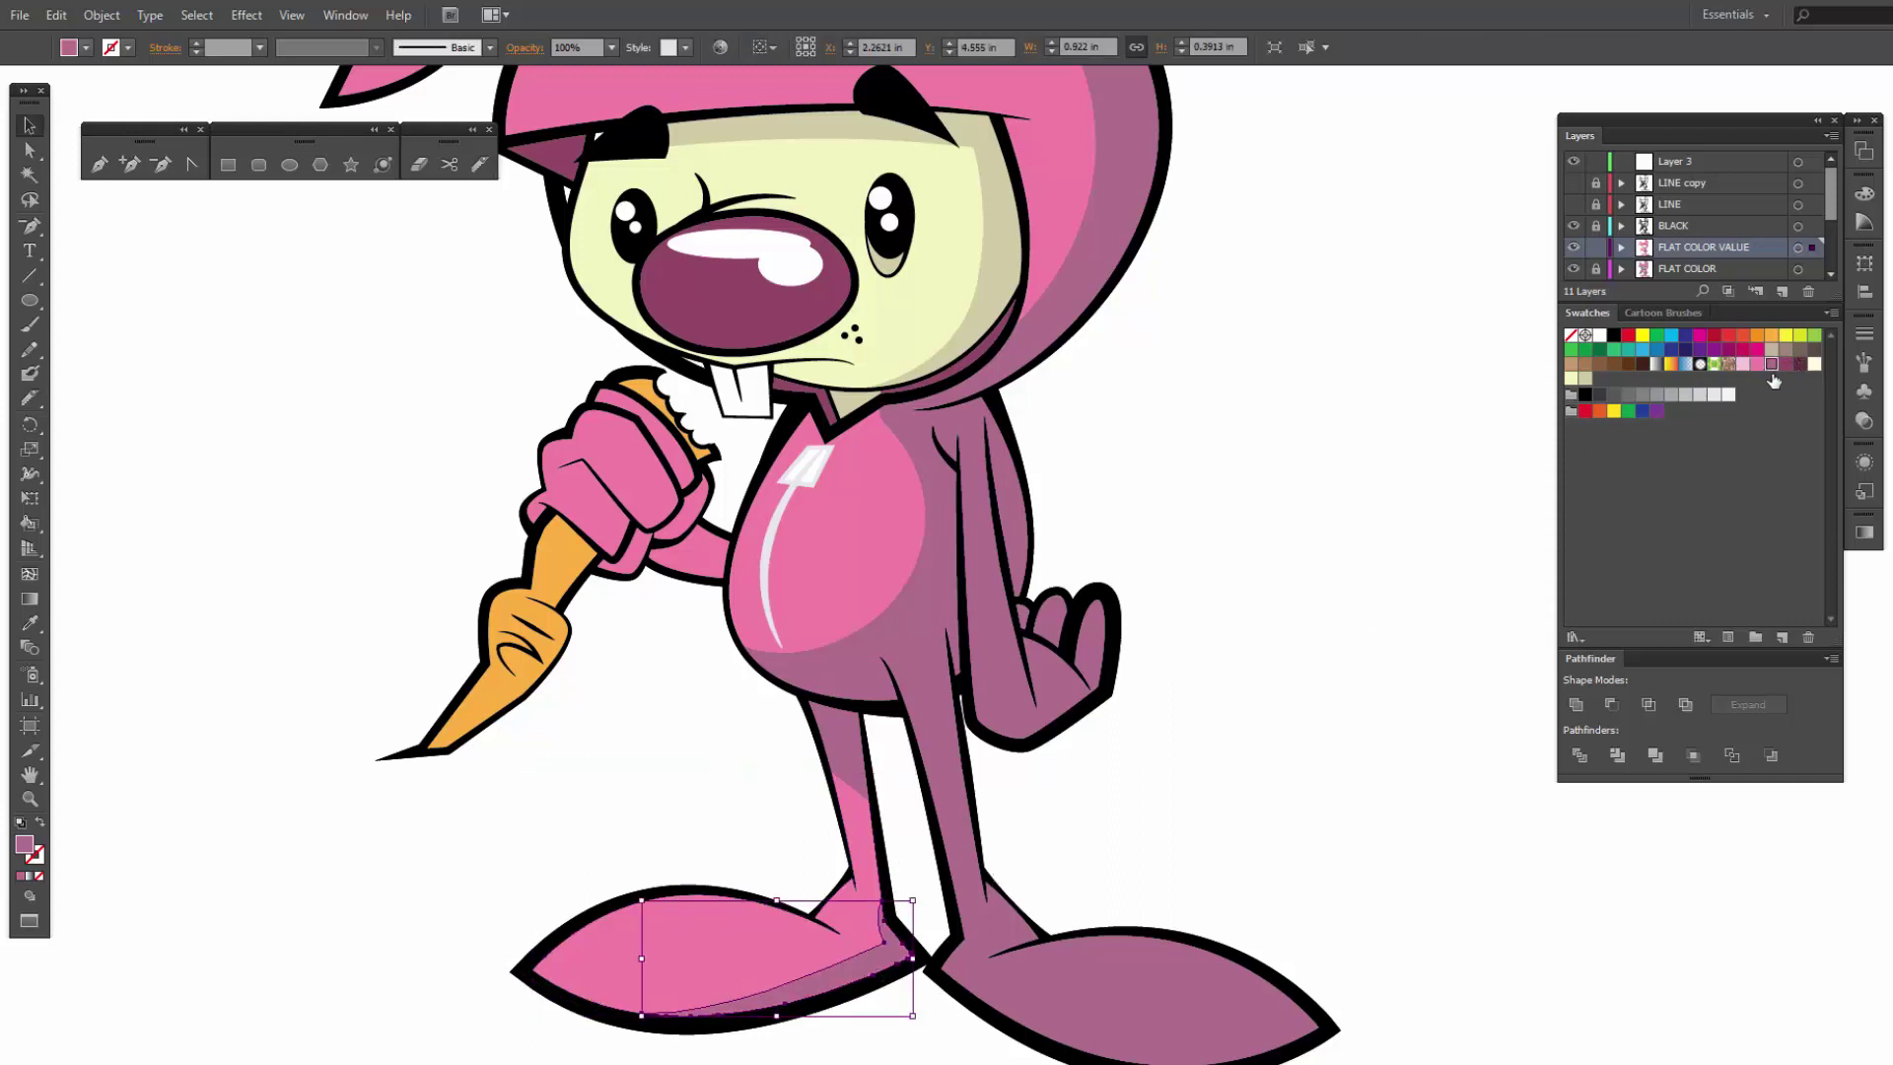
Step: Knife the left forearm and fill the piece beside the hand, about 0.24 by 0.17 in, with the mauve swatch
{"action": "left_click", "coordinate": [1336, 698]}
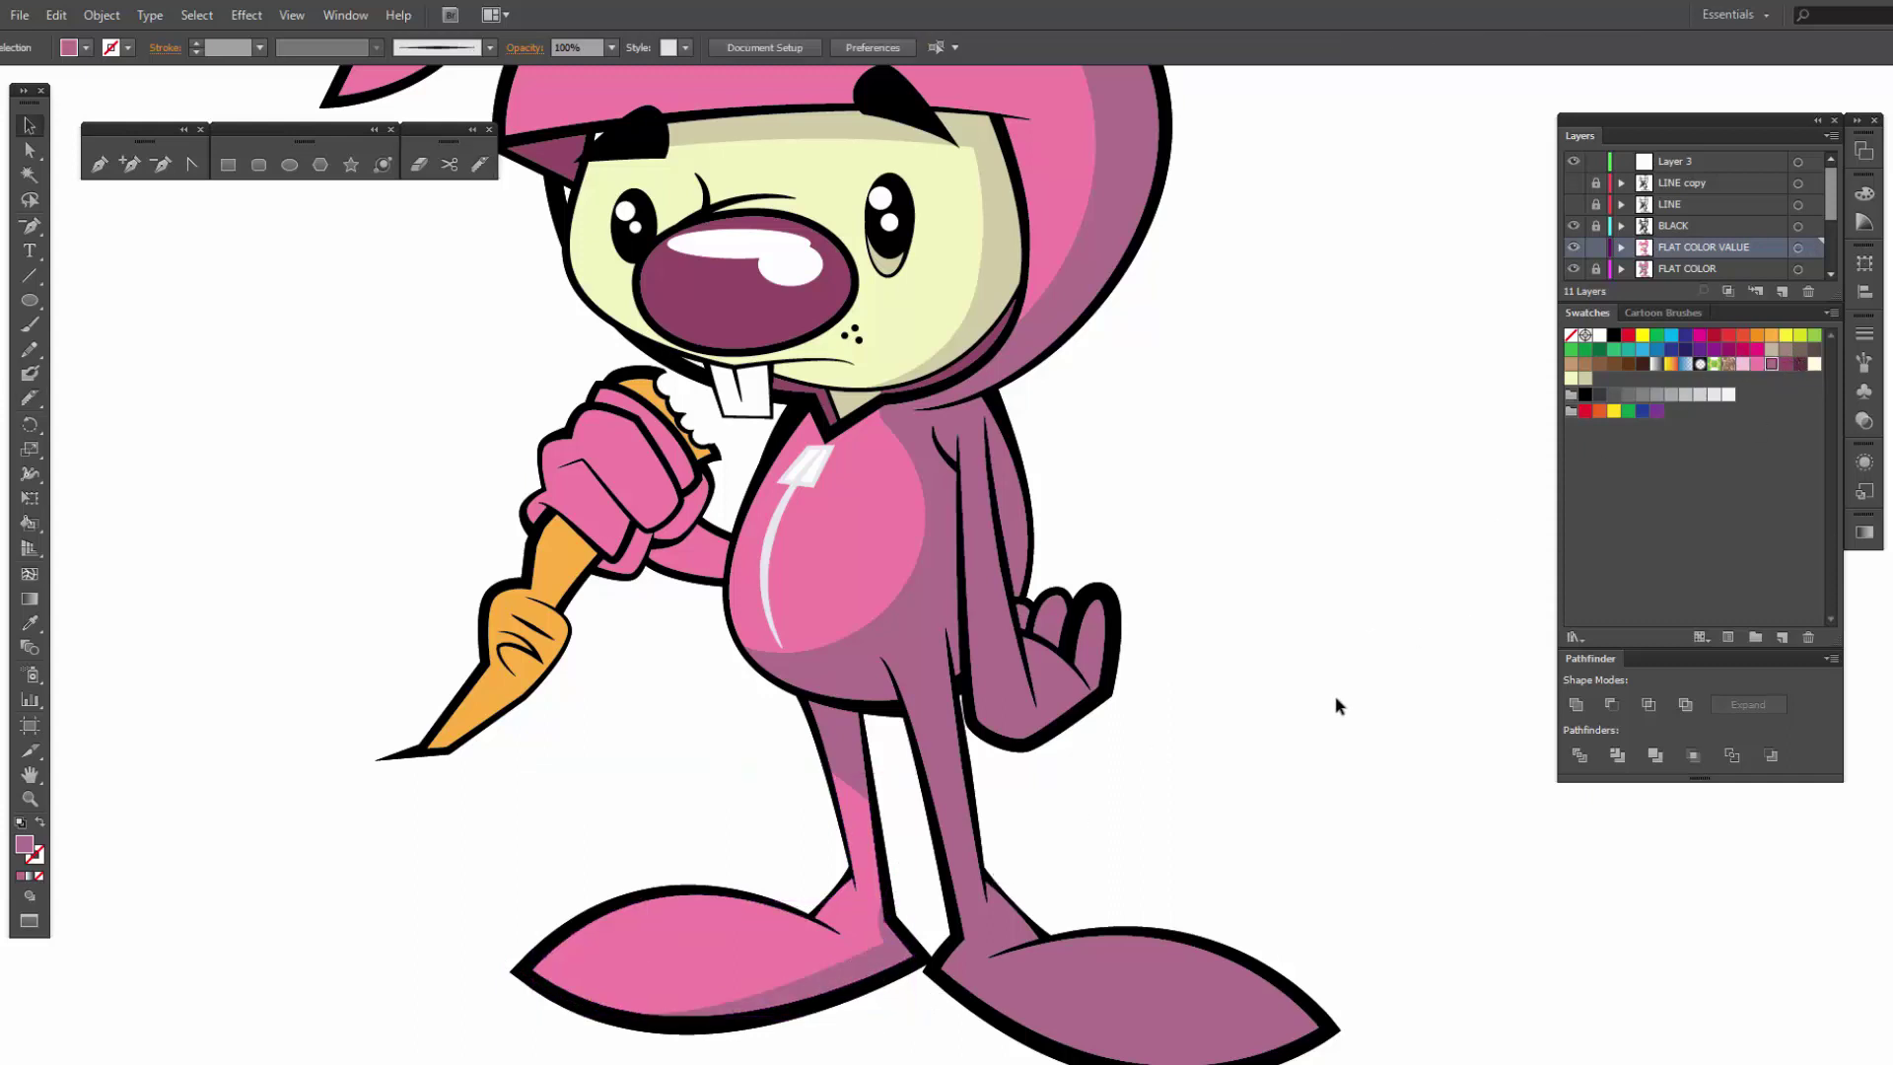
{"action": "left_click", "coordinate": [706, 559]}
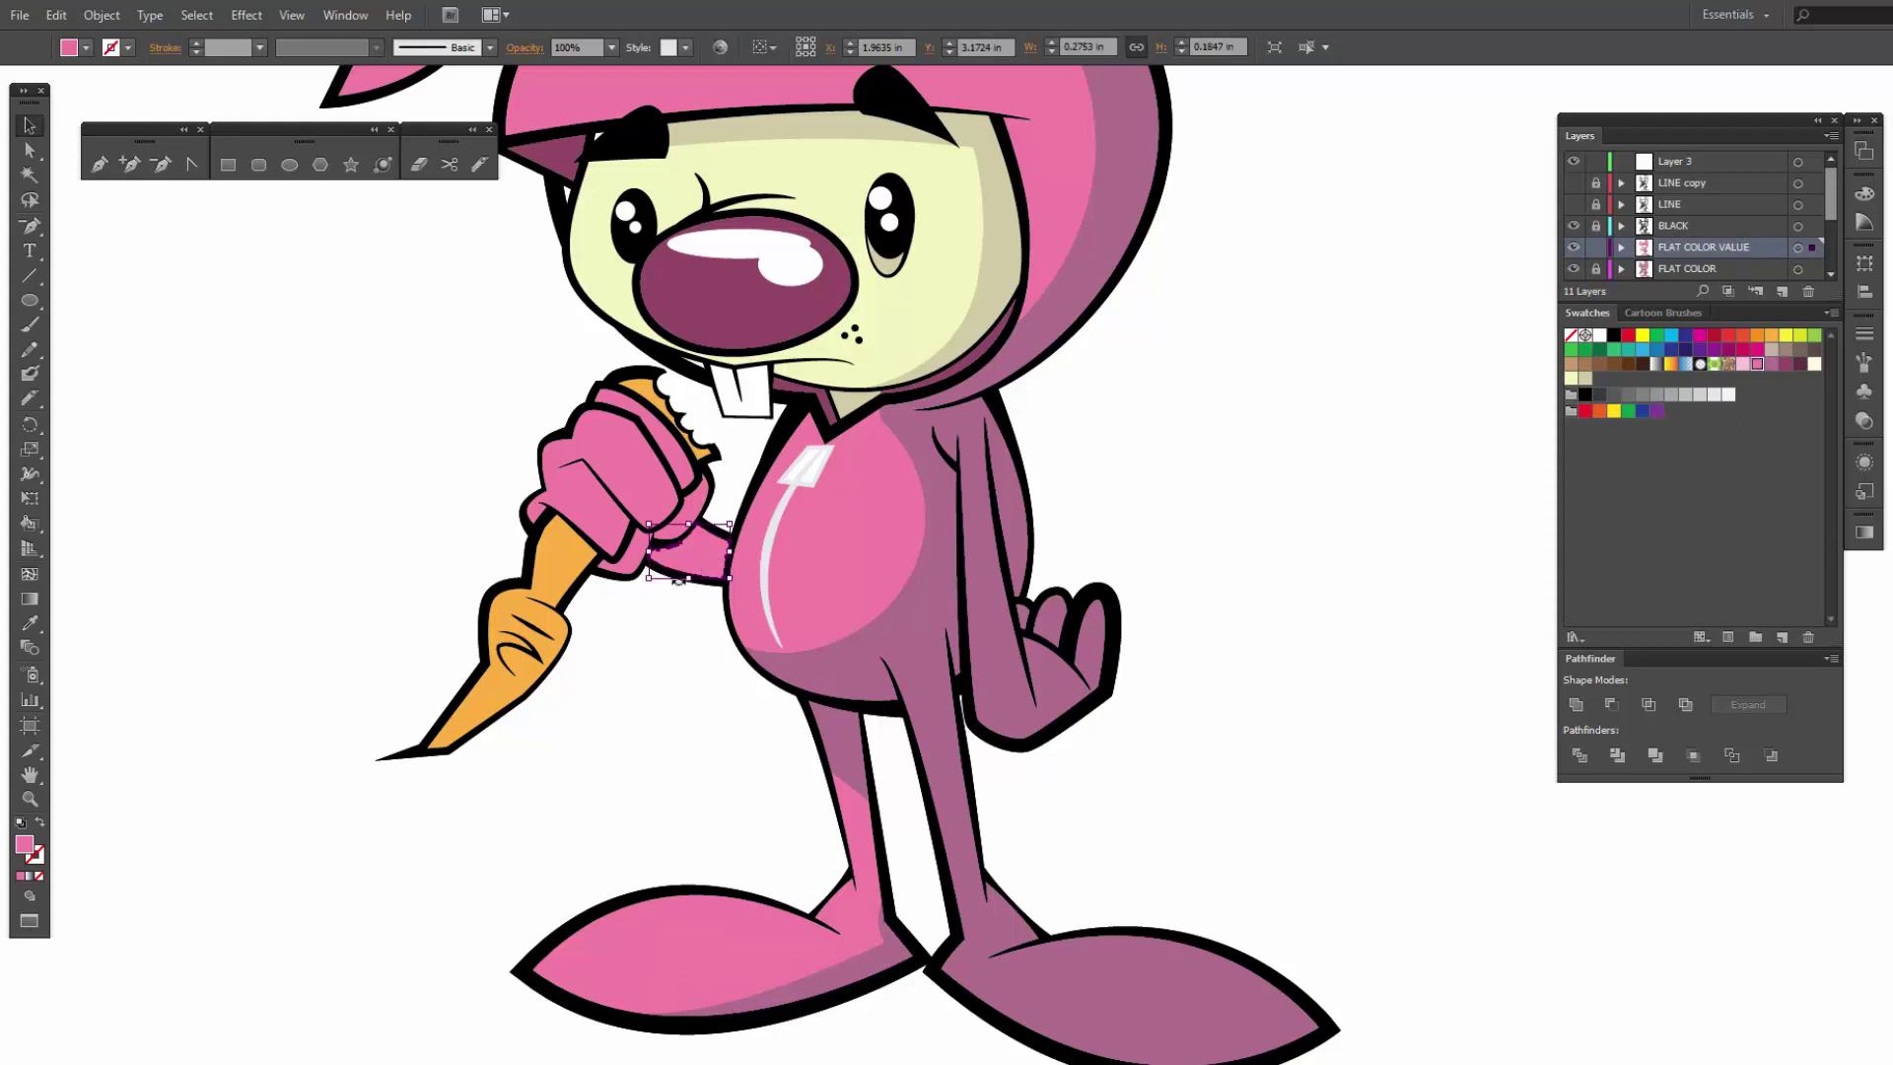
{"action": "left_click", "coordinate": [479, 164]}
{"action": "mouse_move", "coordinate": [725, 515]}
{"action": "left_mouse_down"}
{"action": "mouse_move", "coordinate": [728, 541]}
{"action": "mouse_move", "coordinate": [692, 568]}
{"action": "left_mouse_up"}
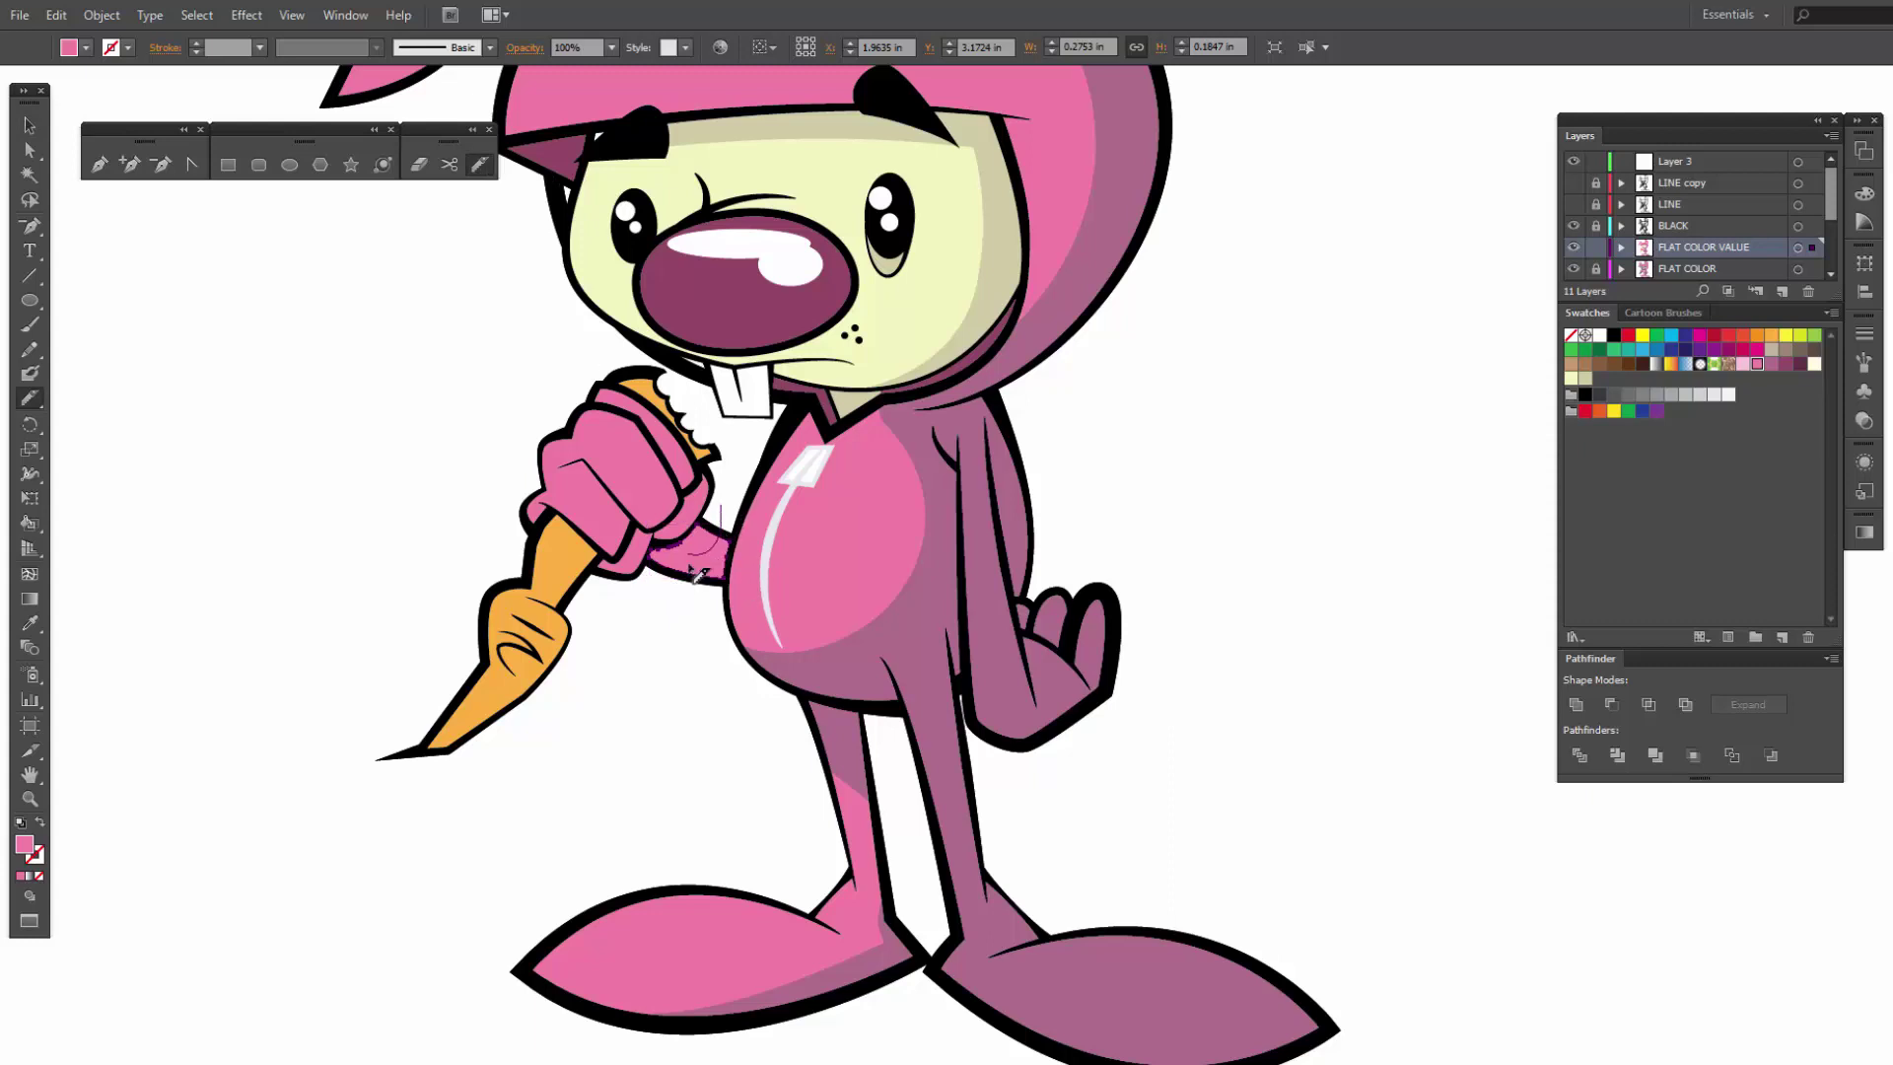
{"action": "key", "text": "v"}
{"action": "left_click", "coordinate": [665, 647]}
{"action": "left_click", "coordinate": [671, 560]}
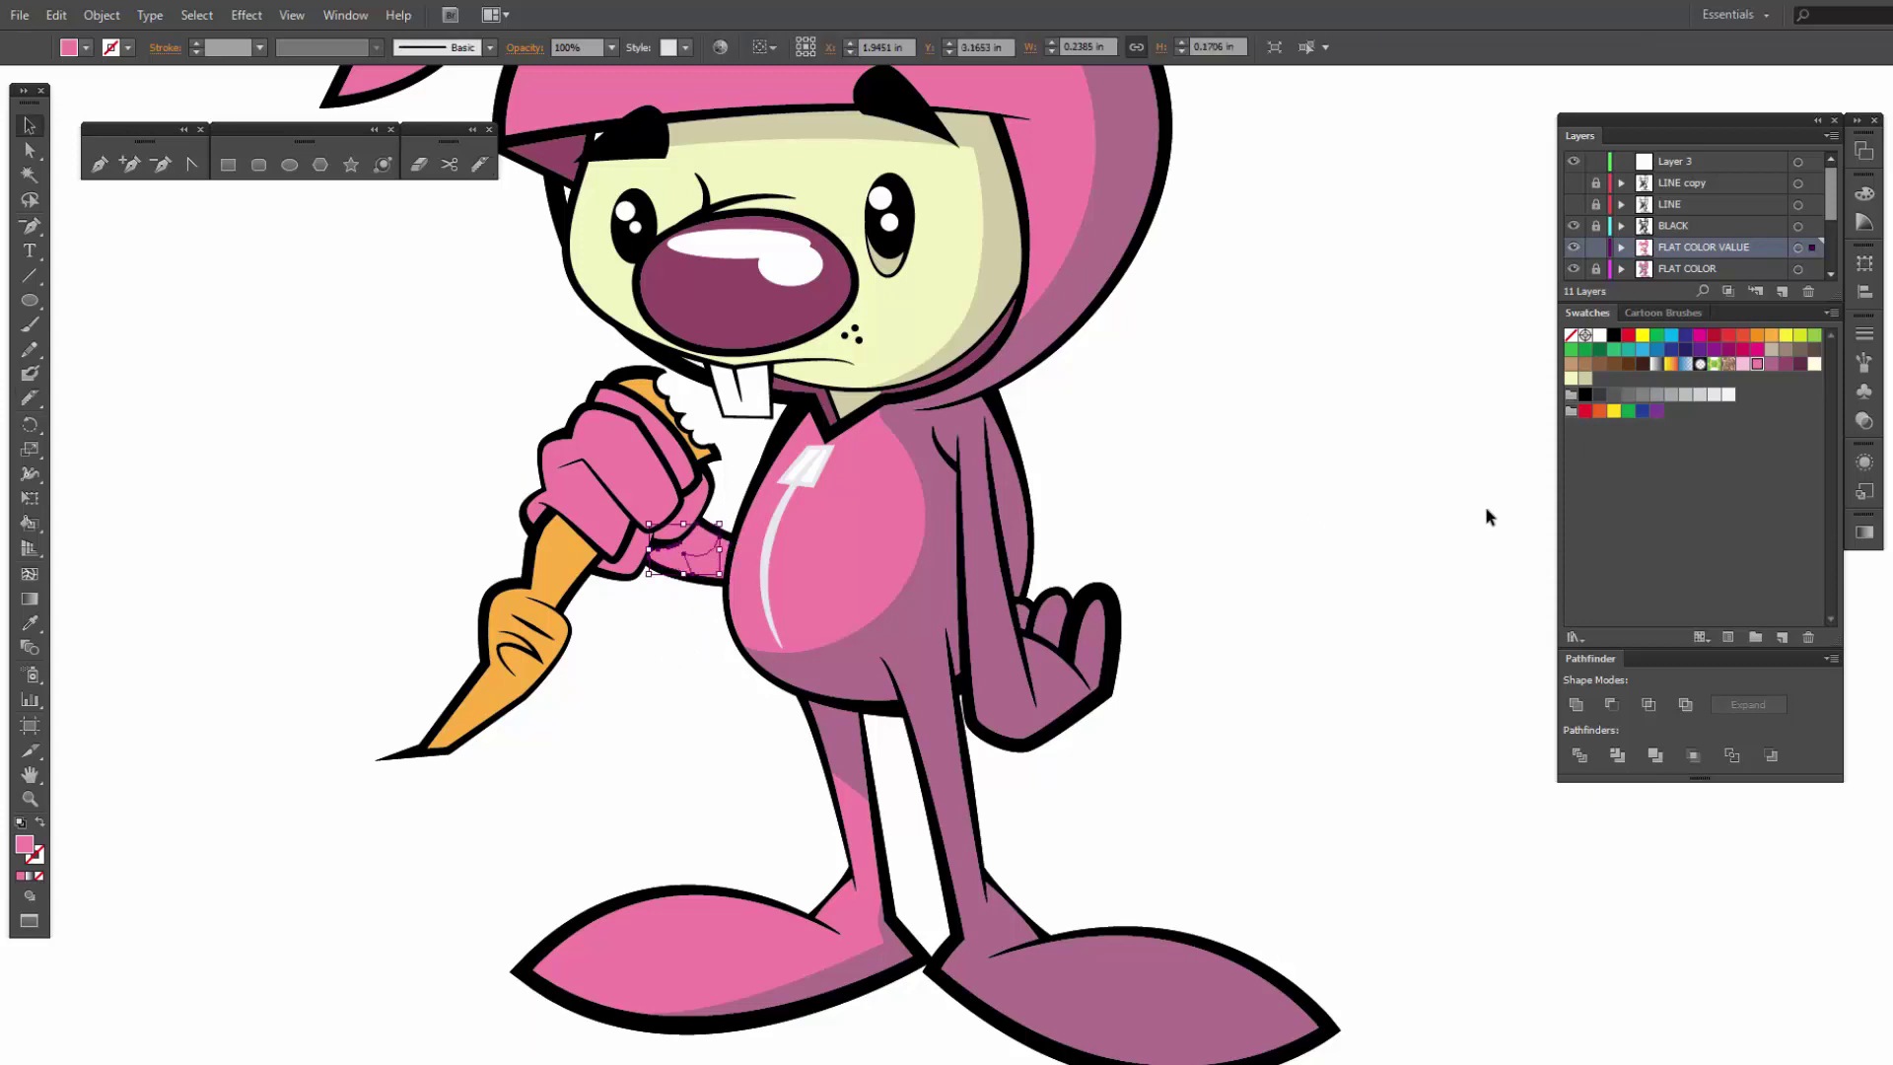
{"action": "left_click", "coordinate": [1770, 364]}
{"action": "left_click", "coordinate": [1215, 525]}
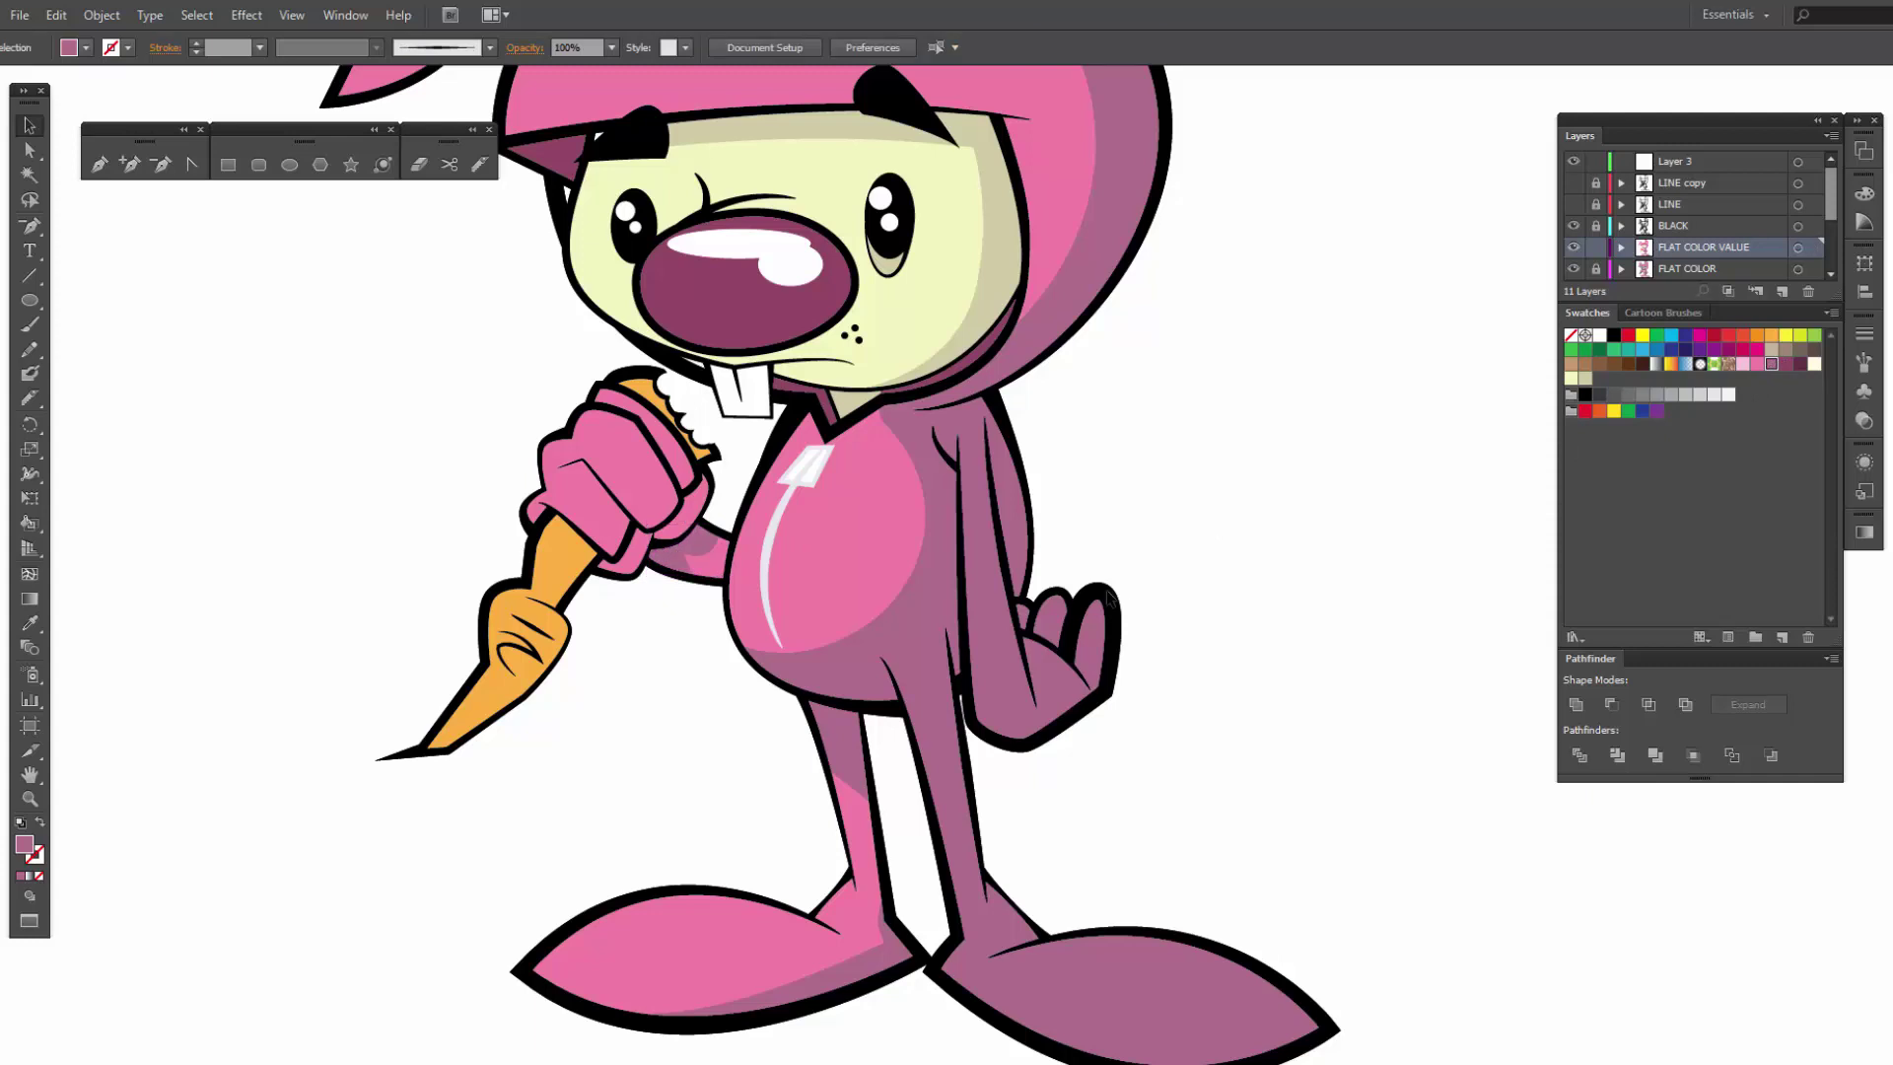
Step: Select the pink shapes of the hand holding the carrot and knife shadow lines along its fingers, crease and lower edge
{"action": "left_click", "coordinate": [646, 573]}
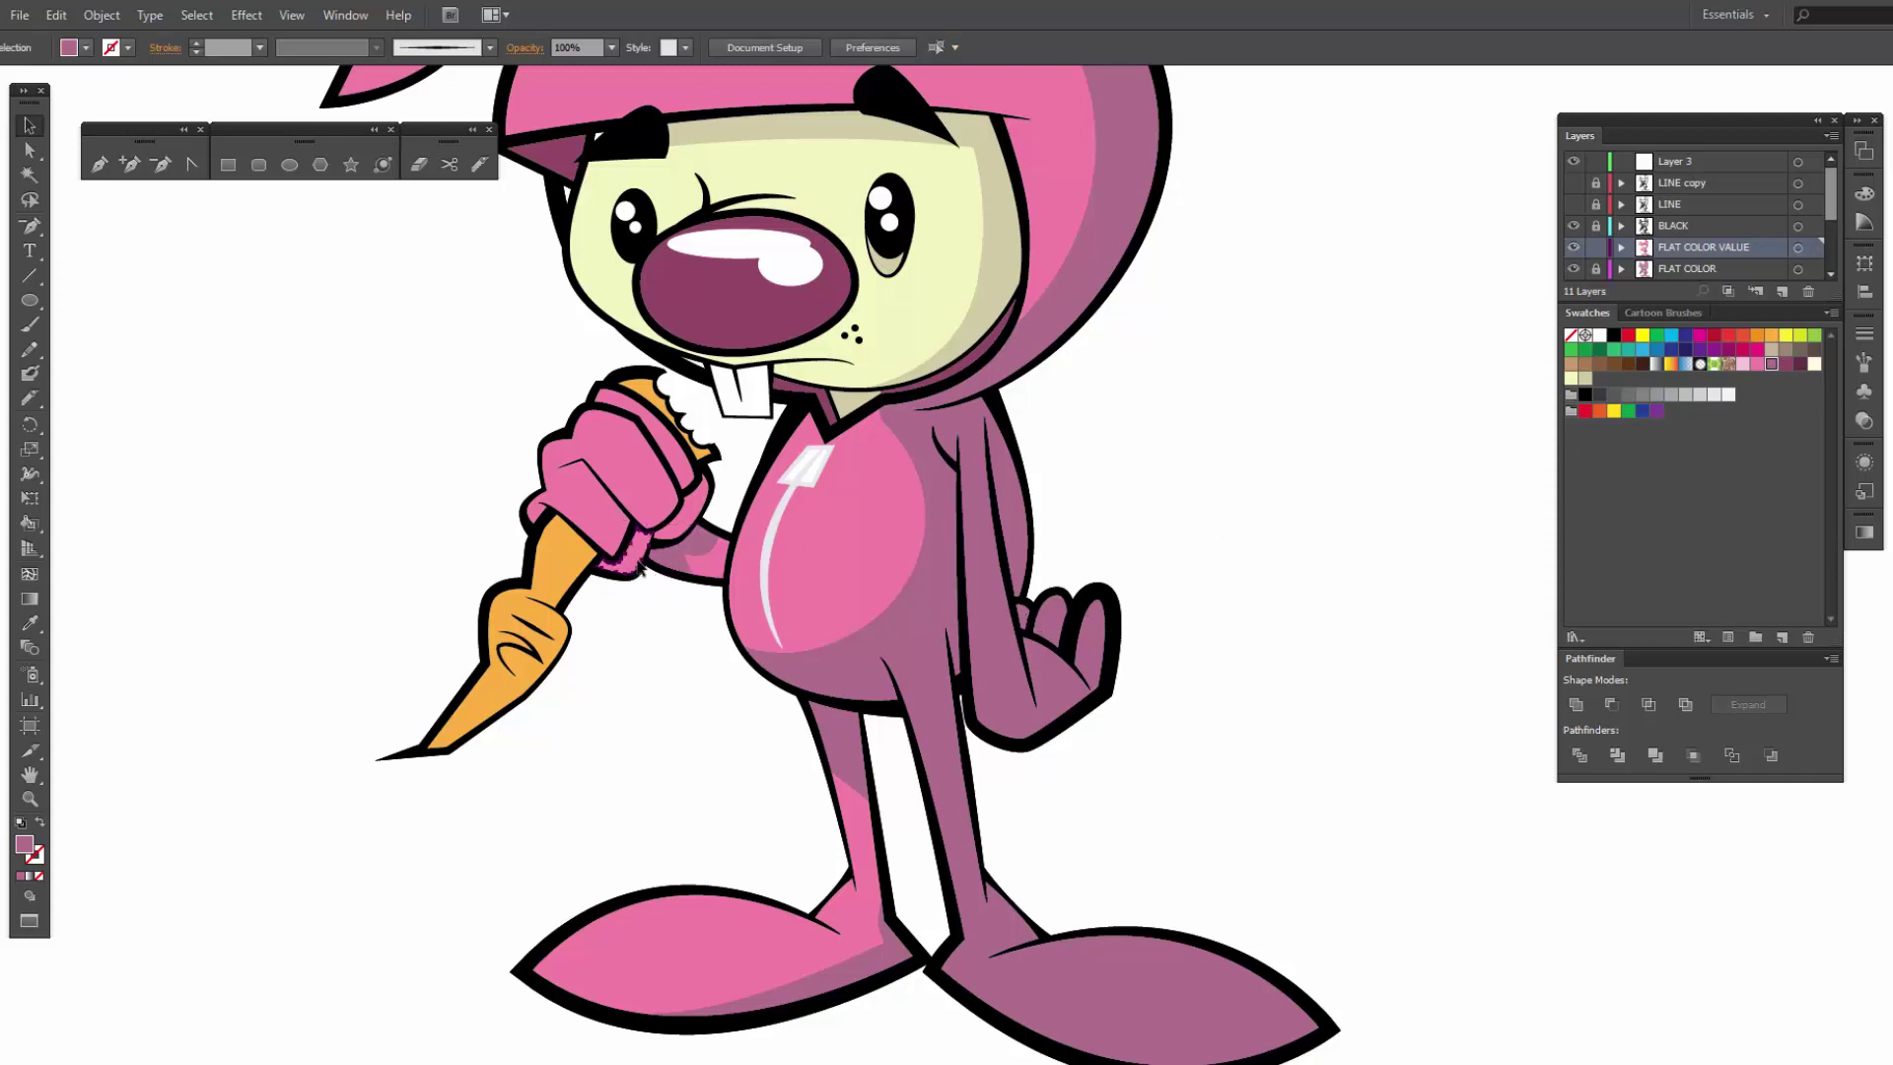
{"action": "left_click", "coordinate": [598, 512], "text": "shift"}
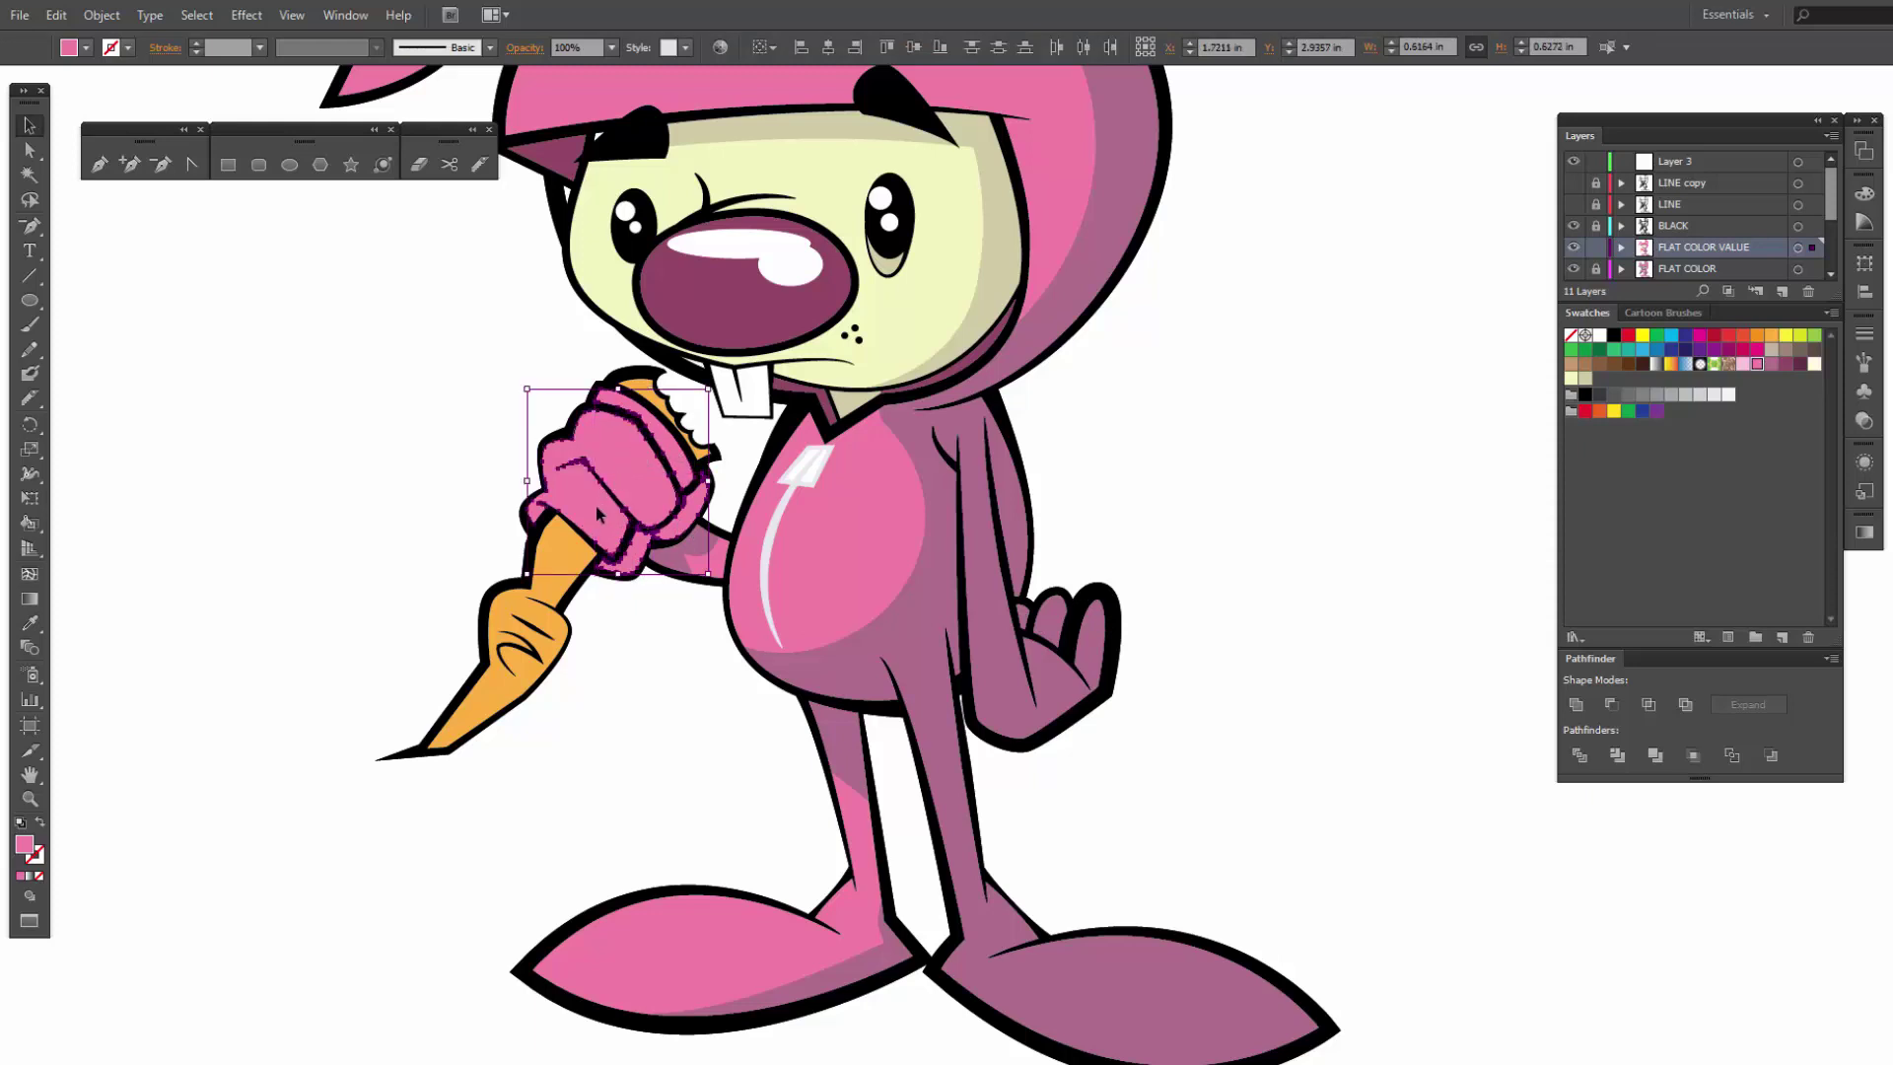
{"action": "key", "text": "z"}
{"action": "left_click_drag", "start_coordinate": [446, 347], "coordinate": [767, 672]}
{"action": "left_click_drag", "start_coordinate": [1119, 722], "coordinate": [994, 683]}
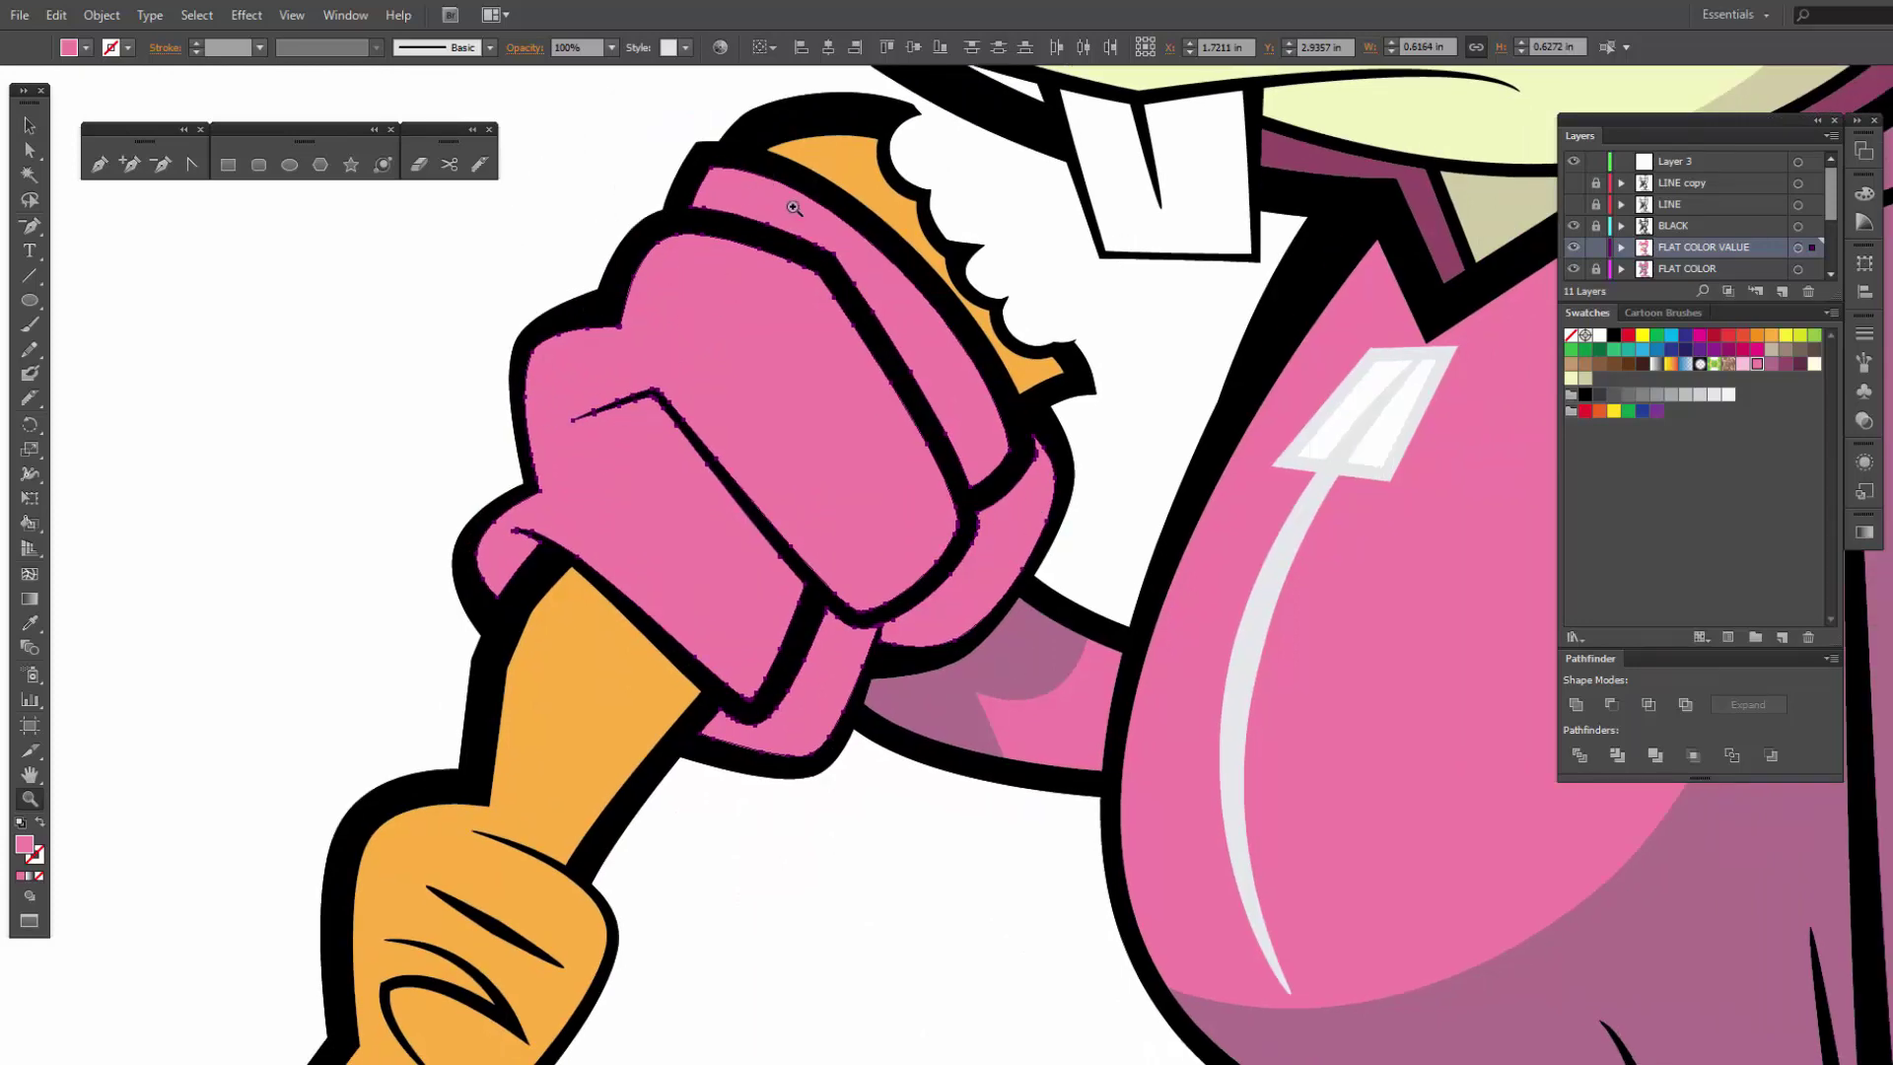
{"action": "left_click", "coordinate": [480, 165]}
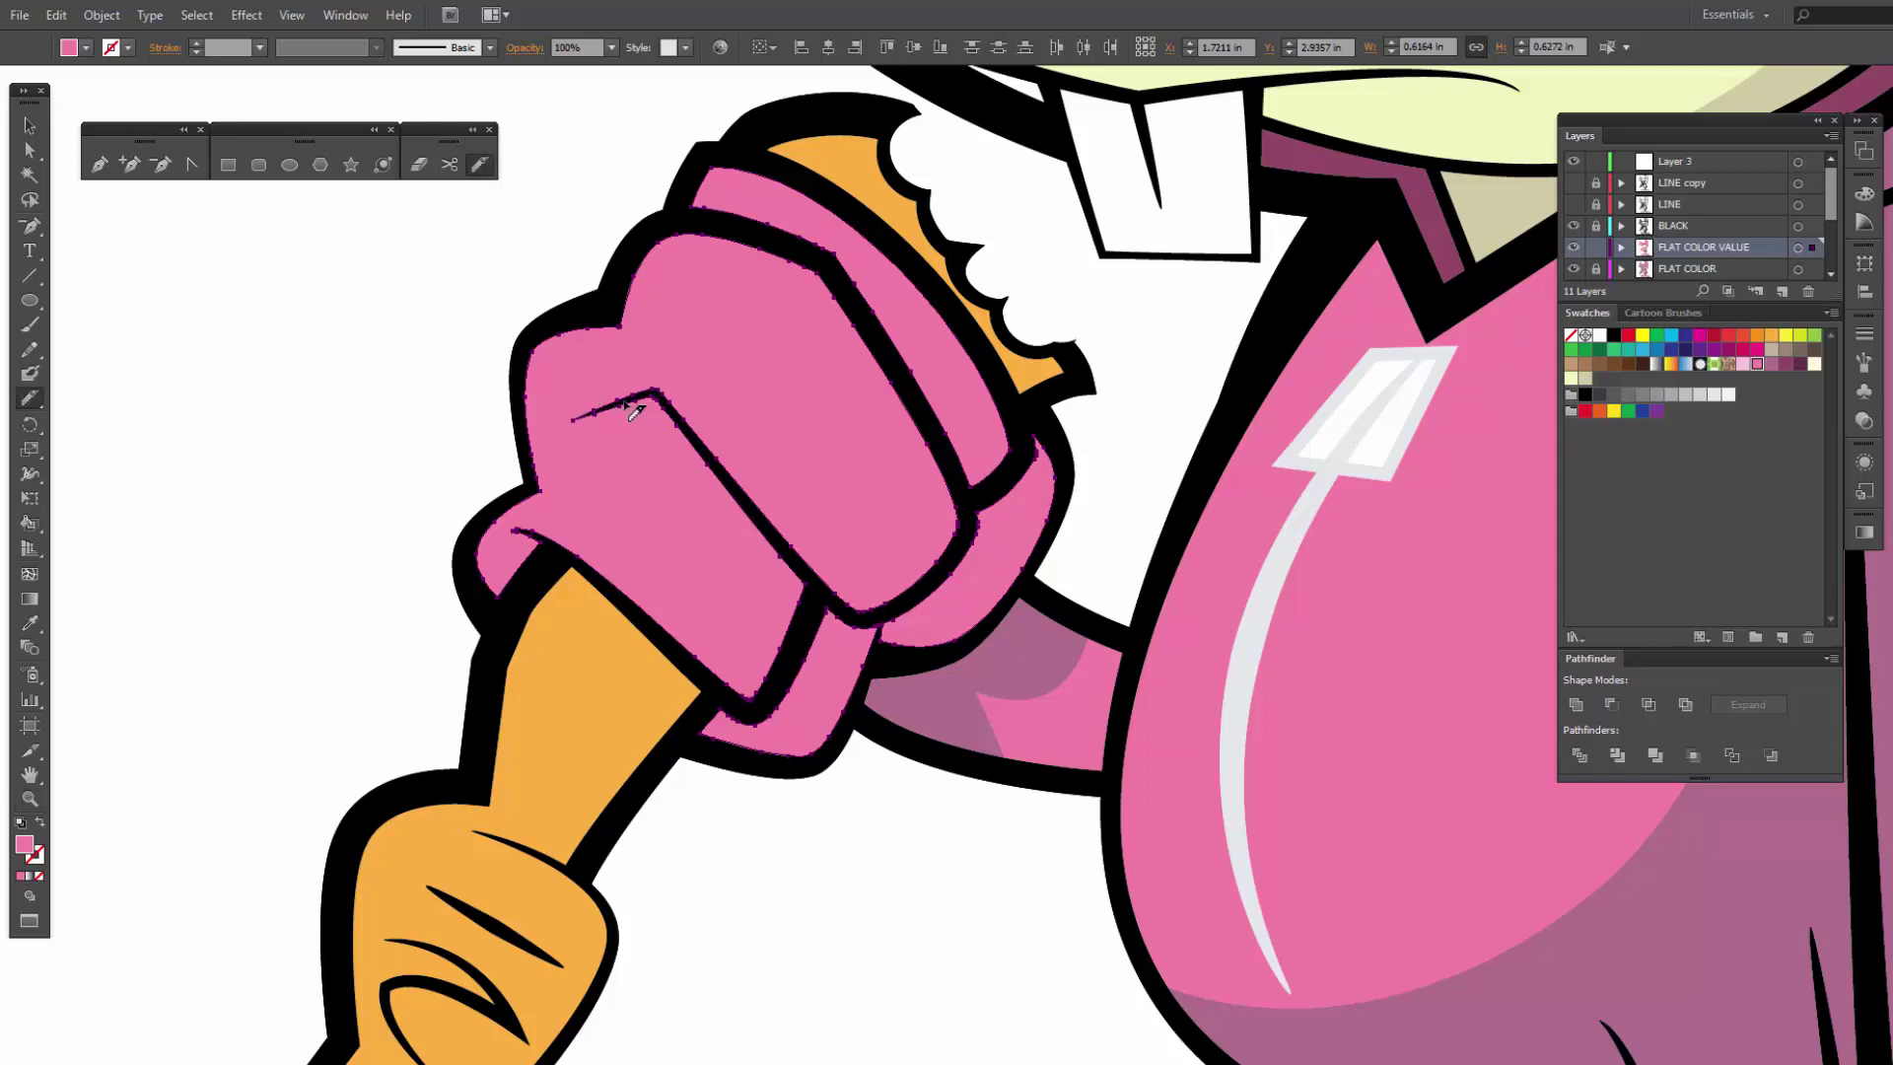
{"action": "left_click_drag", "start_coordinate": [627, 404], "coordinate": [814, 628]}
{"action": "mouse_move", "coordinate": [909, 621]}
{"action": "left_mouse_down"}
{"action": "mouse_move", "coordinate": [996, 601]}
{"action": "mouse_move", "coordinate": [1072, 497]}
{"action": "left_mouse_up"}
{"action": "mouse_move", "coordinate": [715, 224]}
{"action": "left_mouse_down"}
{"action": "mouse_move", "coordinate": [837, 258]}
{"action": "mouse_move", "coordinate": [920, 344]}
{"action": "mouse_move", "coordinate": [962, 427]}
{"action": "mouse_move", "coordinate": [1026, 412]}
{"action": "left_mouse_up"}
{"action": "mouse_move", "coordinate": [676, 415]}
{"action": "left_mouse_down"}
{"action": "mouse_move", "coordinate": [752, 454]}
{"action": "mouse_move", "coordinate": [854, 579]}
{"action": "mouse_move", "coordinate": [893, 592]}
{"action": "mouse_move", "coordinate": [926, 587]}
{"action": "mouse_move", "coordinate": [970, 502]}
{"action": "left_mouse_up"}
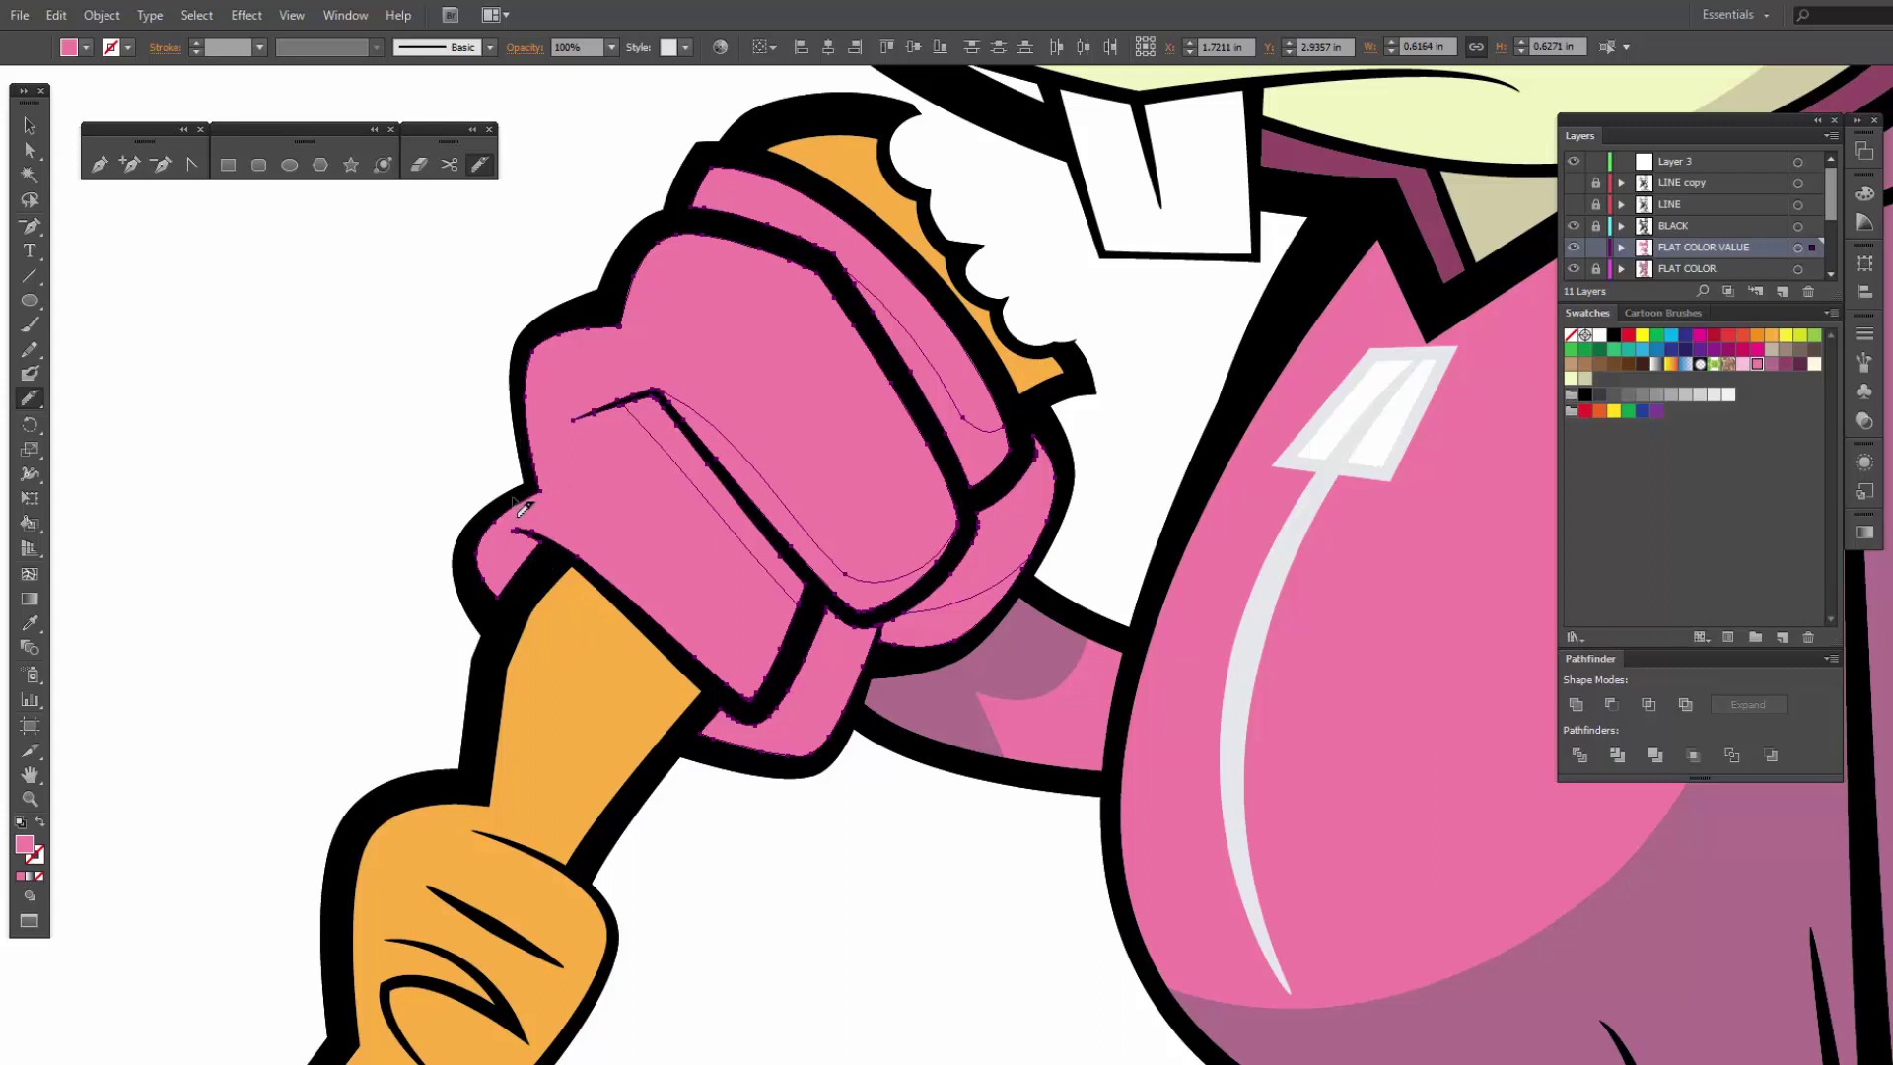
{"action": "mouse_move", "coordinate": [525, 415]}
{"action": "left_mouse_down"}
{"action": "mouse_move", "coordinate": [603, 542]}
{"action": "mouse_move", "coordinate": [701, 625]}
{"action": "mouse_move", "coordinate": [742, 640]}
{"action": "mouse_move", "coordinate": [791, 568]}
{"action": "mouse_move", "coordinate": [779, 590]}
{"action": "left_mouse_up"}
Step: Select the carrot hand's cut pieces together, spanning about 0.62 by 0.56 in, and fill them with the mauve swatch
{"action": "key", "text": "v"}
{"action": "left_click", "coordinate": [397, 514]}
{"action": "left_click", "coordinate": [495, 542]}
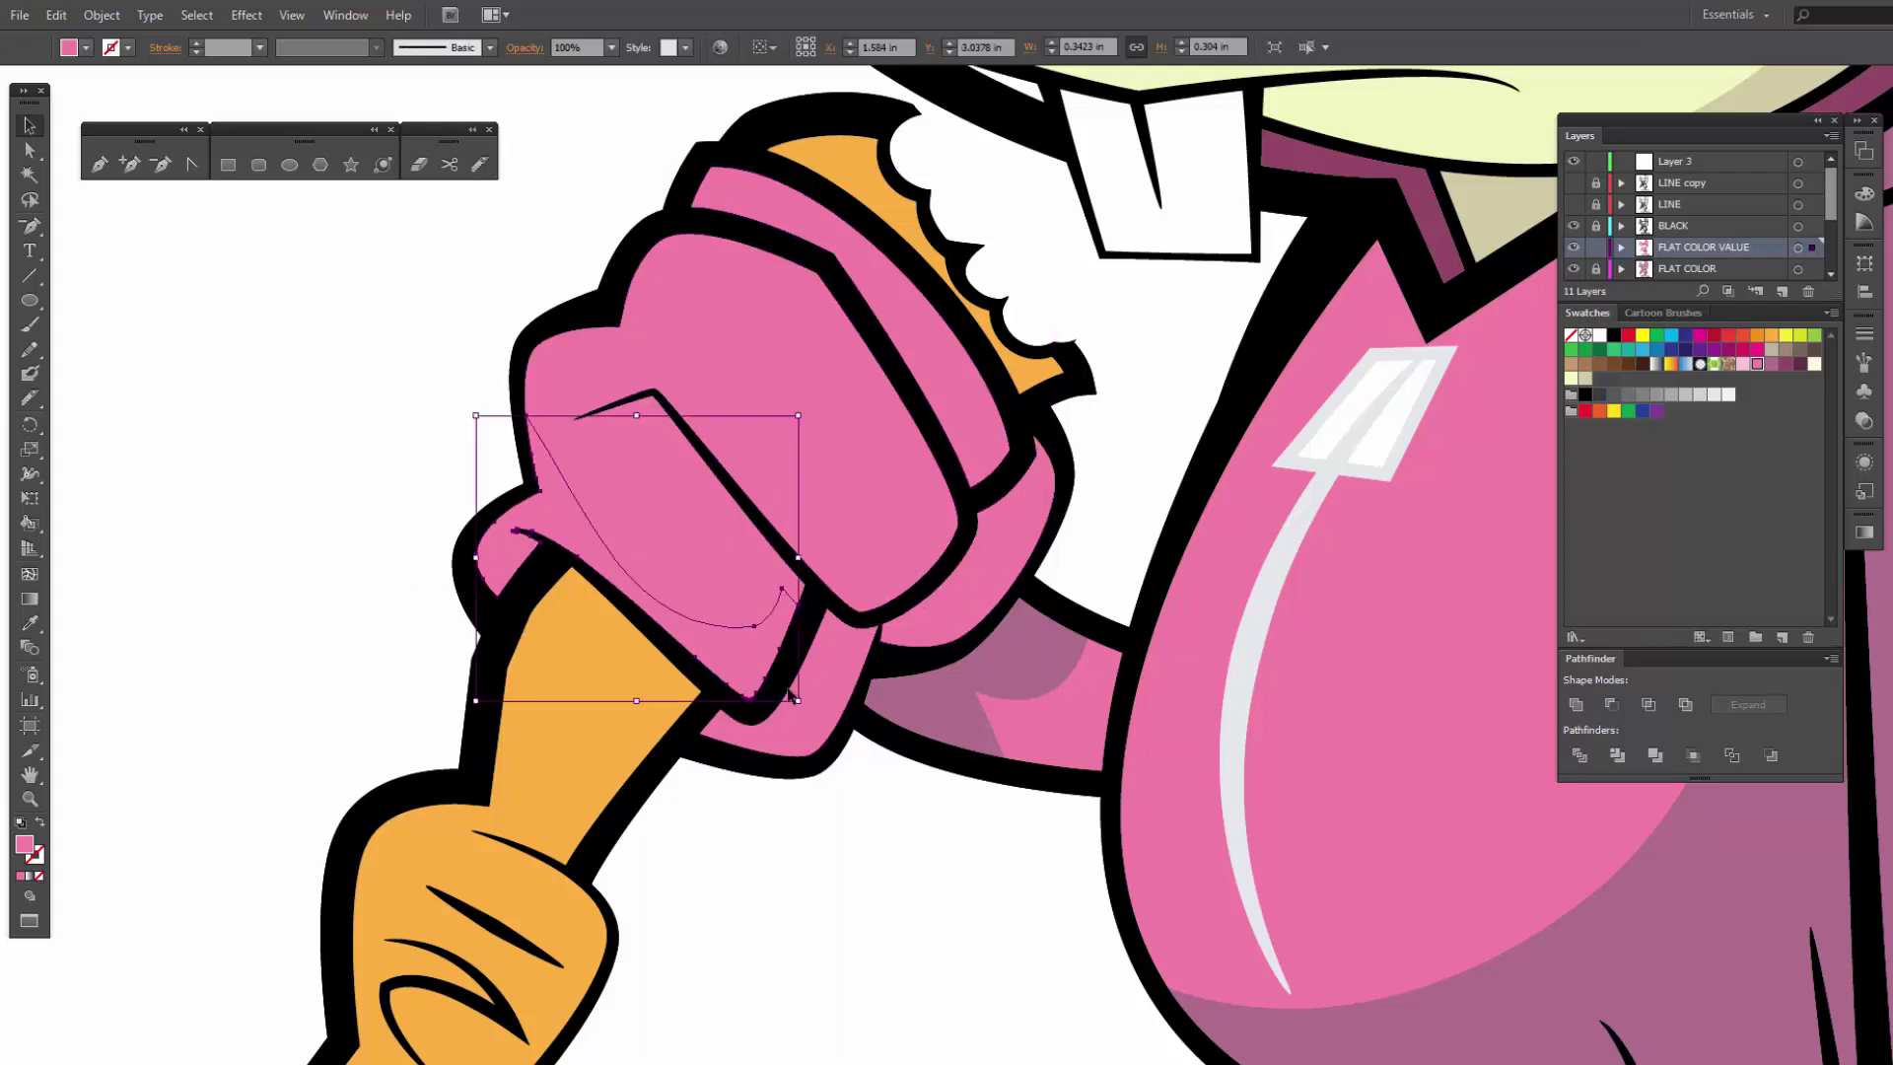
{"action": "left_click", "coordinate": [841, 655], "text": "shift"}
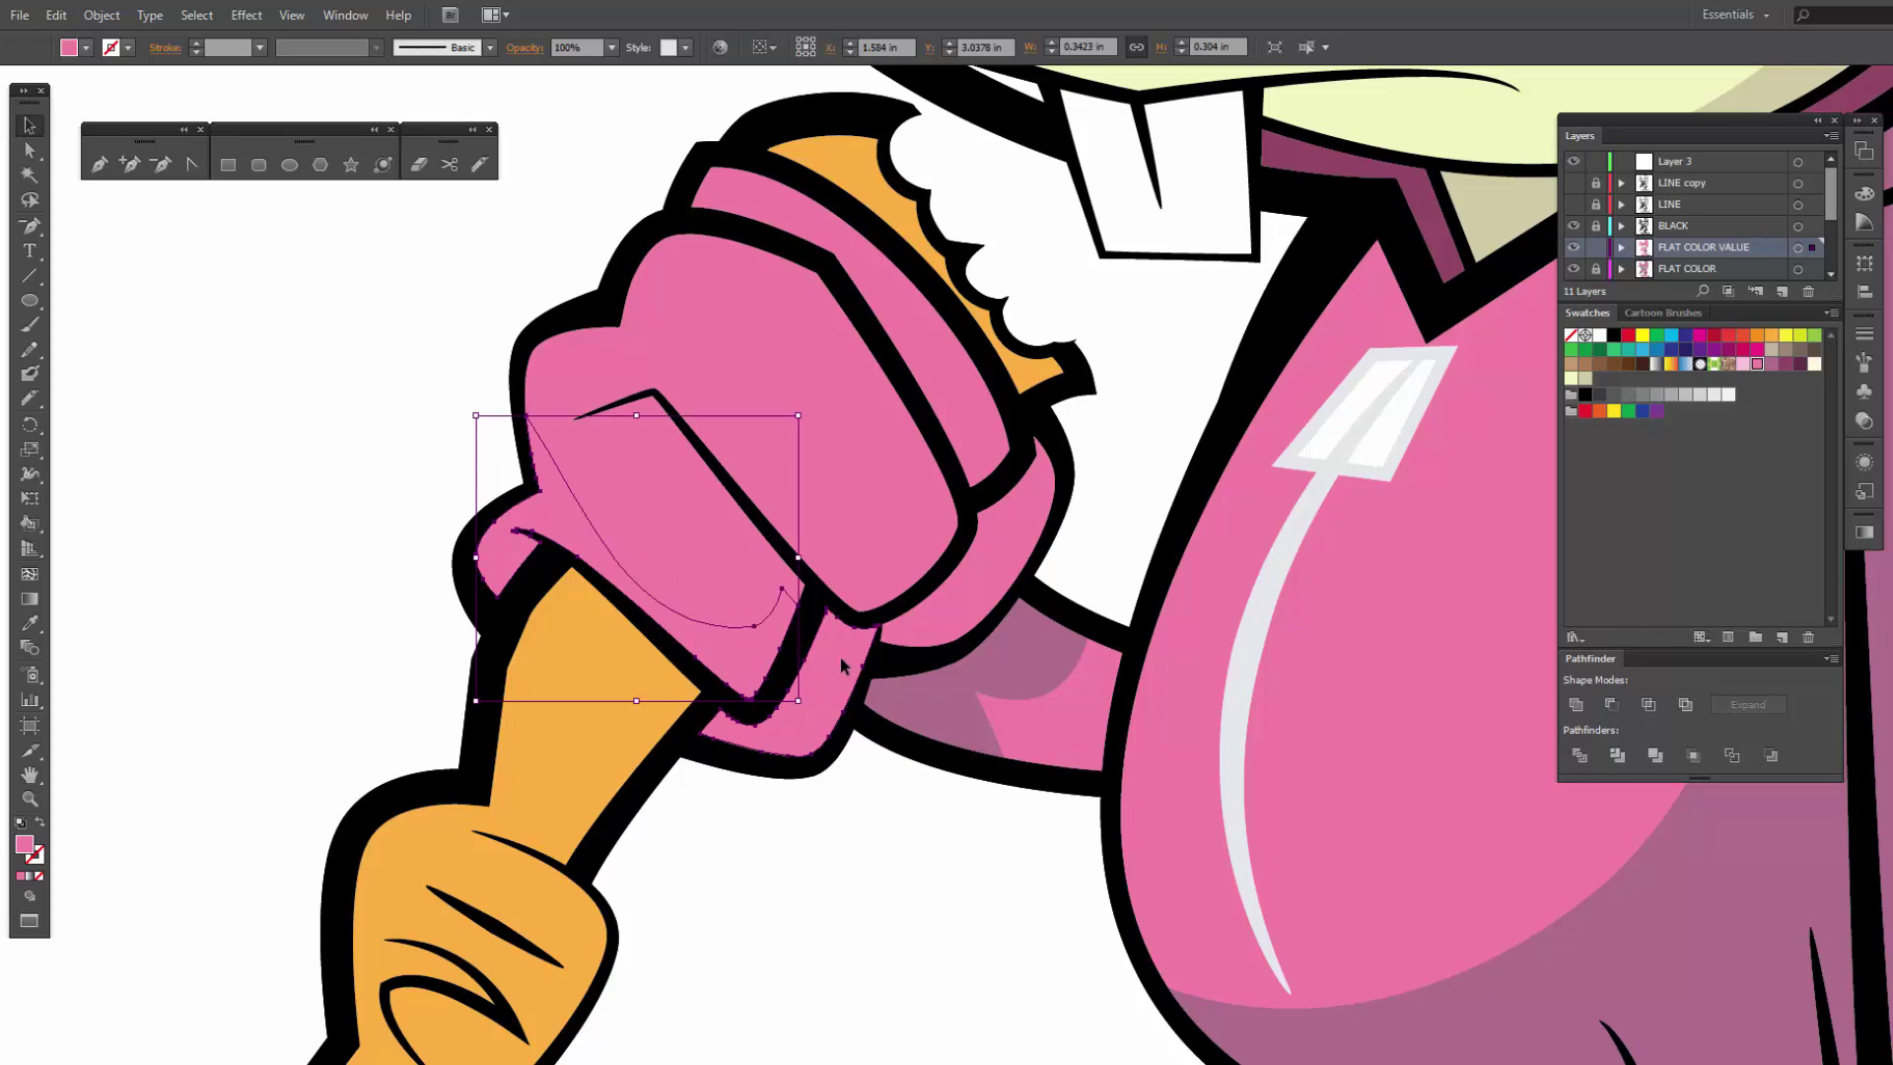
{"action": "left_click", "coordinate": [841, 559], "text": "shift"}
{"action": "left_click", "coordinate": [939, 625], "text": "shift"}
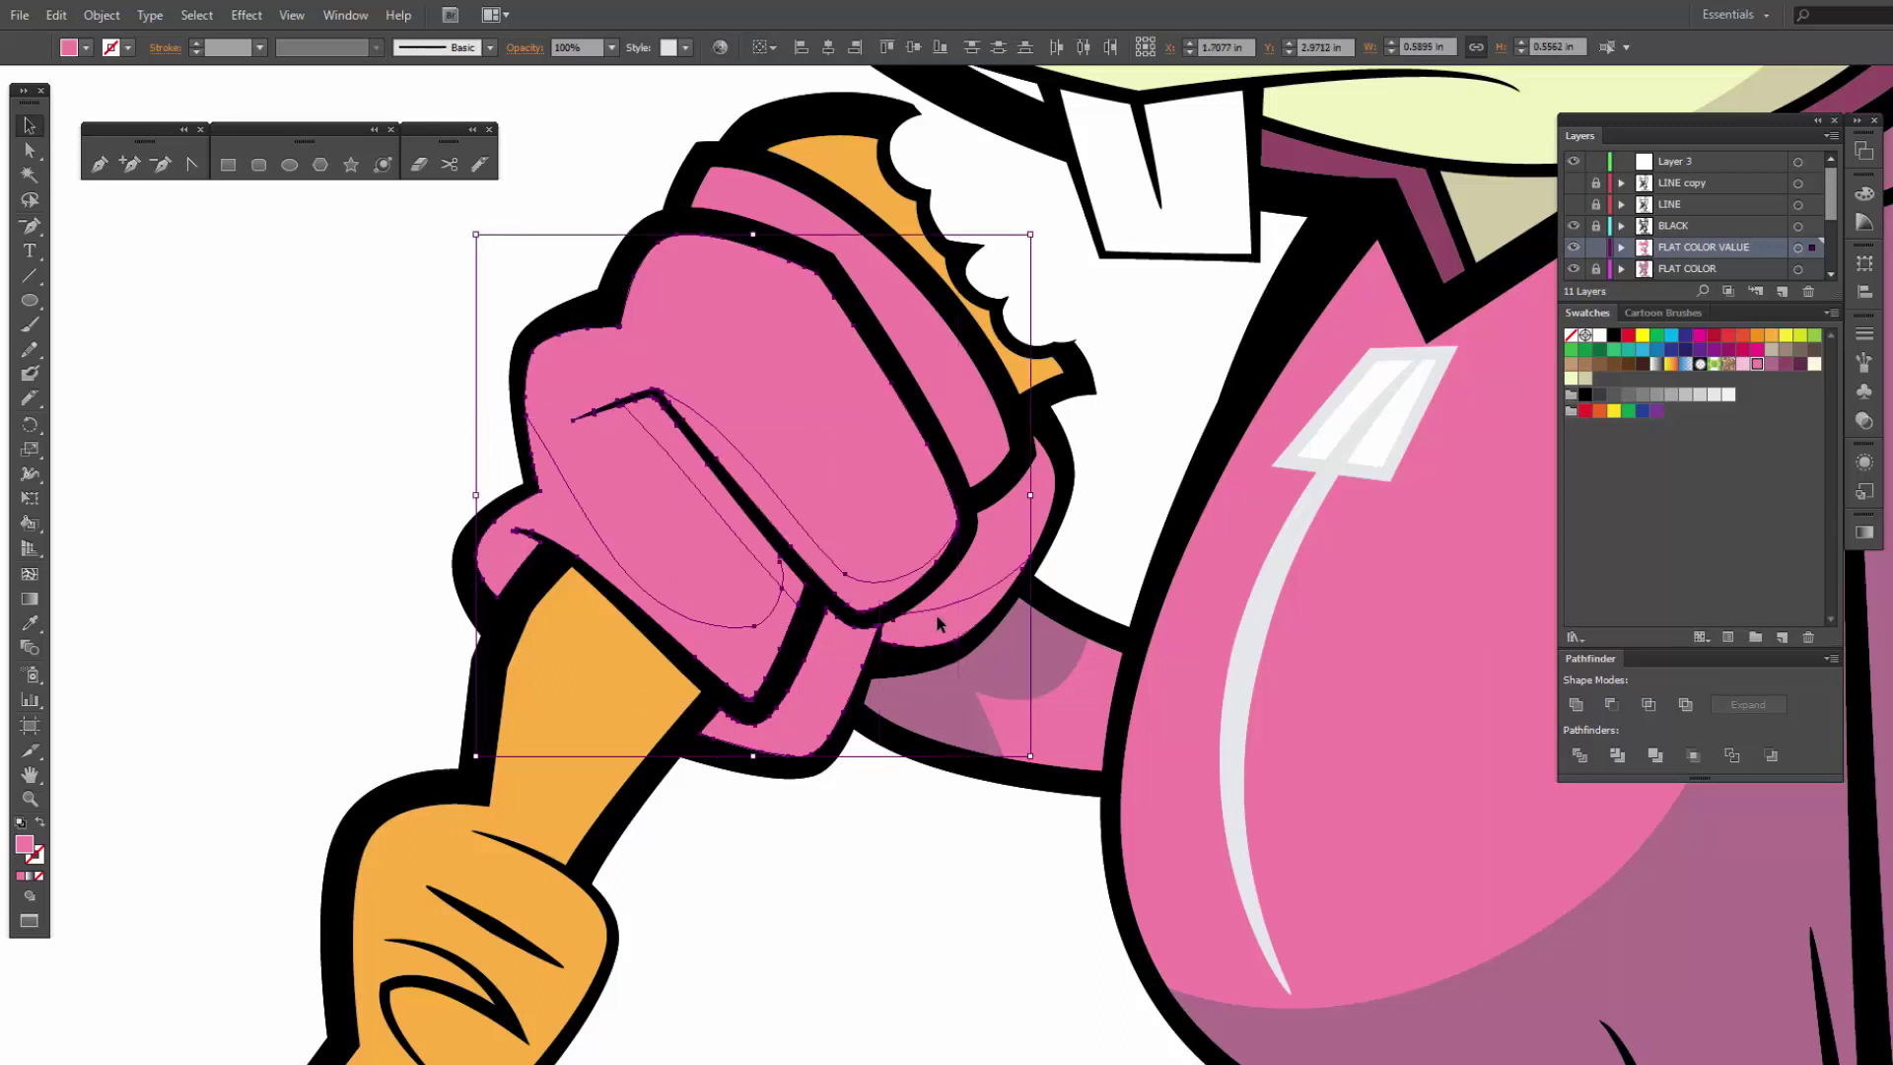
{"action": "left_click", "coordinate": [974, 589], "text": "shift"}
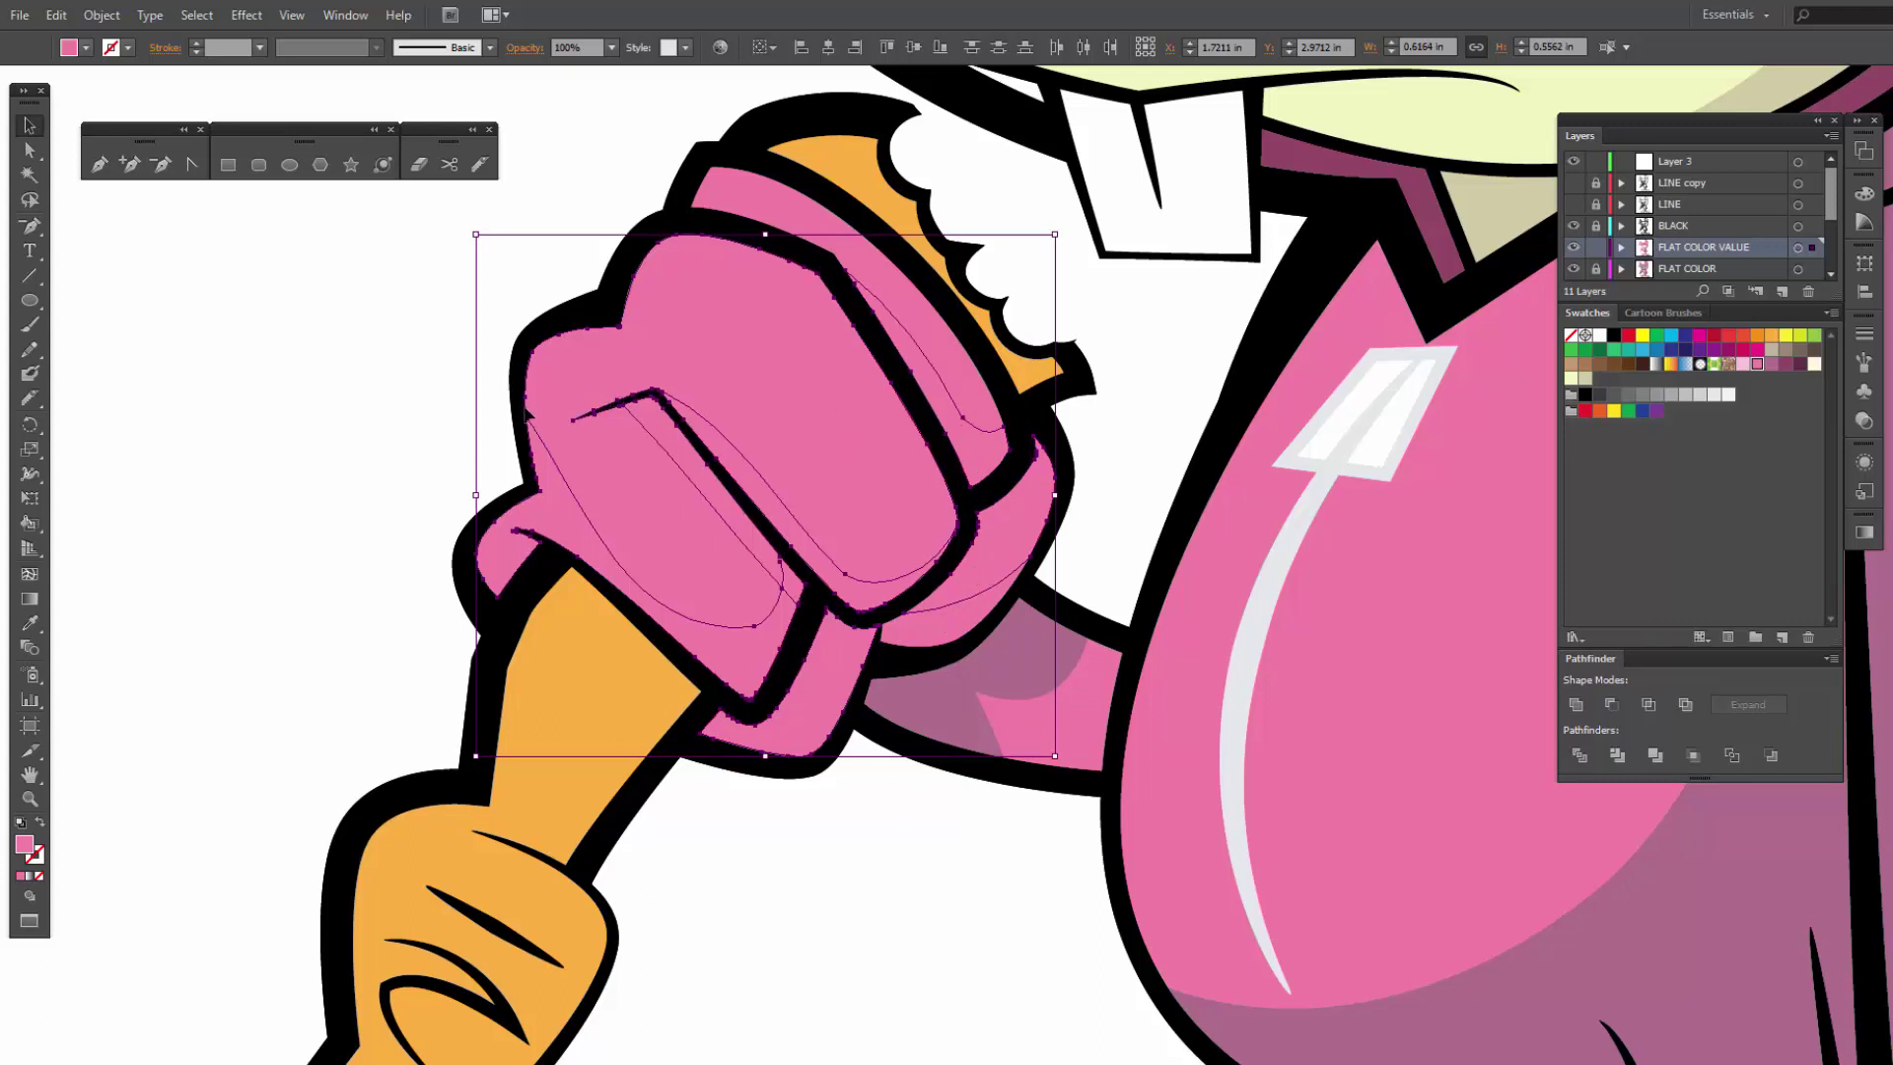
{"action": "left_click", "coordinate": [1769, 366]}
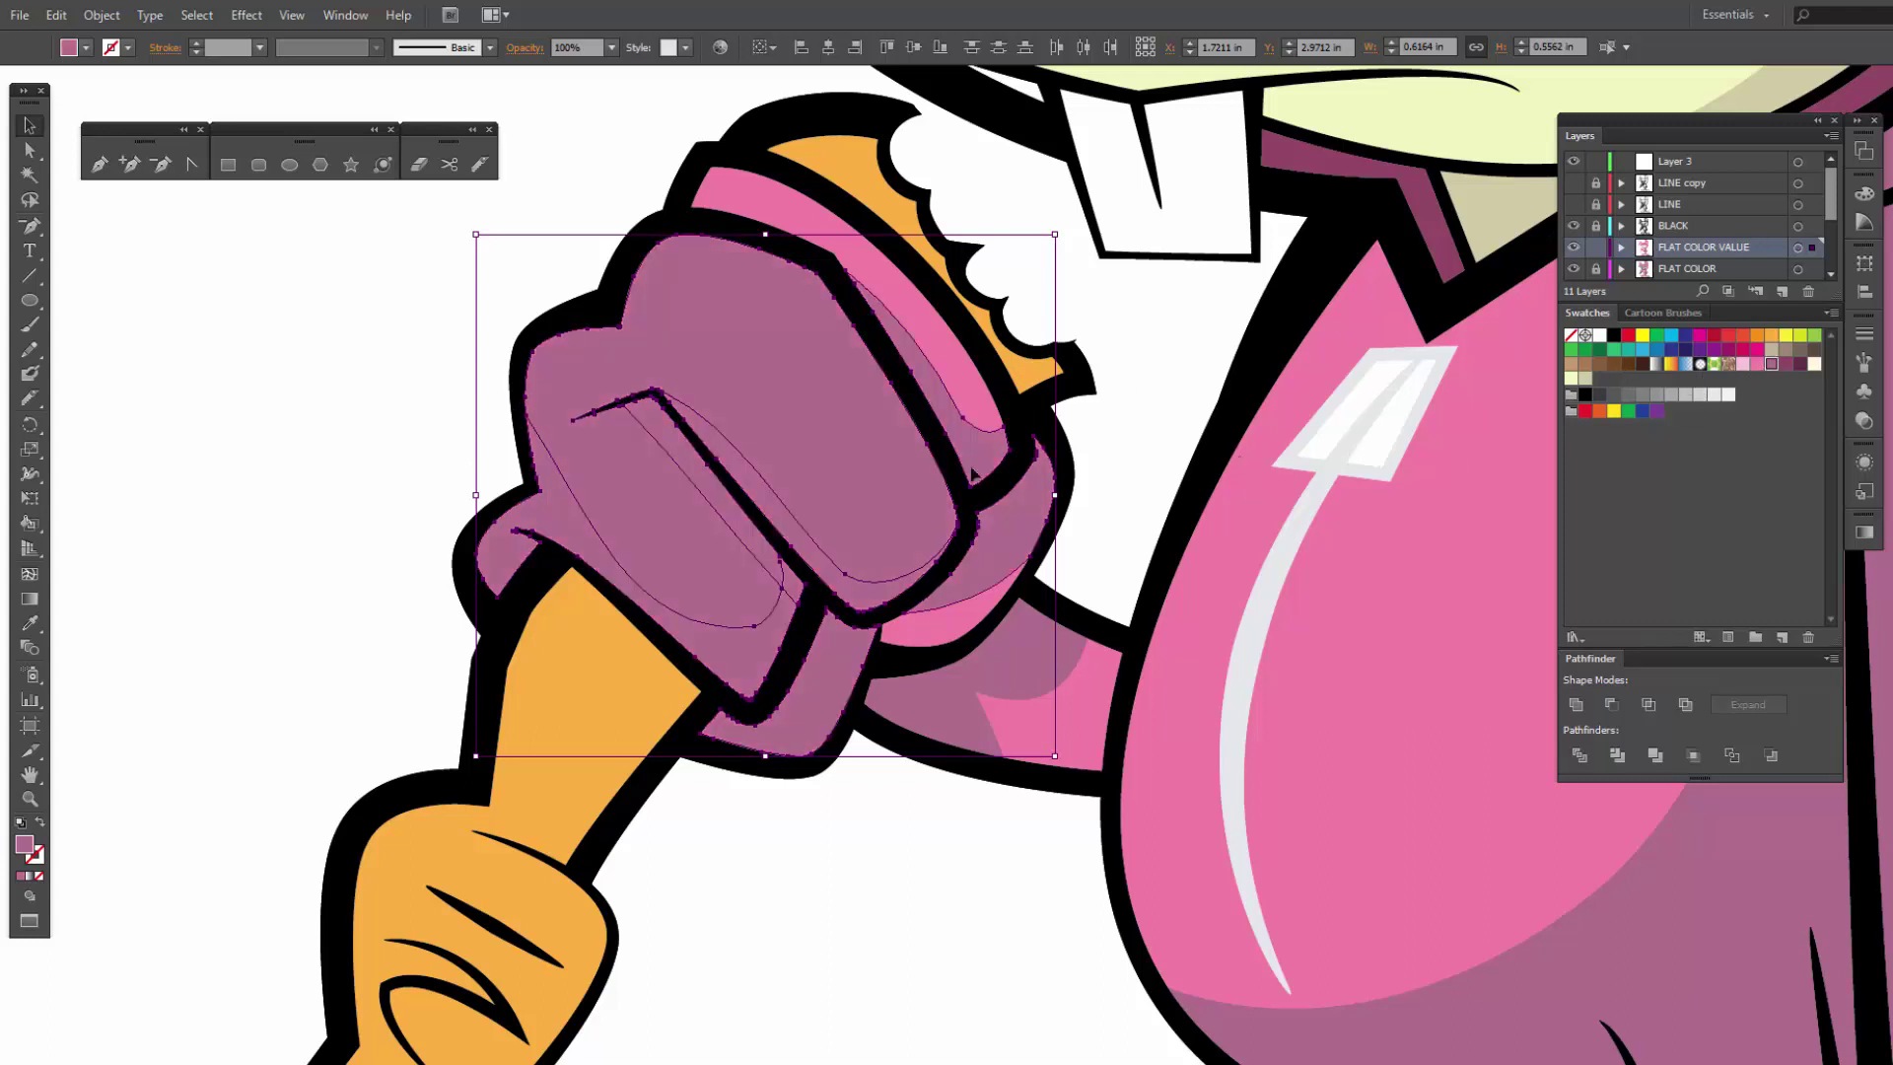
Step: Fill the carrot hand's main front piece, about 0.46 by 0.42 in, with the pink swatch again
{"action": "left_click", "coordinate": [766, 310]}
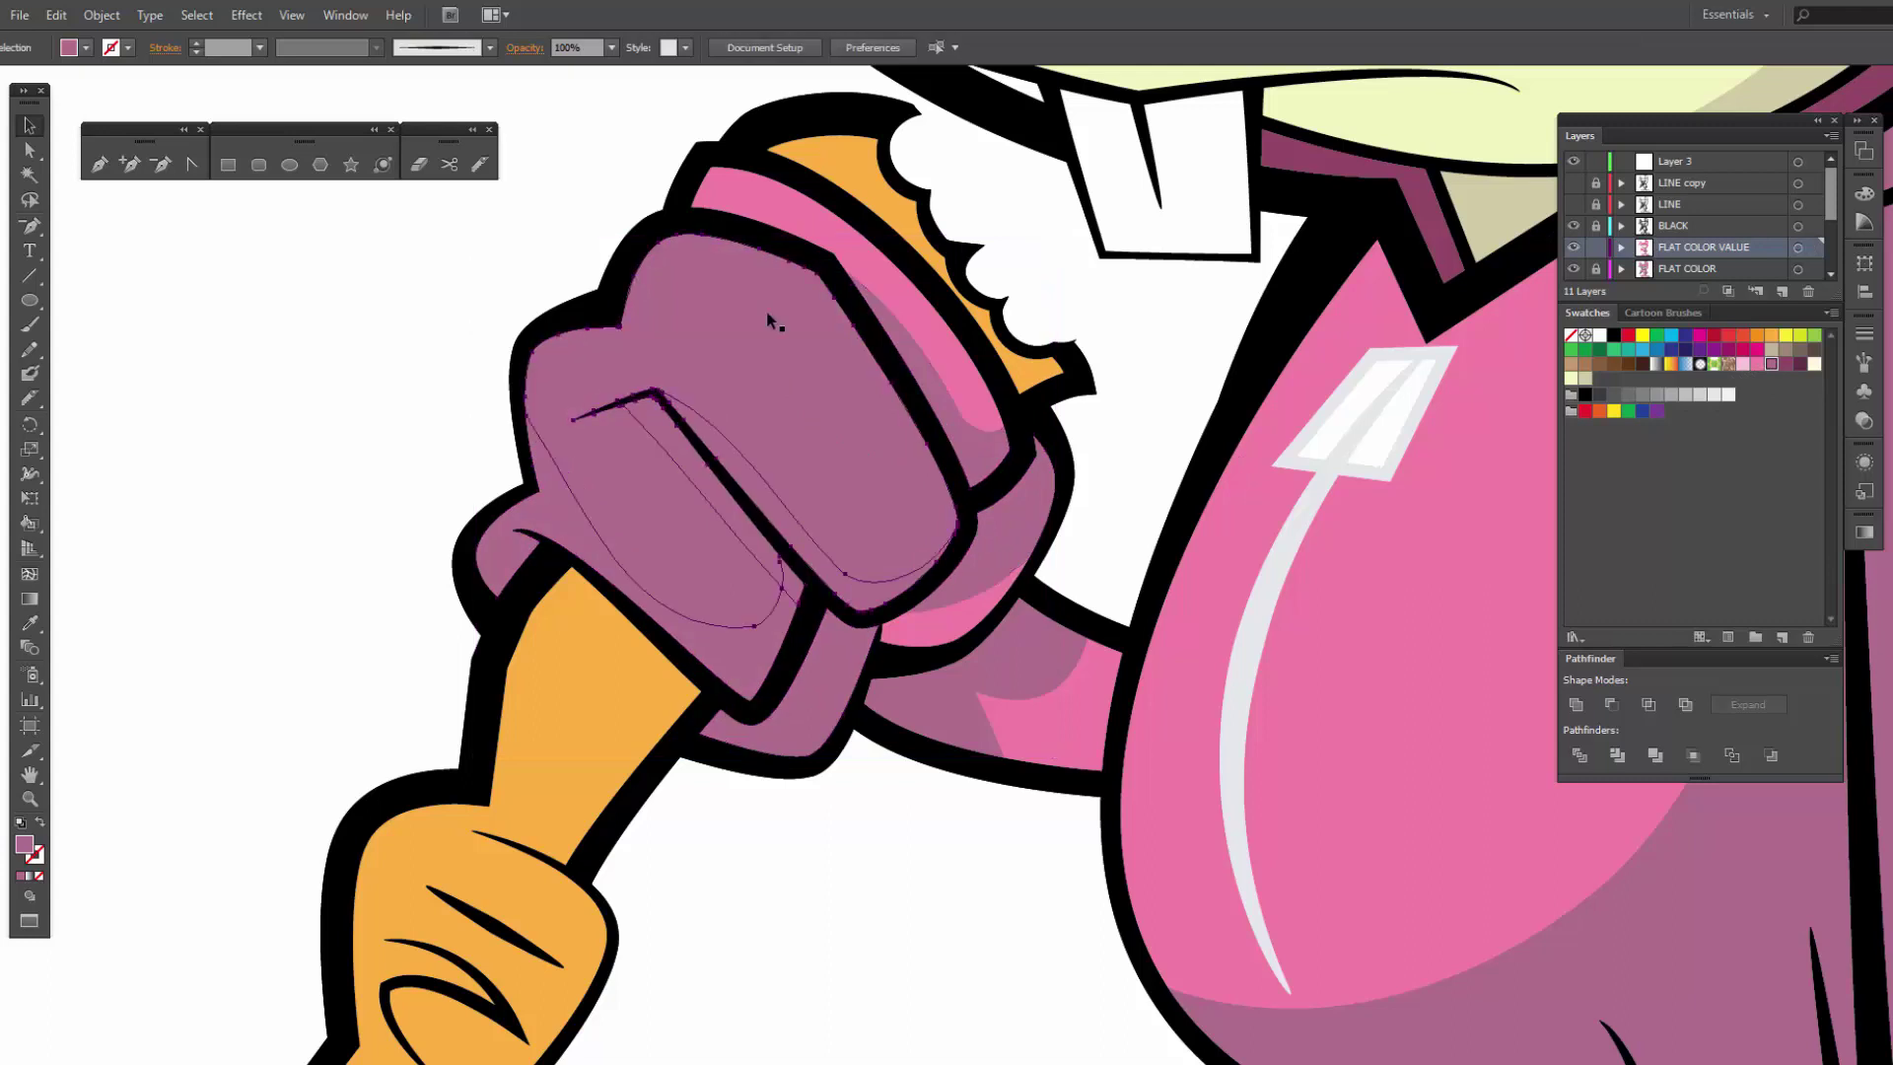
{"action": "left_click", "coordinate": [1758, 365]}
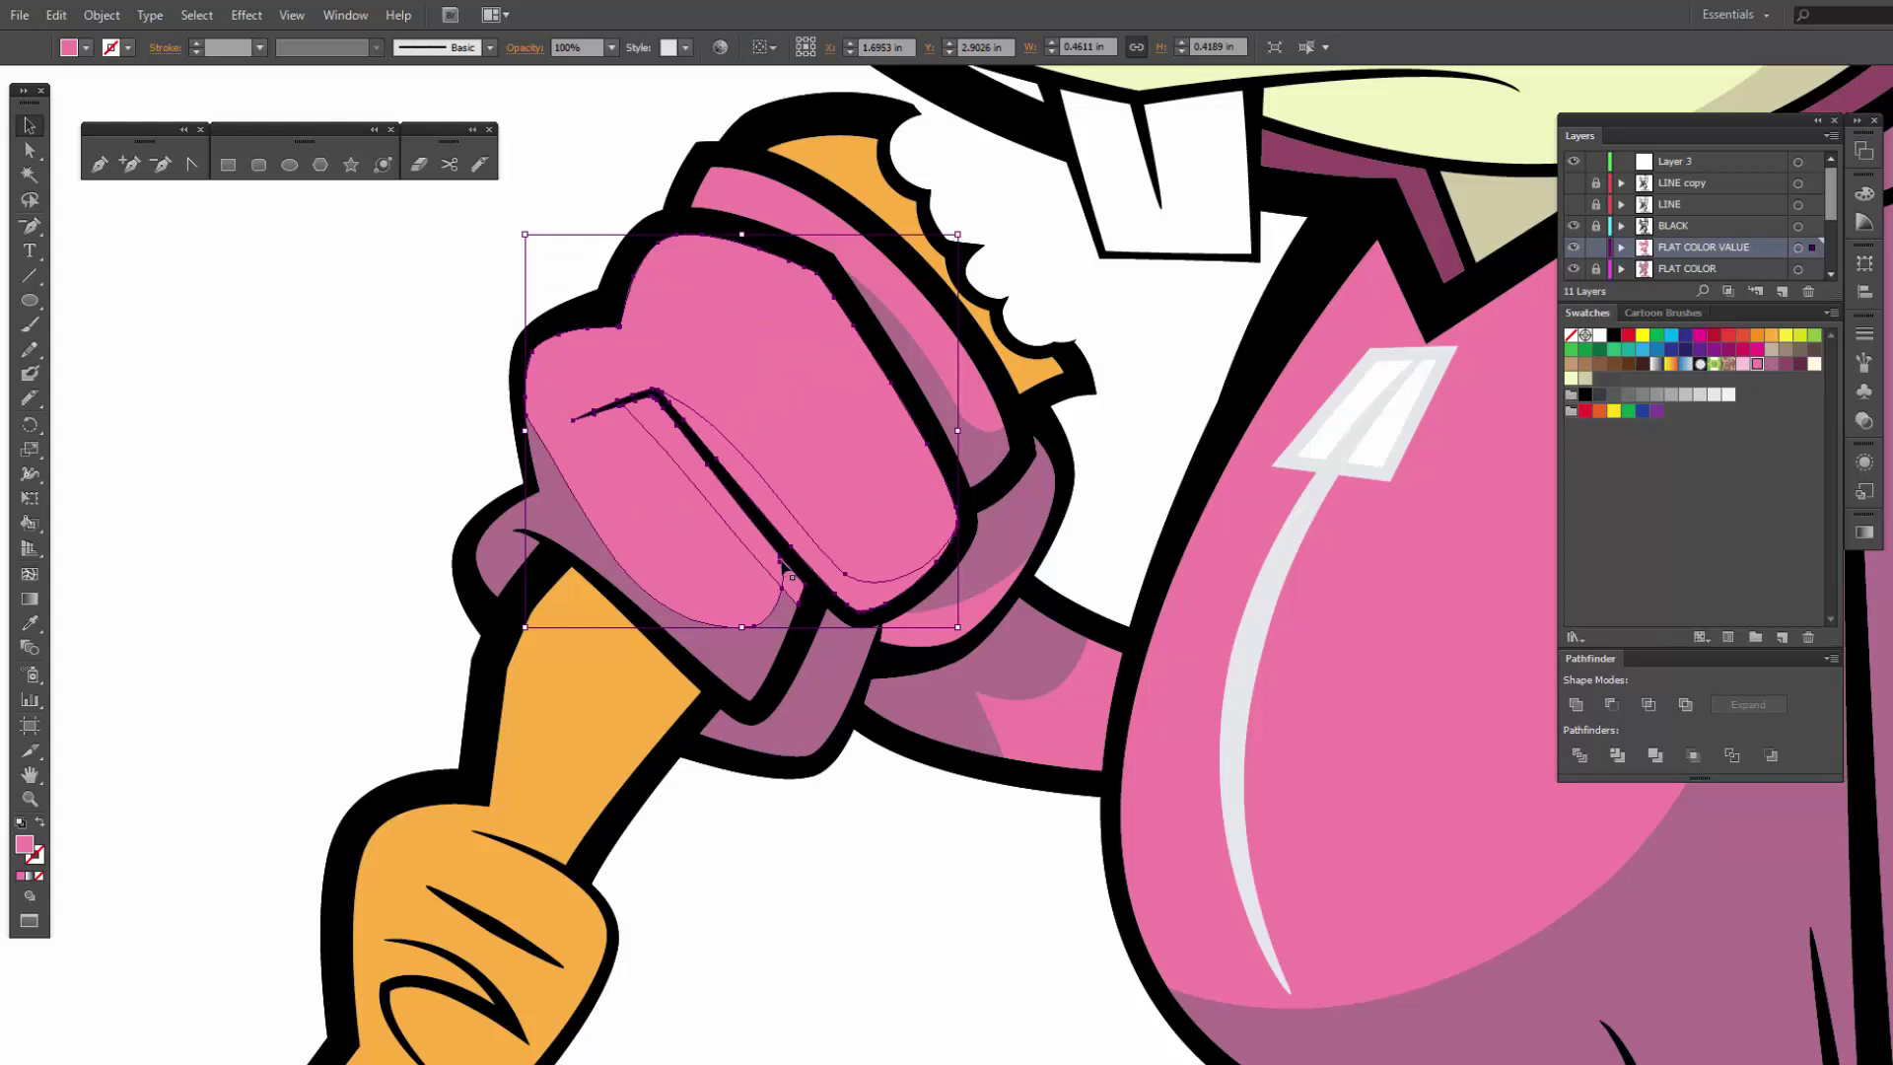
{"action": "left_click", "coordinate": [434, 483]}
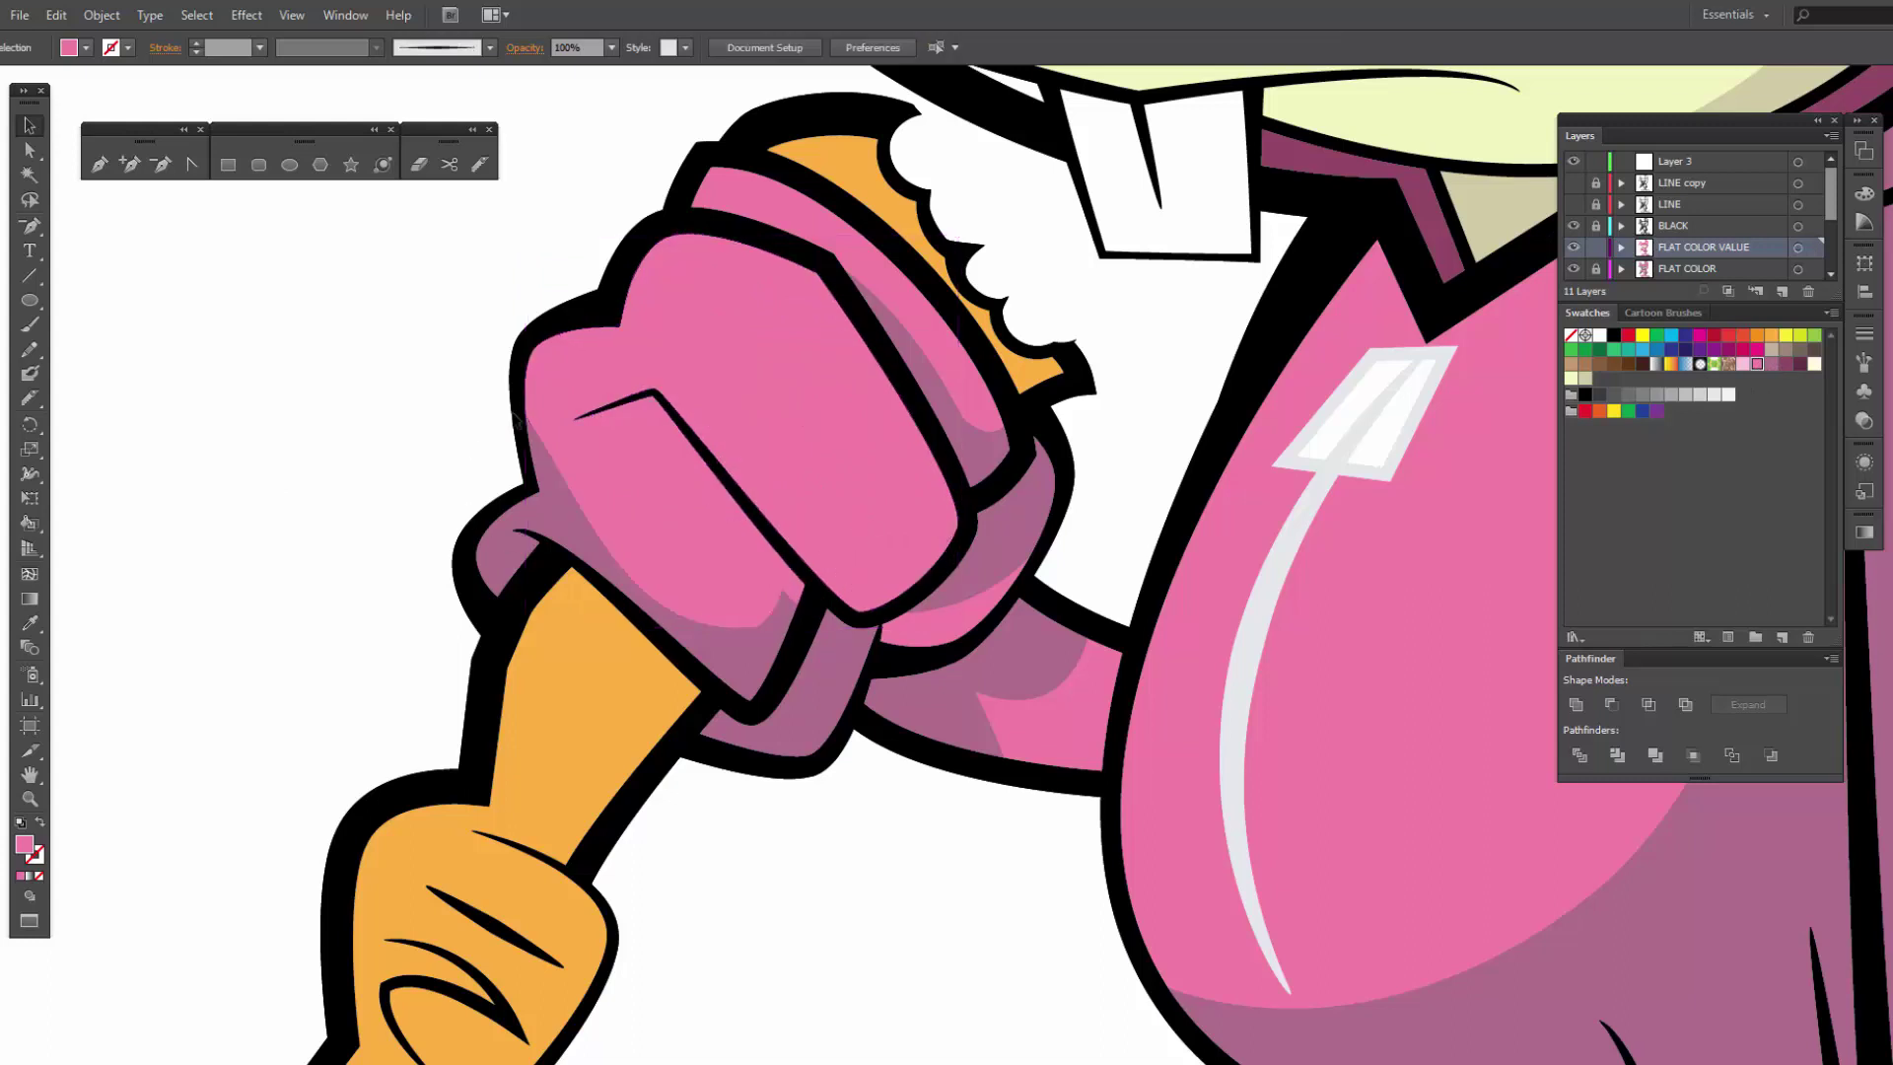
Step: Knife a shadow piece about 0.31 by 0.24 in along the middle finger's lower edge and fill it with the mauve swatch
{"action": "left_click", "coordinate": [657, 420]}
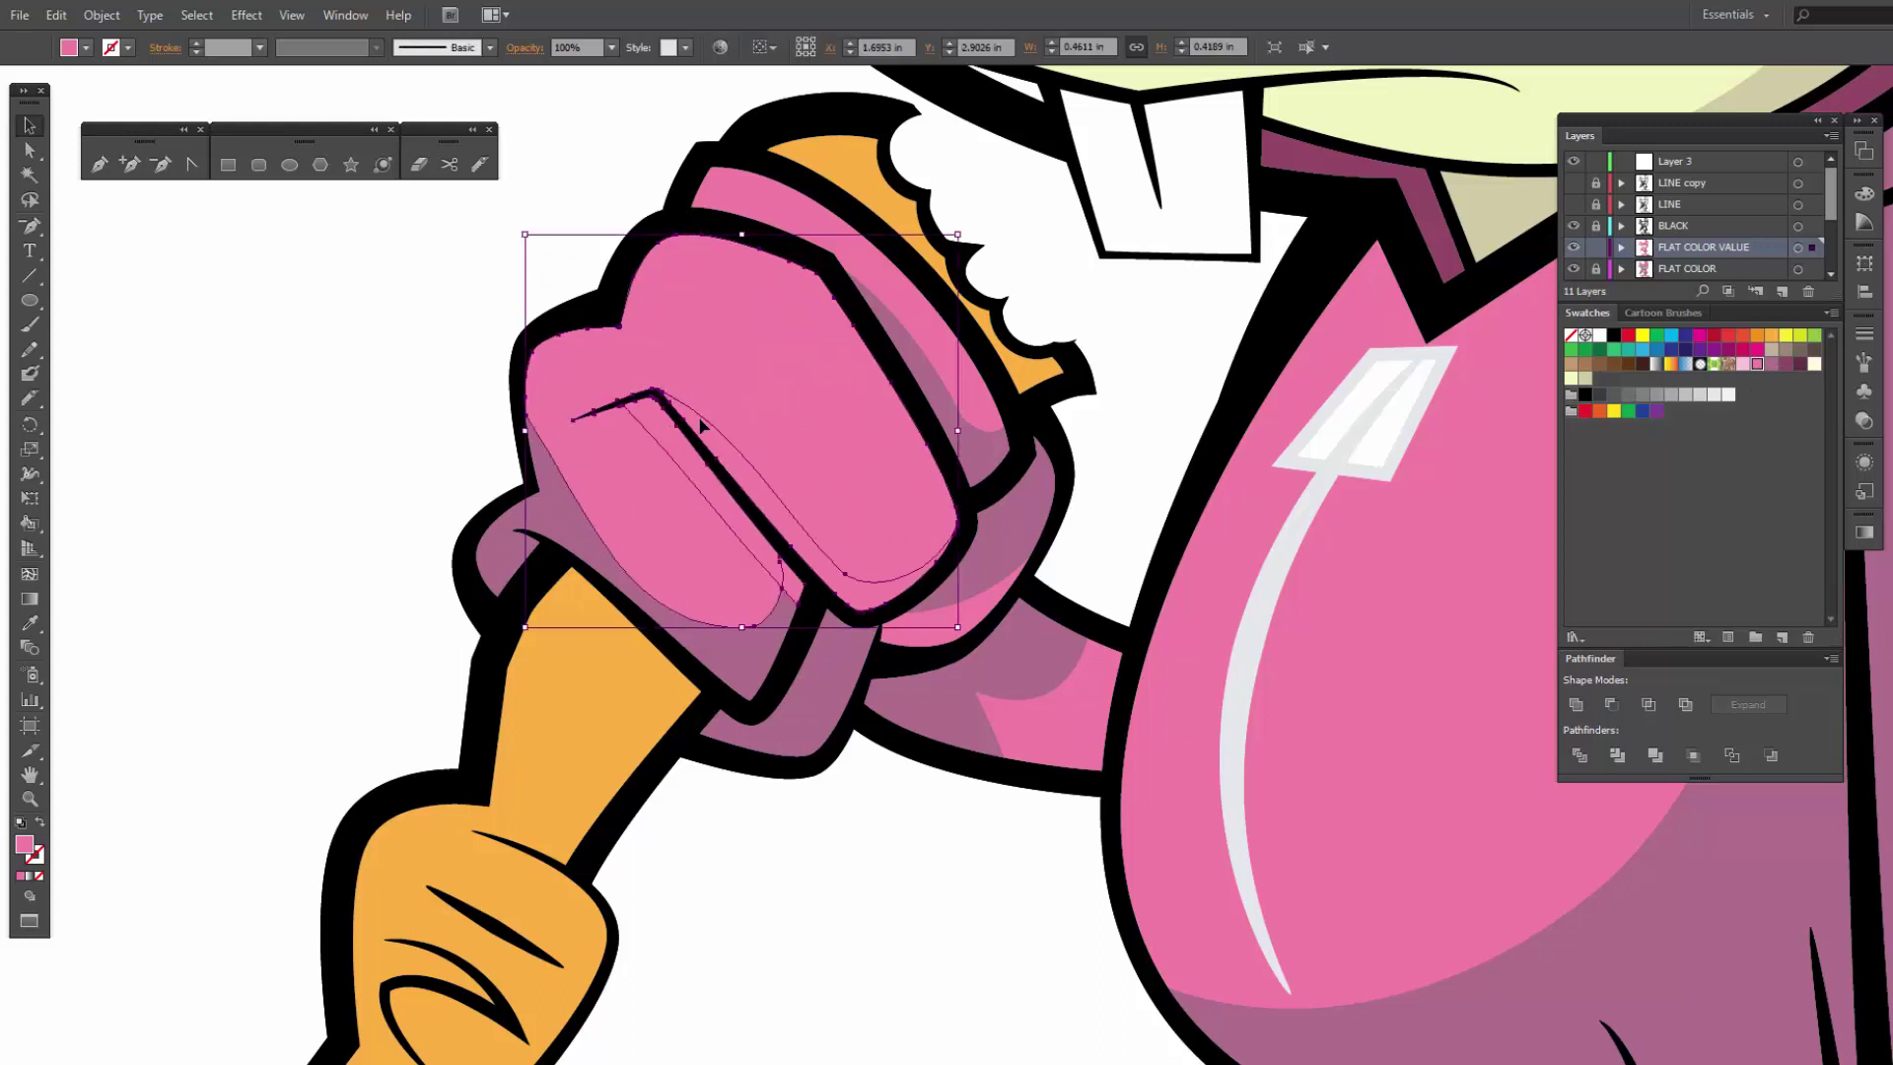
{"action": "left_click", "coordinate": [480, 165]}
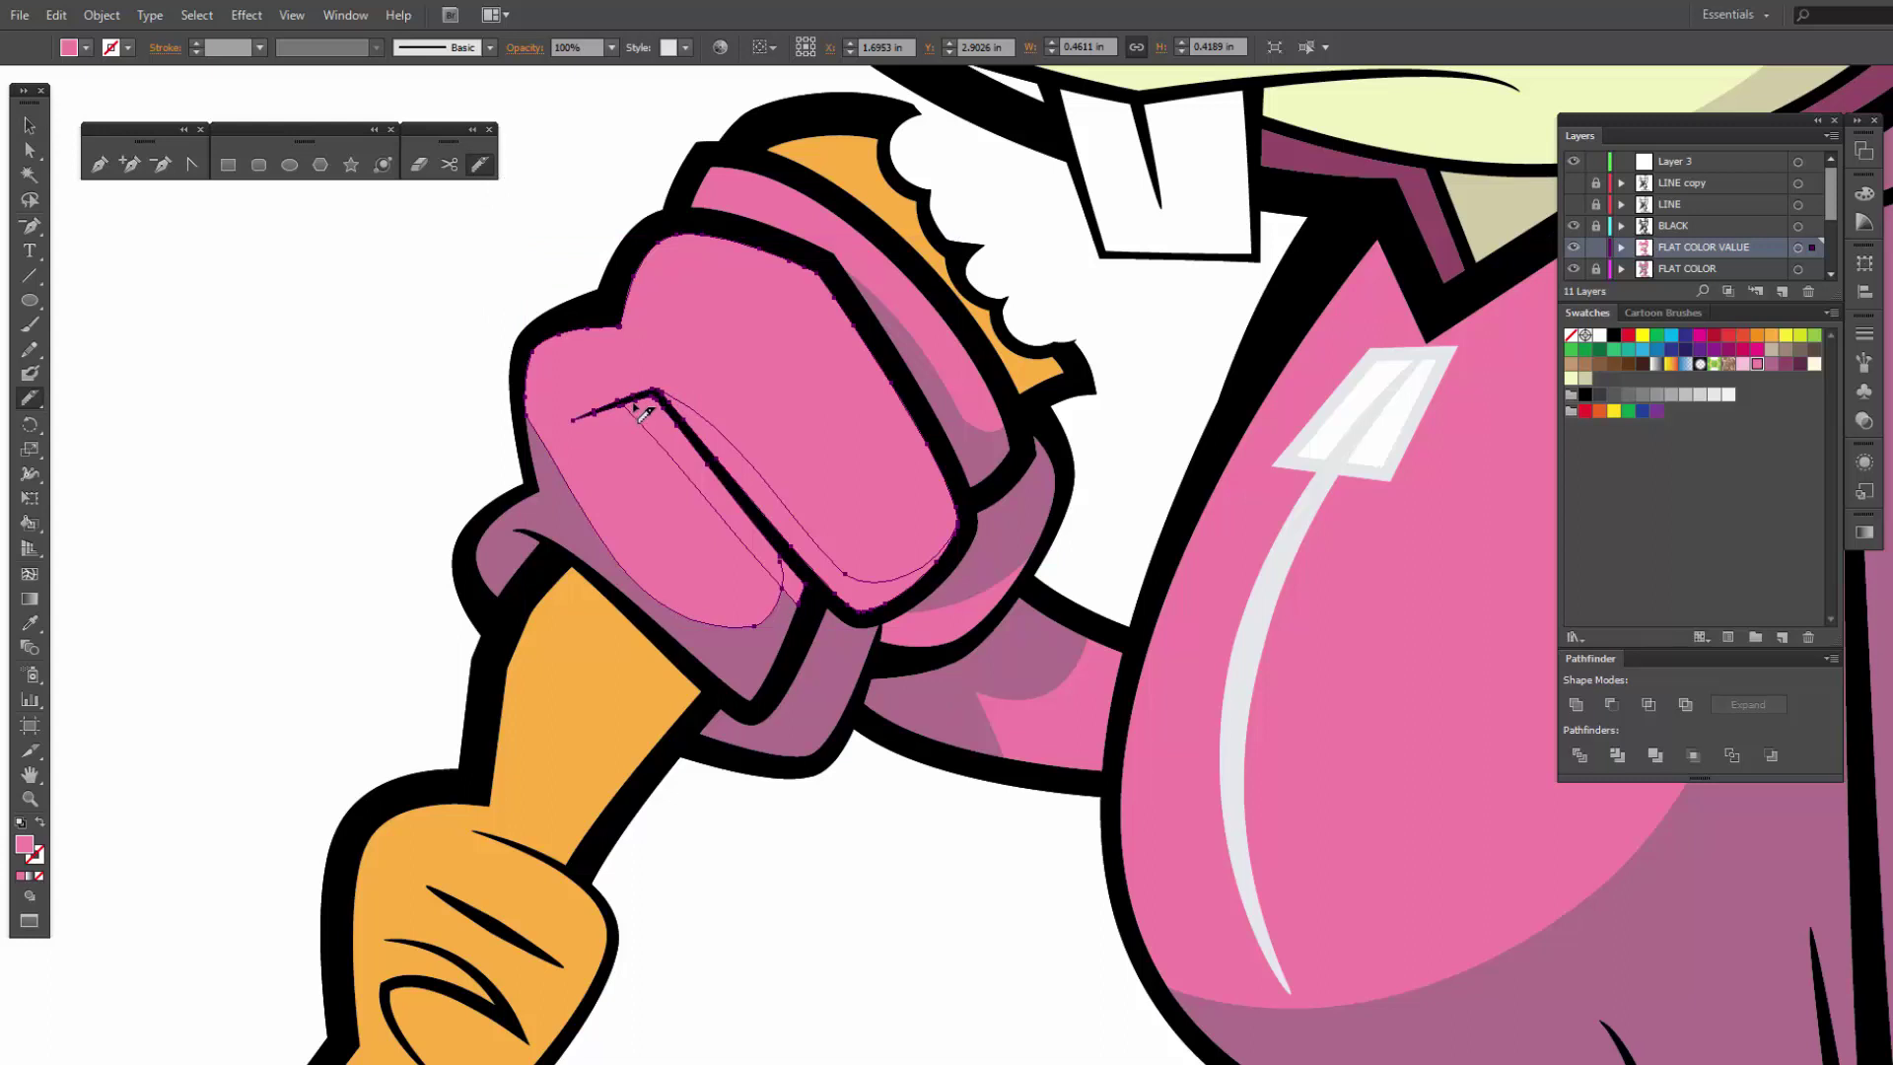
{"action": "mouse_move", "coordinate": [640, 412]}
{"action": "left_mouse_down"}
{"action": "mouse_move", "coordinate": [680, 402]}
{"action": "mouse_move", "coordinate": [728, 434]}
{"action": "mouse_move", "coordinate": [873, 589]}
{"action": "mouse_move", "coordinate": [972, 515]}
{"action": "left_mouse_up"}
{"action": "key", "text": "v"}
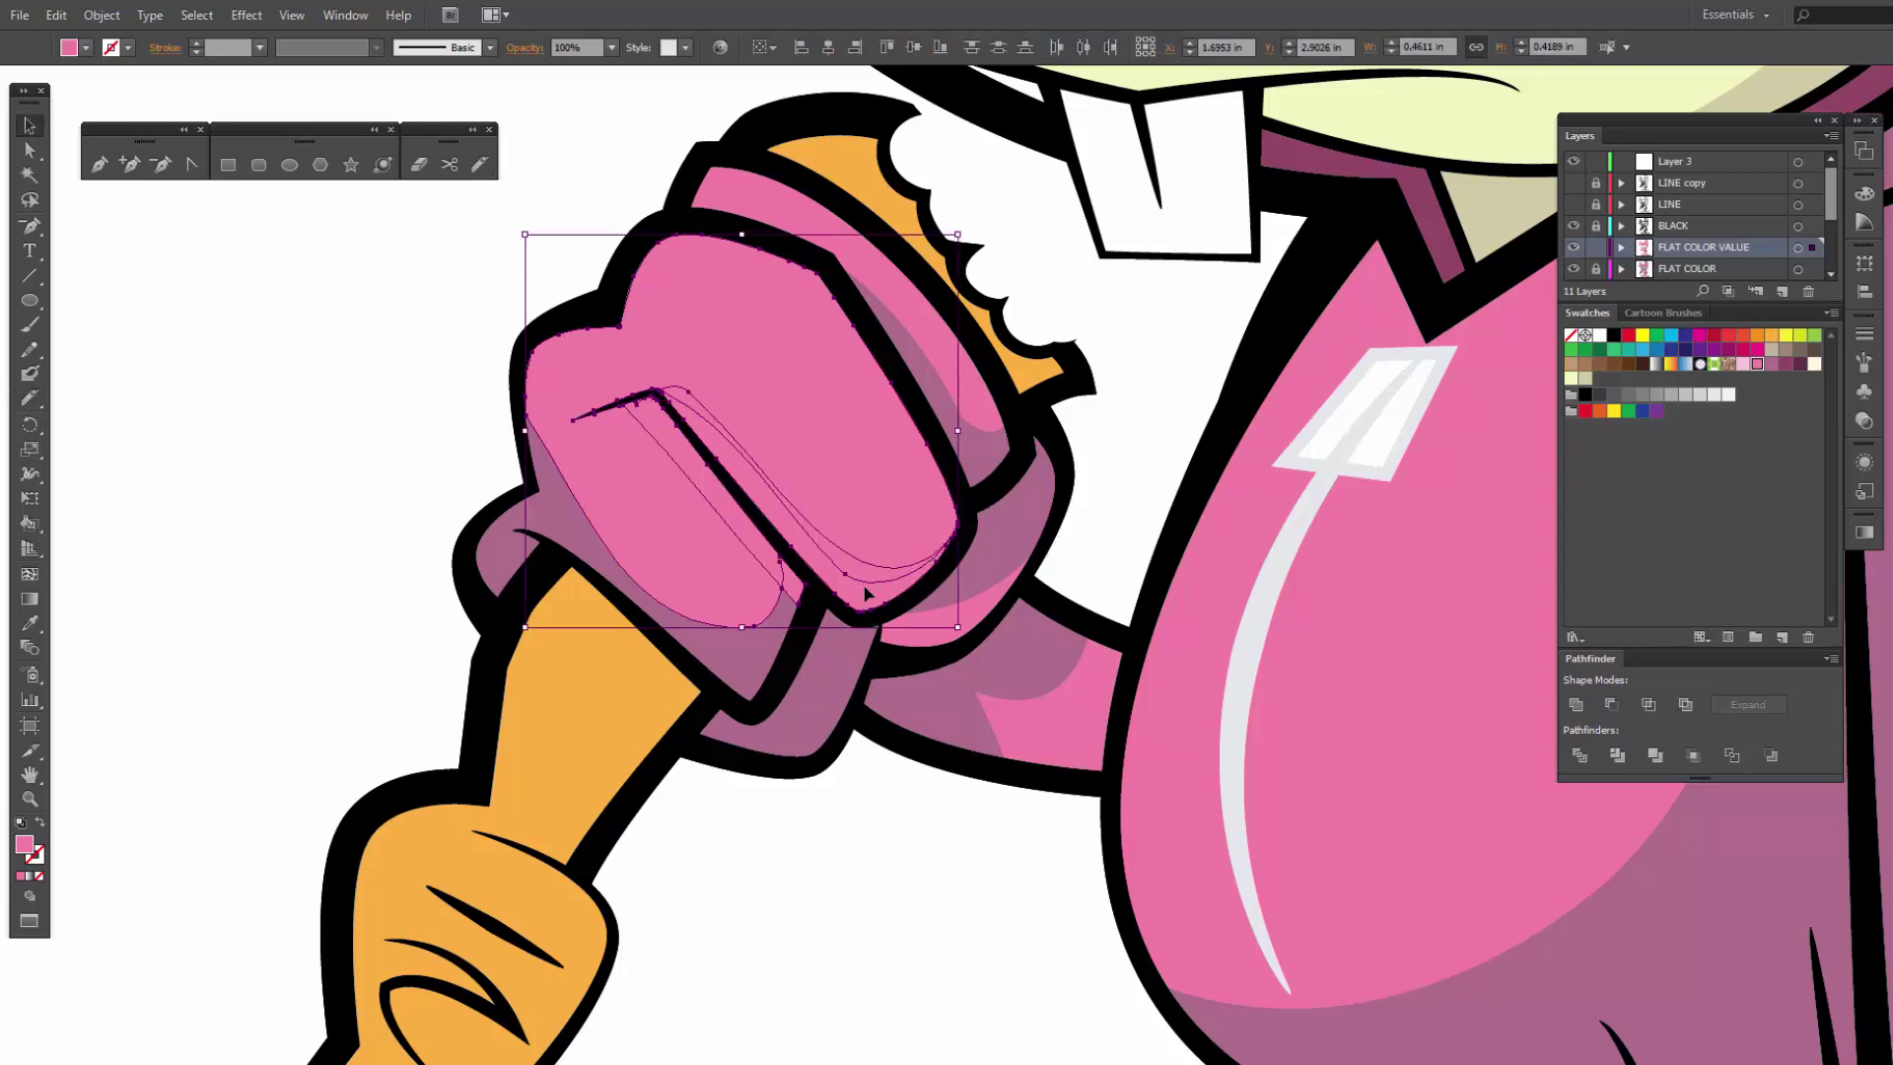
{"action": "key", "text": "ctrl+shift+a"}
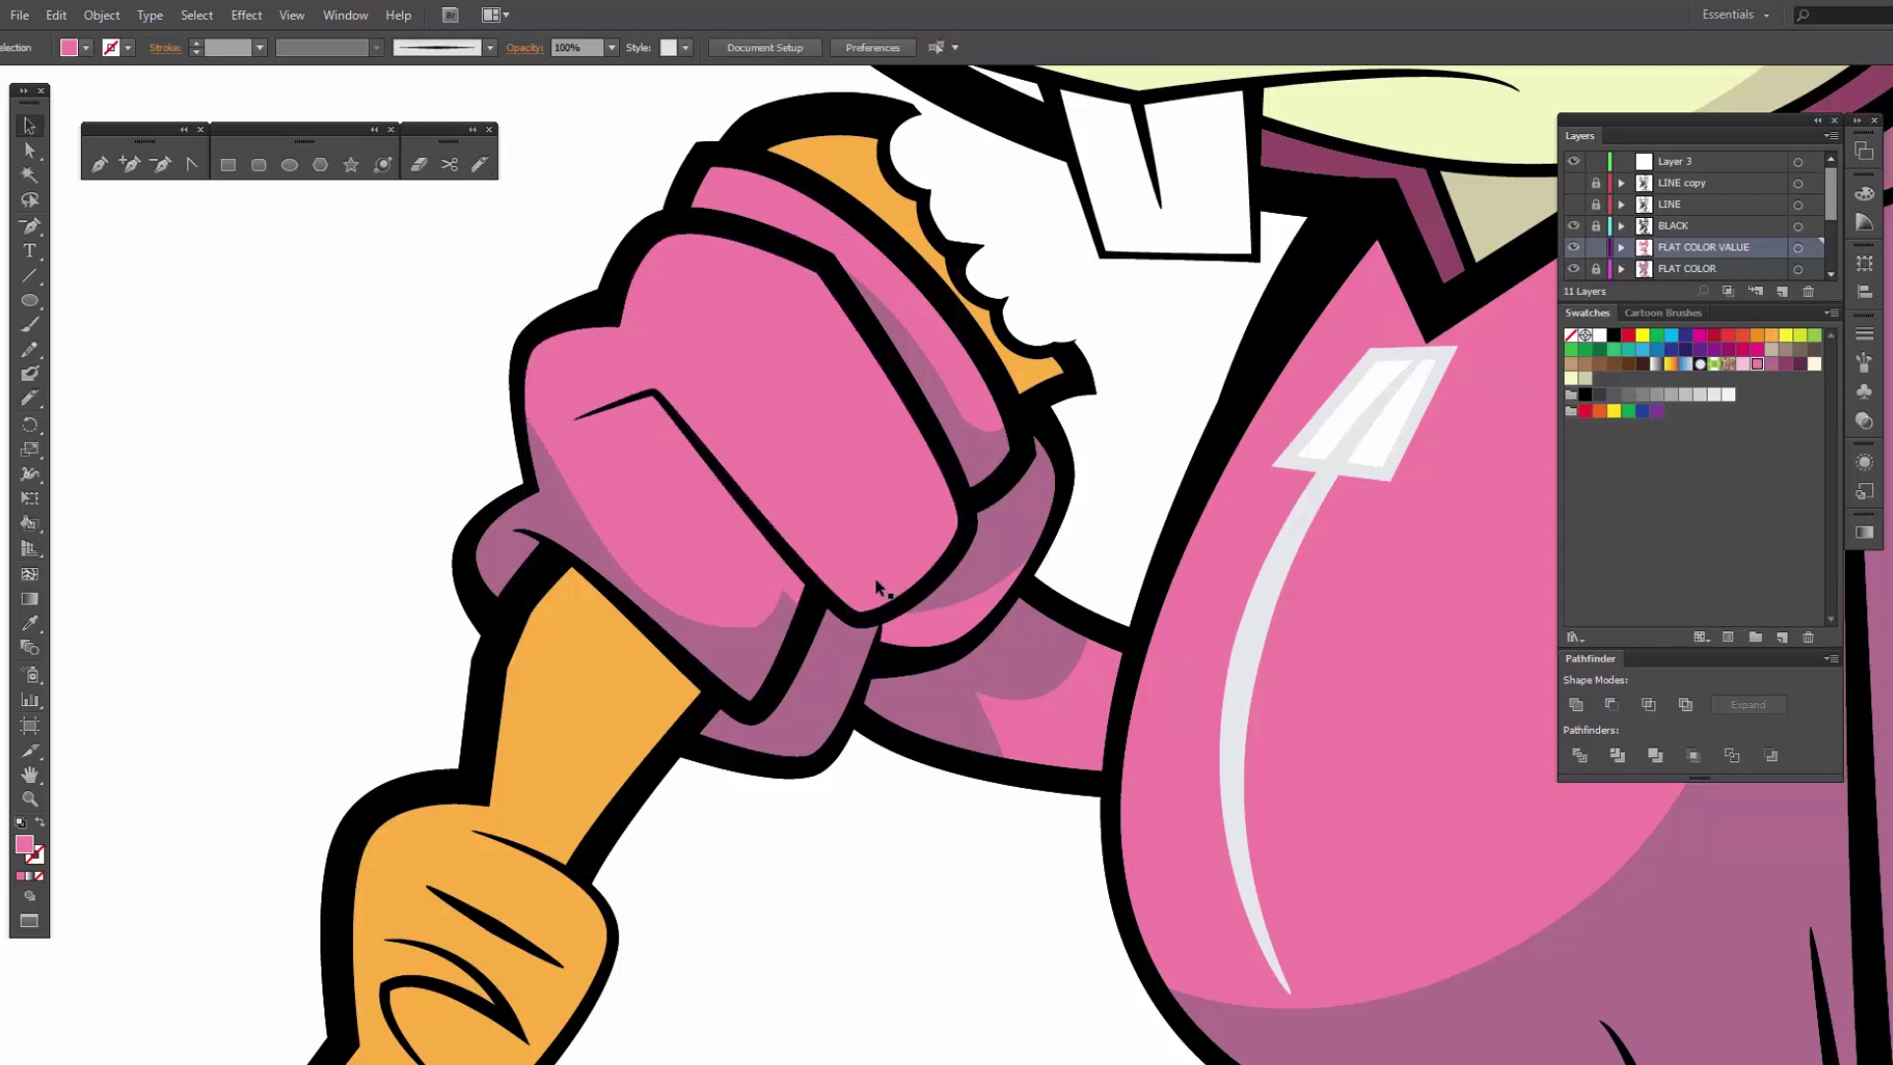
{"action": "left_click", "coordinate": [874, 577]}
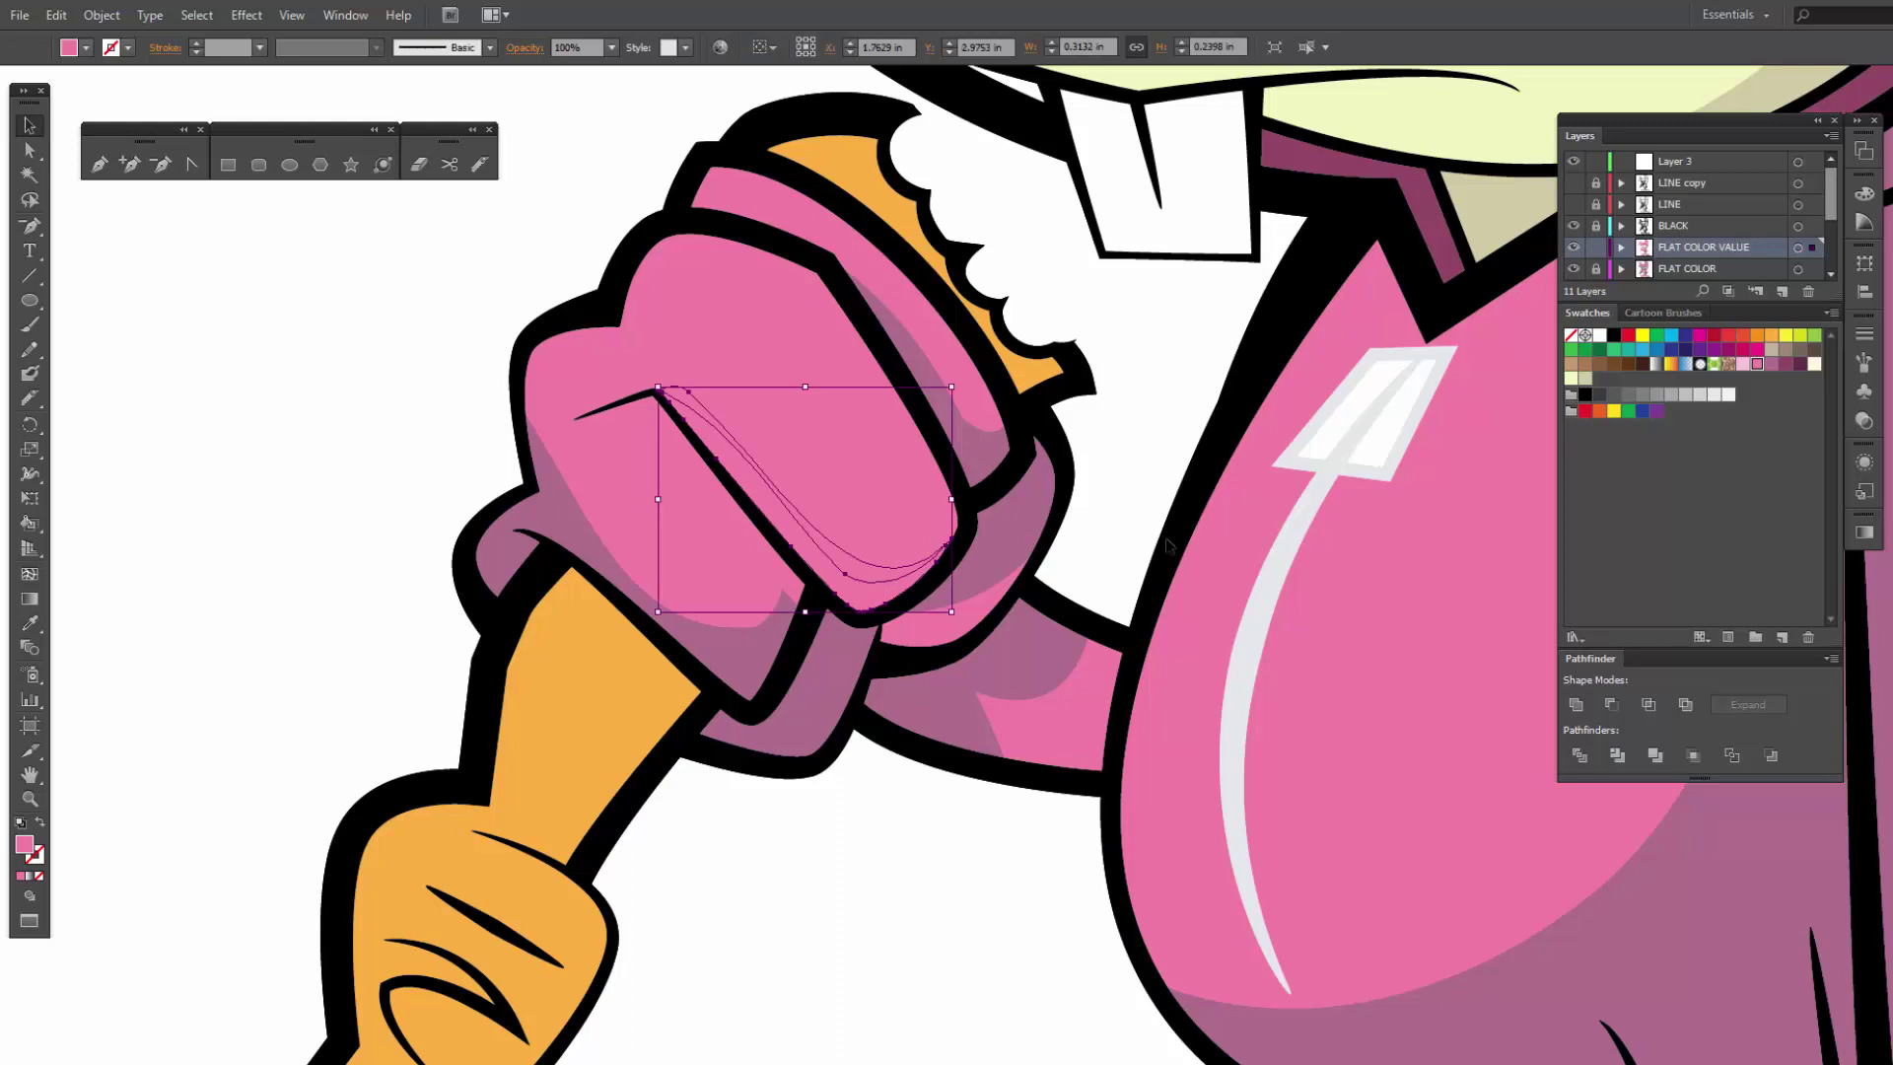
{"action": "left_click", "coordinate": [1772, 364]}
{"action": "key", "text": "ctrl+shift+a"}
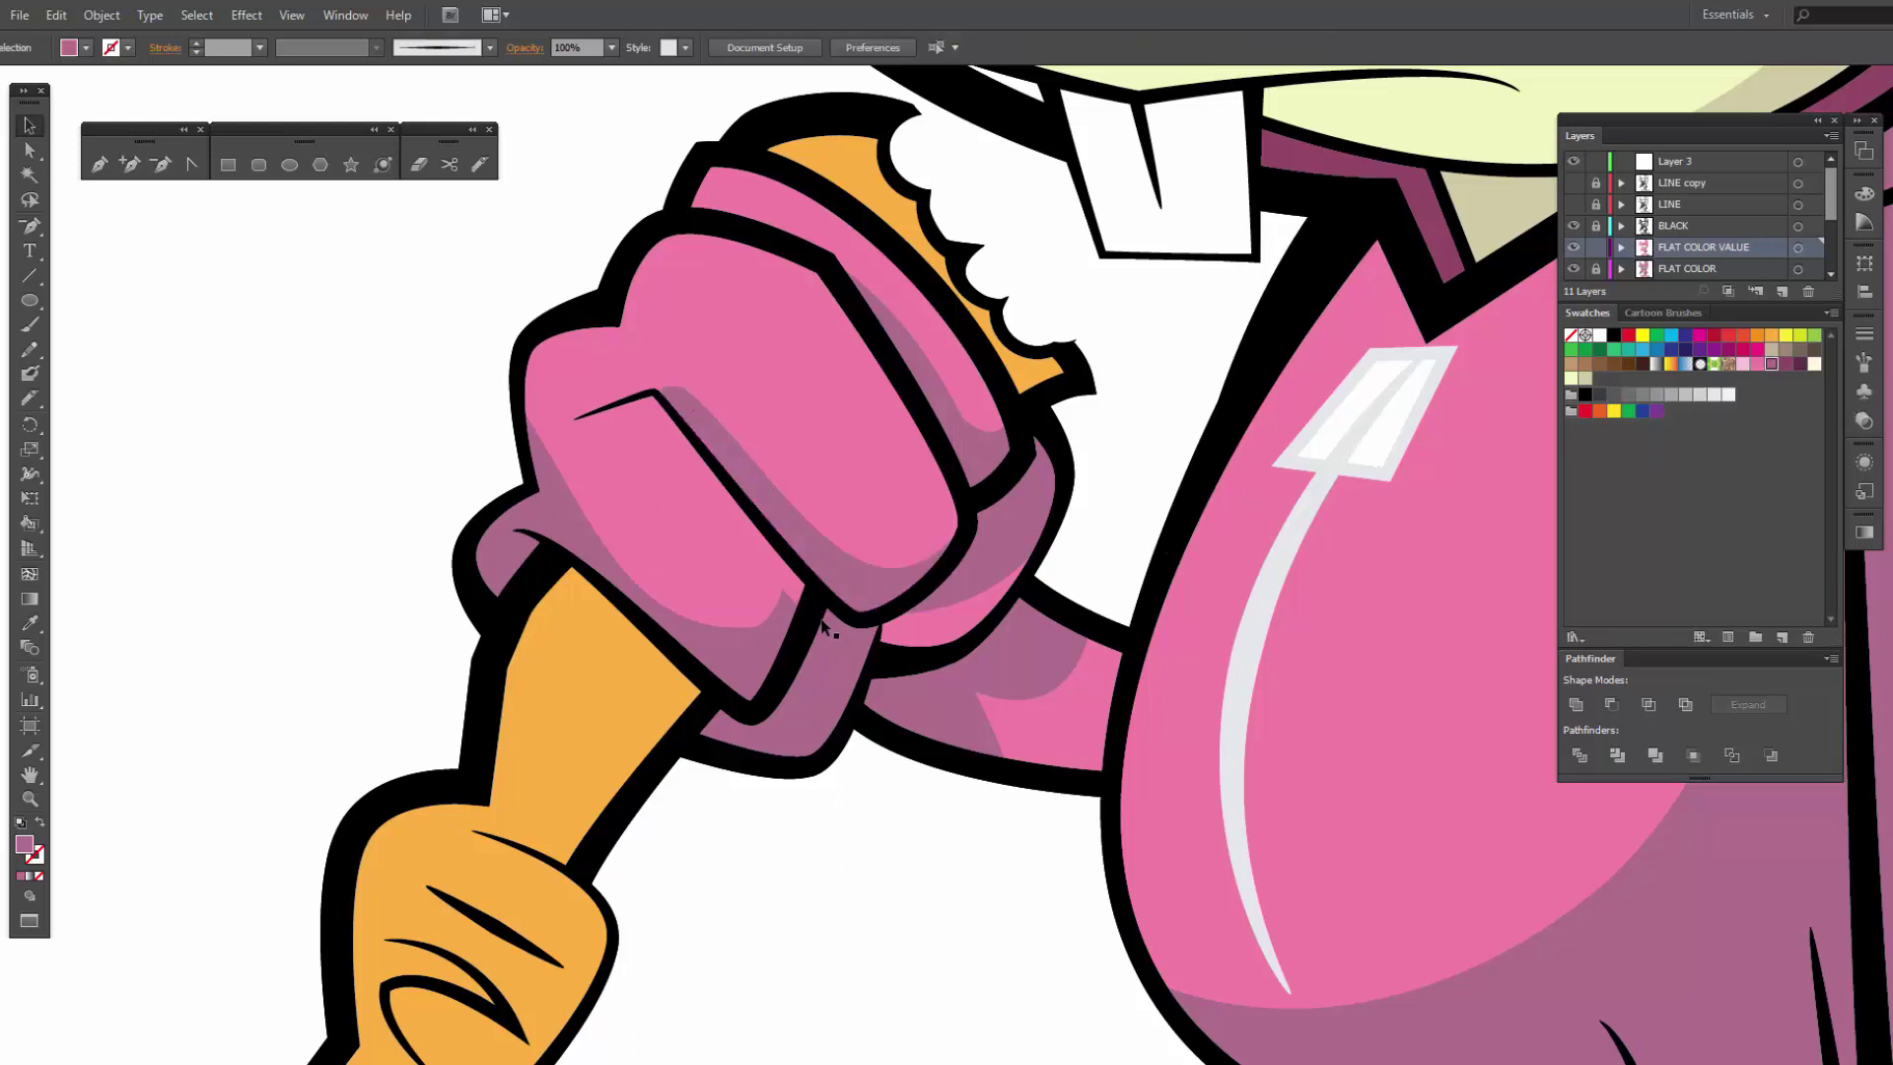
Step: Knife a narrow shadow piece about 0.19 by 0.22 in below the hand's crease line and fill it with the mauve swatch
{"action": "left_click", "coordinate": [785, 577]}
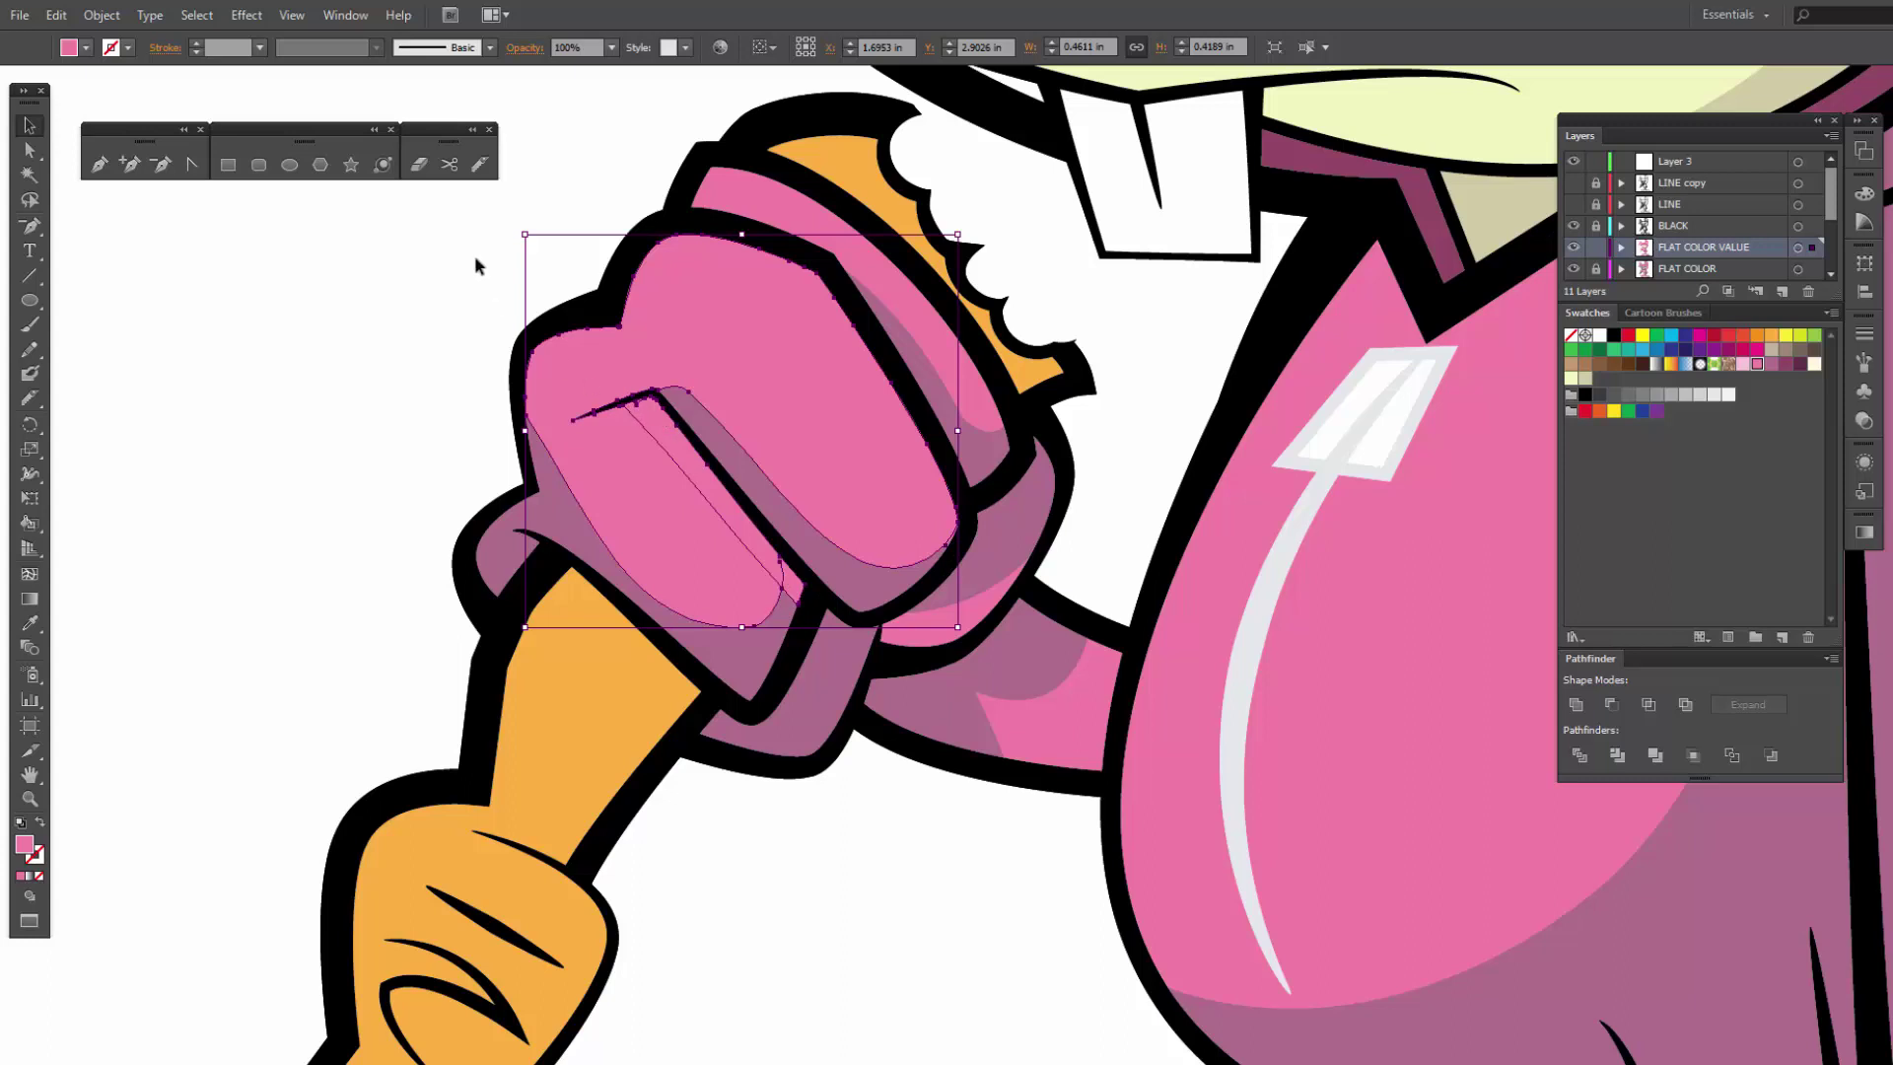
{"action": "left_click", "coordinate": [481, 164]}
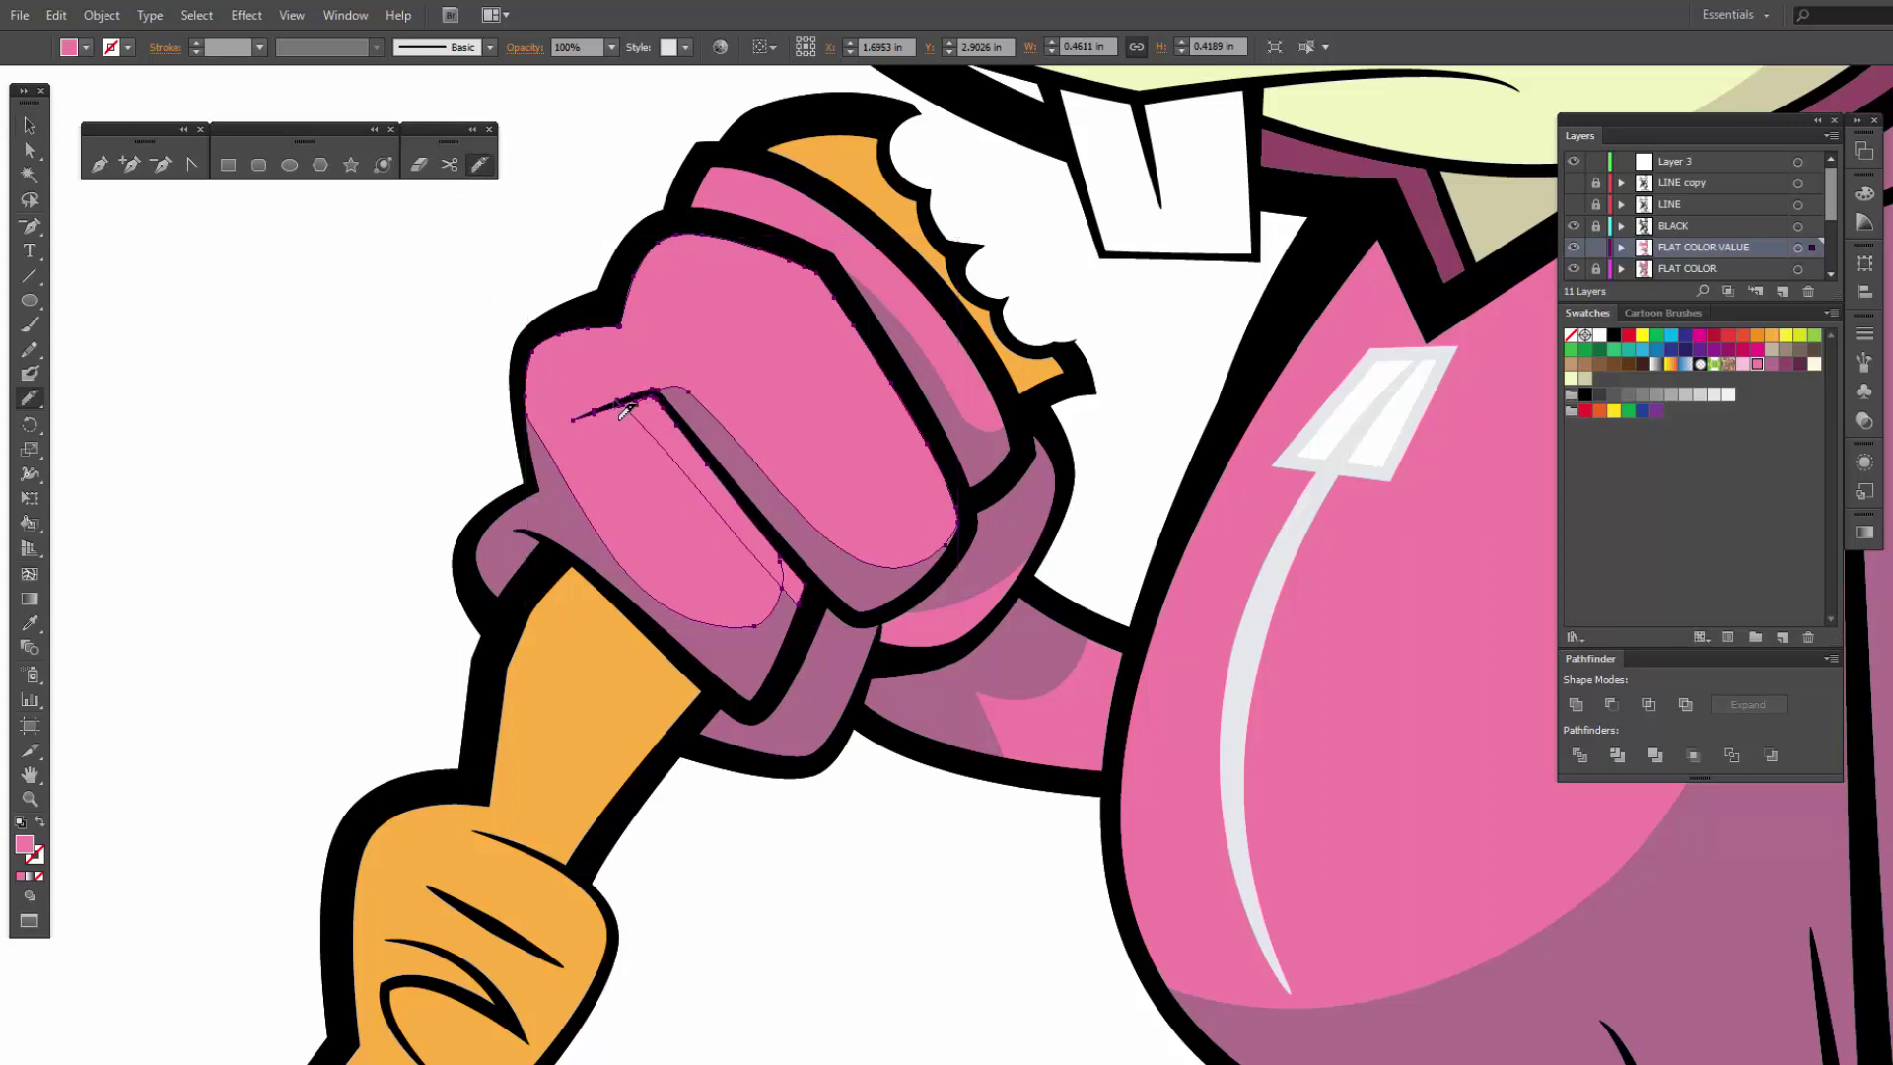
{"action": "left_click_drag", "start_coordinate": [619, 406], "coordinate": [839, 655]}
{"action": "key", "text": "v"}
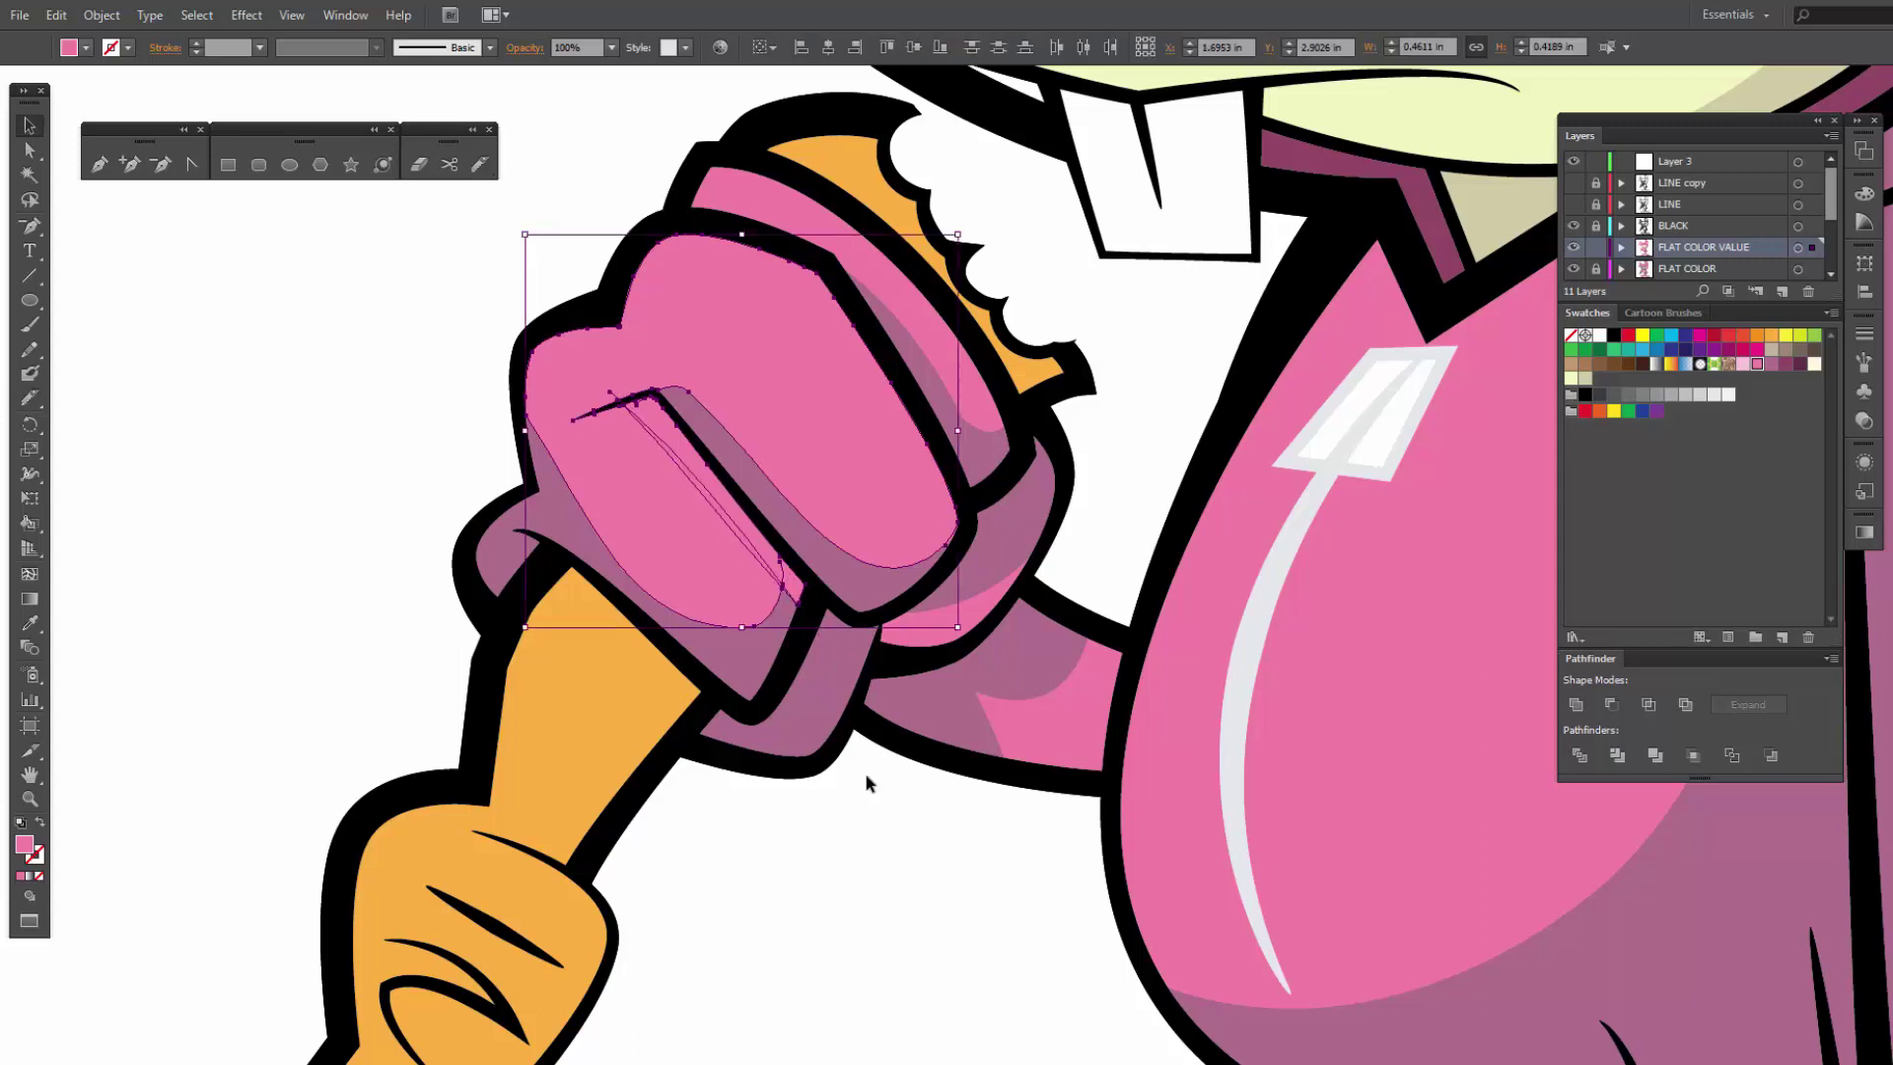
{"action": "left_click", "coordinate": [864, 772]}
{"action": "left_click", "coordinate": [795, 590]}
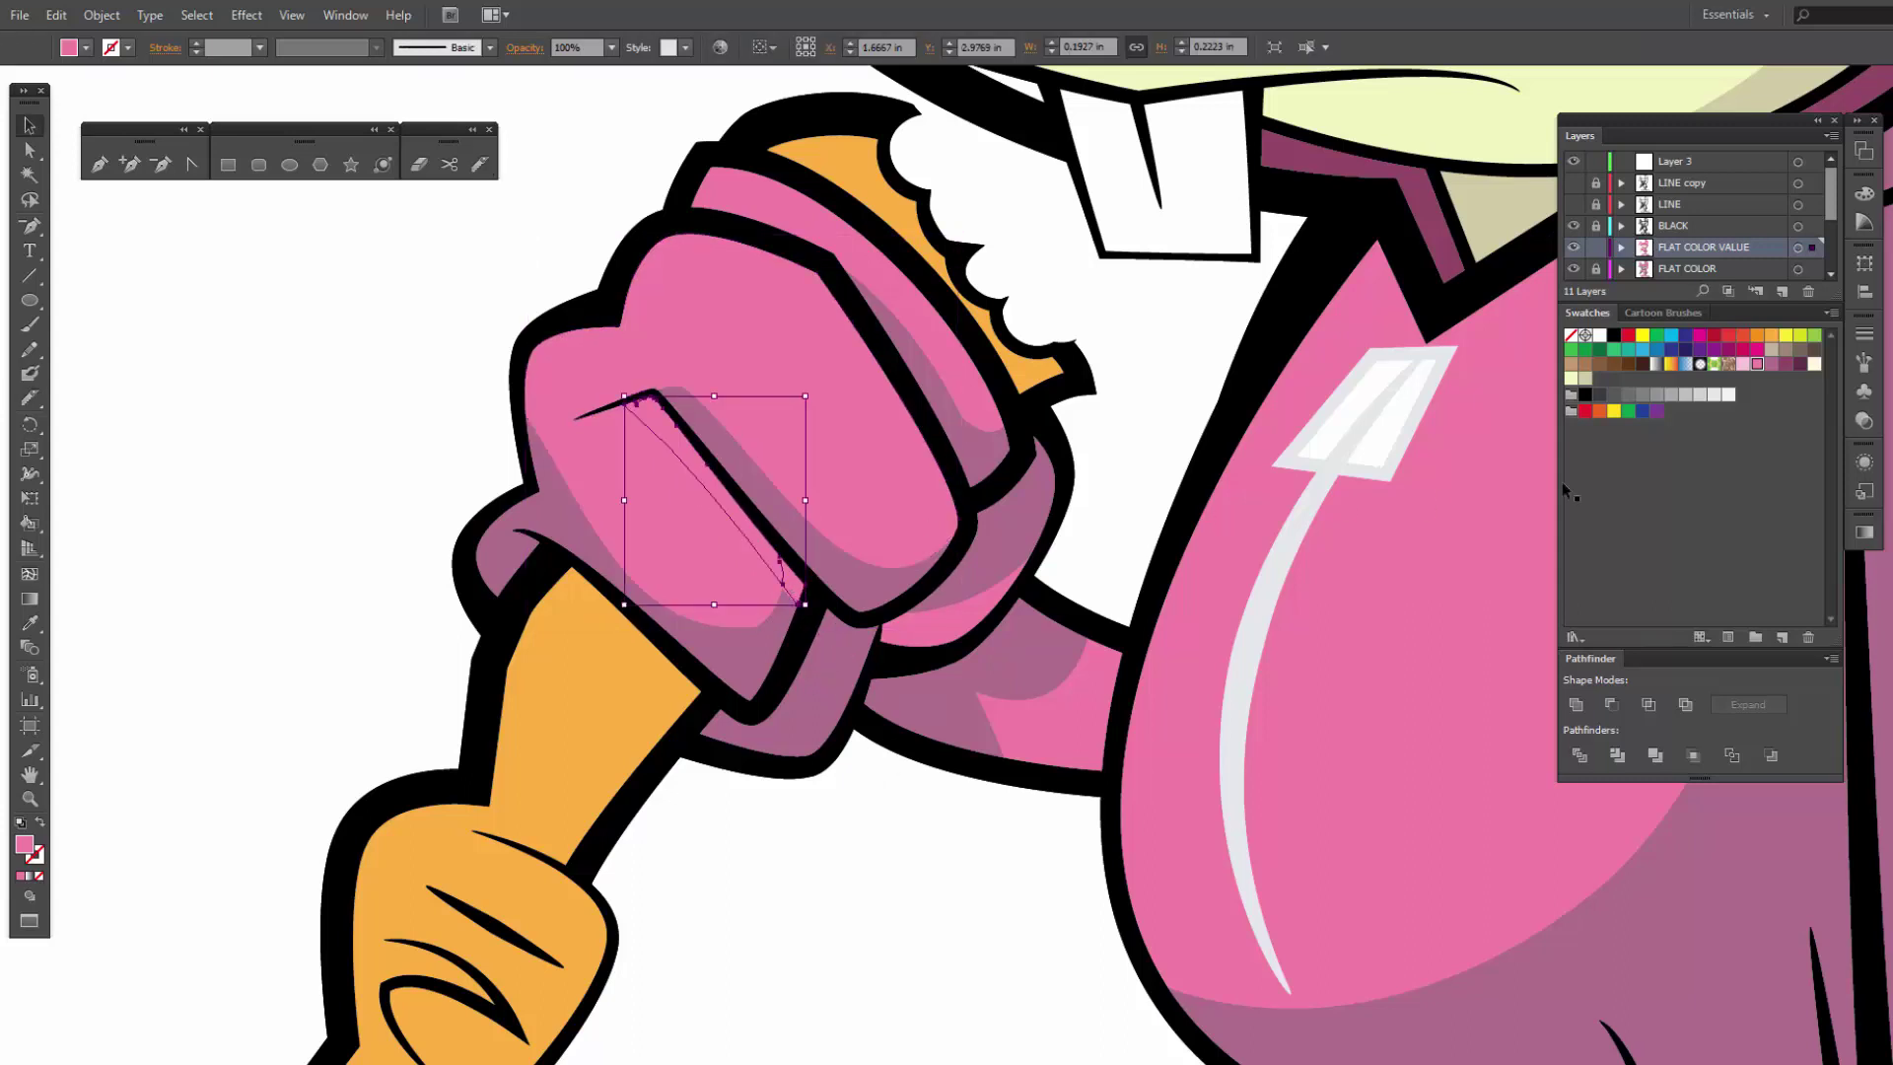
{"action": "left_click", "coordinate": [1772, 364]}
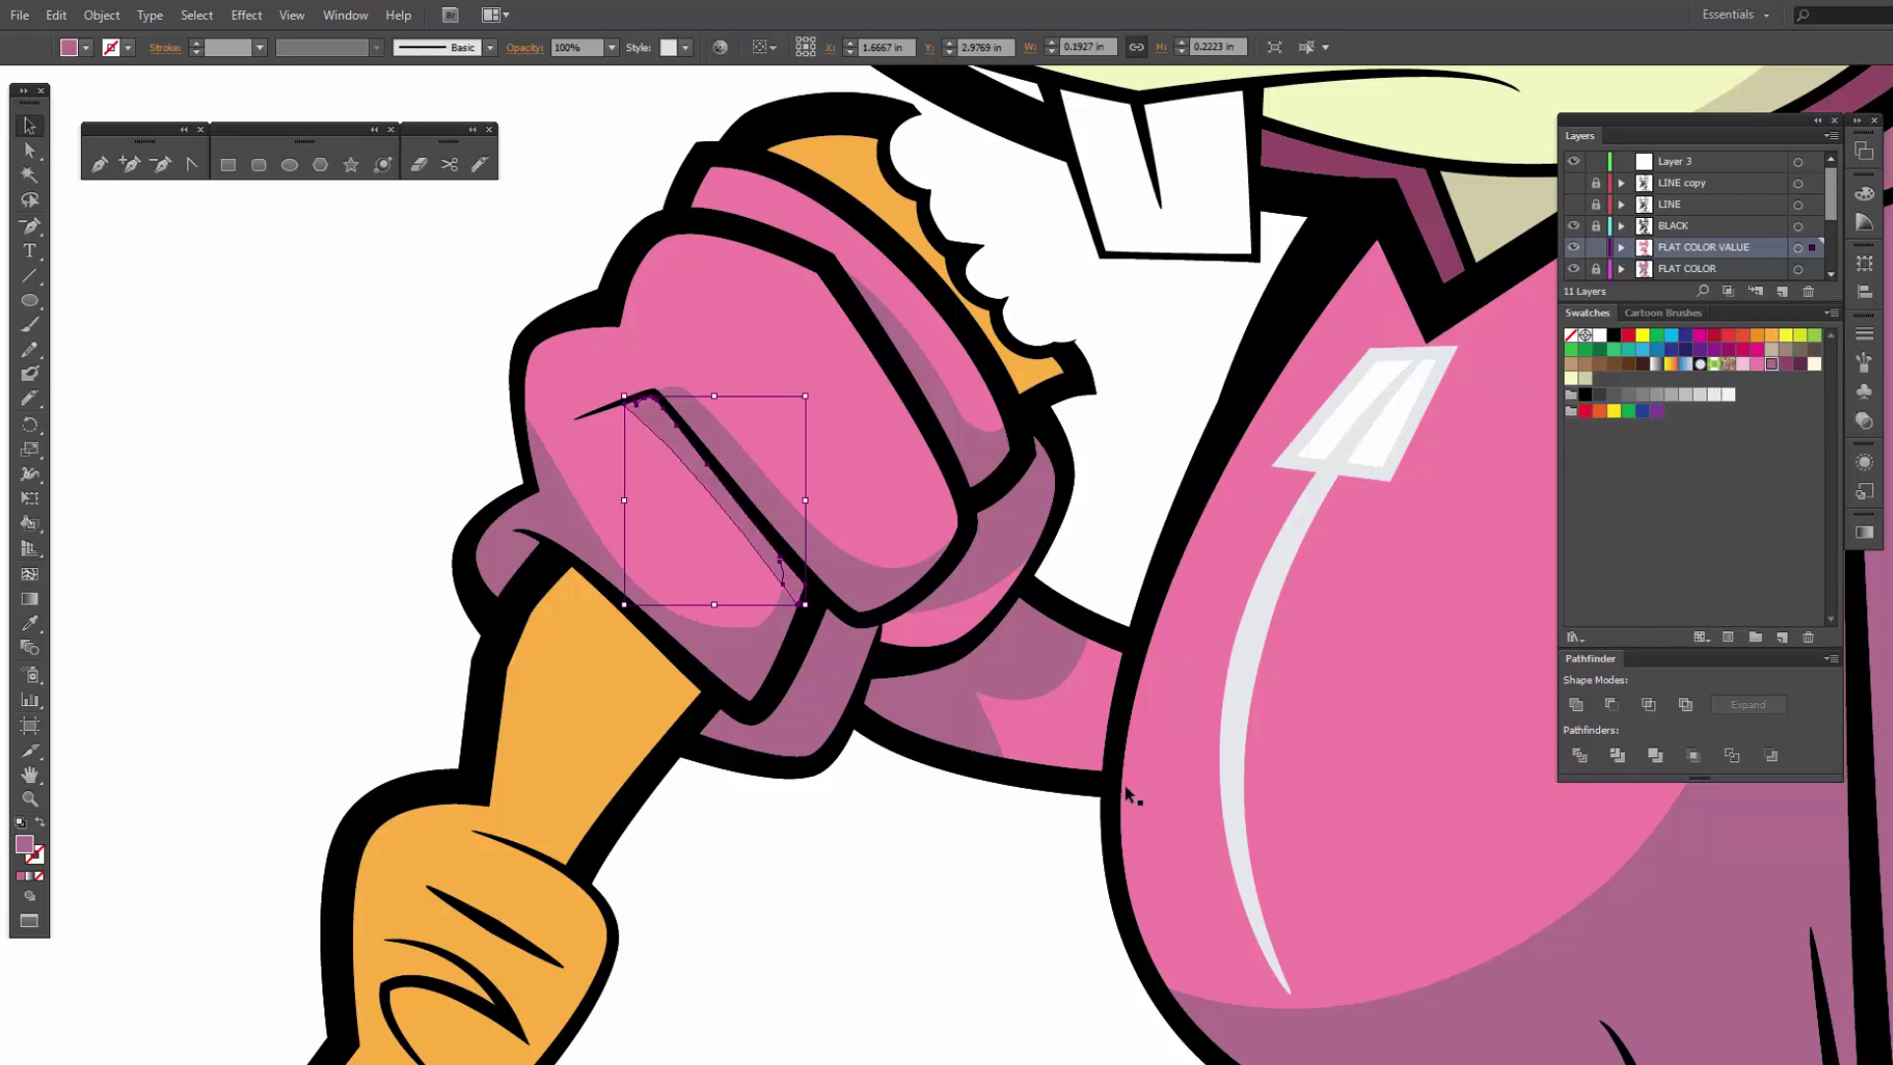
{"action": "left_click", "coordinate": [904, 857]}
Step: Knife a curved shadow piece about 0.18 by 0.32 in from the carrot section under the hand and fill it with the darker orange swatch
{"action": "left_click", "coordinate": [548, 703]}
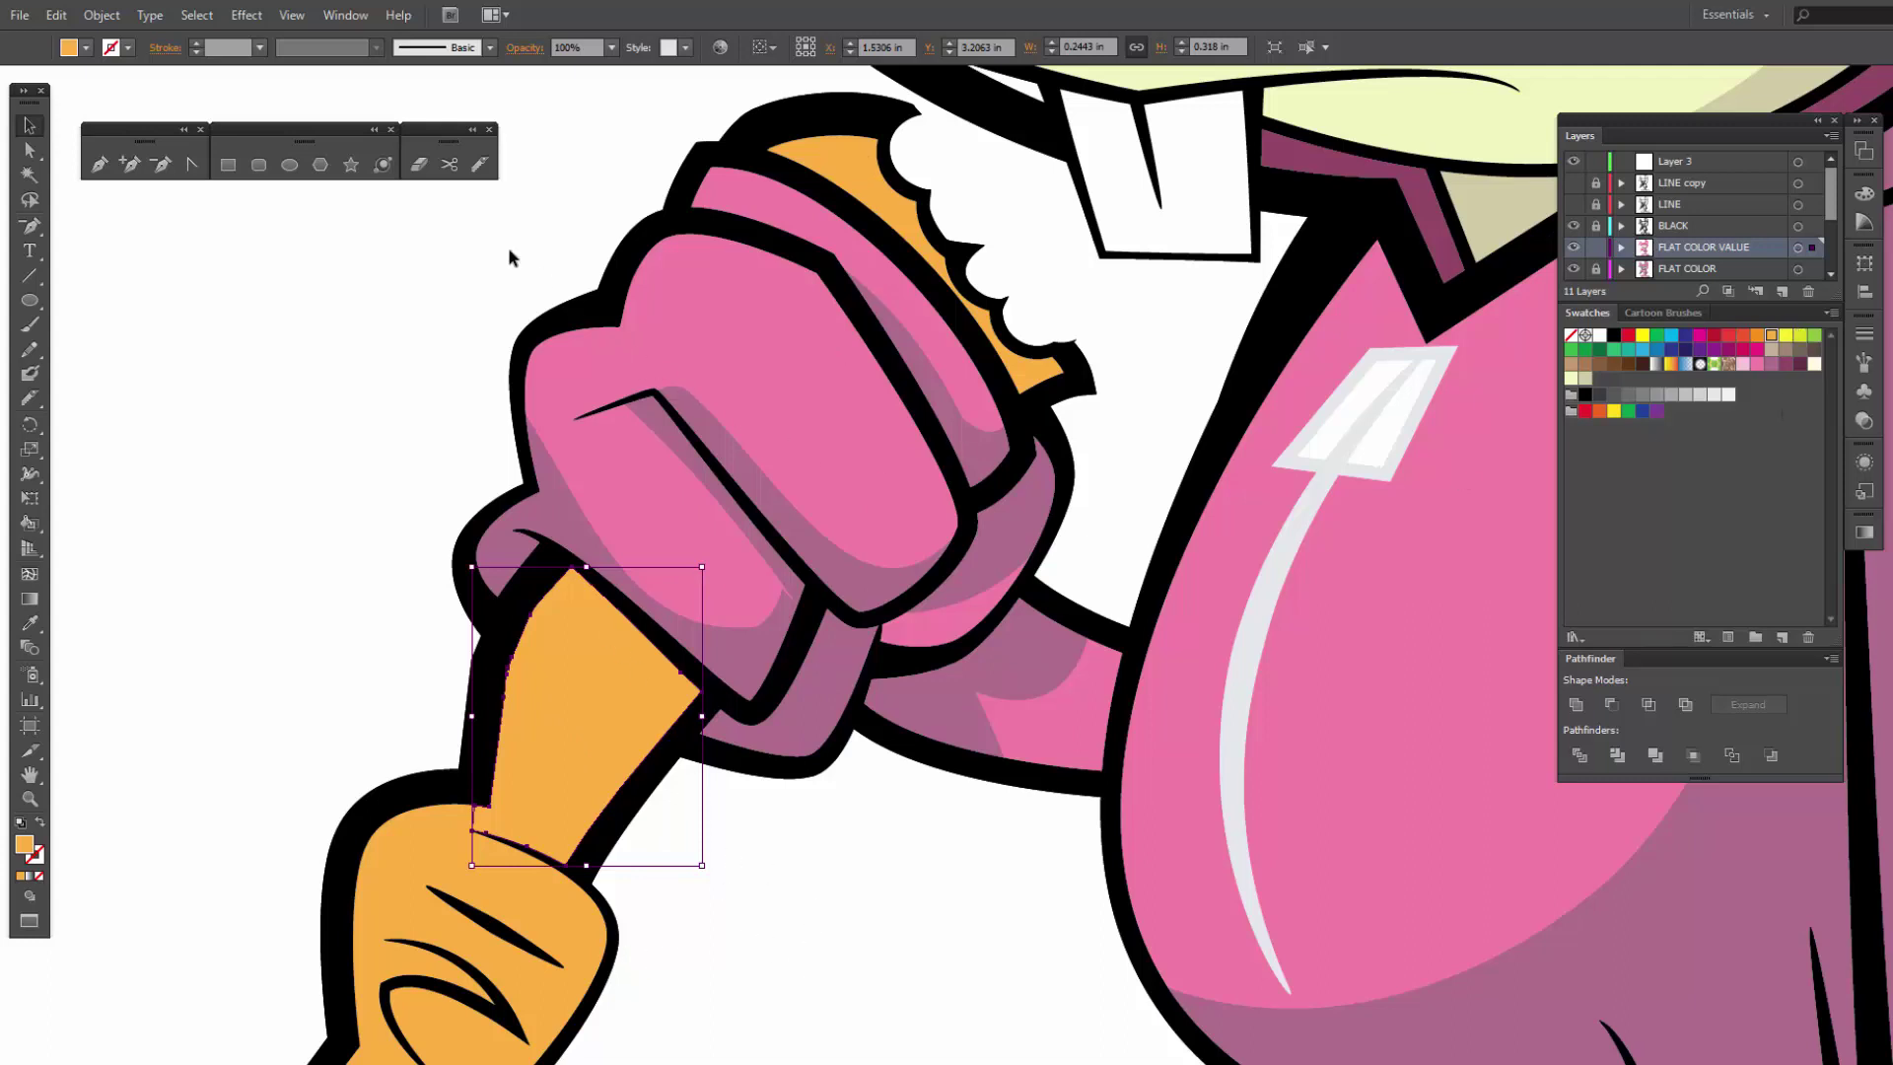
{"action": "left_click", "coordinate": [480, 164]}
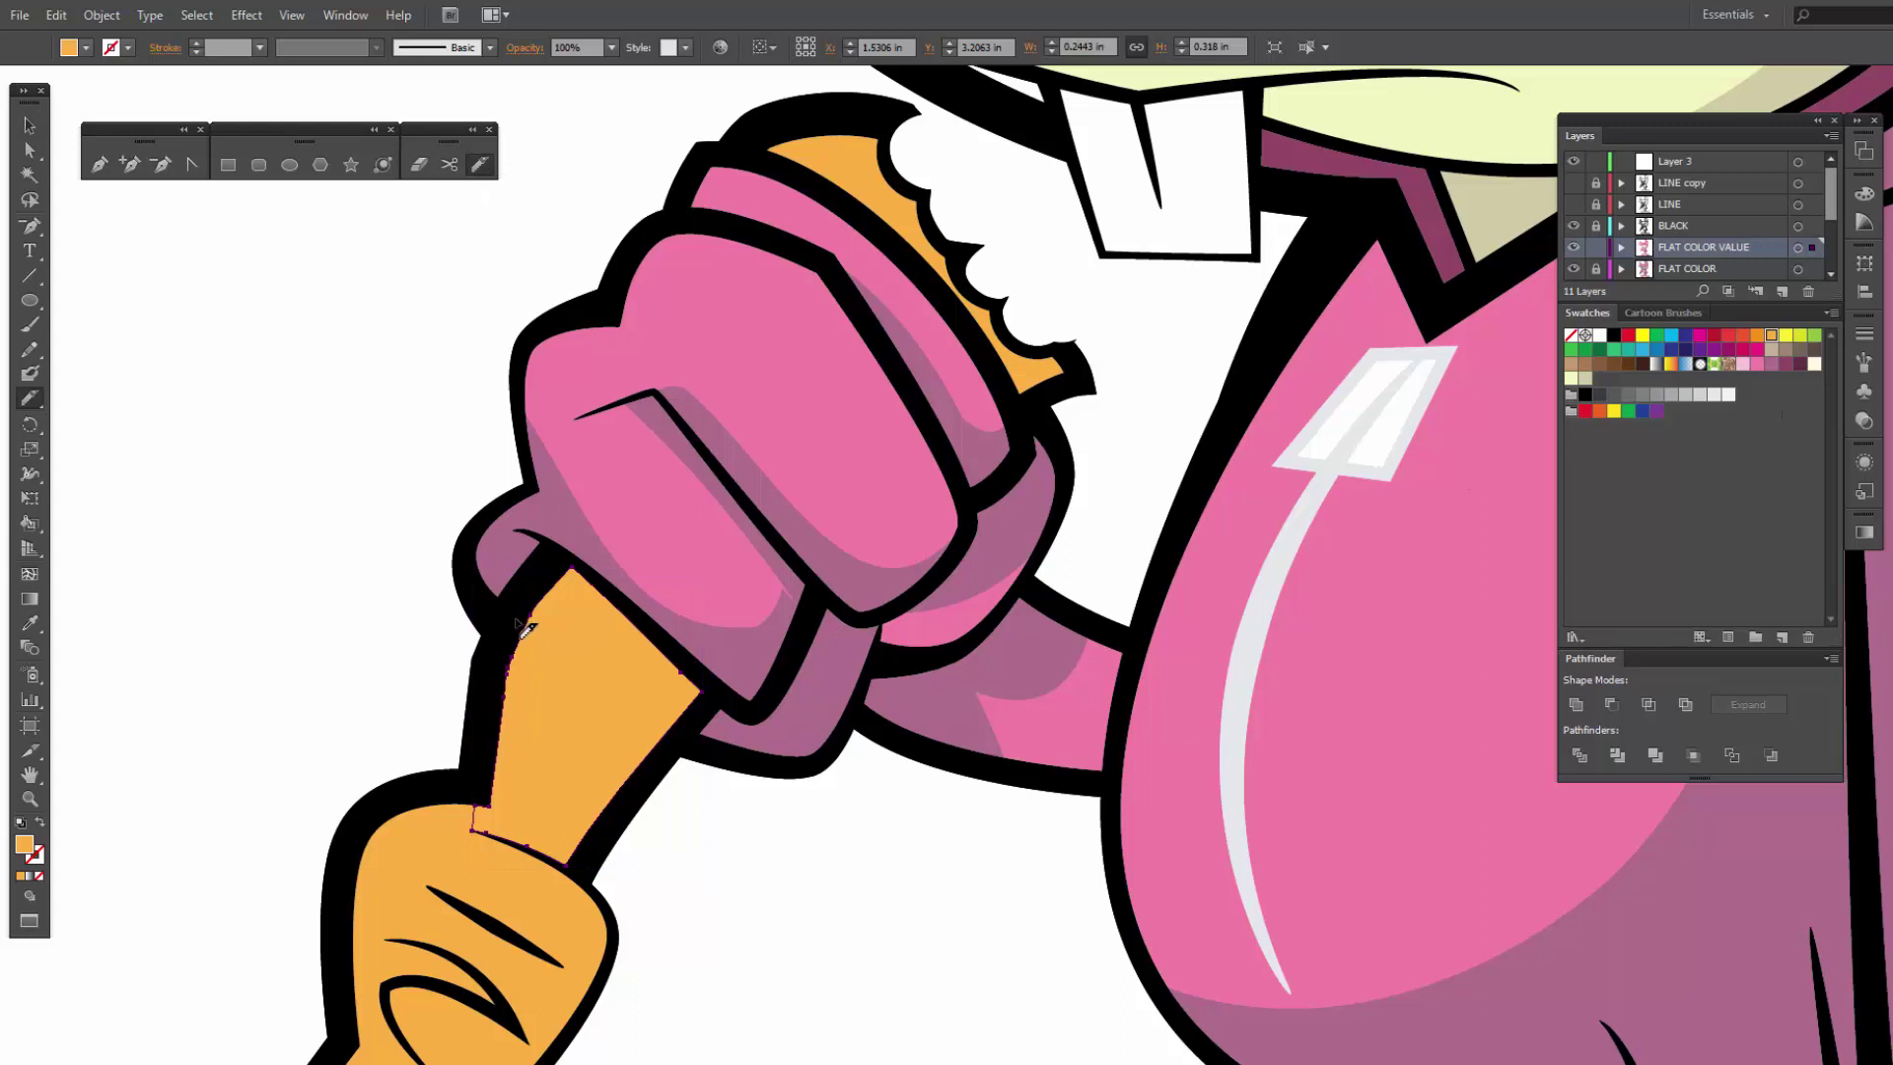
{"action": "mouse_move", "coordinate": [527, 621]}
{"action": "left_mouse_down"}
{"action": "mouse_move", "coordinate": [587, 730]}
{"action": "mouse_move", "coordinate": [557, 886]}
{"action": "left_mouse_up"}
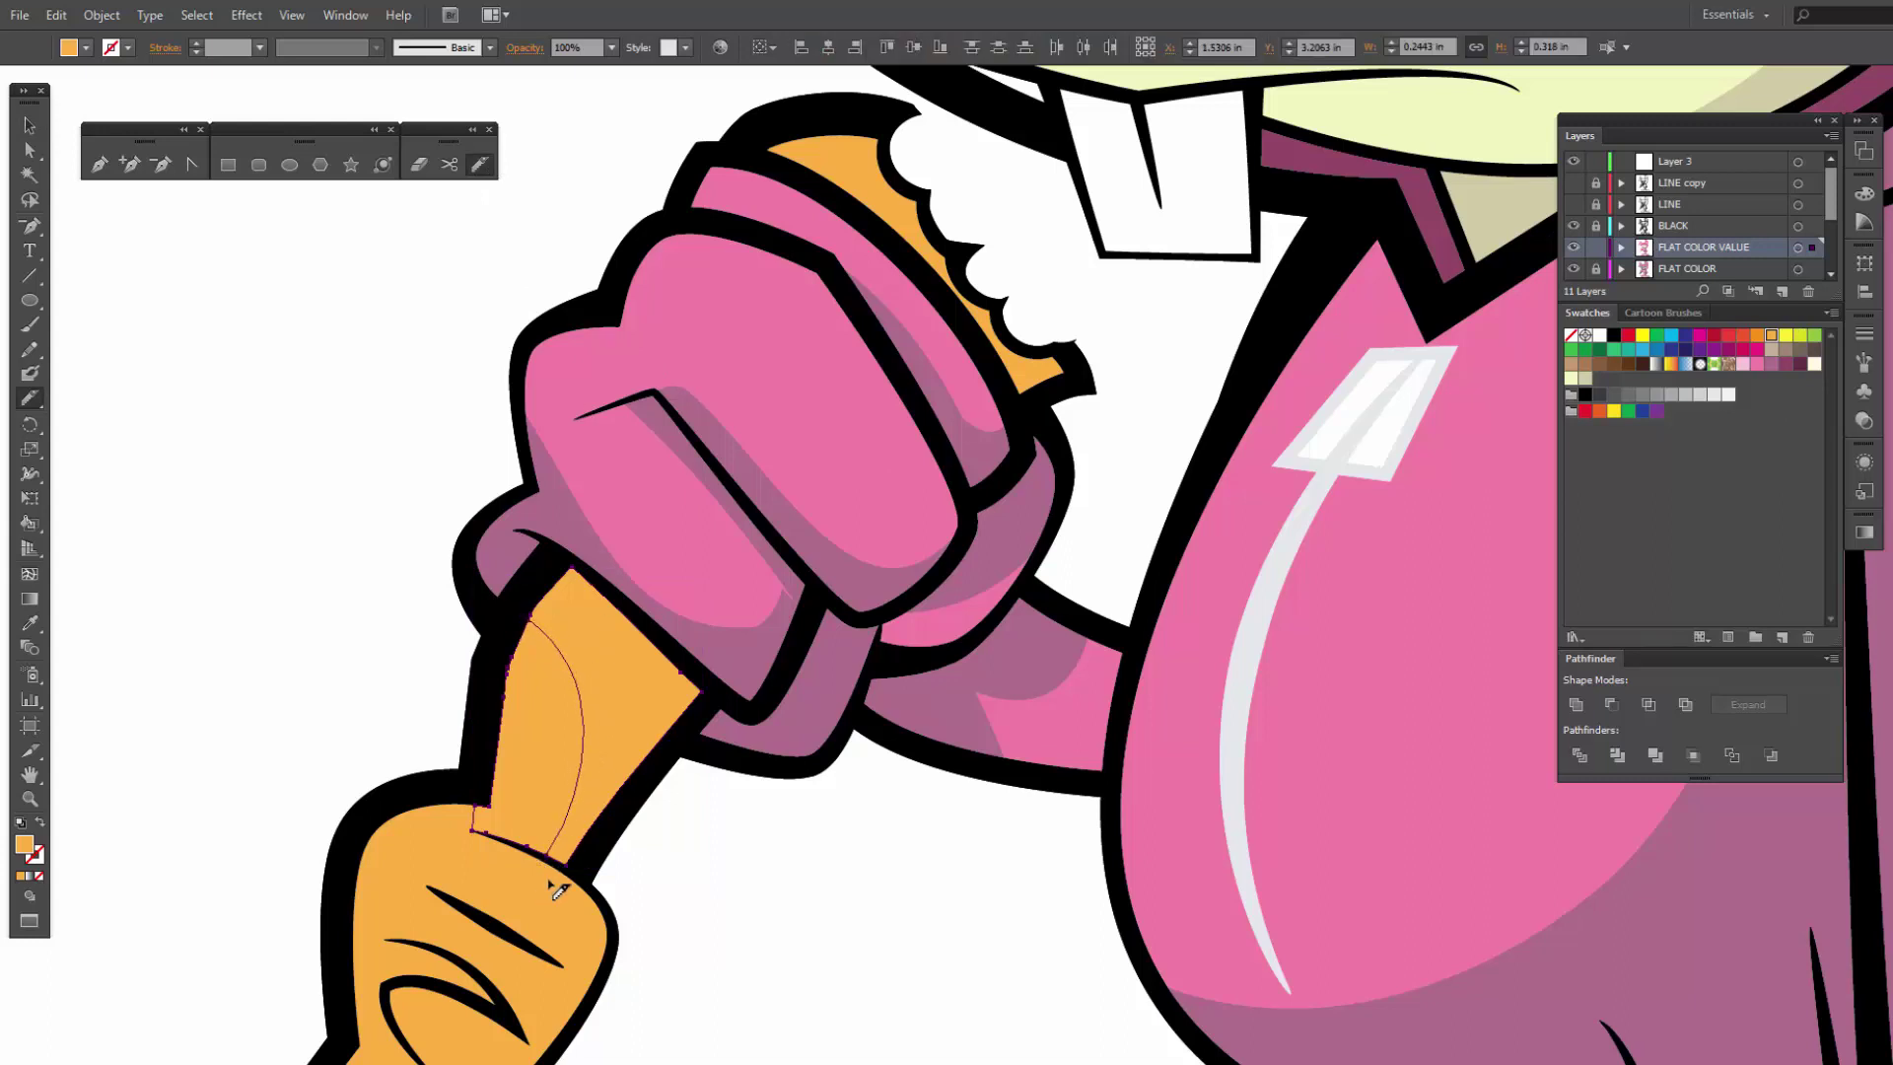
{"action": "key", "text": "v"}
{"action": "left_click", "coordinate": [684, 900]}
{"action": "left_click", "coordinate": [613, 715]}
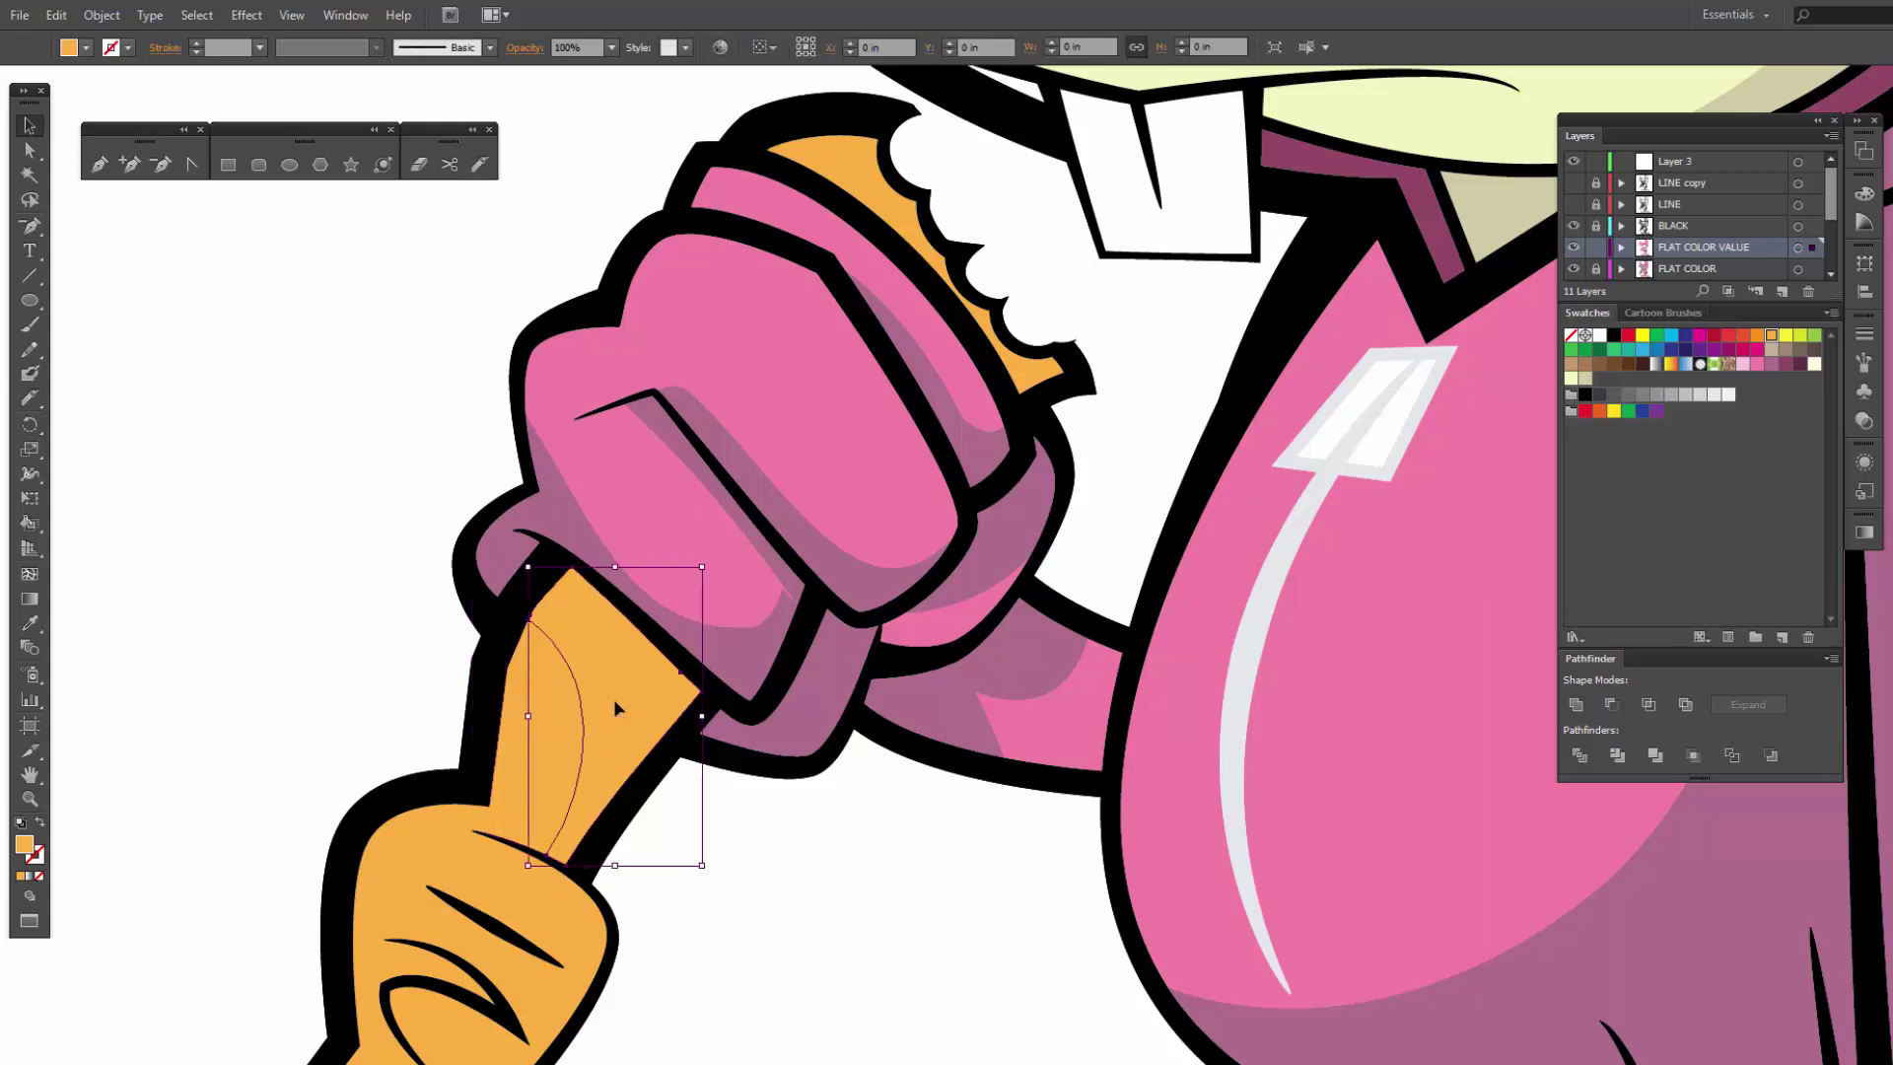
{"action": "left_click", "coordinate": [1758, 337]}
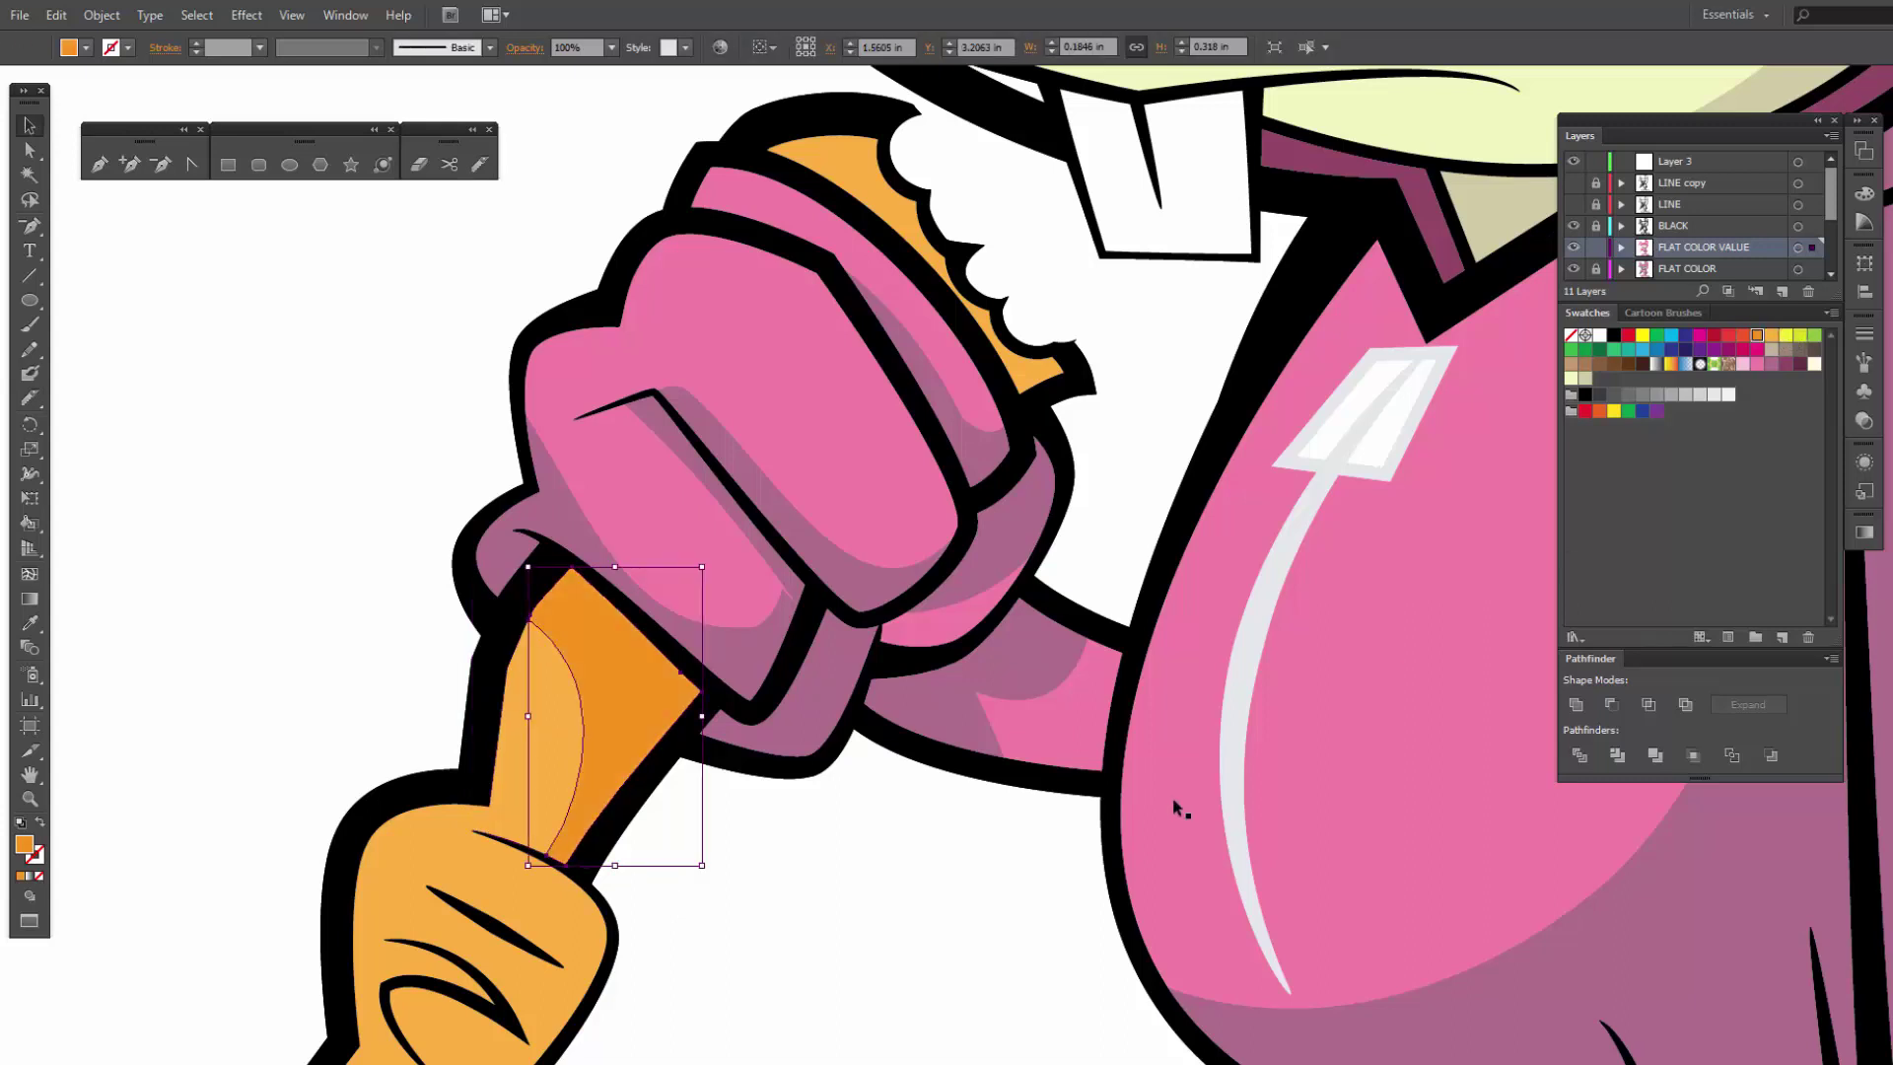
{"action": "left_click", "coordinate": [921, 911]}
{"action": "key", "text": "ctrl+minus"}
{"action": "key", "text": "ctrl+minus"}
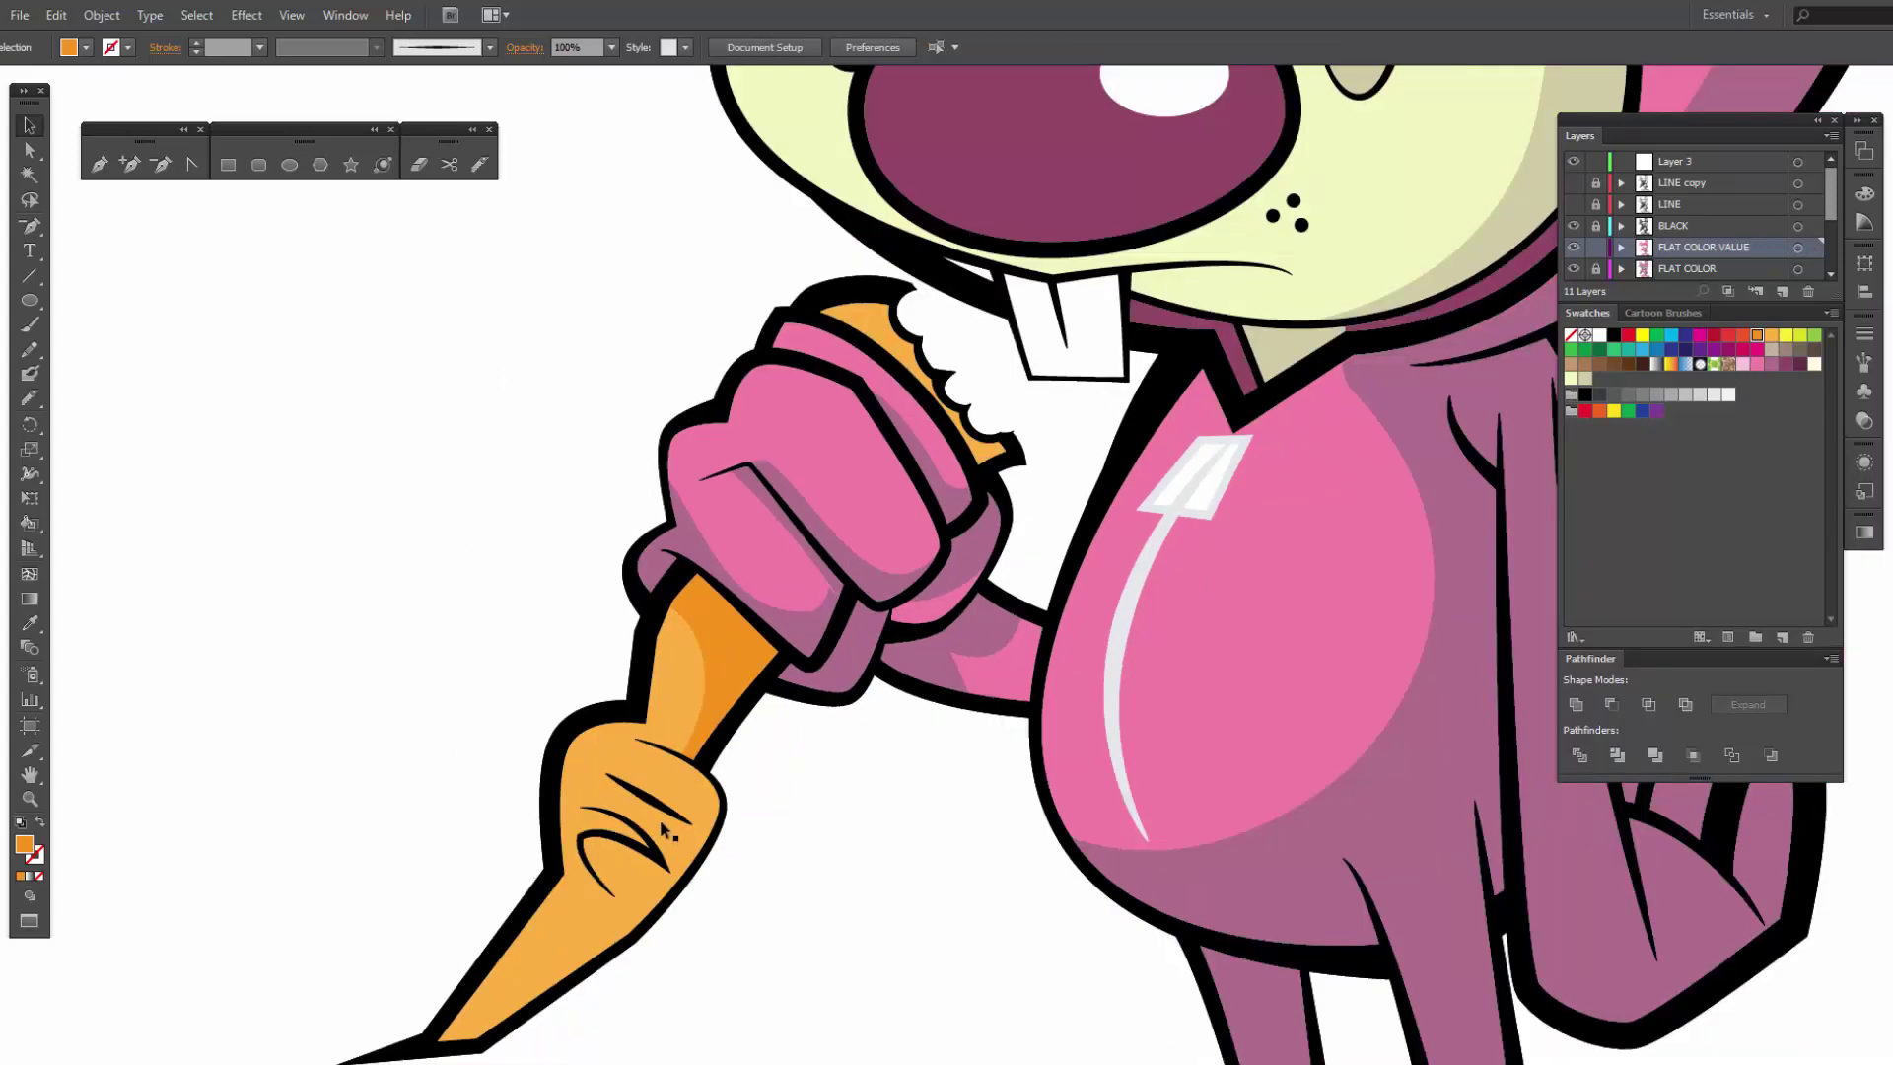
Step: Knife a curved shadow strip about 0.48 by 0.49 in along the carrot's two lower sections and fill it with the darker orange swatch
{"action": "left_click", "coordinate": [562, 941]}
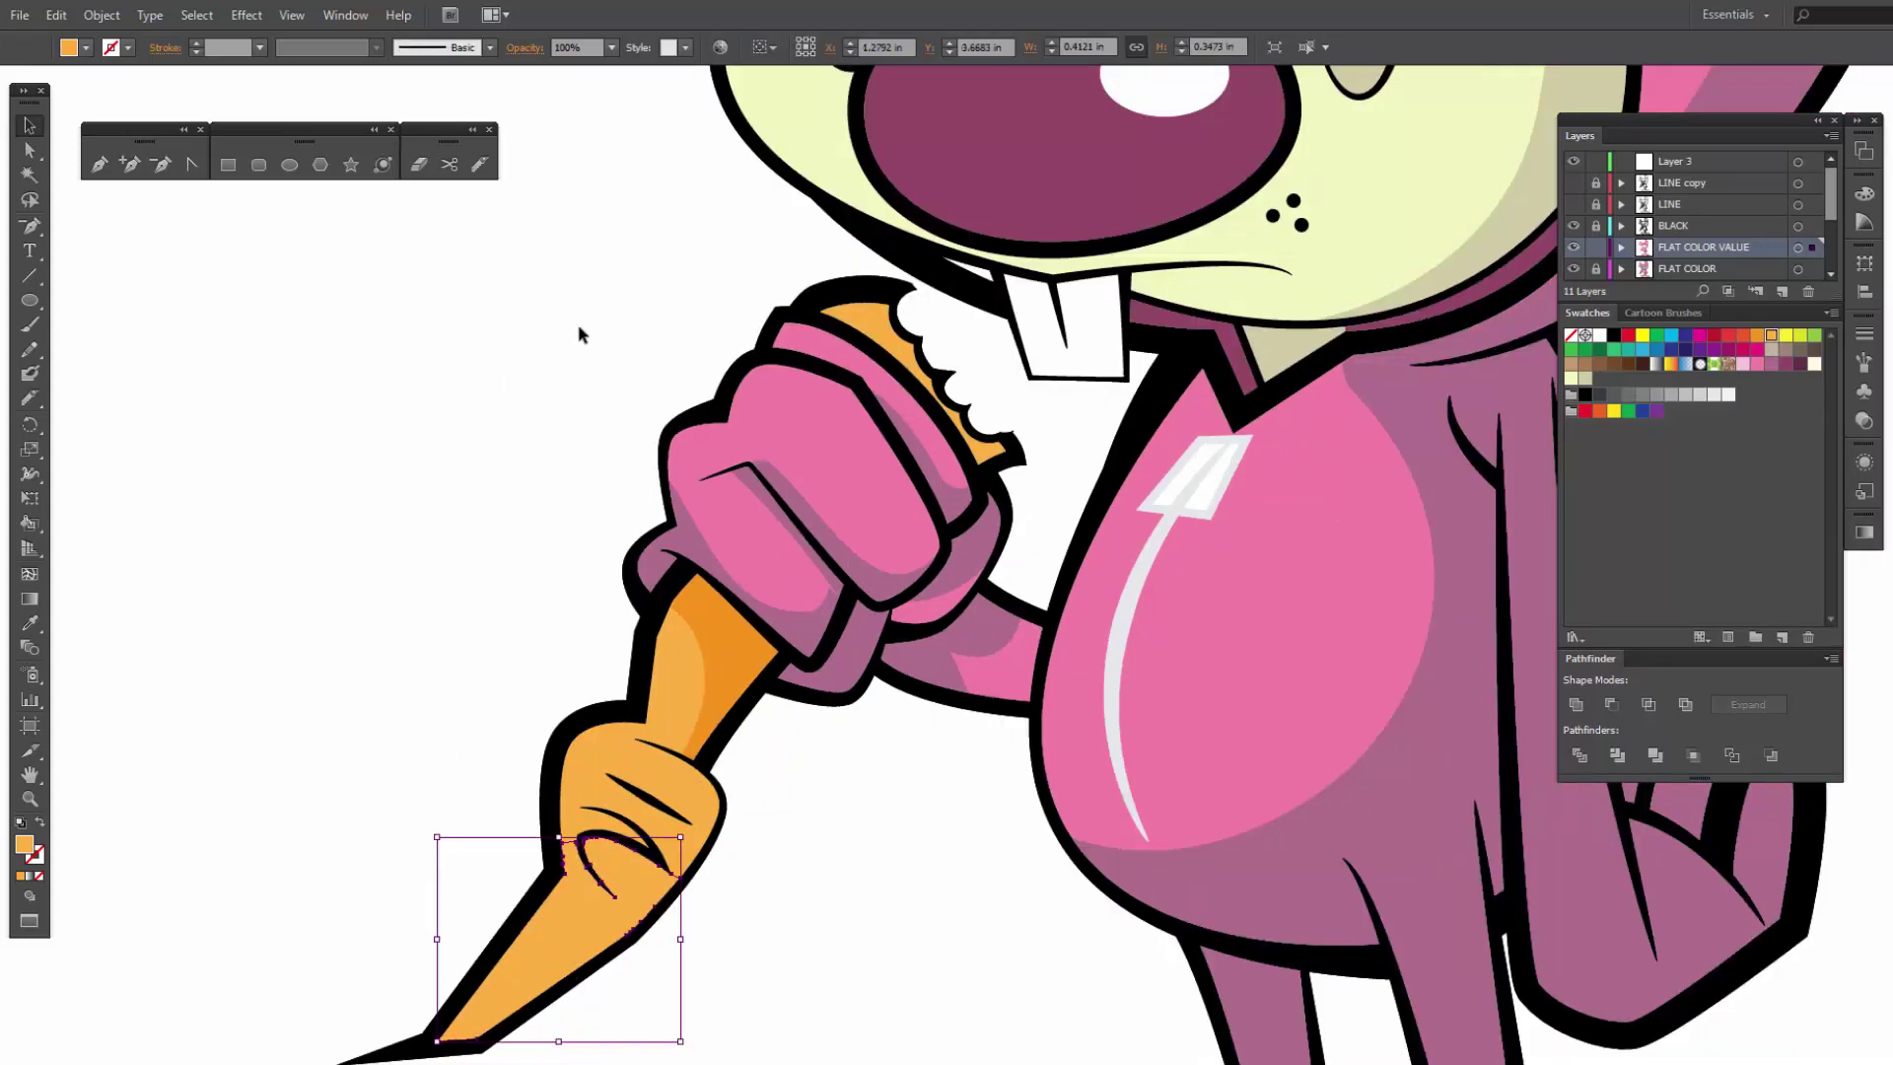
{"action": "left_click", "coordinate": [696, 789], "text": "shift"}
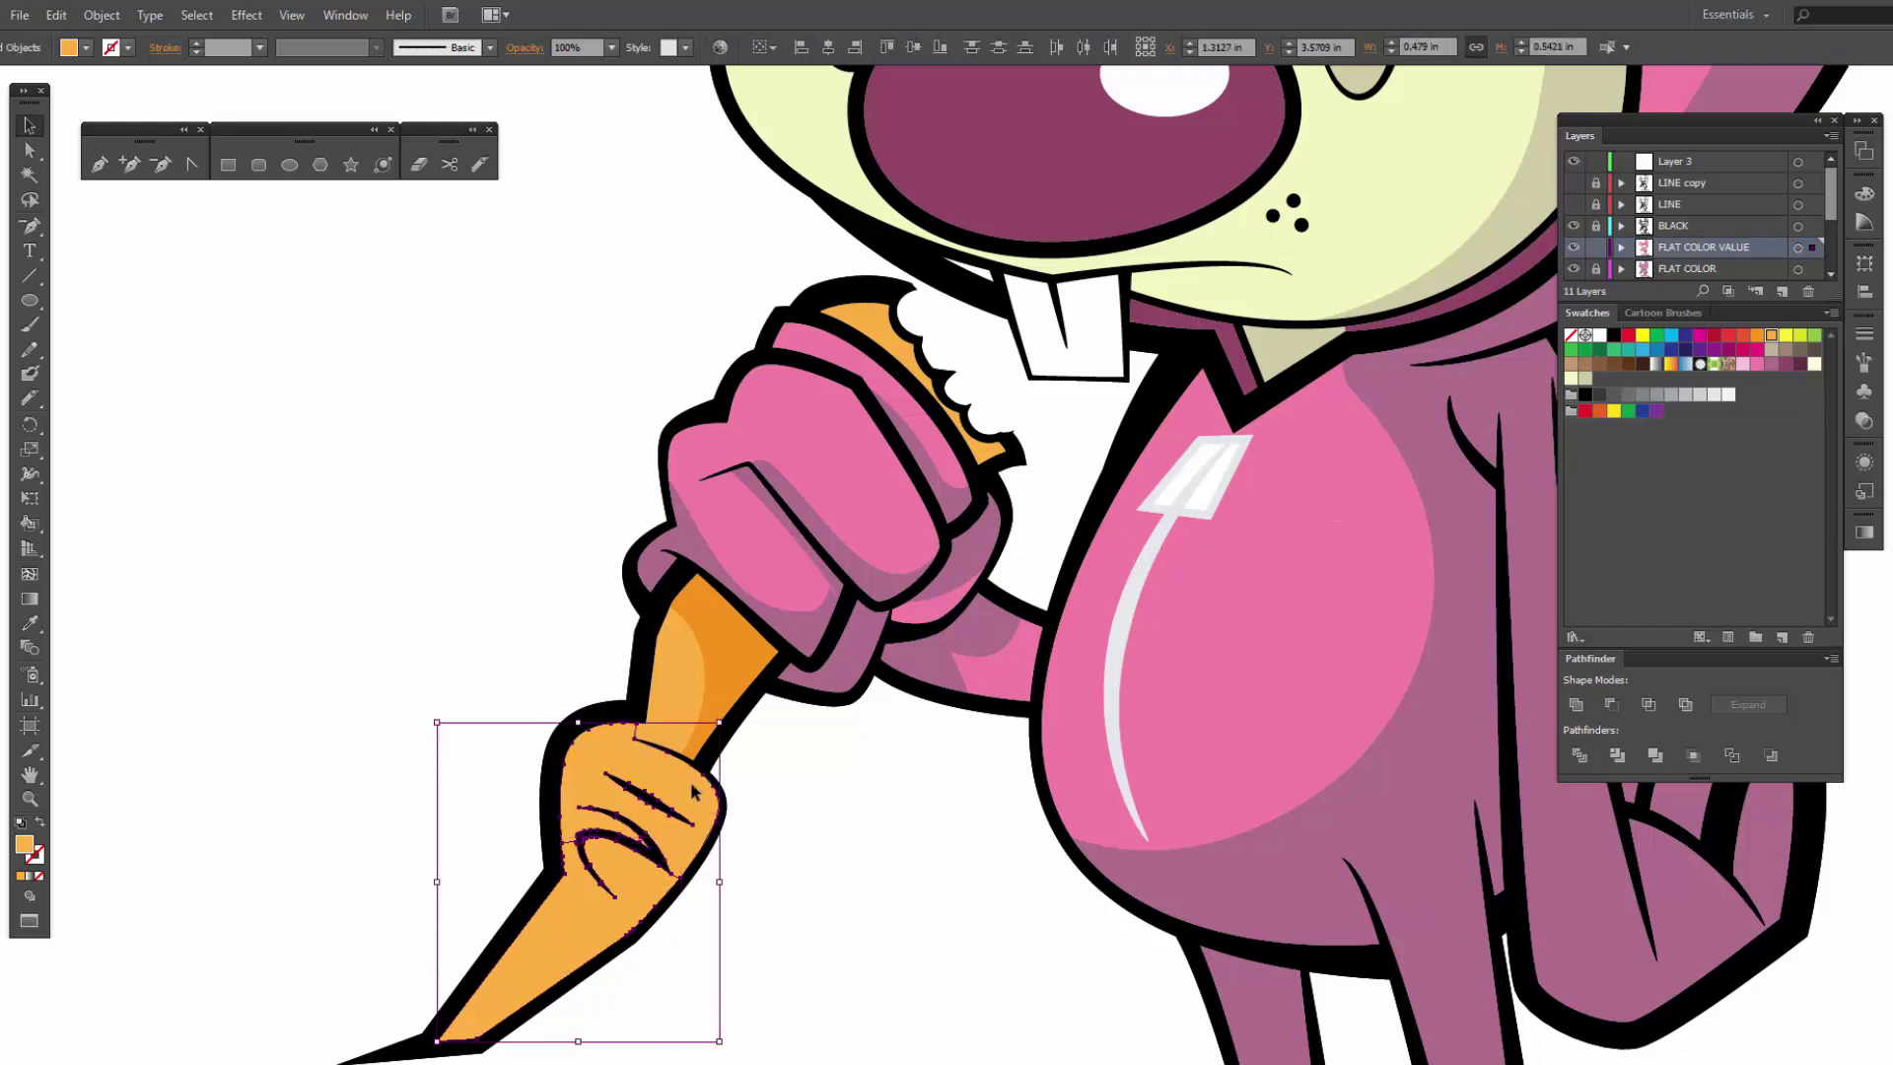
{"action": "left_click", "coordinate": [483, 161]}
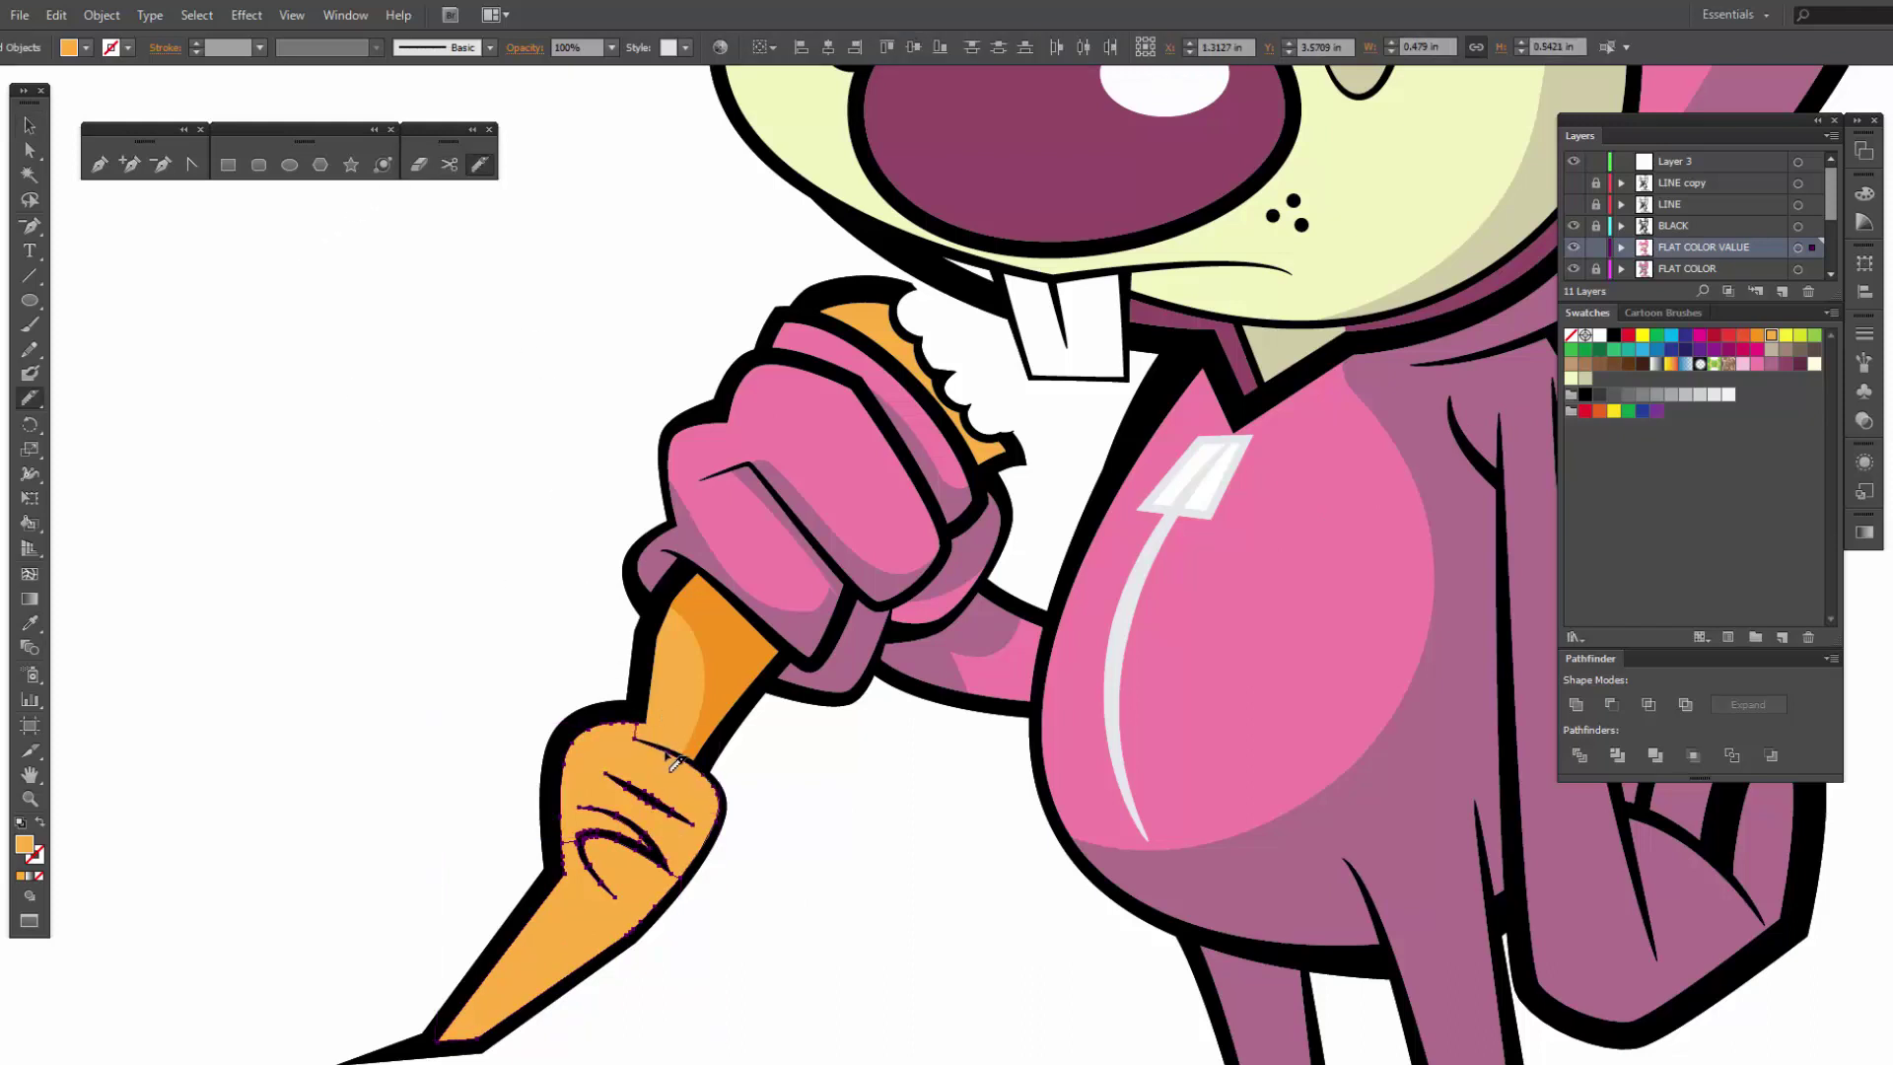
{"action": "mouse_move", "coordinate": [676, 757]}
{"action": "left_mouse_down"}
{"action": "mouse_move", "coordinate": [674, 853]}
{"action": "mouse_move", "coordinate": [631, 912]}
{"action": "mouse_move", "coordinate": [529, 998]}
{"action": "mouse_move", "coordinate": [433, 1037]}
{"action": "left_mouse_up"}
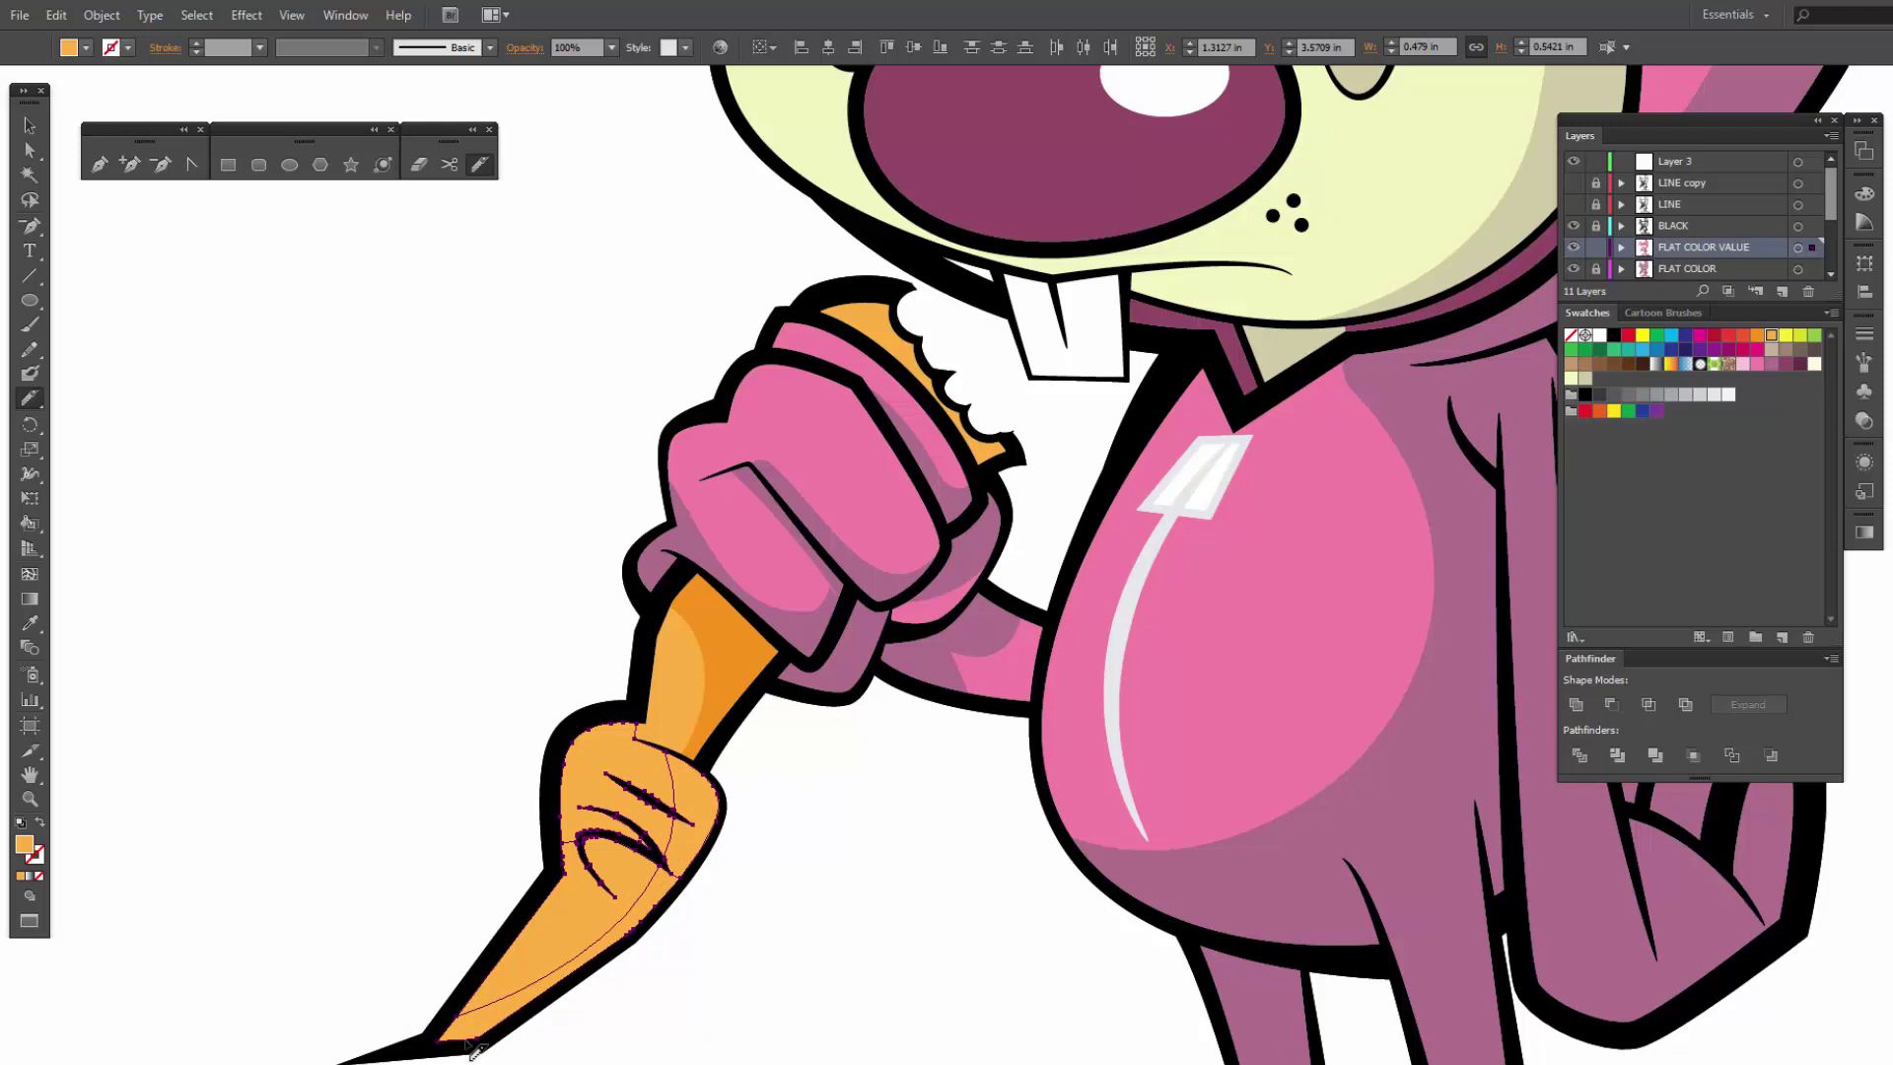
{"action": "key", "text": "v"}
{"action": "left_click", "coordinate": [607, 1022]}
{"action": "left_click", "coordinate": [680, 862]}
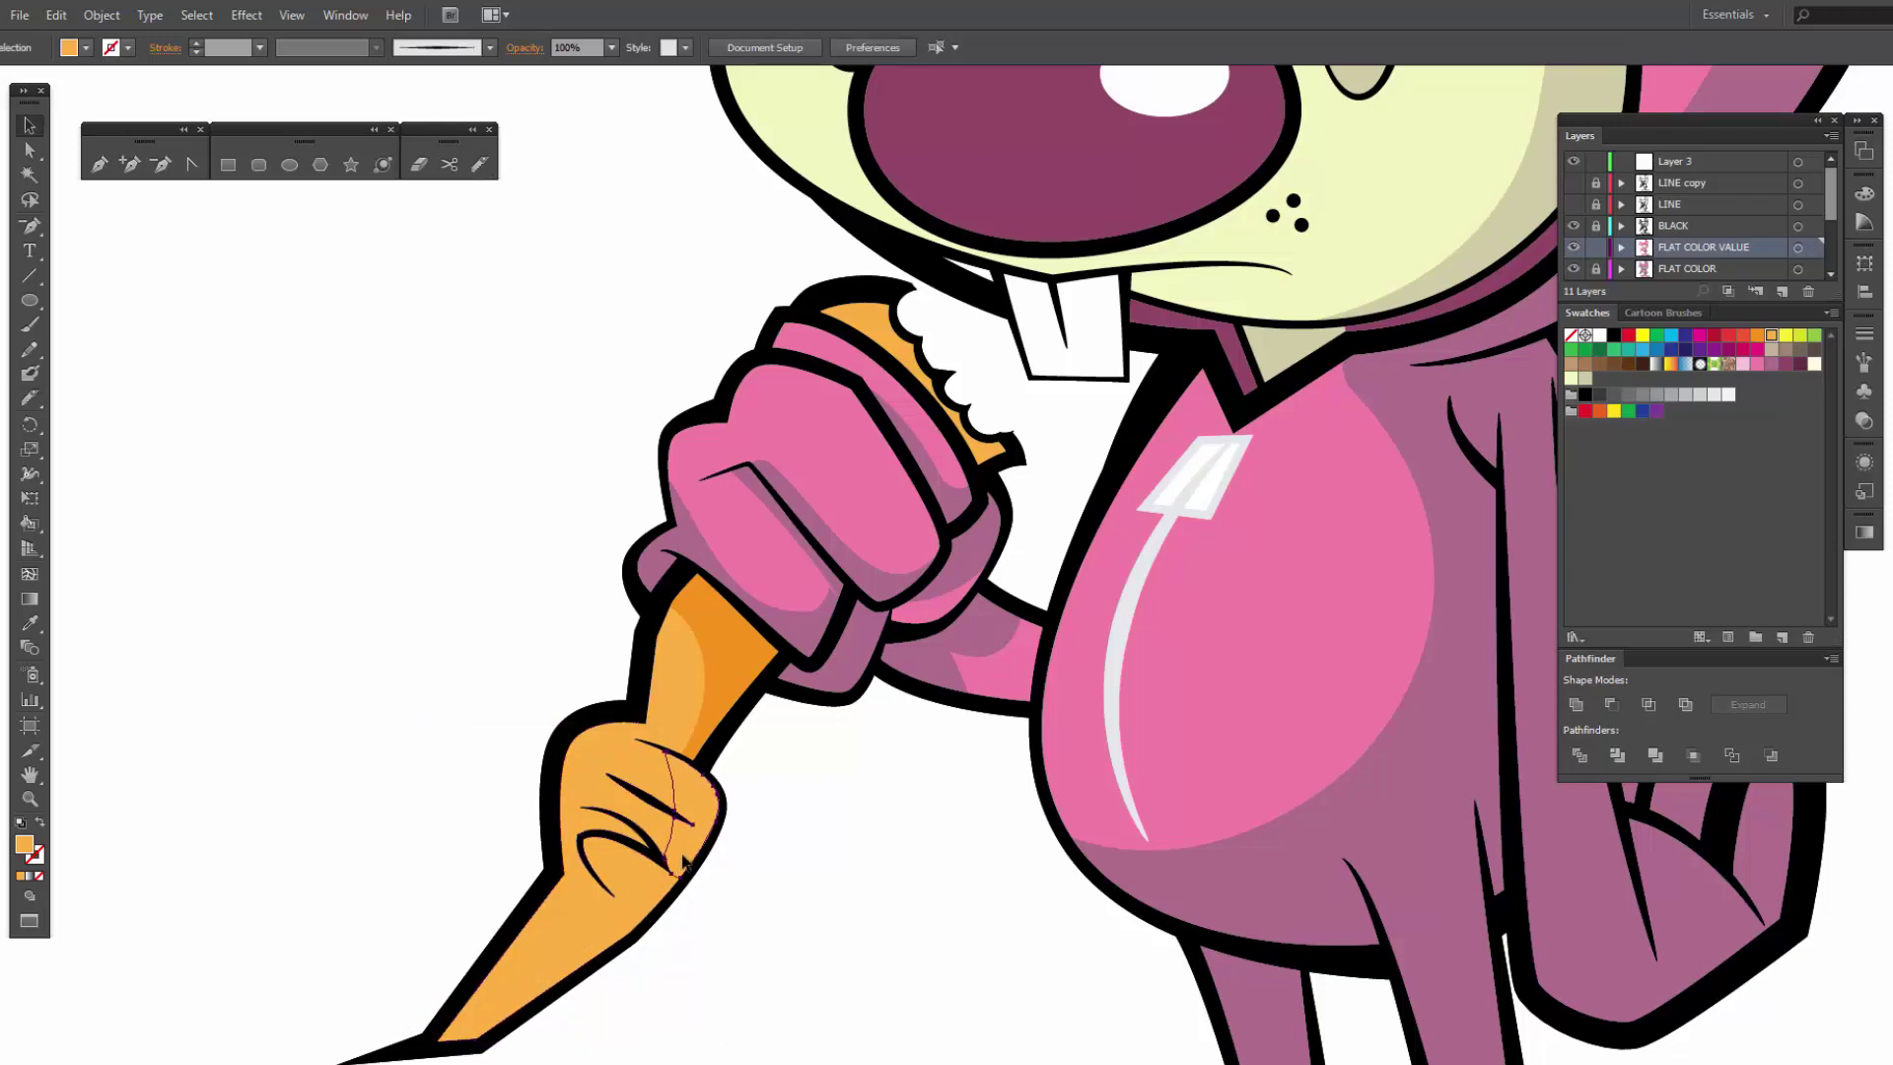
{"action": "left_click", "coordinate": [649, 912]}
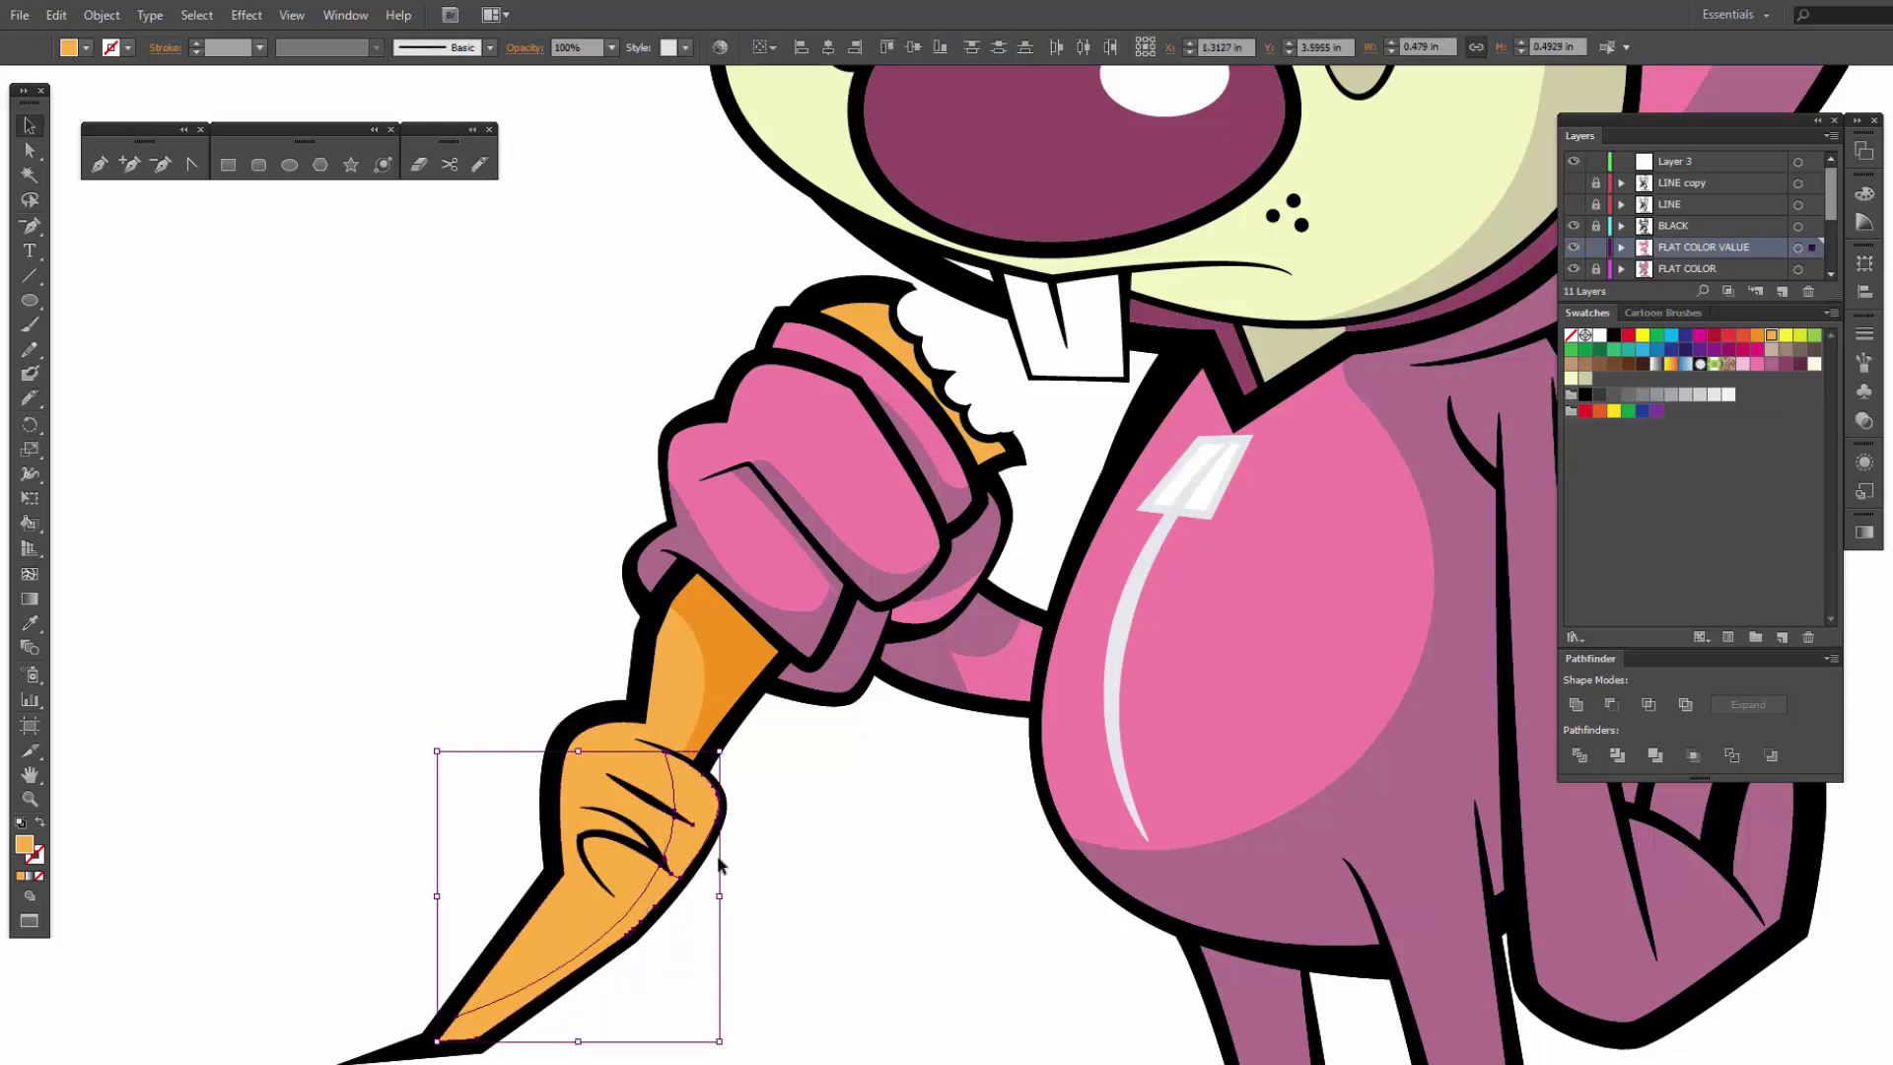
{"action": "left_click", "coordinate": [1757, 340]}
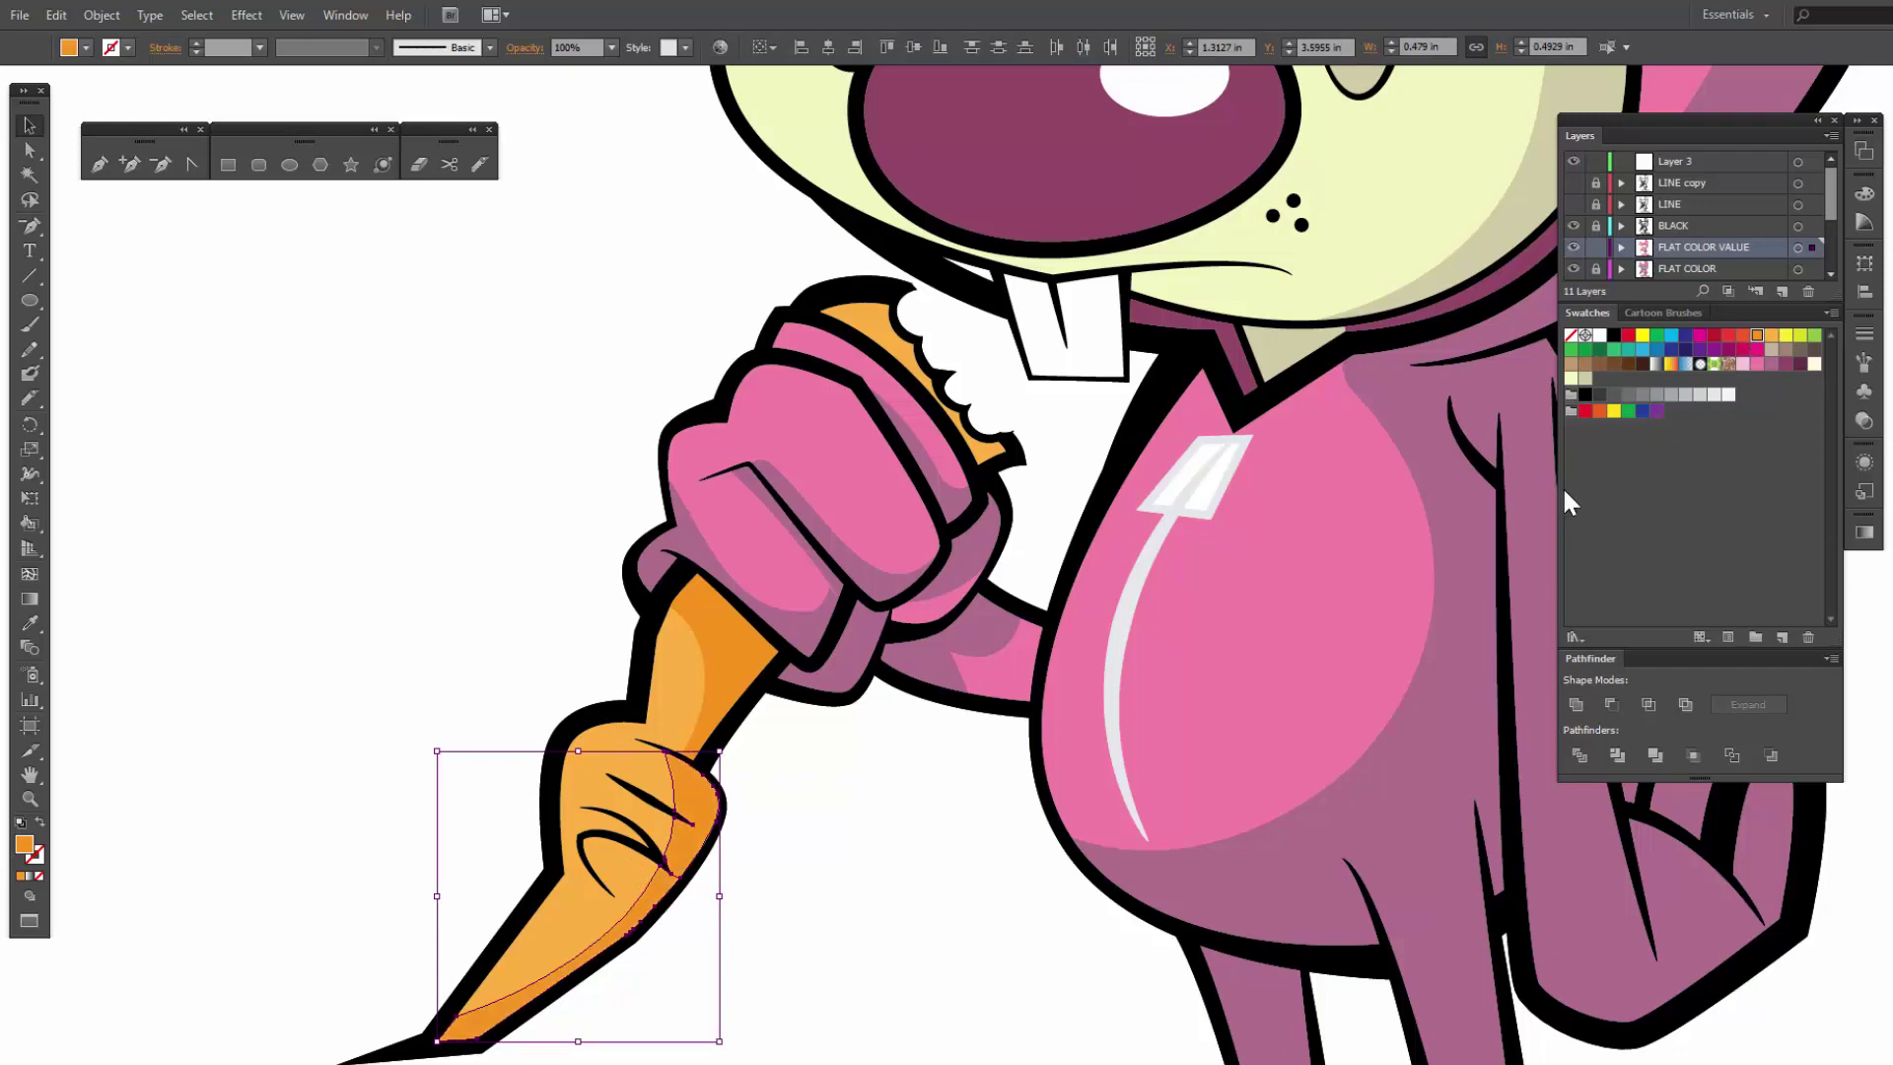
{"action": "left_click", "coordinate": [854, 867]}
Step: Knife a curved cut across both front teeth just below the mouth line
{"action": "key", "text": "ctrl+minus"}
{"action": "key", "text": "ctrl+minus"}
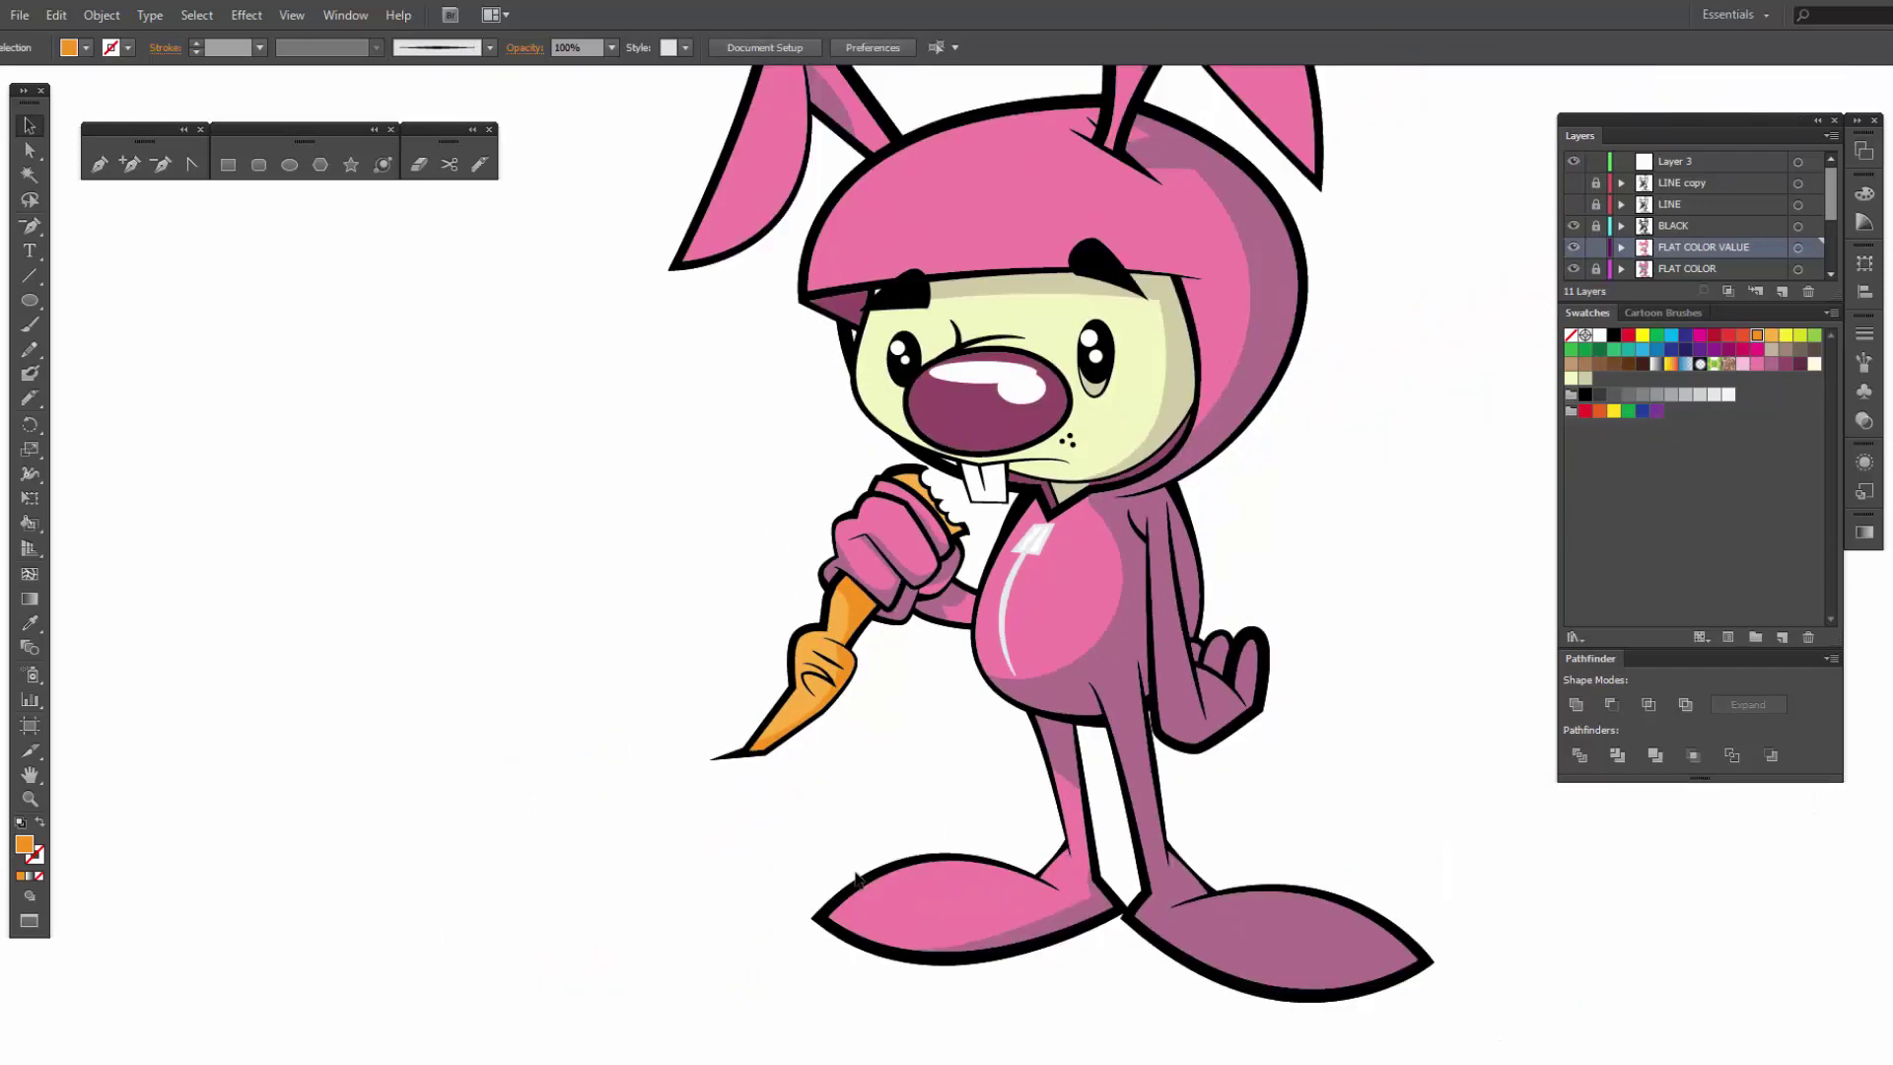
{"action": "left_click_drag", "start_coordinate": [864, 845], "coordinate": [774, 923]}
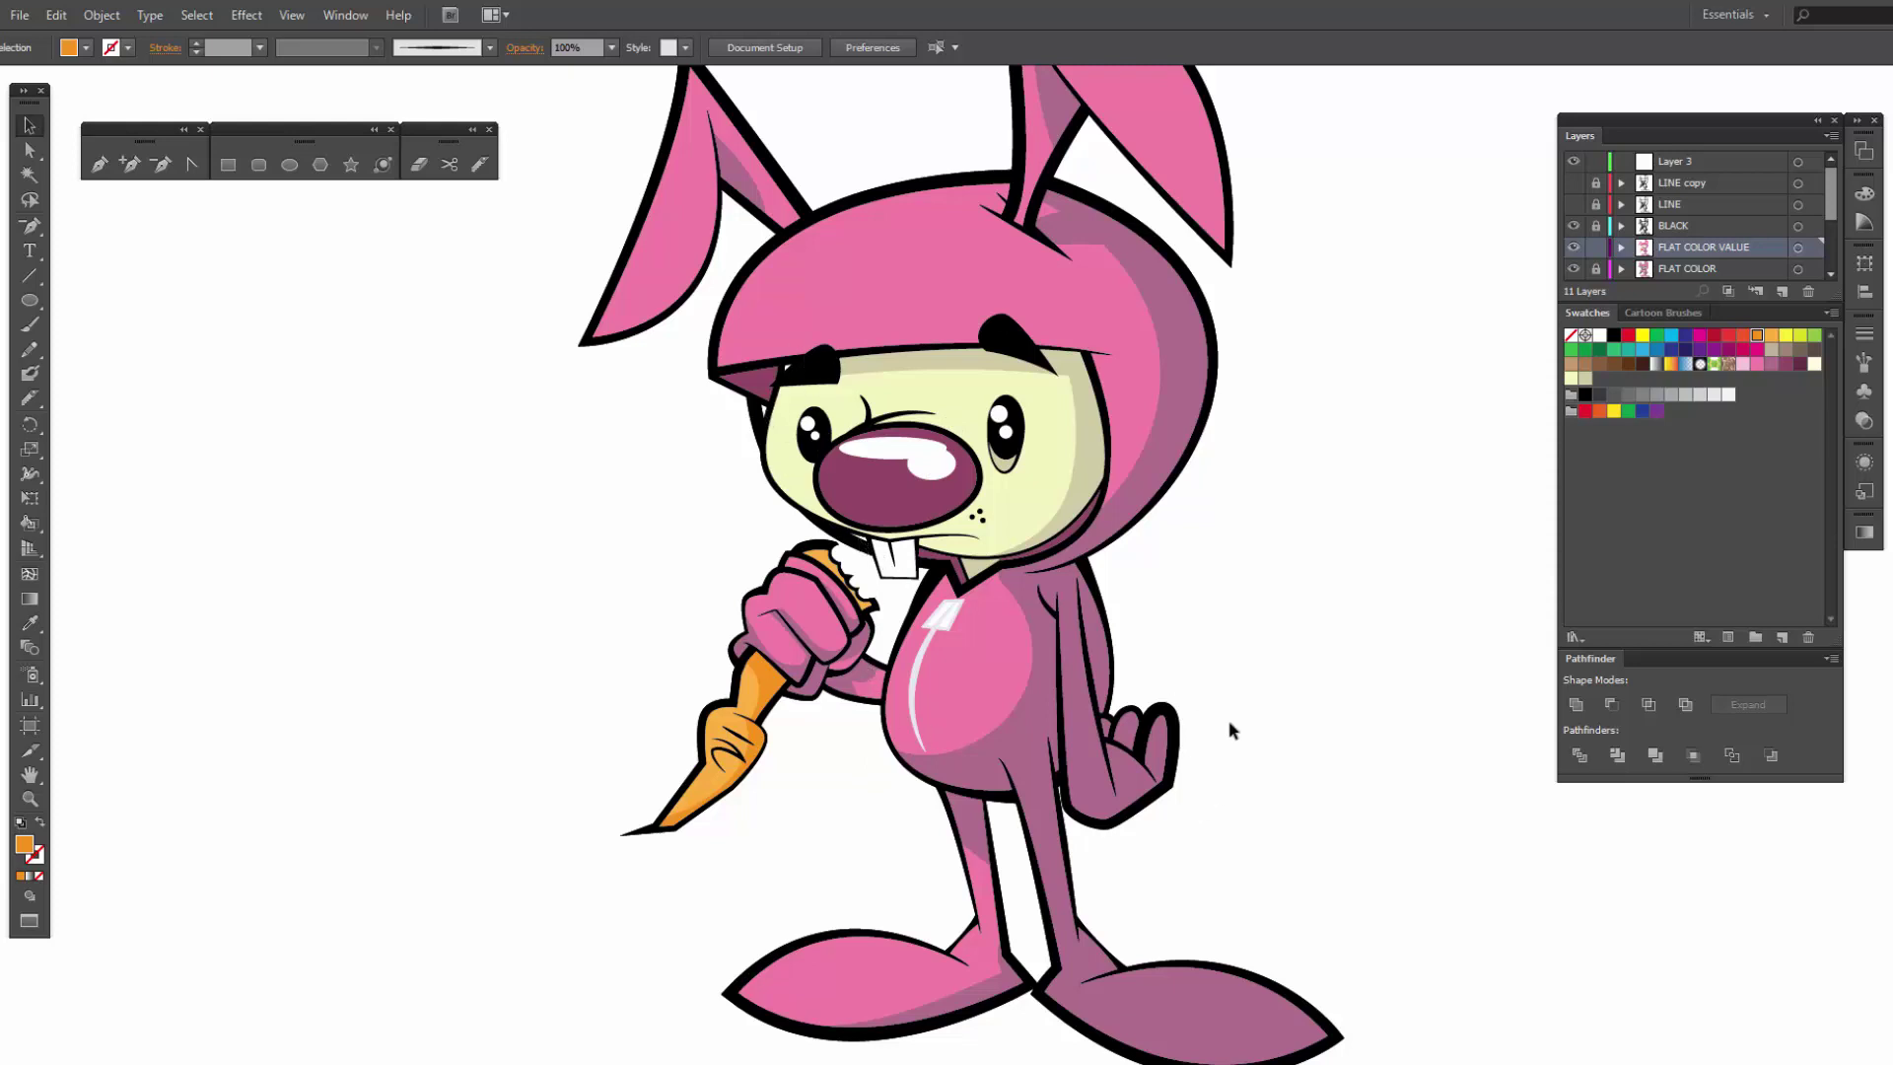
{"action": "key", "text": "ctrl+minus"}
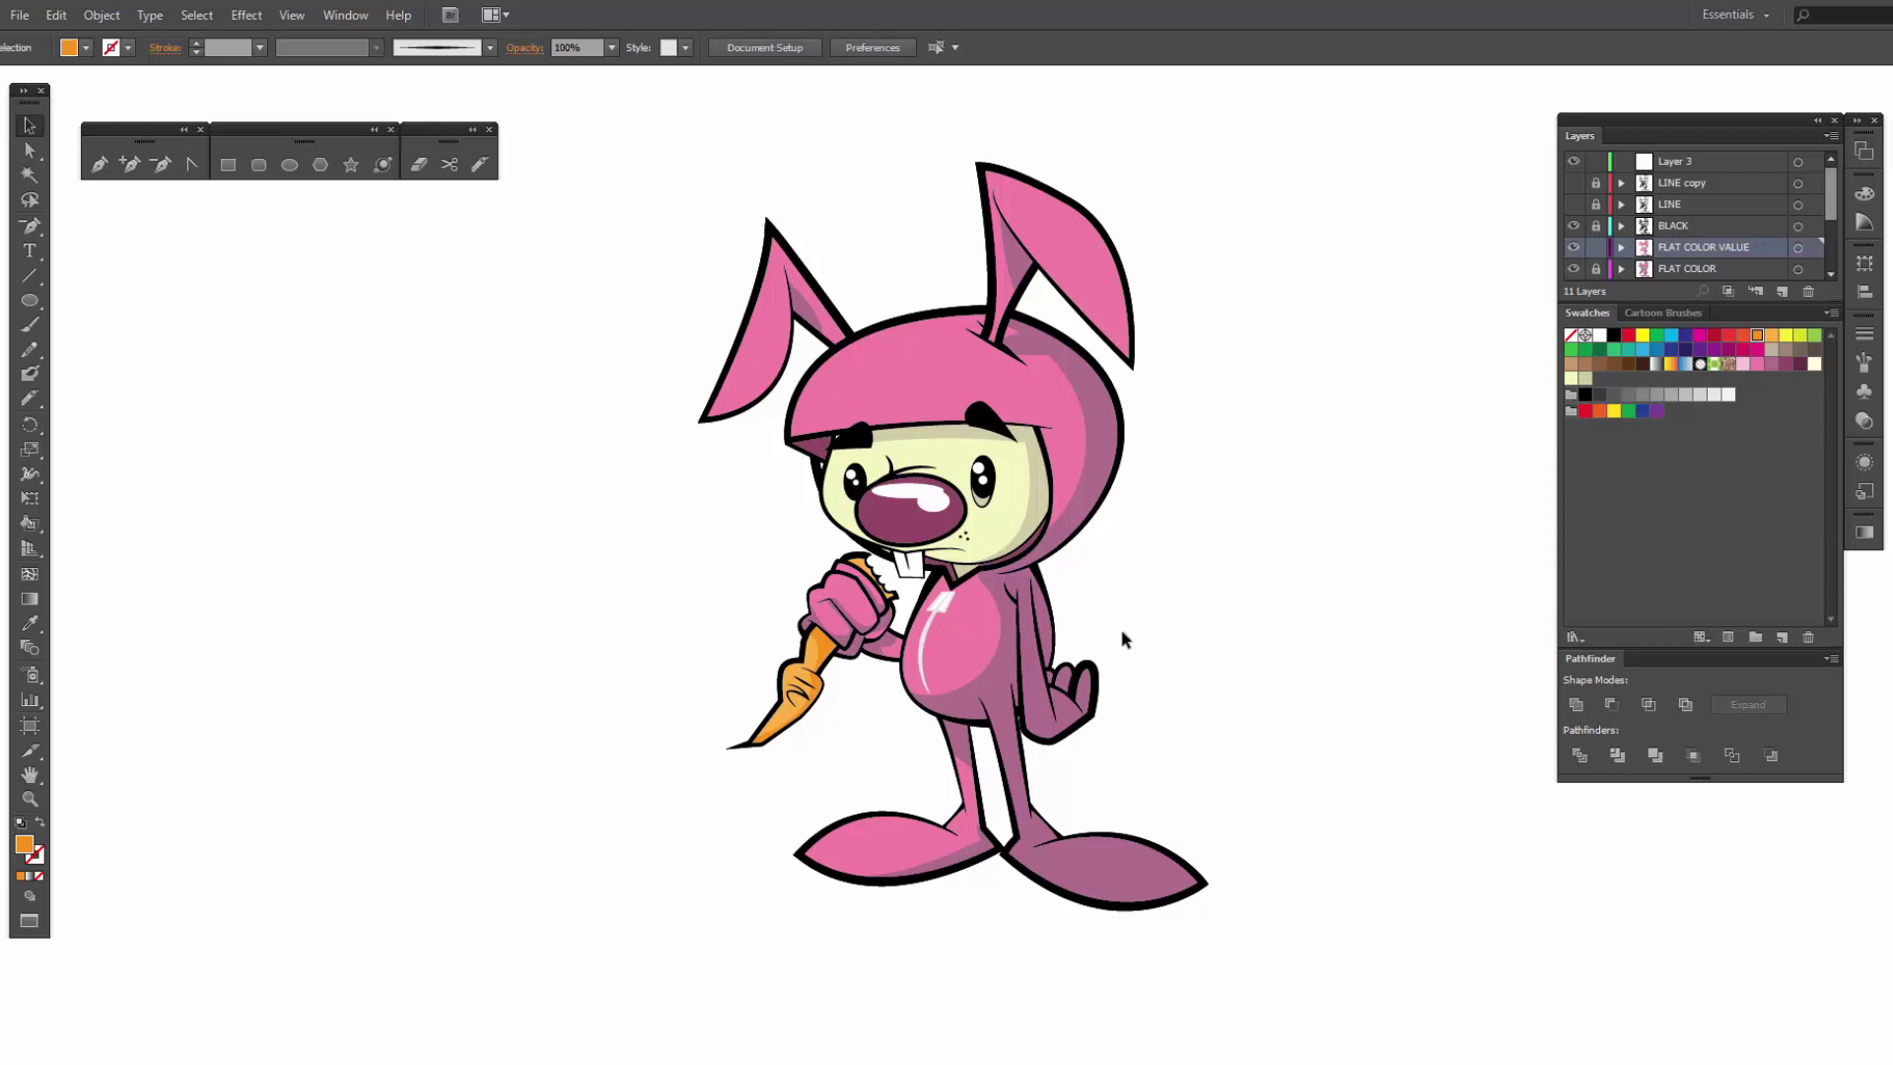
{"action": "key", "text": "z"}
{"action": "left_click_drag", "start_coordinate": [804, 406], "coordinate": [1020, 592]}
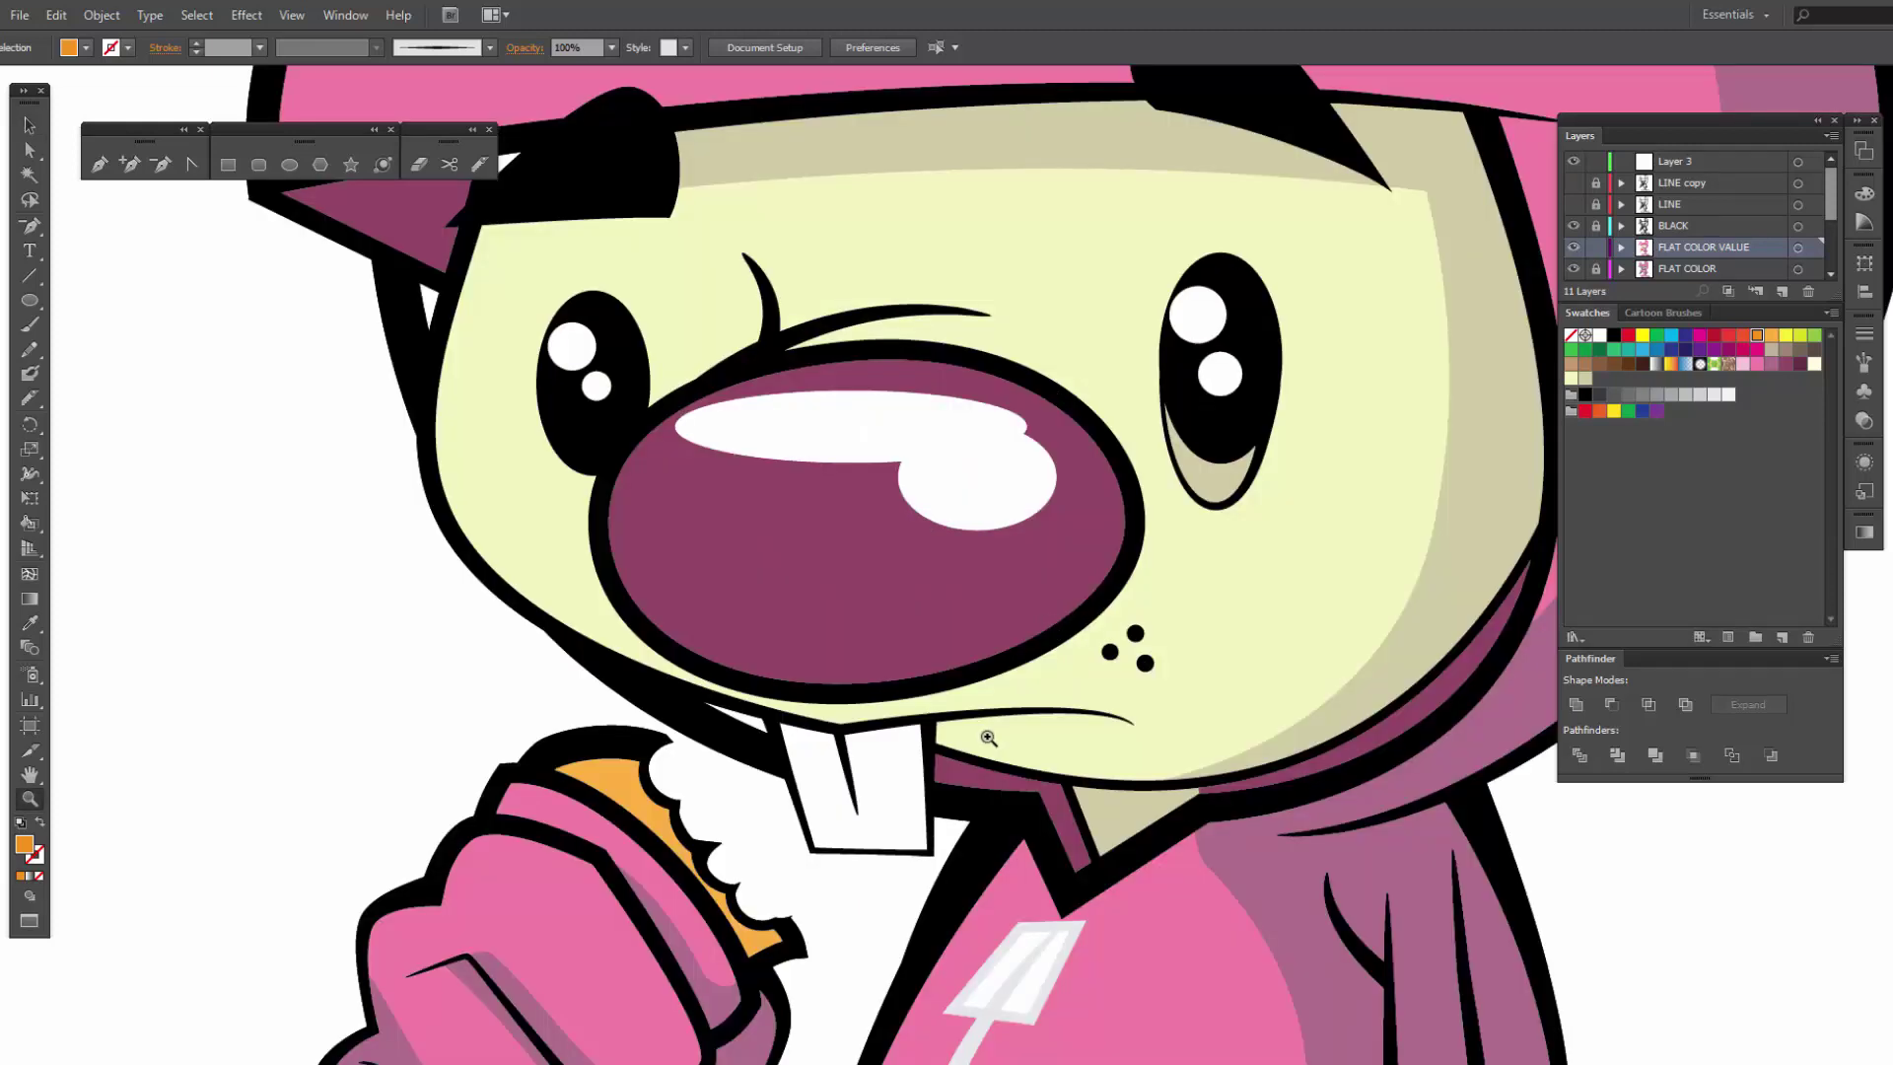
{"action": "key", "text": "v"}
{"action": "left_click", "coordinate": [872, 779]}
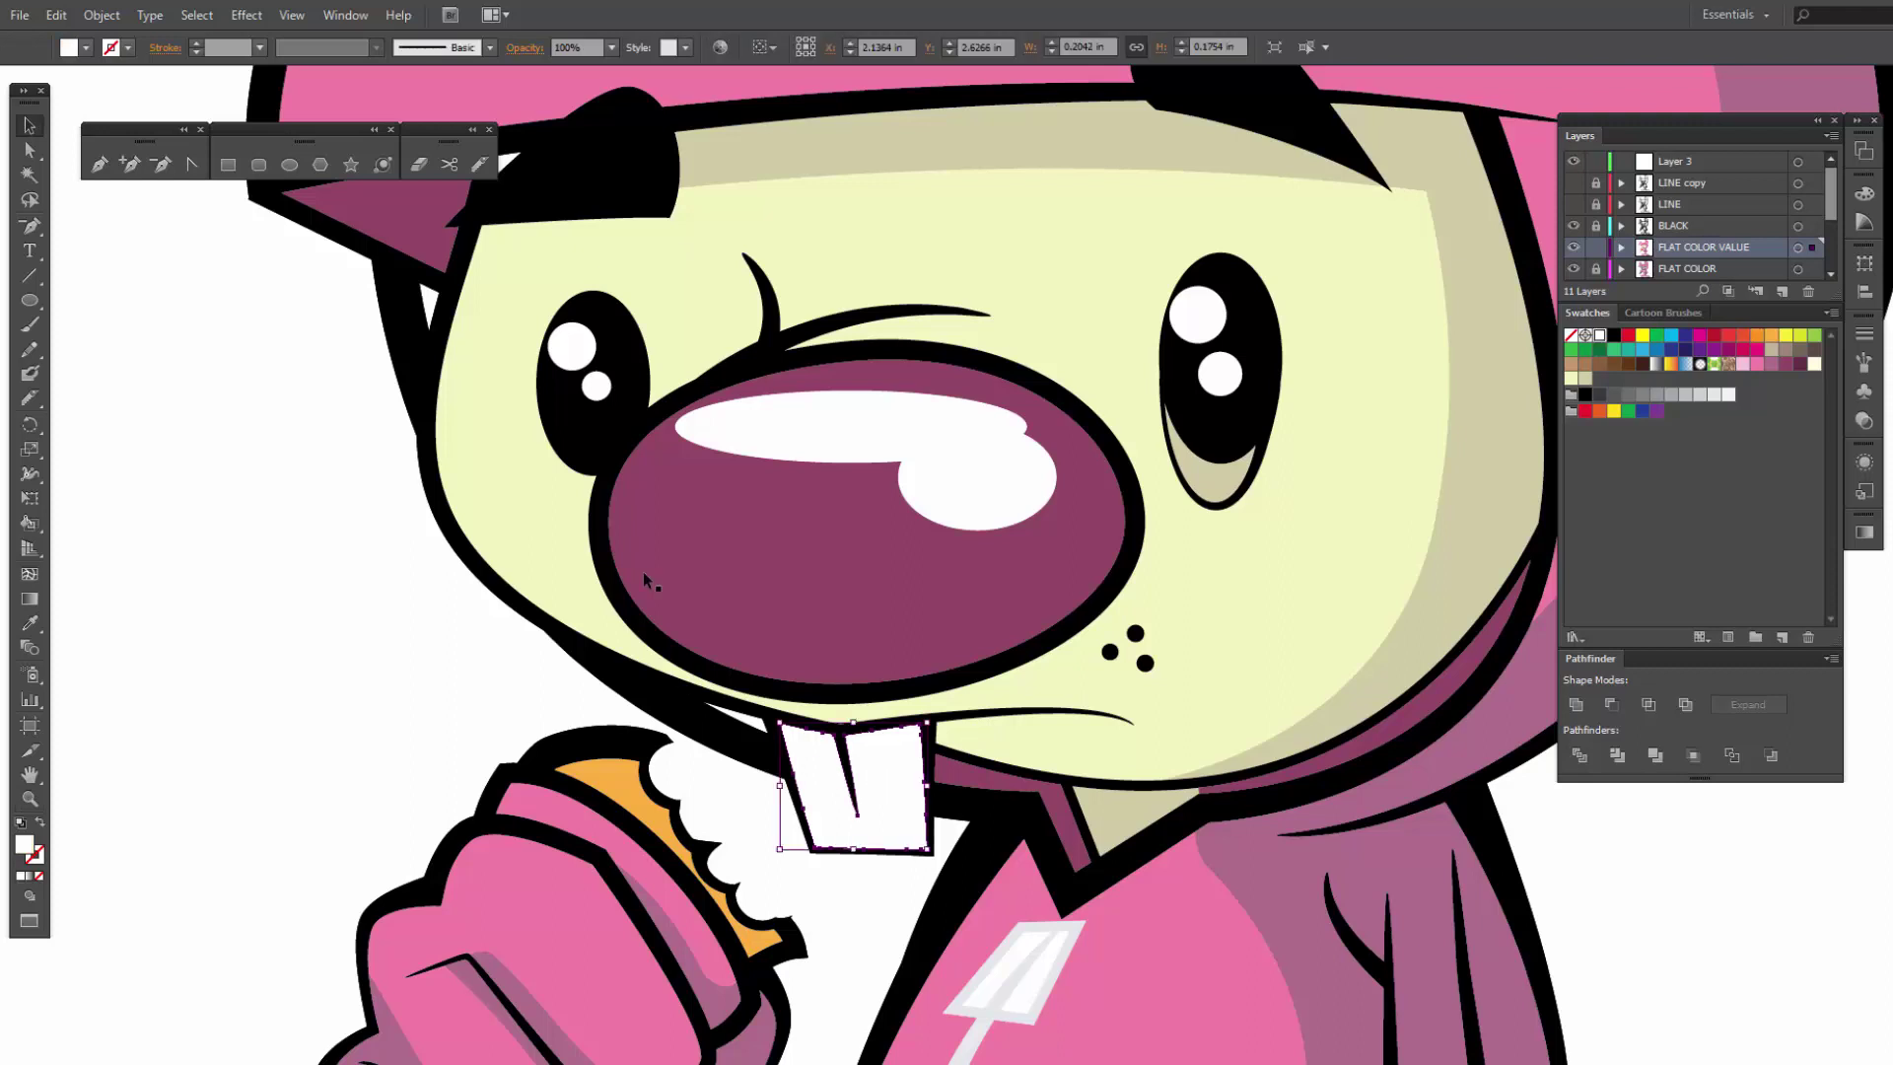
{"action": "left_click", "coordinate": [481, 165]}
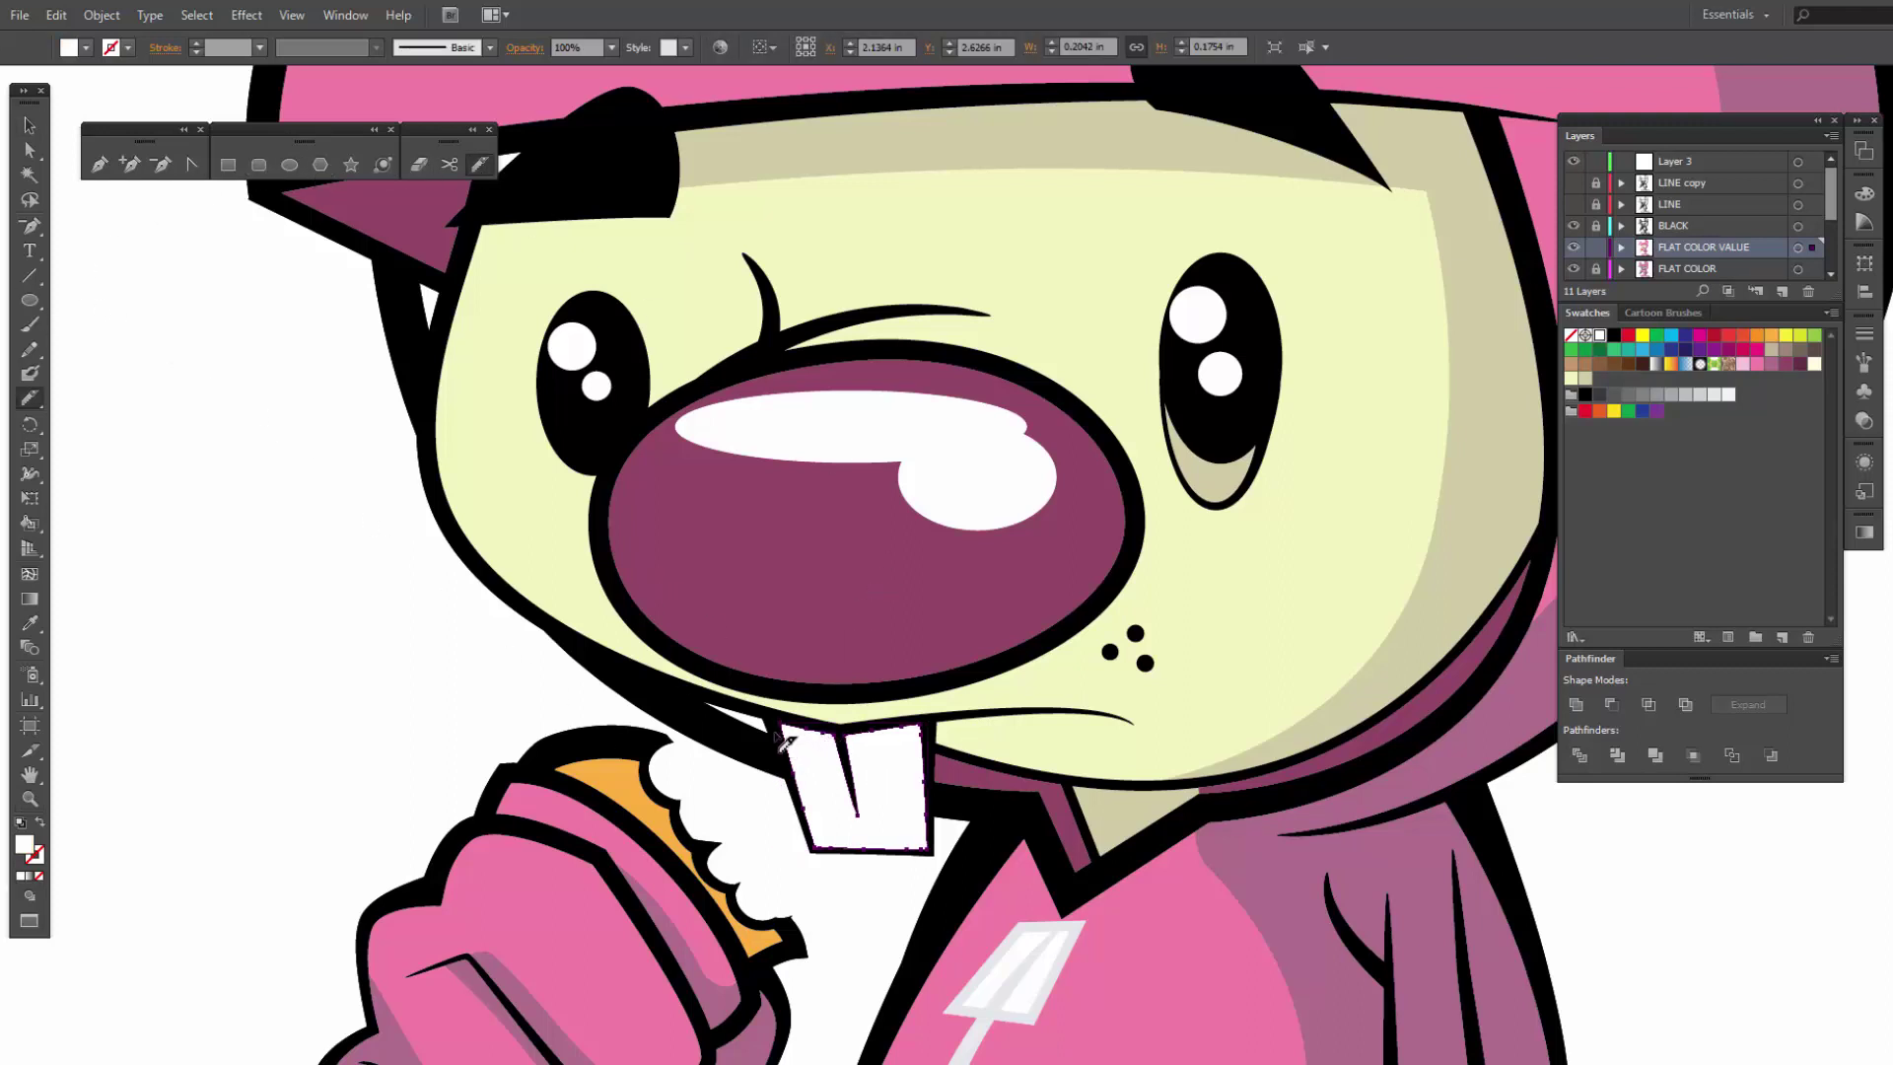
{"action": "mouse_move", "coordinate": [785, 738]}
{"action": "left_mouse_down"}
{"action": "mouse_move", "coordinate": [850, 776]}
{"action": "mouse_move", "coordinate": [911, 734]}
{"action": "mouse_move", "coordinate": [978, 740]}
{"action": "left_mouse_up"}
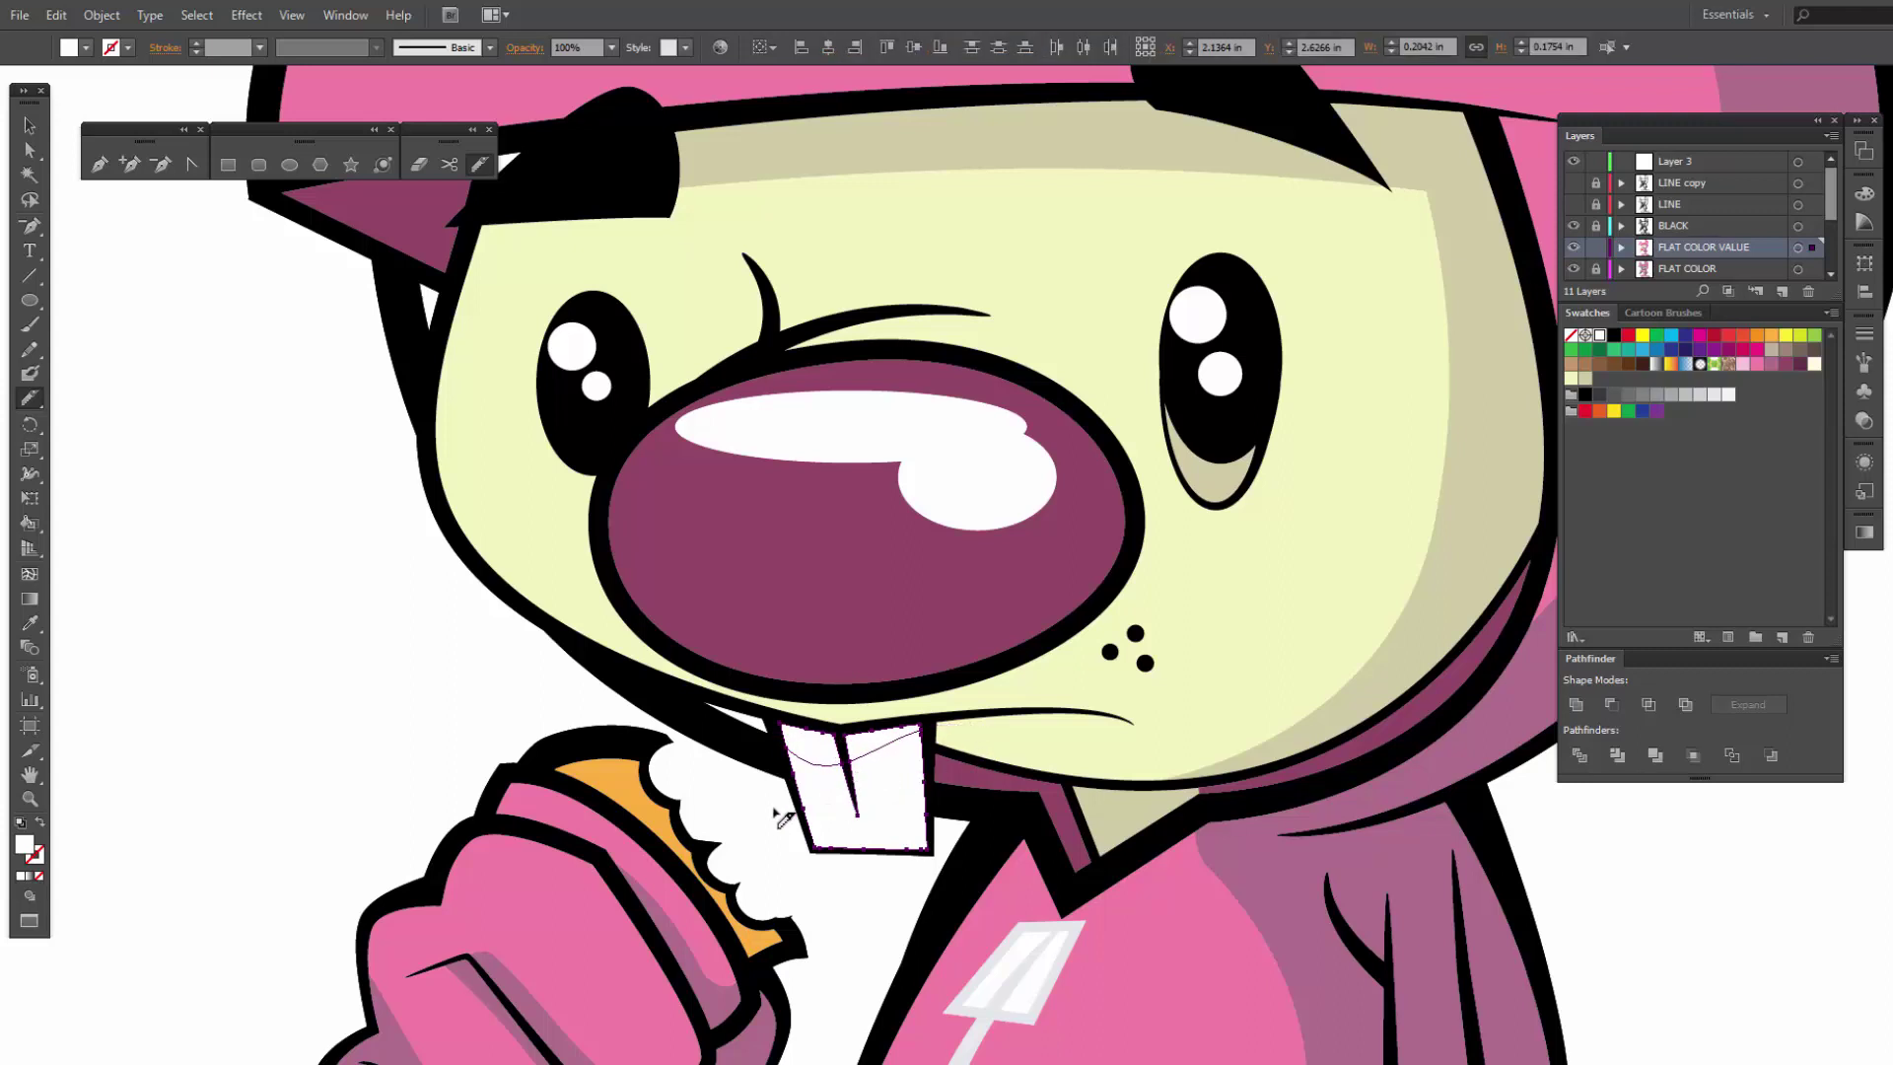
Step: Fill both upper tooth pieces, together about 0.20 by 0.06 in, with the C=0 M=0 Y=0 K=10 gray swatch
{"action": "key", "text": "v"}
{"action": "left_click", "coordinate": [815, 754]}
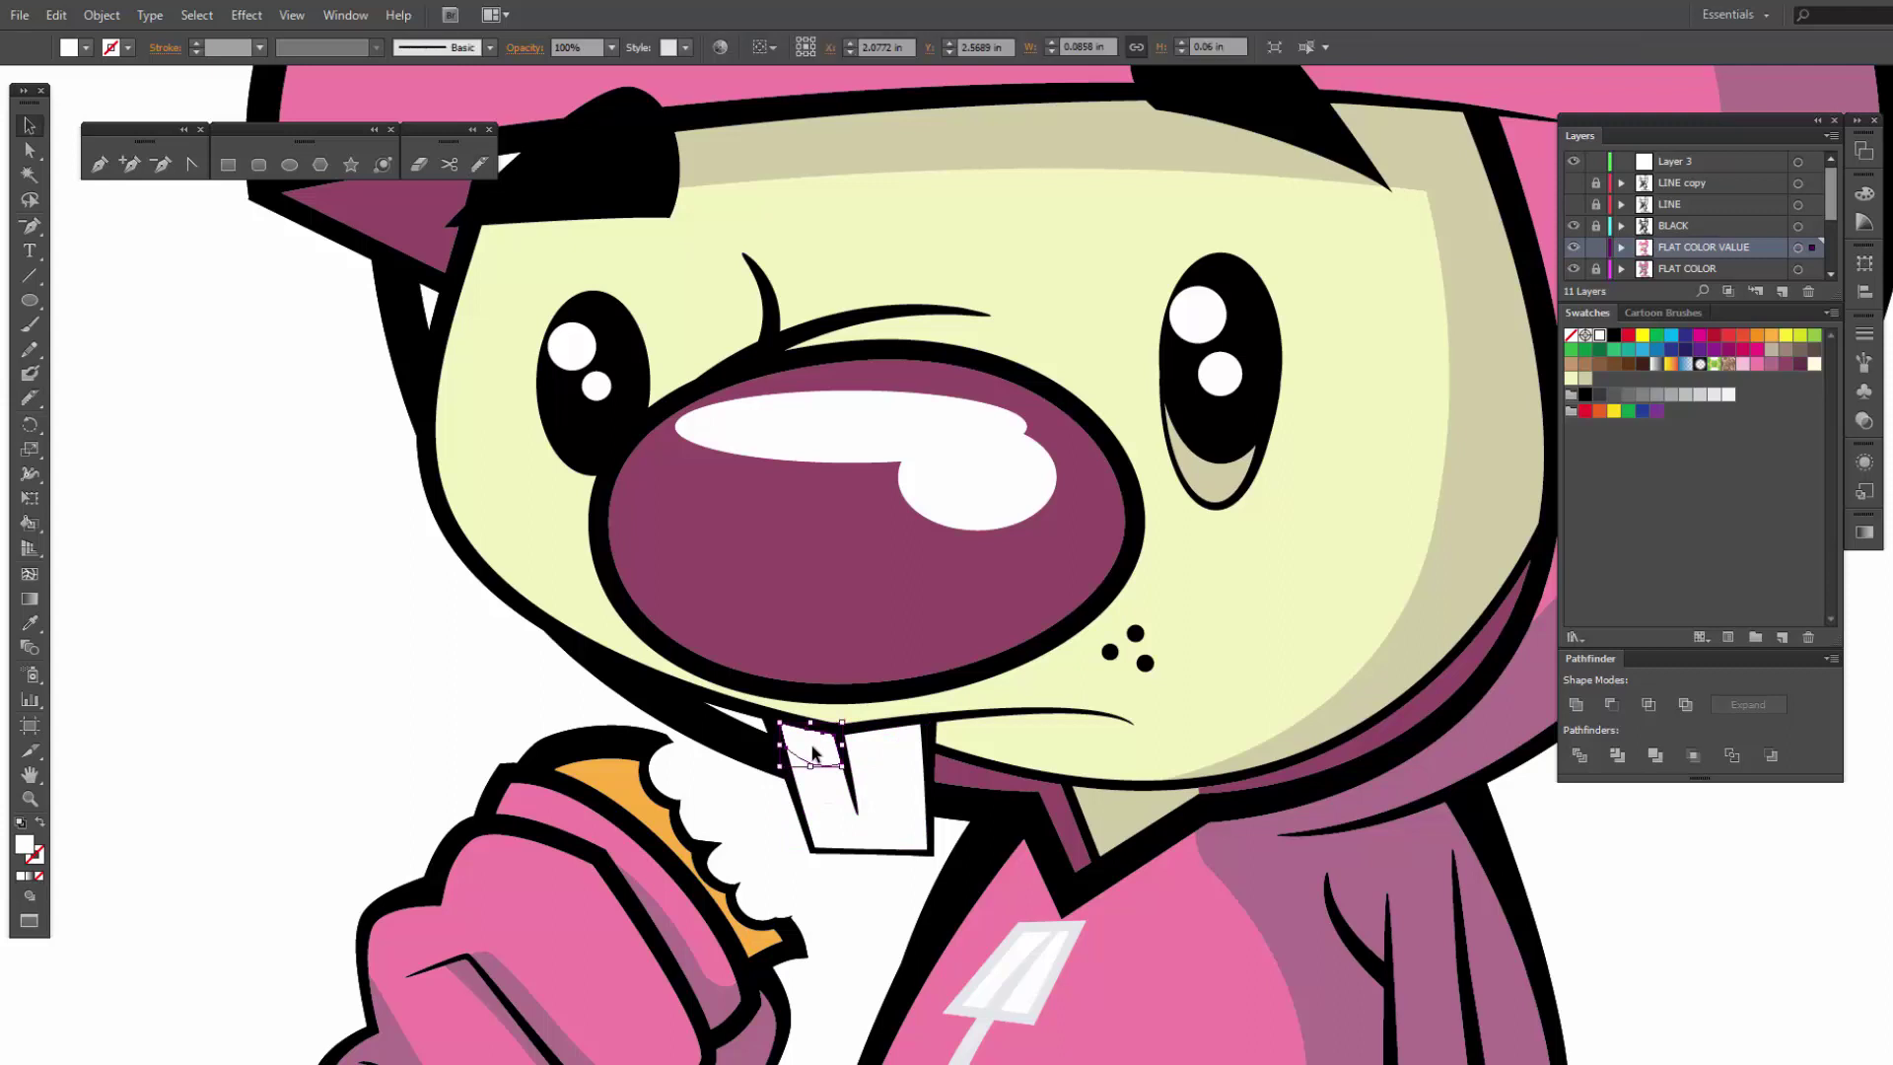
{"action": "left_click", "coordinate": [893, 746], "text": "shift"}
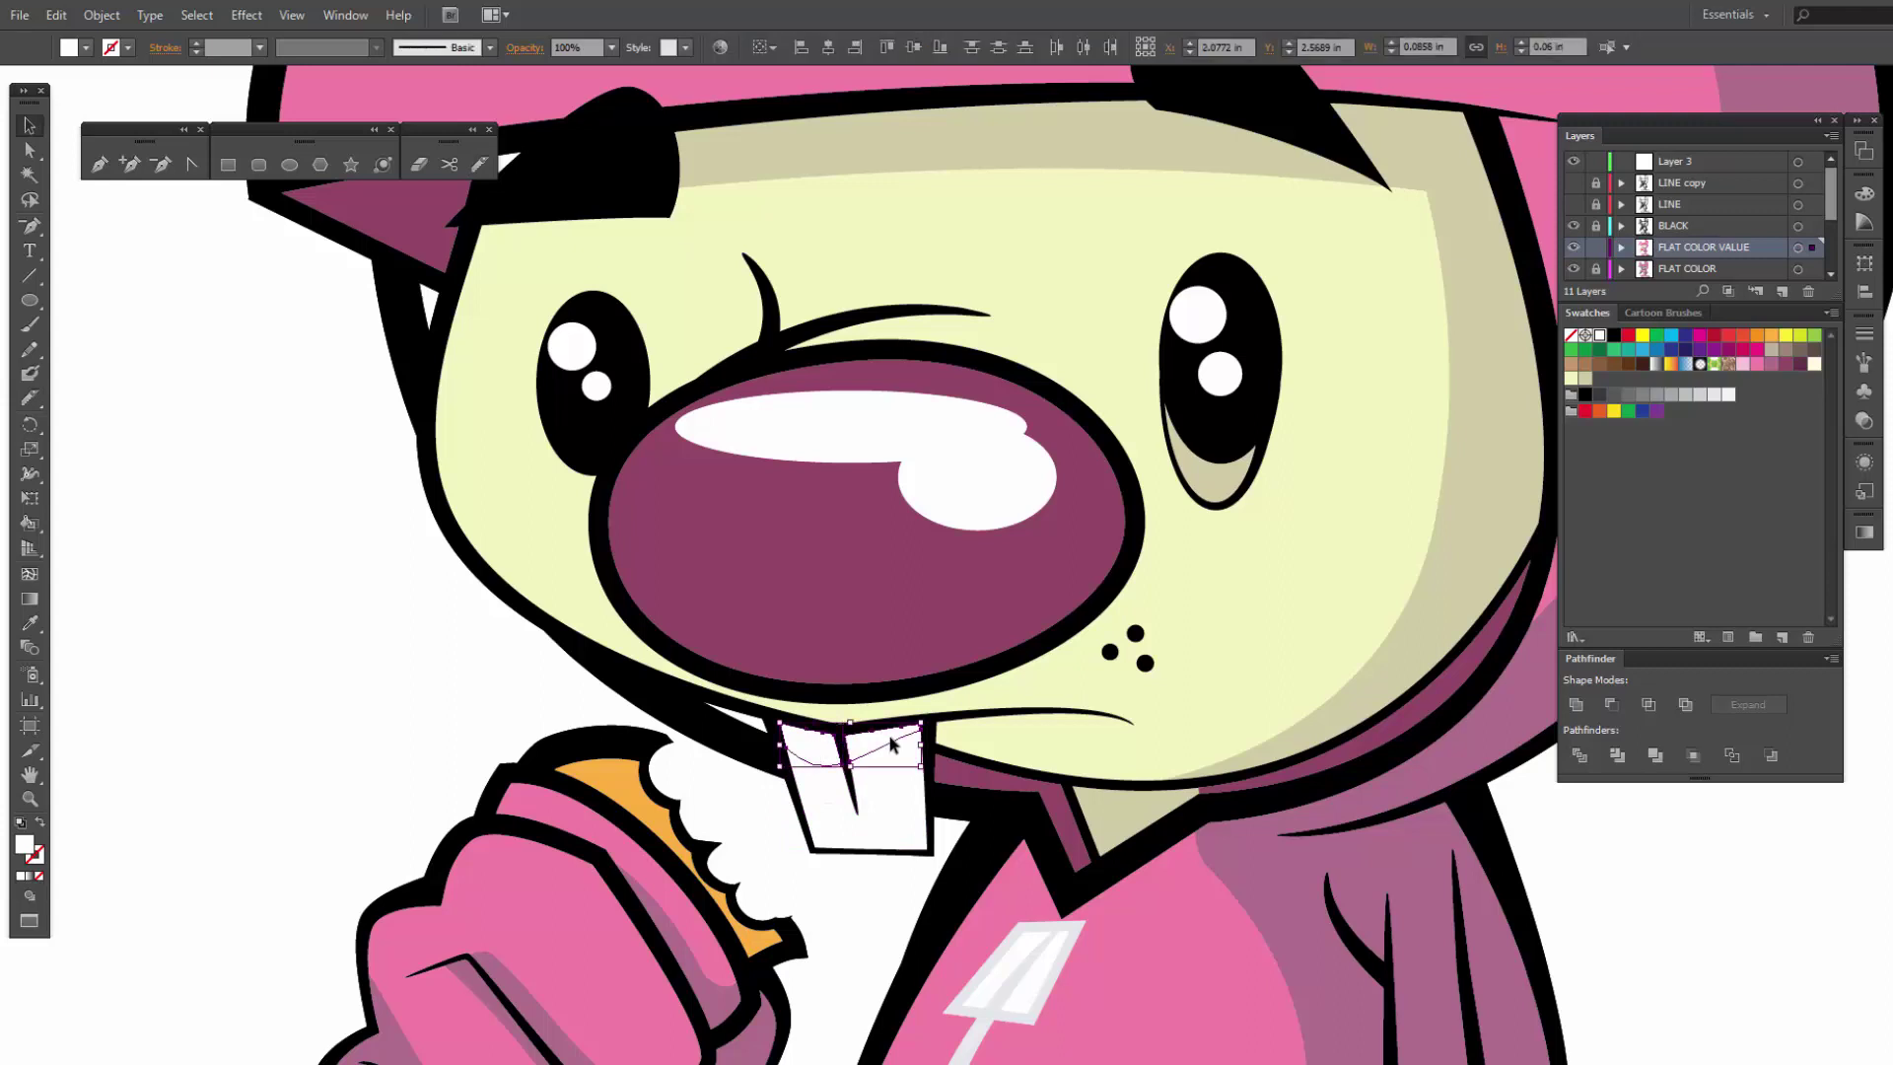
{"action": "left_click", "coordinate": [1717, 396]}
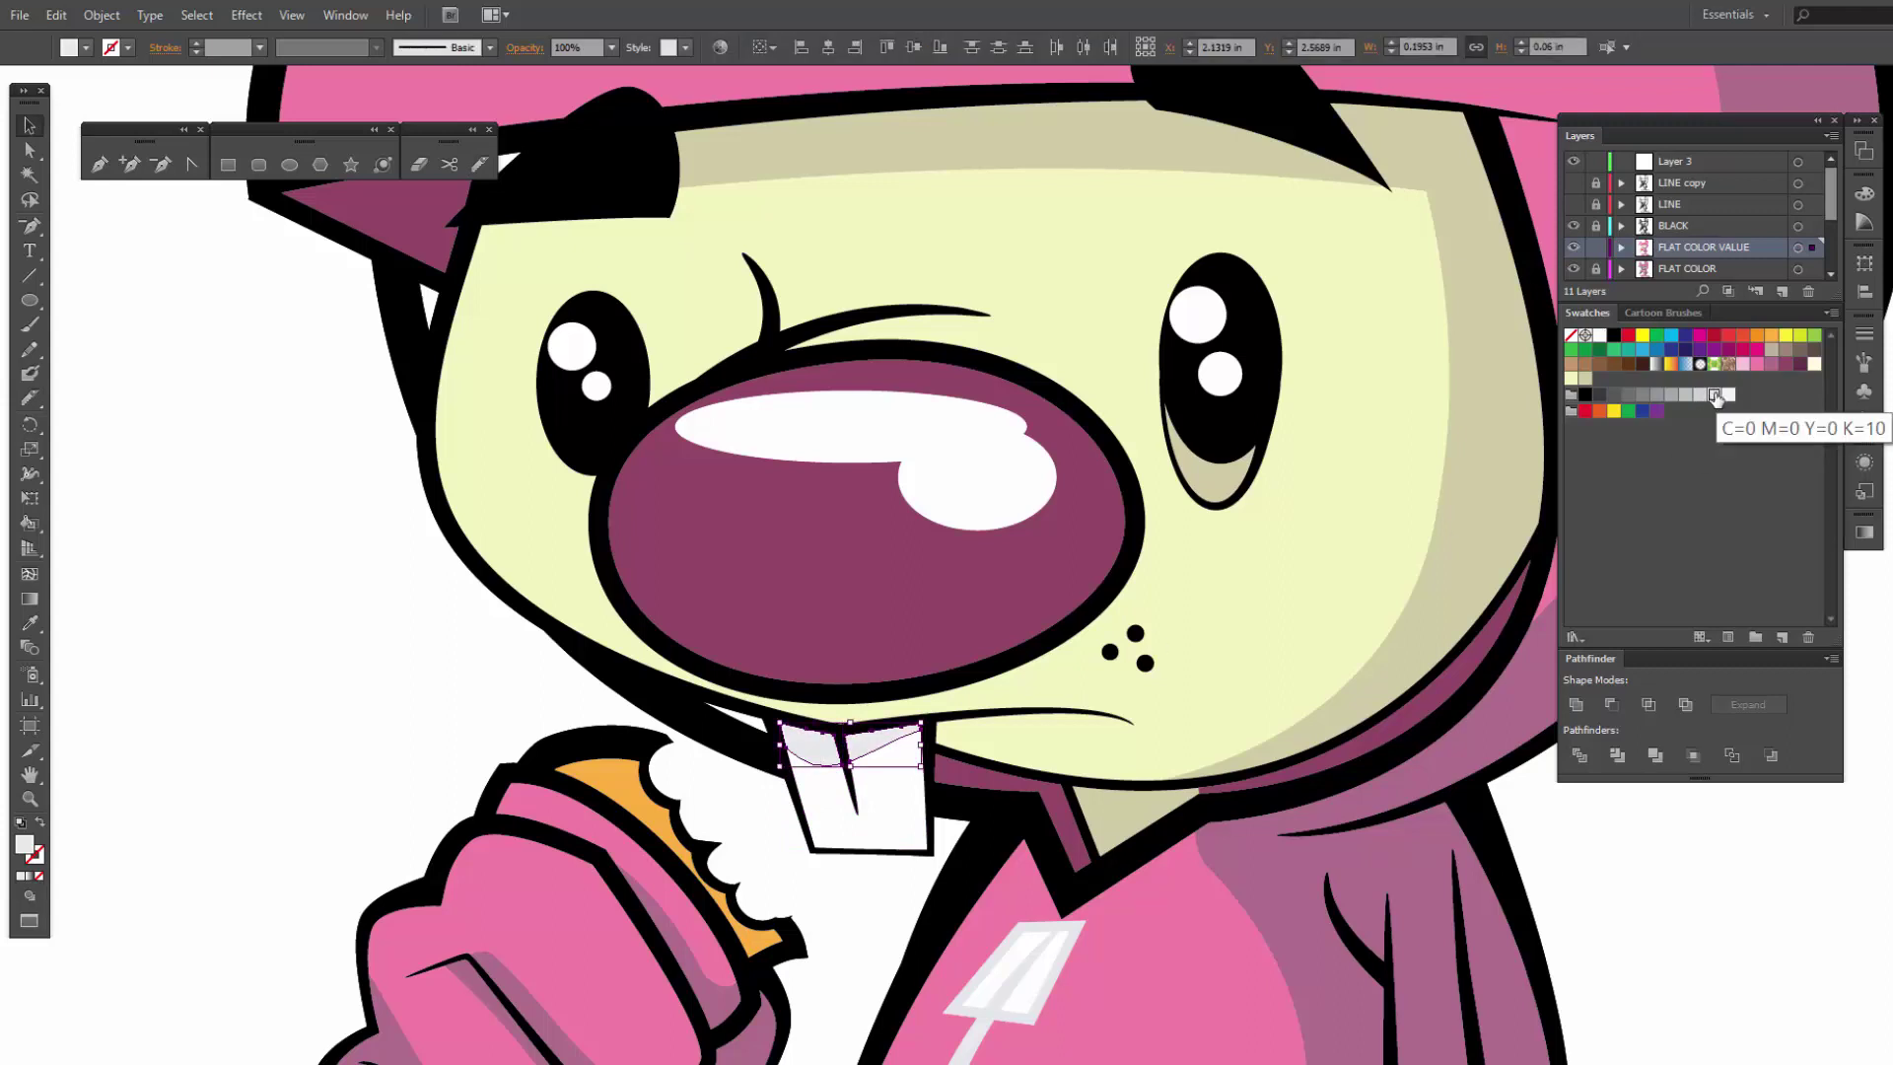
{"action": "left_click", "coordinate": [850, 873]}
Step: Knife a crescent shadow about 0.71 by 0.33 in along the nose's lower edge and fill it with the darkest plum swatch
{"action": "left_click", "coordinate": [866, 643]}
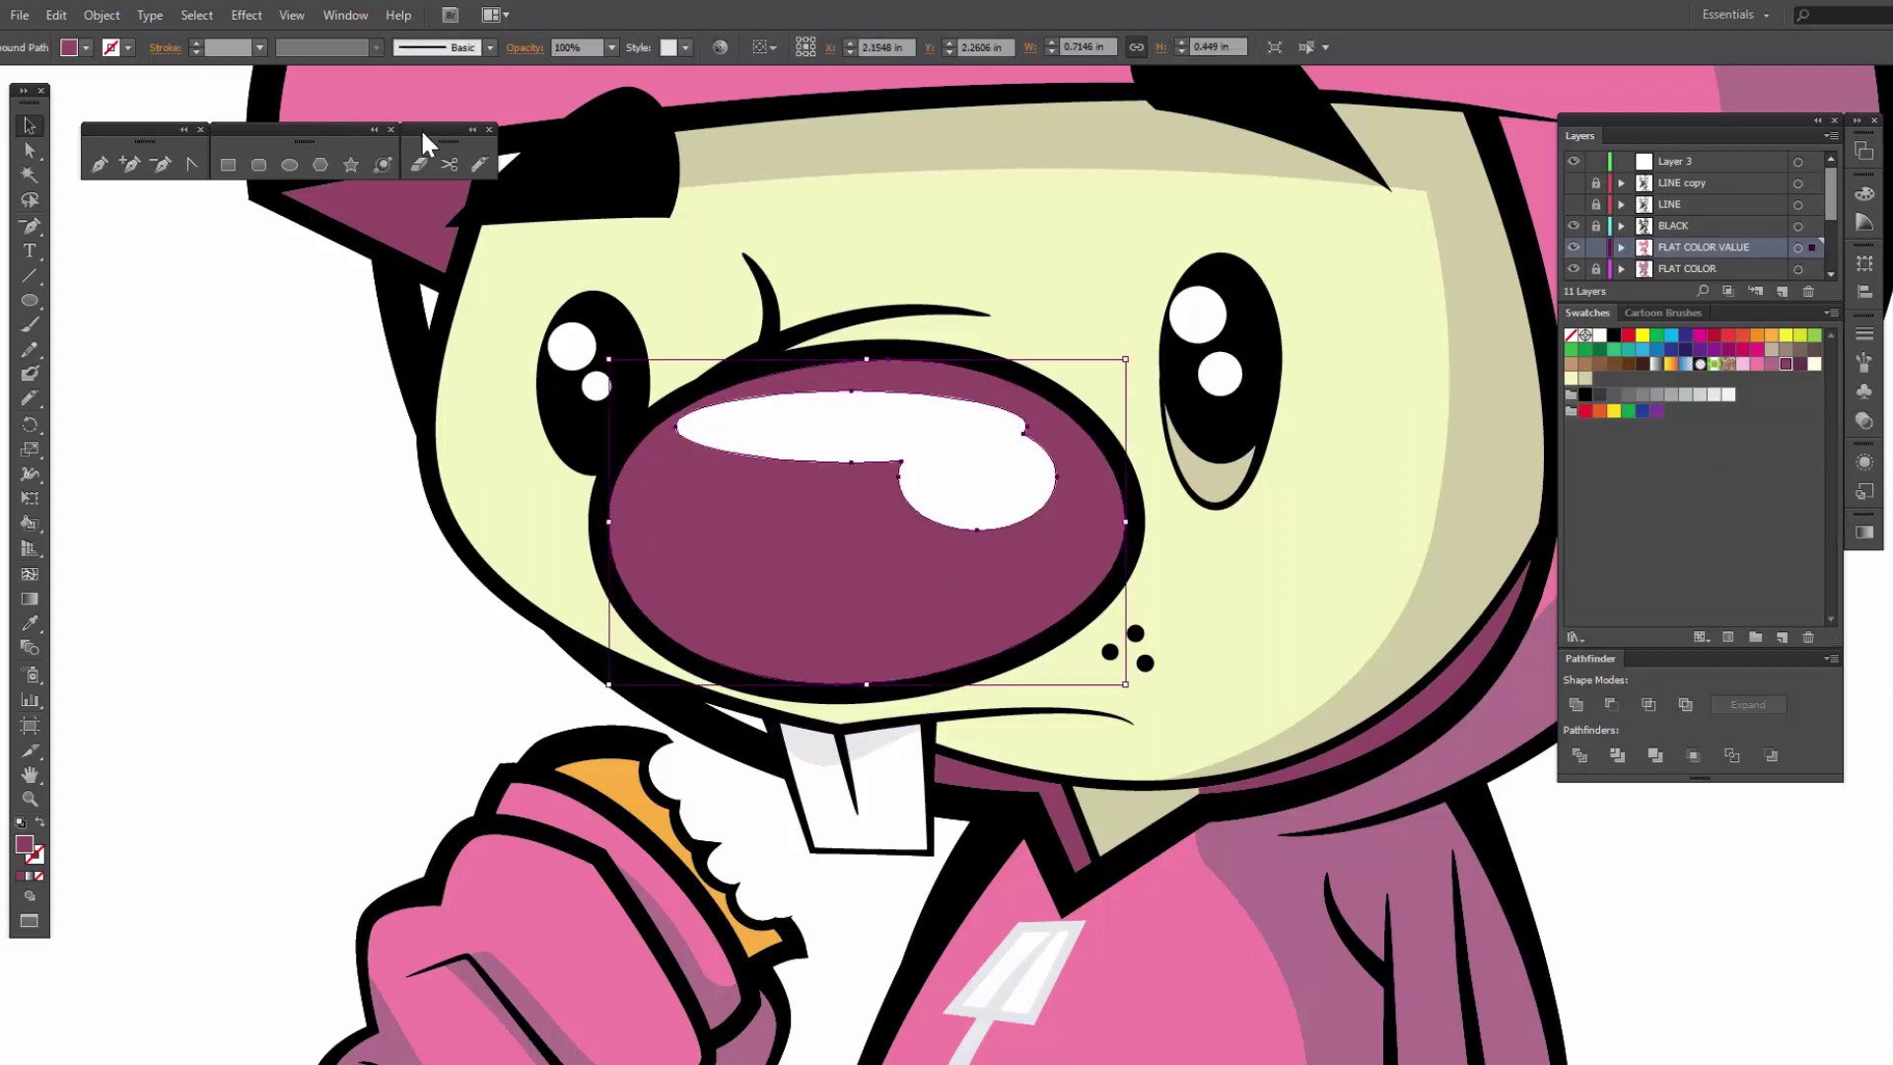
{"action": "left_click", "coordinate": [477, 162]}
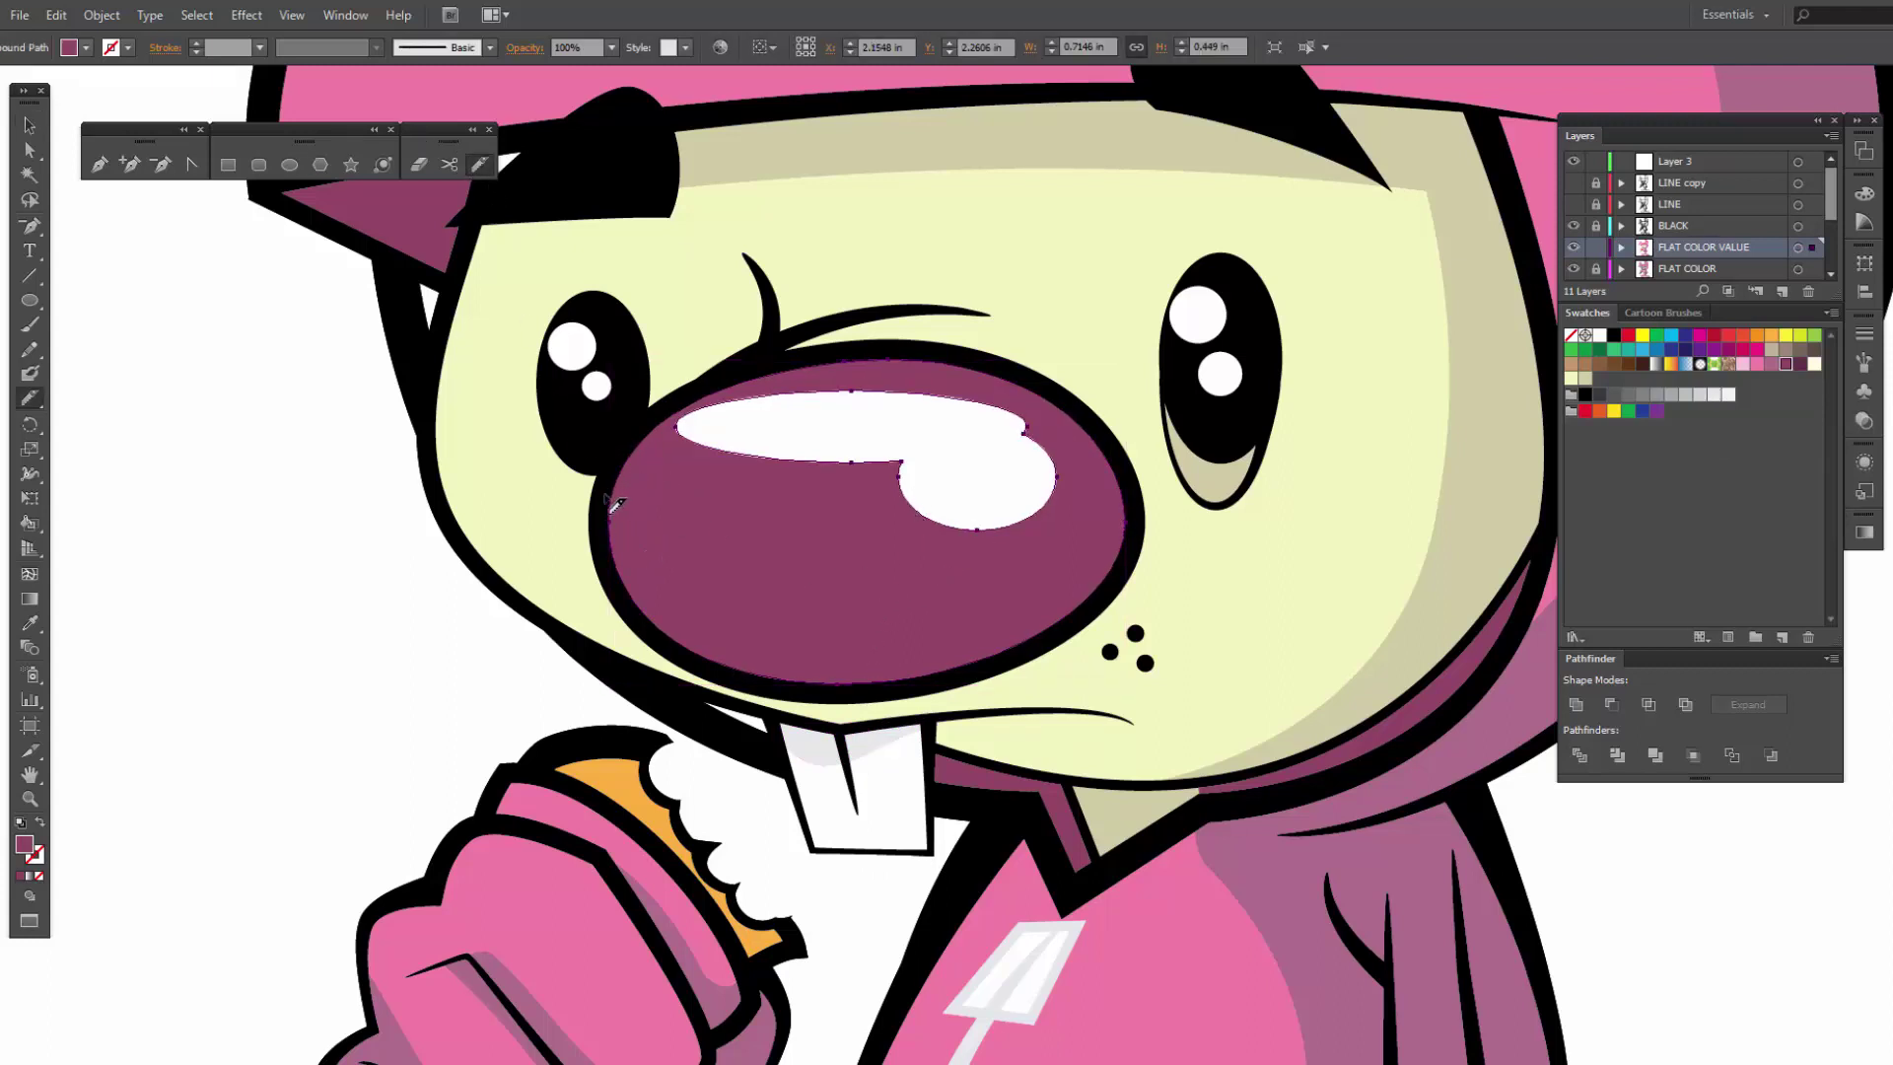
{"action": "mouse_move", "coordinate": [611, 505]}
{"action": "left_mouse_down"}
{"action": "mouse_move", "coordinate": [695, 613]}
{"action": "mouse_move", "coordinate": [779, 647]}
{"action": "mouse_move", "coordinate": [915, 642]}
{"action": "mouse_move", "coordinate": [1021, 609]}
{"action": "mouse_move", "coordinate": [1085, 523]}
{"action": "mouse_move", "coordinate": [1079, 385]}
{"action": "left_mouse_up"}
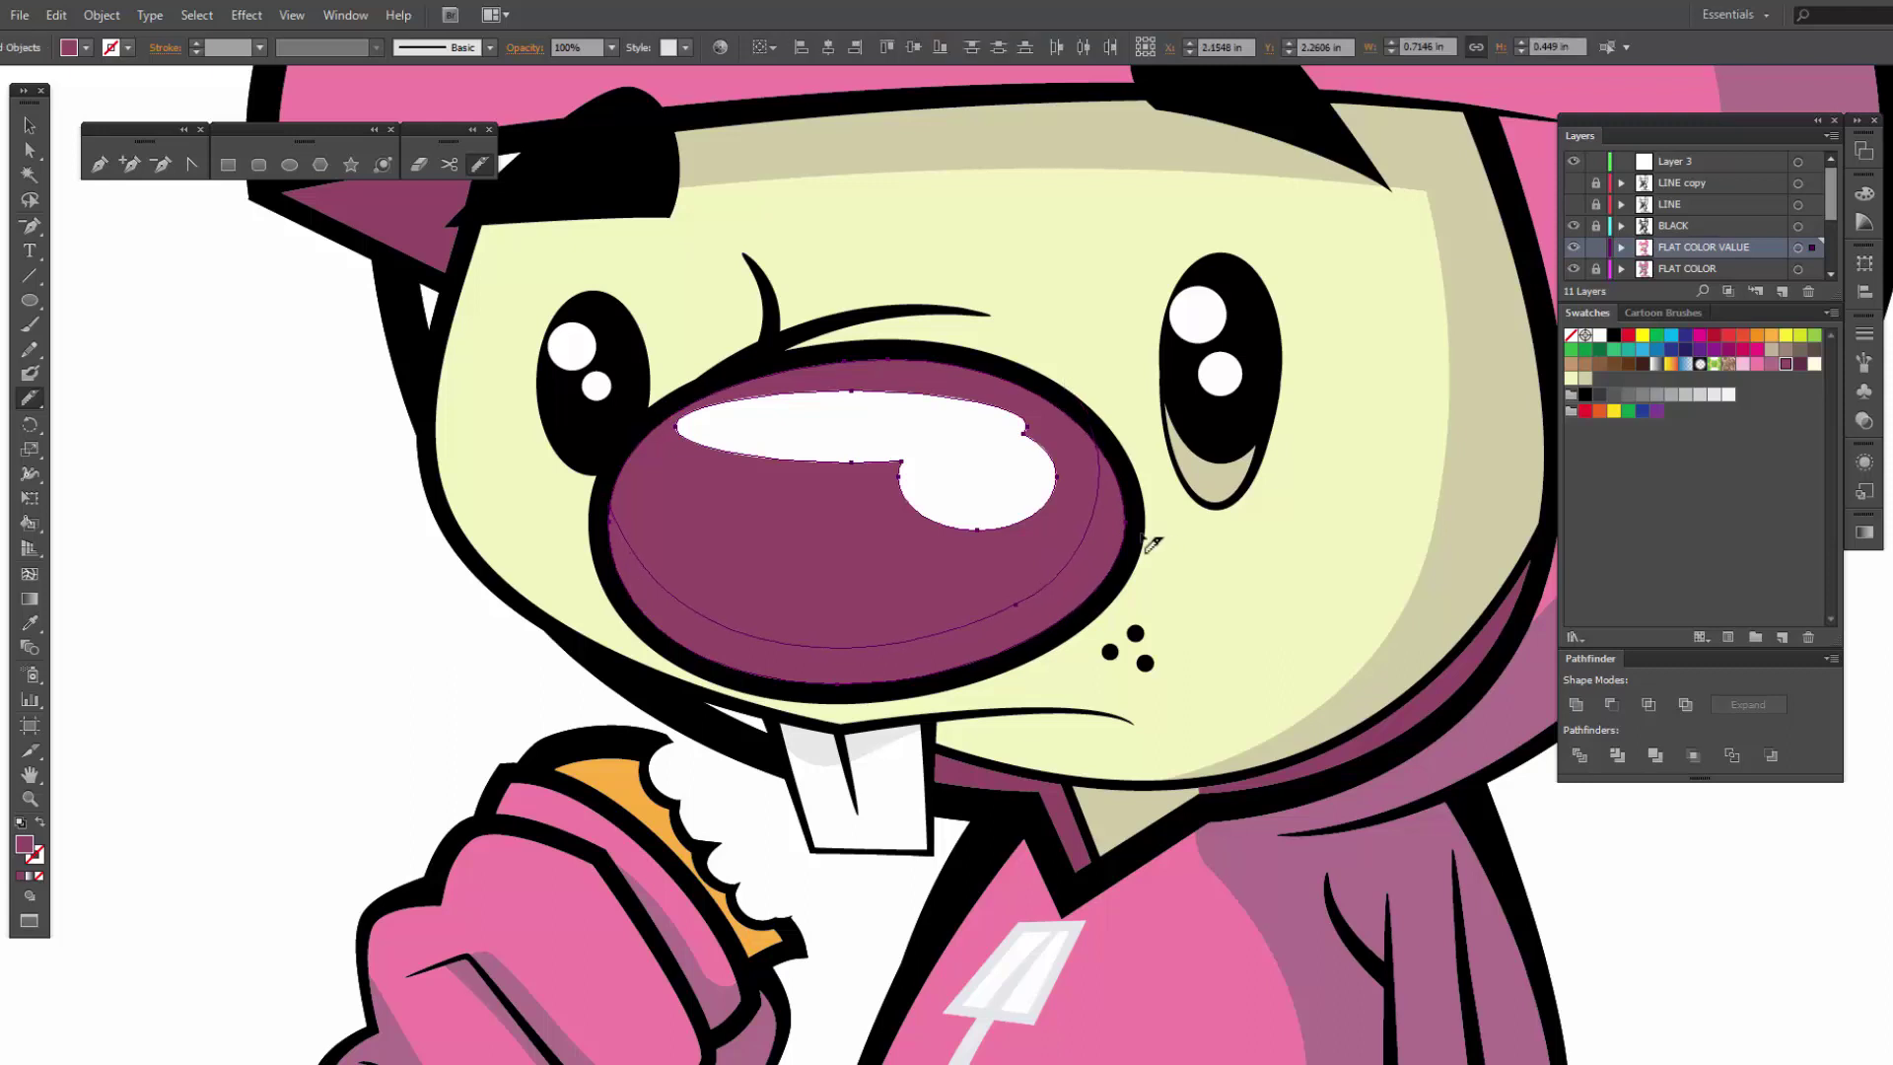
{"action": "key", "text": "v"}
{"action": "left_click", "coordinate": [479, 694]}
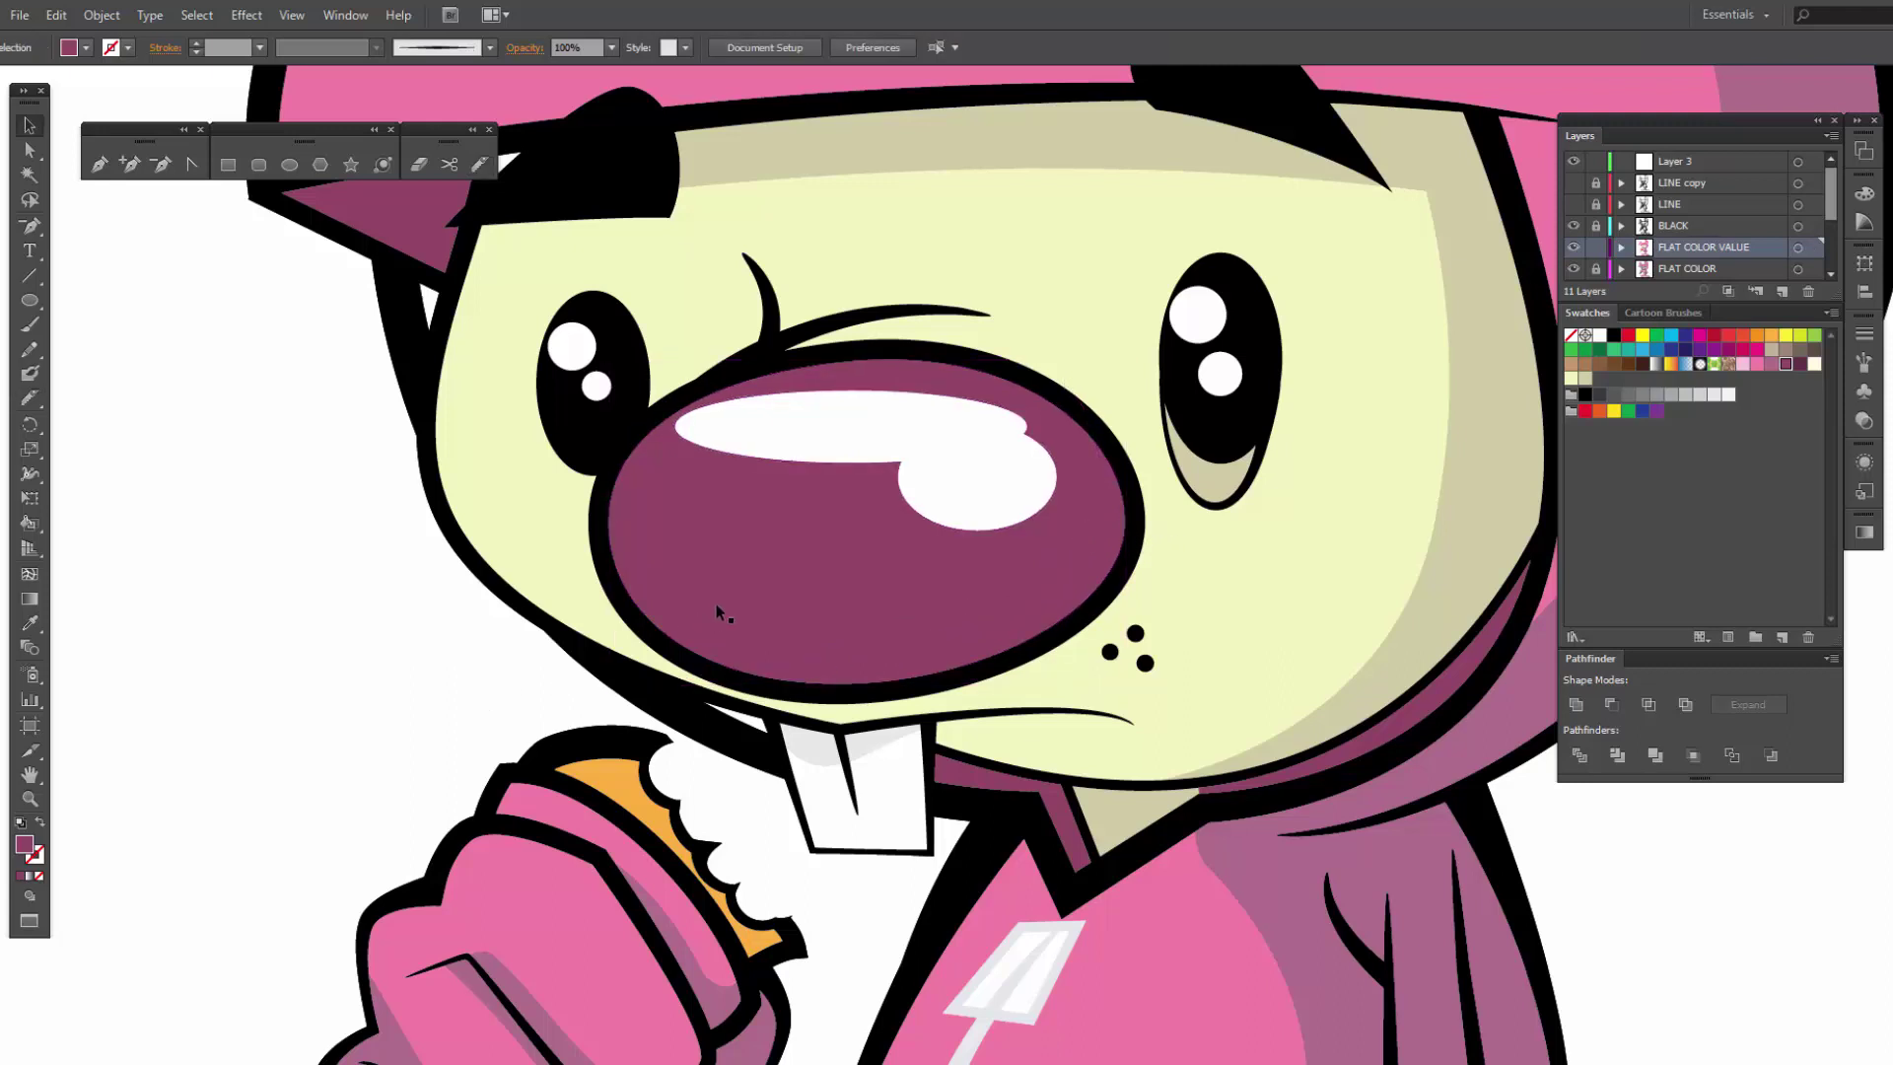
{"action": "left_click", "coordinate": [692, 627]}
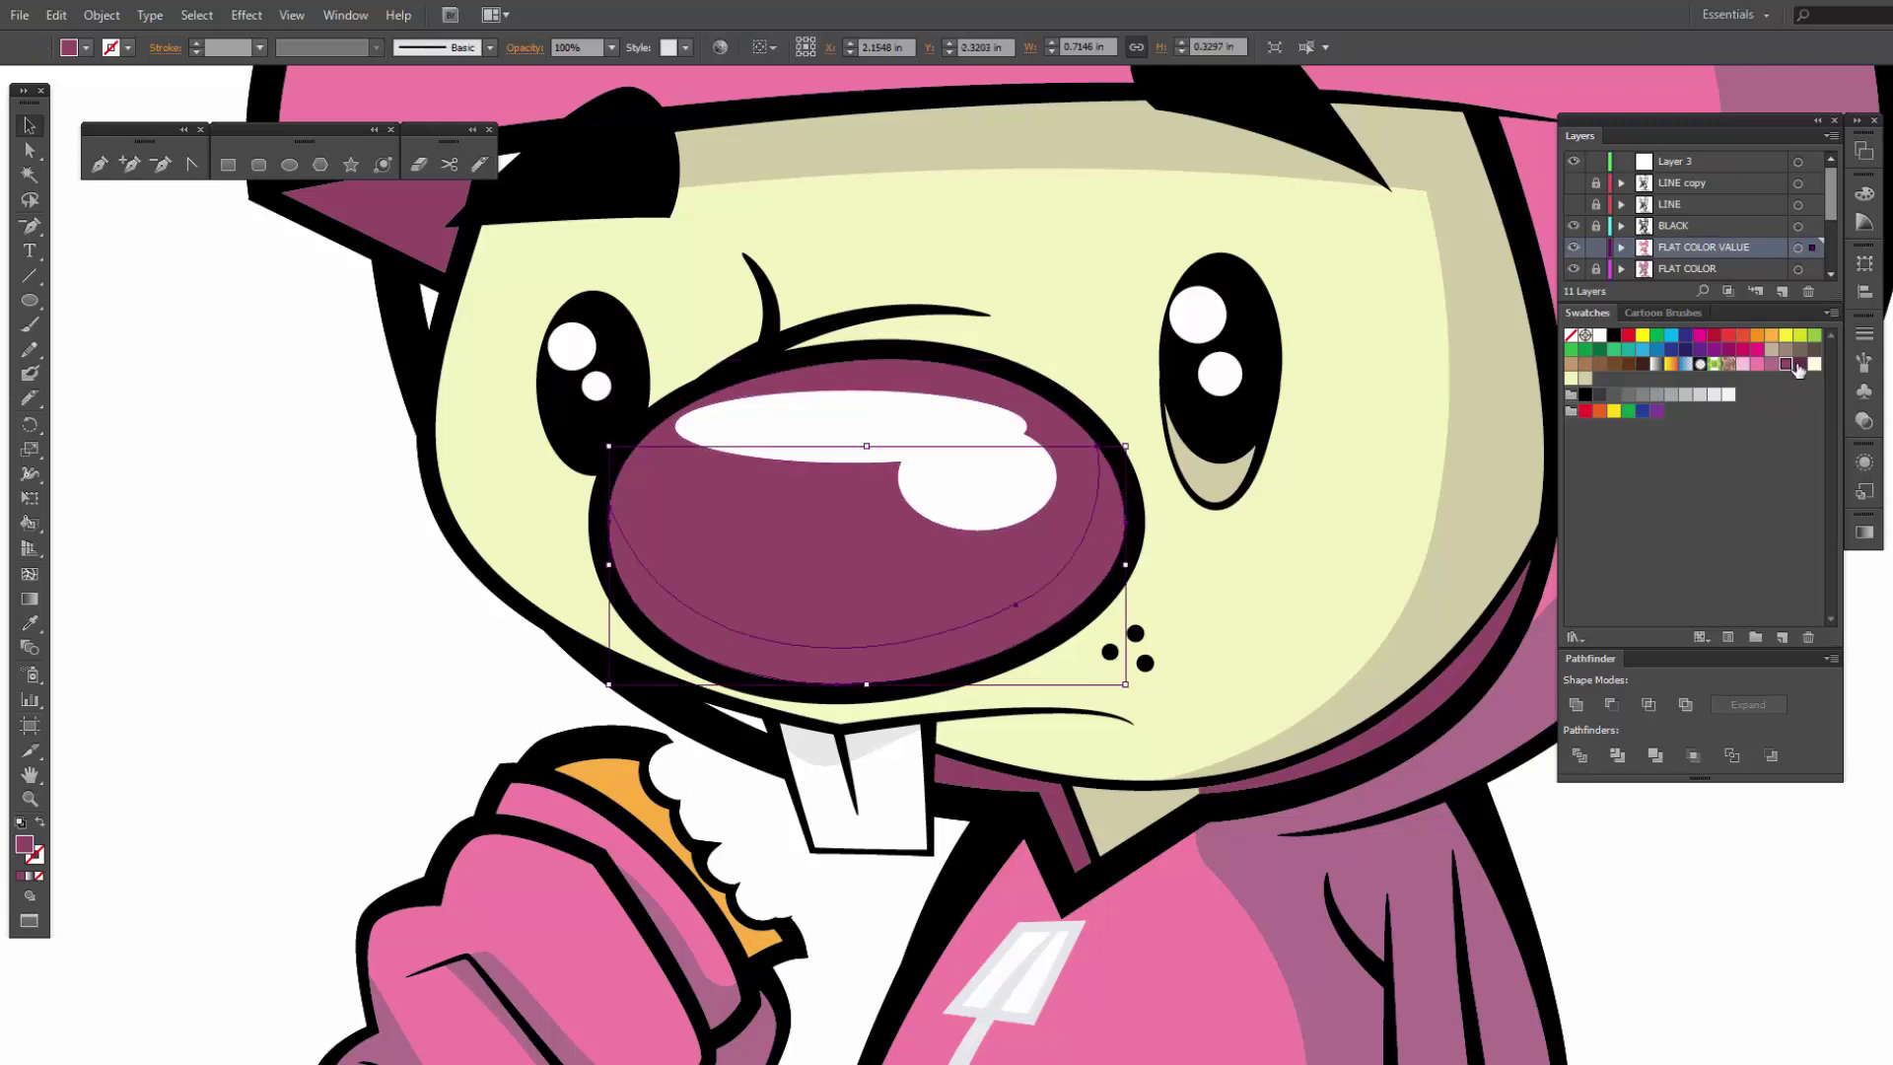
{"action": "left_click", "coordinate": [1802, 365]}
{"action": "left_click", "coordinate": [262, 655]}
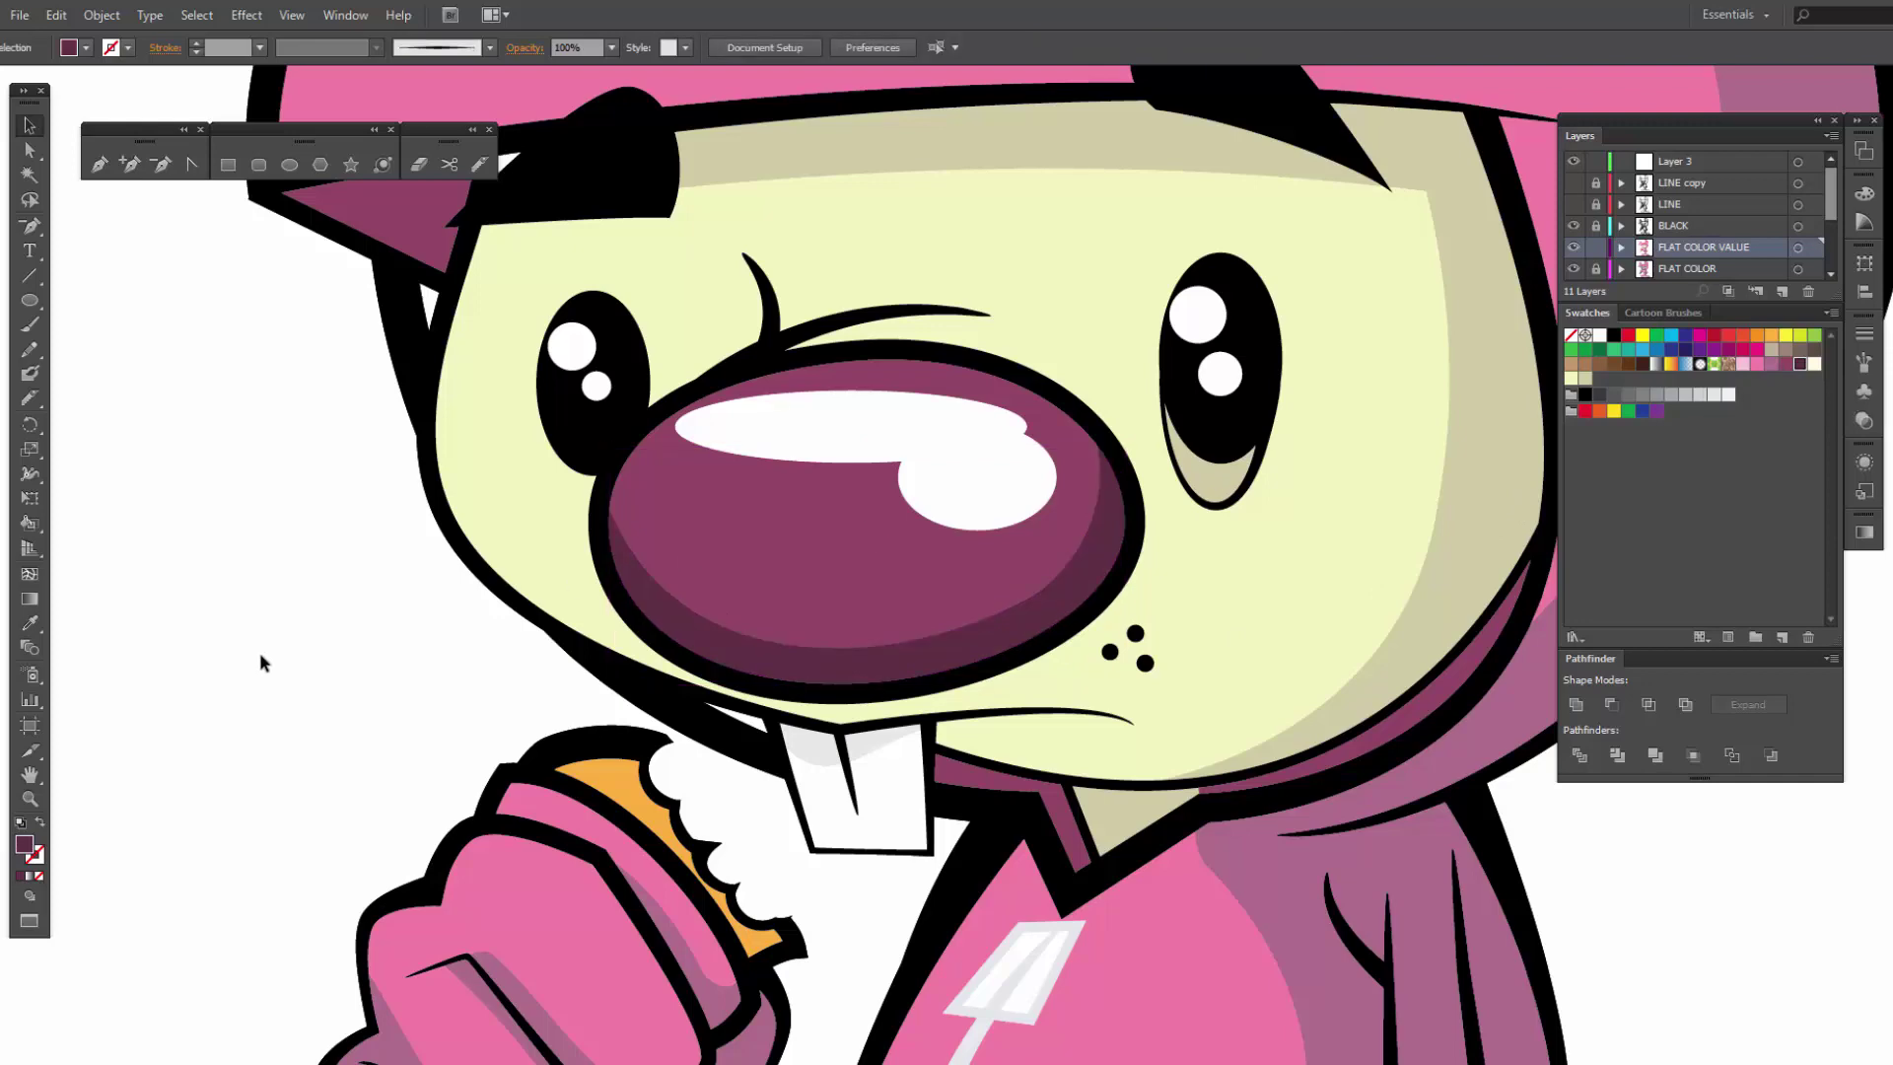
Step: Hide the FLAT COLOR VALUE layer and unlock the FLAT COLOR layer
{"action": "key", "text": "ctrl+minus"}
{"action": "key", "text": "ctrl+minus"}
{"action": "key", "text": "ctrl+minus"}
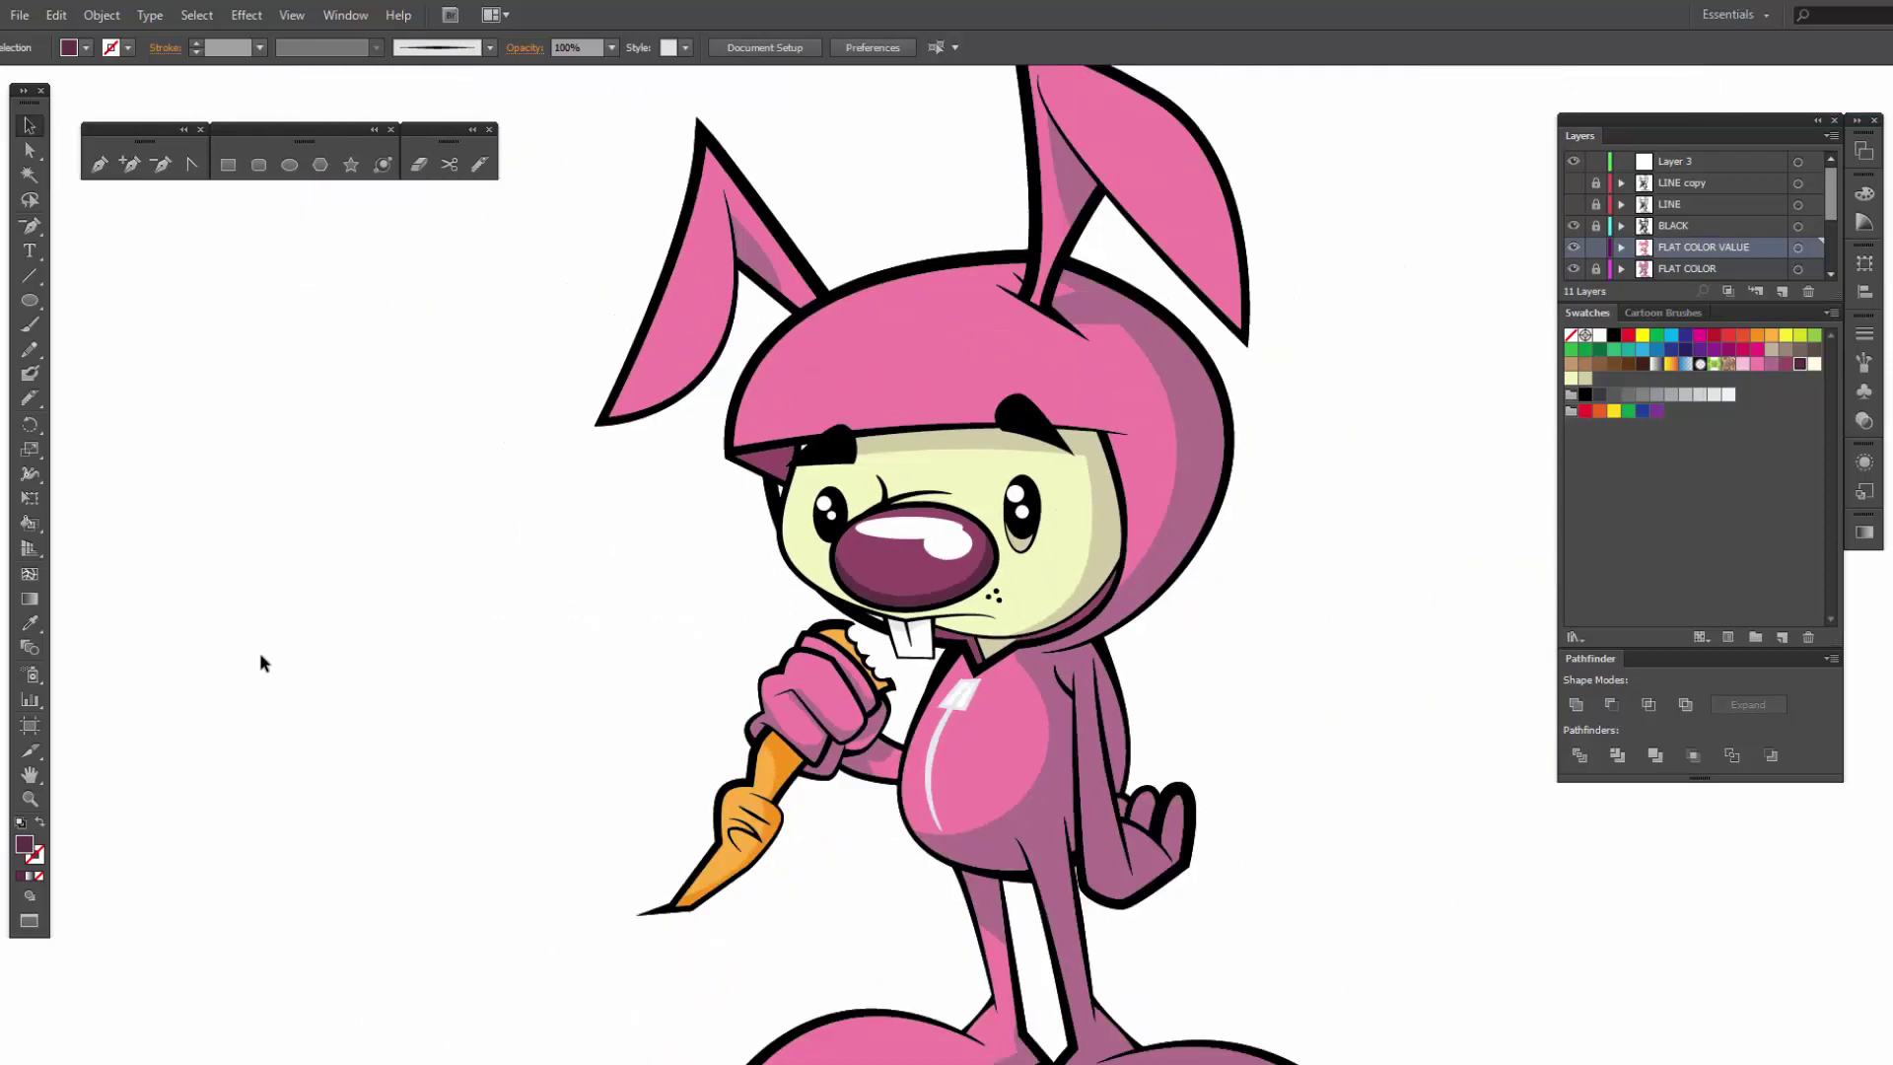
{"action": "key", "text": "ctrl+minus"}
{"action": "left_click_drag", "start_coordinate": [1111, 711], "coordinate": [1037, 717]}
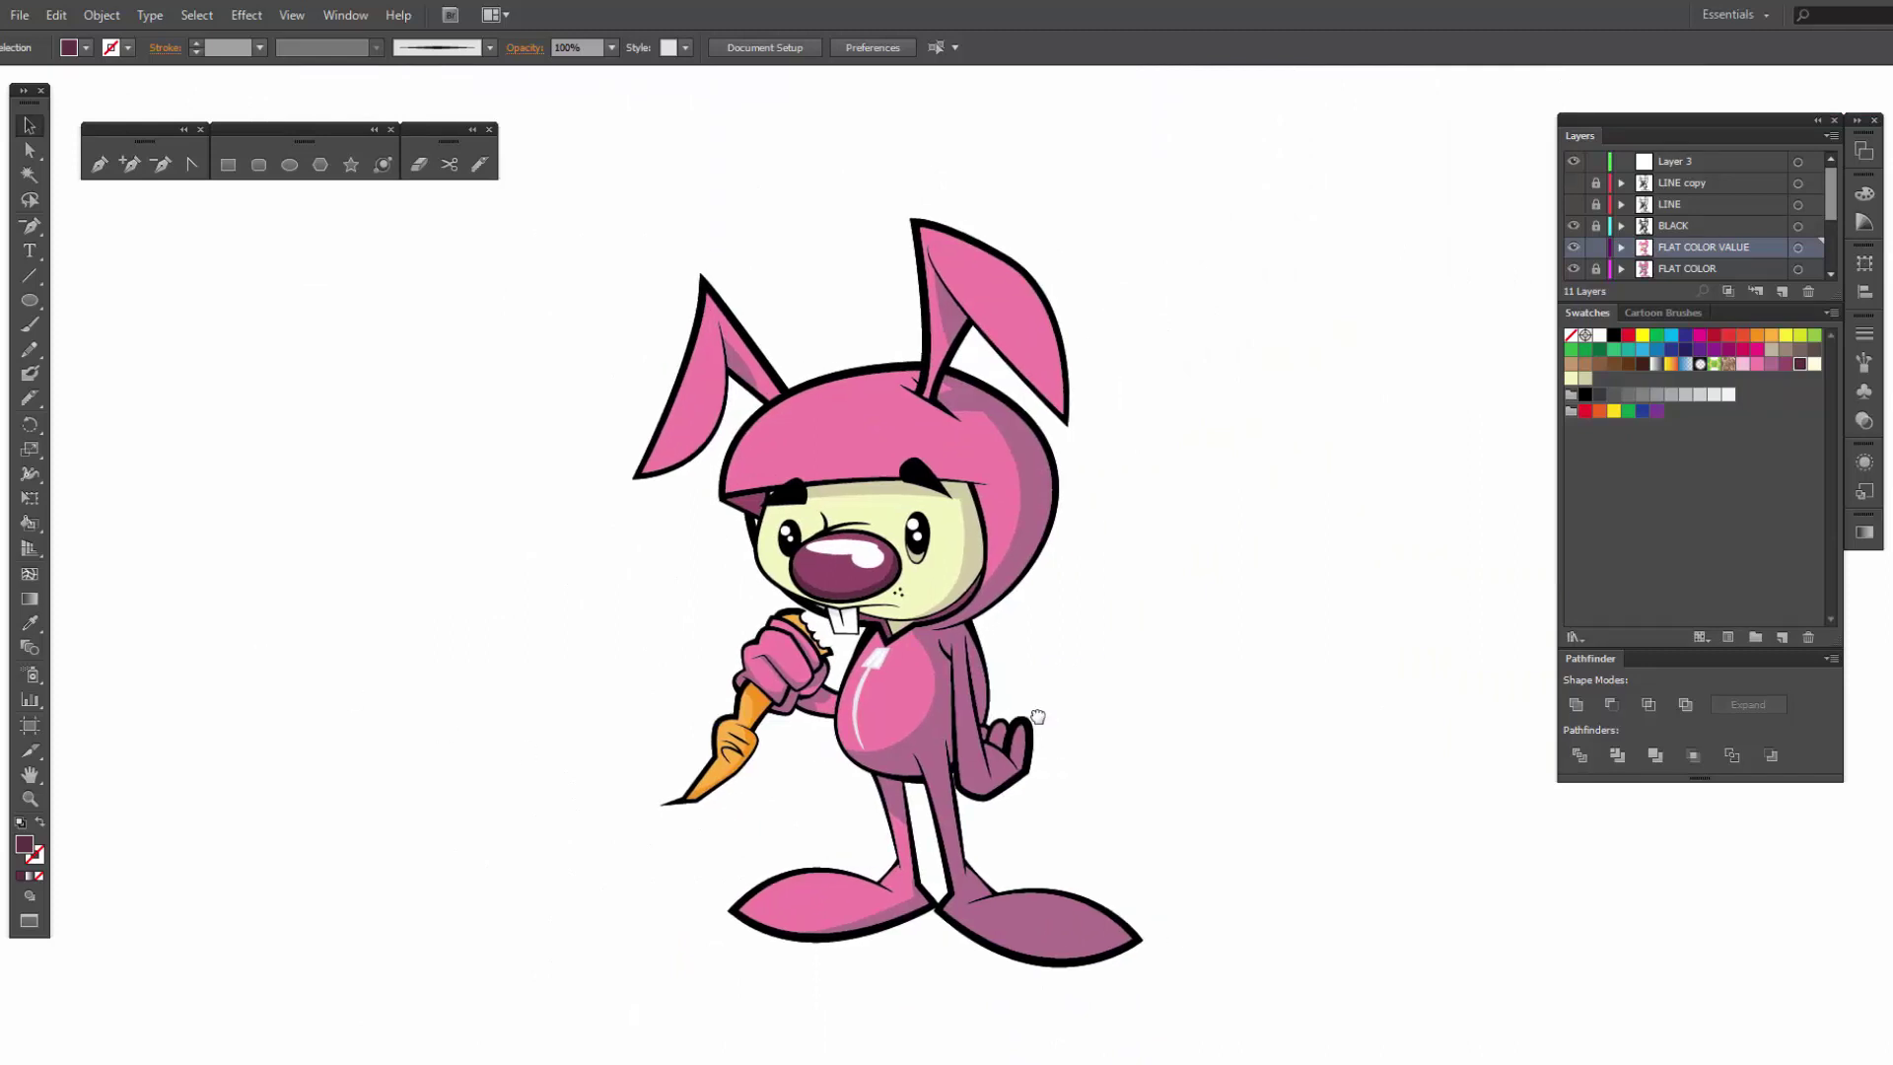
{"action": "left_click", "coordinate": [1596, 268]}
{"action": "left_click", "coordinate": [1575, 248]}
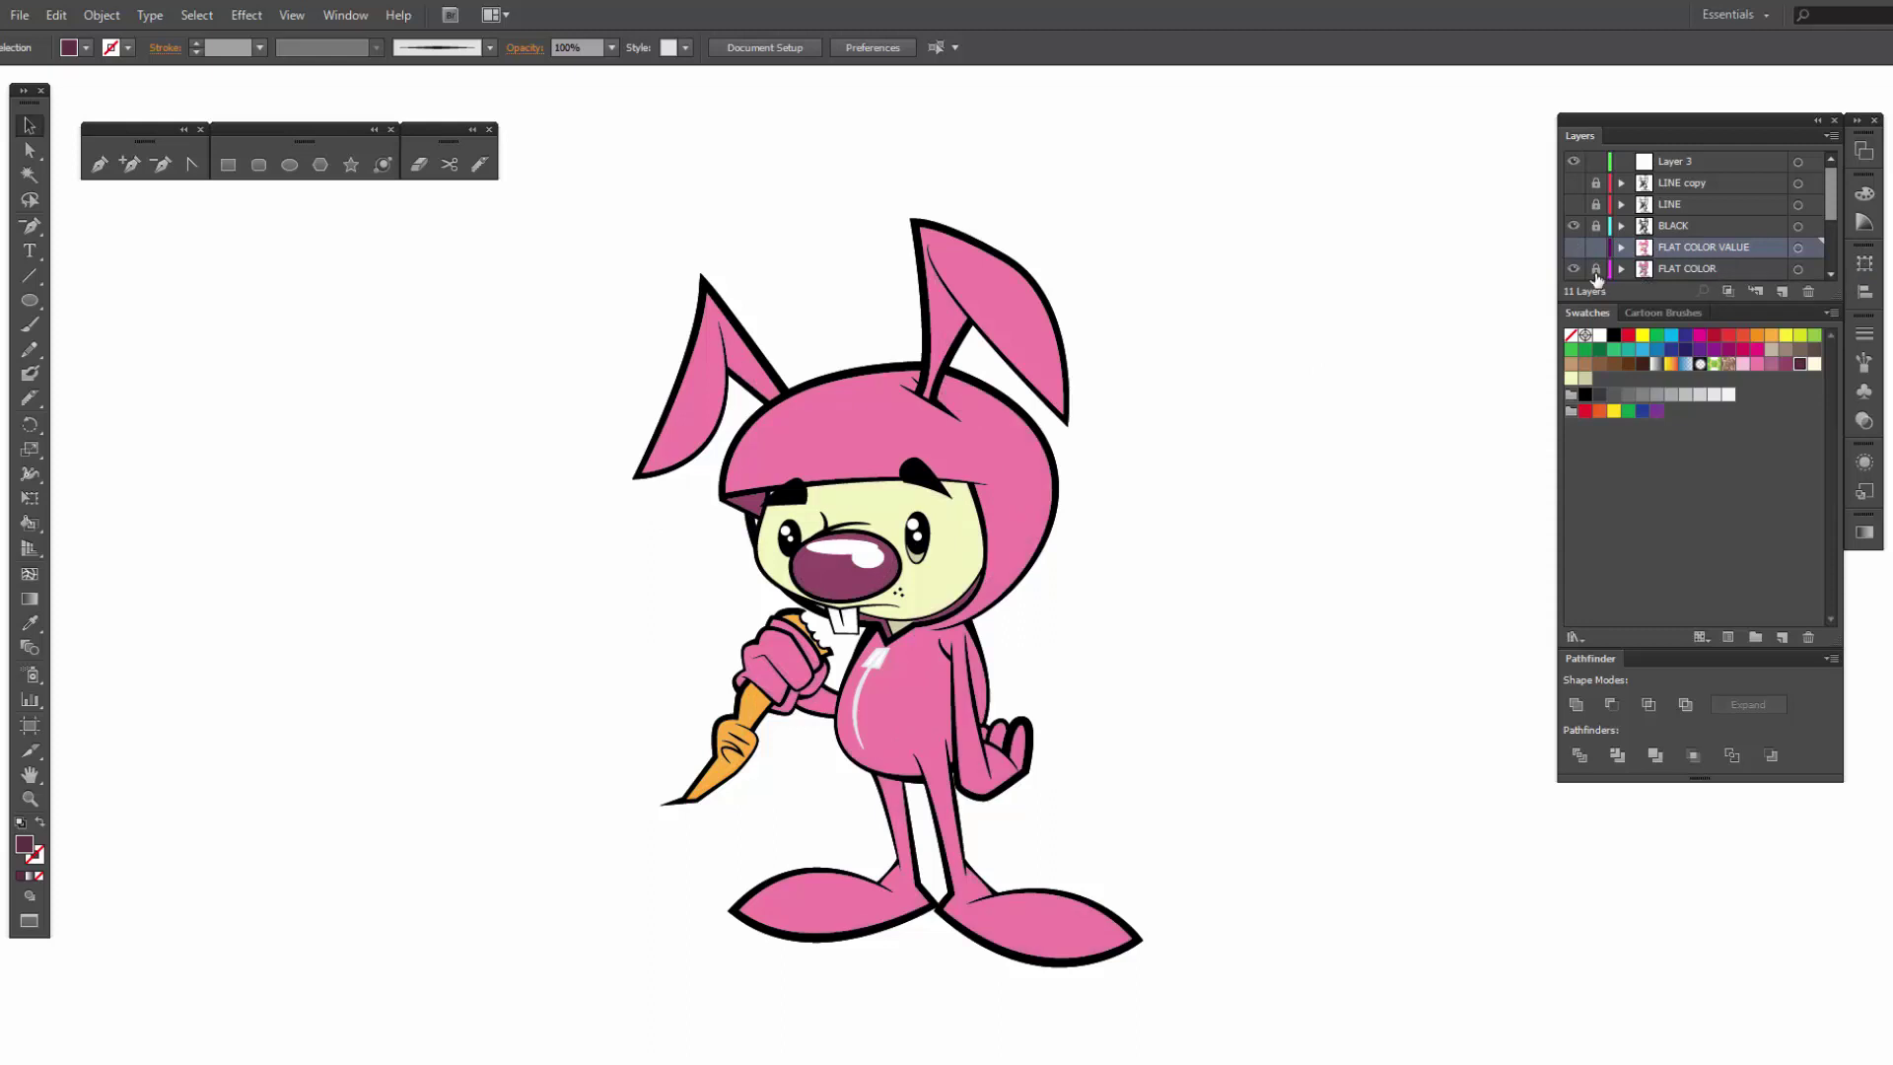
Step: Select all artwork on the FLAT COLOR layer and make it a Live Paint group
{"action": "left_click", "coordinate": [1799, 268]}
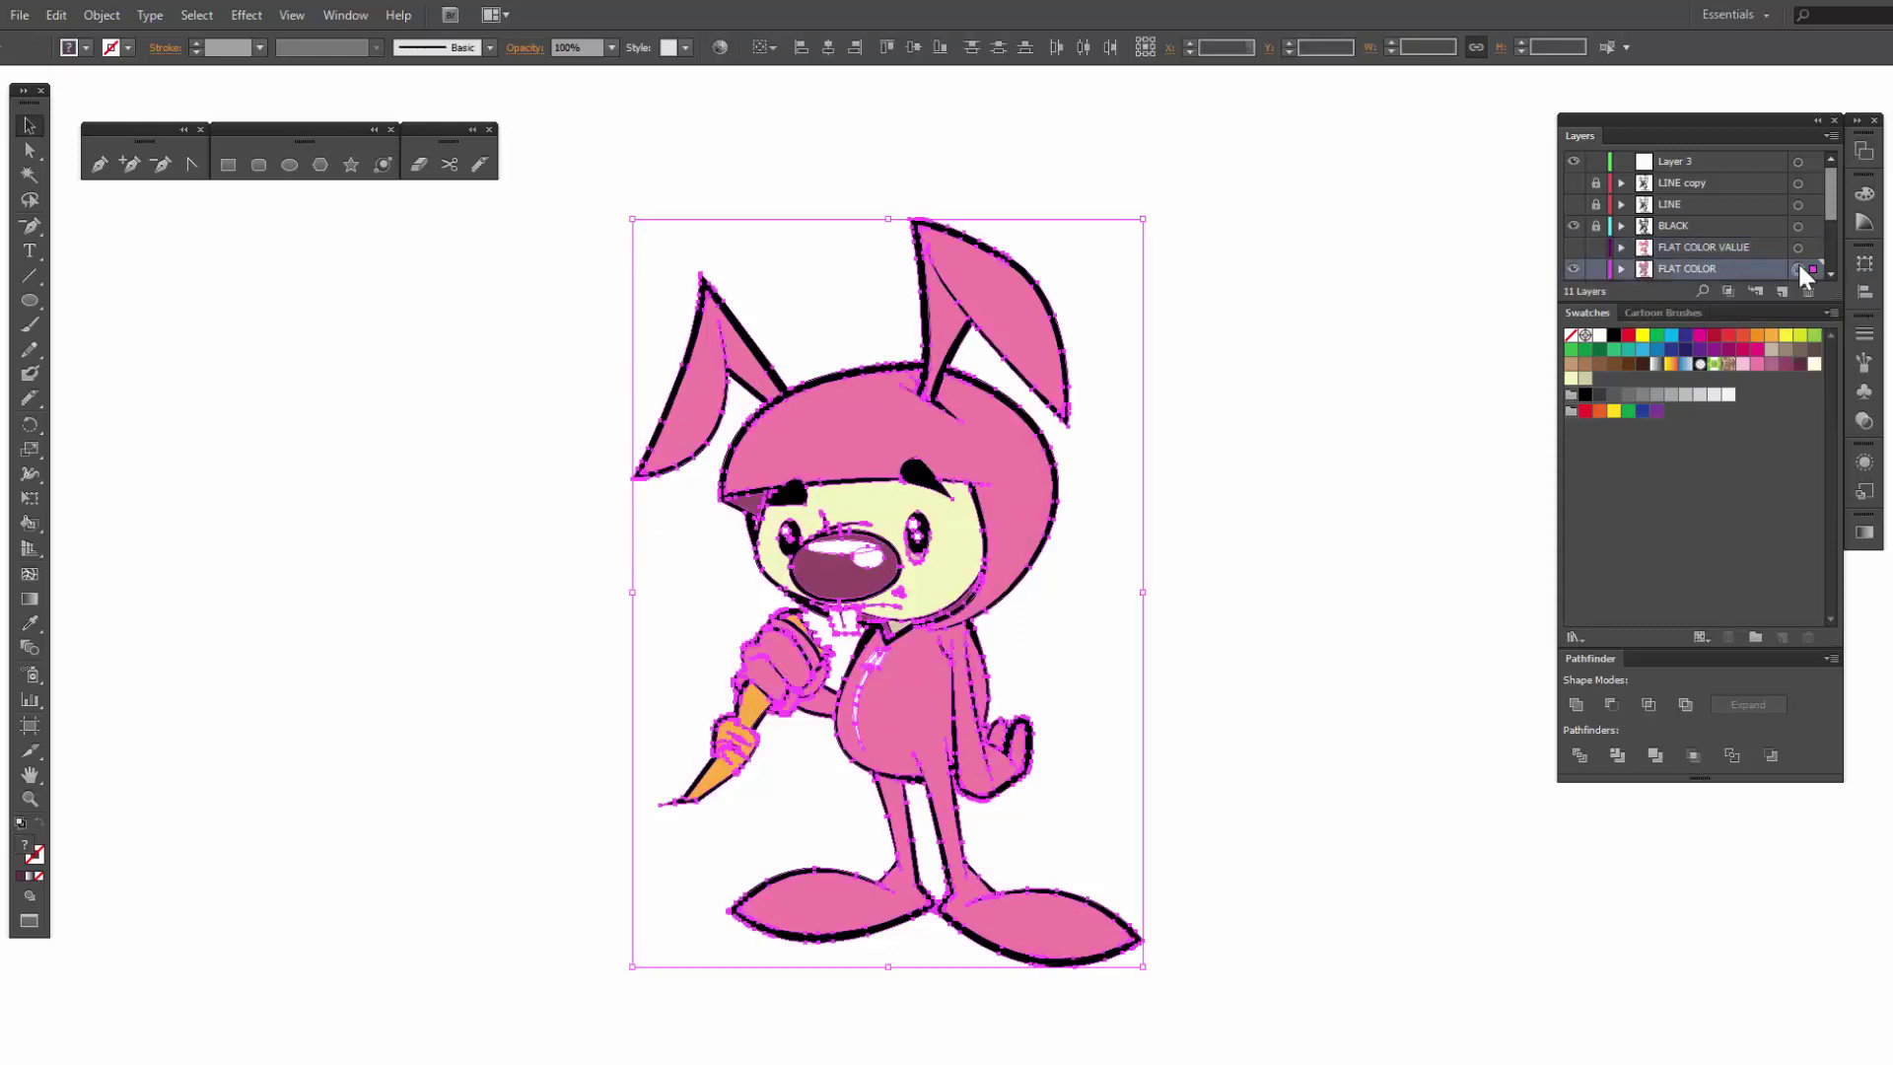
{"action": "left_click", "coordinate": [112, 19]}
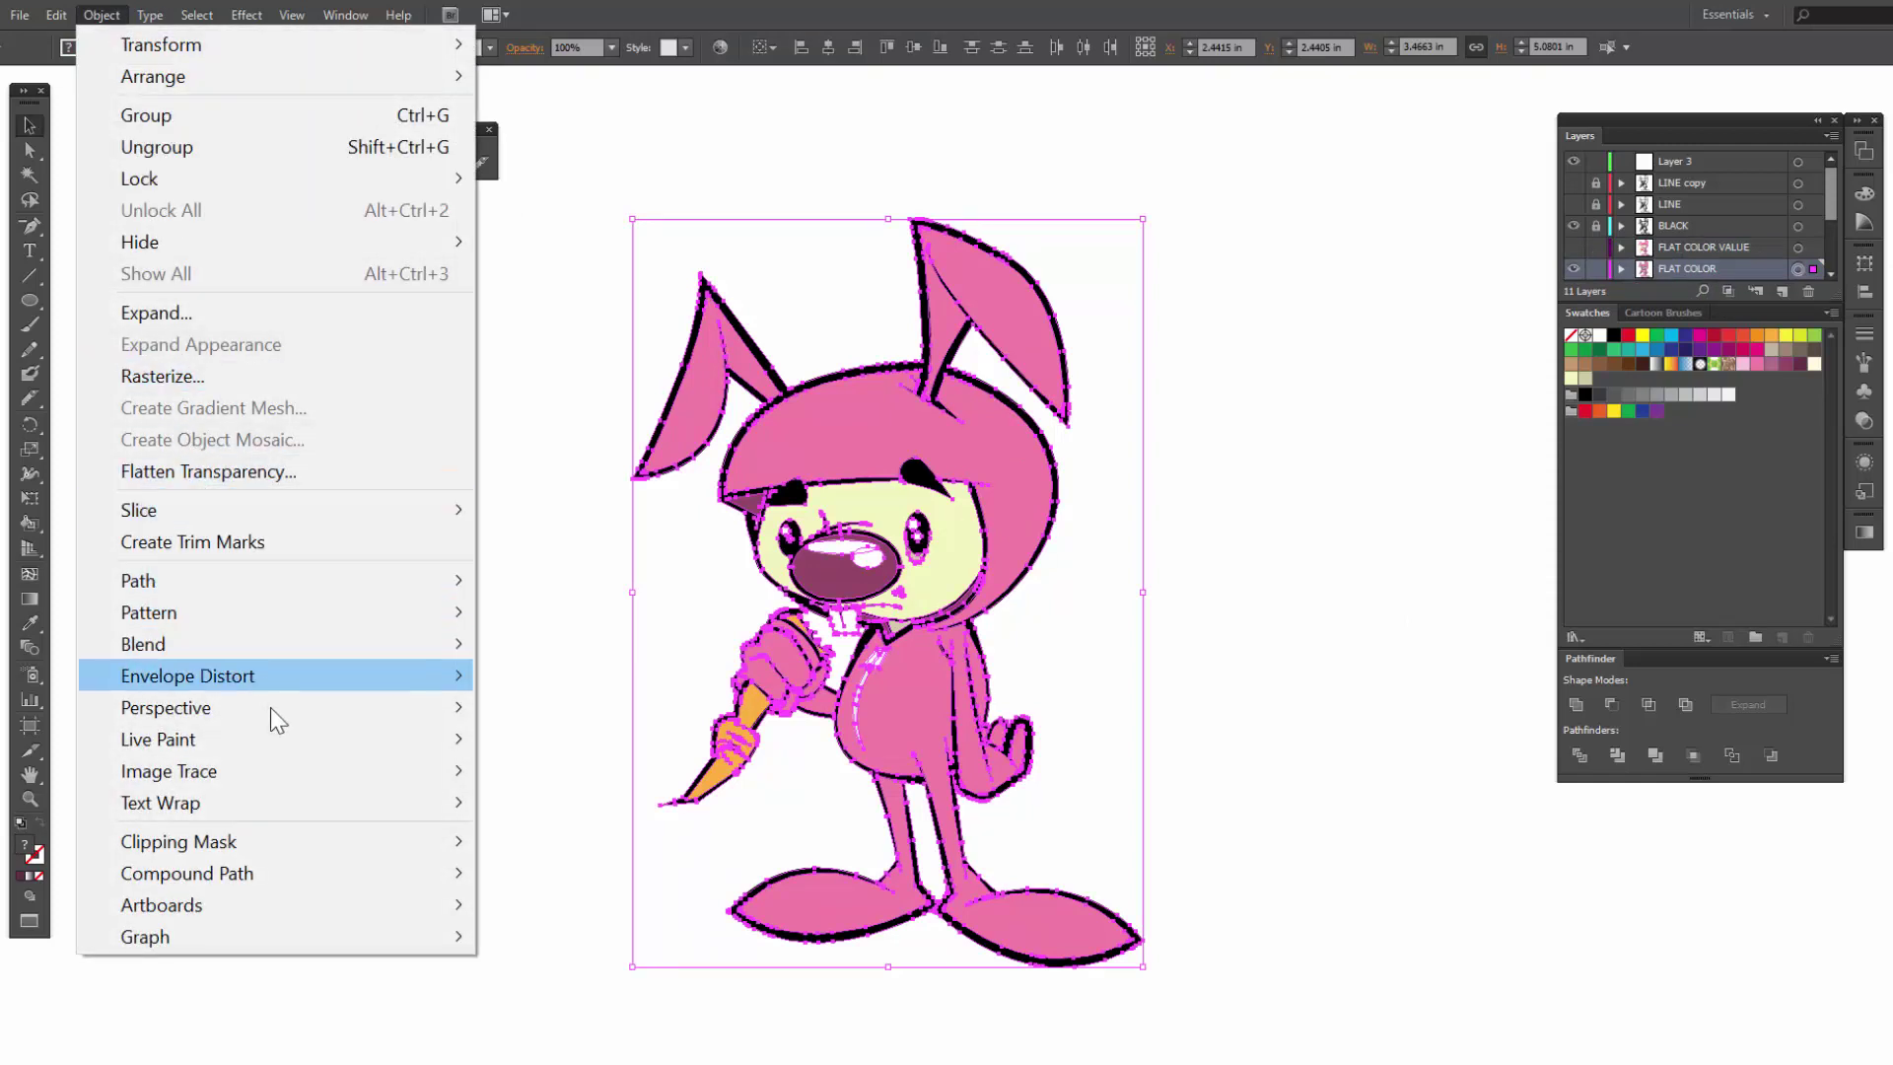
{"action": "mouse_move", "coordinate": [424, 740]}
{"action": "left_click", "coordinate": [538, 739]}
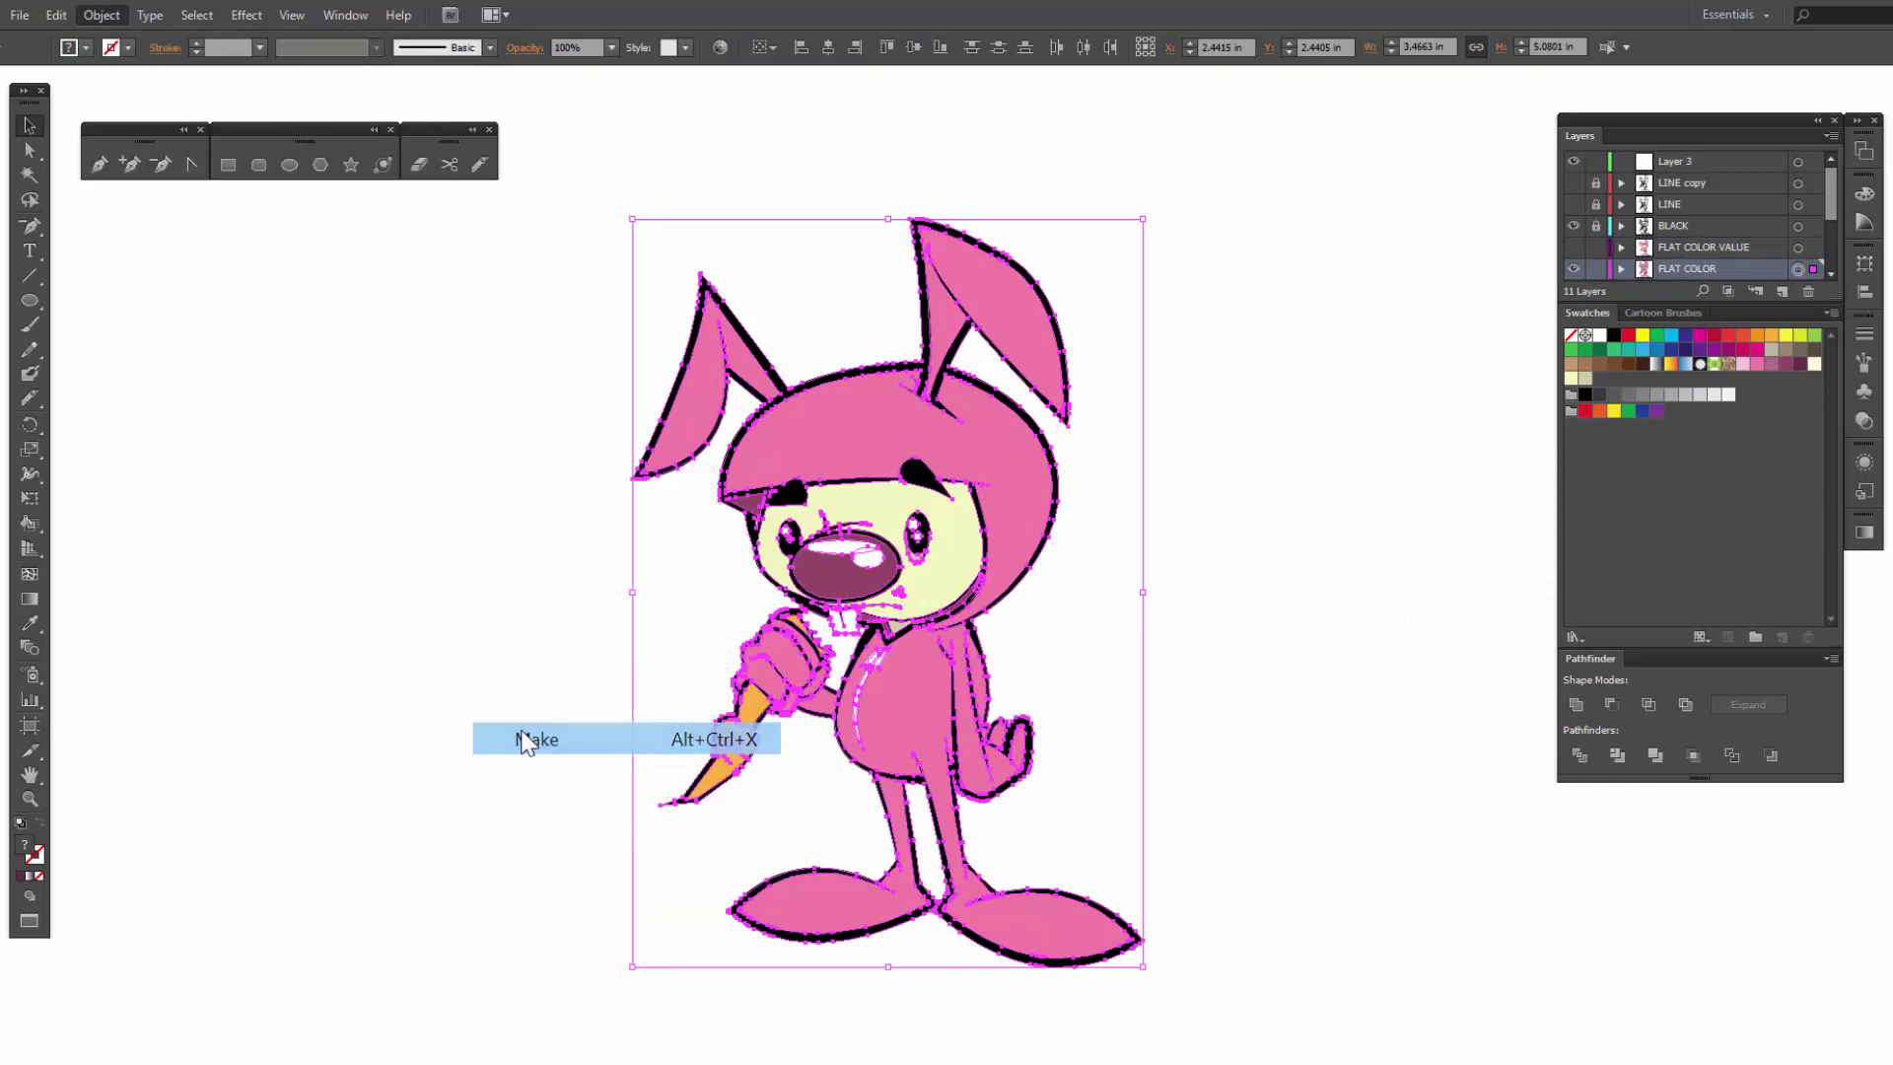
Step: Fill the small white gap between the face outline and the hood, below the brim's corner, with the mauve swatch using Live Paint Bucket
{"action": "left_click", "coordinate": [30, 798]}
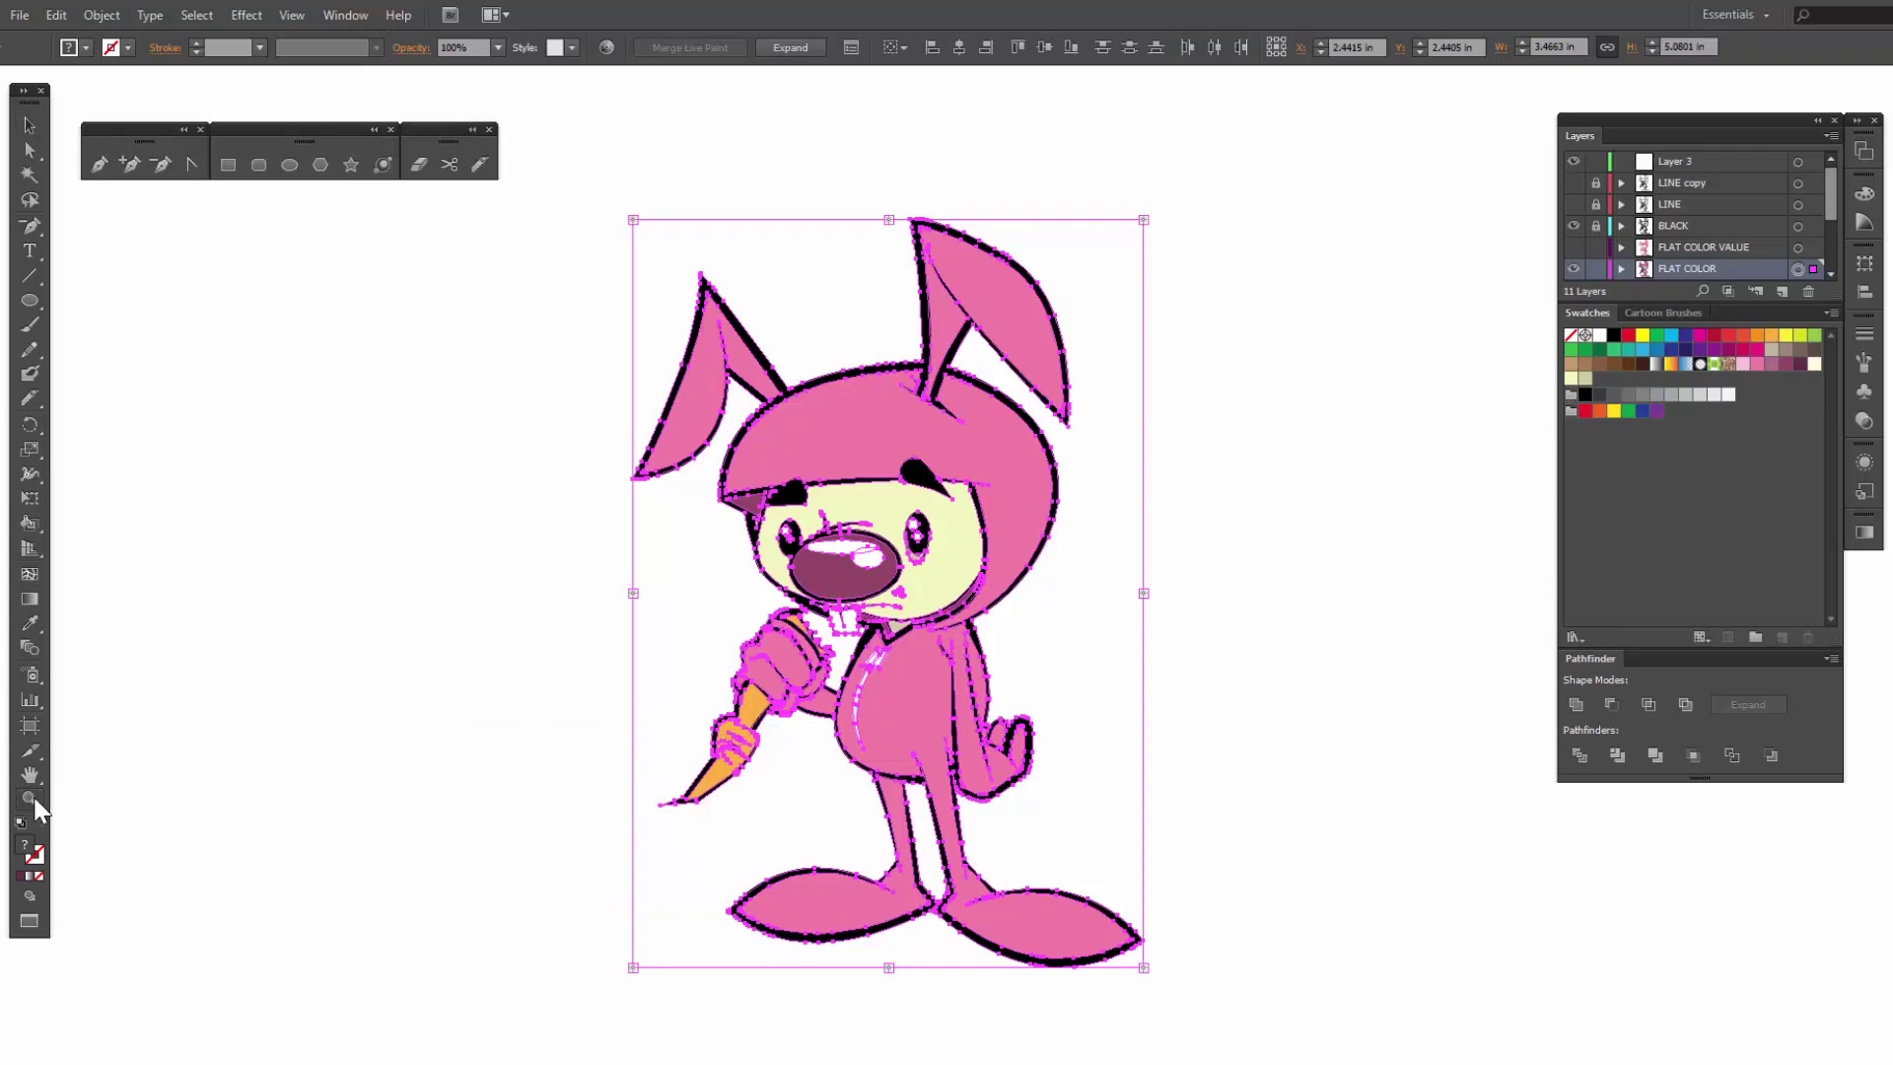
{"action": "left_click_drag", "start_coordinate": [690, 460], "coordinate": [992, 675]}
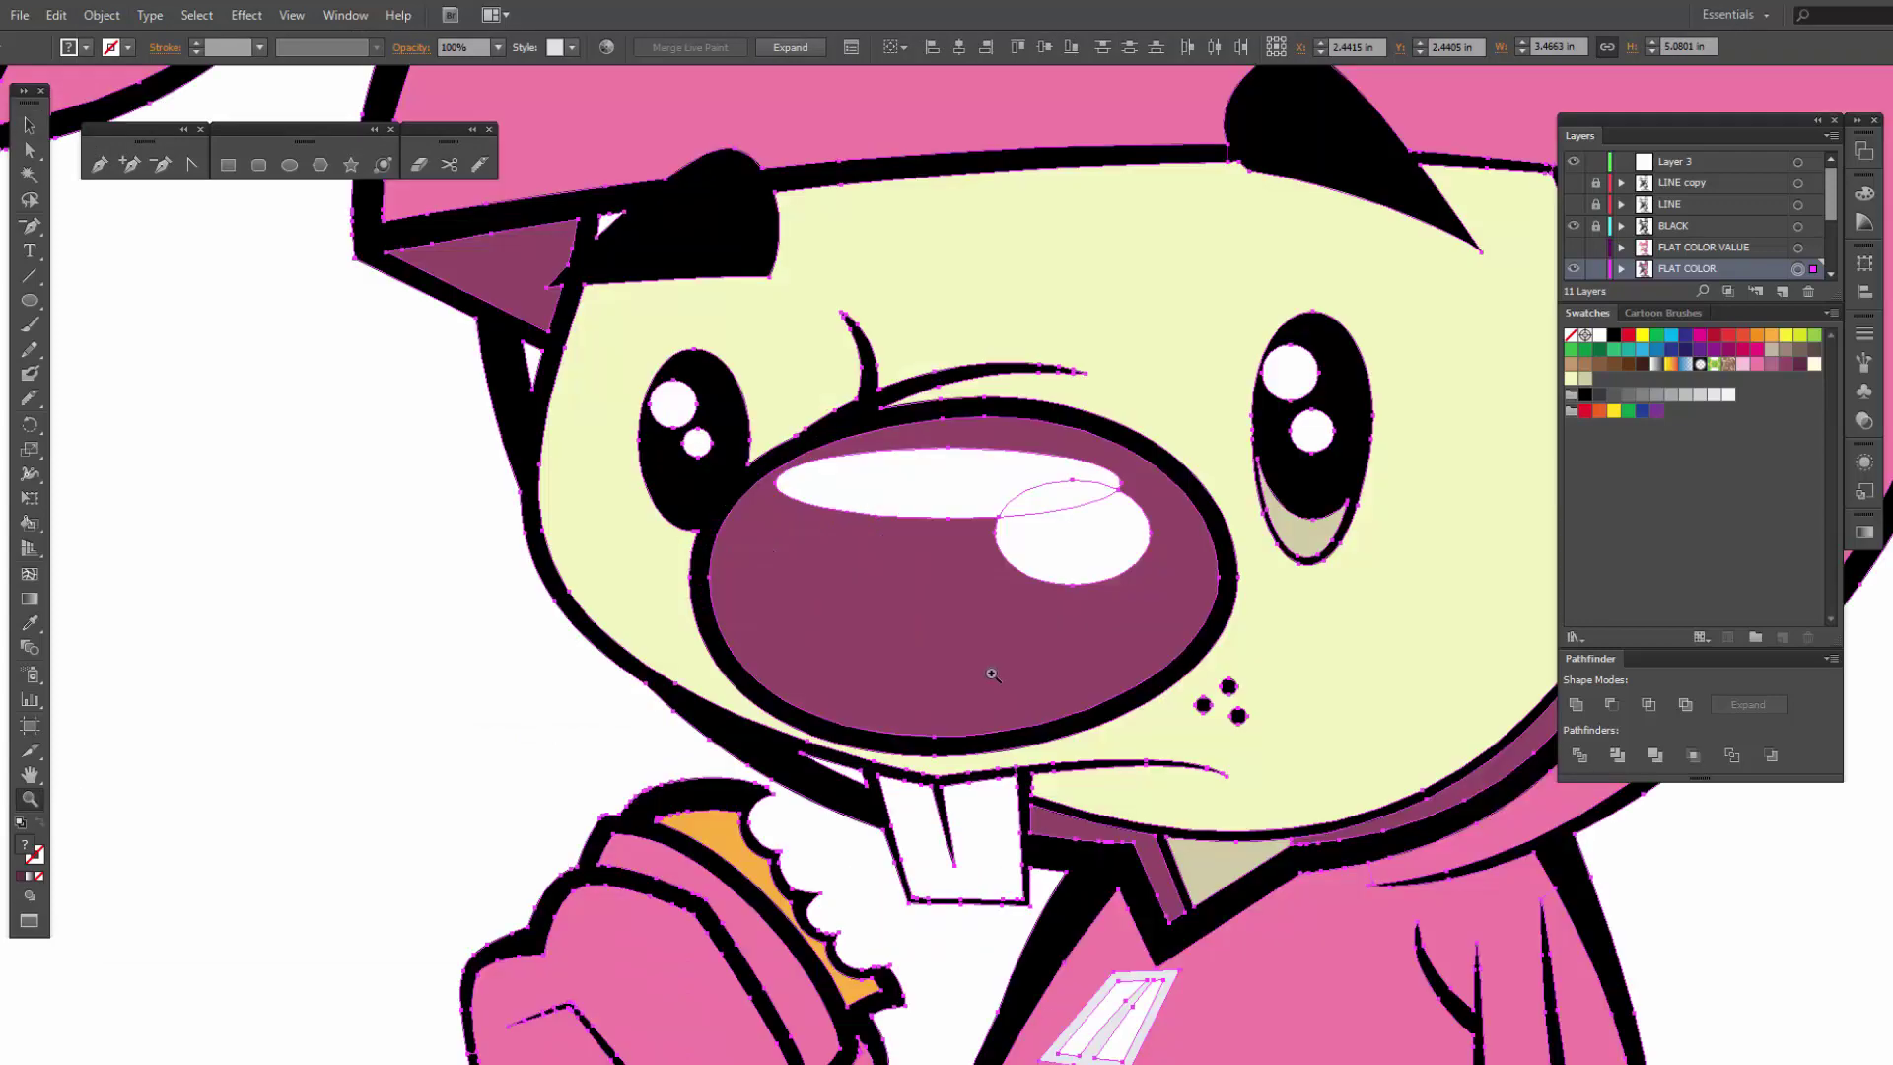
{"action": "left_click_drag", "start_coordinate": [808, 528], "coordinate": [905, 577]}
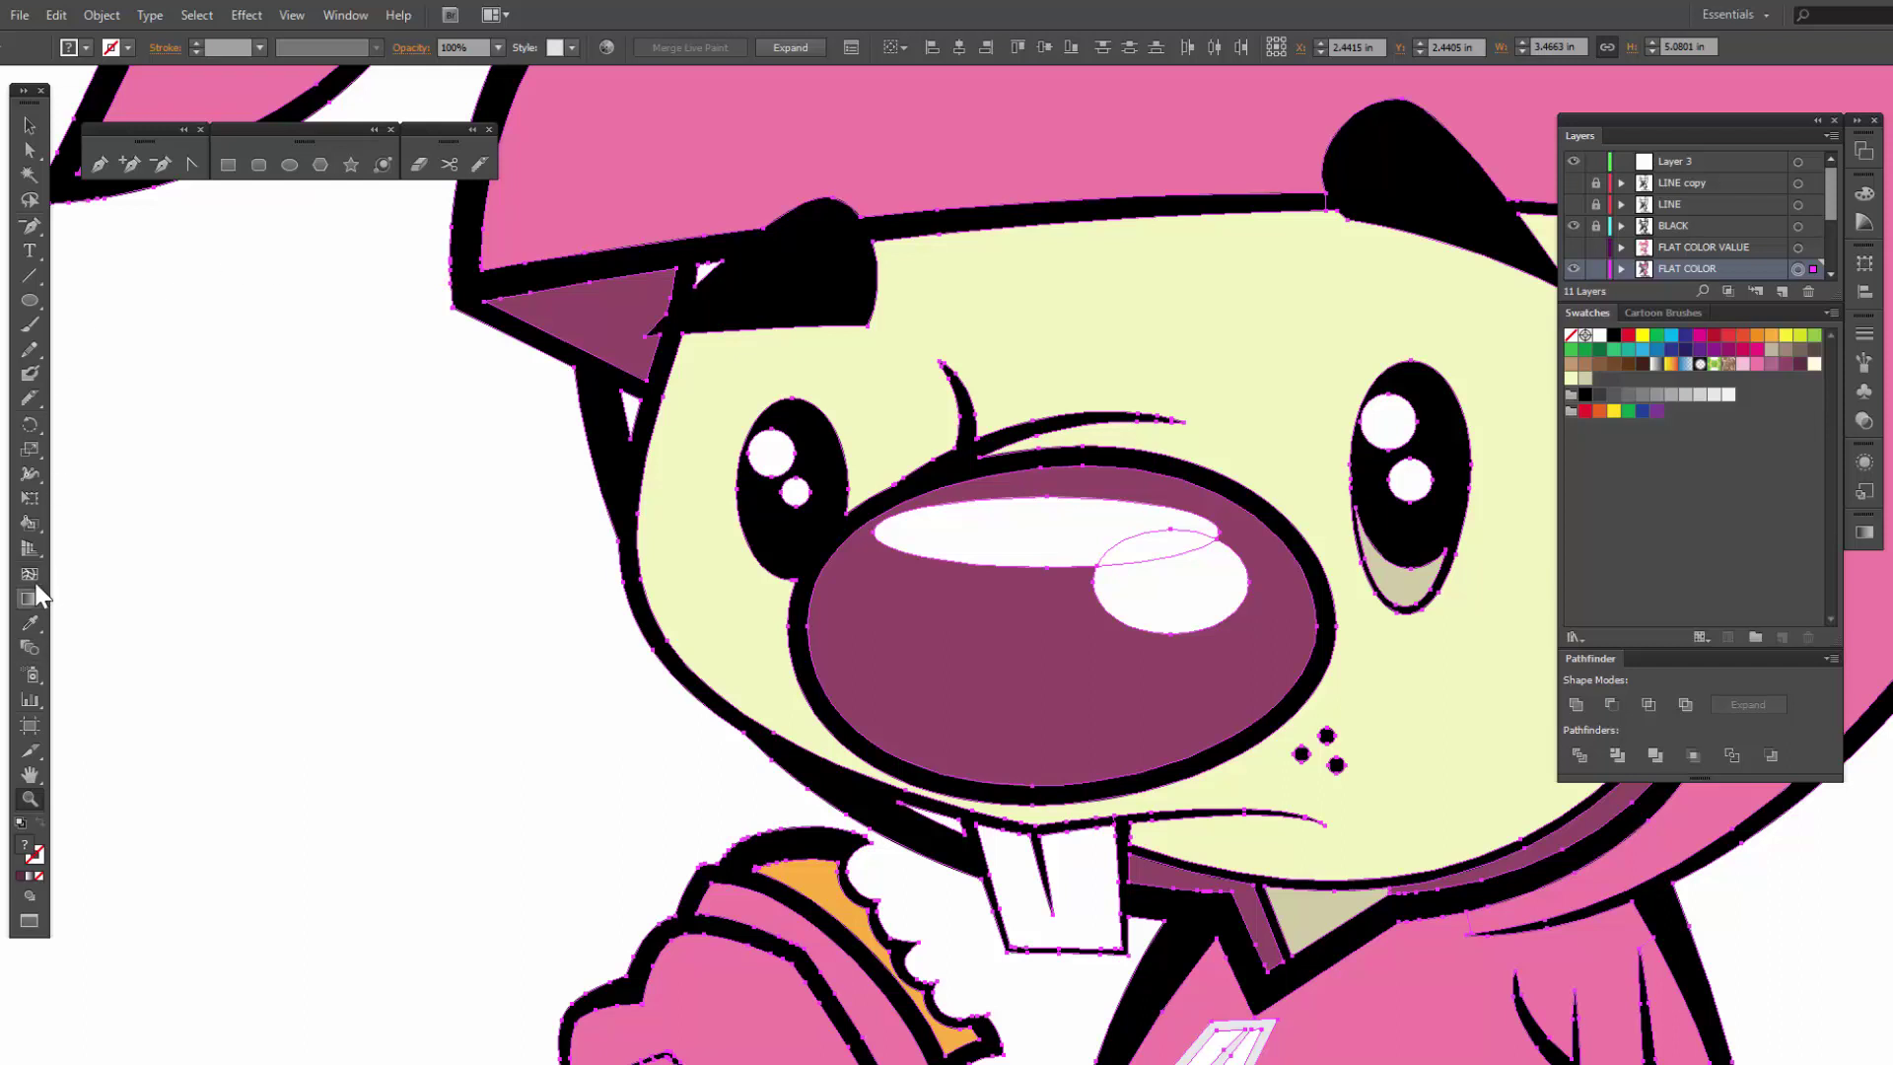
{"action": "left_click", "coordinate": [30, 523]}
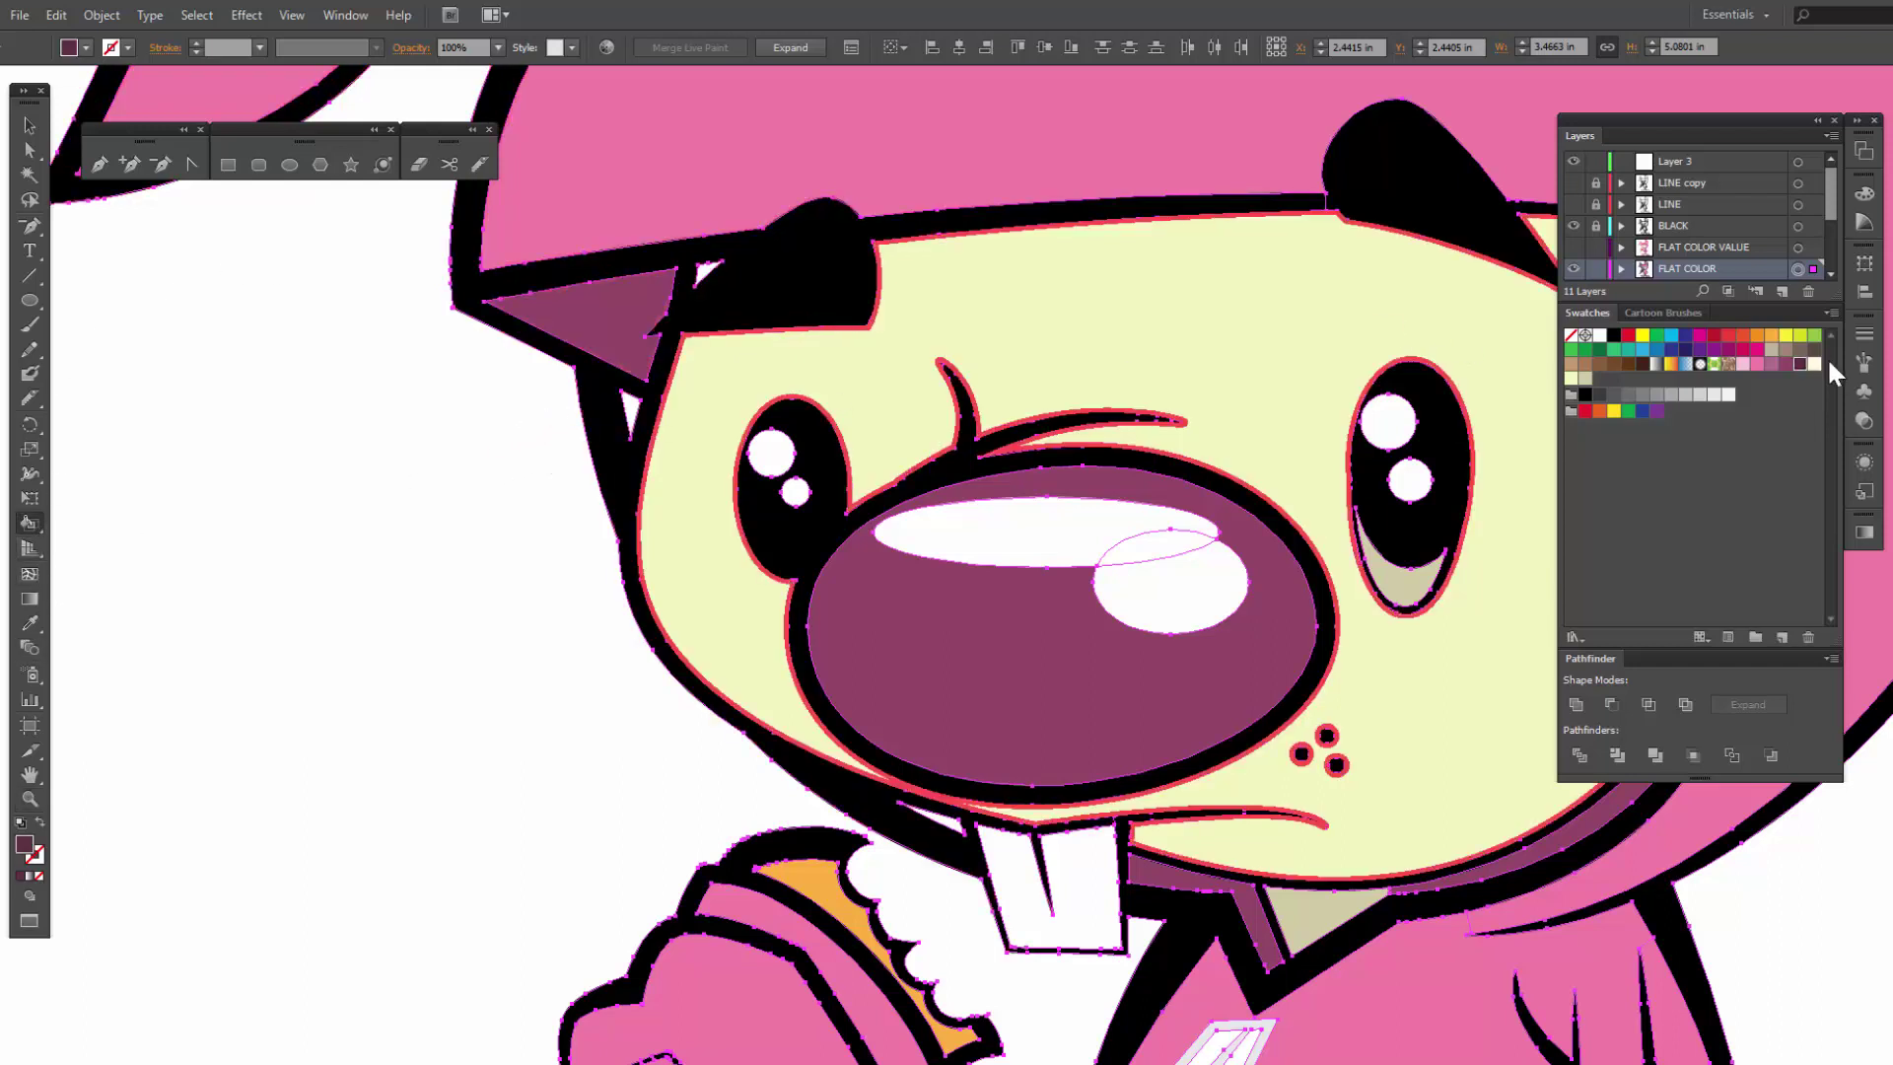
{"action": "left_click", "coordinate": [1772, 364]}
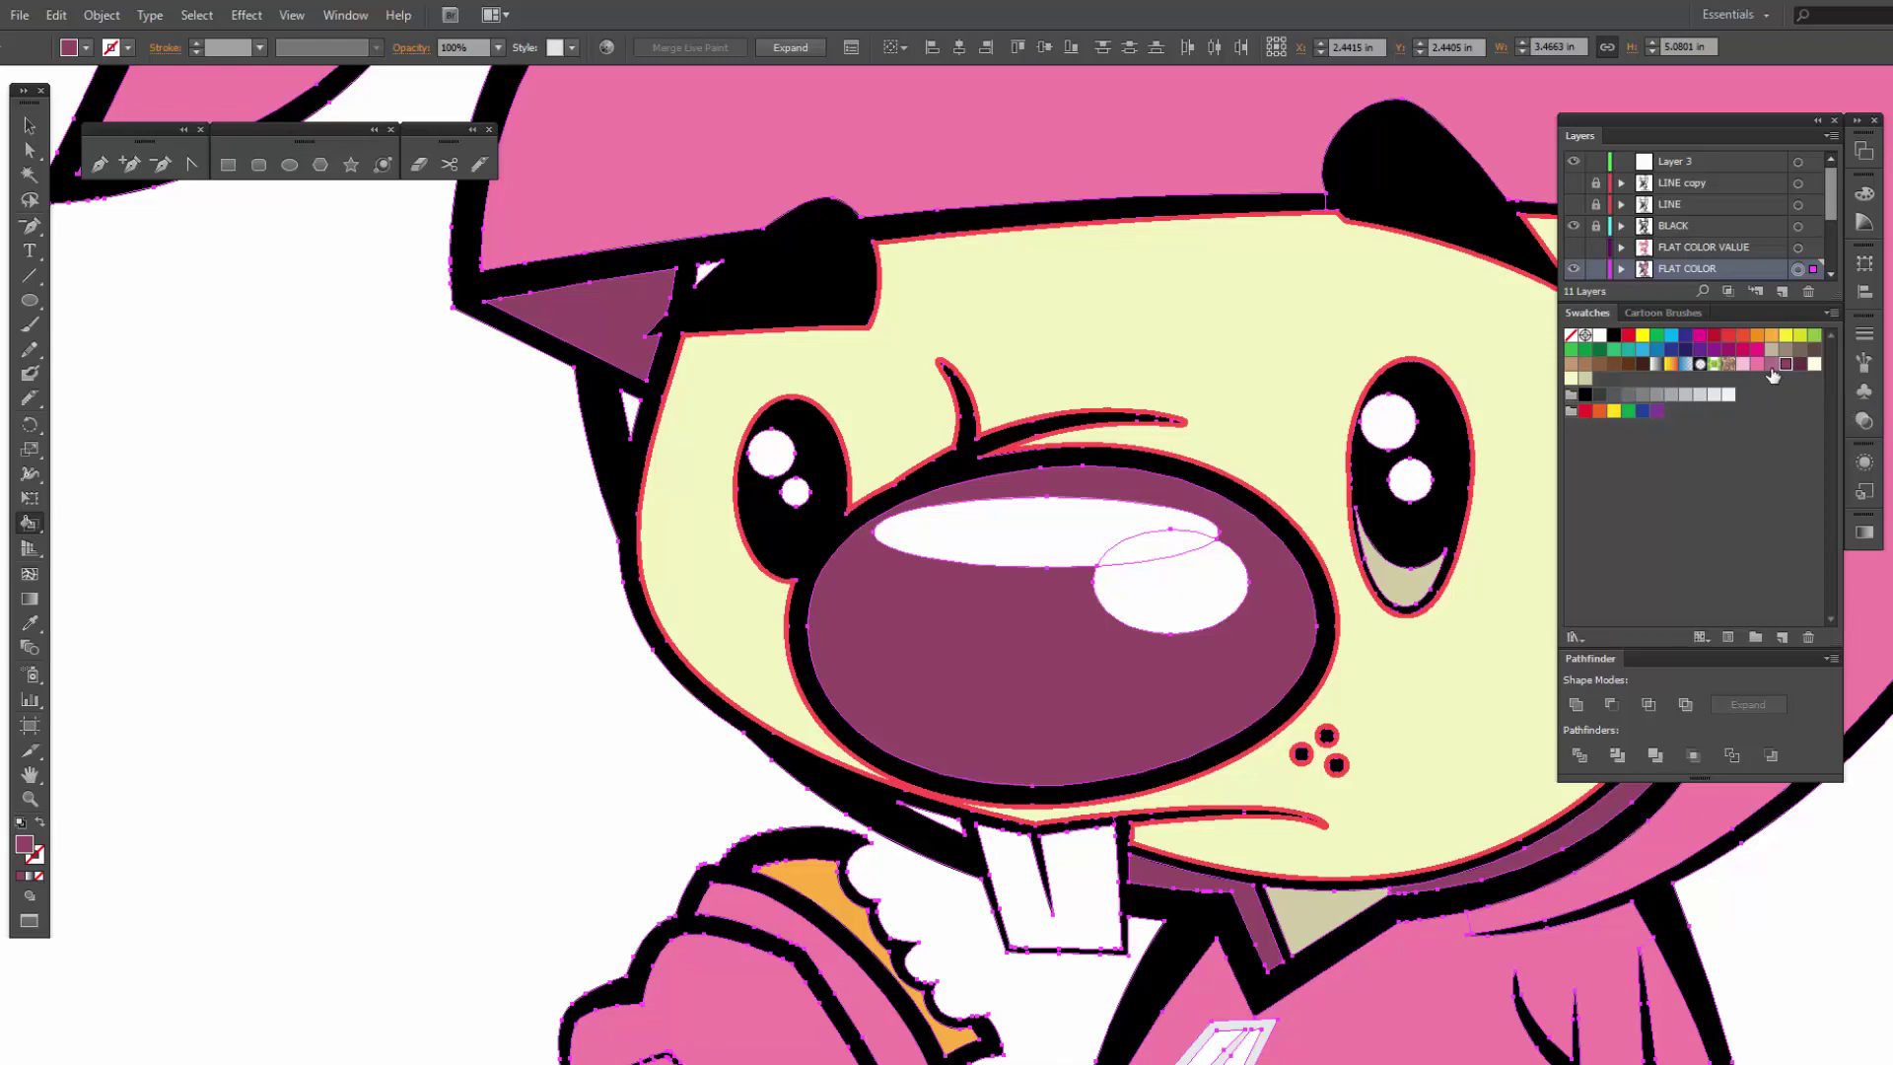
{"action": "left_click", "coordinate": [632, 413]}
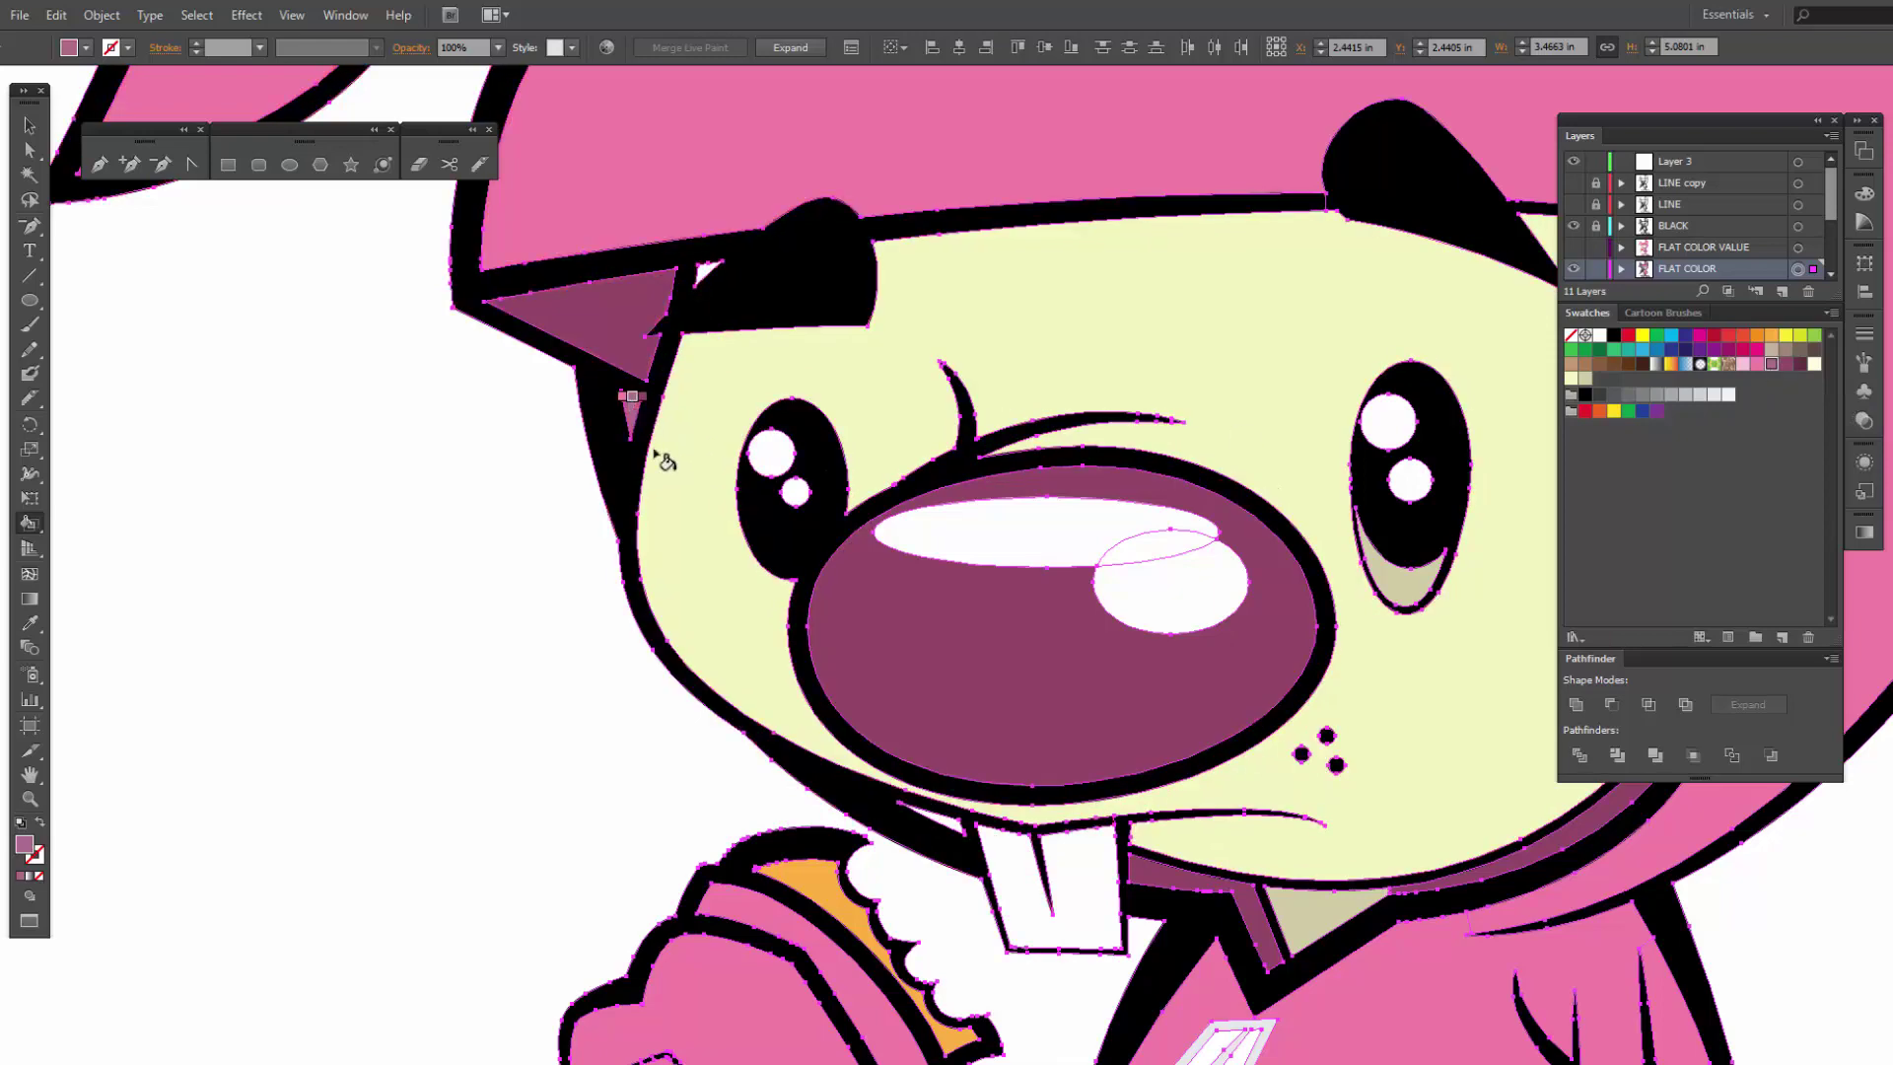
Step: Fill the gap beside the teeth with mauve and the gap between the brim and the eyebrow with the pale cream swatch
{"action": "left_click", "coordinate": [948, 827]}
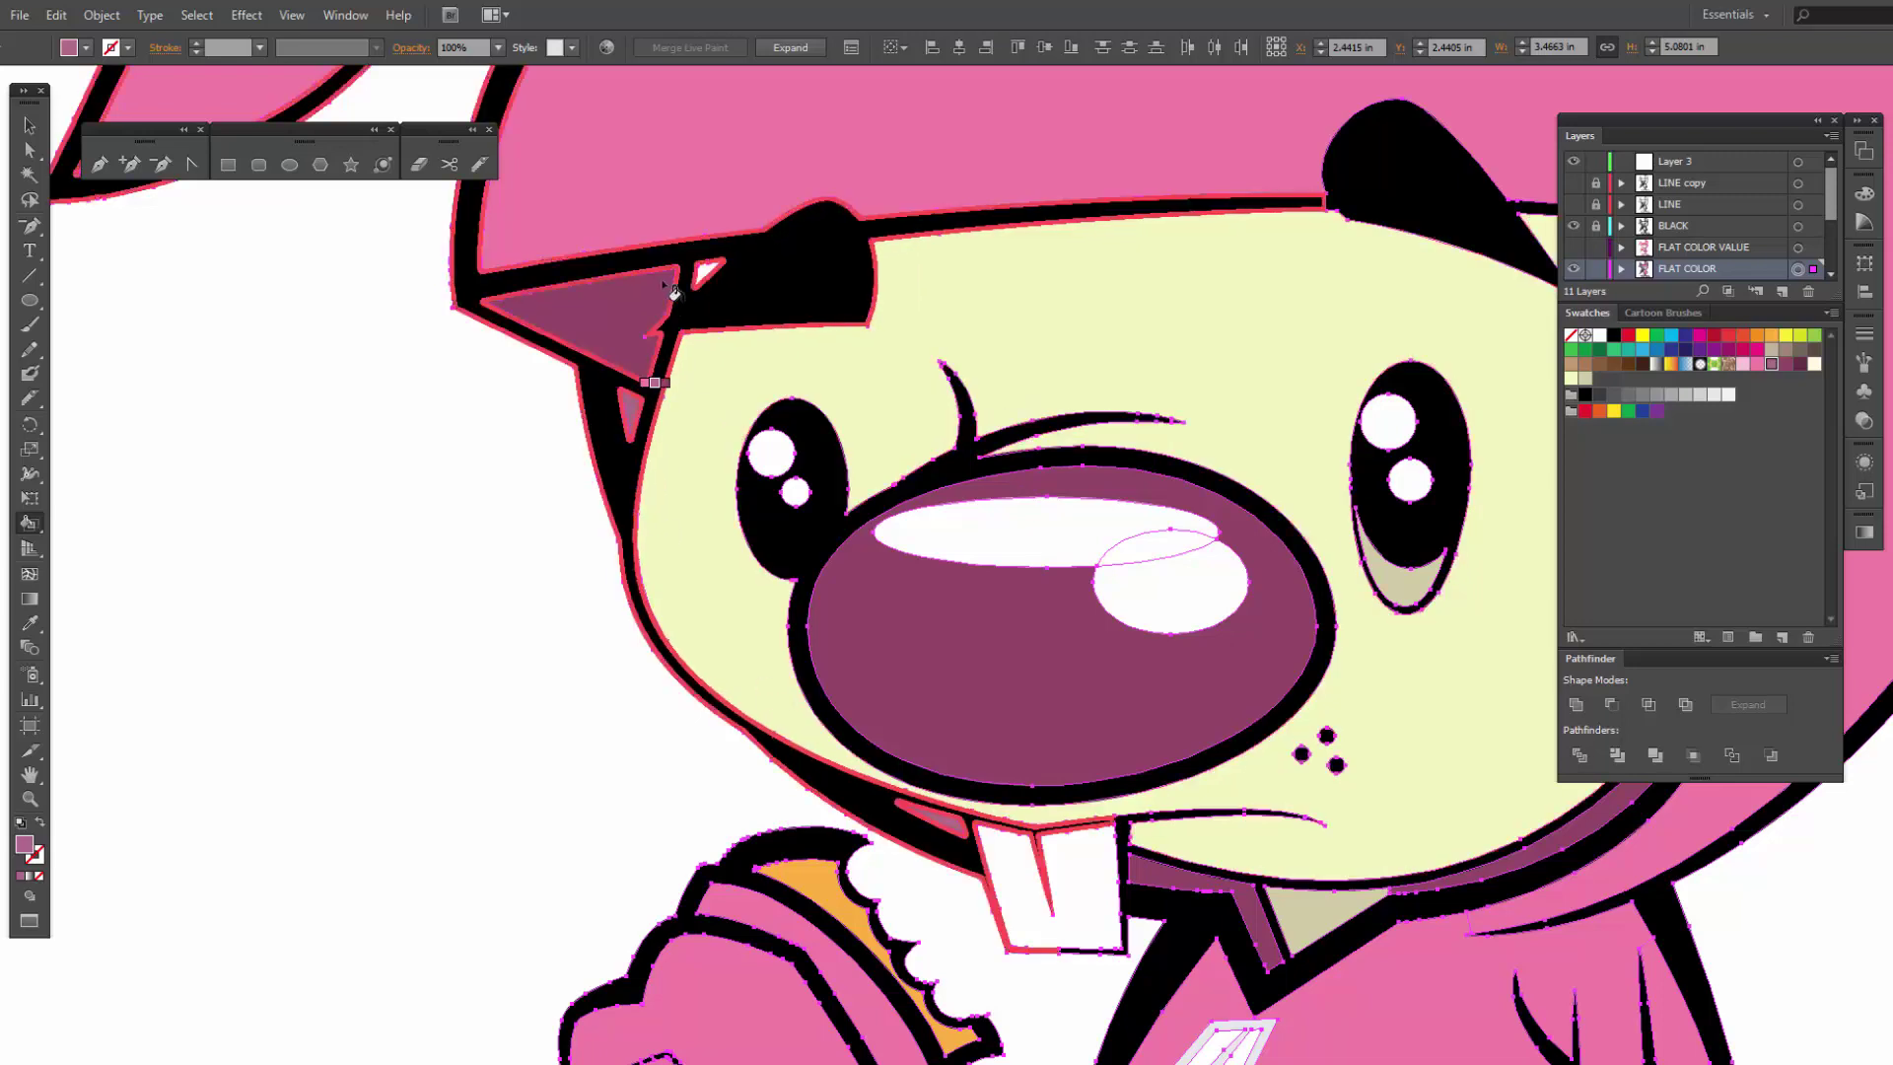
{"action": "left_click", "coordinate": [1815, 366]}
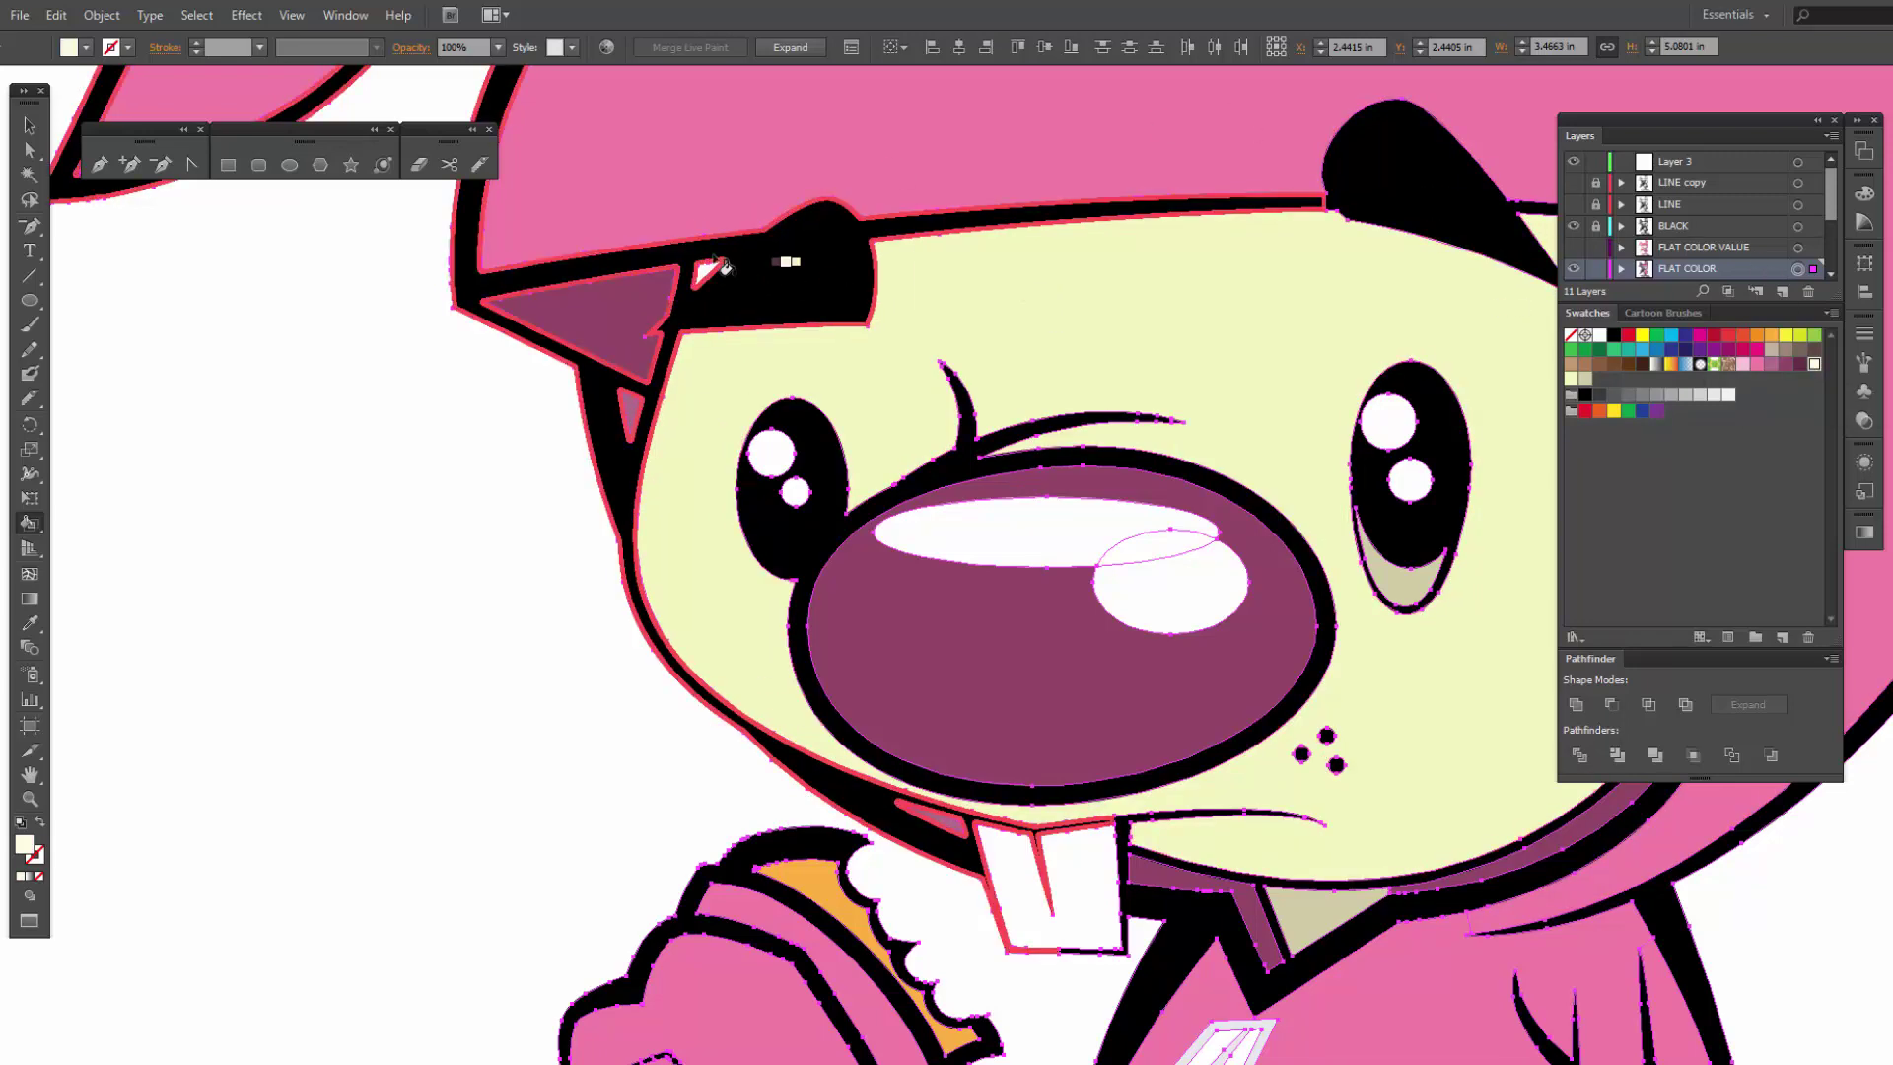
{"action": "left_click", "coordinate": [706, 277]}
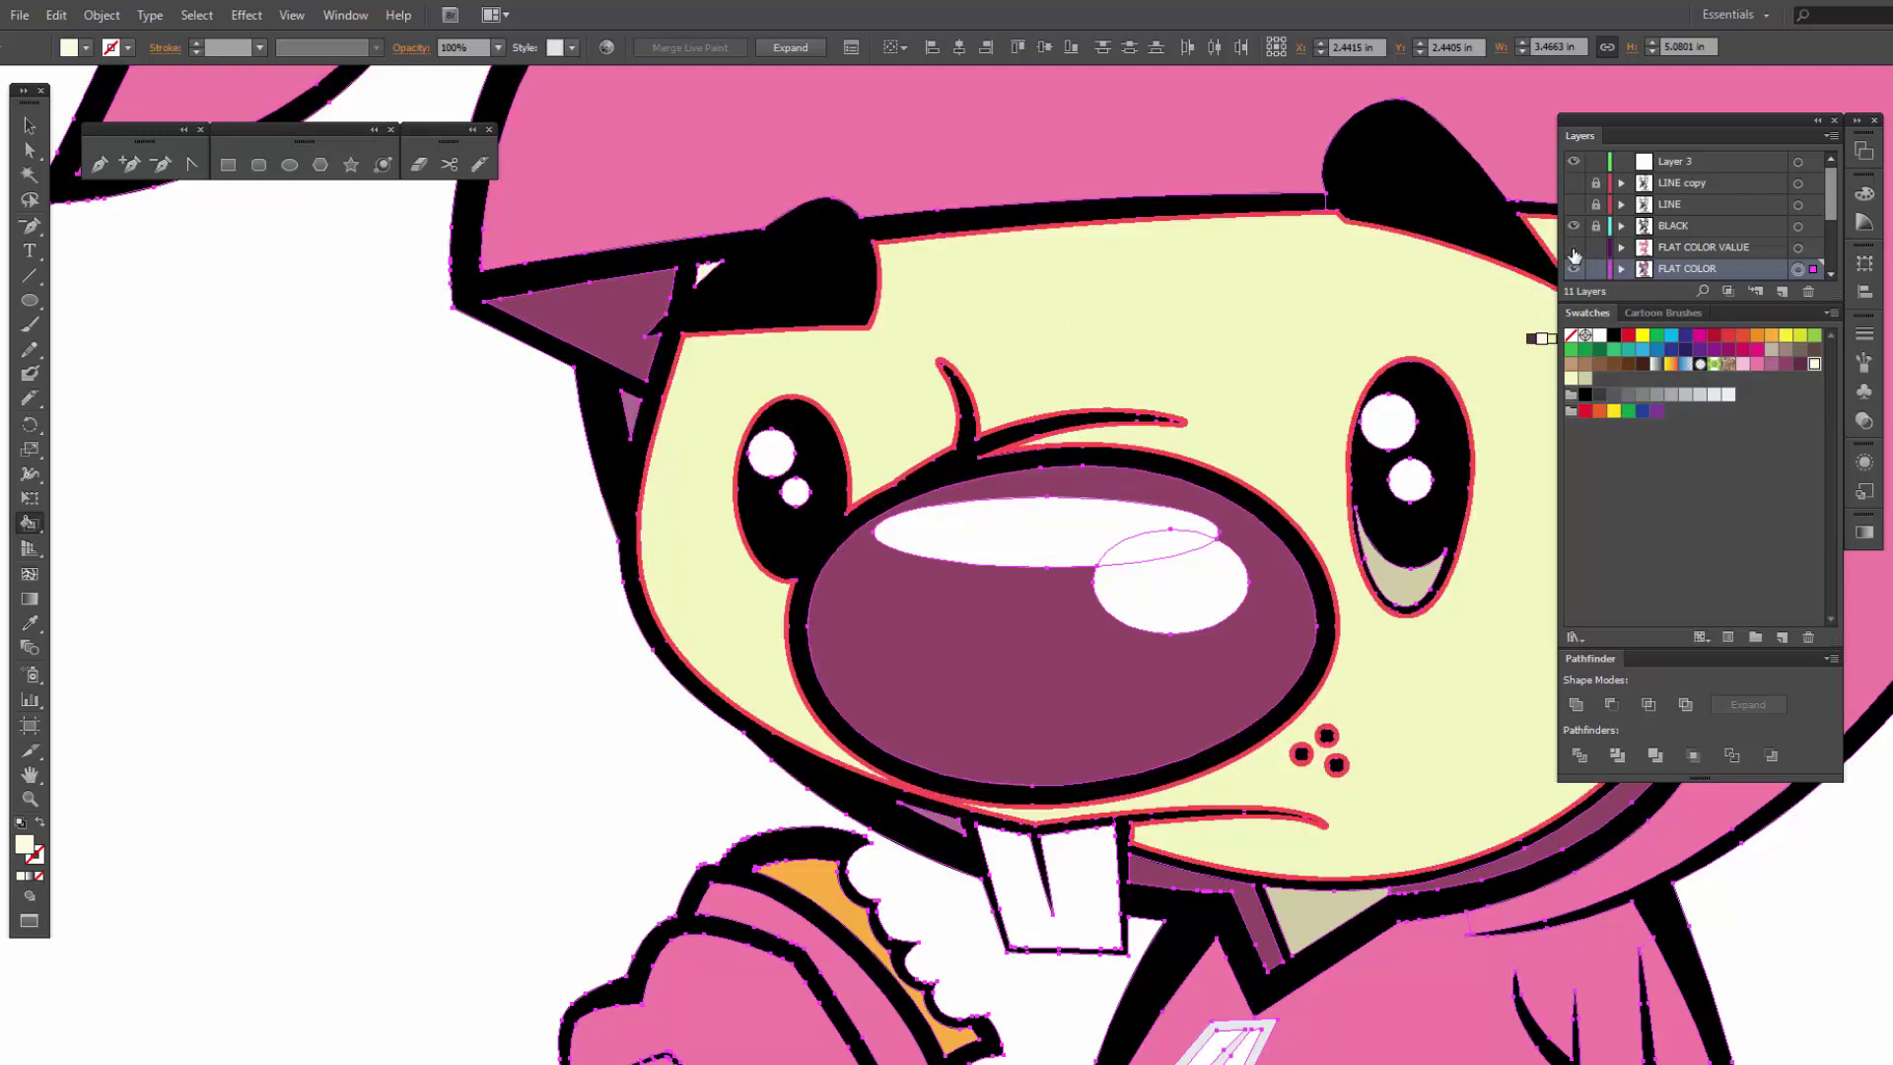
Step: Lock the FLAT COLOR layer, then show the FLAT COLOR VALUE layer and make it active
{"action": "left_click", "coordinate": [1597, 269]}
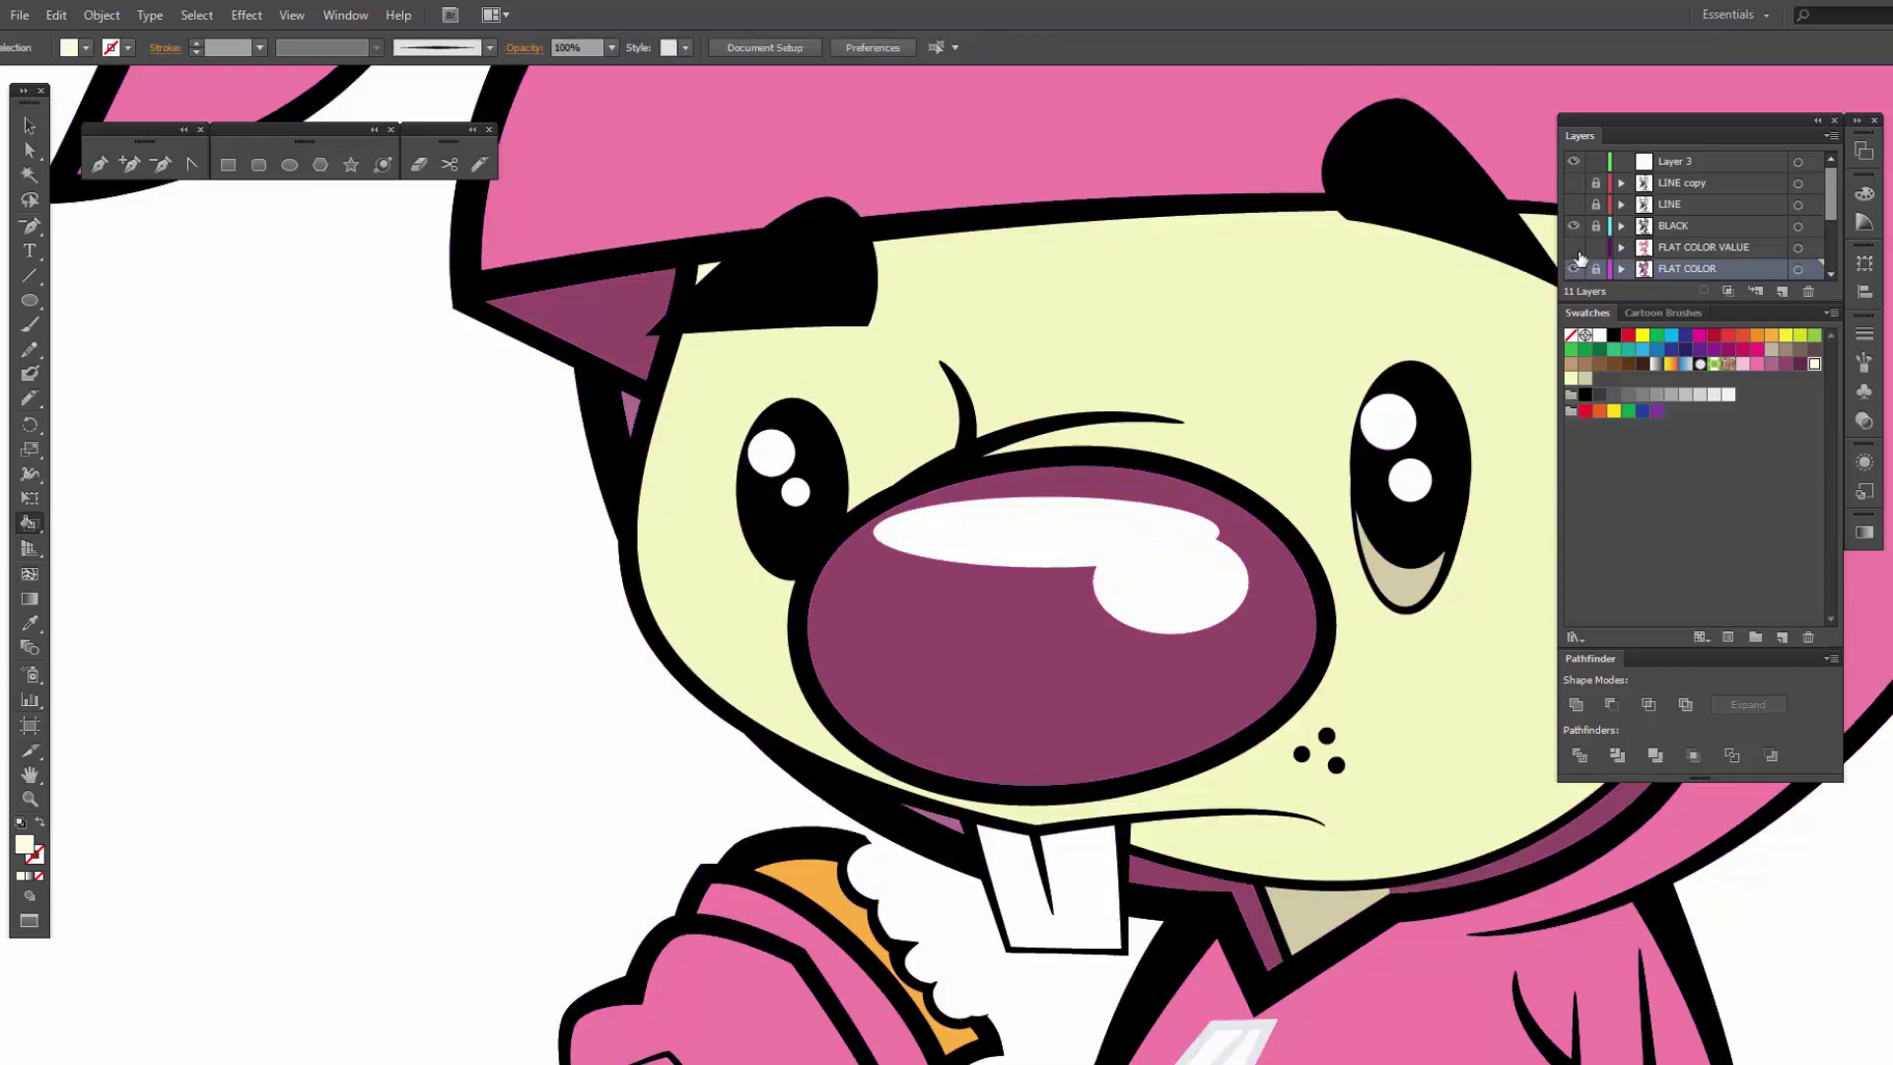
{"action": "left_click", "coordinate": [1573, 248]}
{"action": "left_click", "coordinate": [1669, 248]}
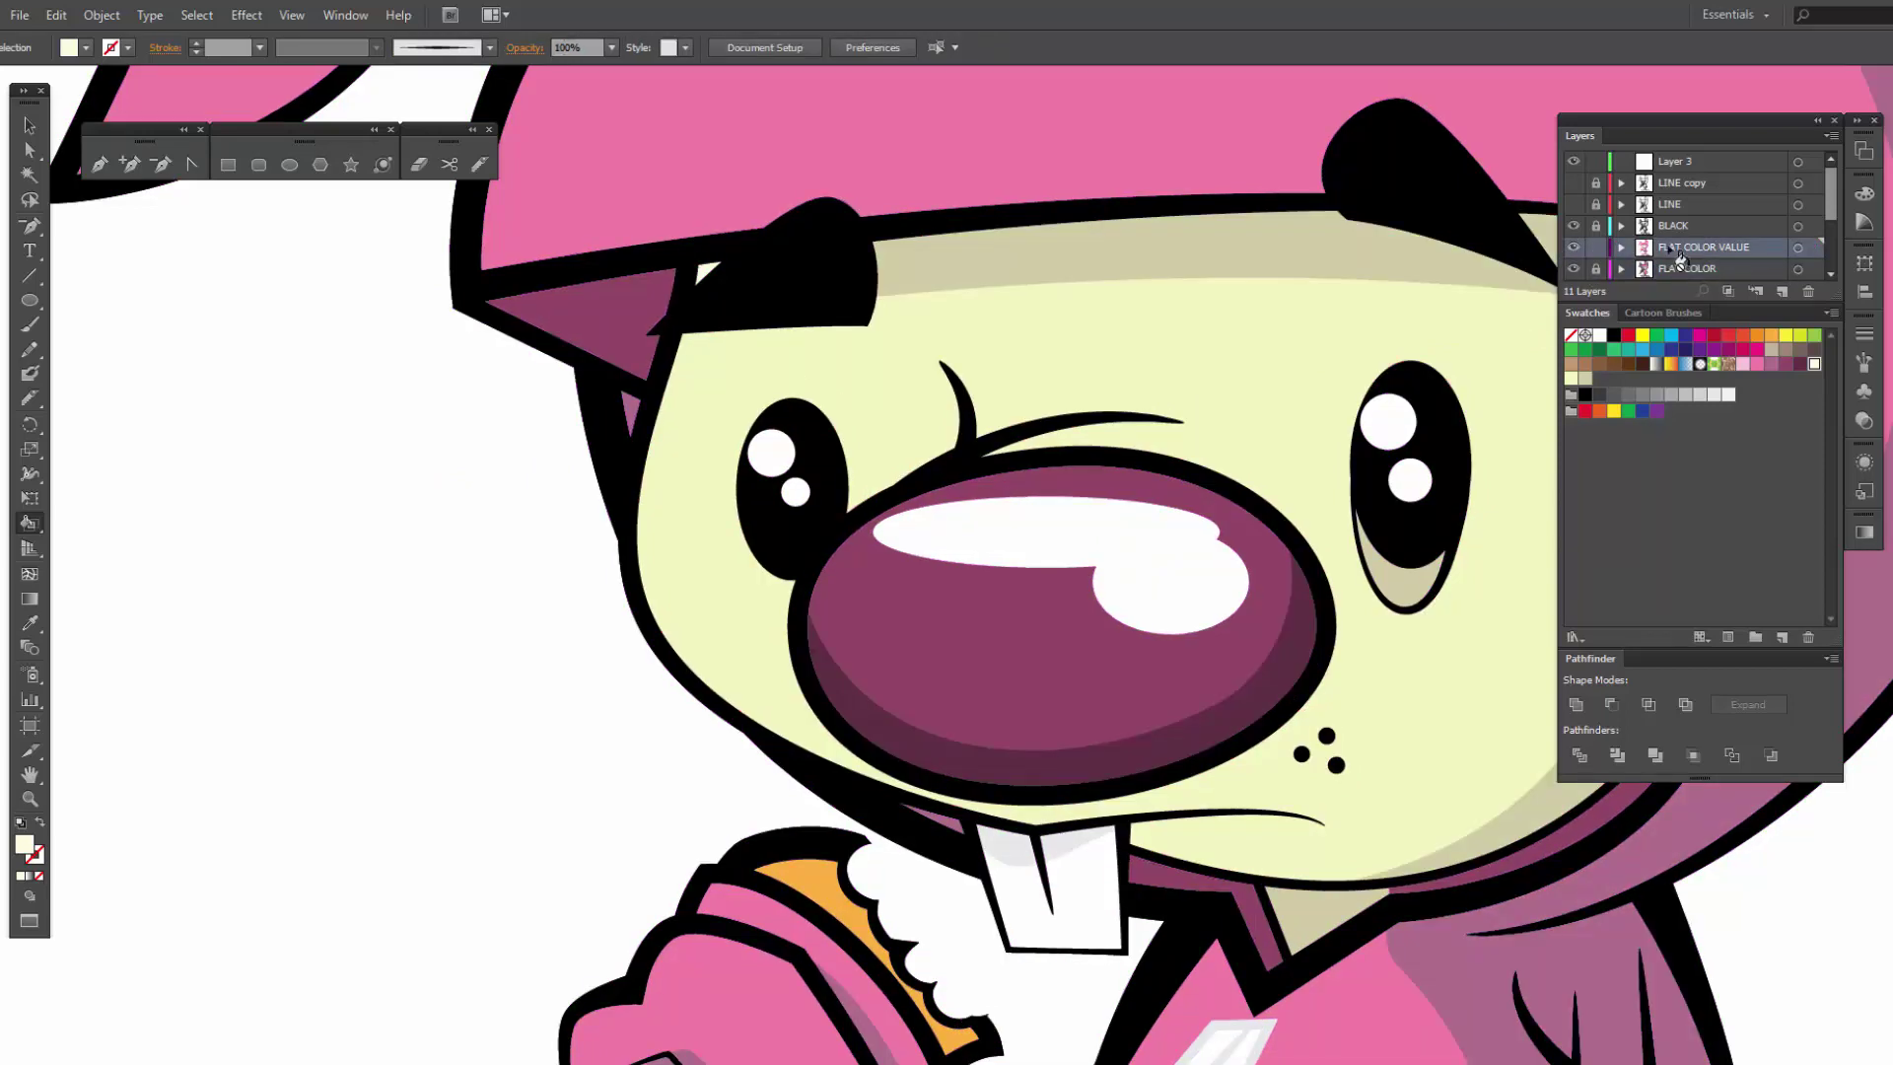
{"action": "key", "text": "ctrl+minus"}
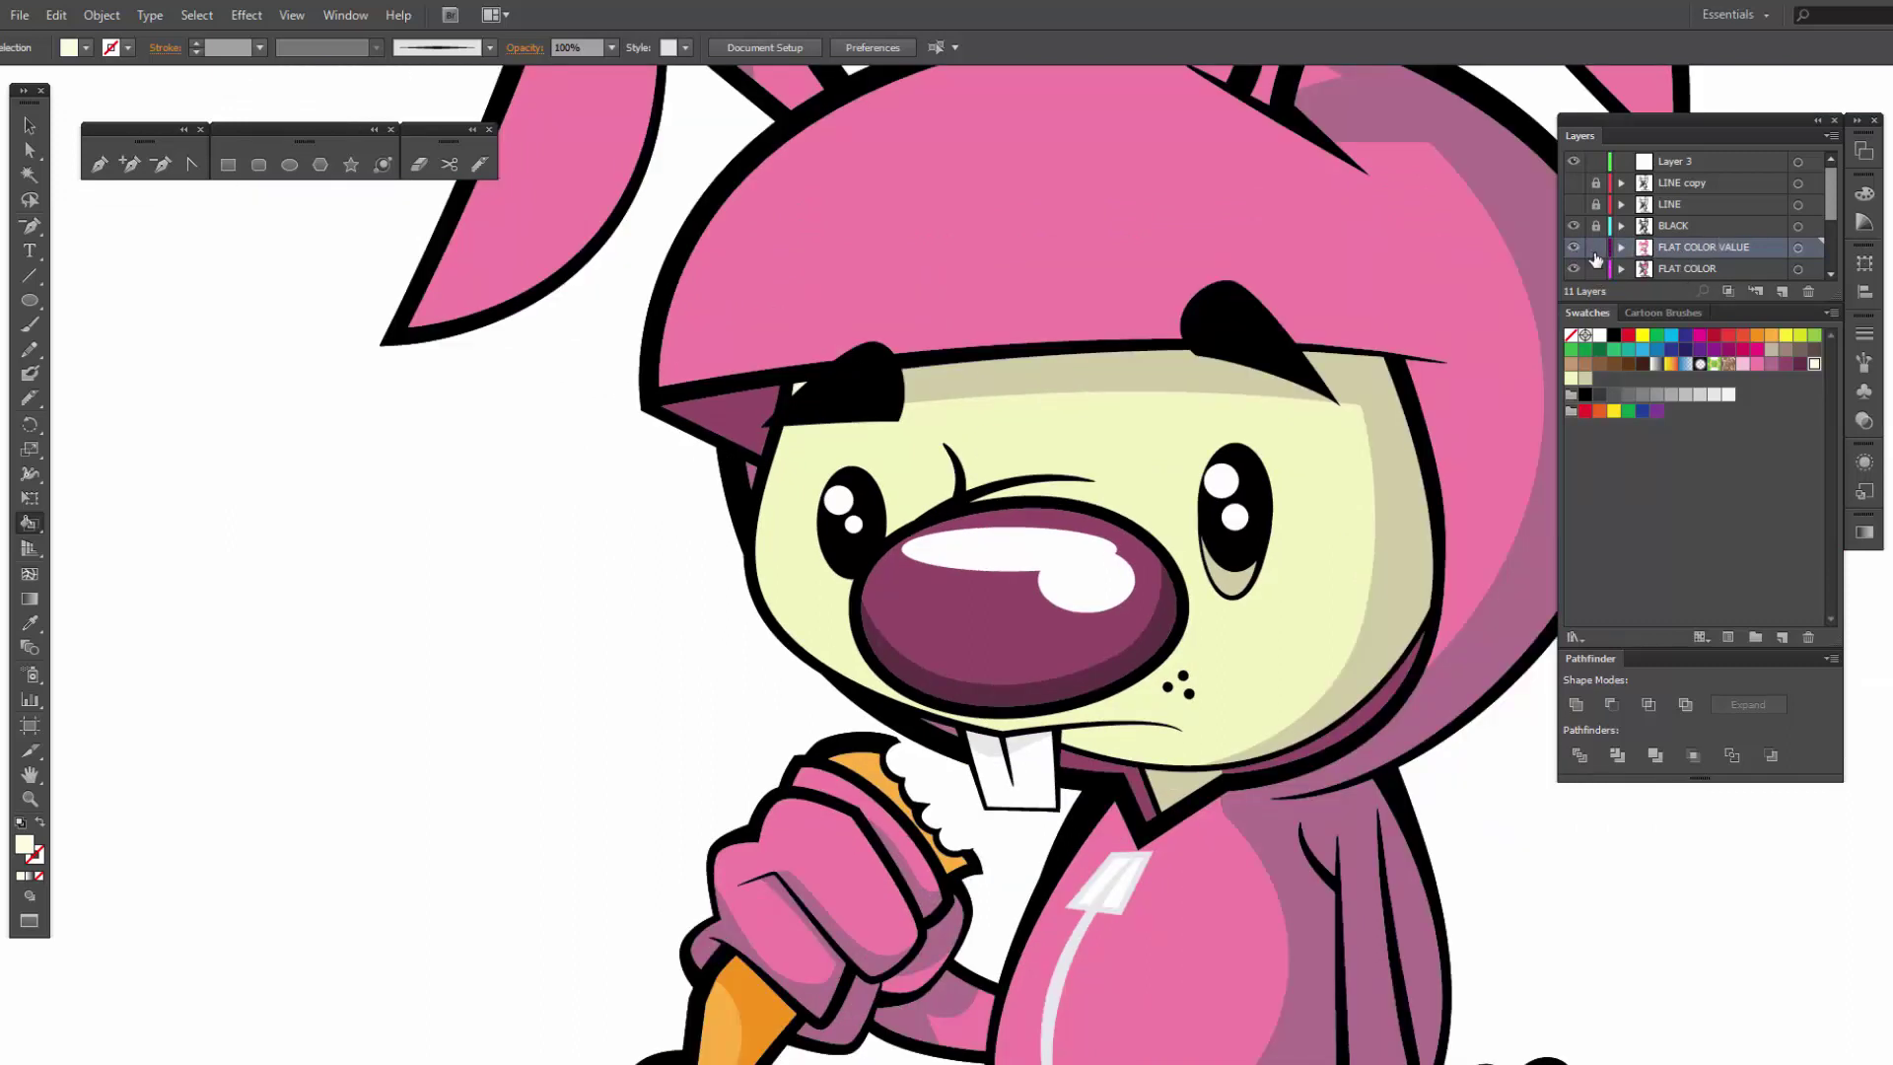
Step: Unlock the FLAT COLOR layer, hide FLAT COLOR VALUE, and refill the gap beside the eyebrow with the tan swatch
{"action": "left_click", "coordinate": [1646, 270]}
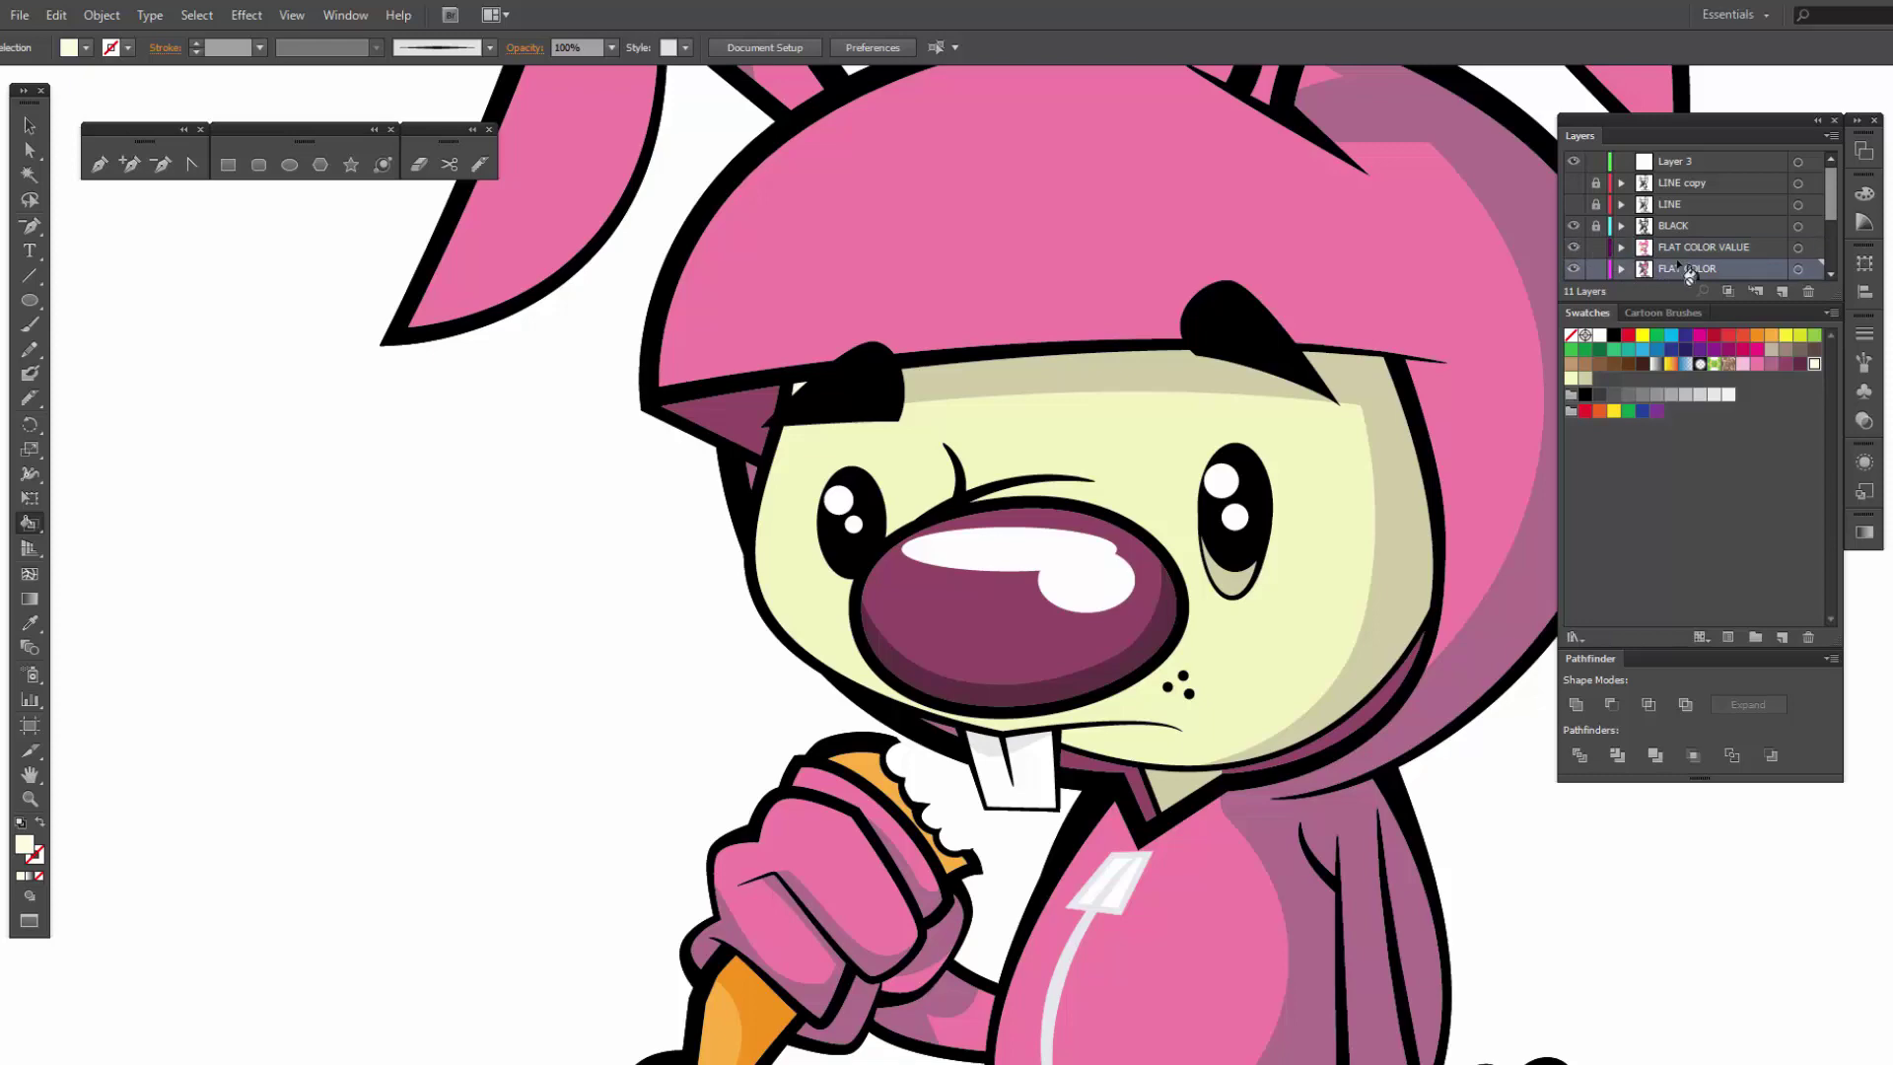
{"action": "left_click", "coordinate": [1576, 246]}
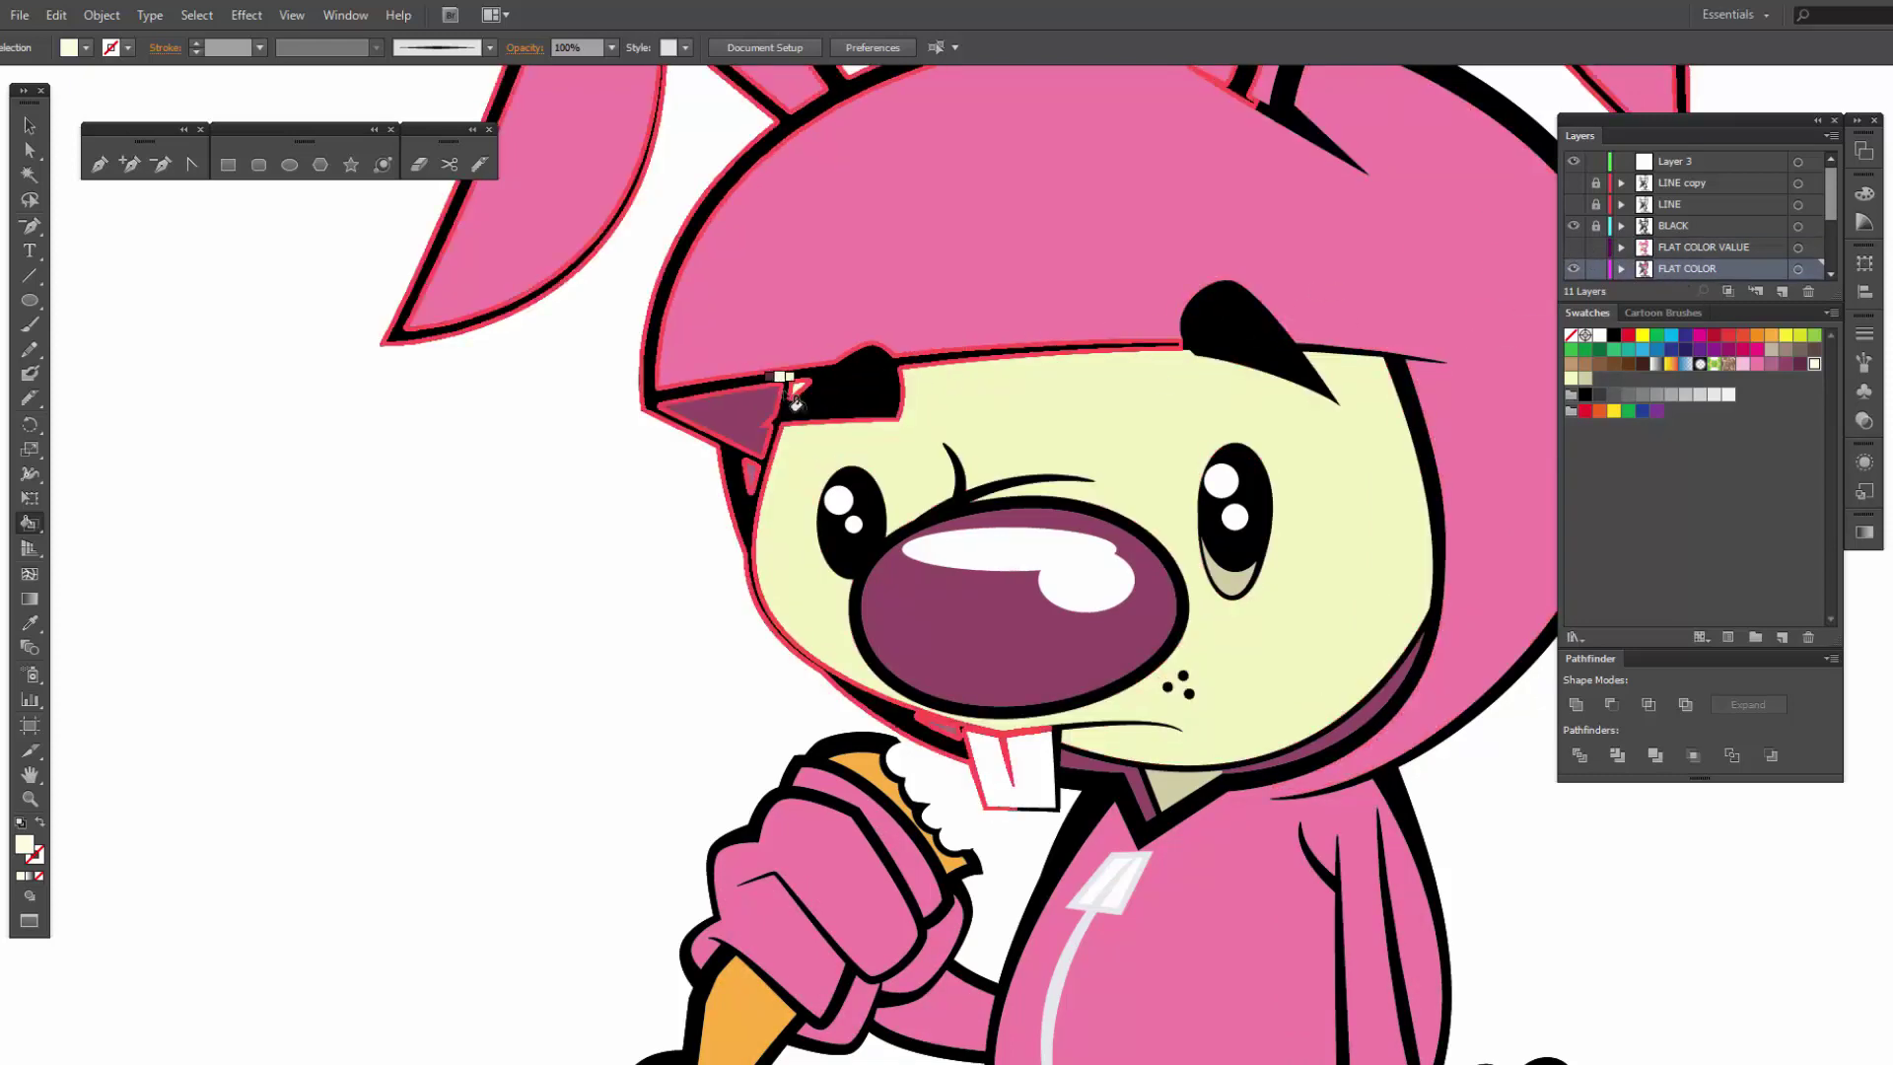
{"action": "left_click", "coordinate": [793, 393]}
{"action": "left_click", "coordinate": [1586, 378]}
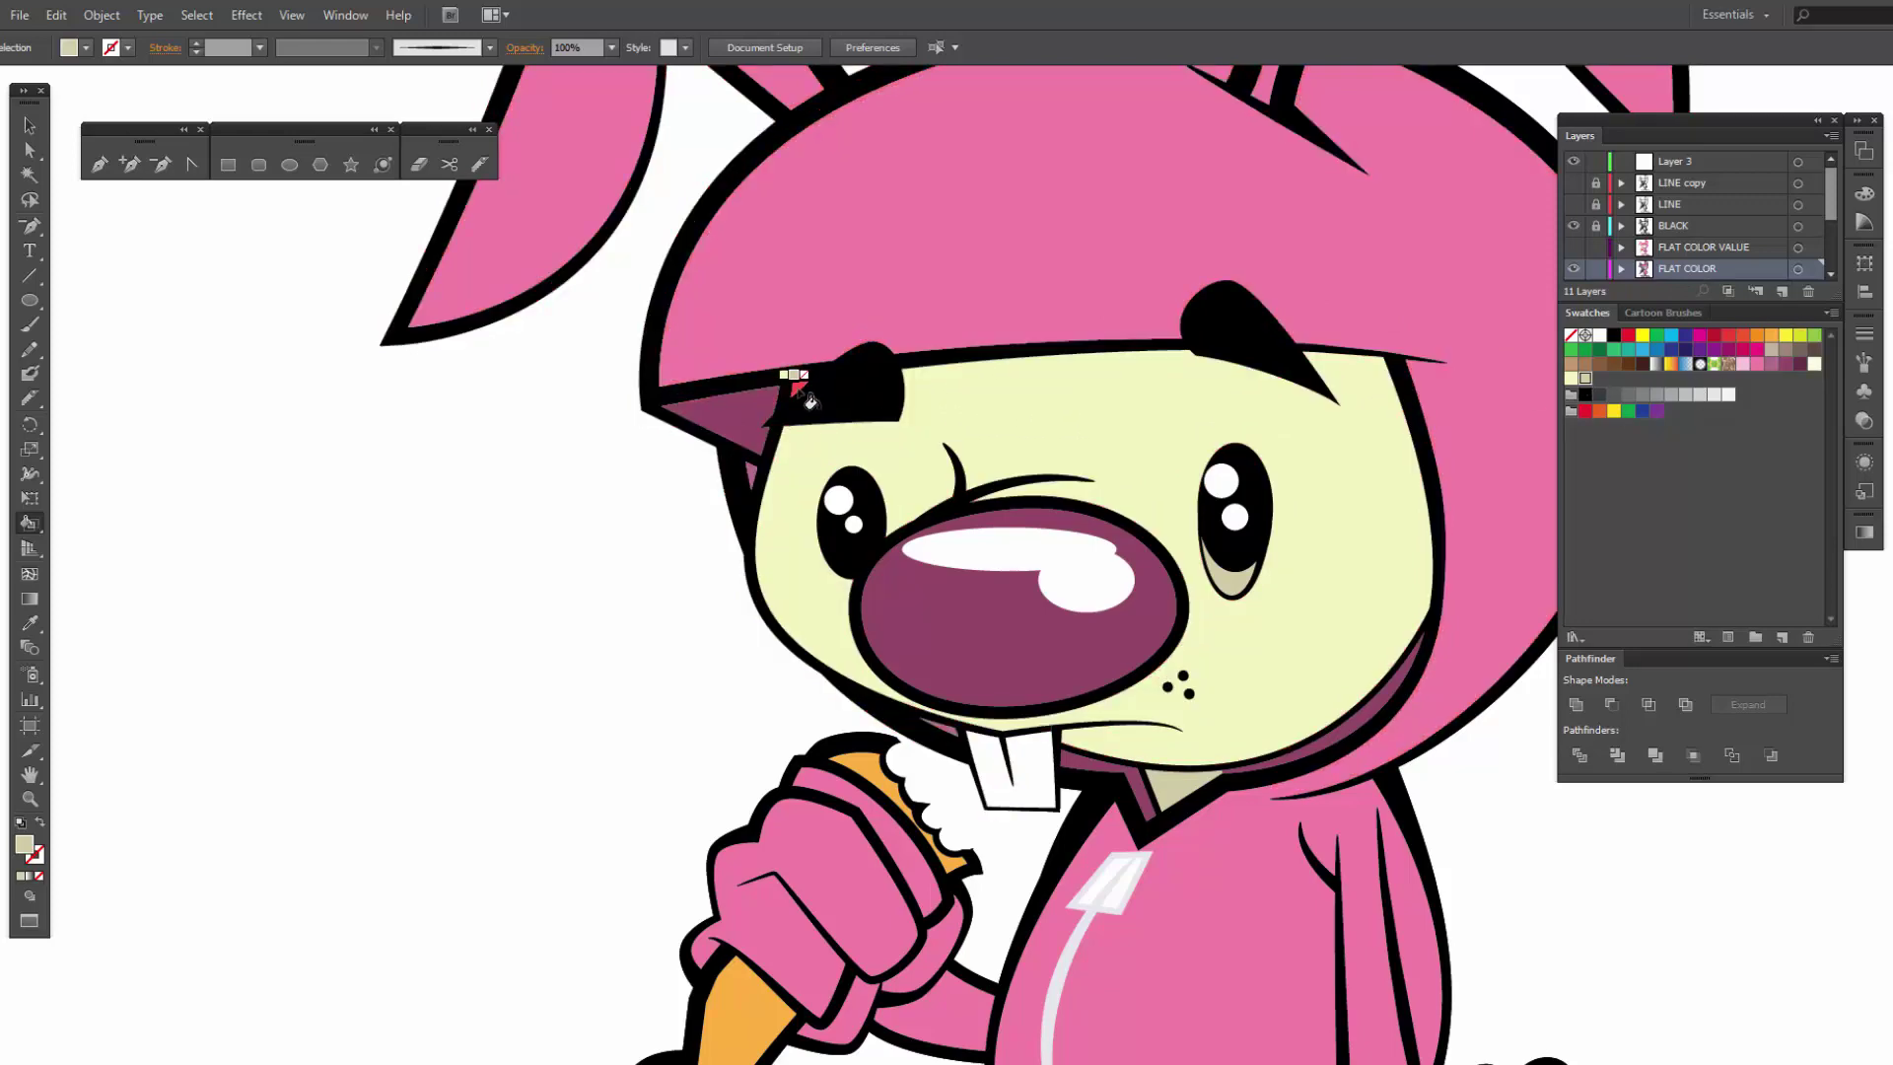
{"action": "left_click", "coordinate": [797, 390]}
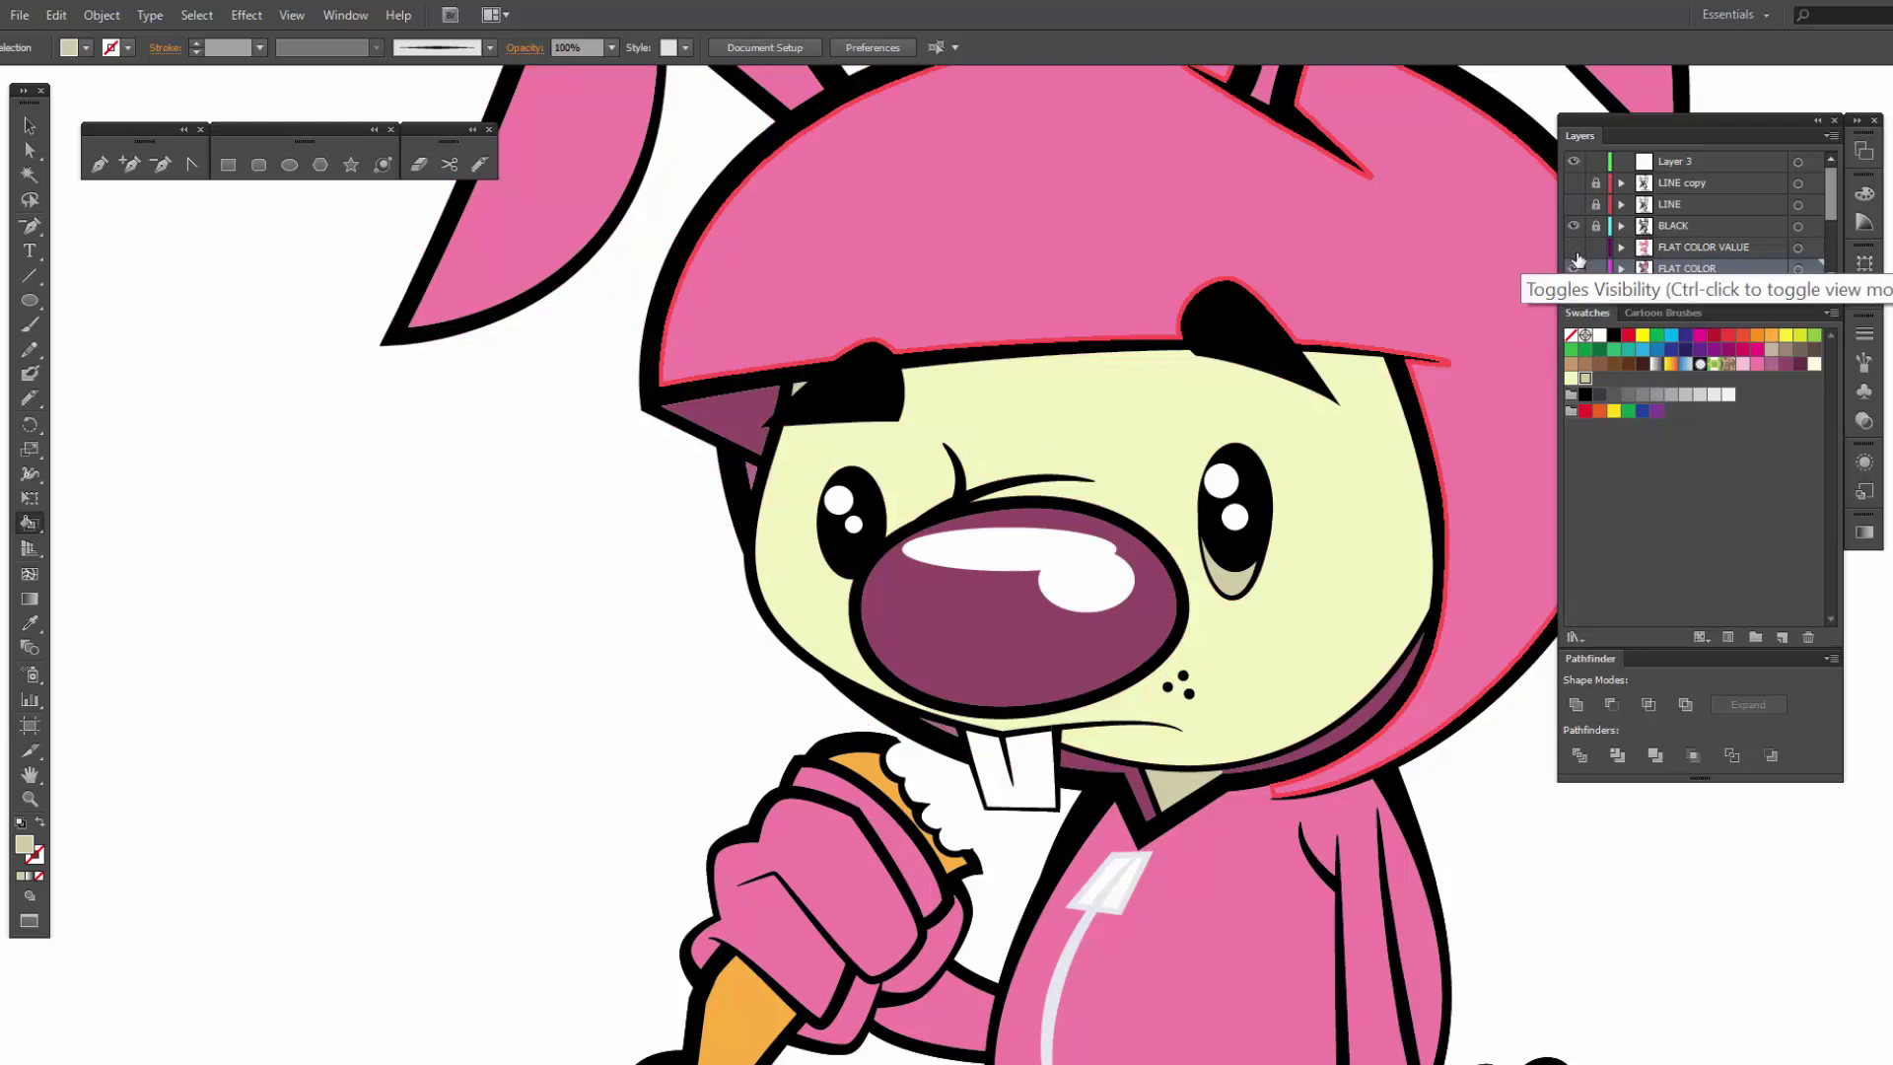
Step: Relock the FLAT COLOR layer, and bring FLAT COLOR VALUE back into view as the active layer
{"action": "left_click", "coordinate": [1574, 268]}
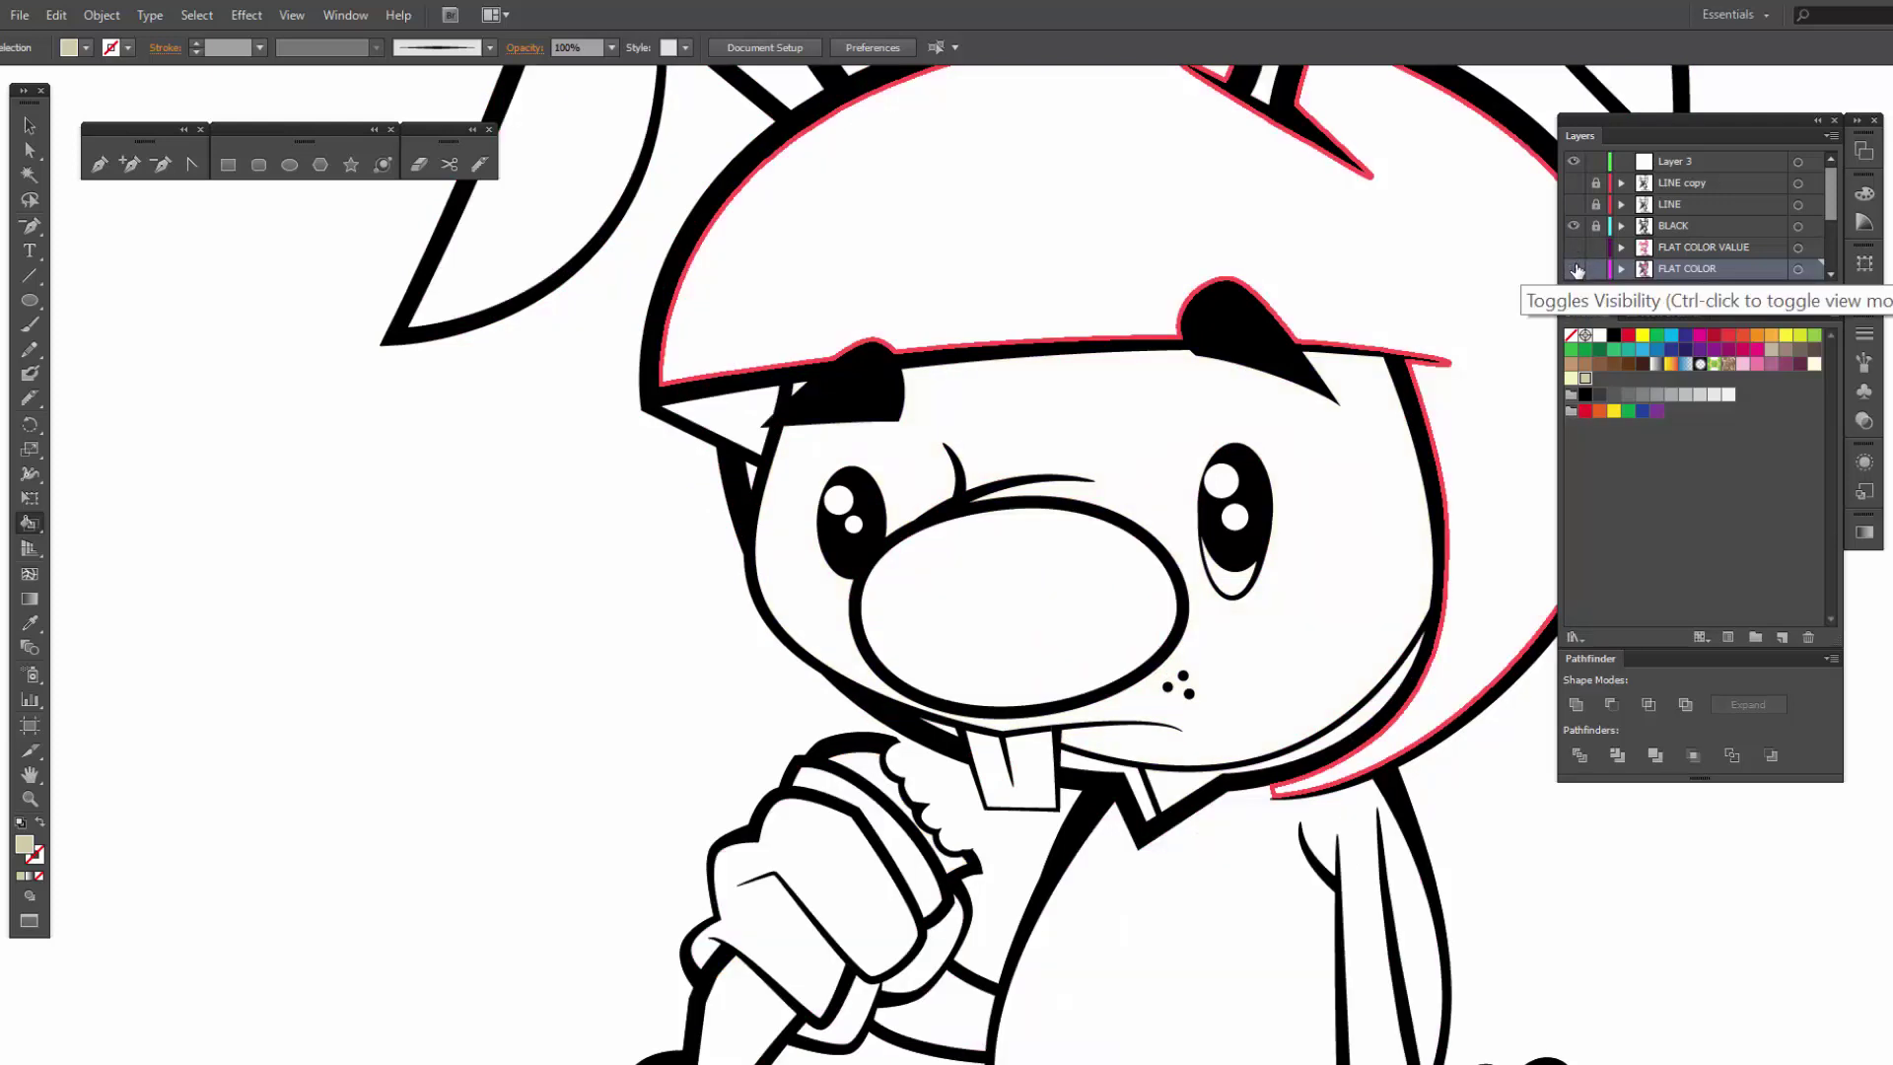
{"action": "left_click", "coordinate": [1575, 268]}
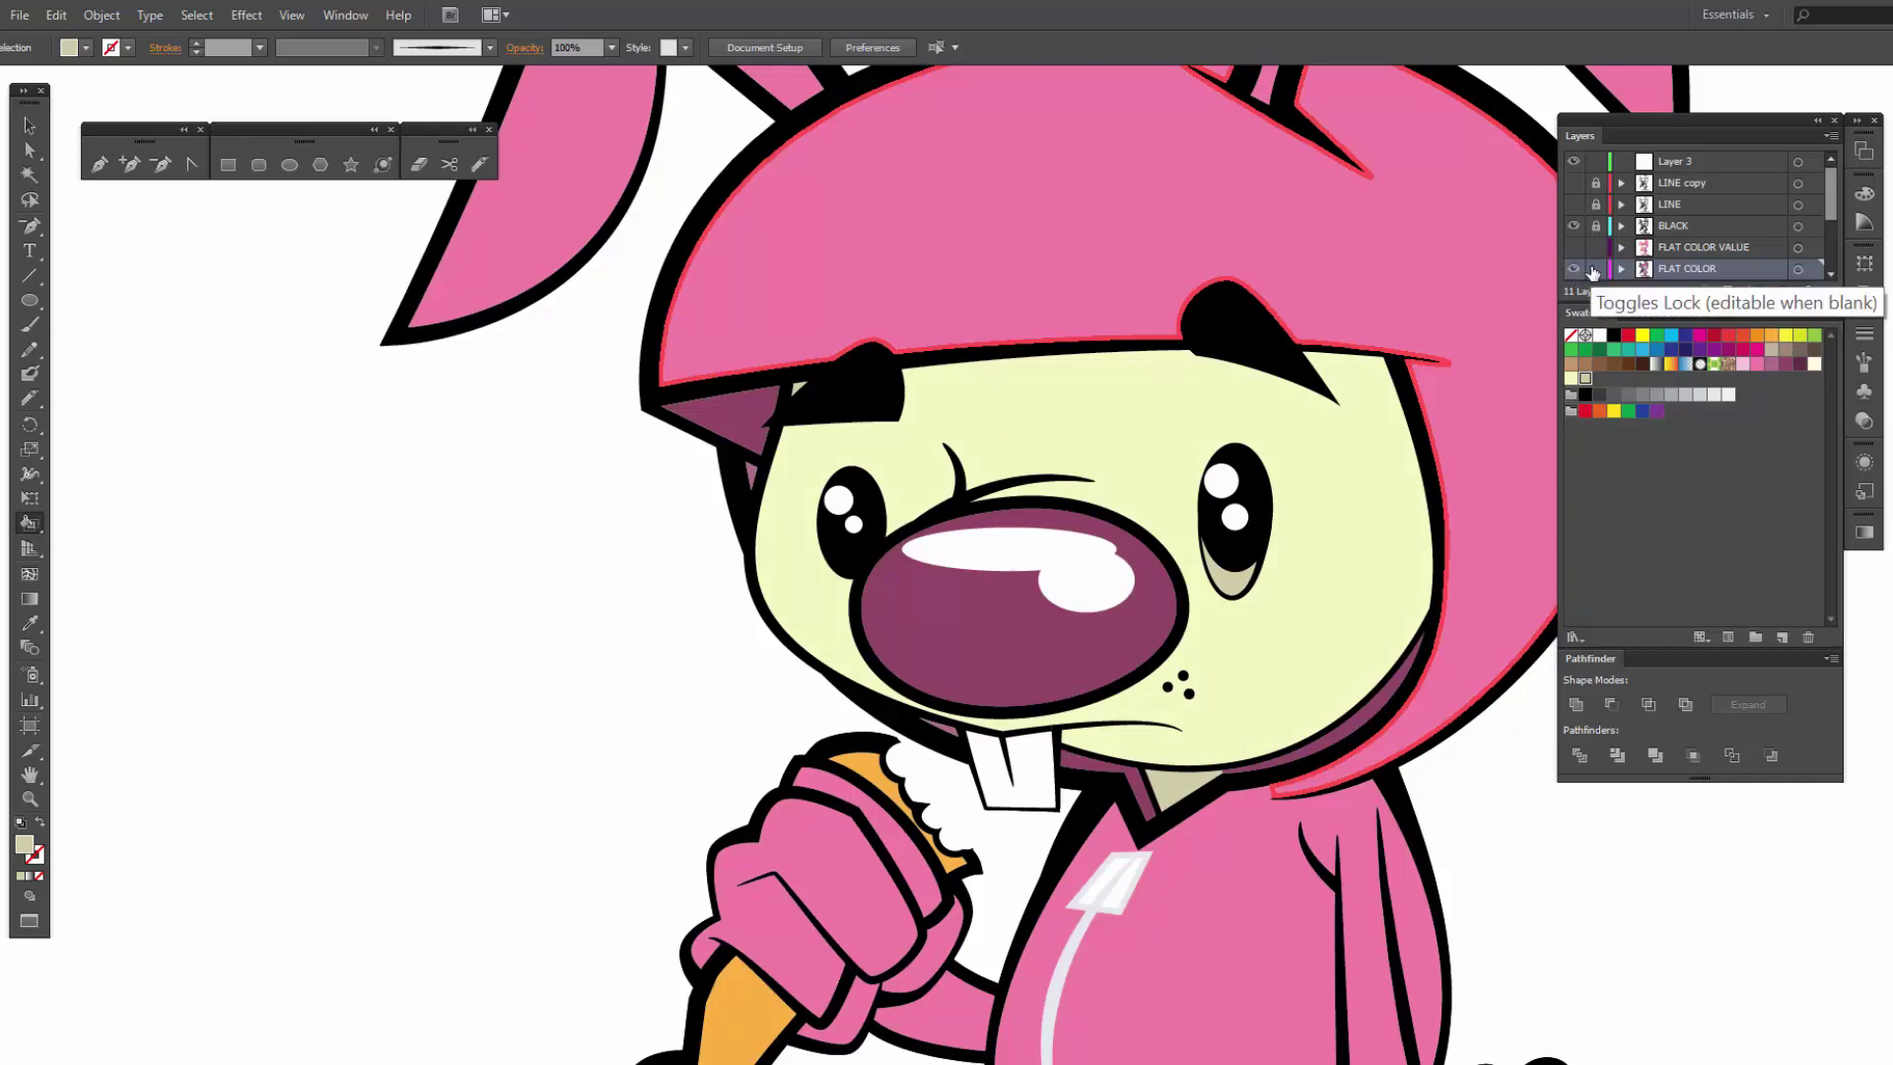
{"action": "left_click", "coordinate": [1597, 268]}
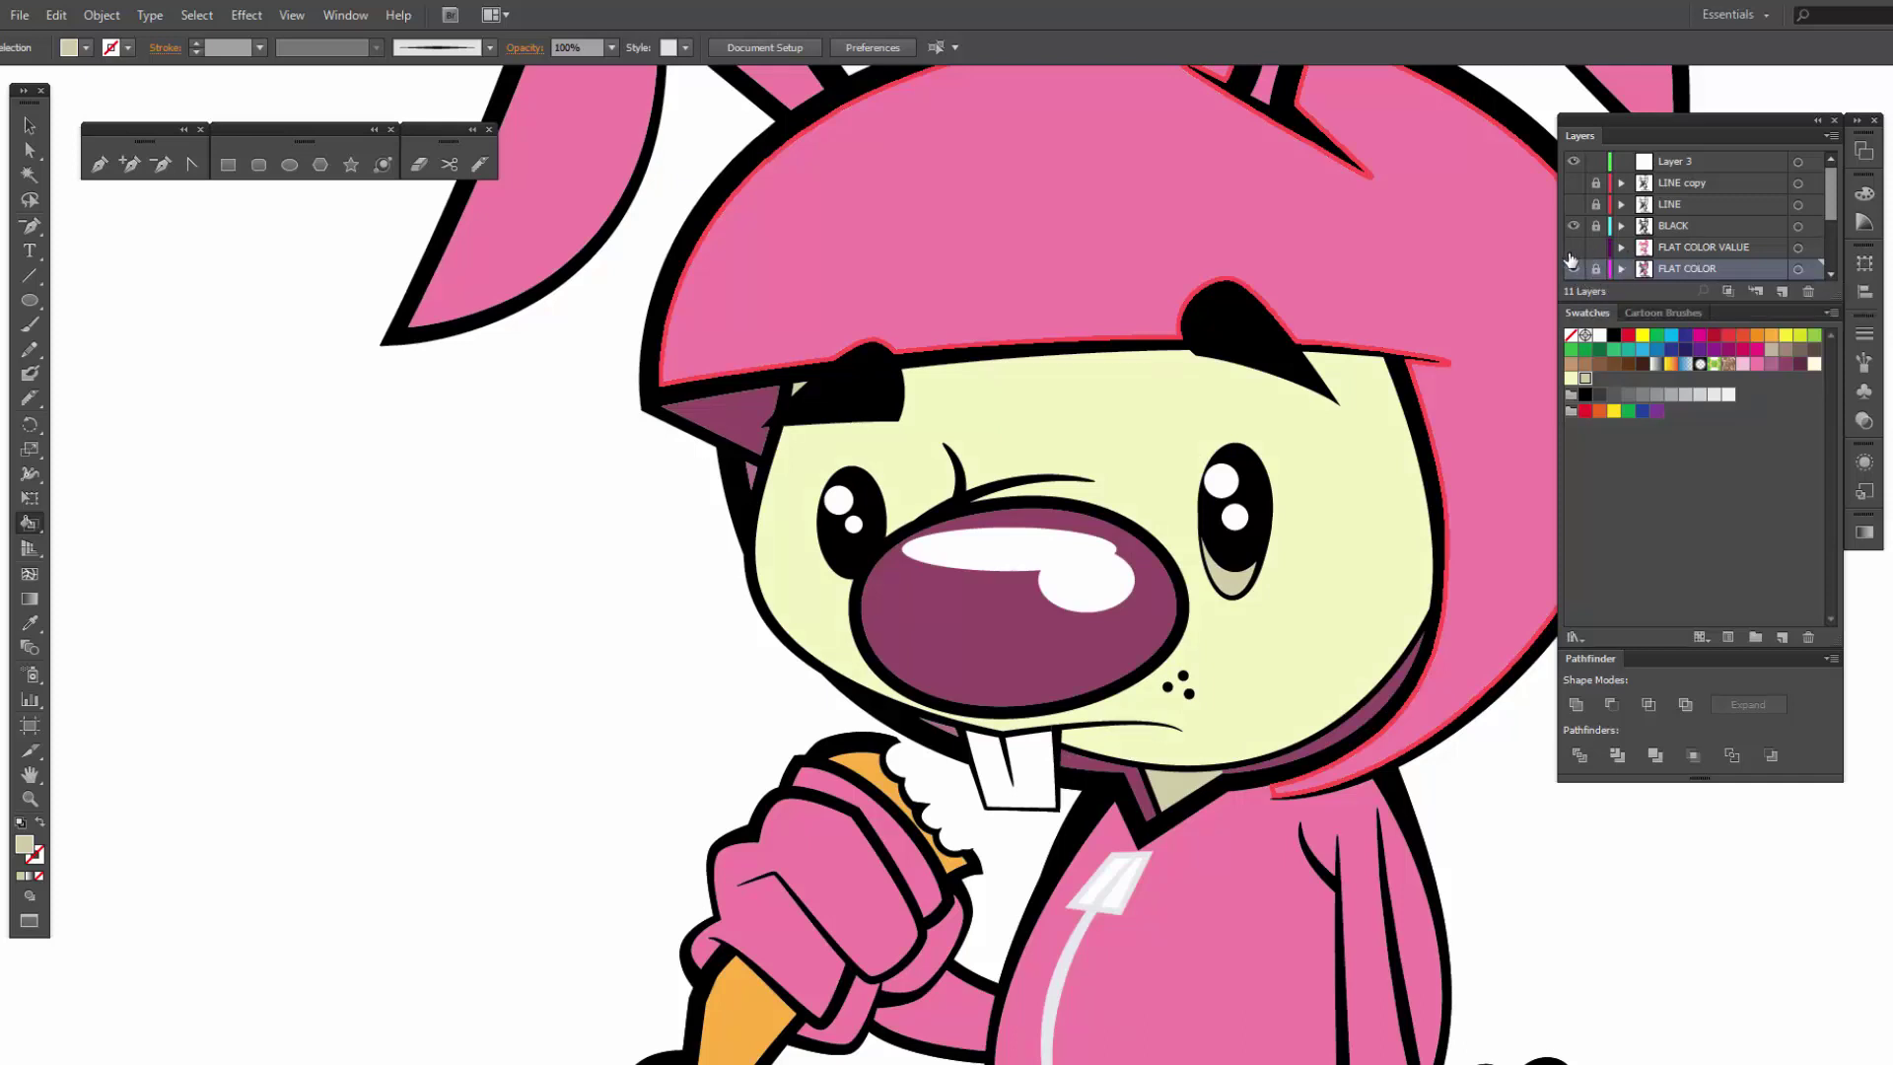
{"action": "left_click", "coordinate": [1575, 246]}
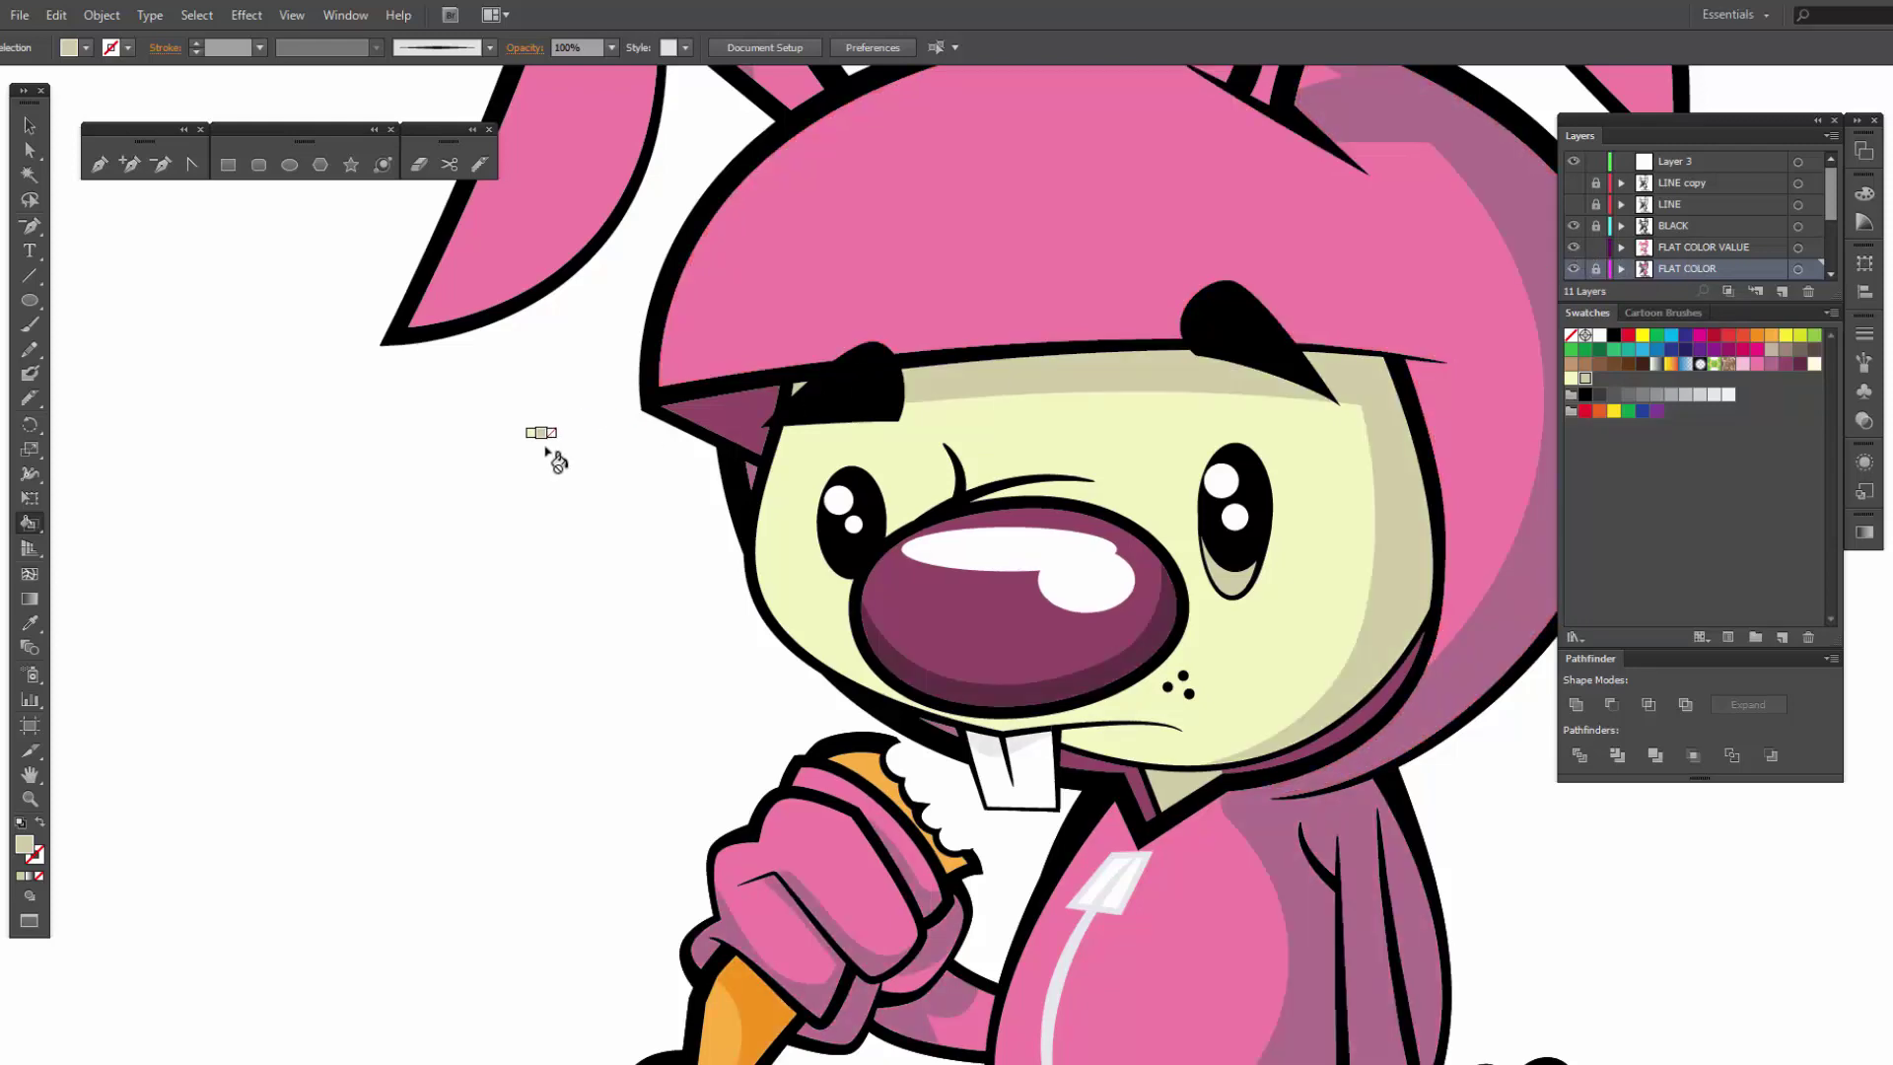
{"action": "key", "text": "ctrl+minus"}
{"action": "key", "text": "ctrl+minus"}
{"action": "key", "text": "ctrl+minus"}
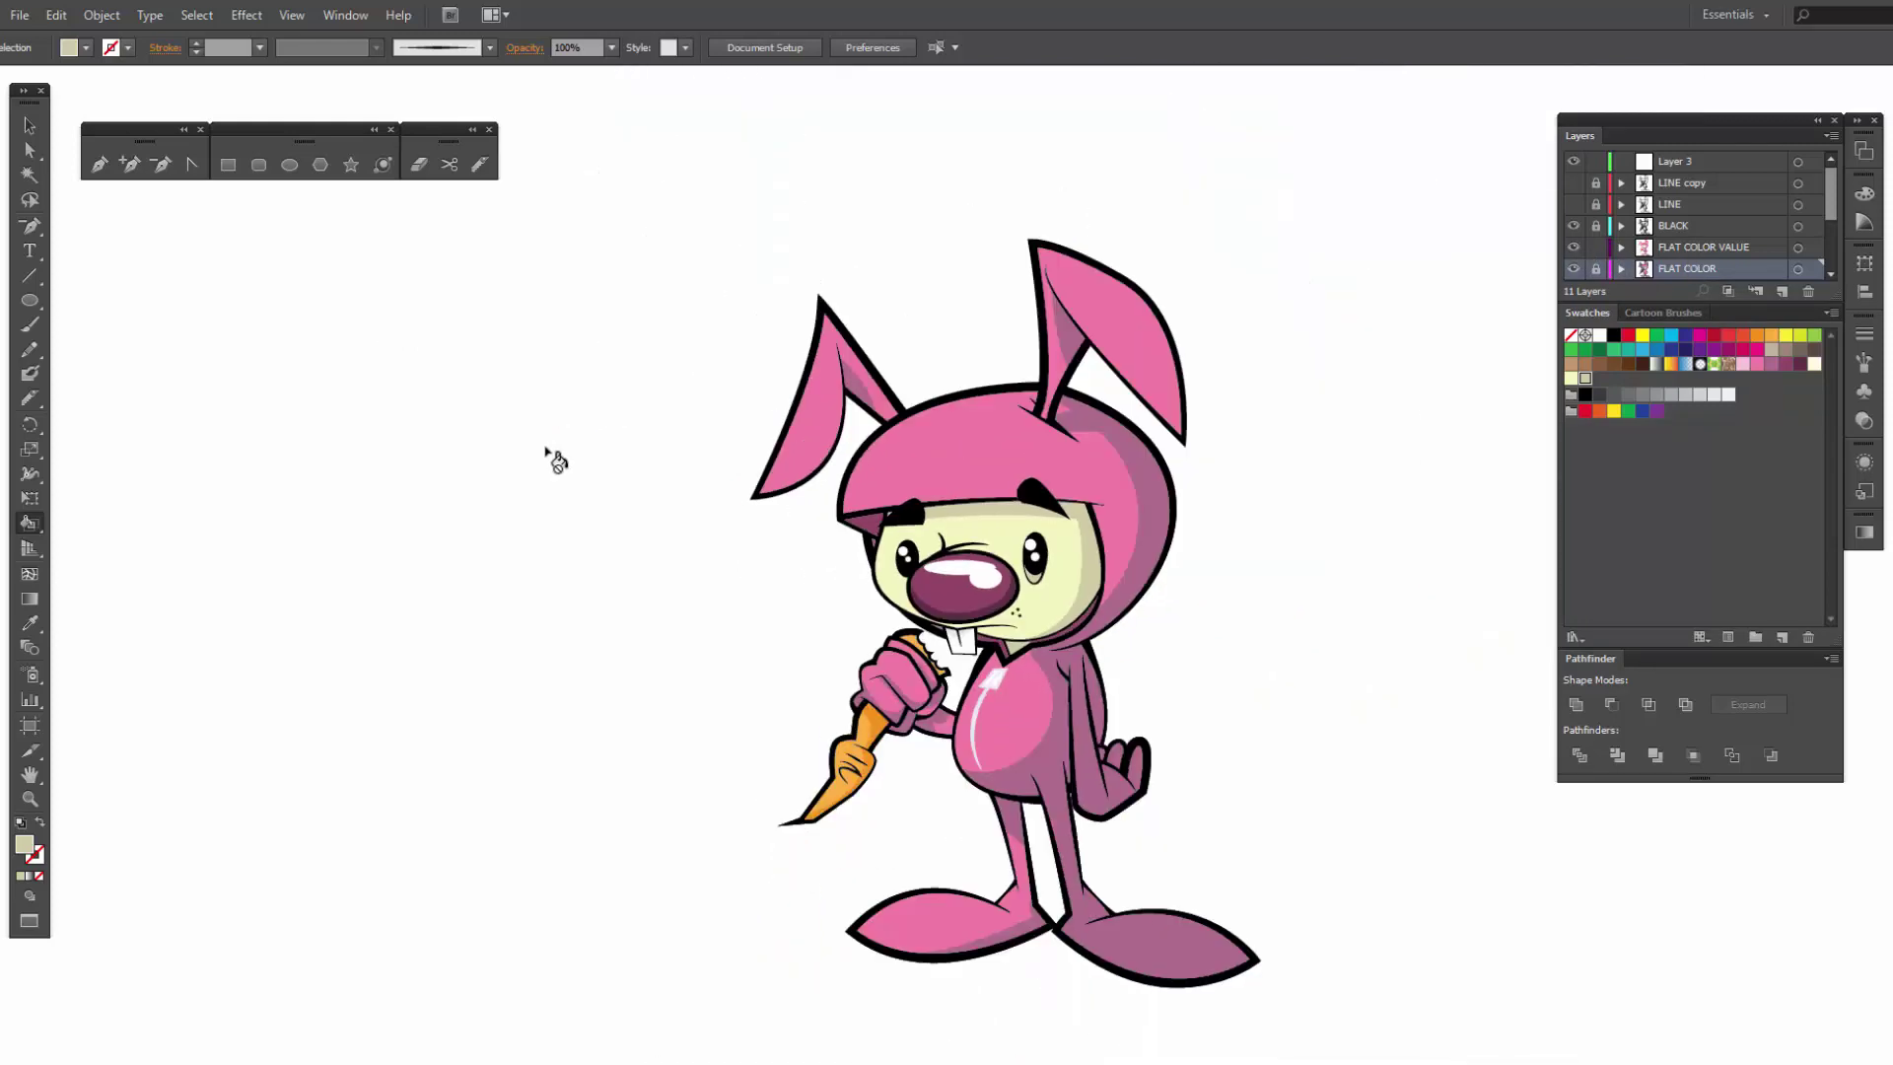
{"action": "left_click_drag", "start_coordinate": [719, 499], "coordinate": [612, 482]}
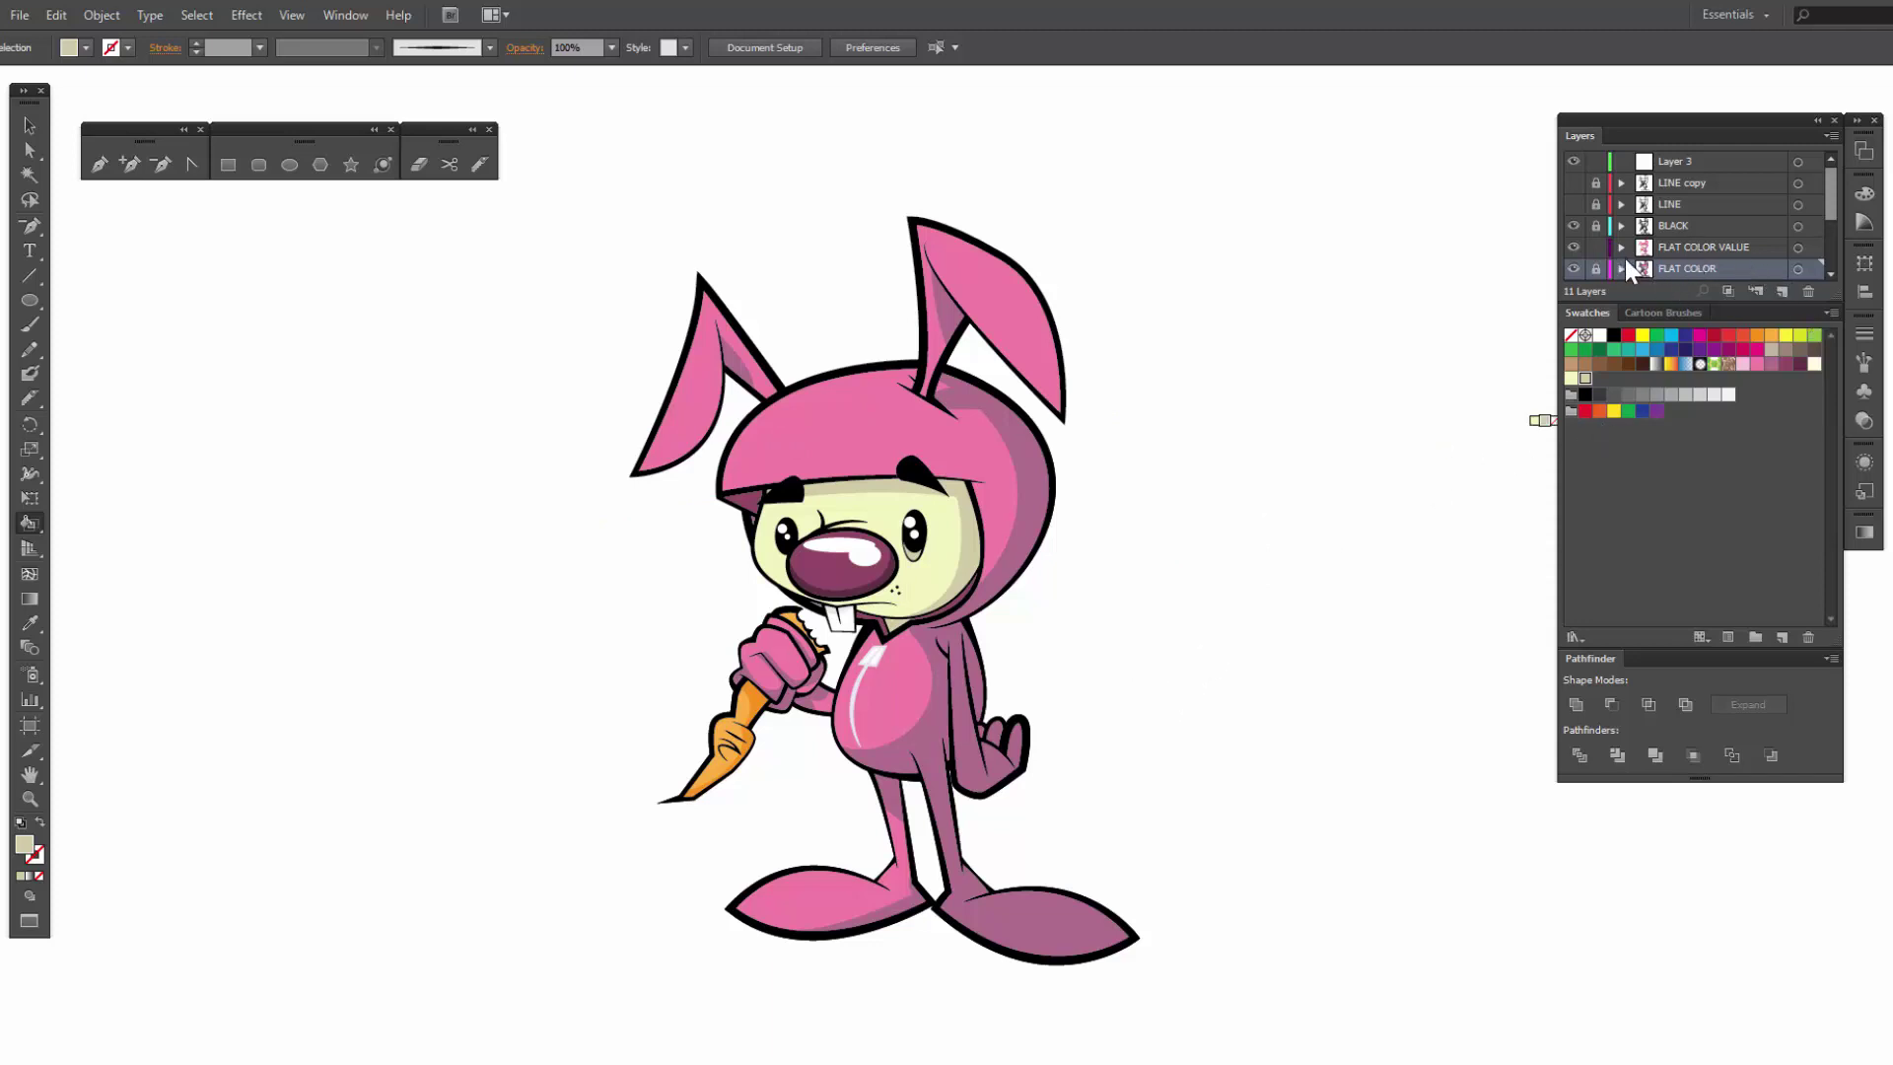
{"action": "left_click", "coordinate": [1708, 244]}
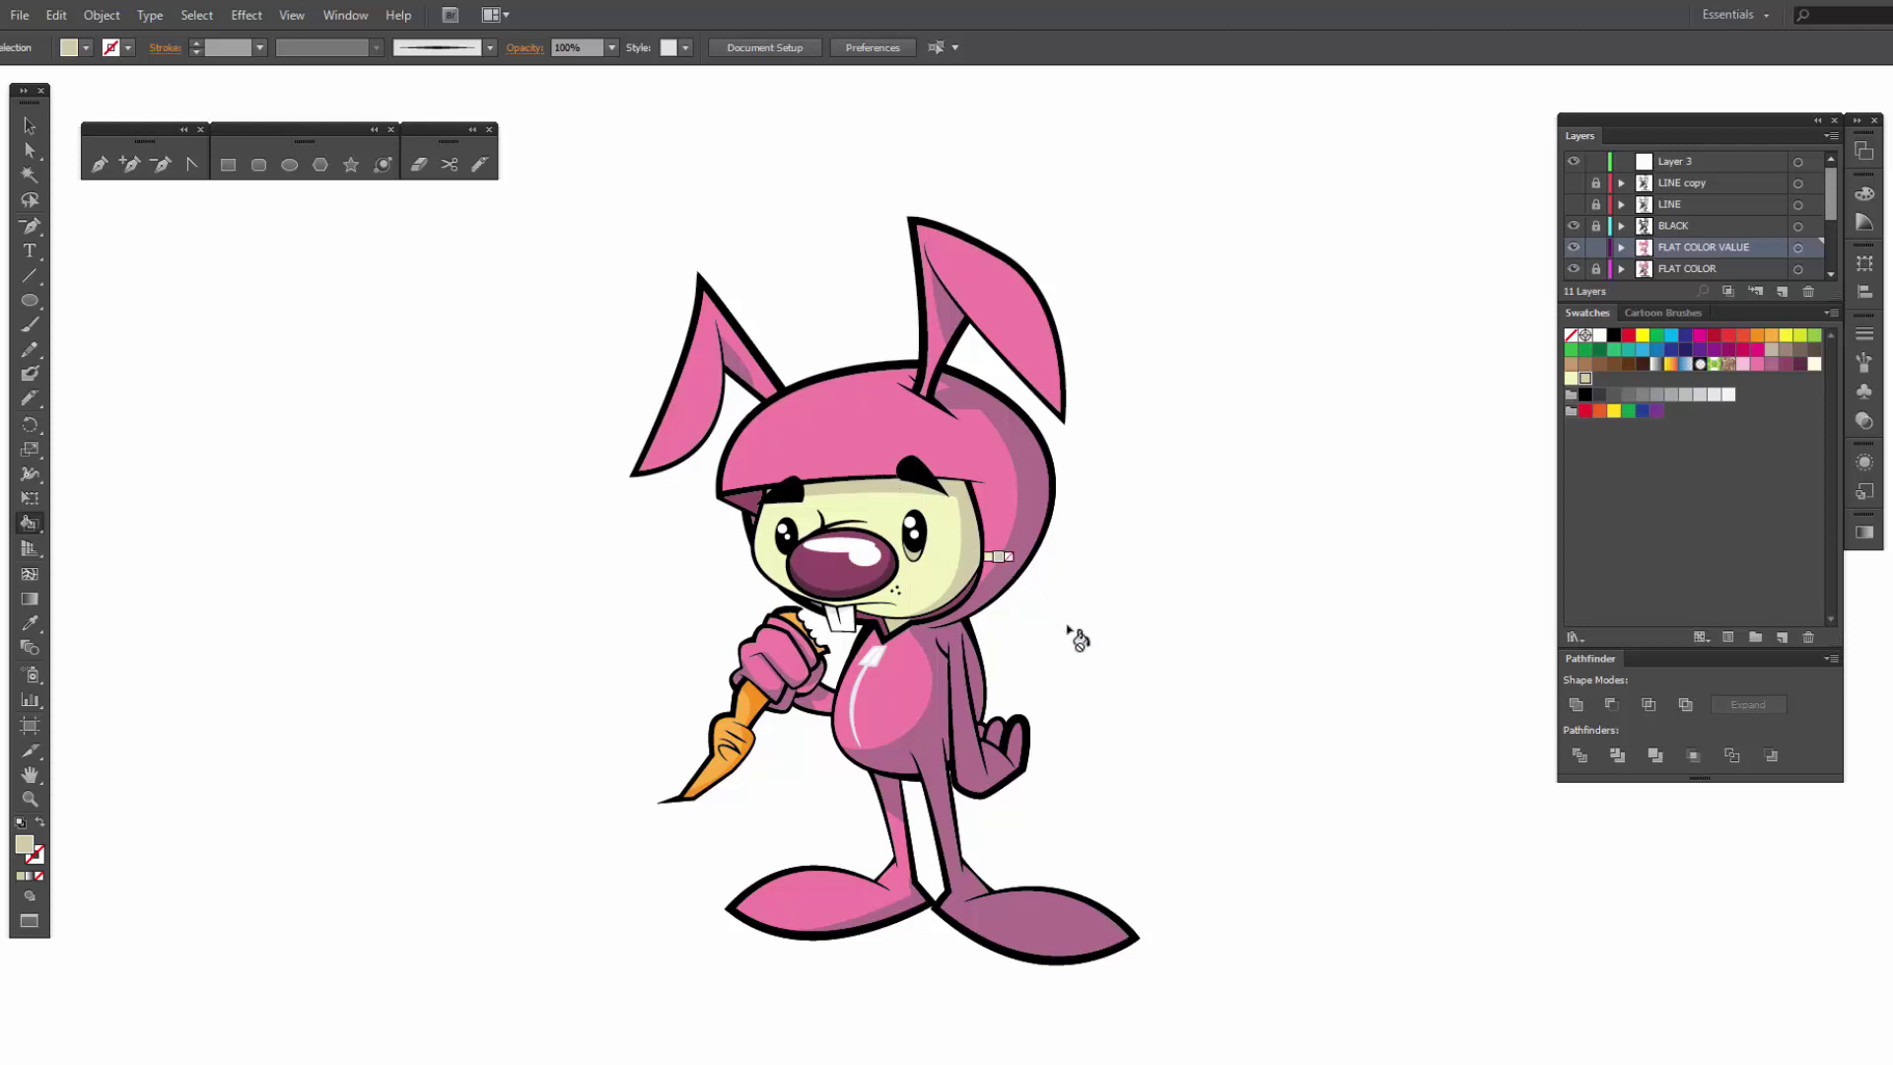
Step: Add a new layer named GRADIENTS directly above the FLAT COLOR VALUE layer
{"action": "scroll", "coordinate": [1125, 700], "scroll_direction": "up", "scroll_amount": 1}
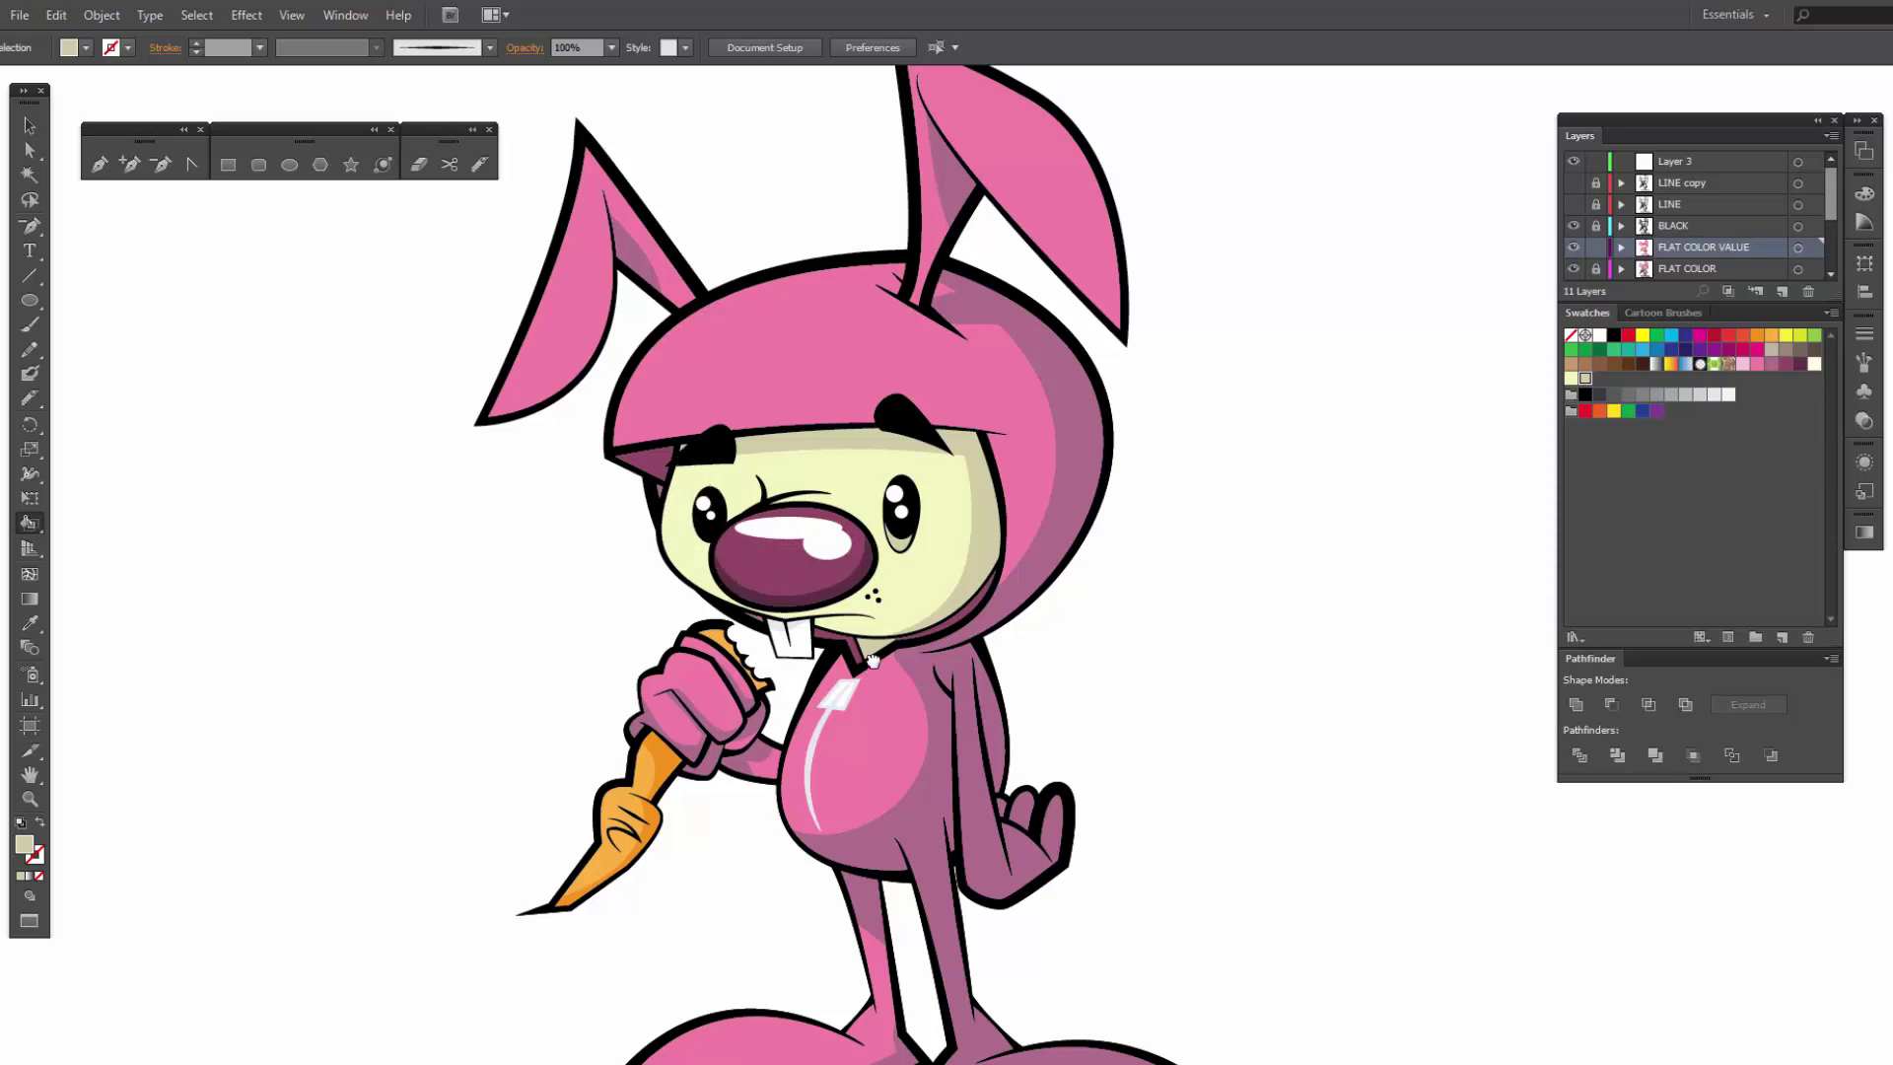
{"action": "scroll", "coordinate": [794, 540], "scroll_direction": "down", "scroll_amount": 3}
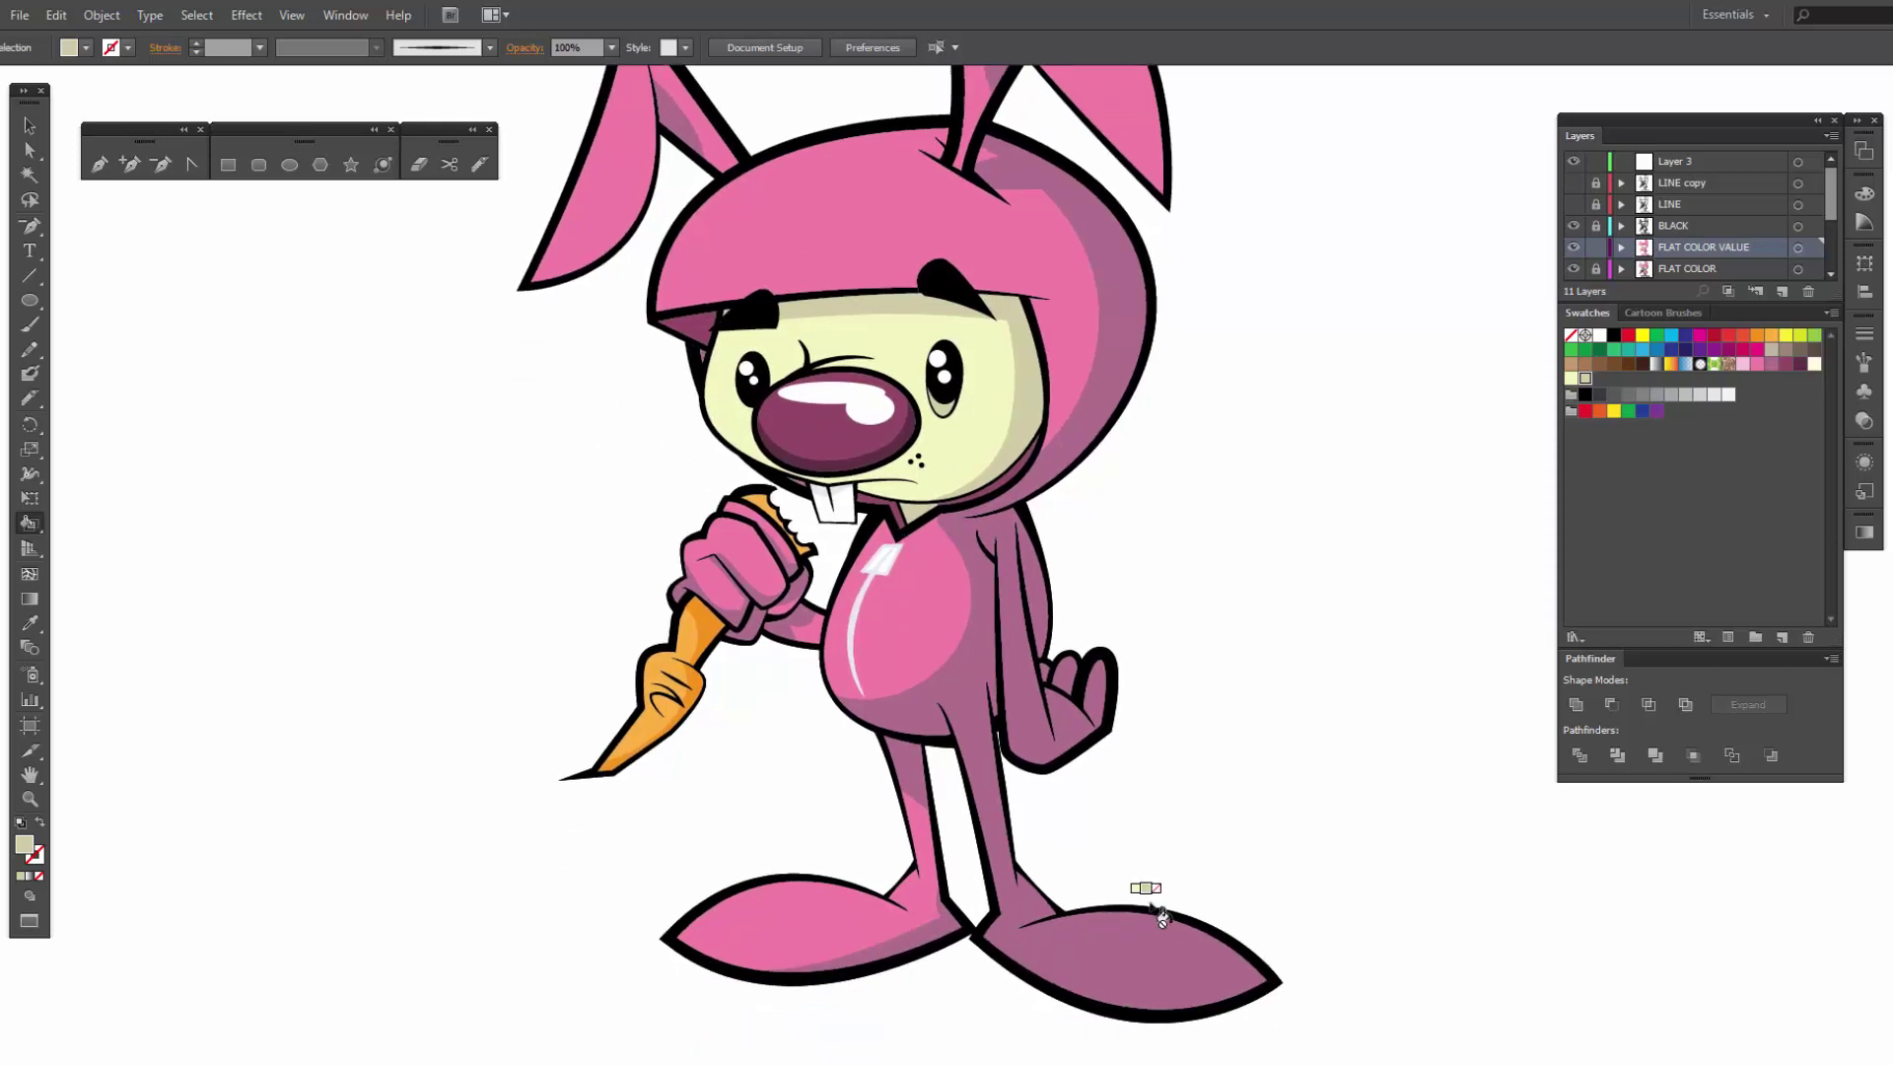
{"action": "scroll", "coordinate": [1154, 799], "scroll_direction": "up", "scroll_amount": 1}
{"action": "left_click_drag", "start_coordinate": [1152, 807], "coordinate": [1152, 825]}
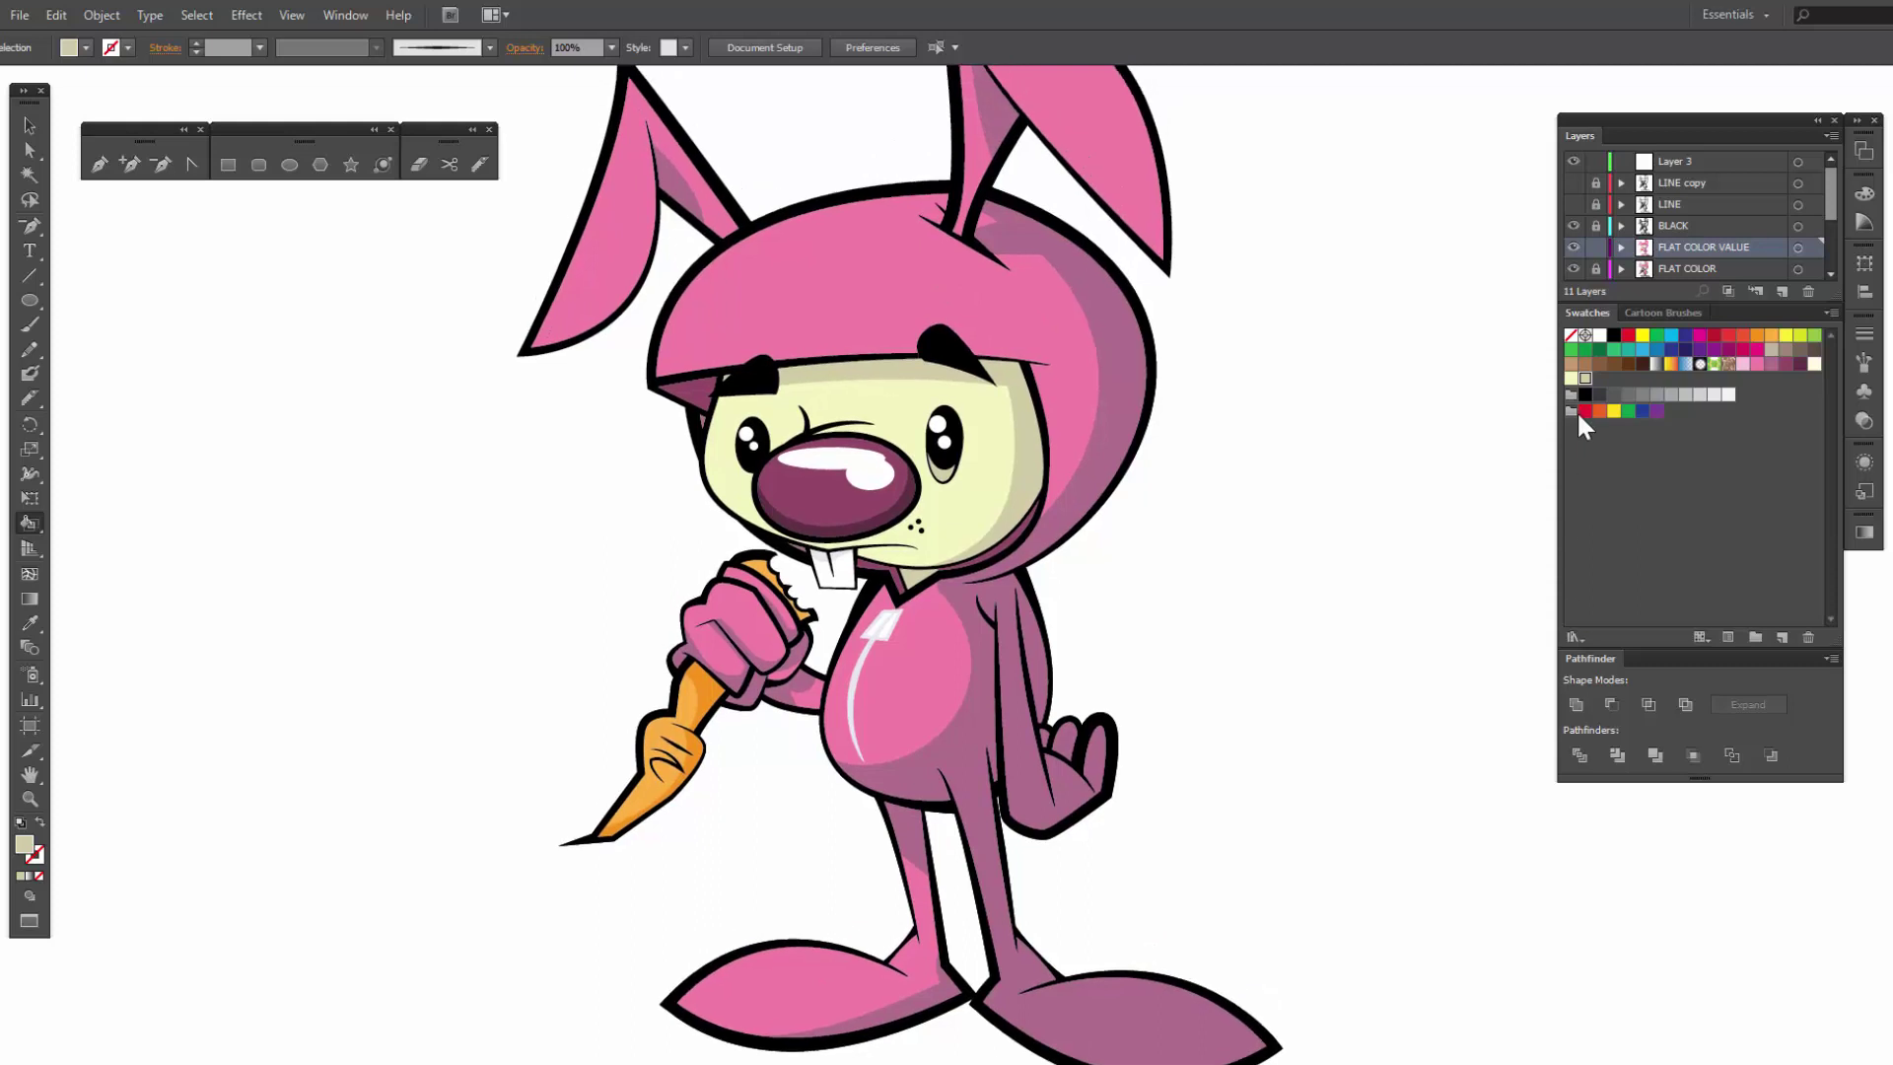
{"action": "left_click", "coordinate": [1784, 293]}
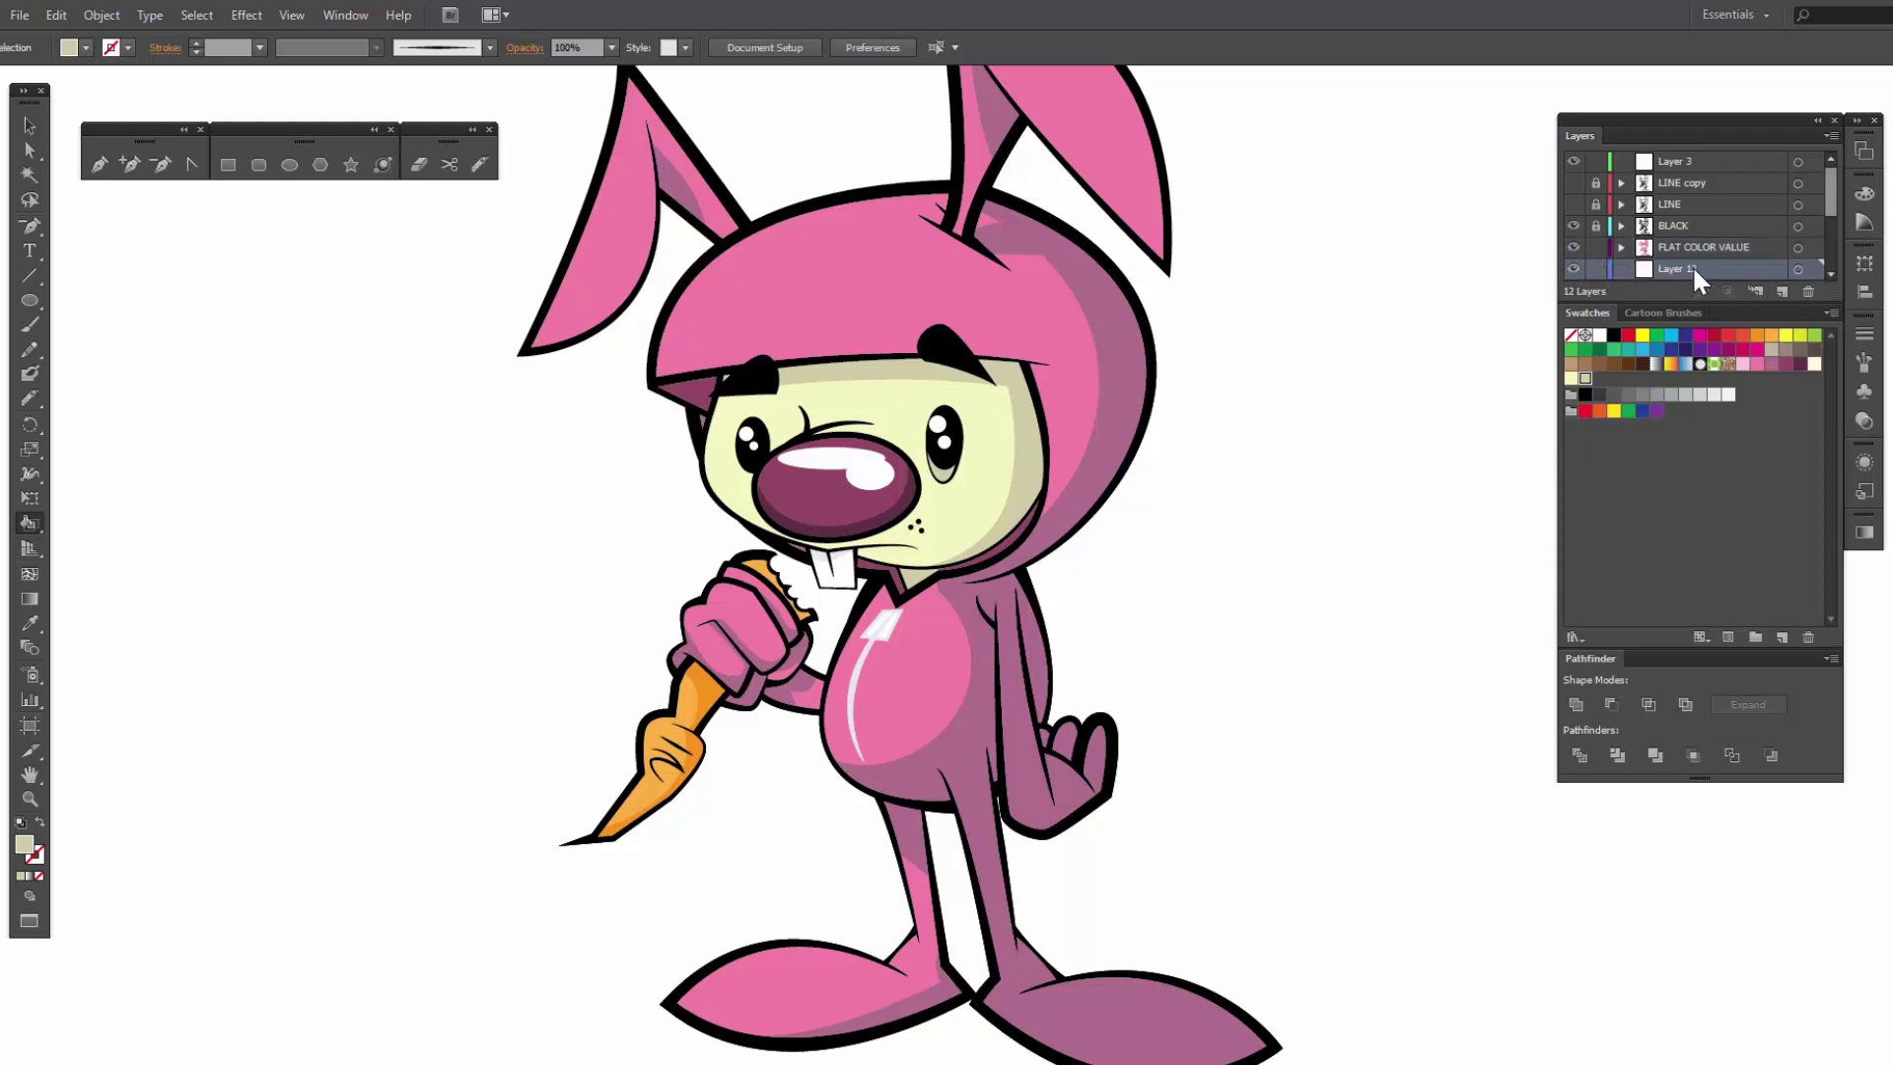
{"action": "left_click_drag", "start_coordinate": [1692, 264], "coordinate": [1683, 254]}
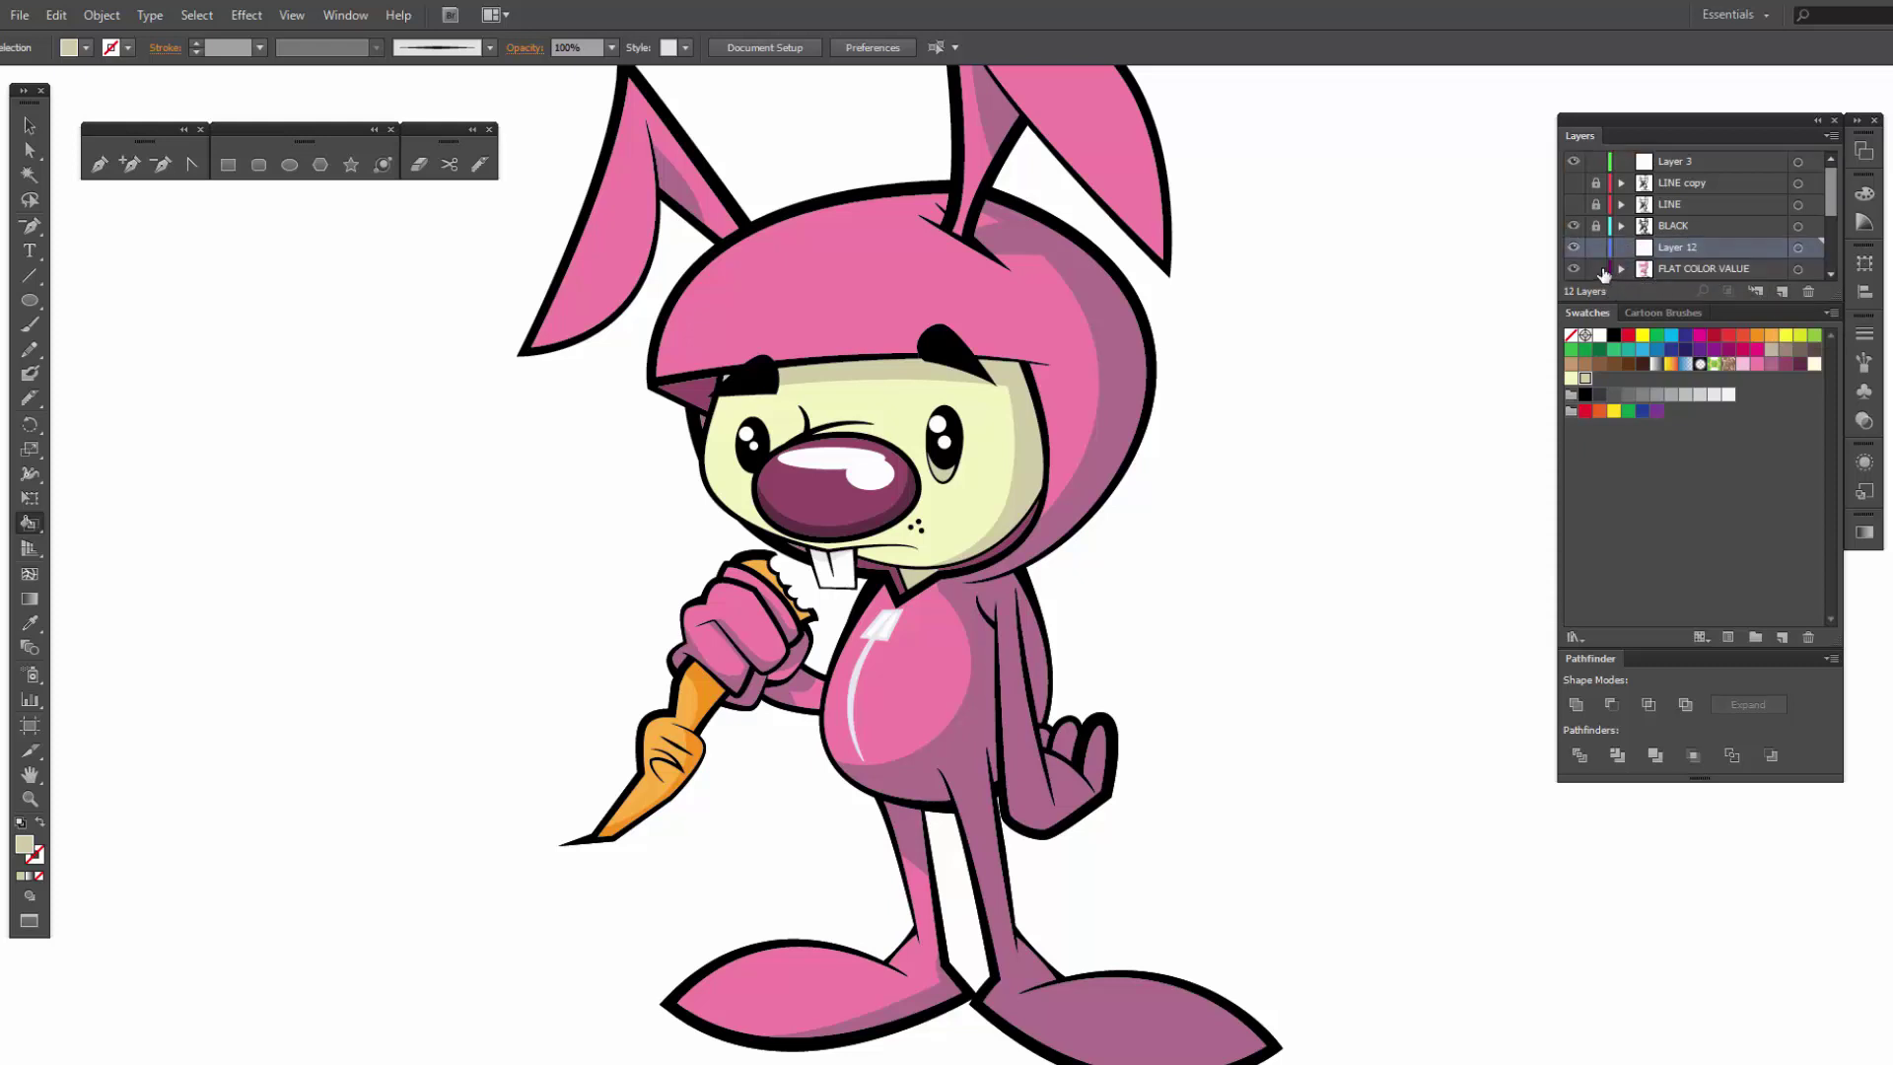
{"action": "scroll", "coordinate": [1603, 274], "scroll_direction": "down", "scroll_amount": 2}
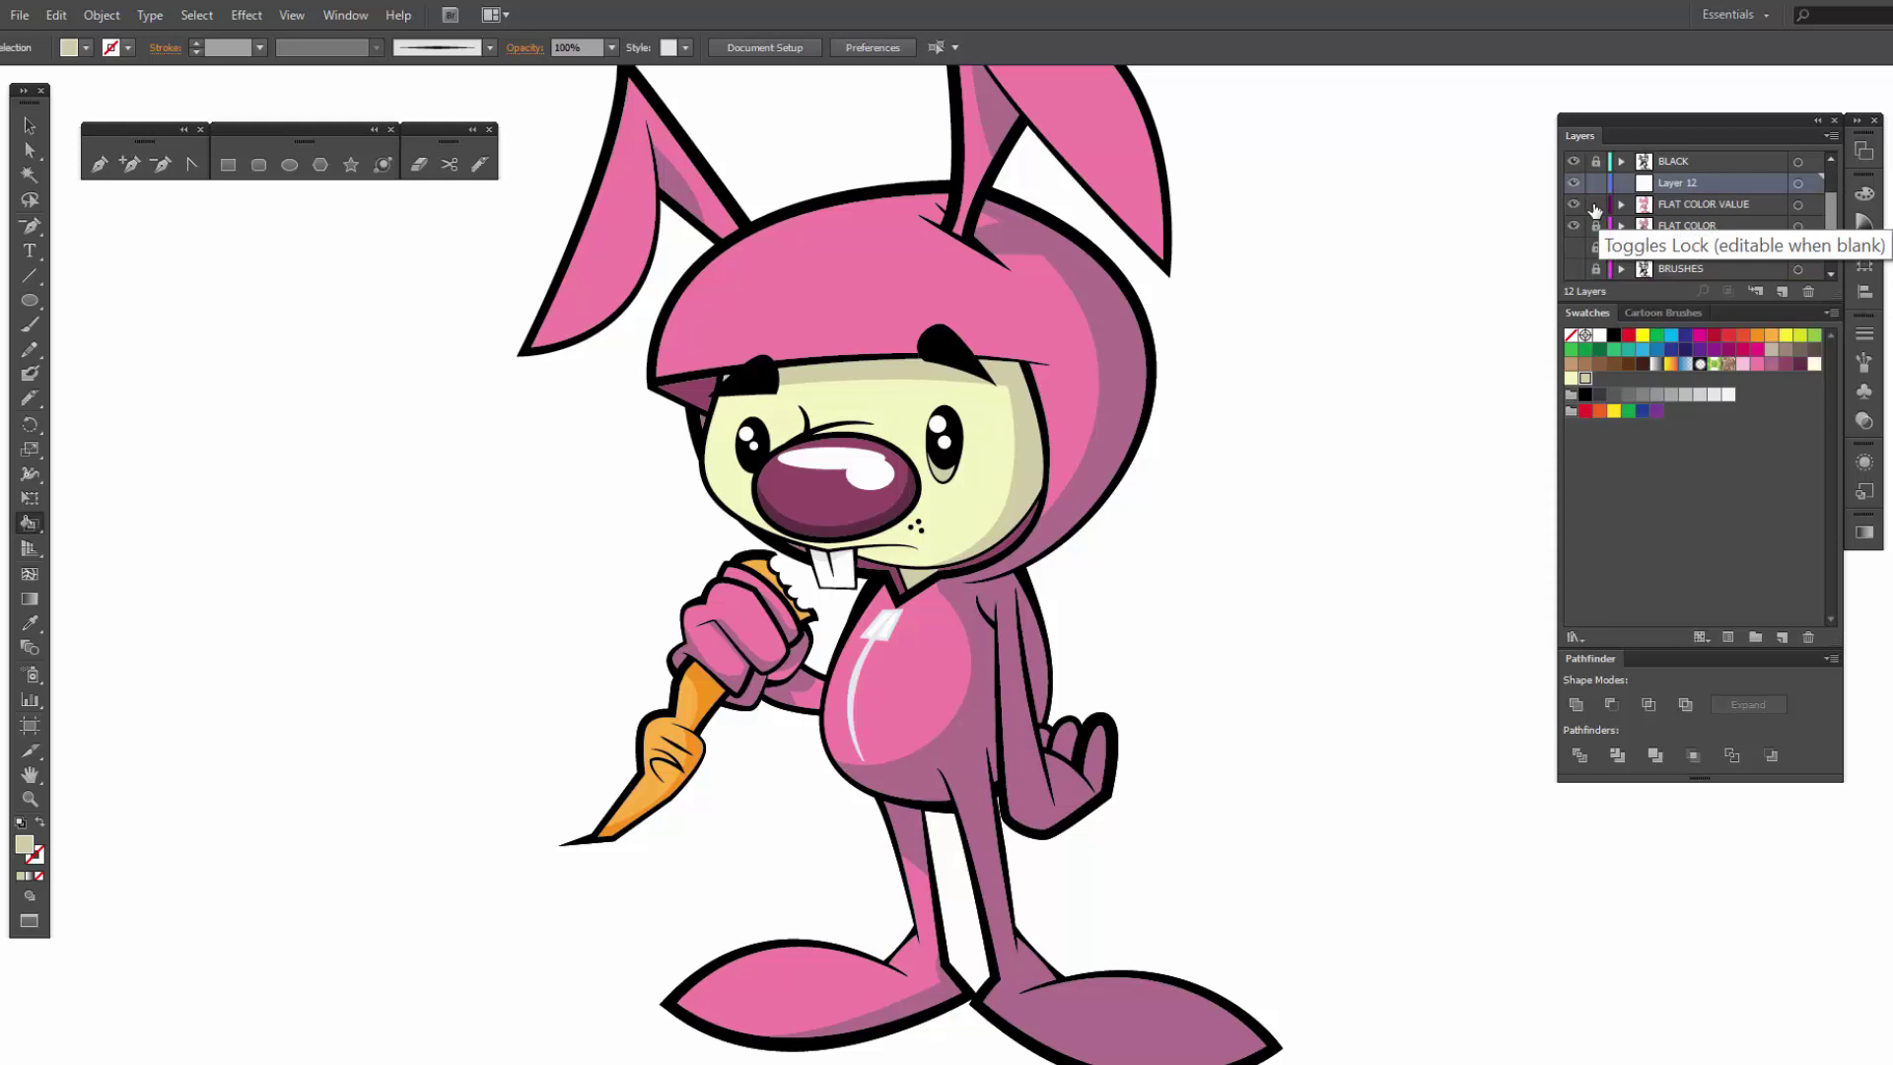
{"action": "double_click", "coordinate": [1674, 184]}
{"action": "type", "text": "GRADIENTS"}
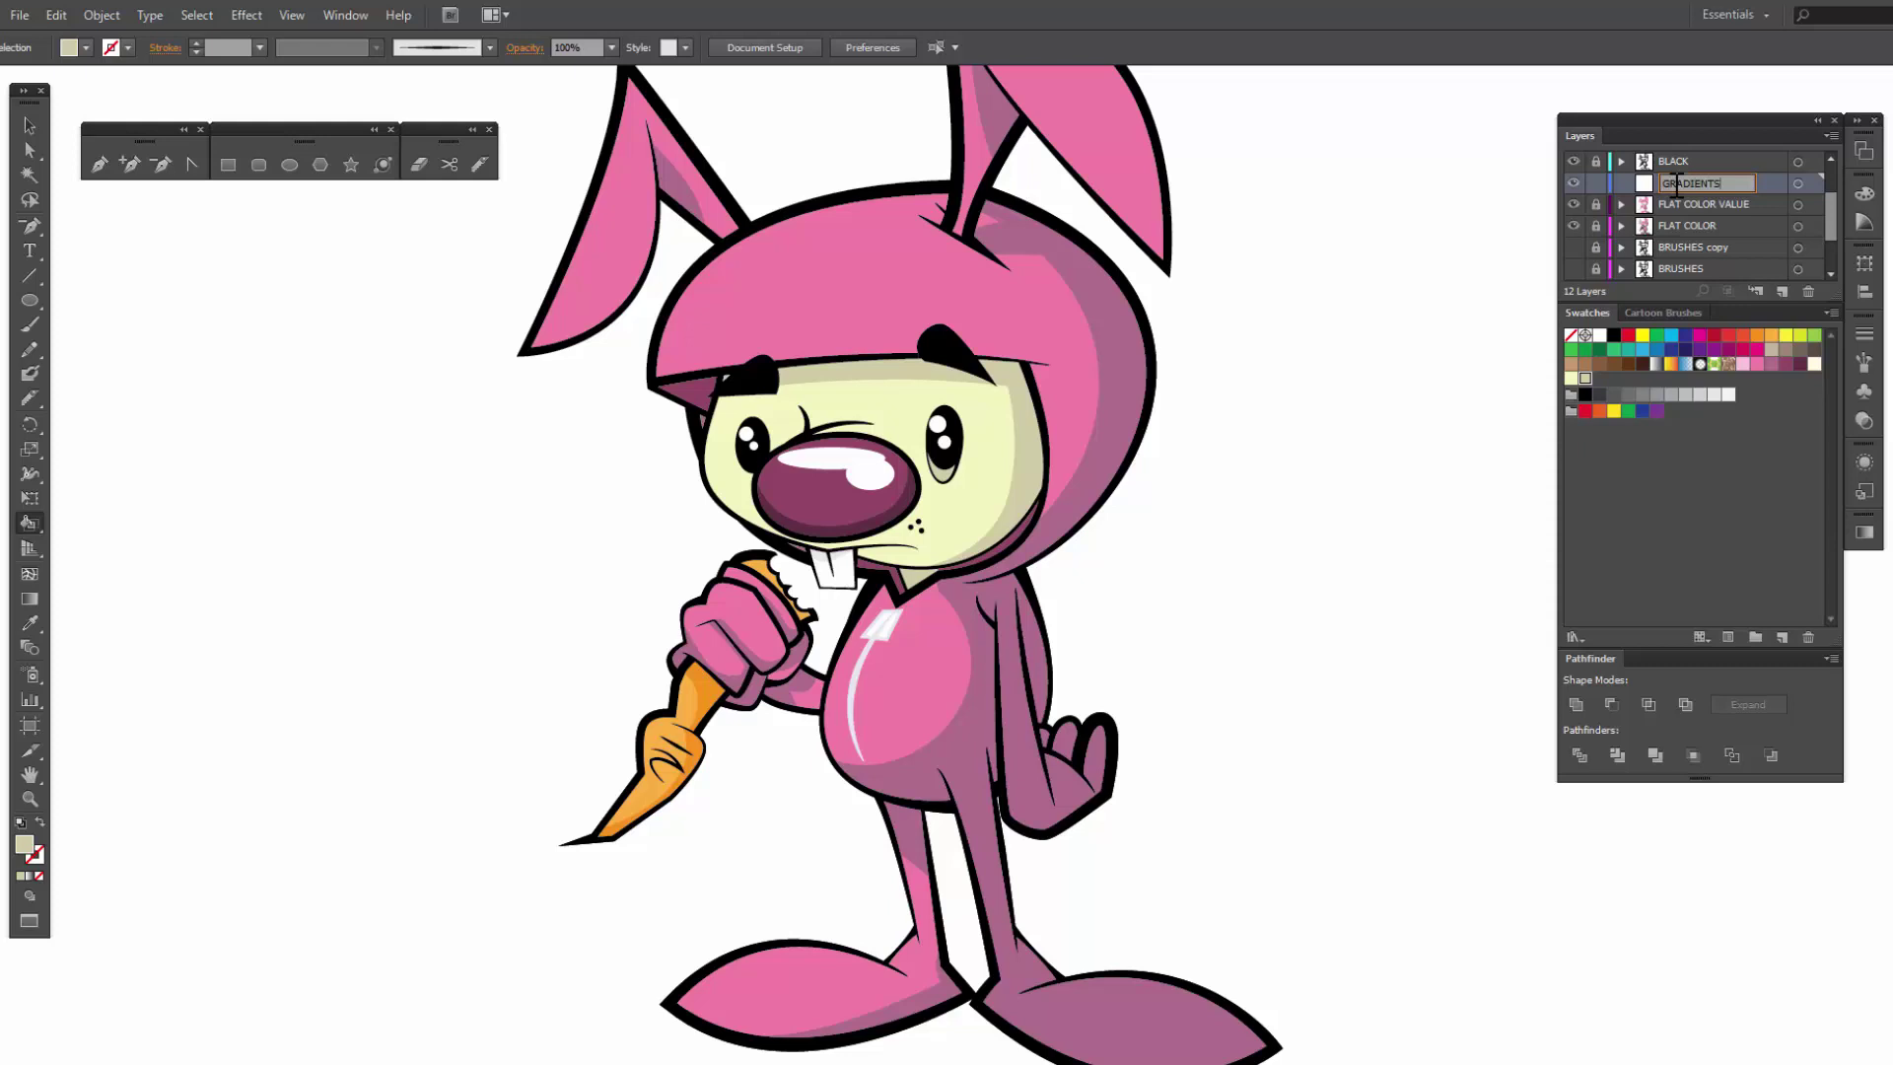
{"action": "key", "text": "Return"}
Step: Draw a closed triangle about 1.07 by 0.70 in with the Pen tool over the front of the hood above the brim
{"action": "left_click_drag", "start_coordinate": [1338, 445], "coordinate": [1322, 486]}
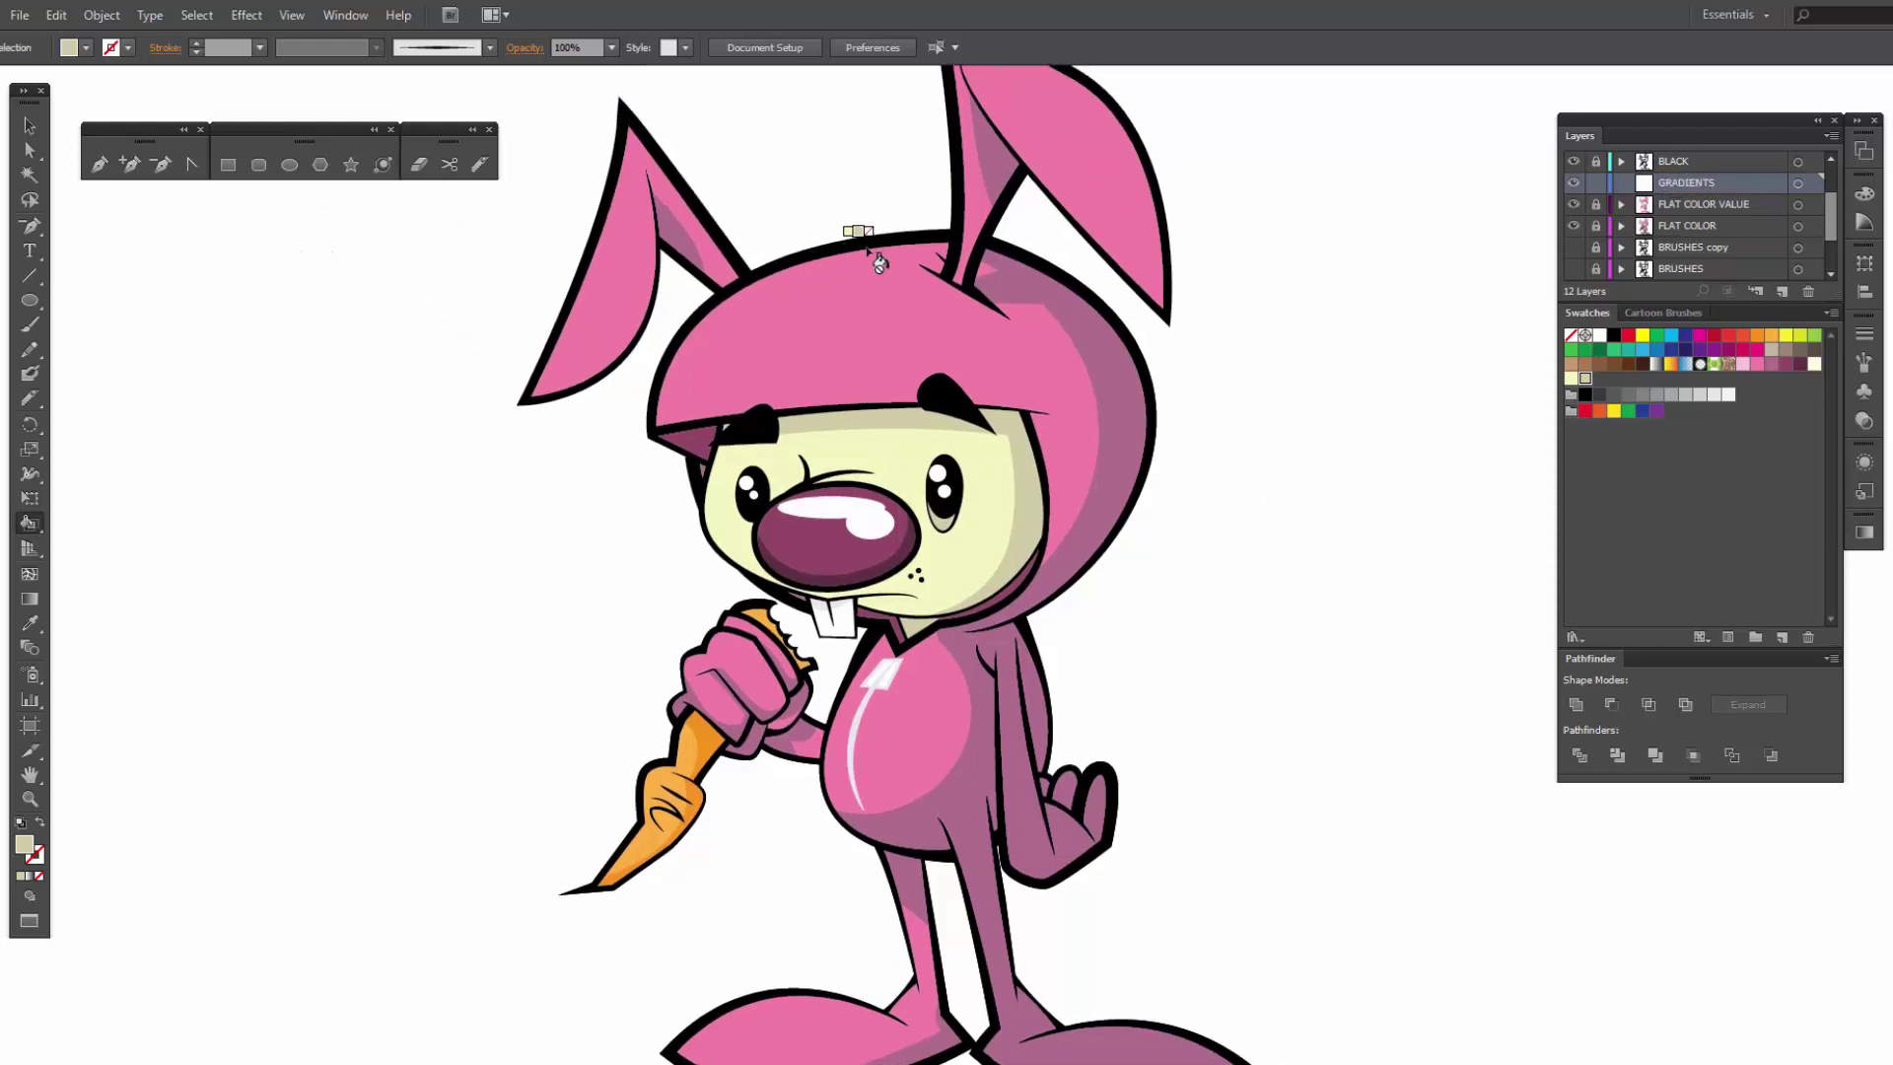
{"action": "key", "text": "p"}
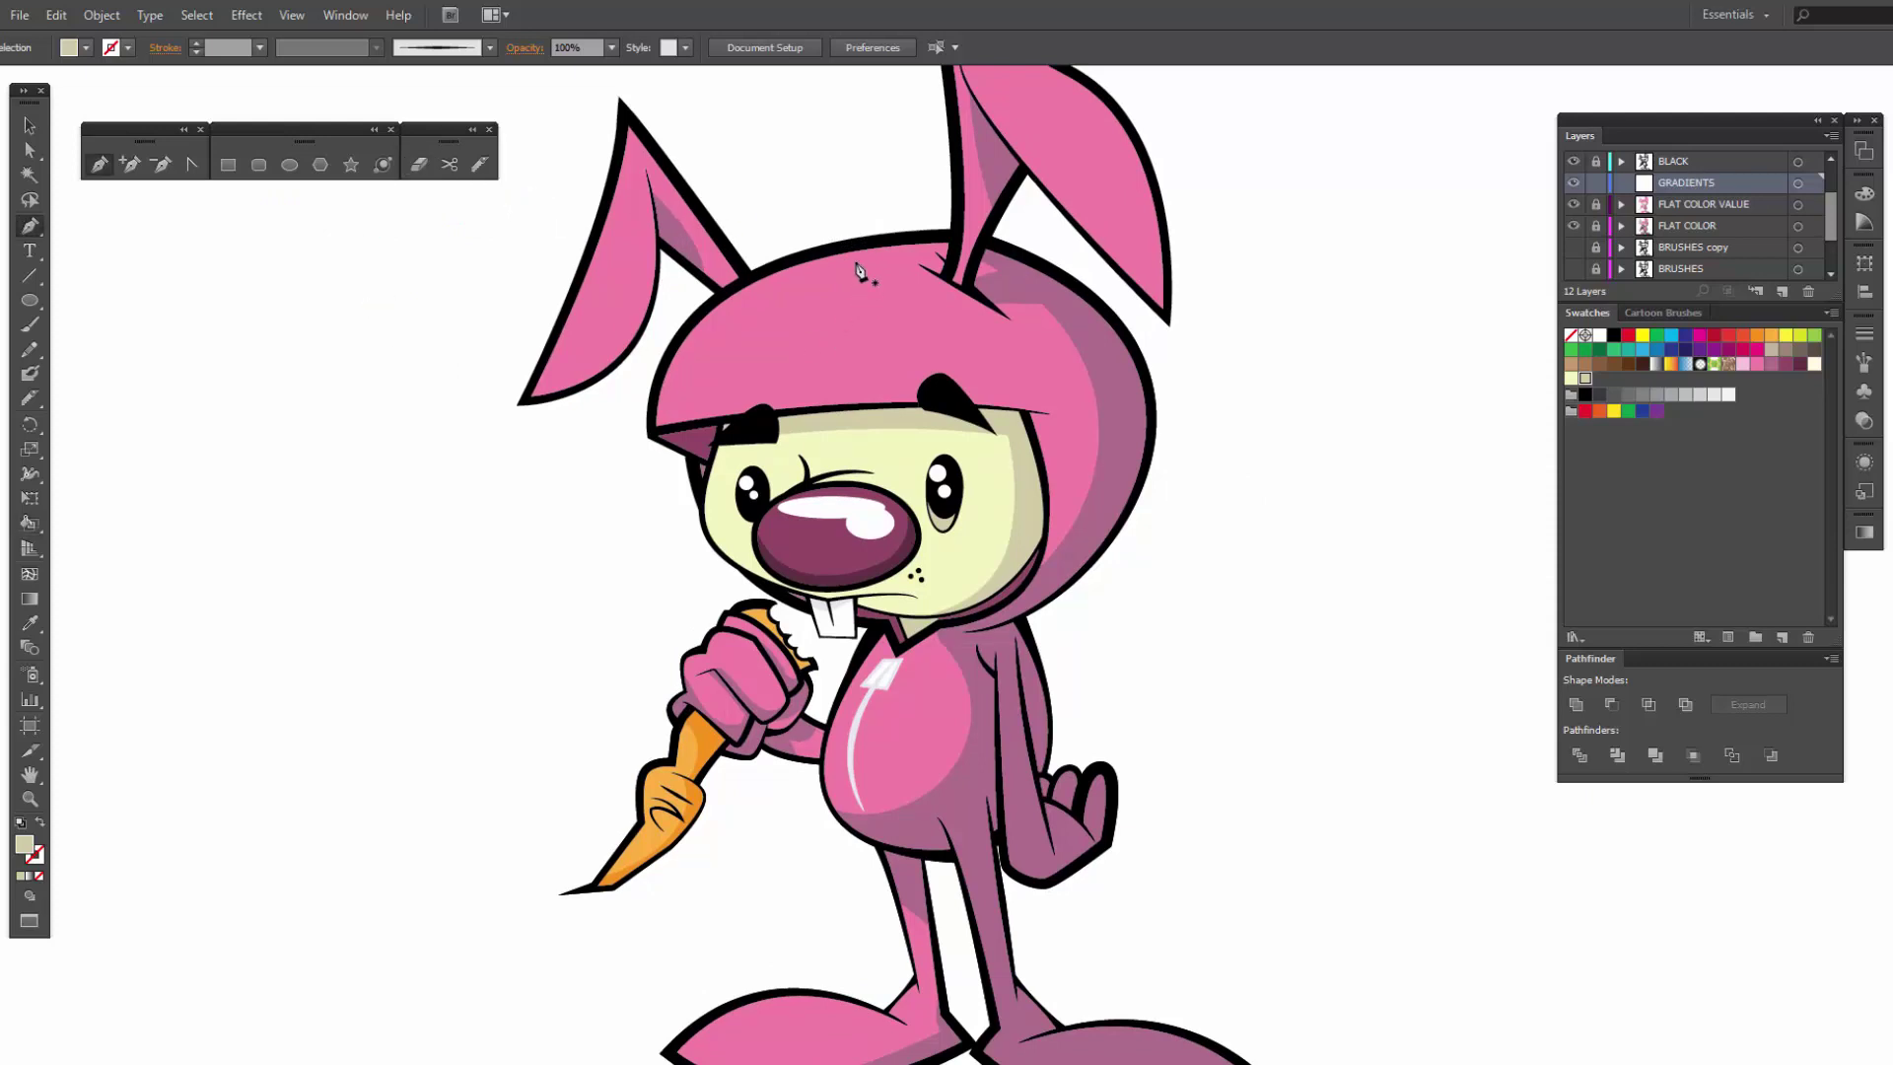
{"action": "left_click", "coordinate": [898, 254]}
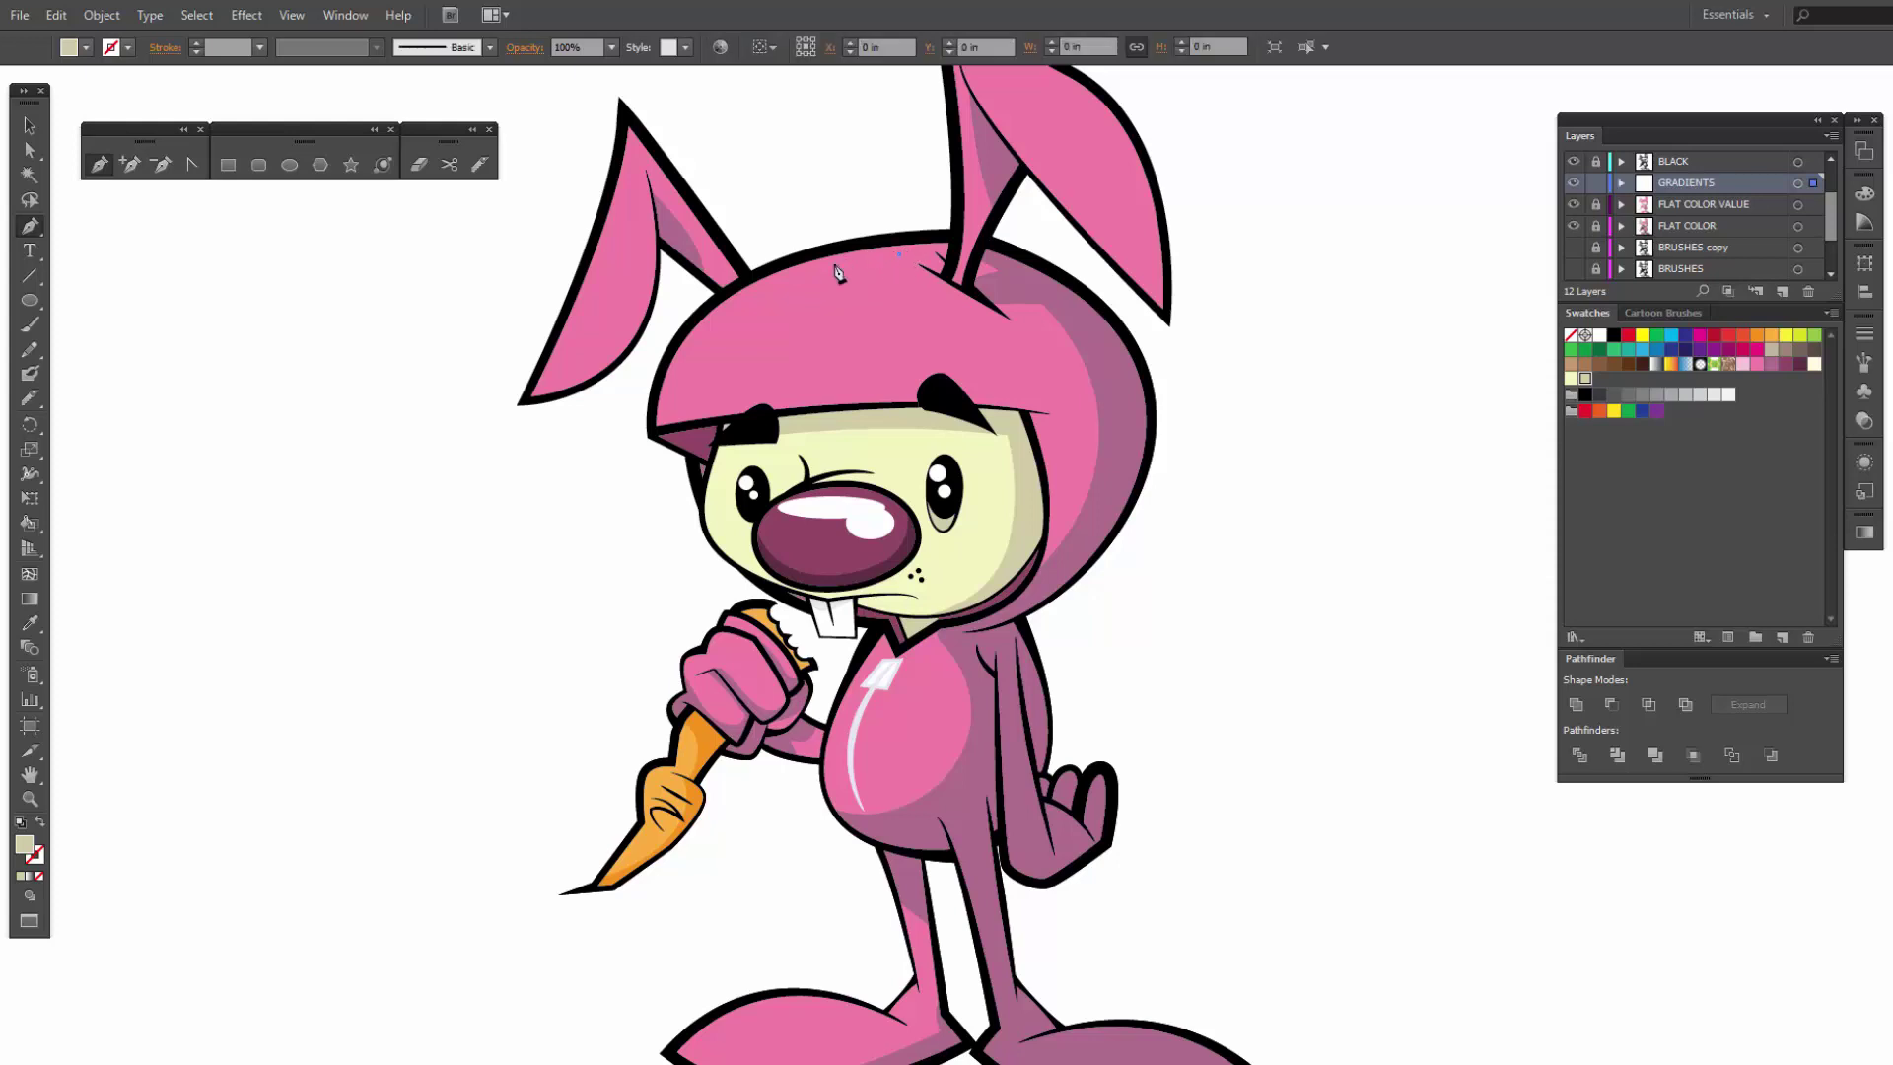
{"action": "left_click", "coordinate": [667, 410]}
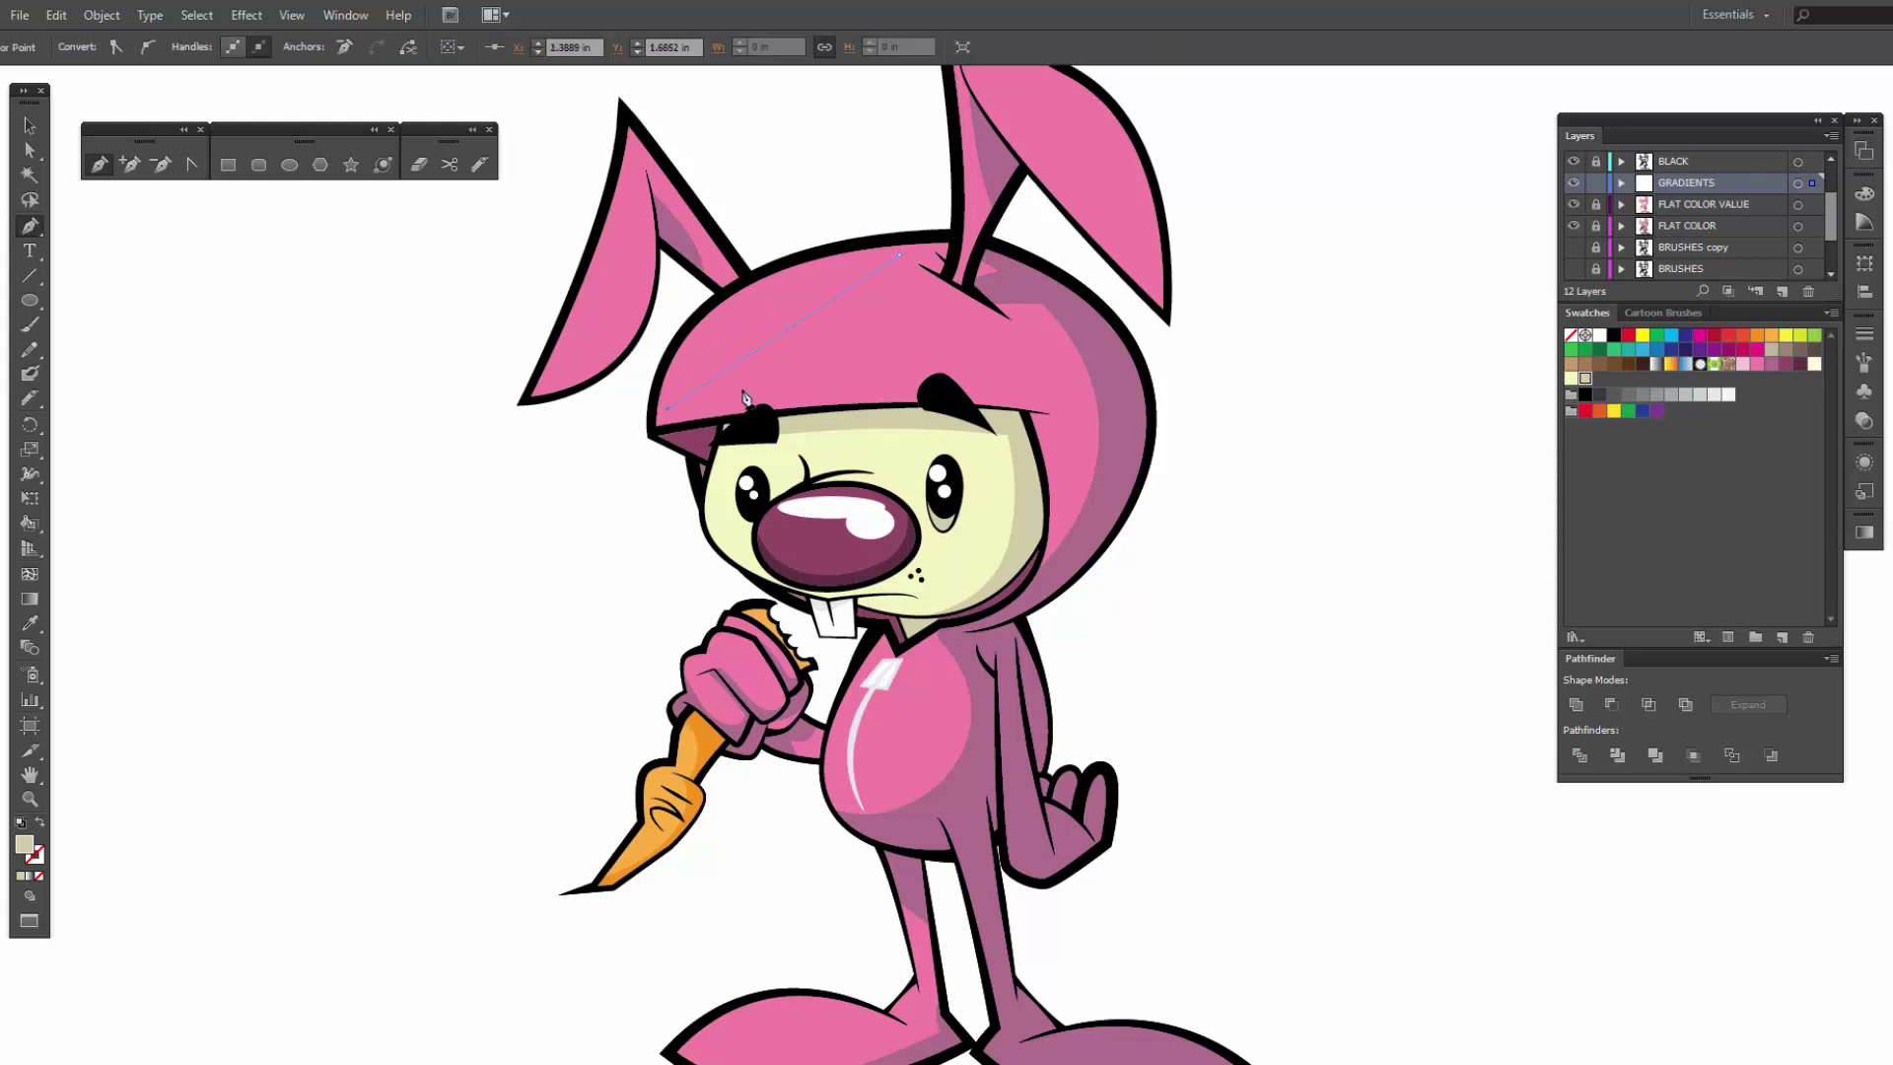
{"action": "left_click", "coordinate": [904, 390]}
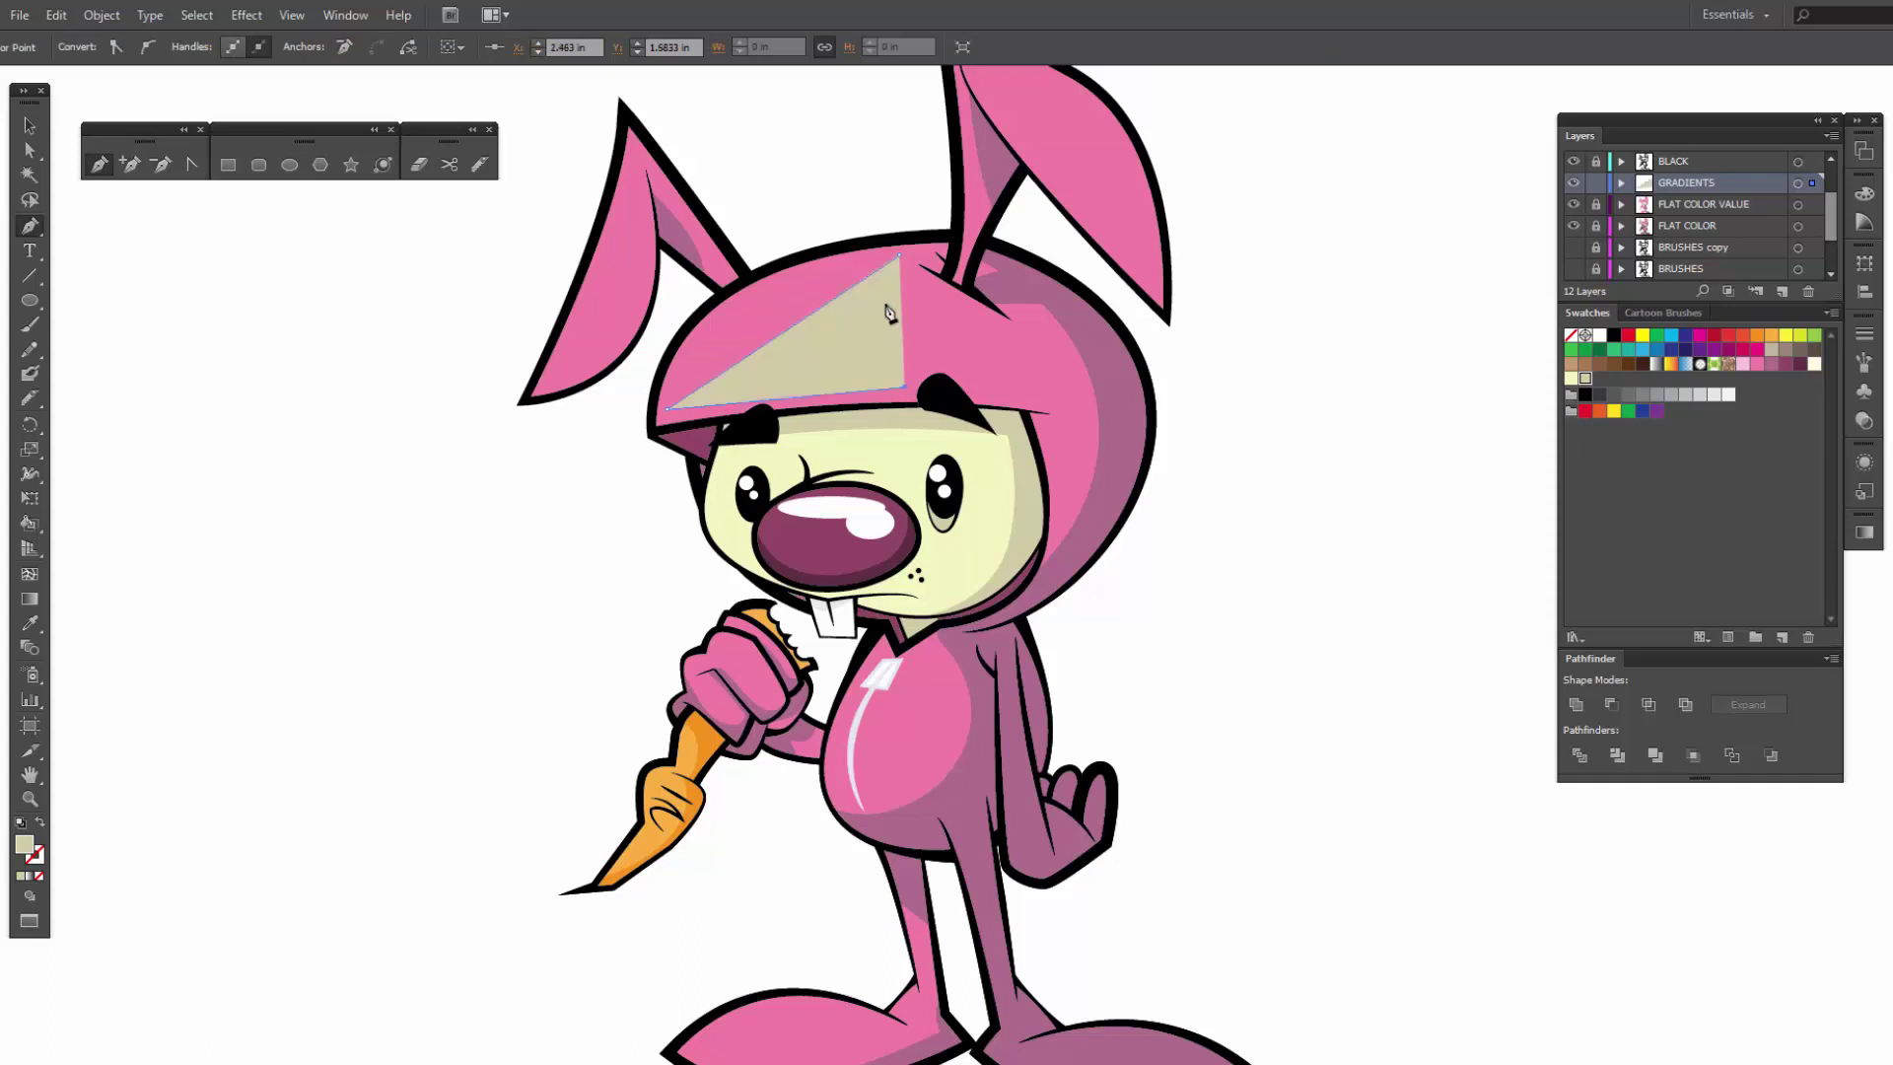
{"action": "left_click", "coordinate": [899, 257]}
Step: Curve the triangle's upper edge along the hood's outline and bend its inner edge inward with the Anchor Point tool
{"action": "key", "text": "shift+c"}
{"action": "left_click_drag", "start_coordinate": [899, 258], "coordinate": [686, 284]}
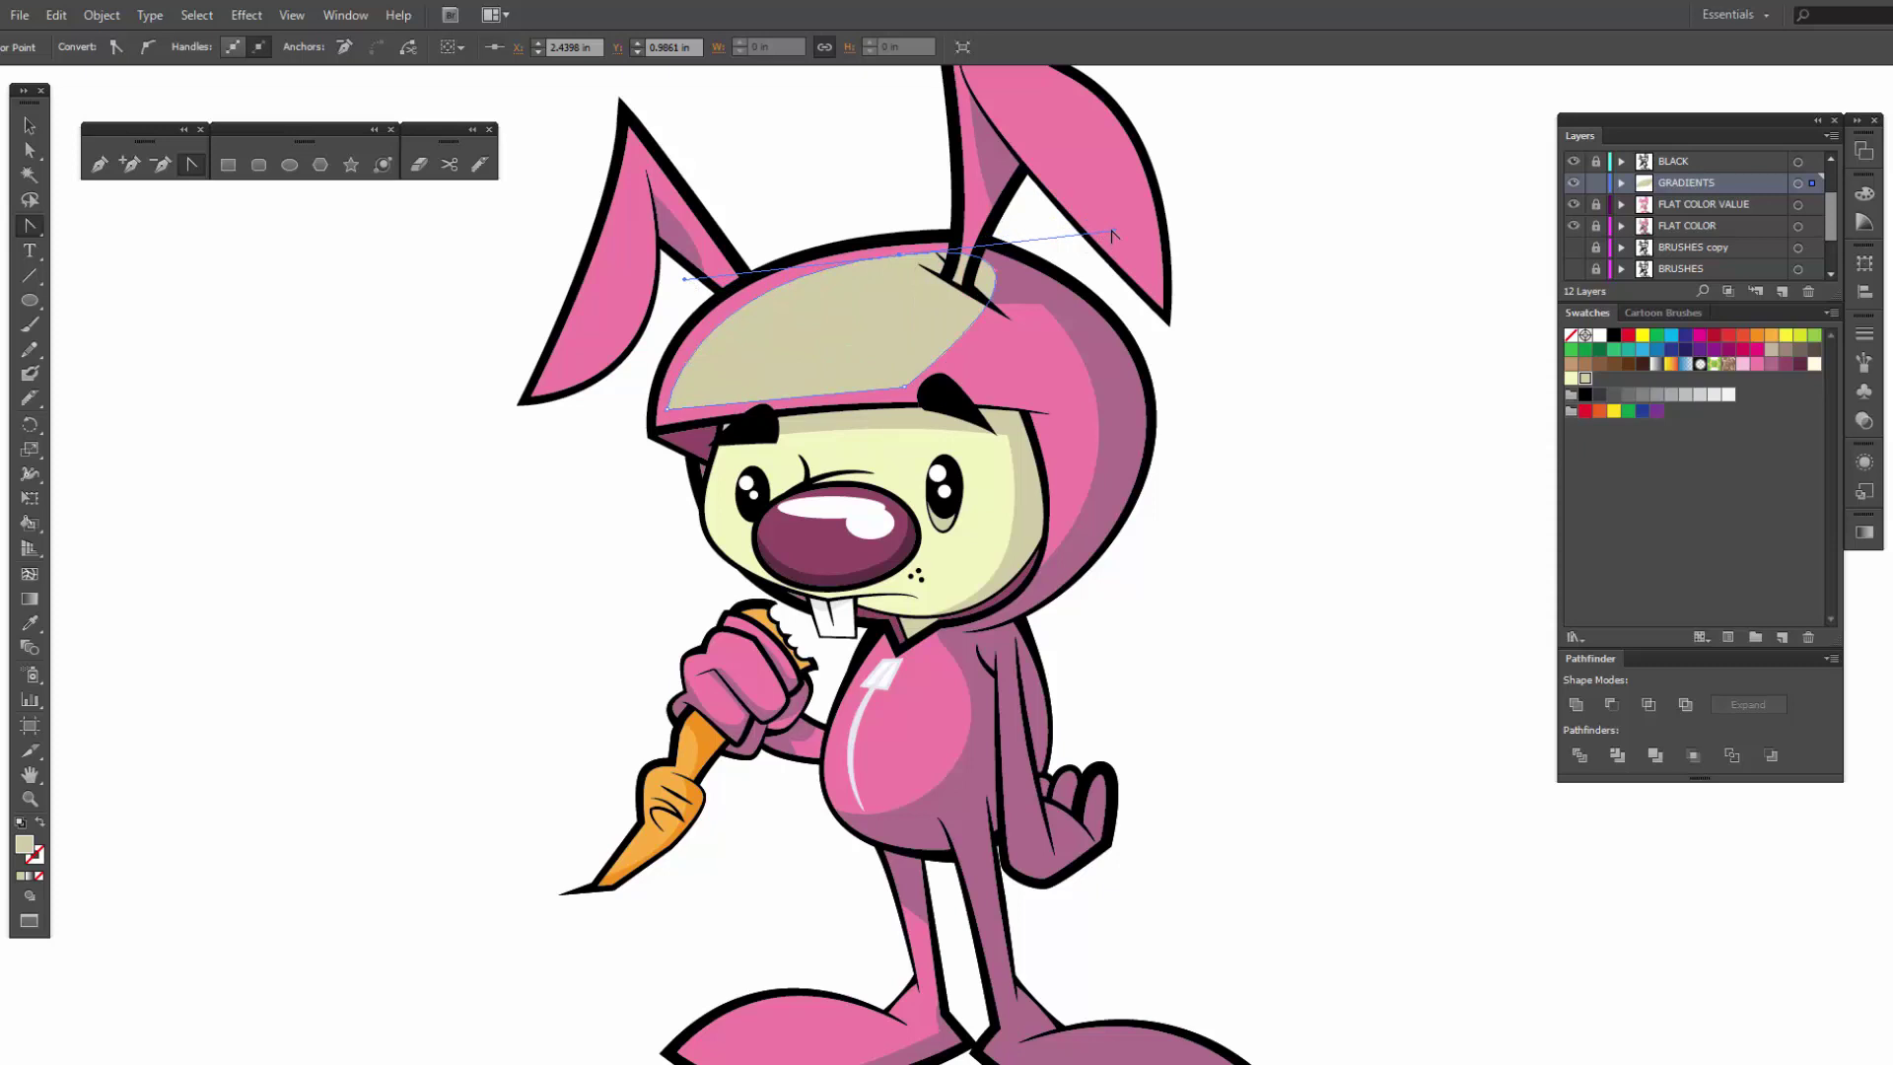
{"action": "left_click_drag", "start_coordinate": [1106, 237], "coordinate": [791, 320]}
{"action": "left_click_drag", "start_coordinate": [667, 408], "coordinate": [682, 363]}
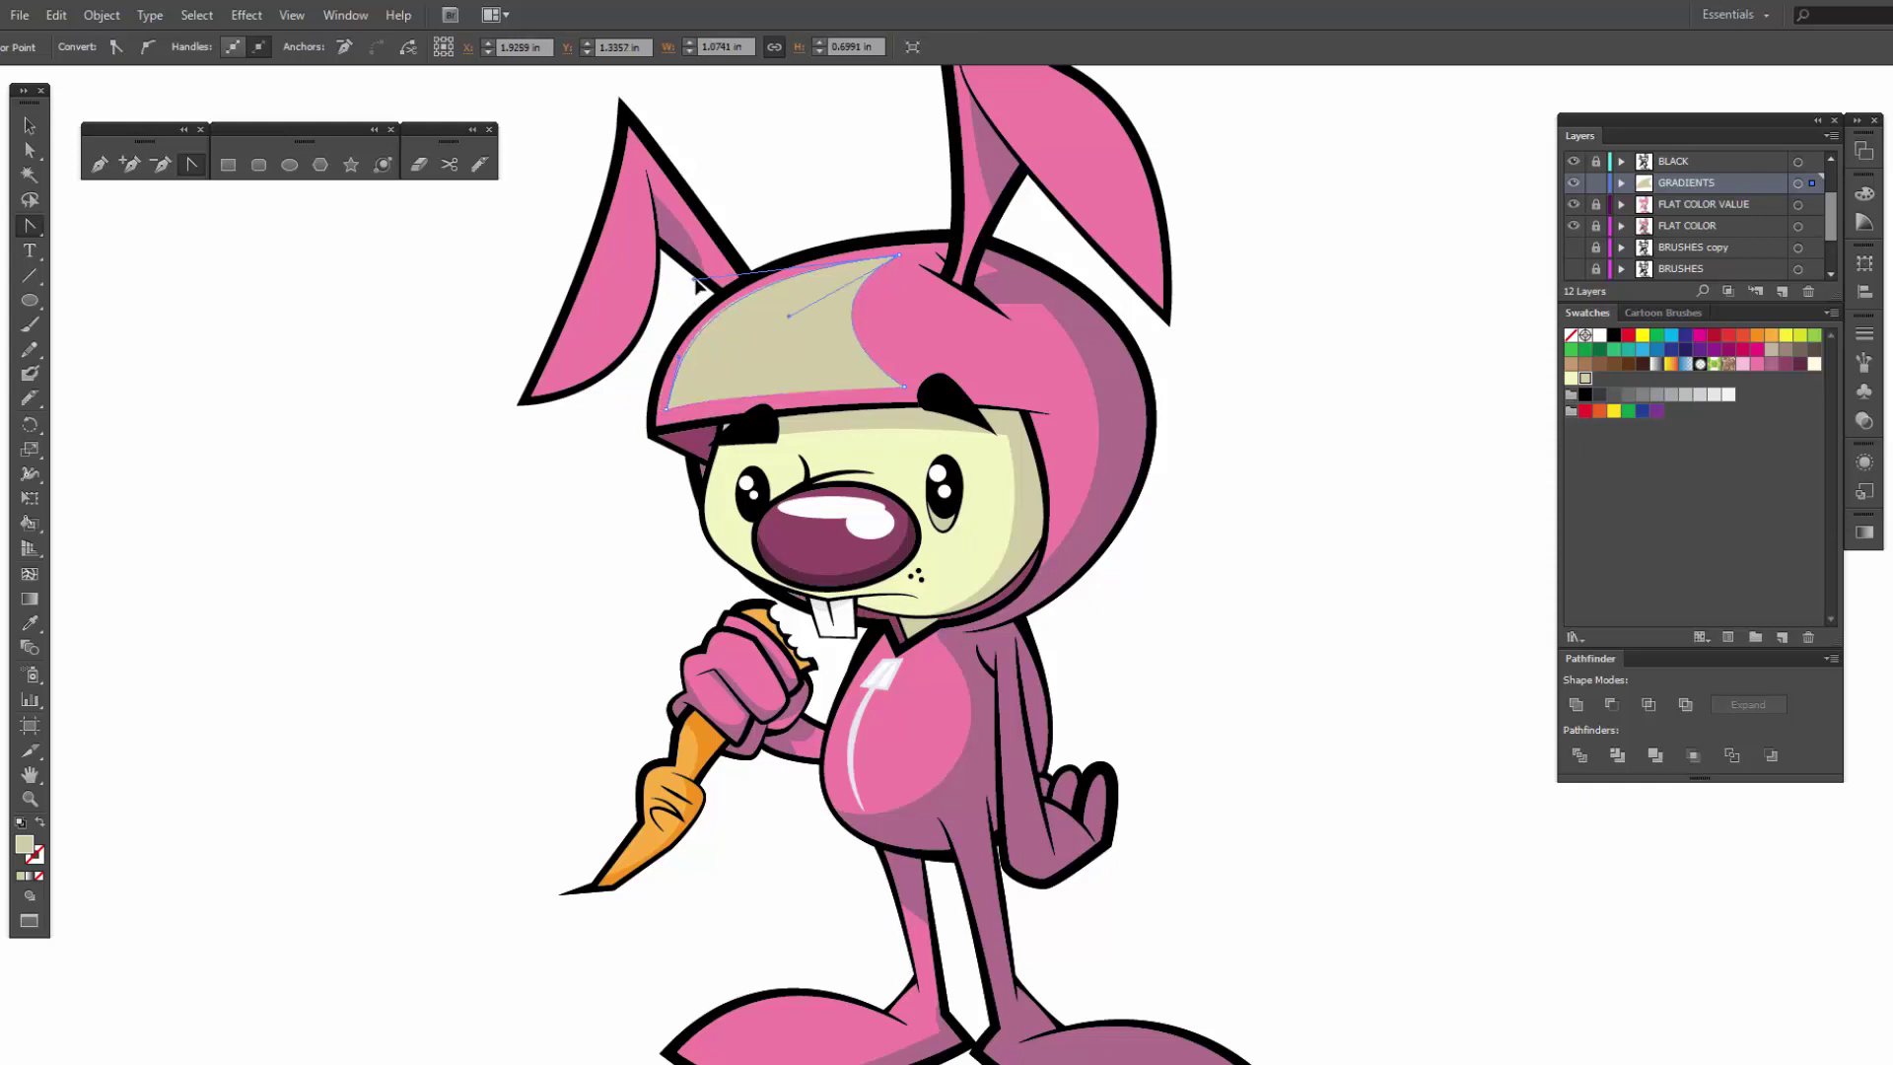
{"action": "left_click_drag", "start_coordinate": [686, 284], "coordinate": [716, 330]}
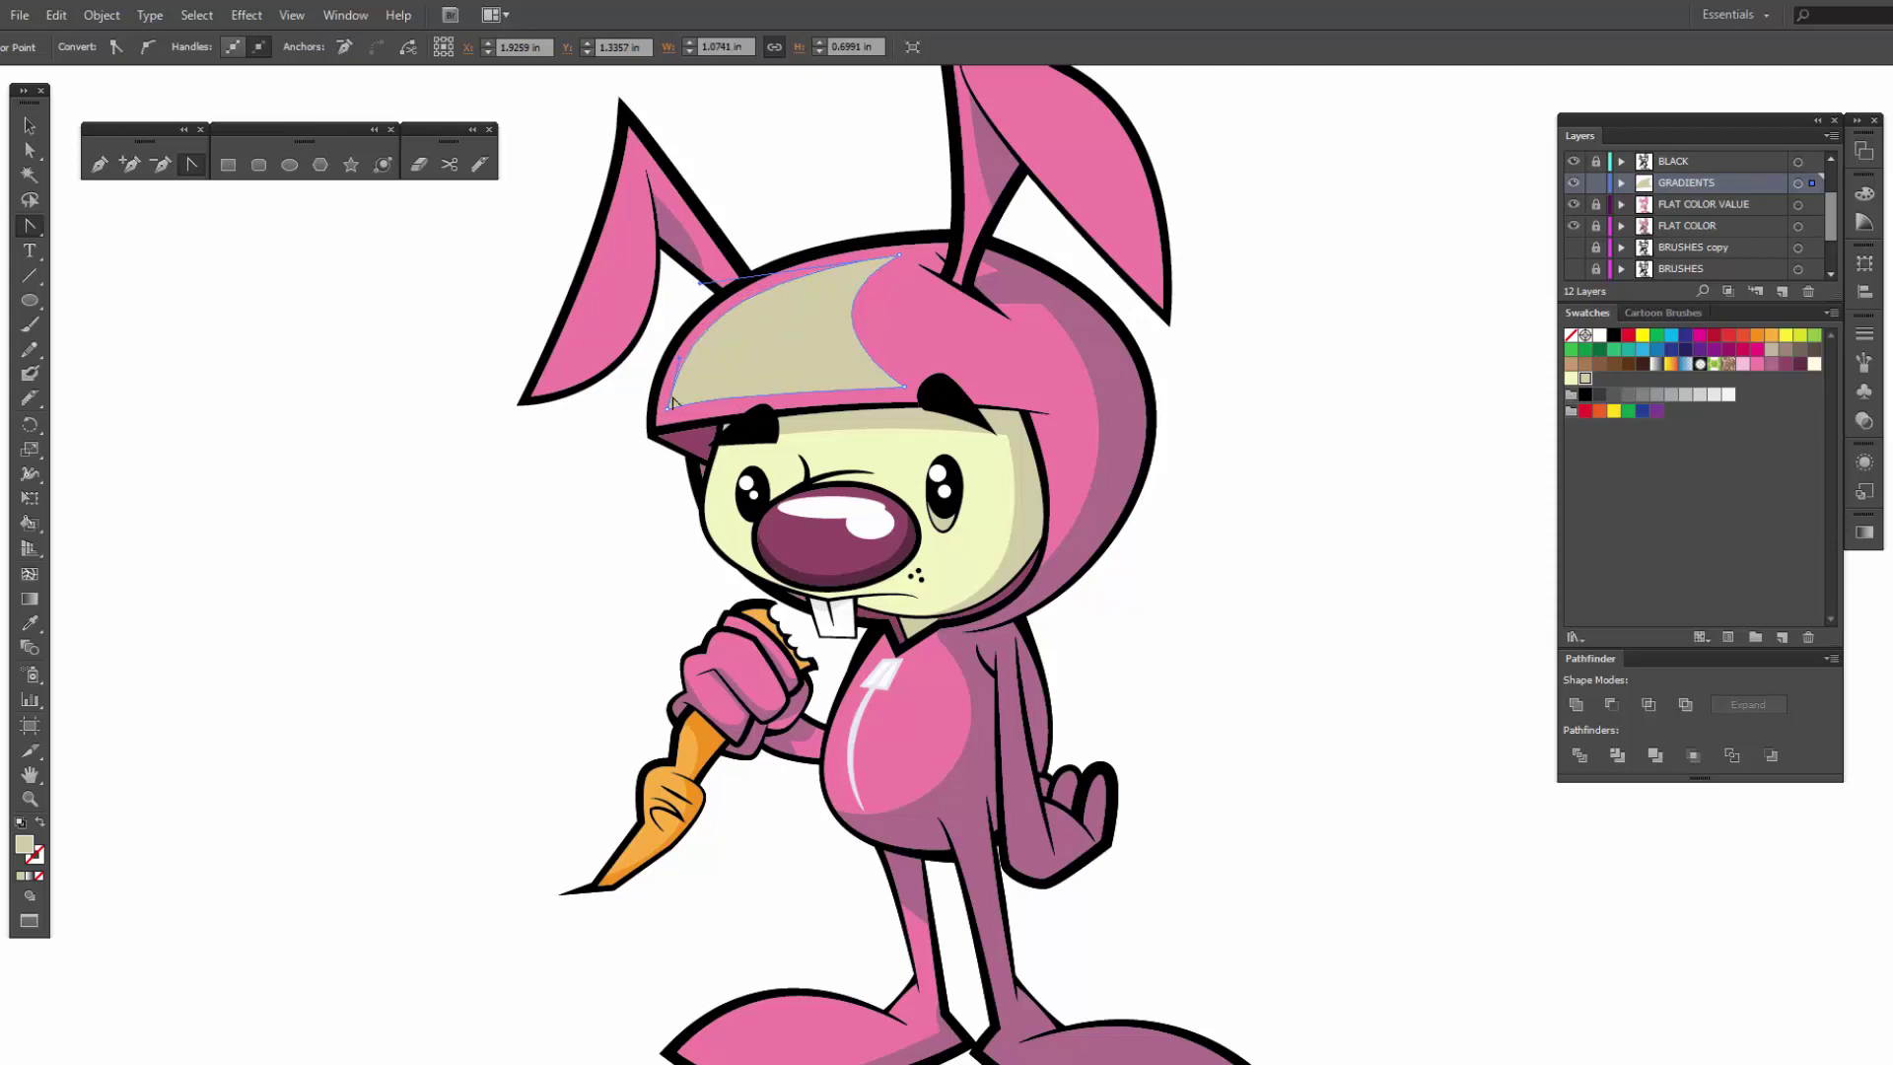
Step: Nudge the shape's two lower corners slightly down toward the brim line and deselect the shape
{"action": "key", "text": "a"}
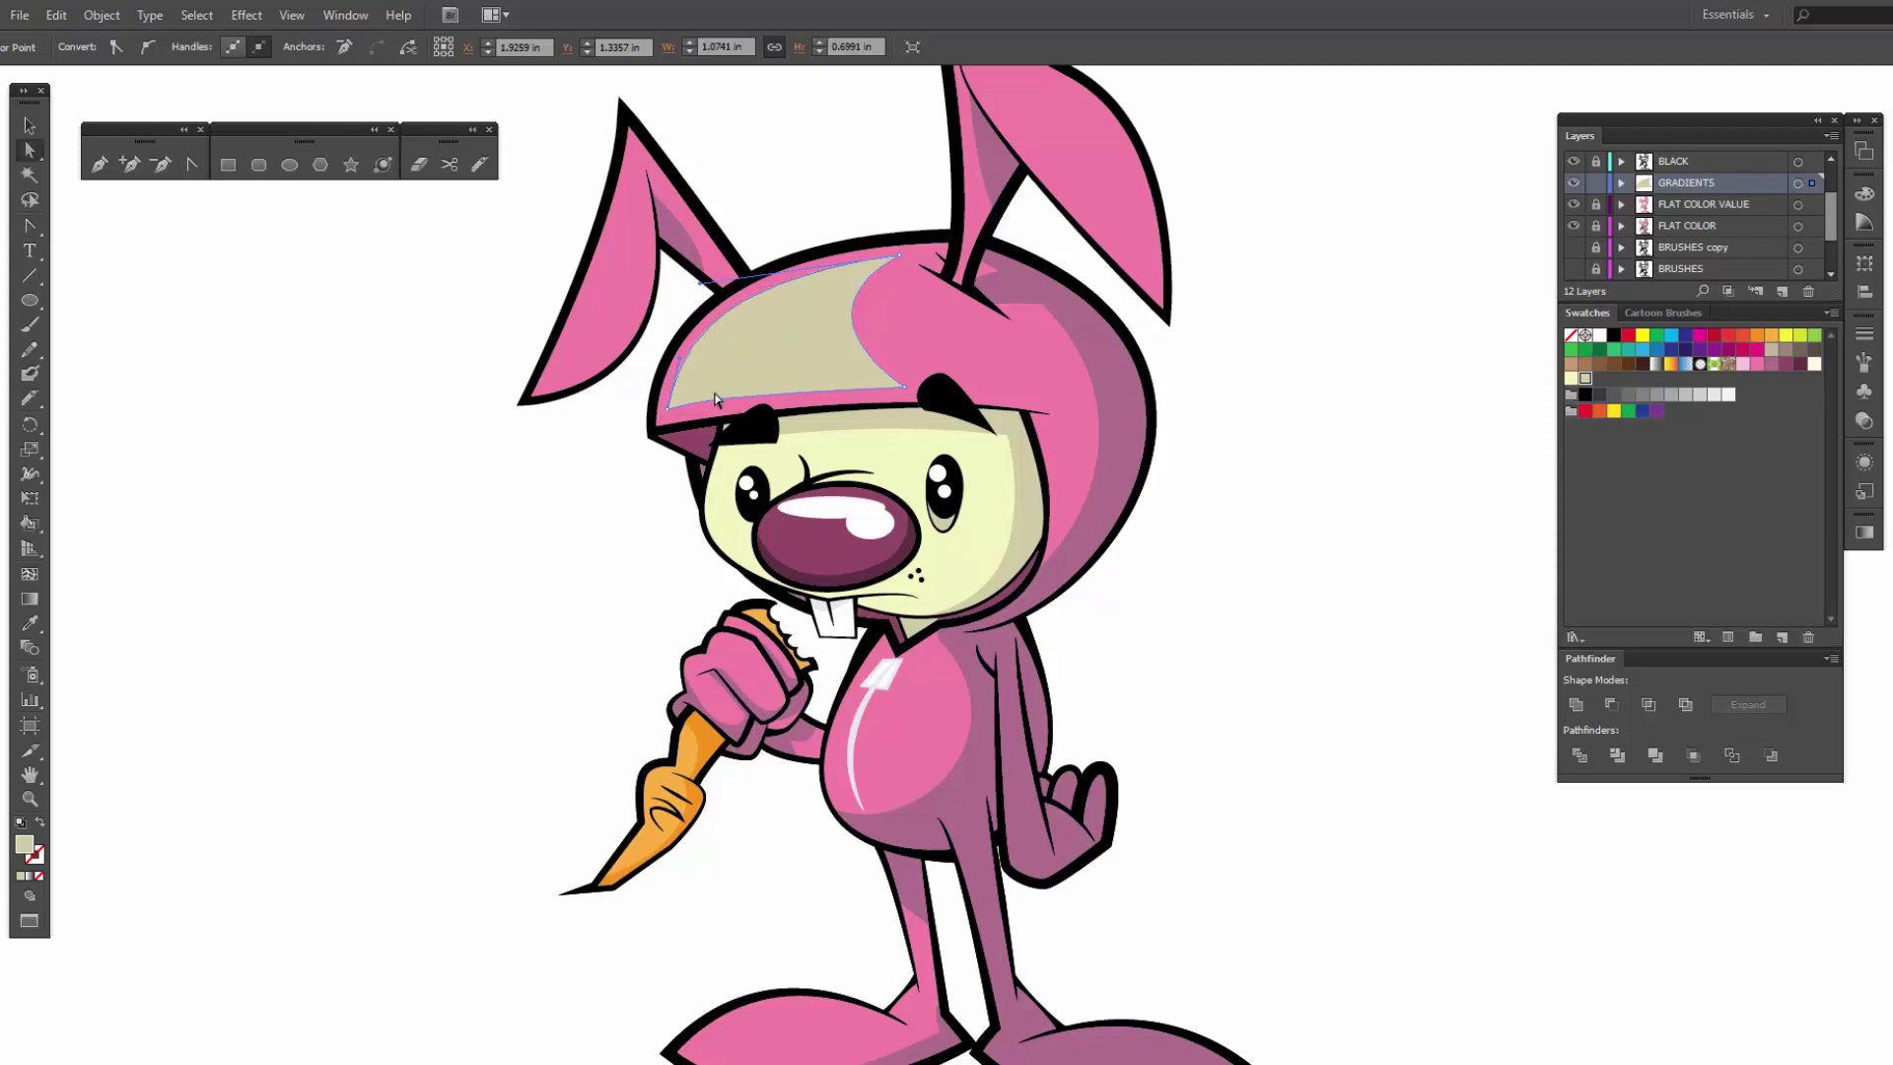
{"action": "left_click", "coordinate": [668, 414]}
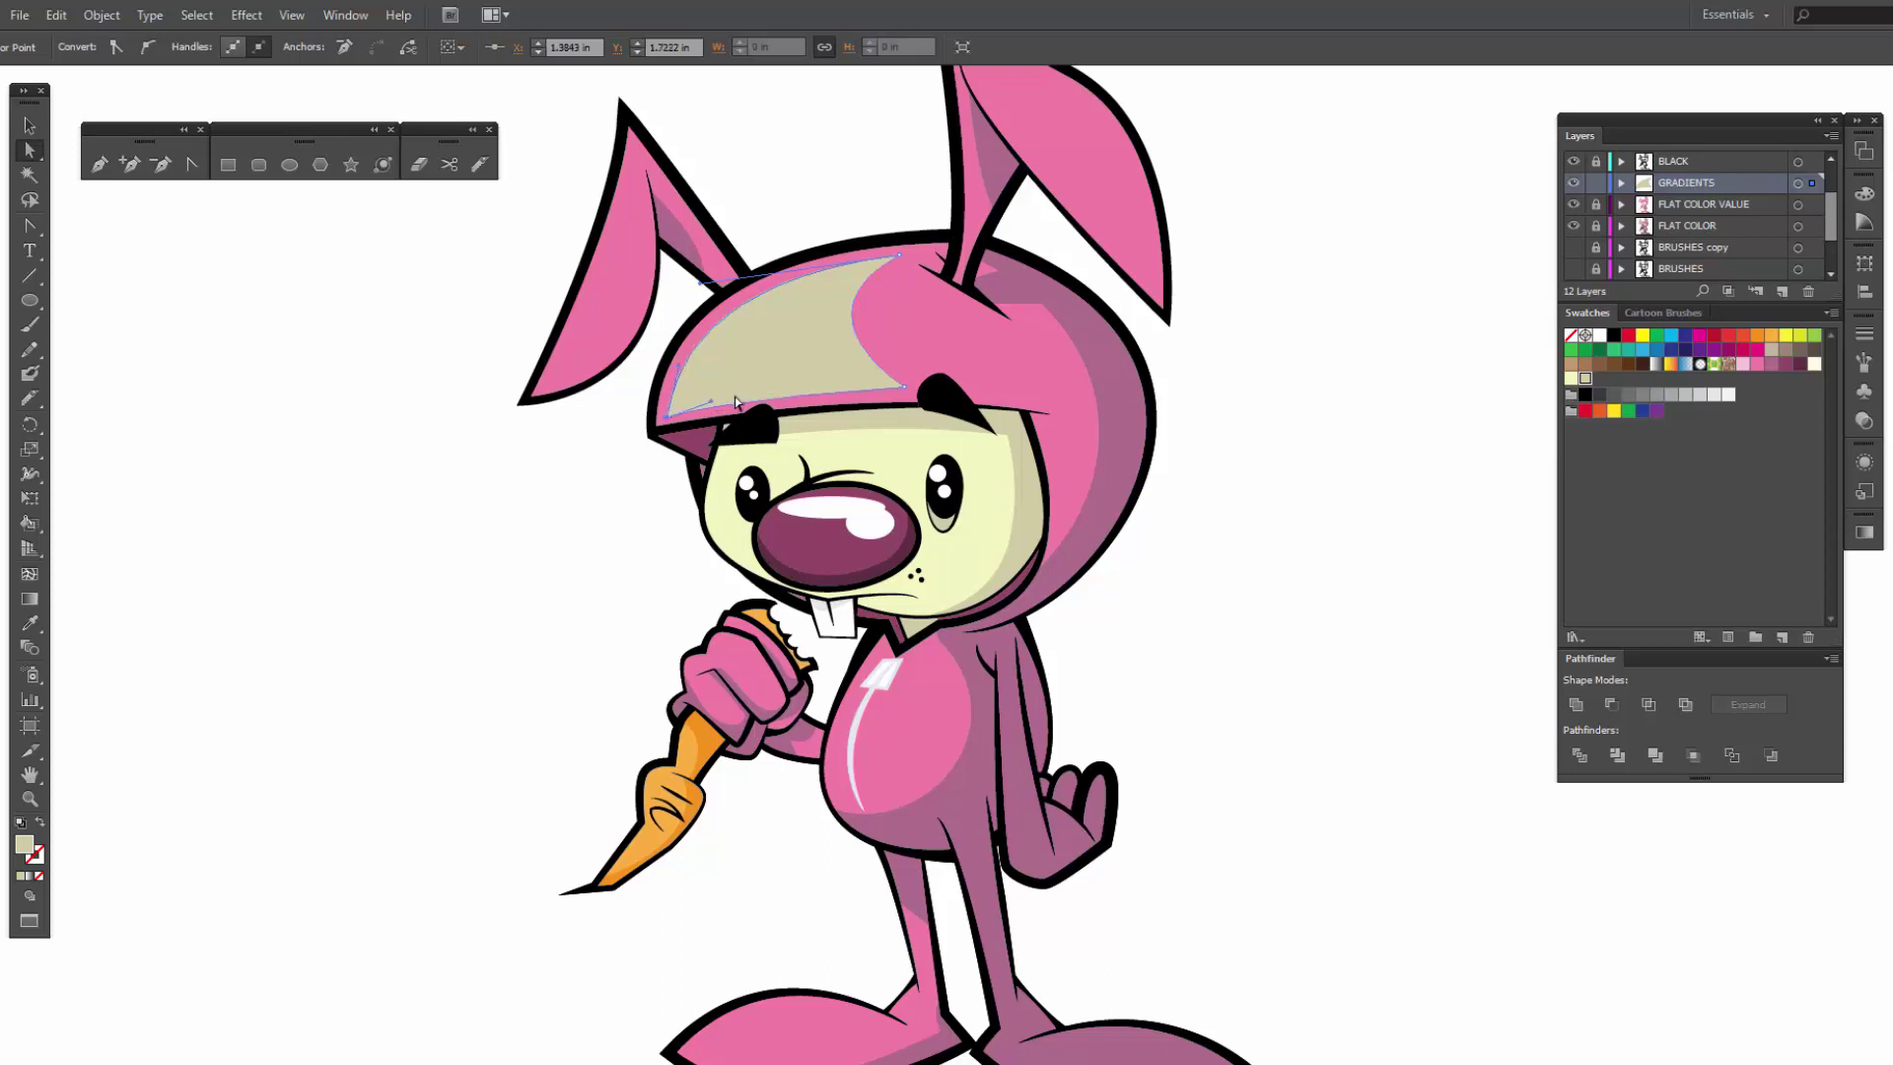
{"action": "left_click", "coordinate": [904, 388]}
{"action": "left_click_drag", "start_coordinate": [903, 387], "coordinate": [903, 392]}
{"action": "left_click", "coordinate": [615, 434]}
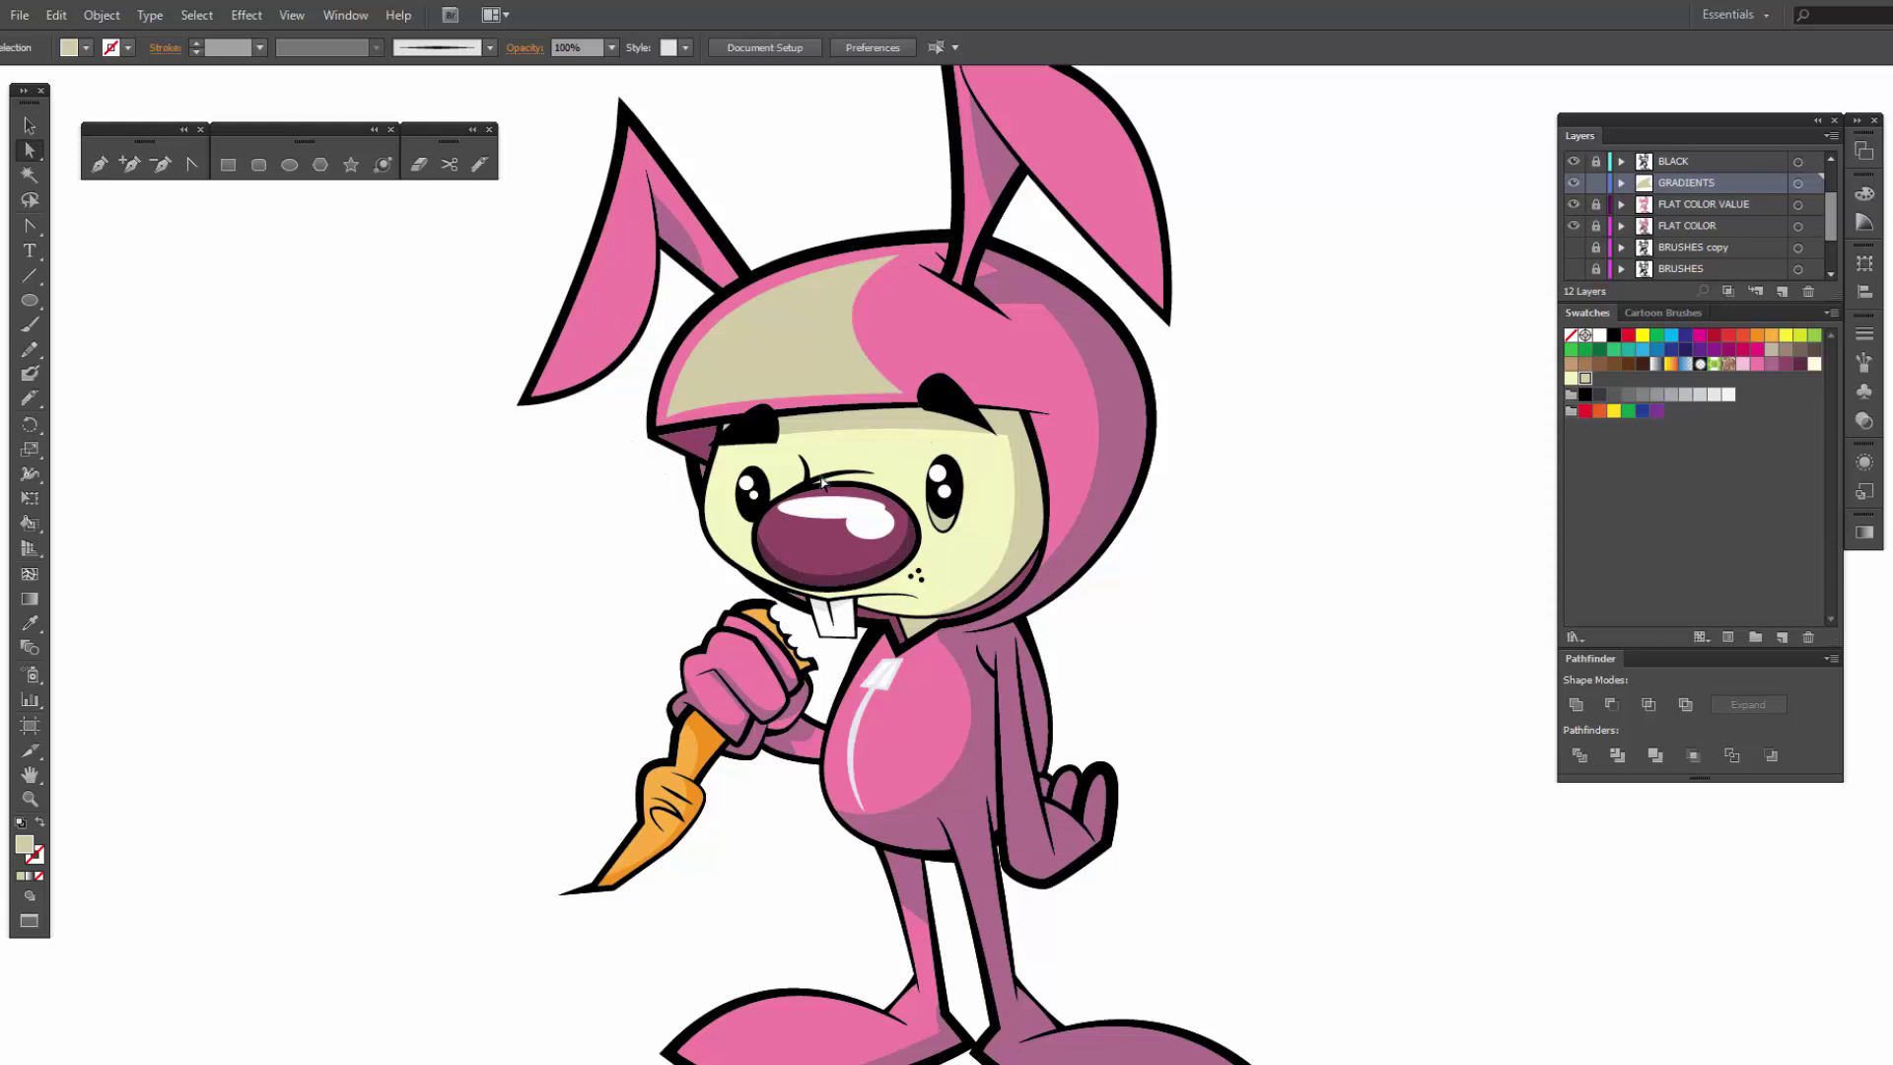
Step: Draw a closed triangle about 0.50 by 1.13 in with the Pen tool over the drooping front ear
{"action": "key", "text": "p"}
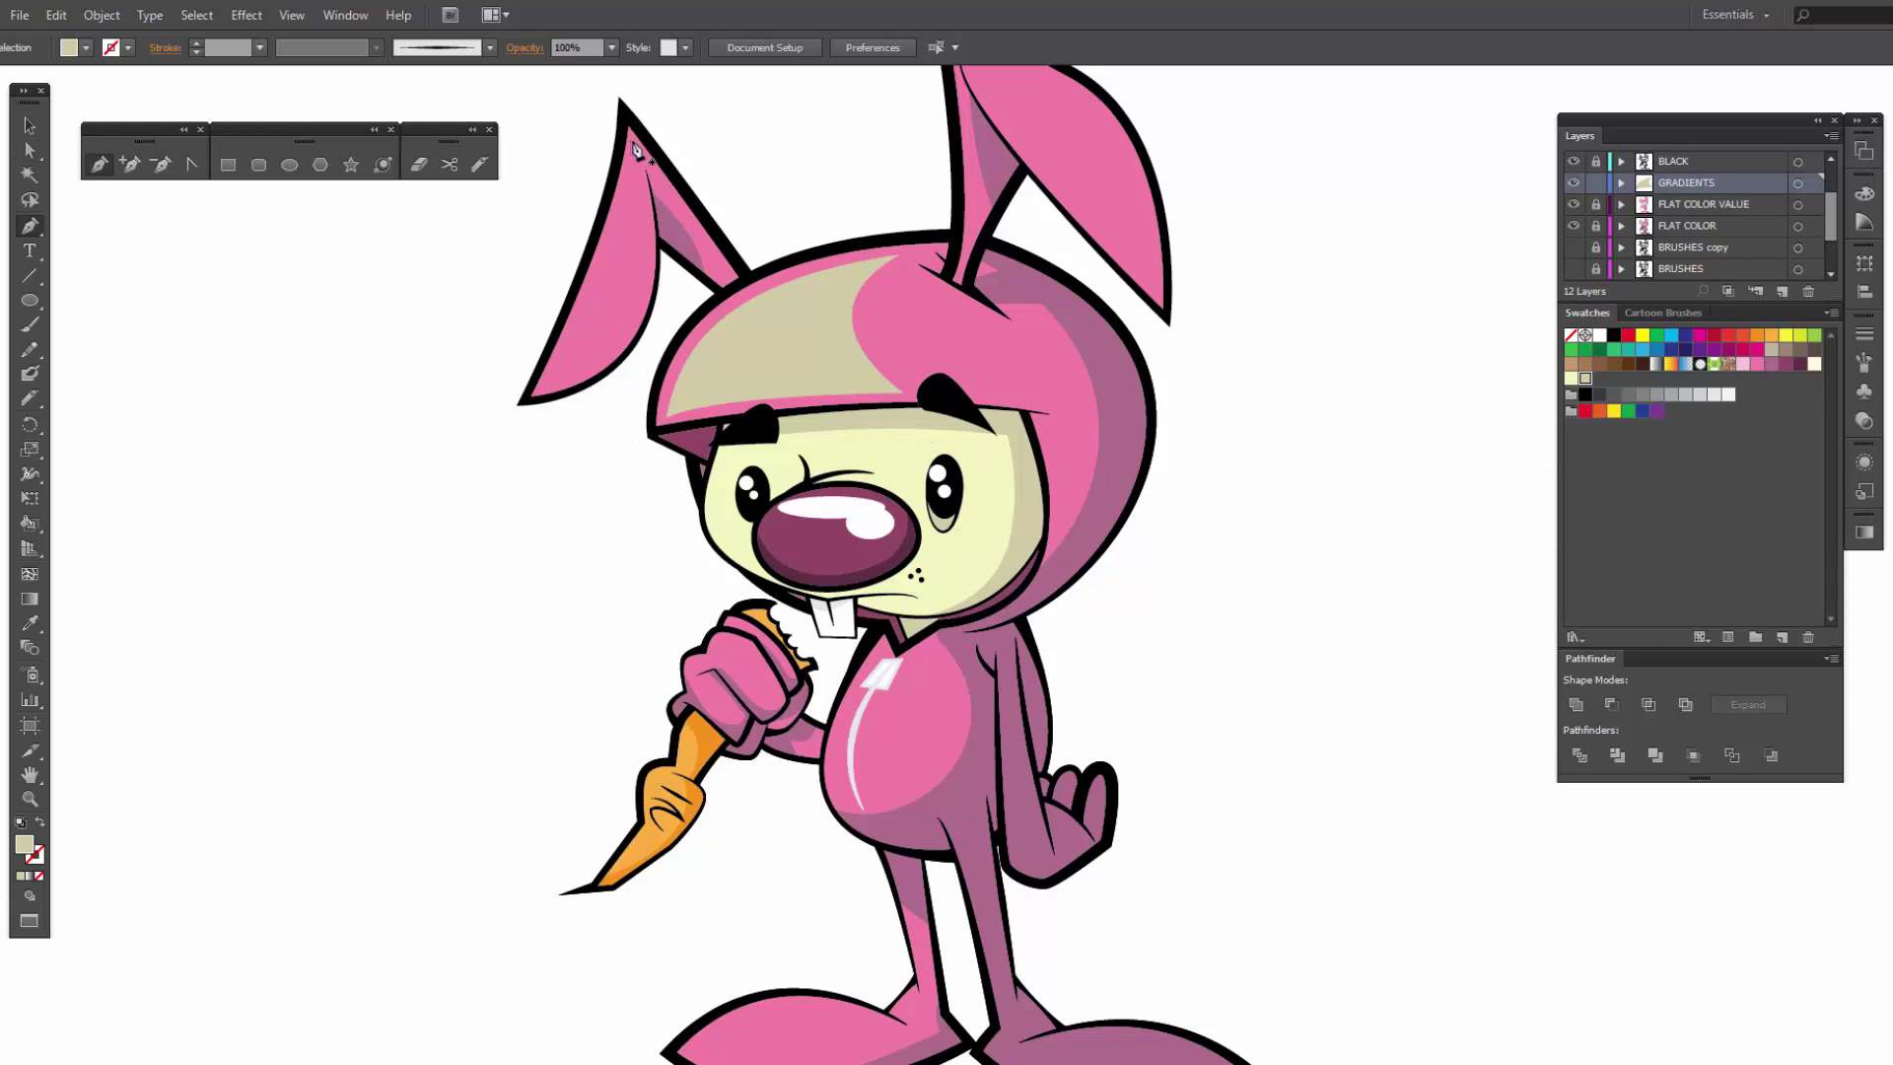
{"action": "left_click", "coordinate": [628, 143]}
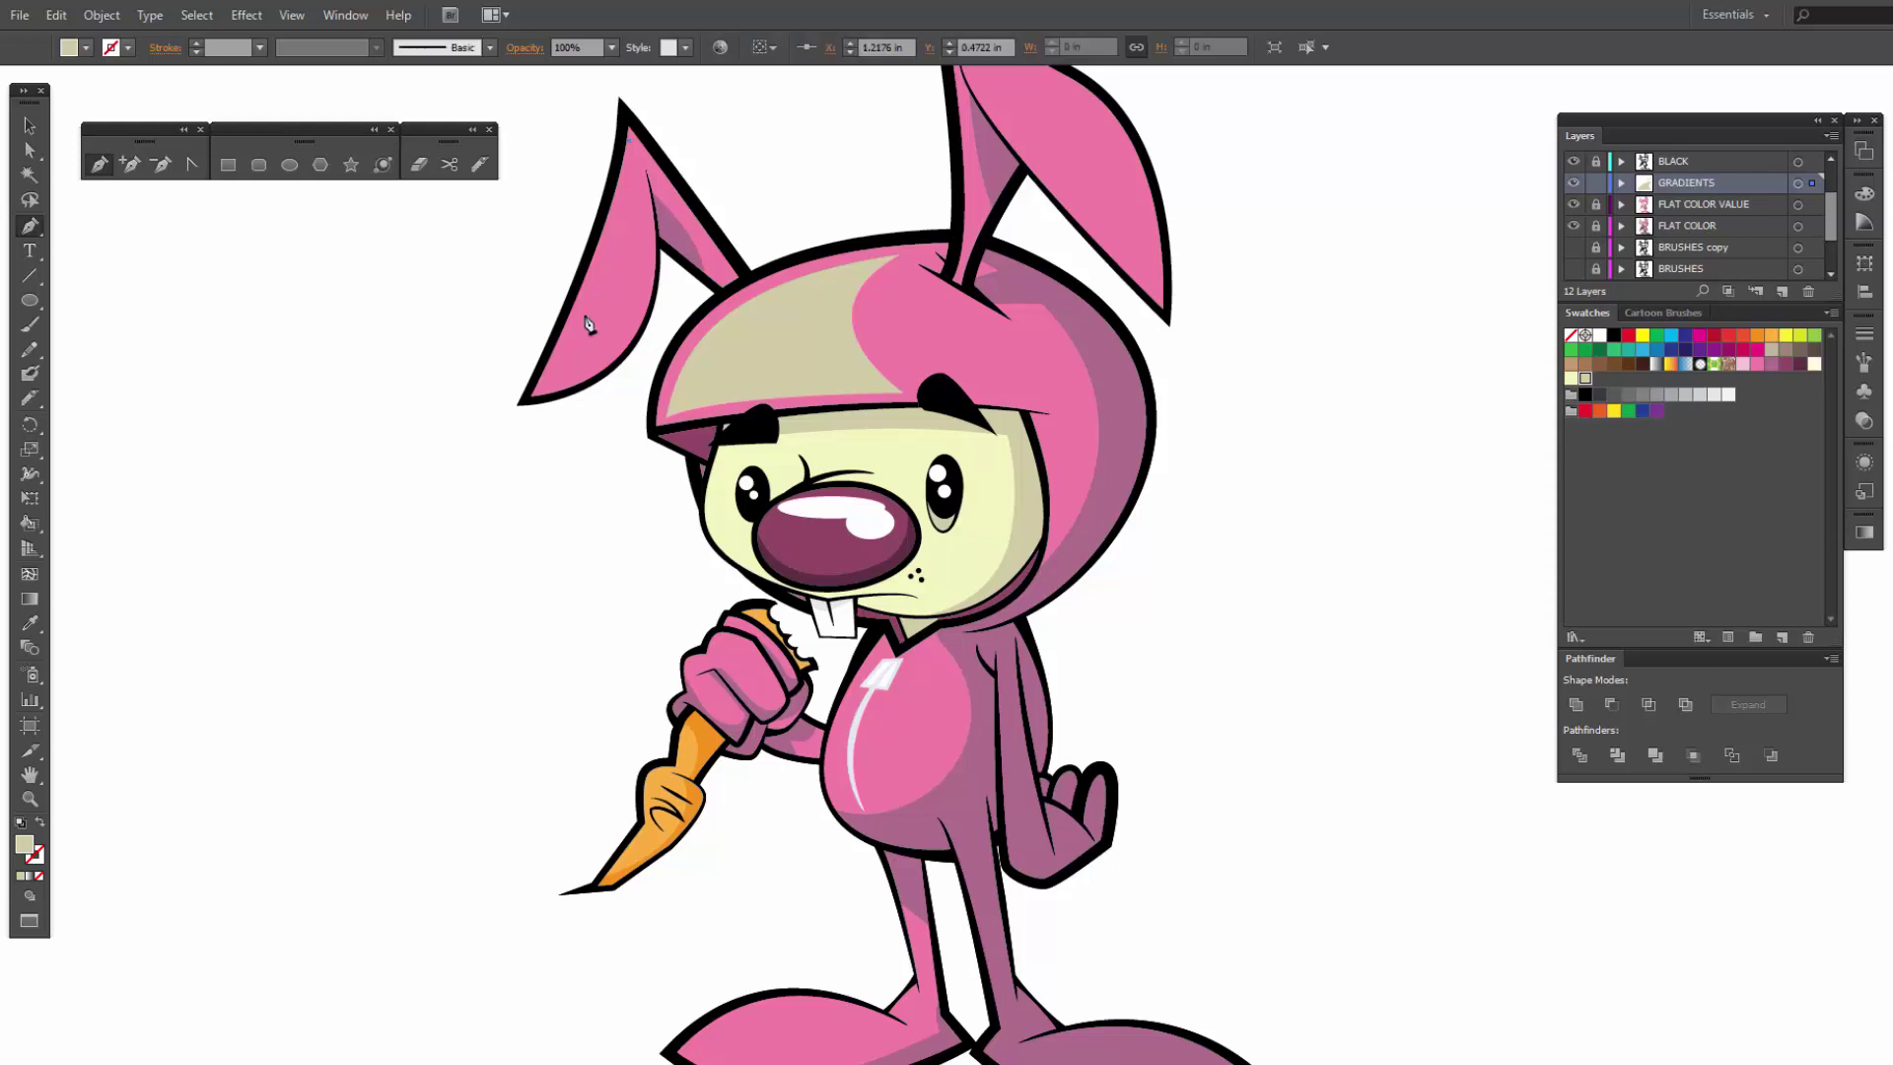
{"action": "left_click", "coordinate": [540, 396]}
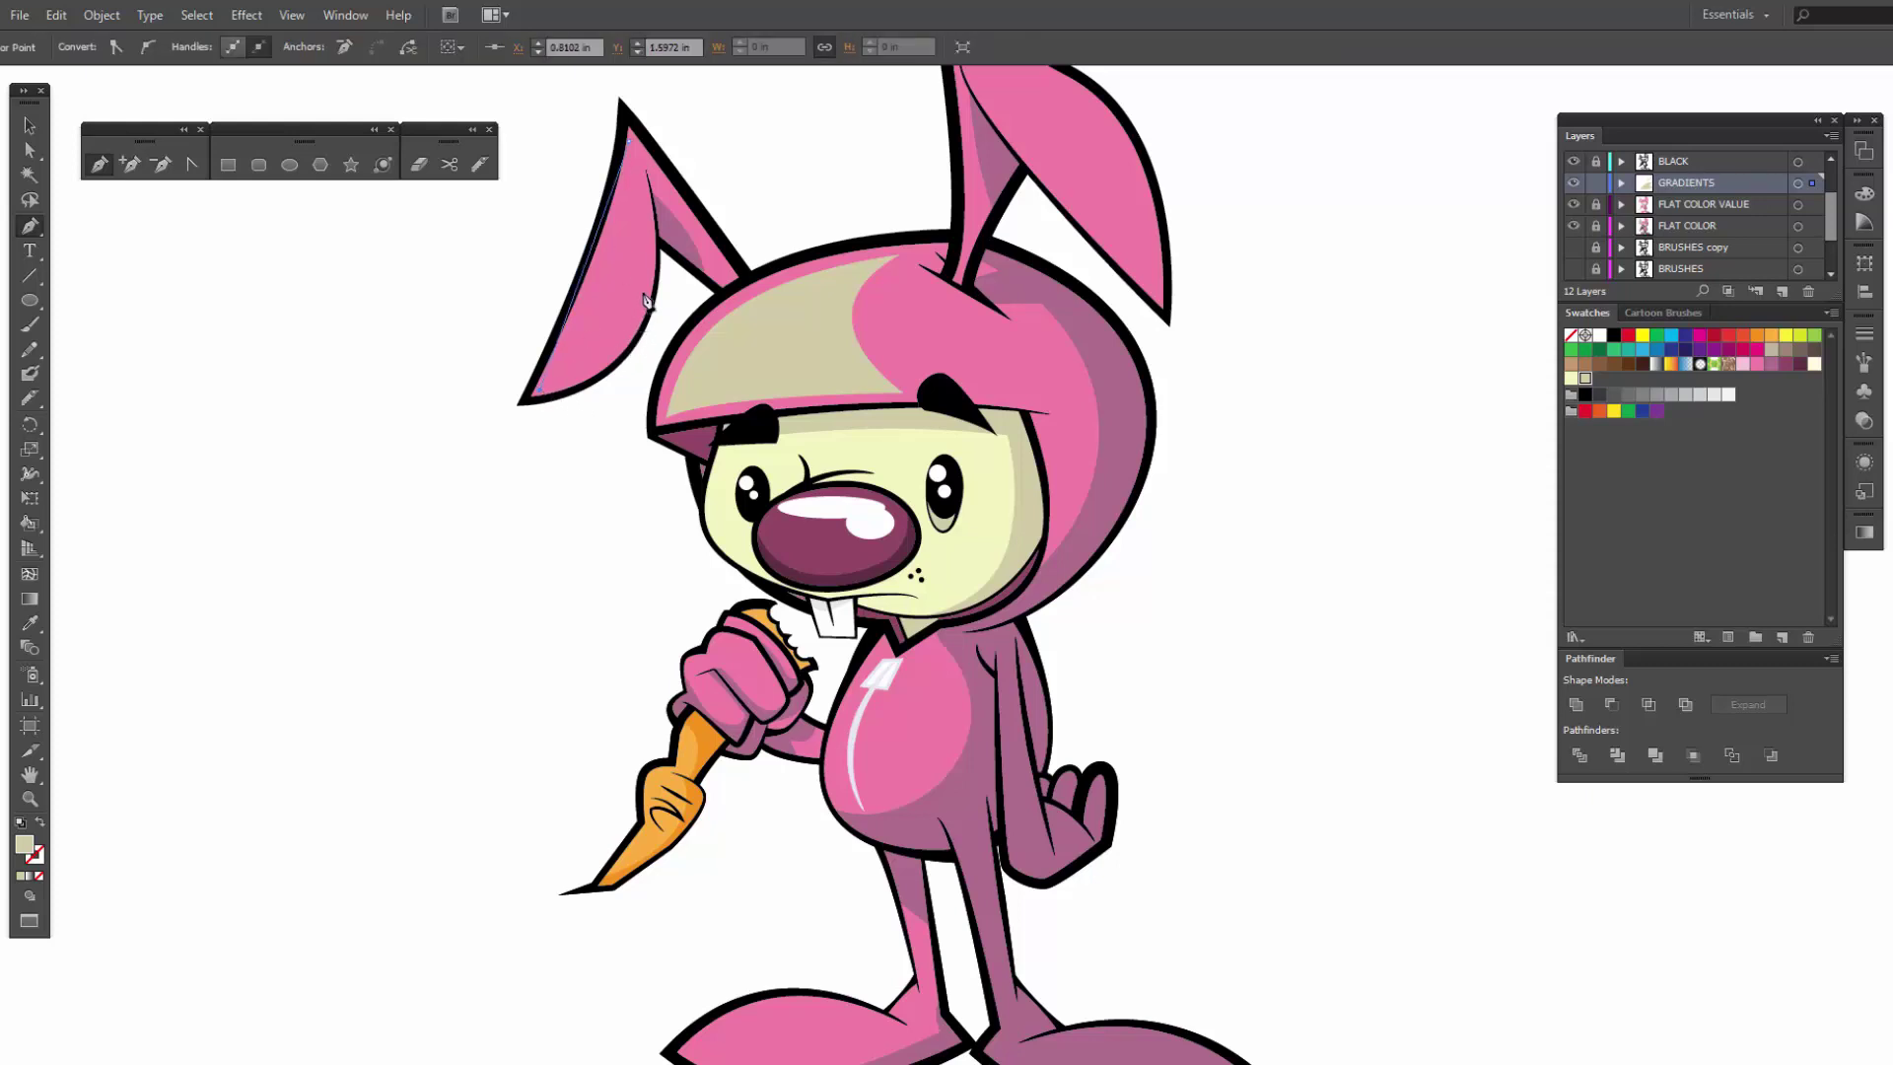
{"action": "left_click", "coordinate": [647, 233]}
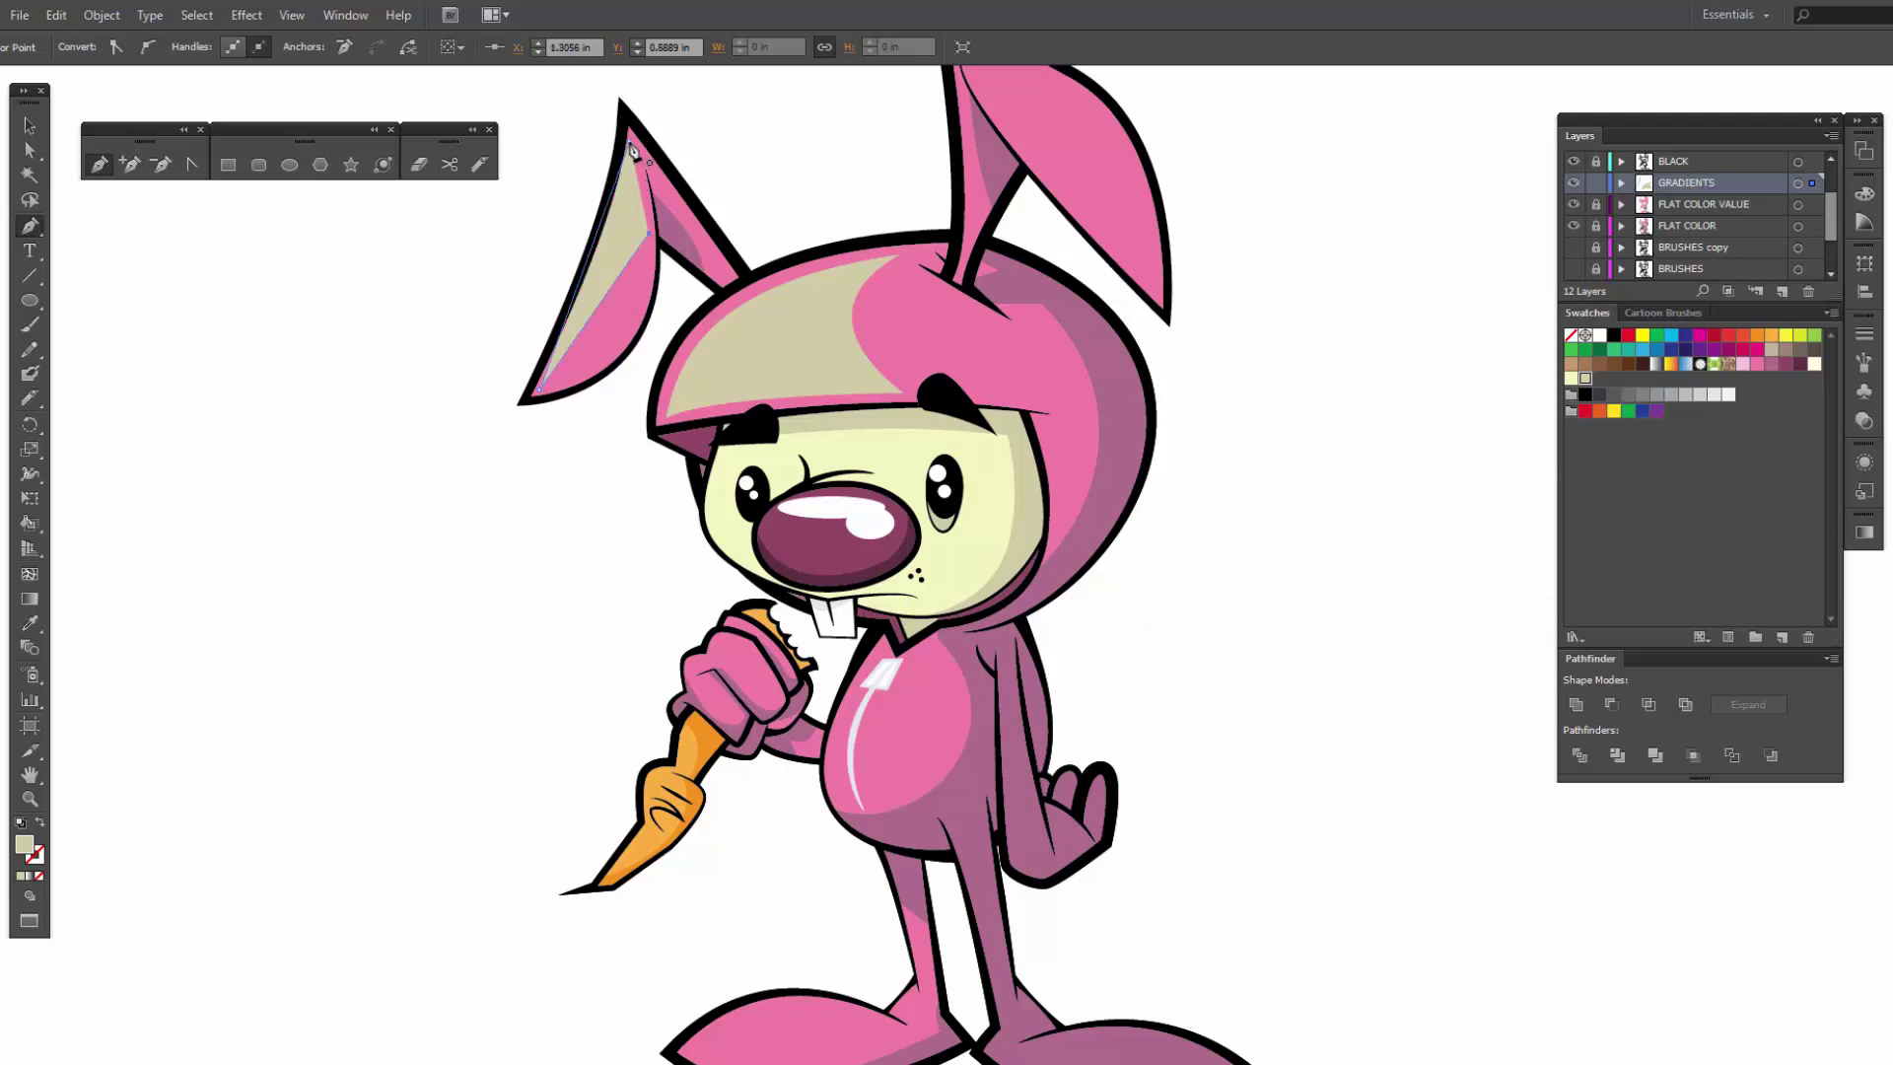
{"action": "left_click", "coordinate": [631, 145]}
Step: Curve the ear triangle's inner side along the ear's outline and smooth its tip with the Anchor Point tool
{"action": "key", "text": "shift+c"}
{"action": "left_click_drag", "start_coordinate": [649, 237], "coordinate": [645, 172]}
{"action": "left_click_drag", "start_coordinate": [650, 294], "coordinate": [650, 376]}
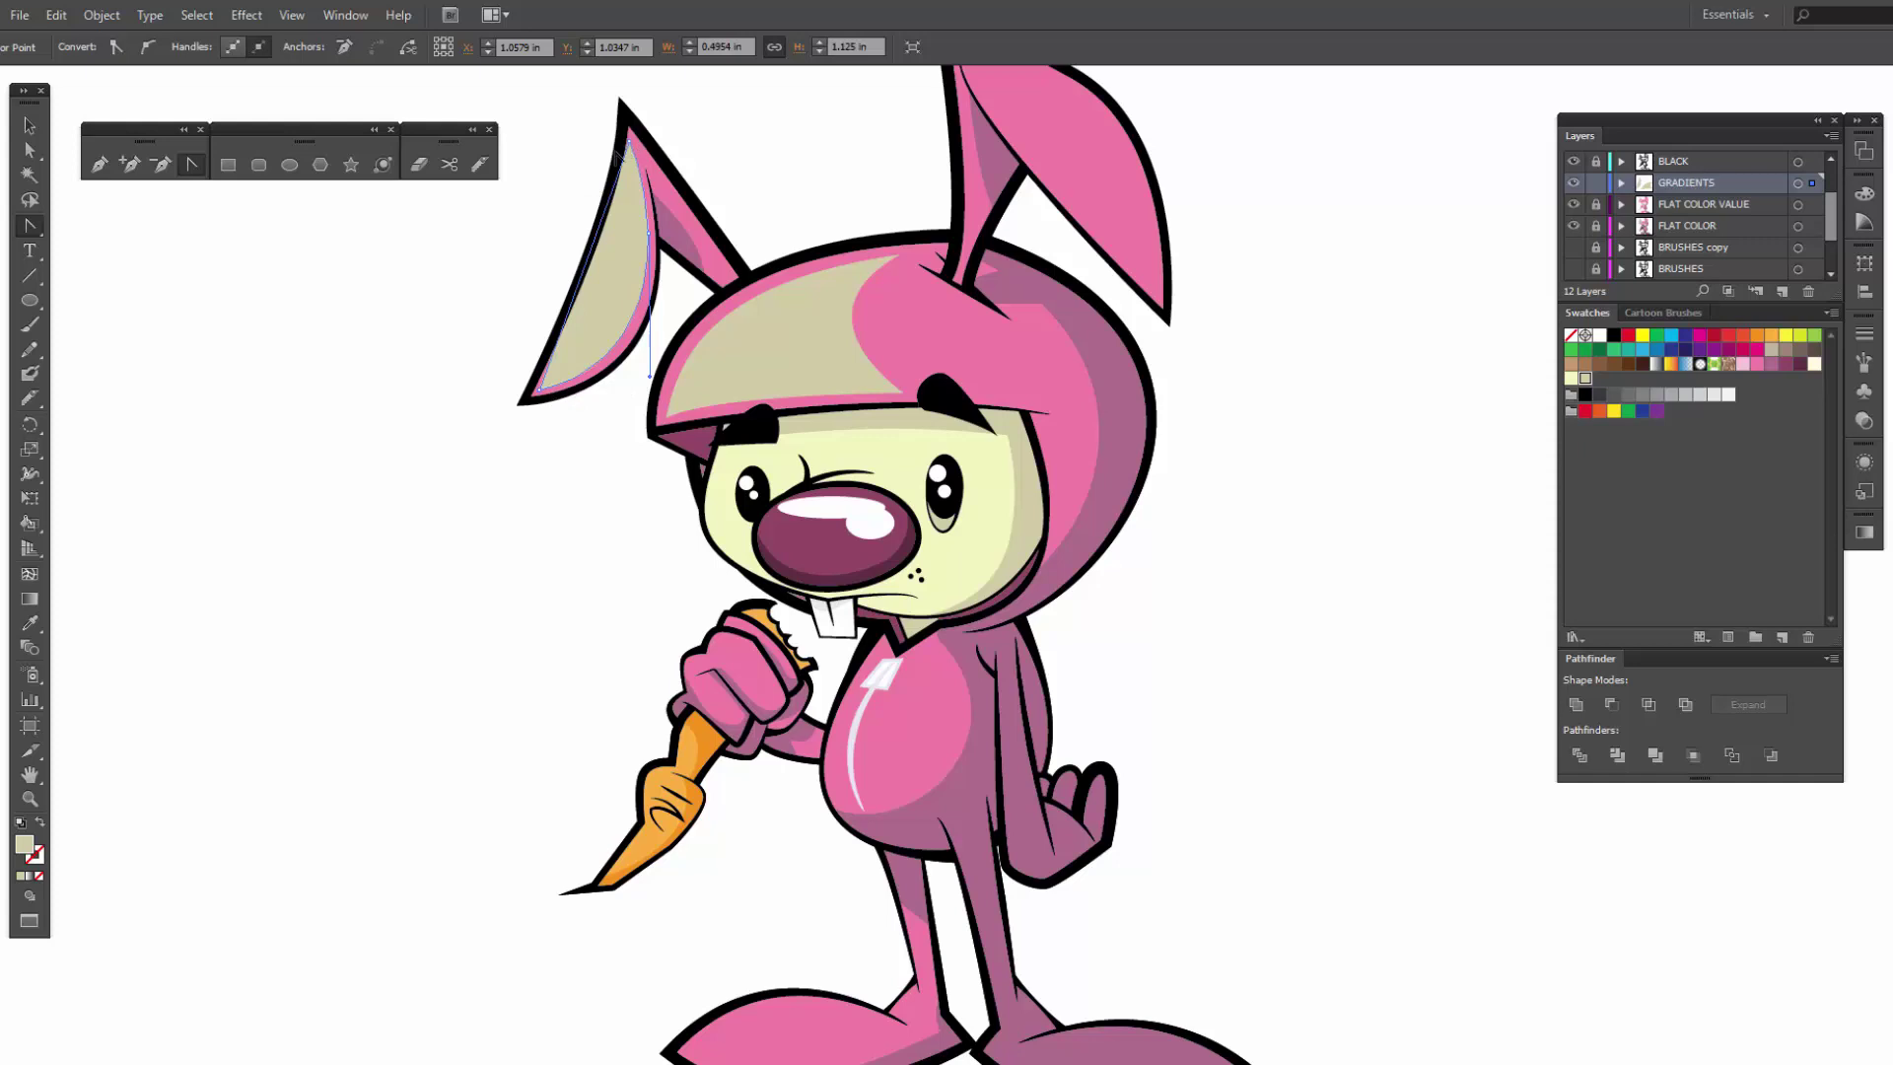
{"action": "left_click_drag", "start_coordinate": [628, 146], "coordinate": [636, 212]}
{"action": "left_click_drag", "start_coordinate": [637, 212], "coordinate": [636, 207]}
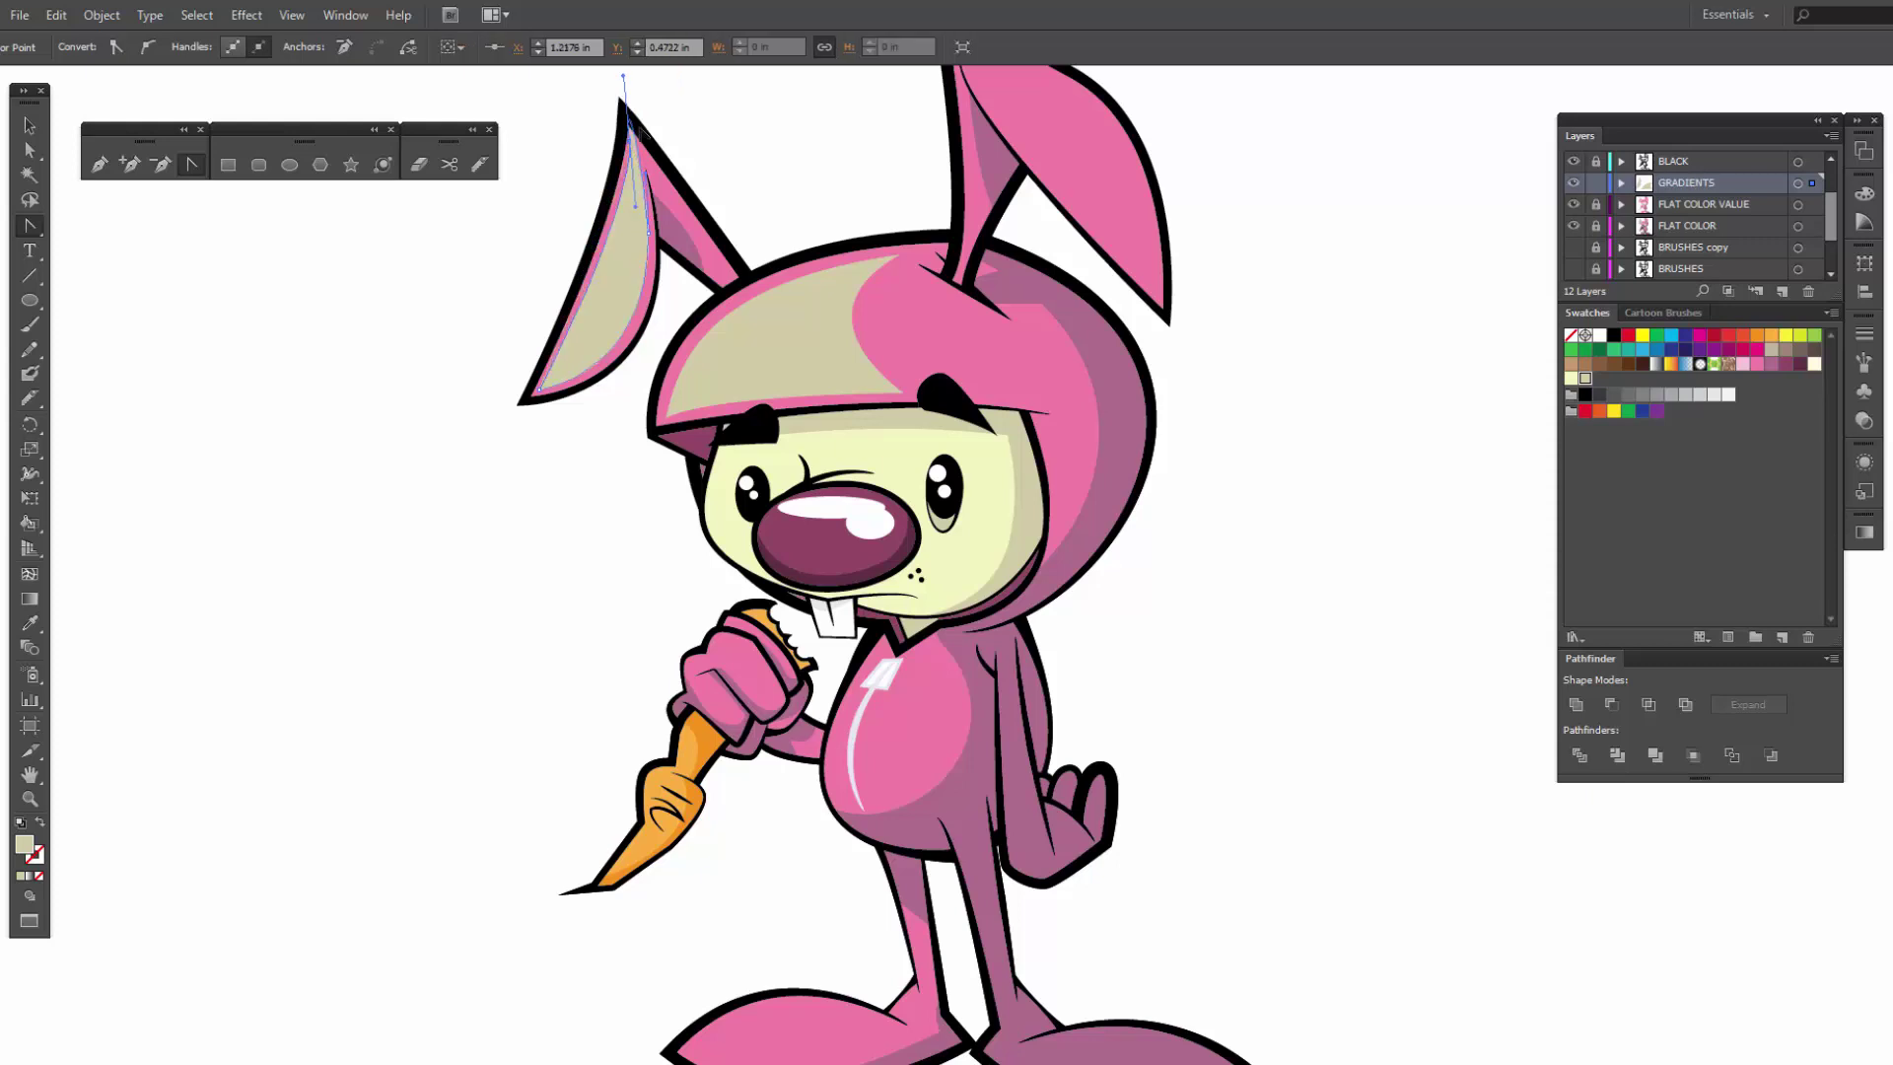
{"action": "scroll", "coordinate": [630, 85], "scroll_direction": "up", "scroll_amount": 2}
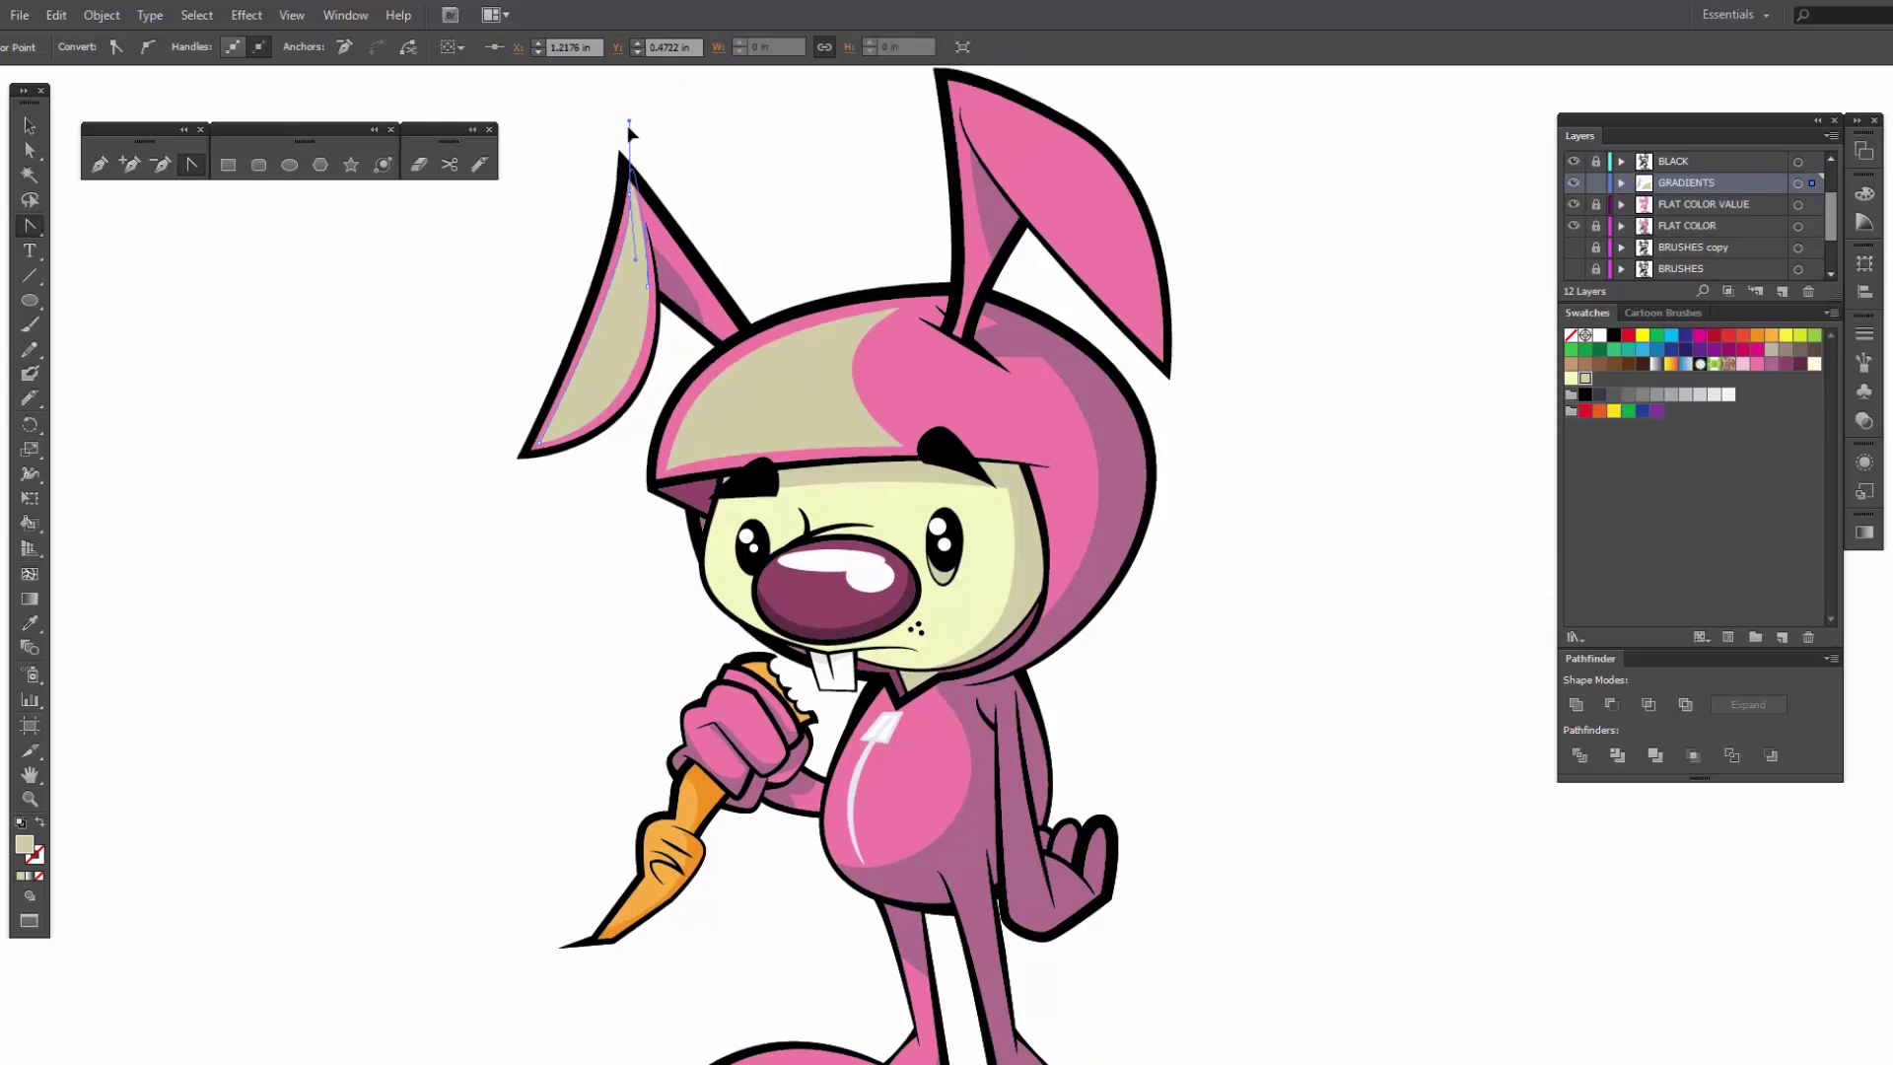
{"action": "left_click", "coordinate": [639, 212]}
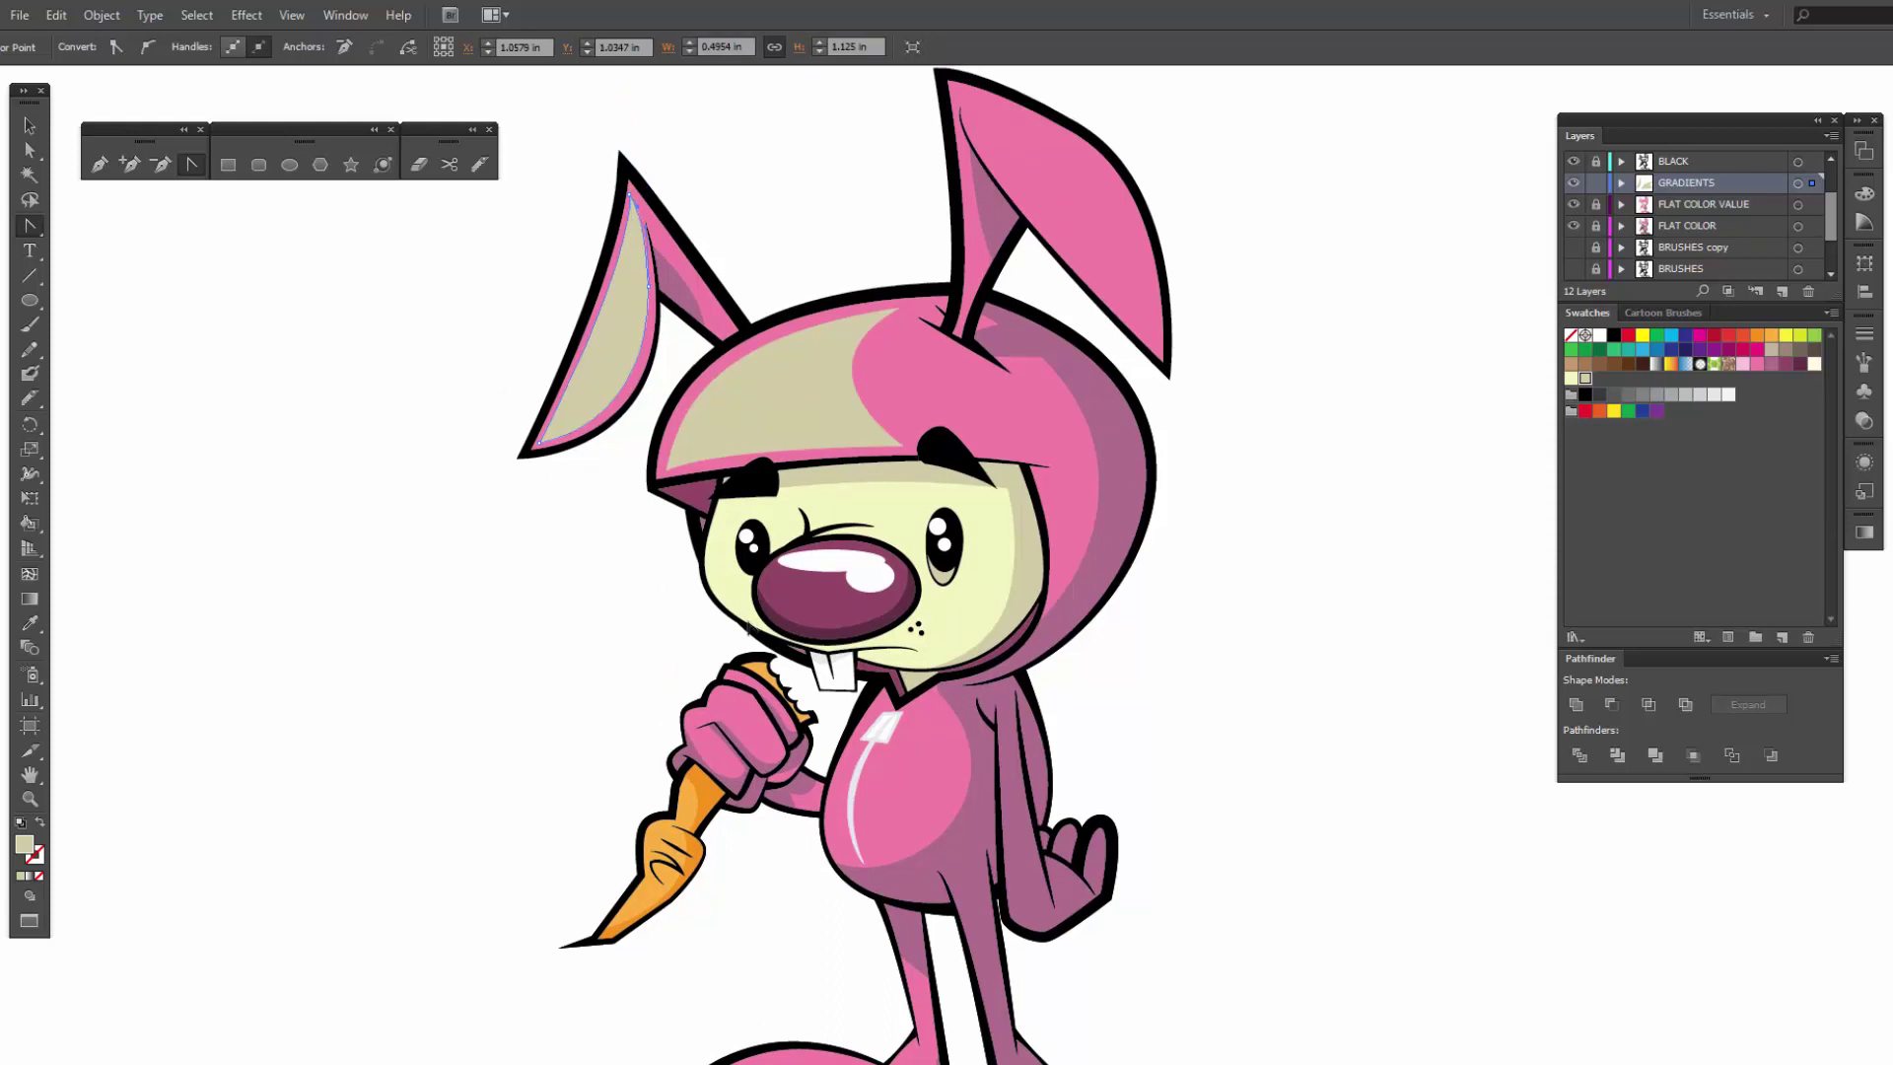
Step: Draw a closed four-sided shape about 0.48 by 0.25 in with the Pen tool on the nose below the white highlight
{"action": "left_click_drag", "start_coordinate": [663, 672], "coordinate": [619, 601]}
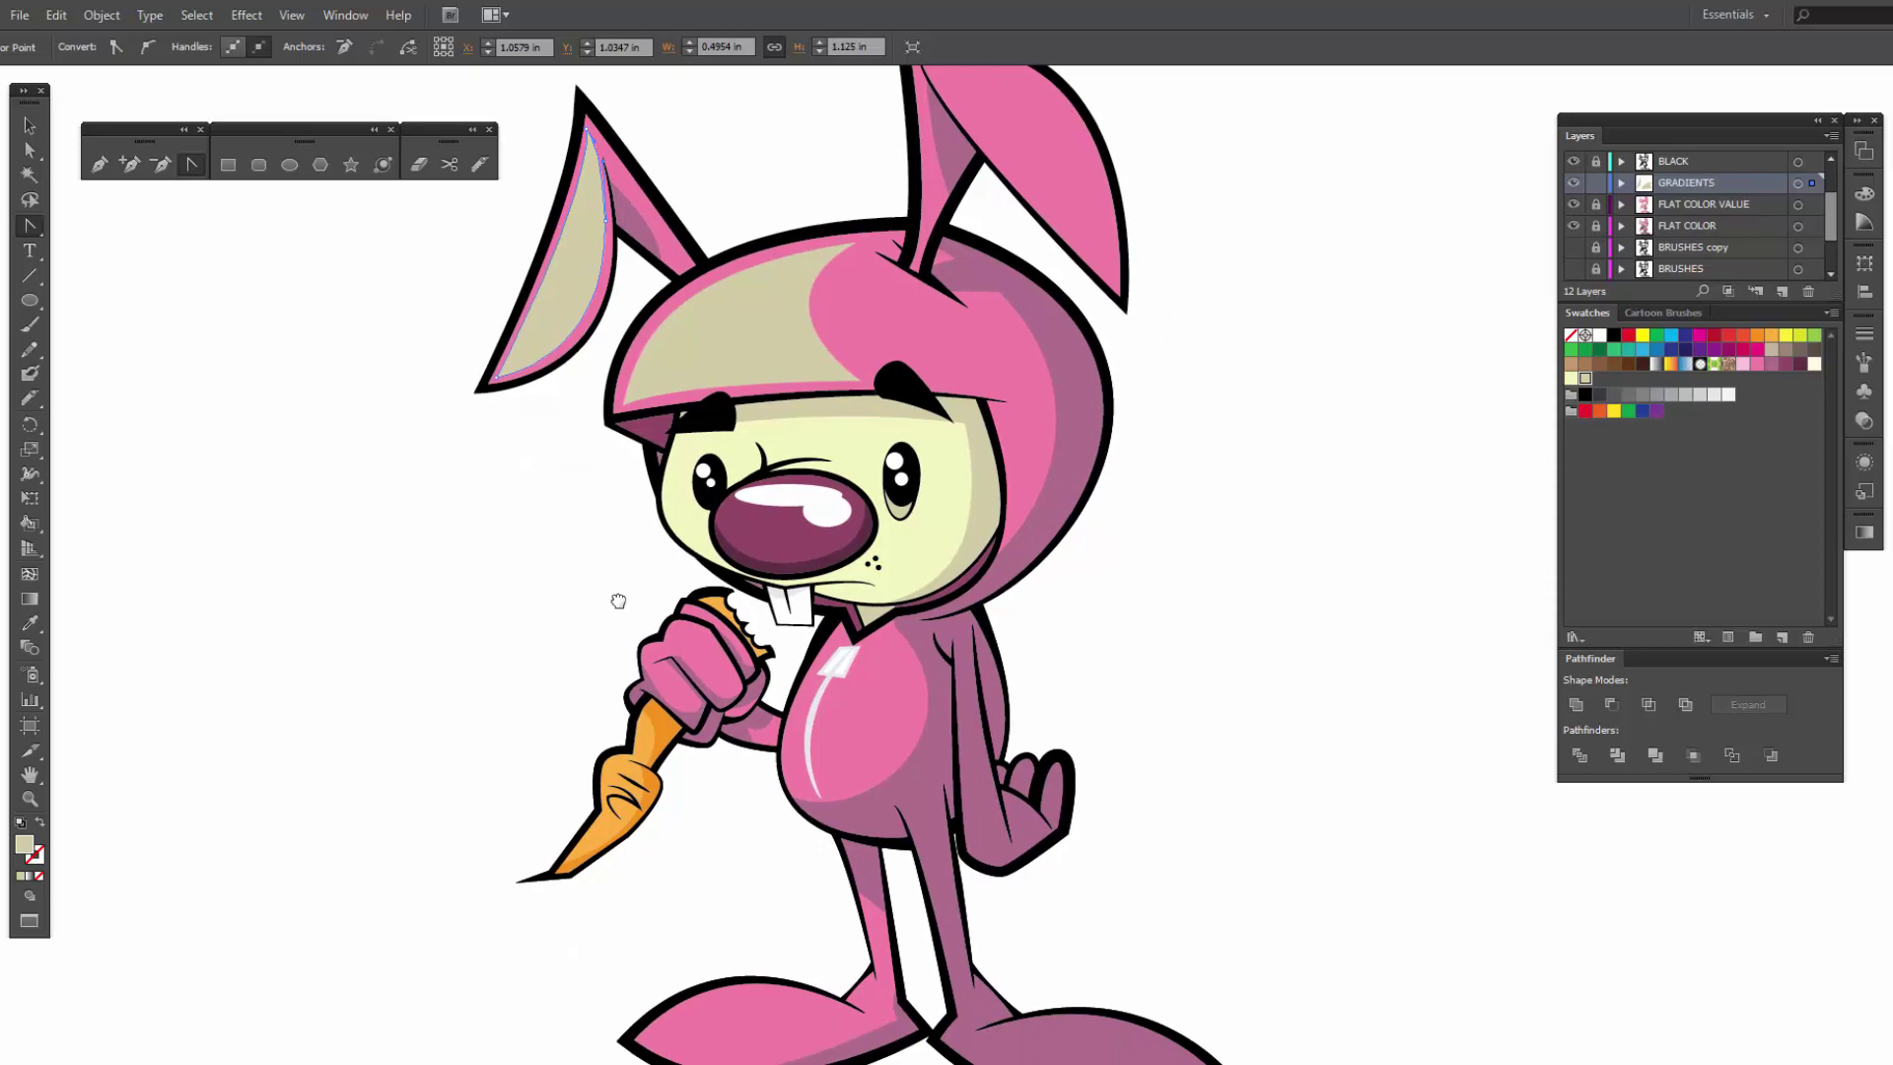
{"action": "key", "text": "z"}
{"action": "left_click_drag", "start_coordinate": [608, 382], "coordinate": [896, 489]}
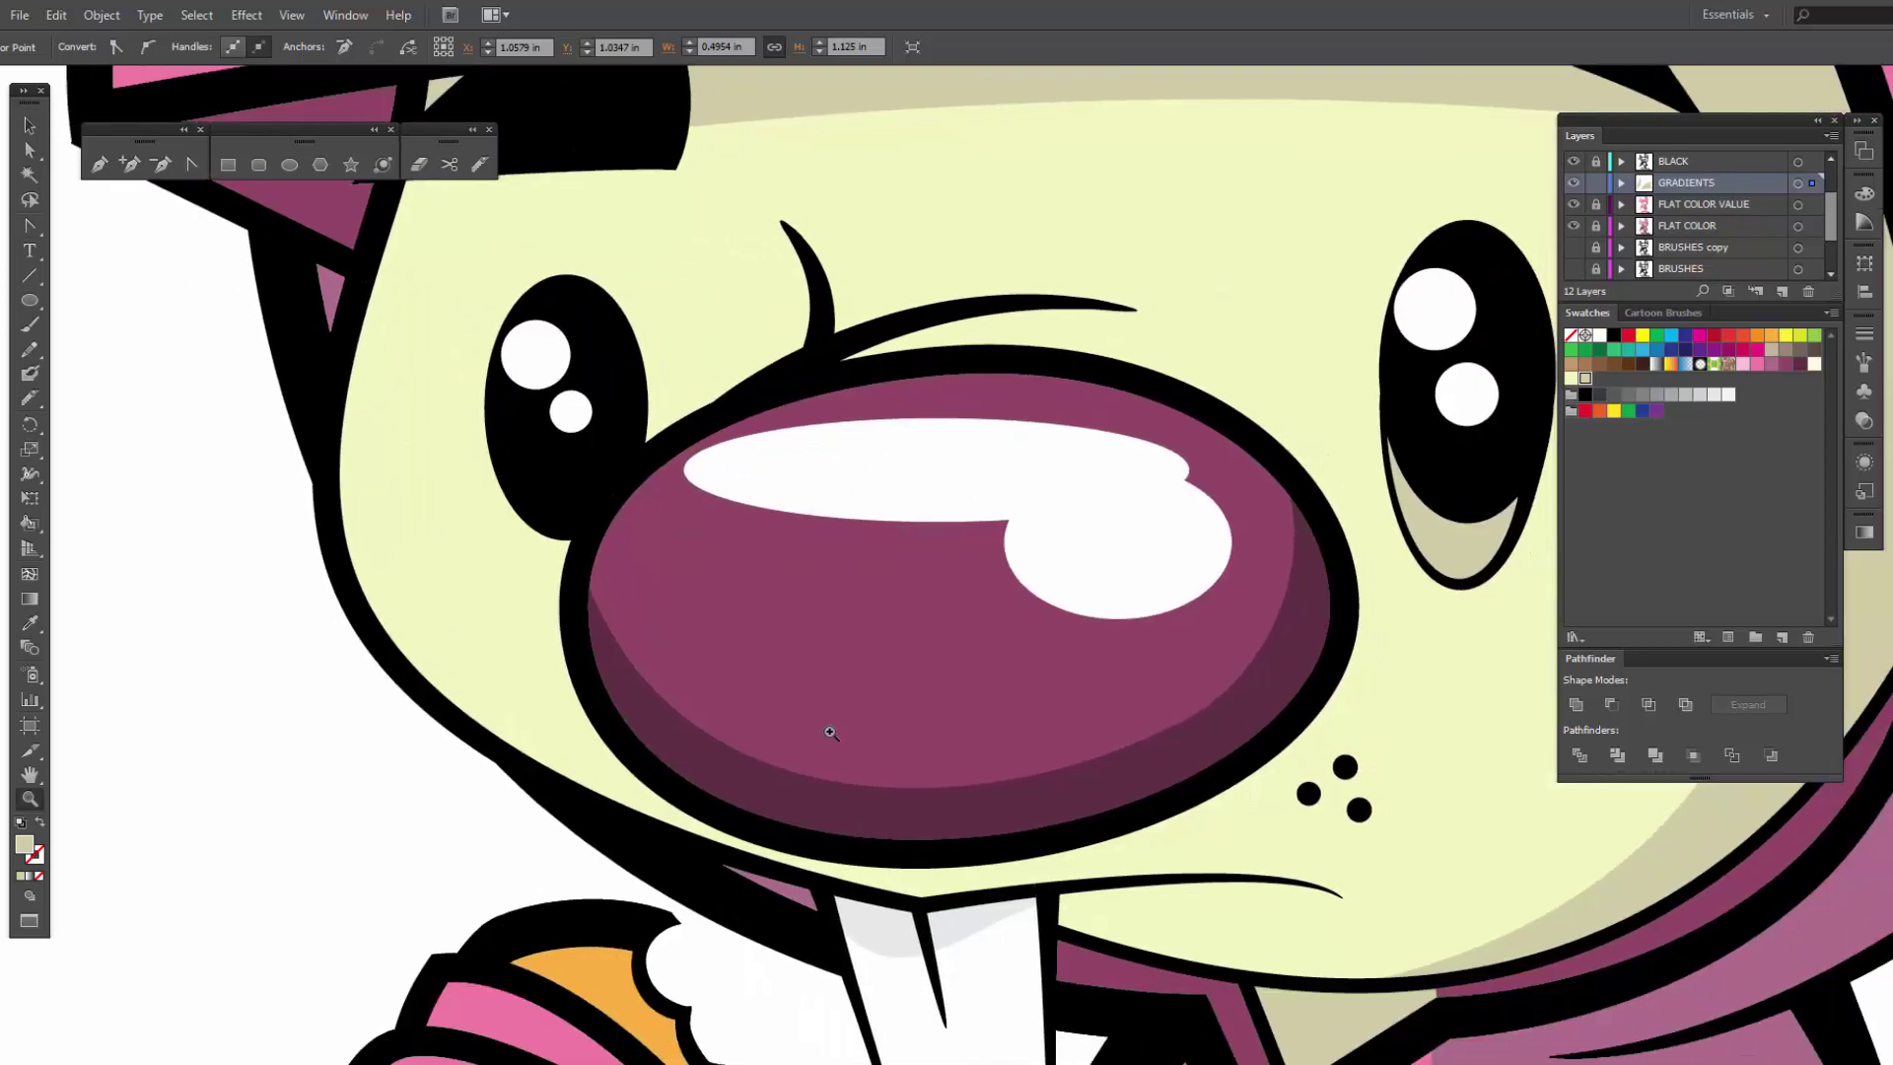
{"action": "mouse_move", "coordinate": [830, 732]}
{"action": "left_mouse_down"}
{"action": "mouse_move", "coordinate": [837, 765]}
{"action": "mouse_move", "coordinate": [824, 748]}
{"action": "left_mouse_up"}
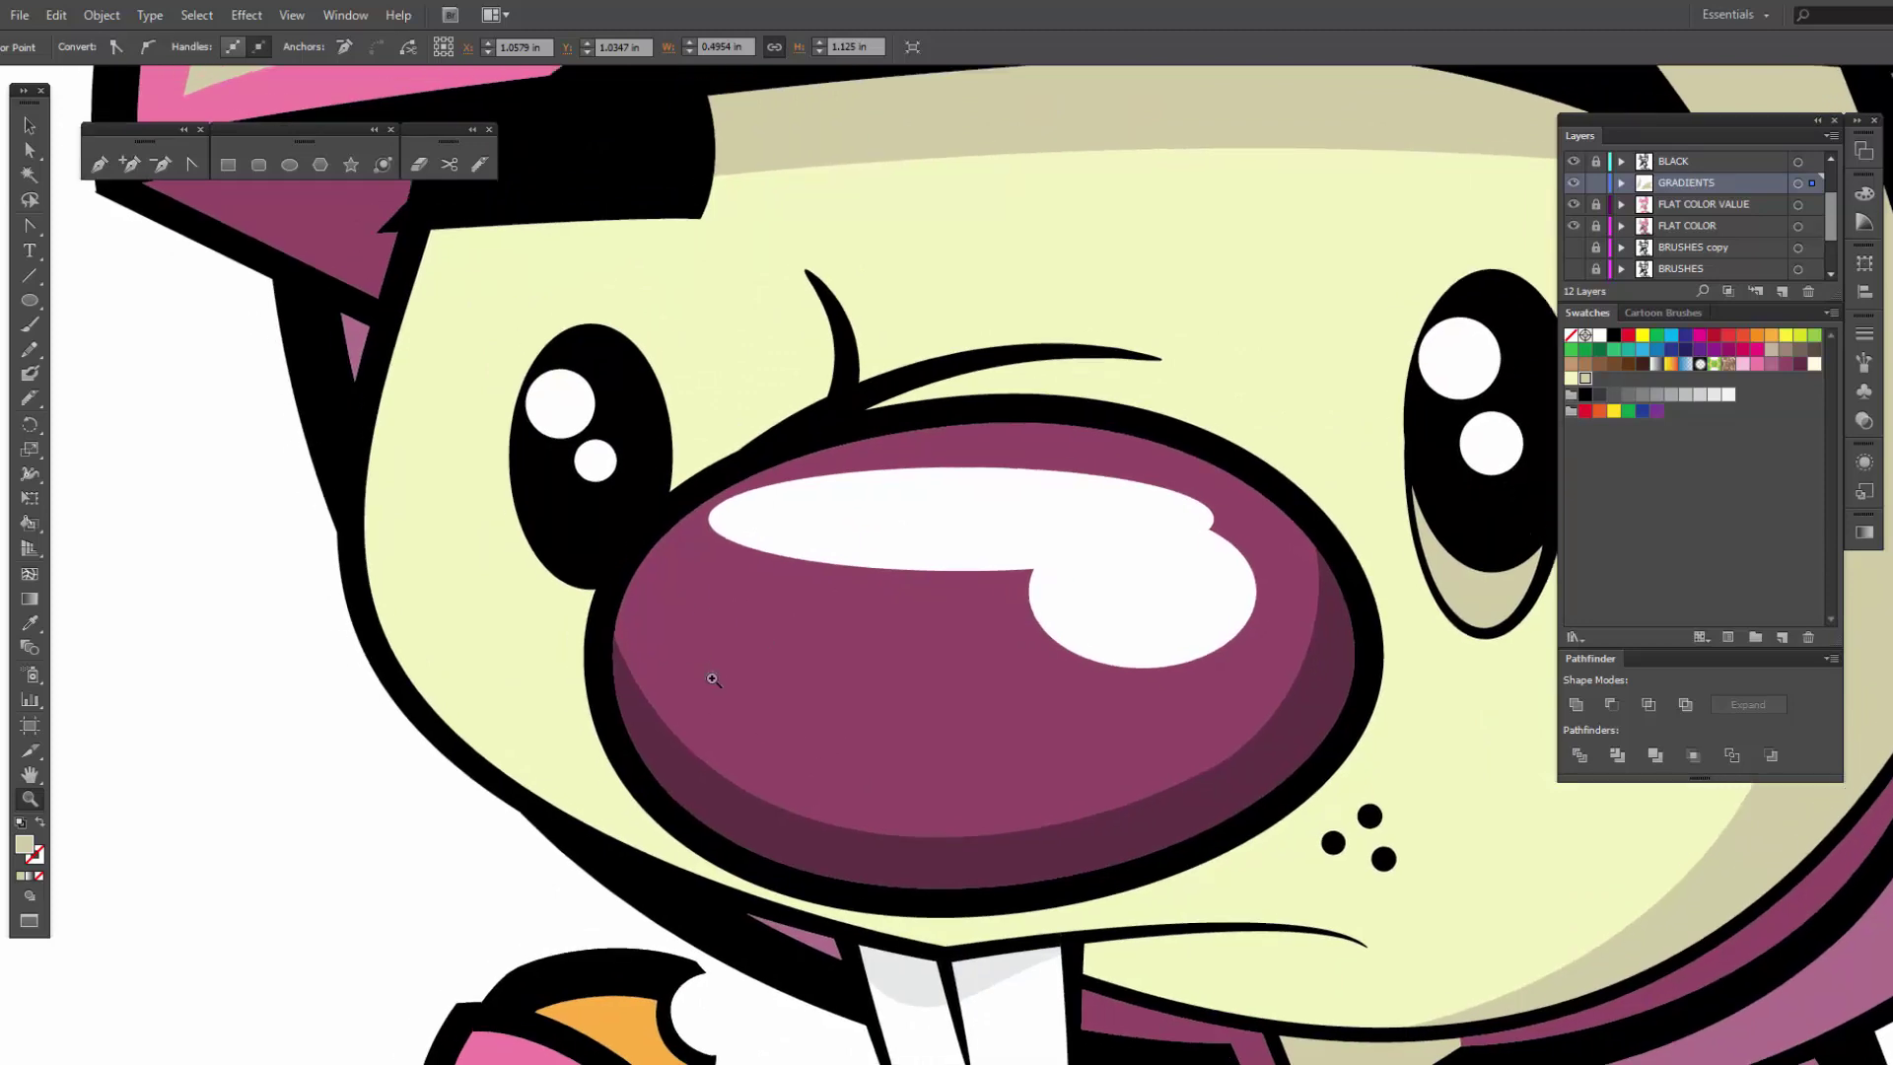
{"action": "key", "text": "p"}
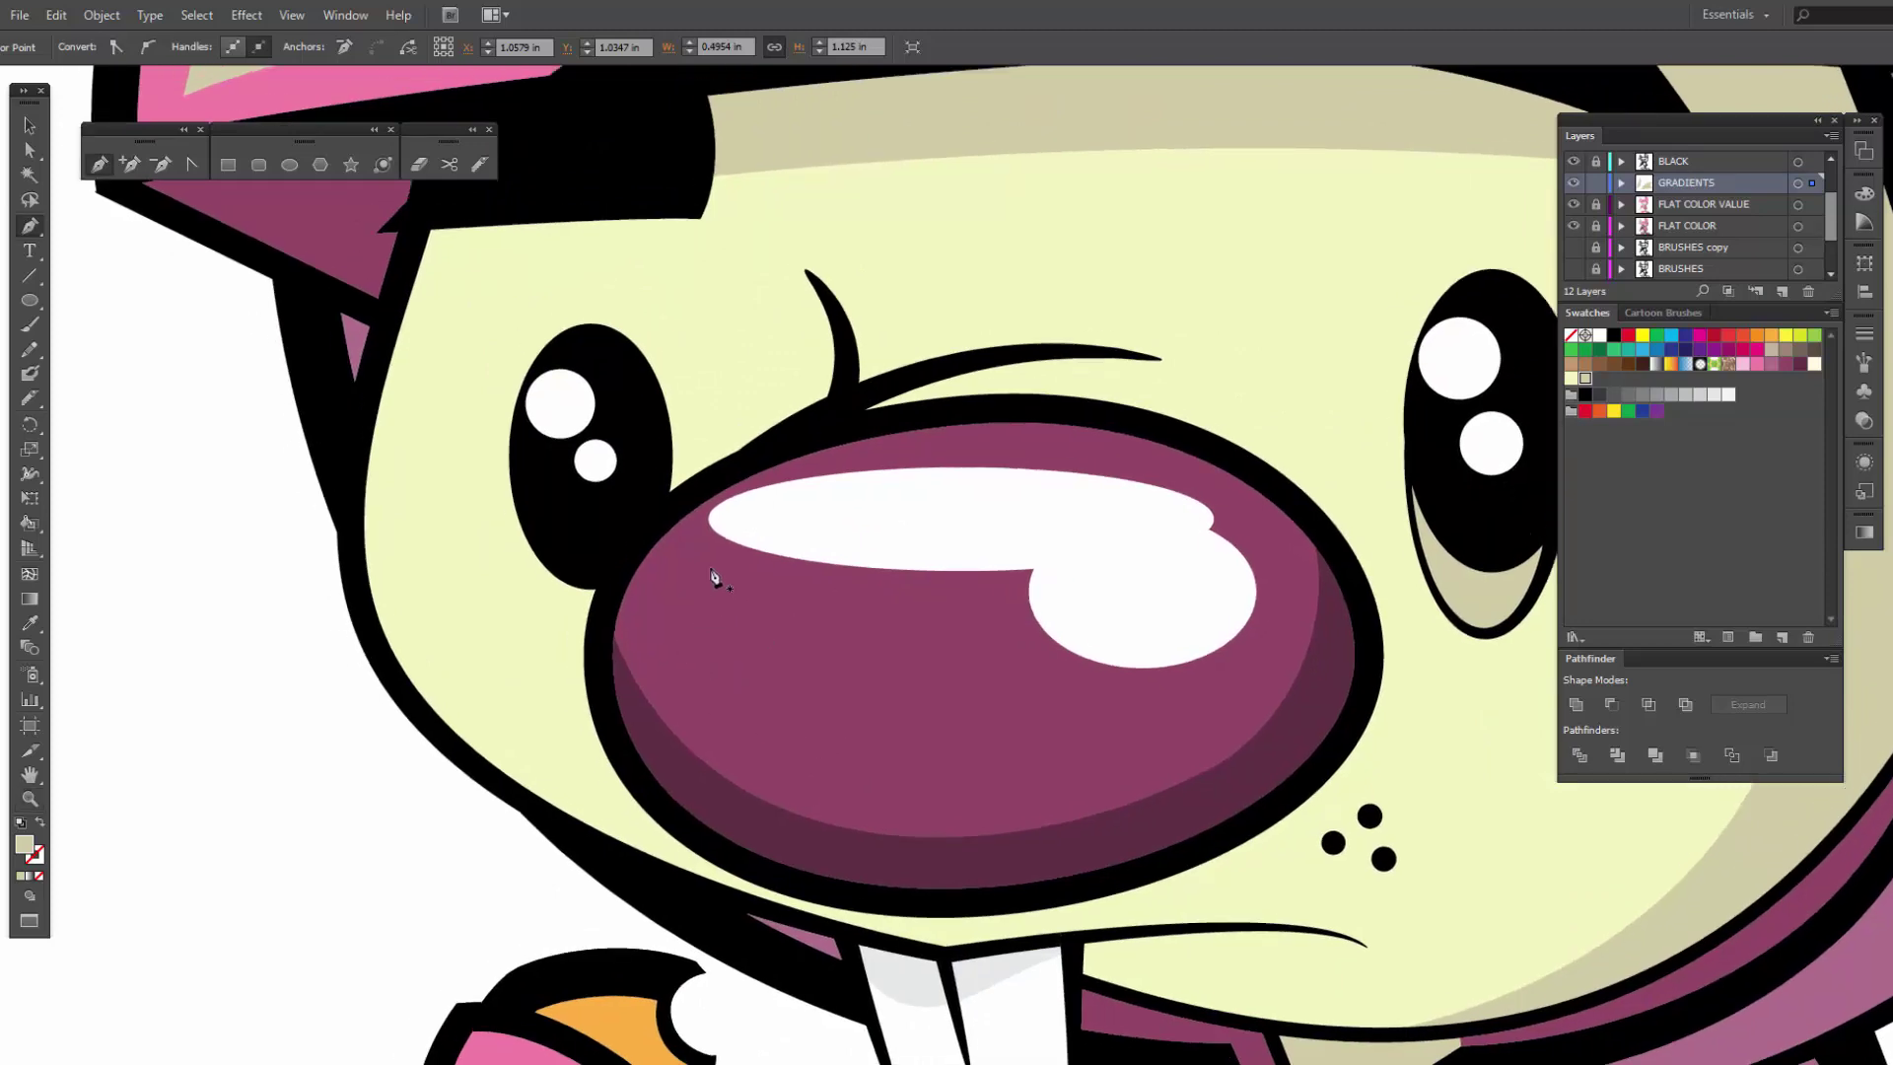
{"action": "left_click", "coordinate": [664, 558]}
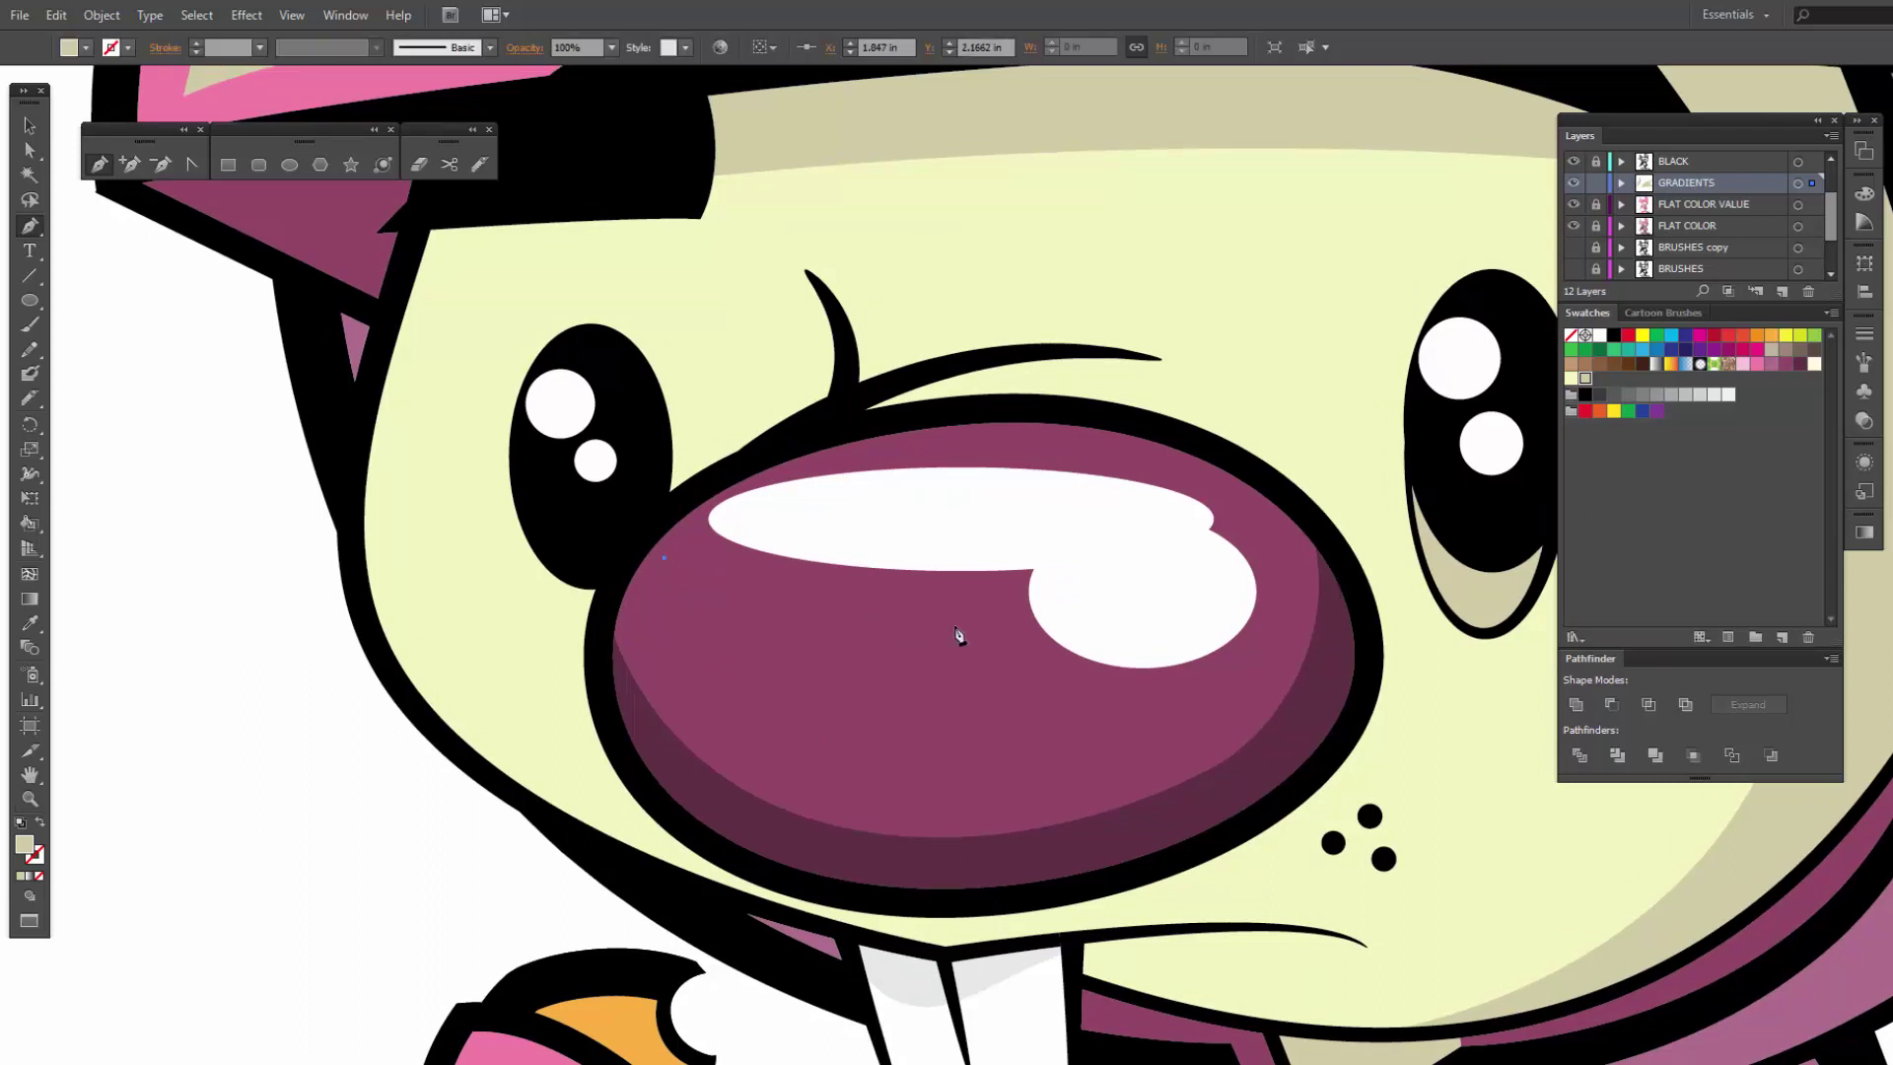
{"action": "left_click", "coordinate": [1014, 582]}
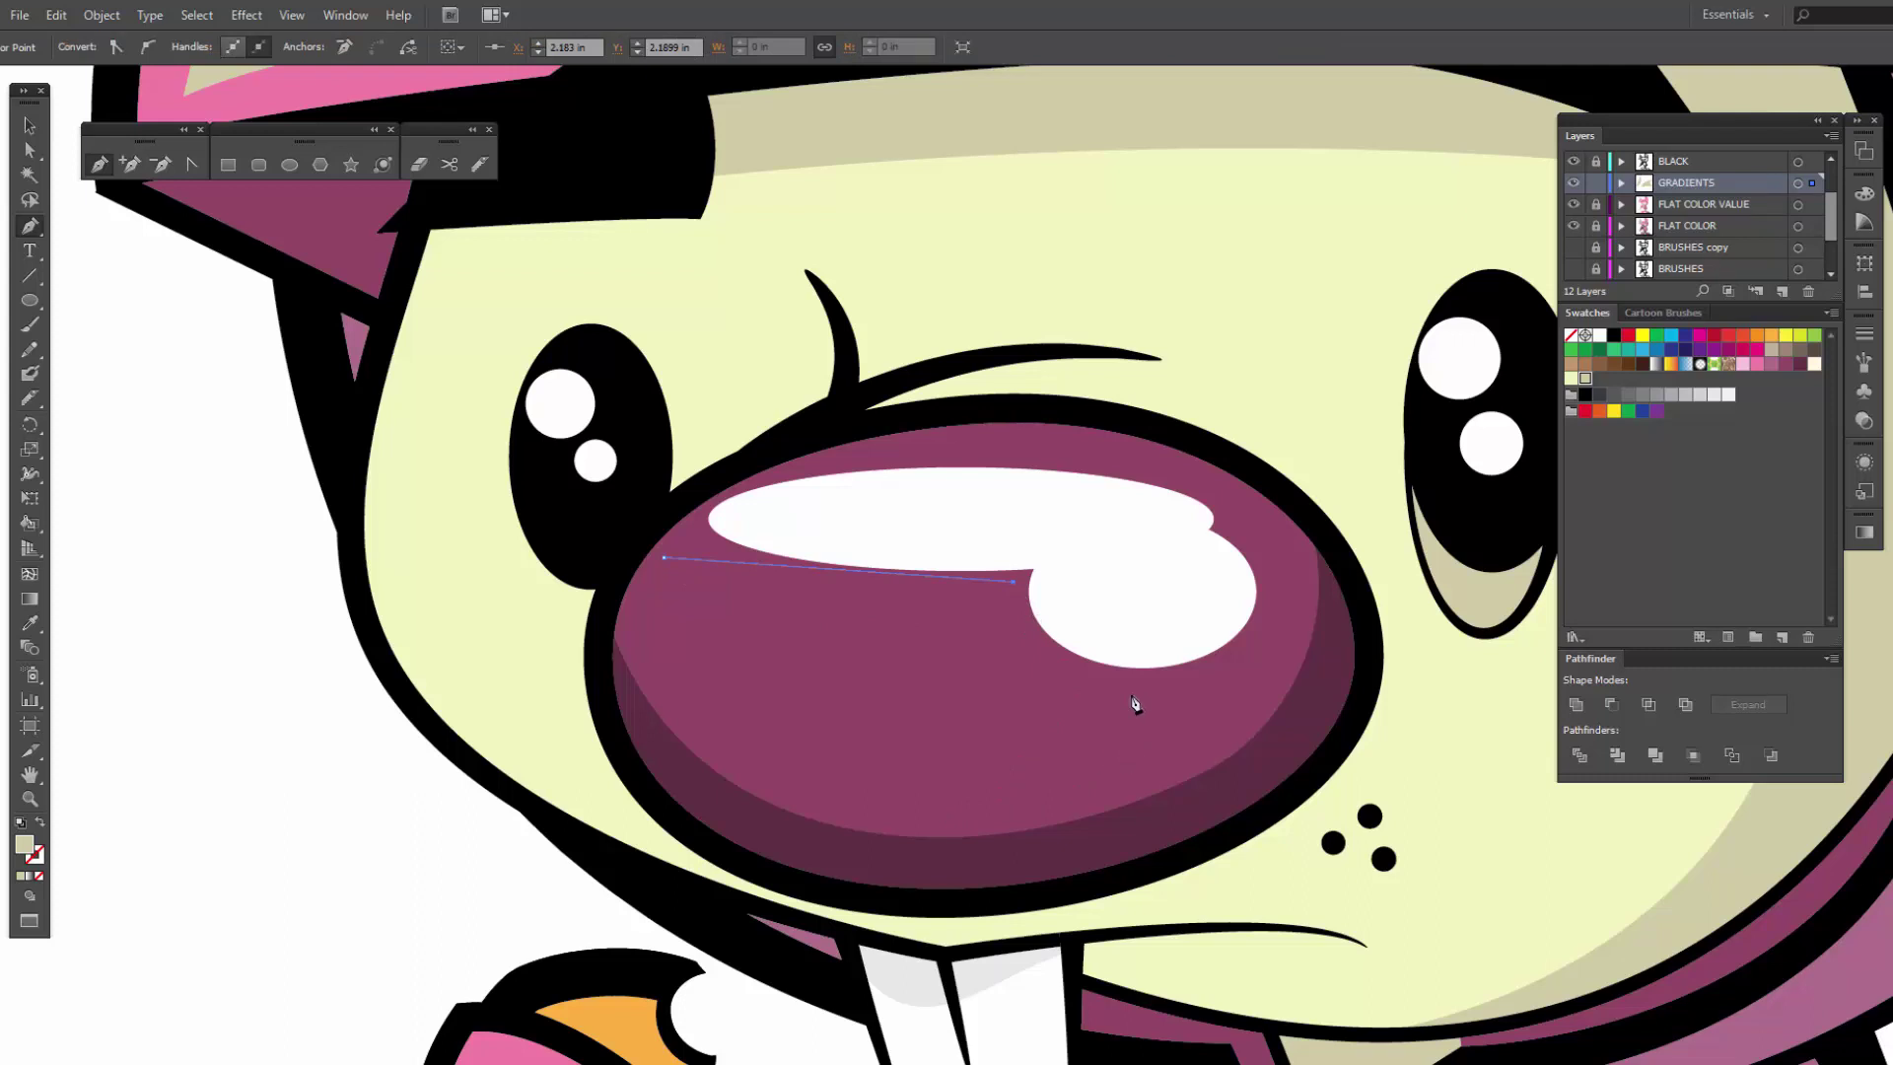
{"action": "left_click", "coordinate": [1166, 683]}
{"action": "left_click", "coordinate": [891, 816]}
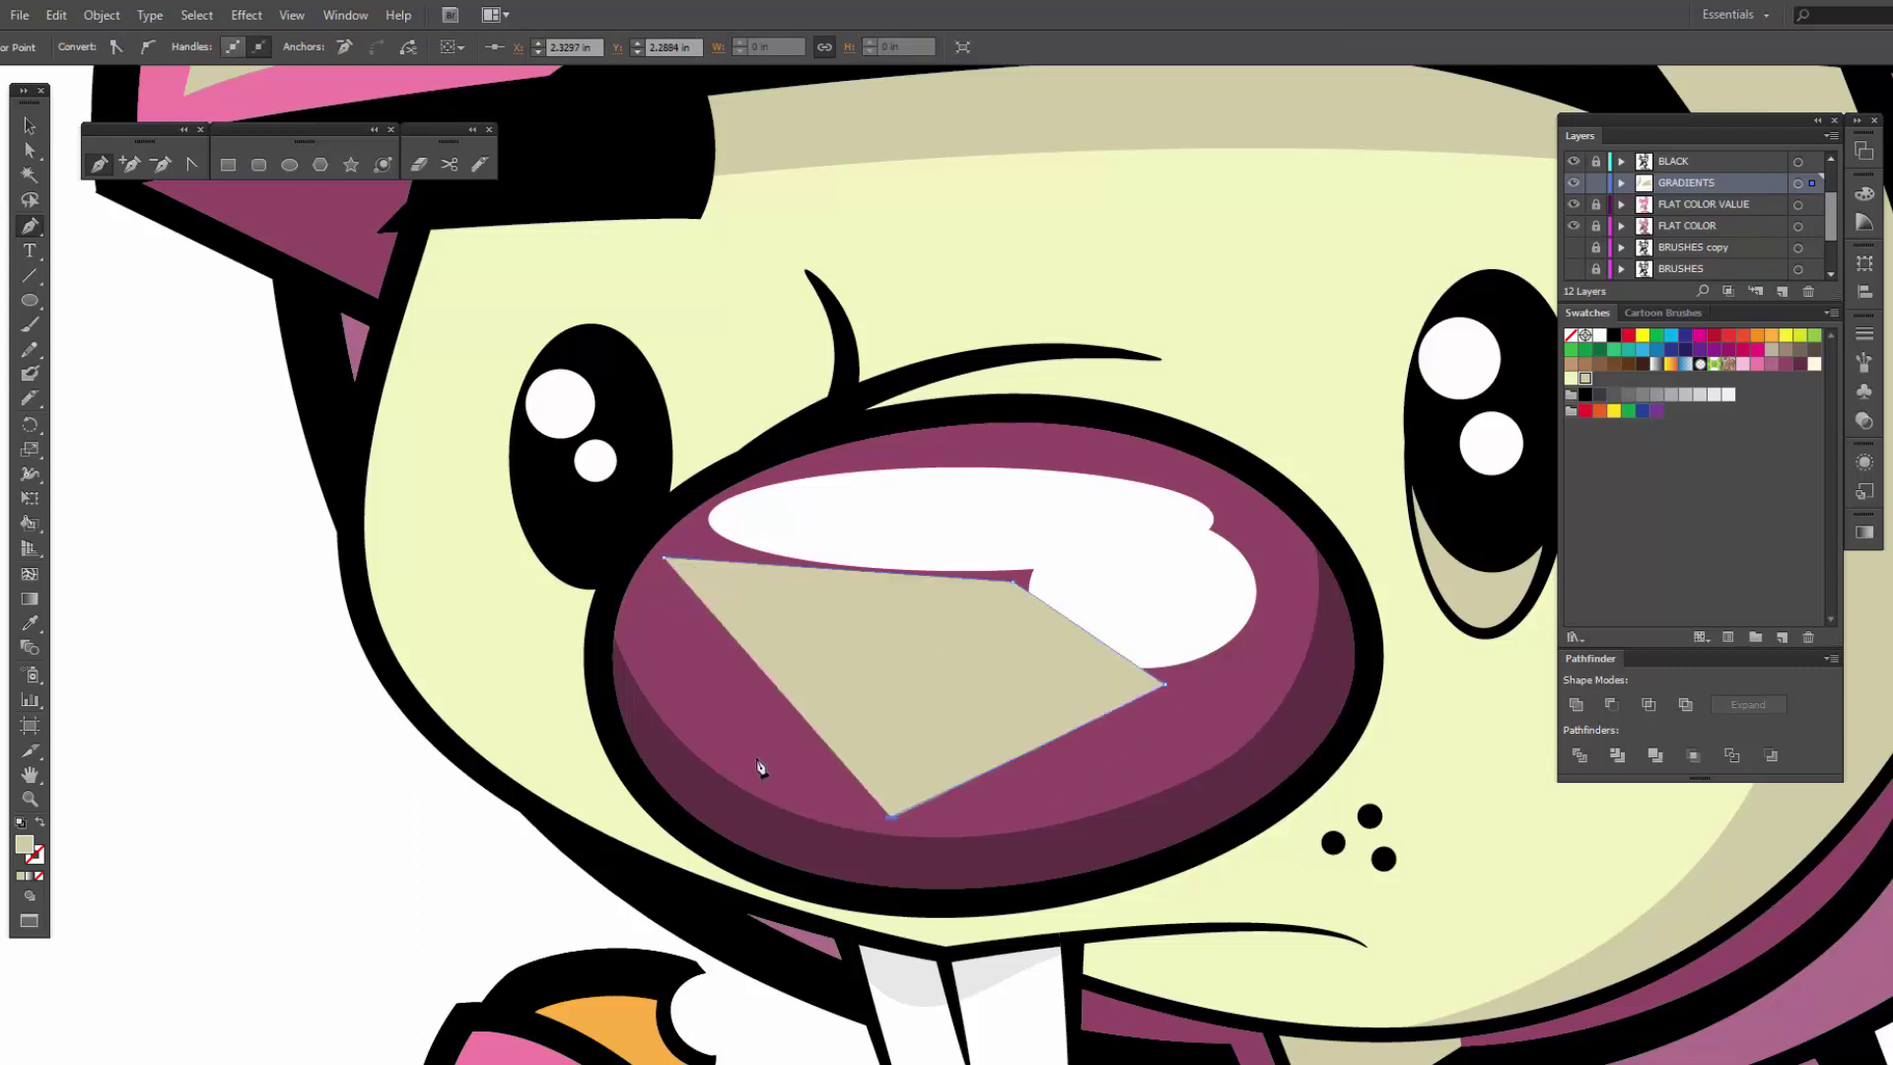
{"action": "left_click", "coordinate": [666, 561]}
Step: Curve the nose shape's outer edges along the nose outline and its upper edges around the white highlight with the Anchor Point tool
{"action": "key", "text": "shift+c"}
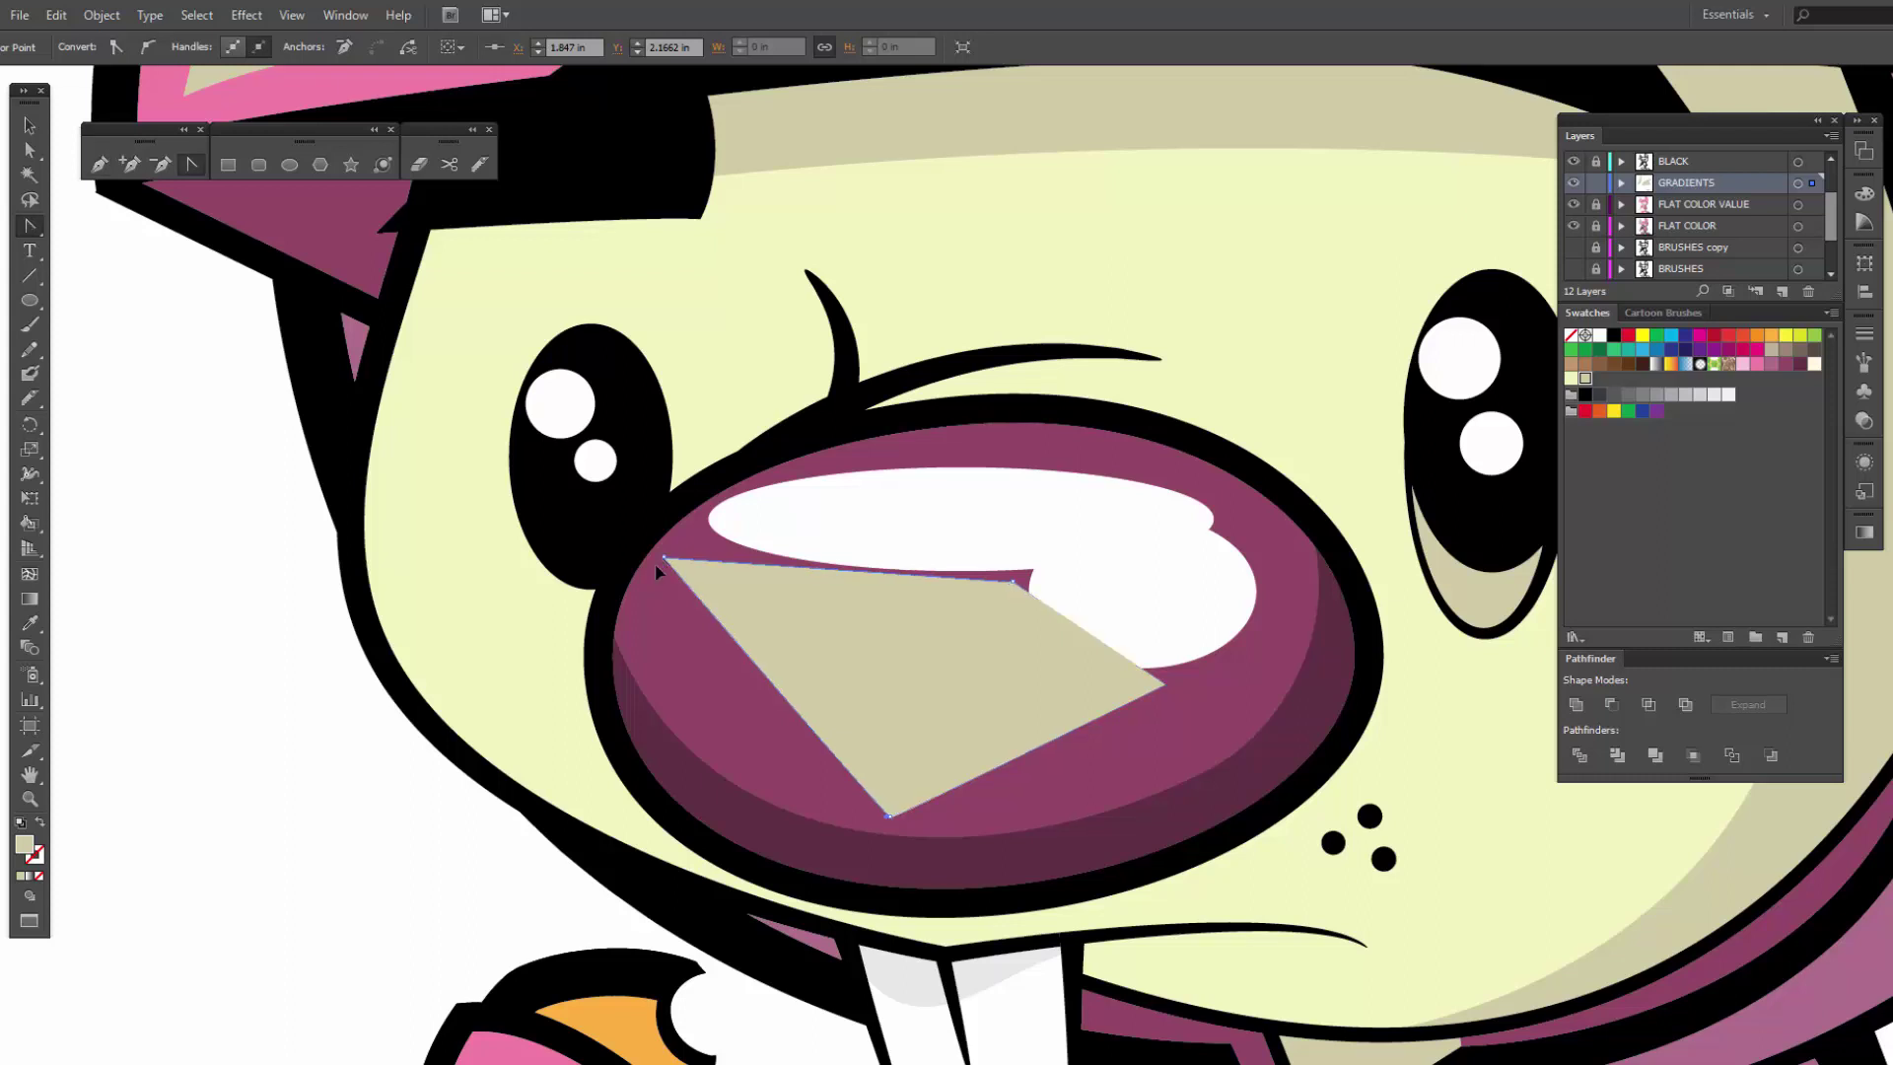
{"action": "left_click_drag", "start_coordinate": [666, 561], "coordinate": [845, 606]}
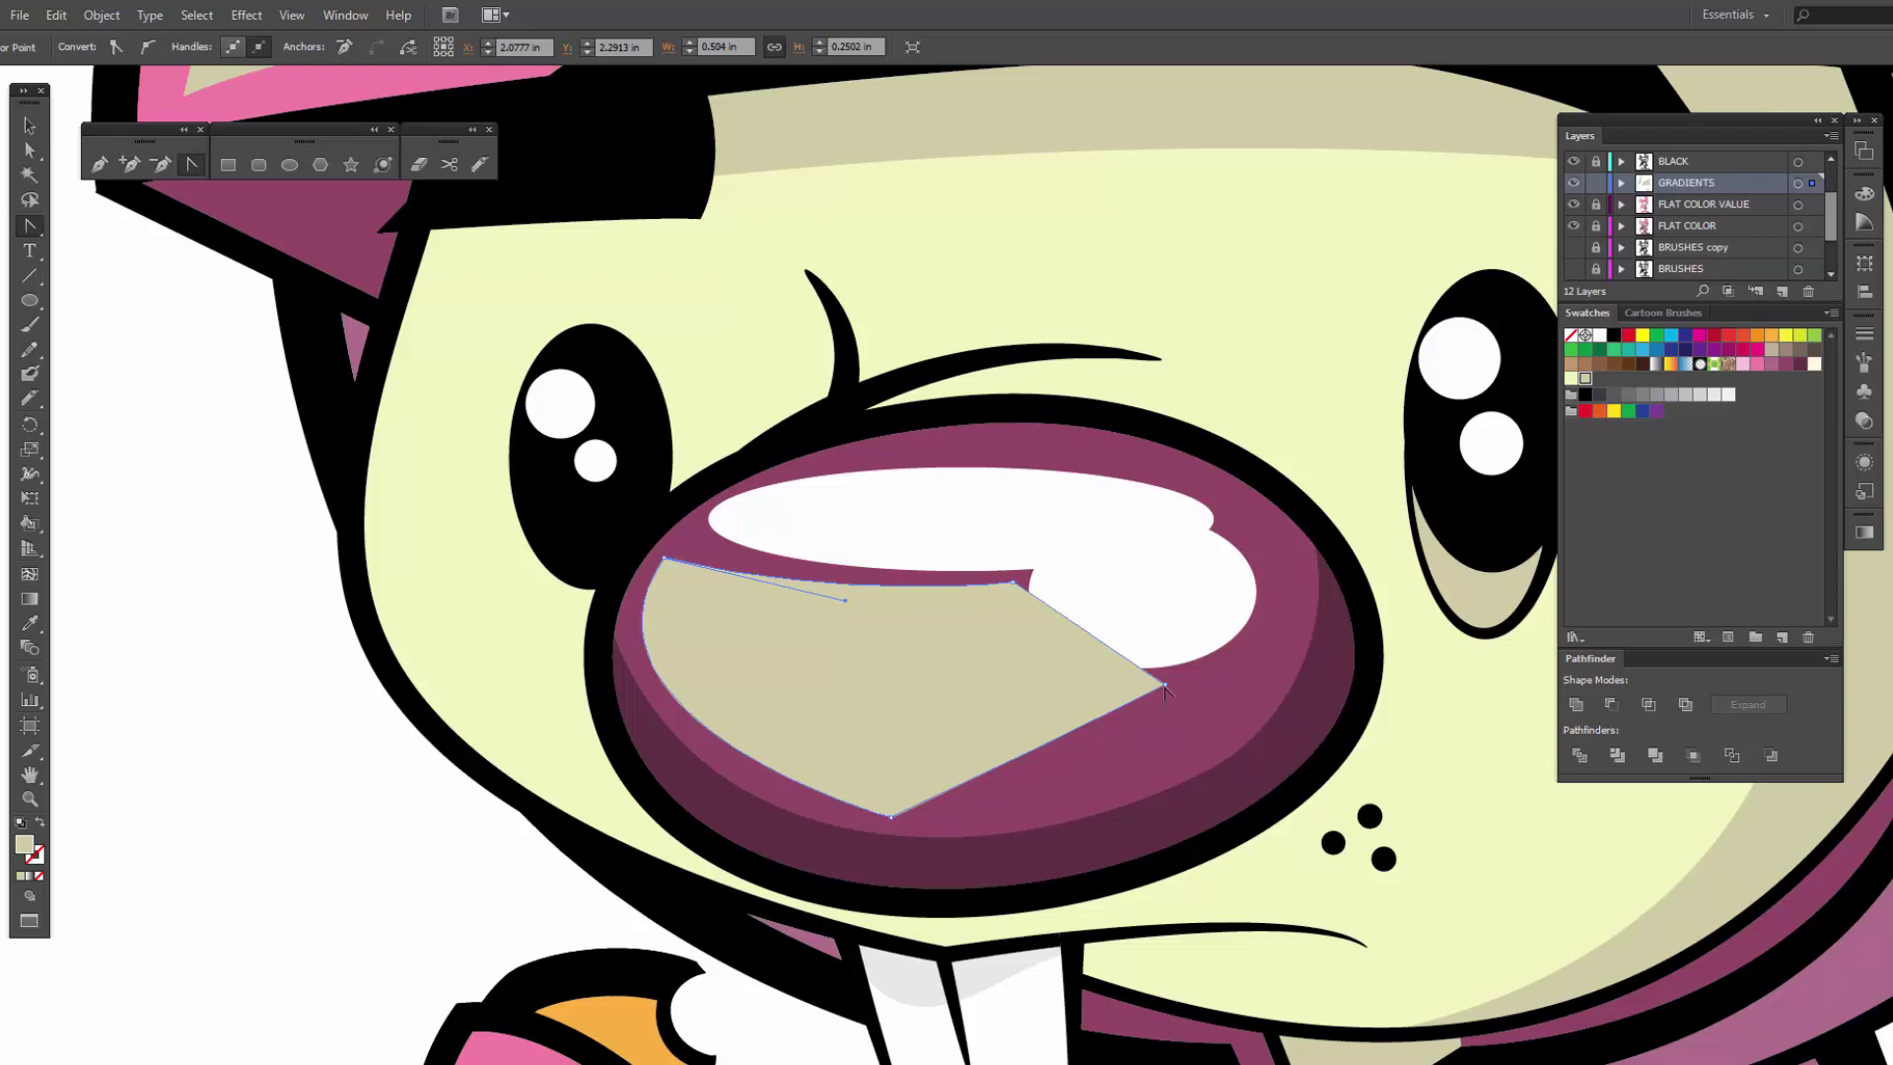
{"action": "left_click_drag", "start_coordinate": [1164, 686], "coordinate": [1194, 792]}
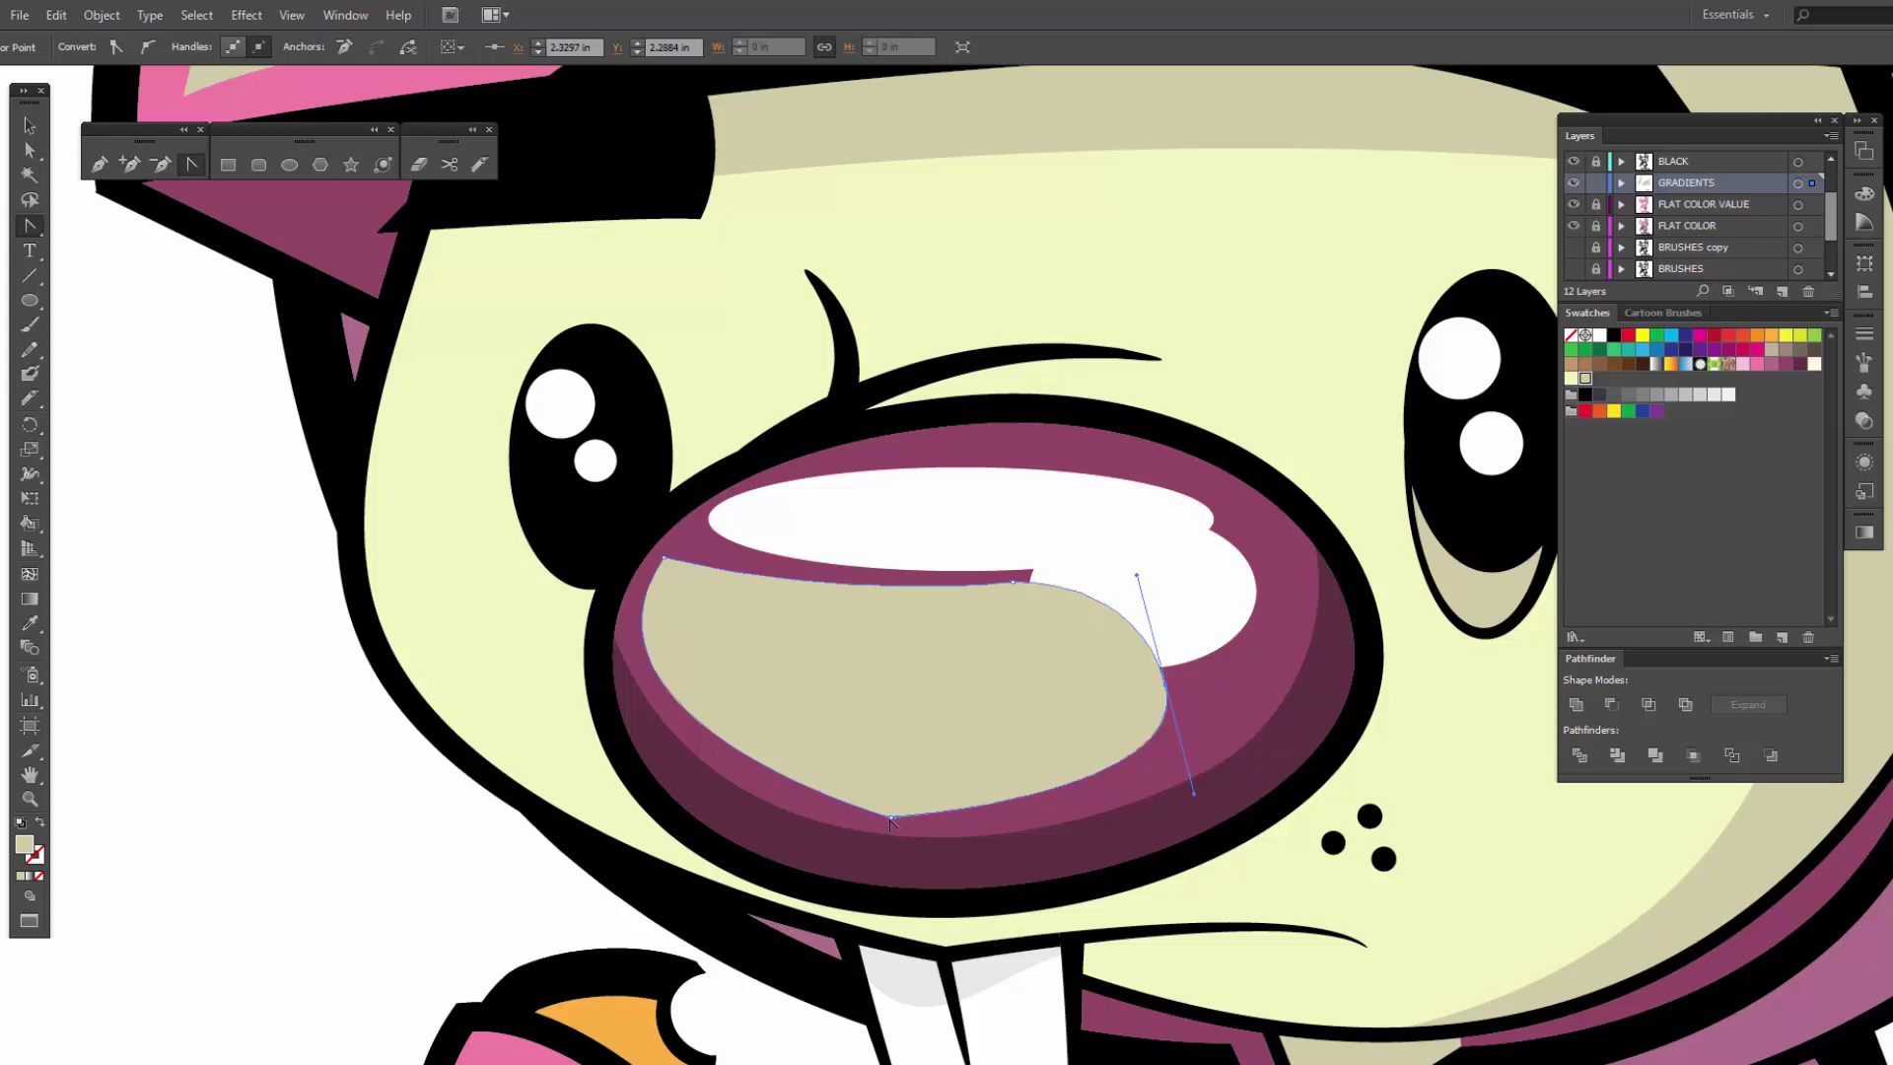
{"action": "left_click_drag", "start_coordinate": [891, 822], "coordinate": [831, 823]}
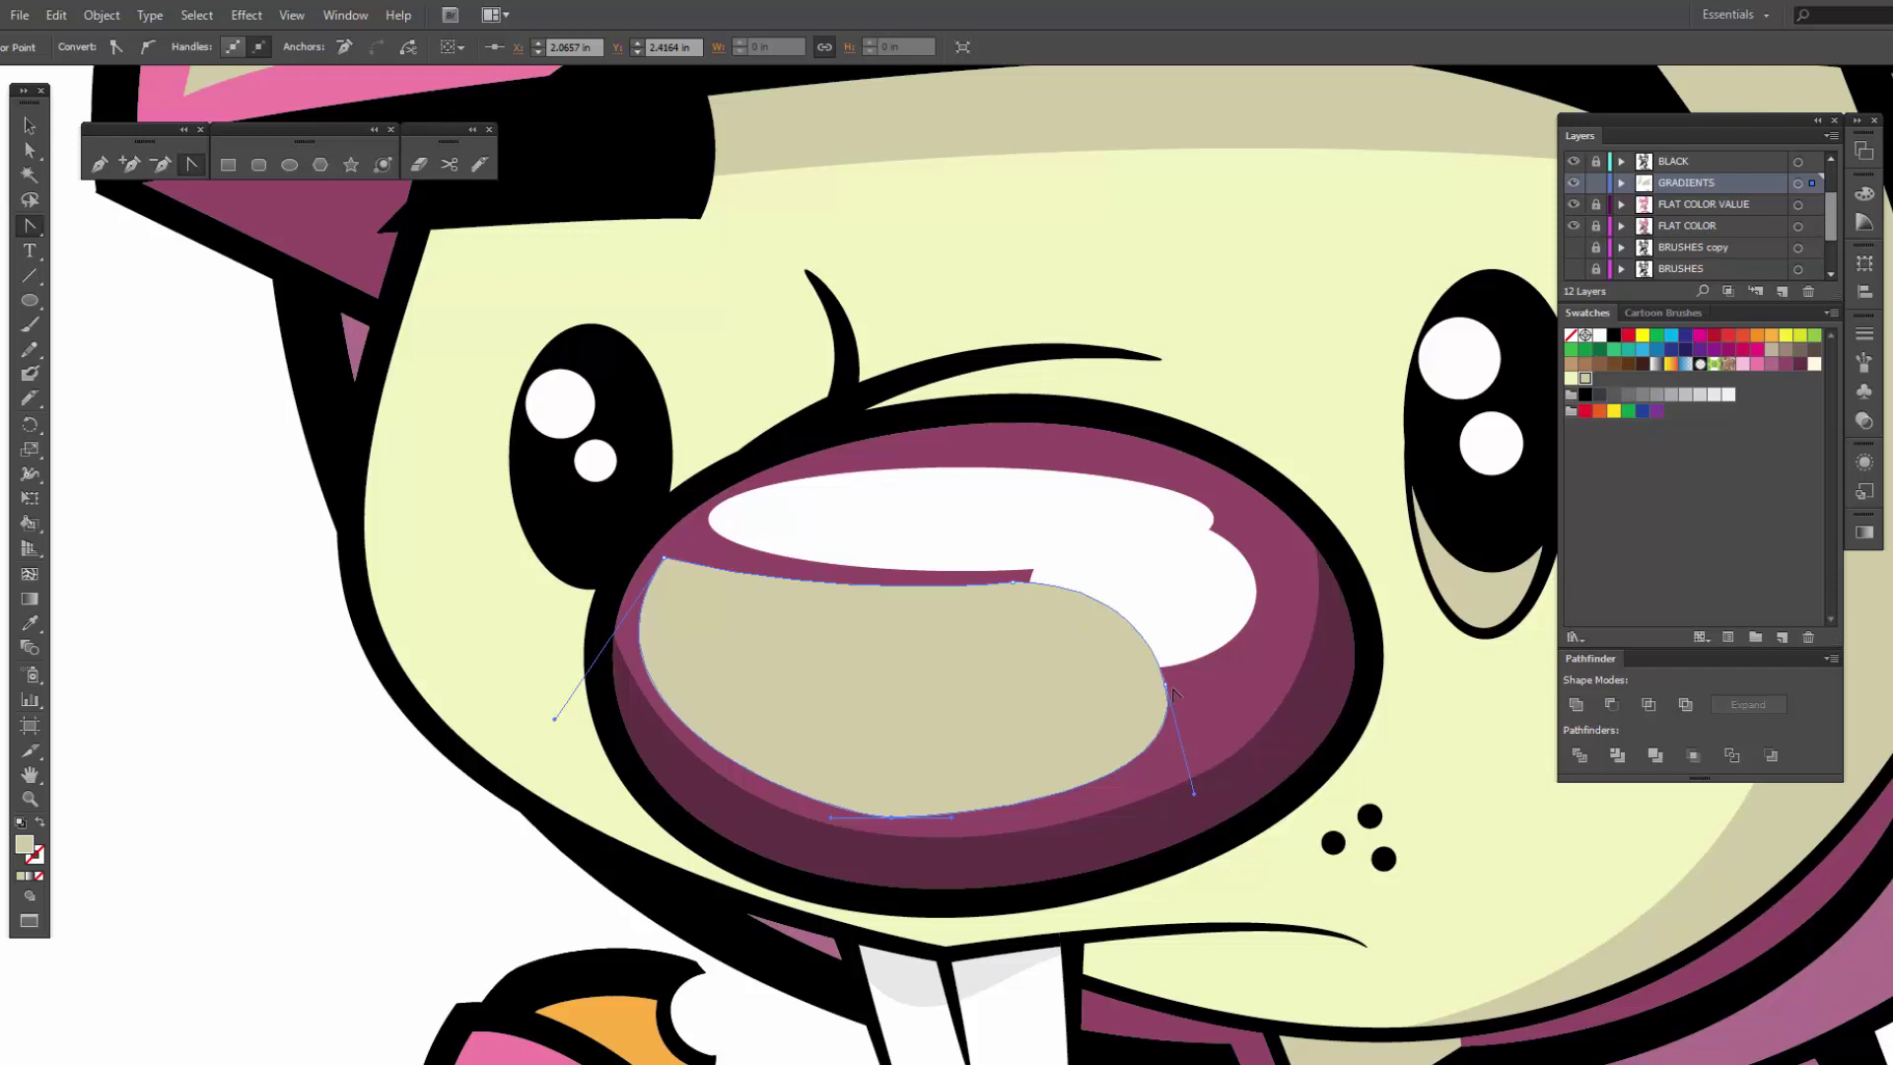
{"action": "key", "text": "a"}
{"action": "left_click_drag", "start_coordinate": [1168, 686], "coordinate": [992, 692]}
{"action": "key", "text": "shift+c"}
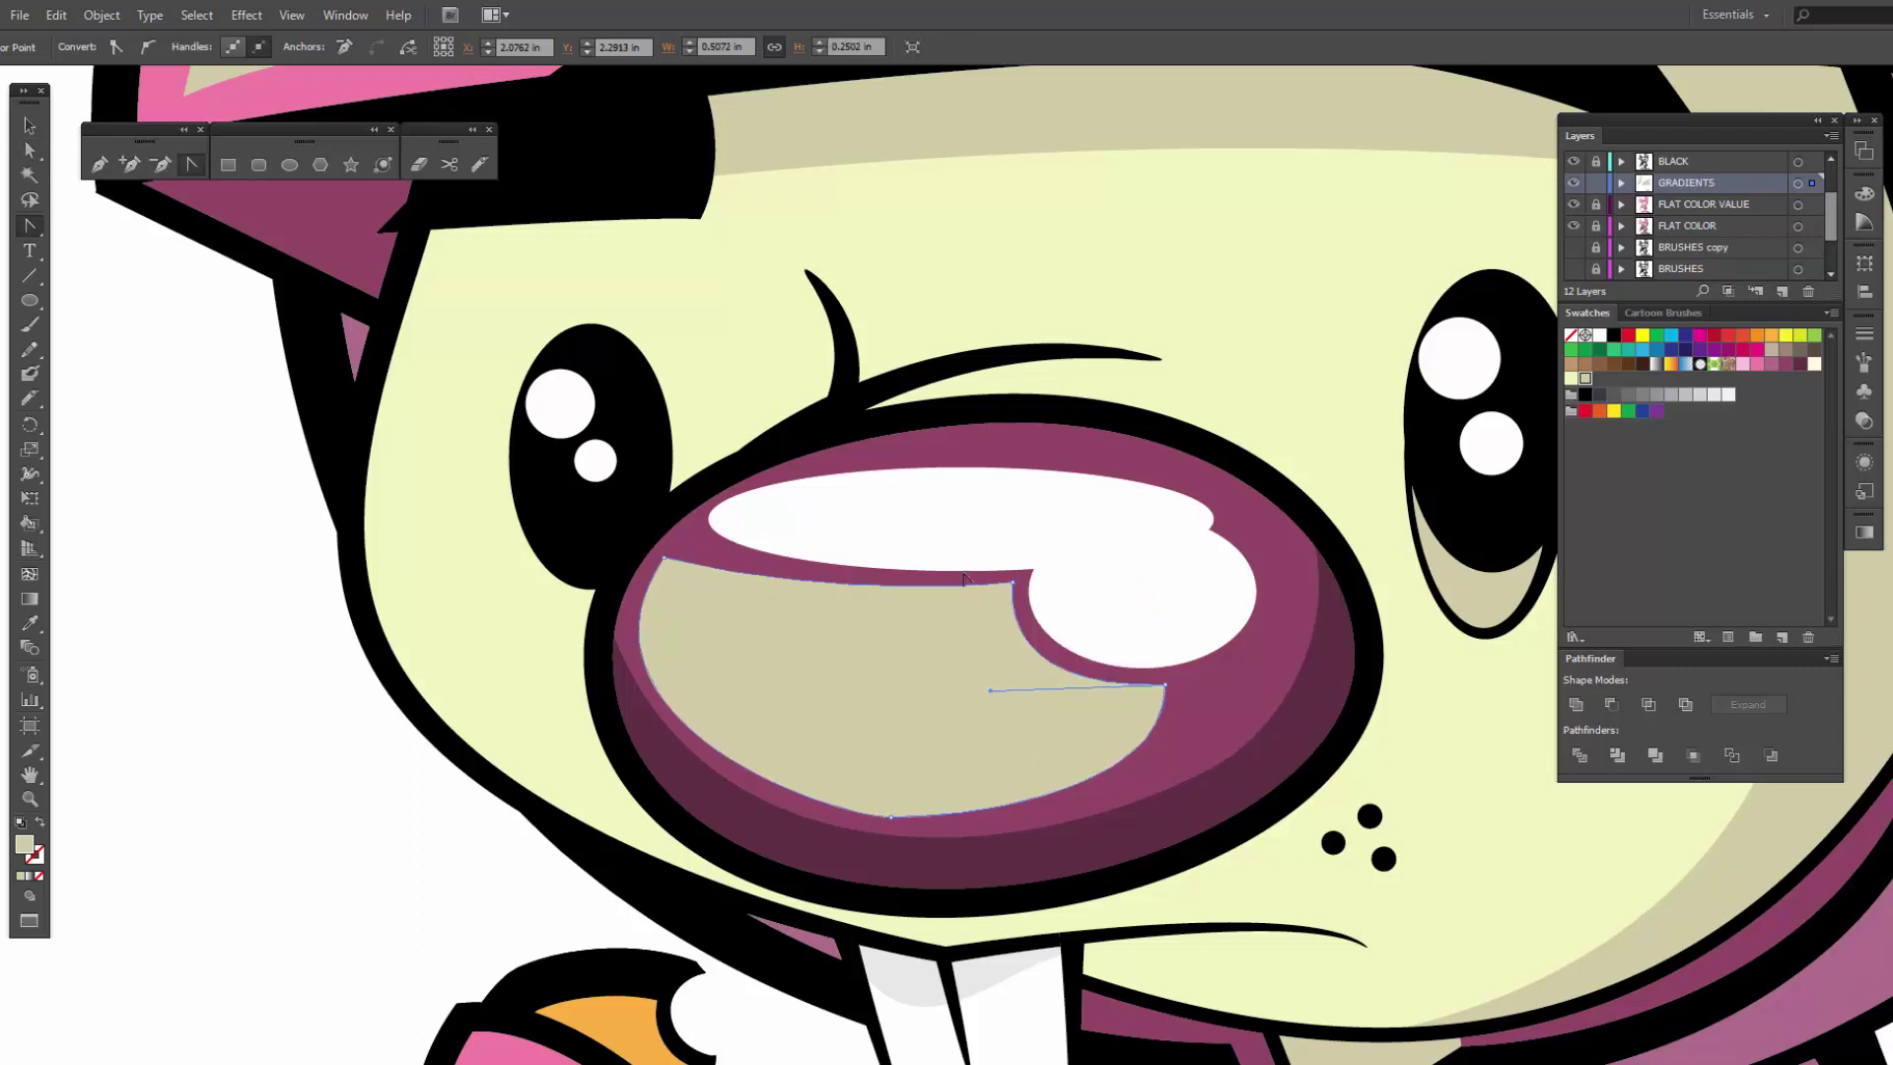
Step: Move the nose shape's upper-left corner slightly inward and readjust its handles to follow the highlight and the nose outline
{"action": "key", "text": "a"}
{"action": "left_click_drag", "start_coordinate": [666, 560], "coordinate": [688, 539]}
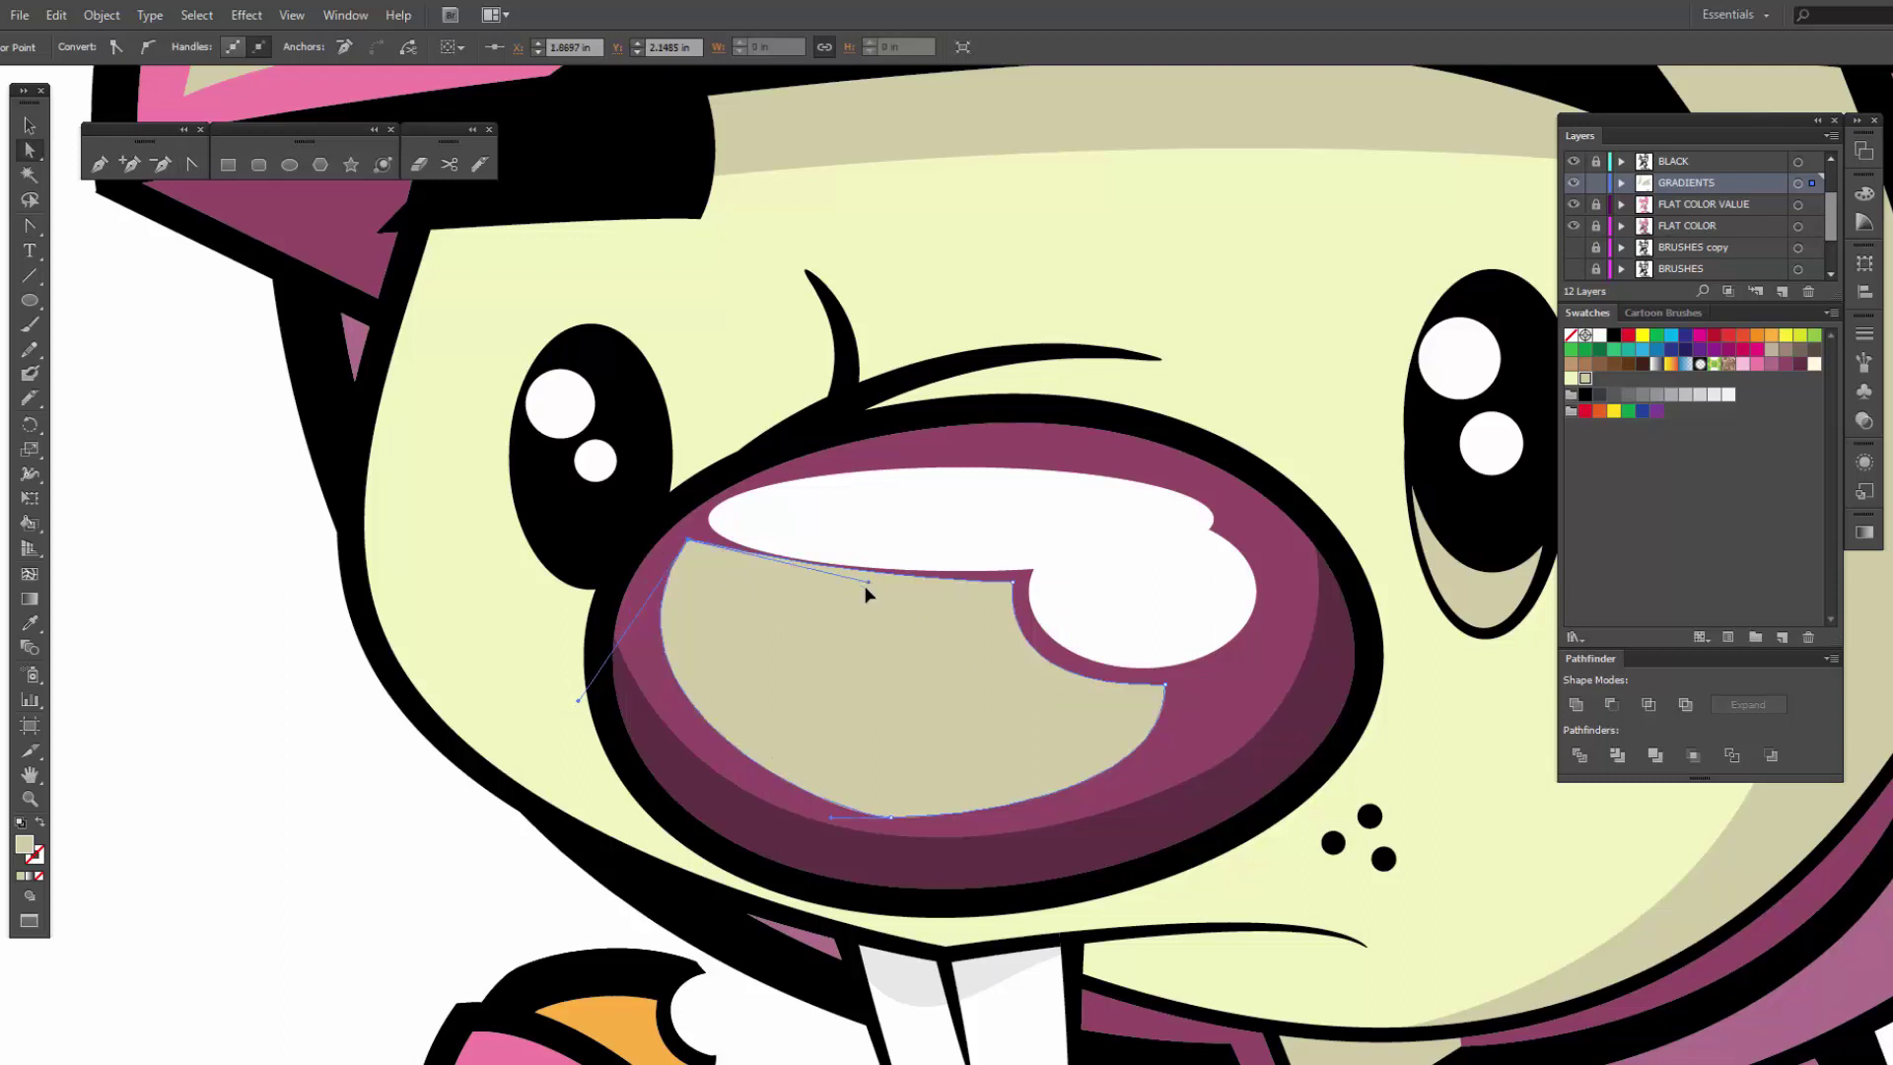
{"action": "left_click_drag", "start_coordinate": [871, 584], "coordinate": [848, 625]}
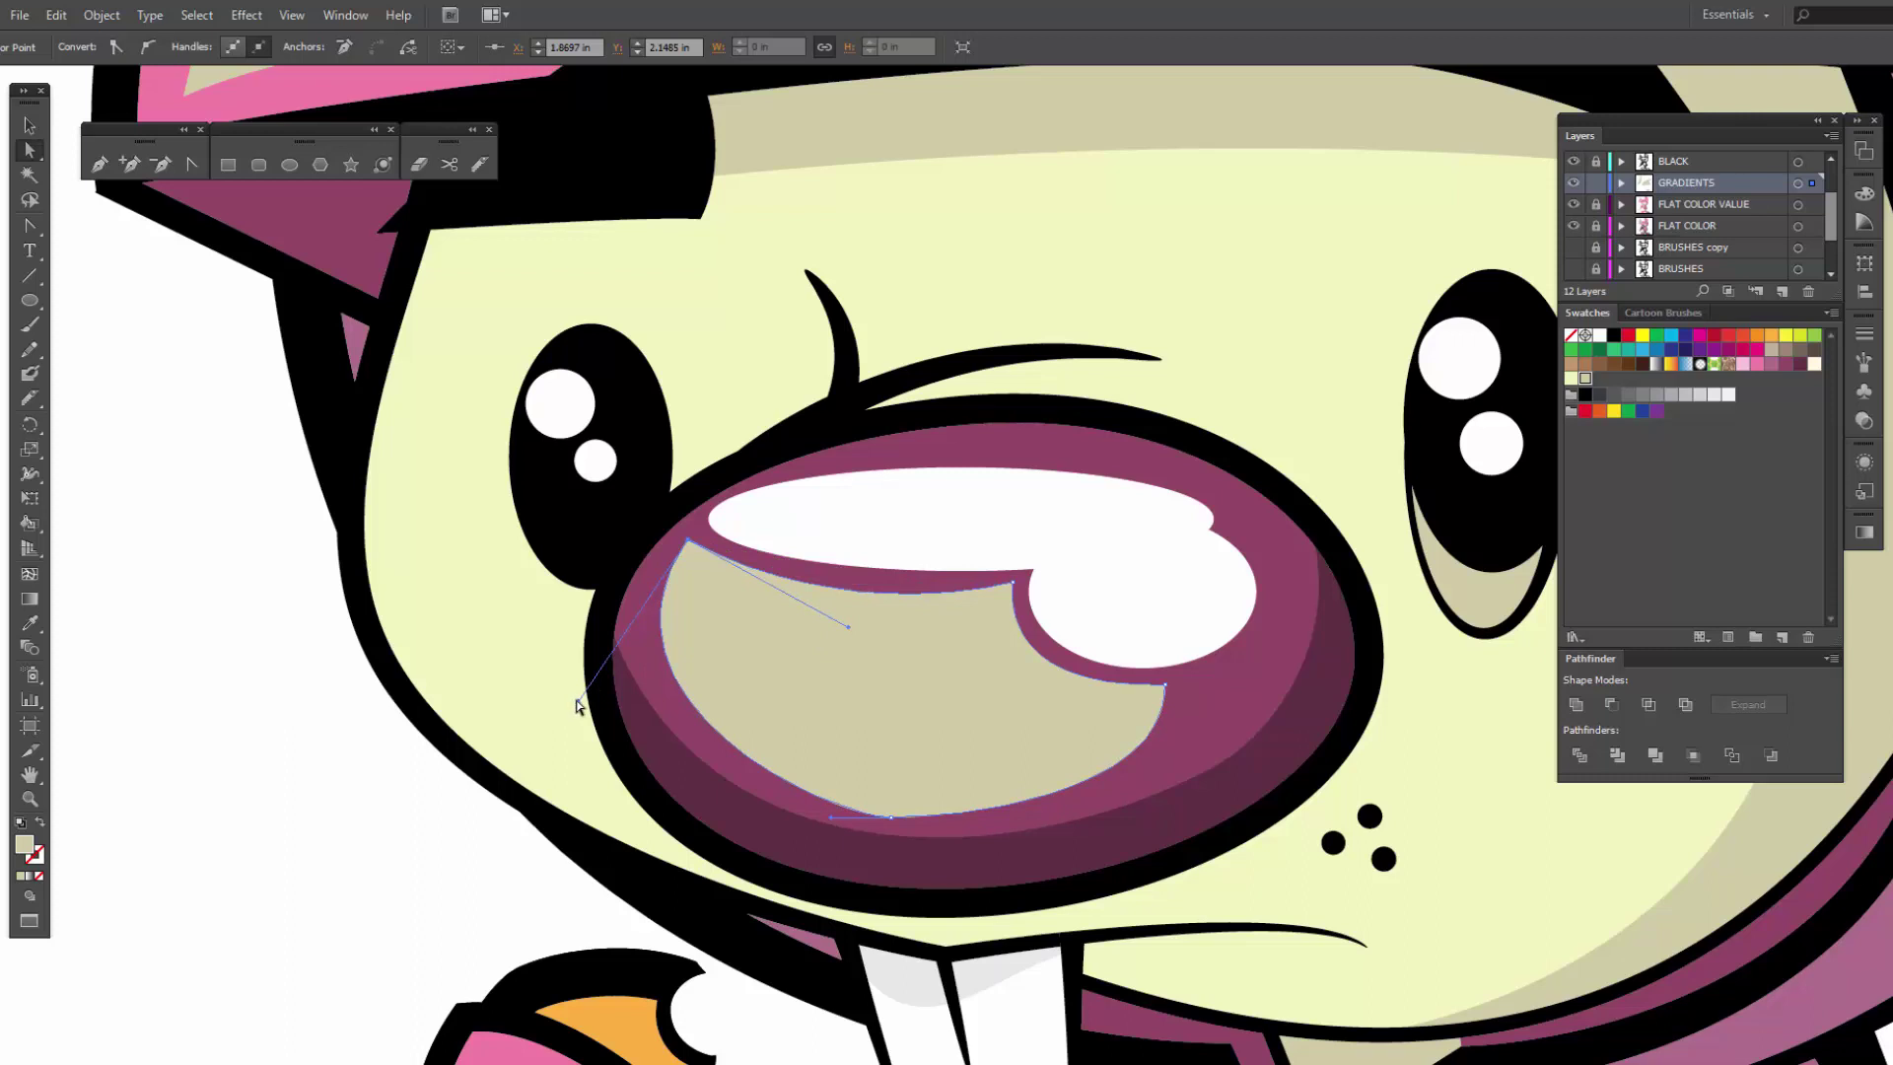
{"action": "left_click_drag", "start_coordinate": [579, 702], "coordinate": [541, 706]}
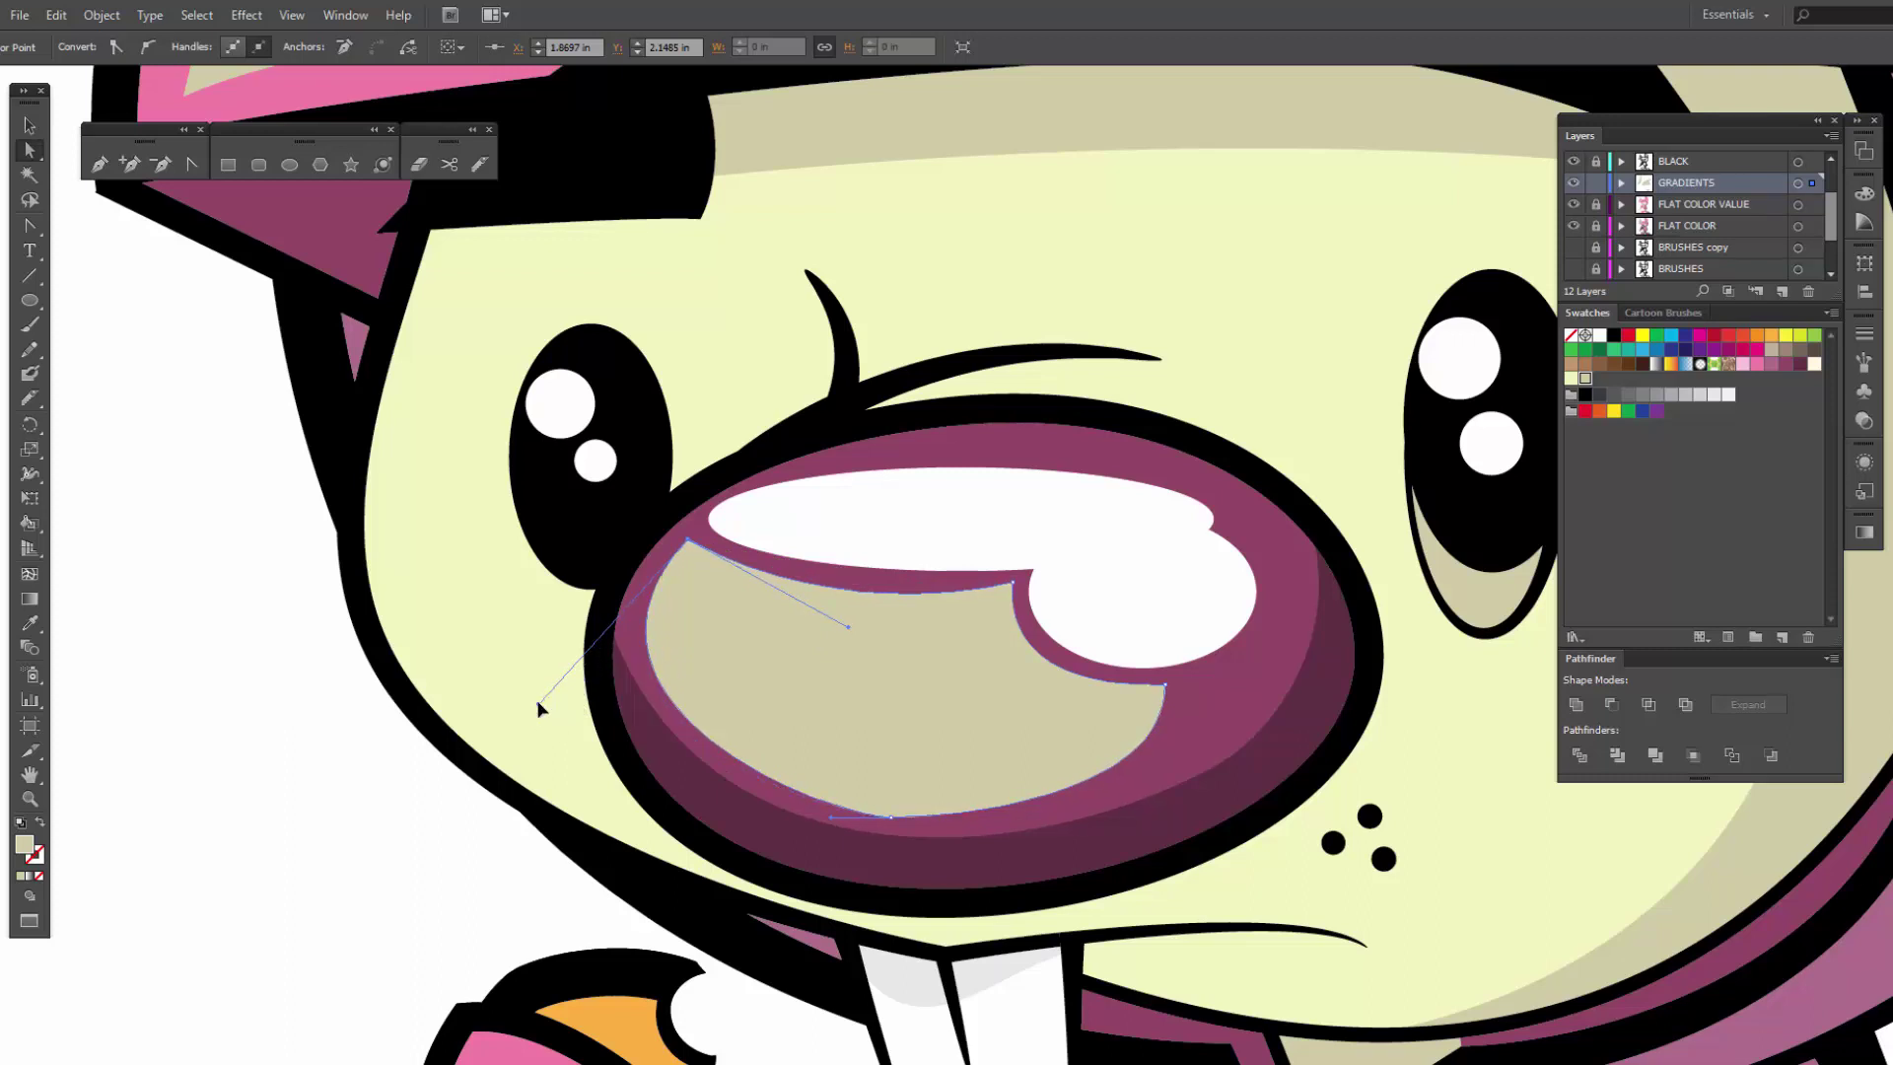
Step: Draw a thin closed triangle about 0.18 by 0.50 in with the Pen tool on the cheek between the face outline and the nose
{"action": "key", "text": "p"}
{"action": "left_click", "coordinate": [426, 306]}
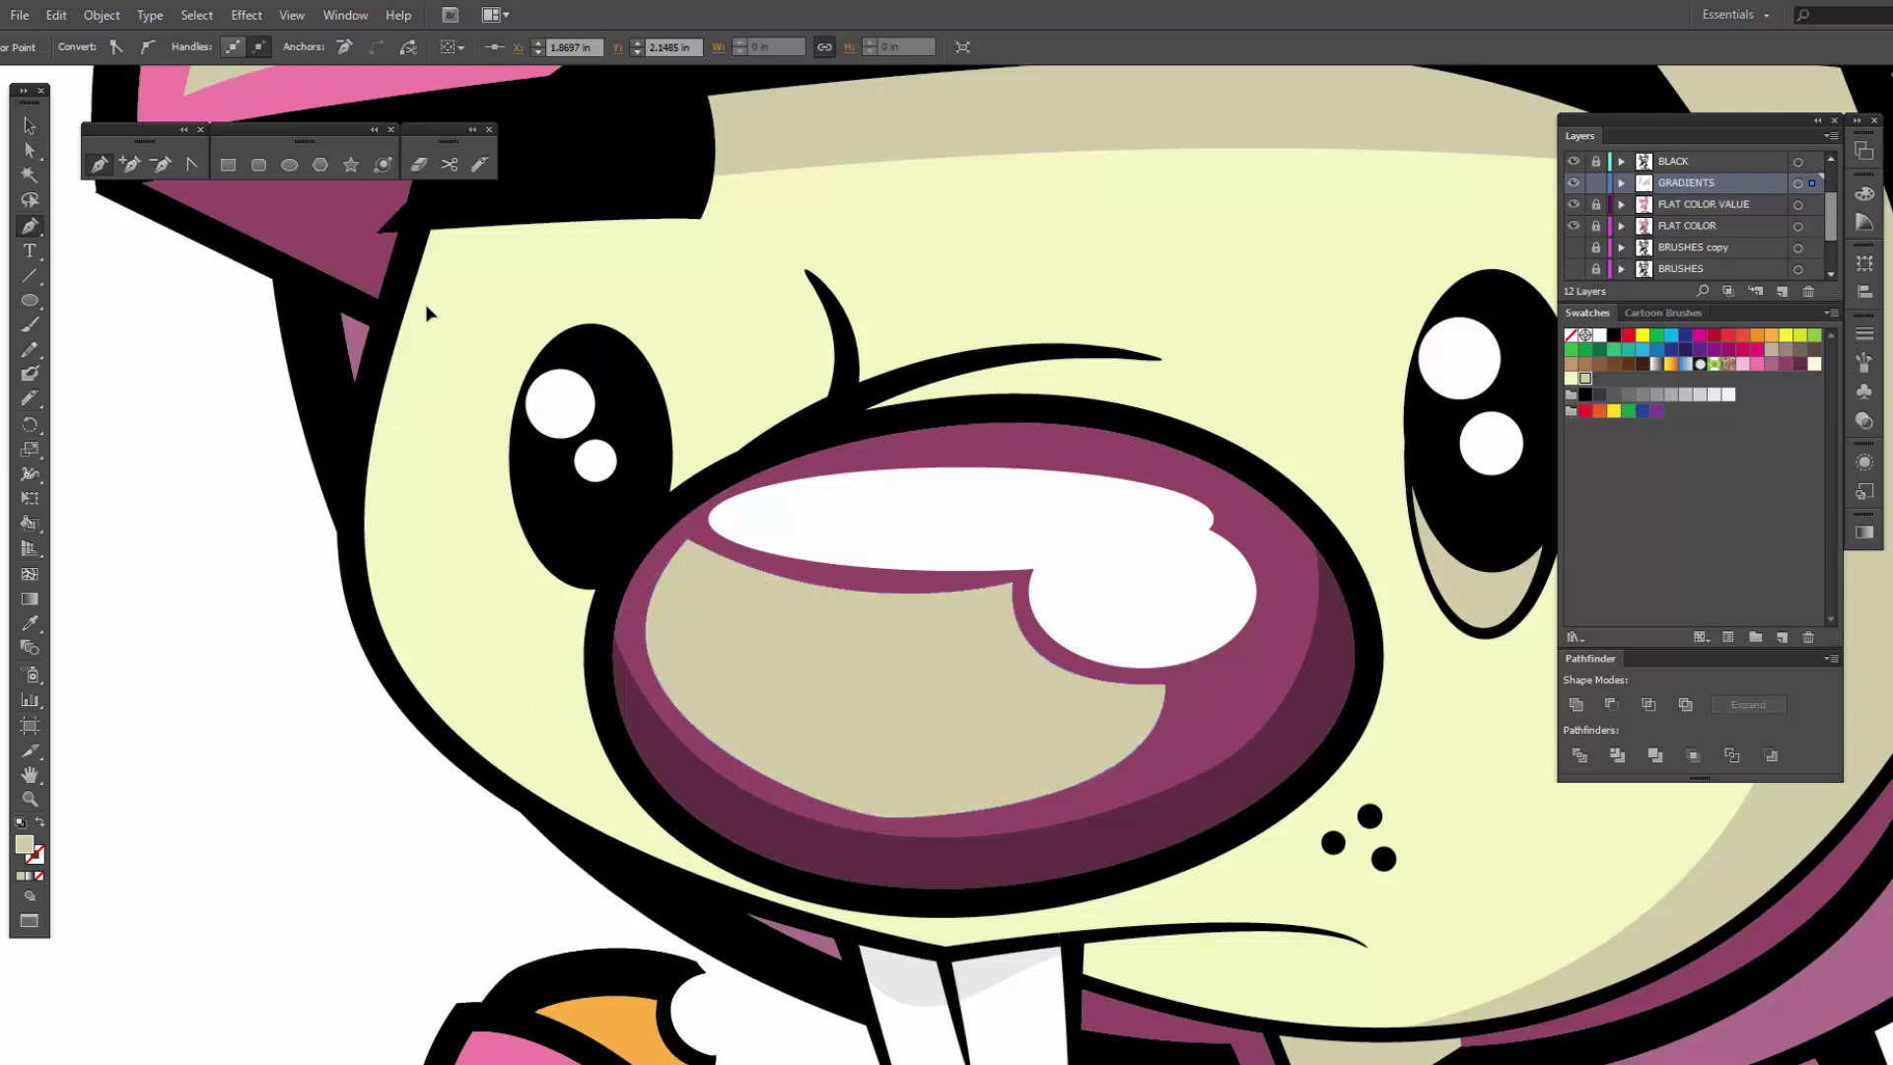
{"action": "left_click", "coordinate": [613, 820]}
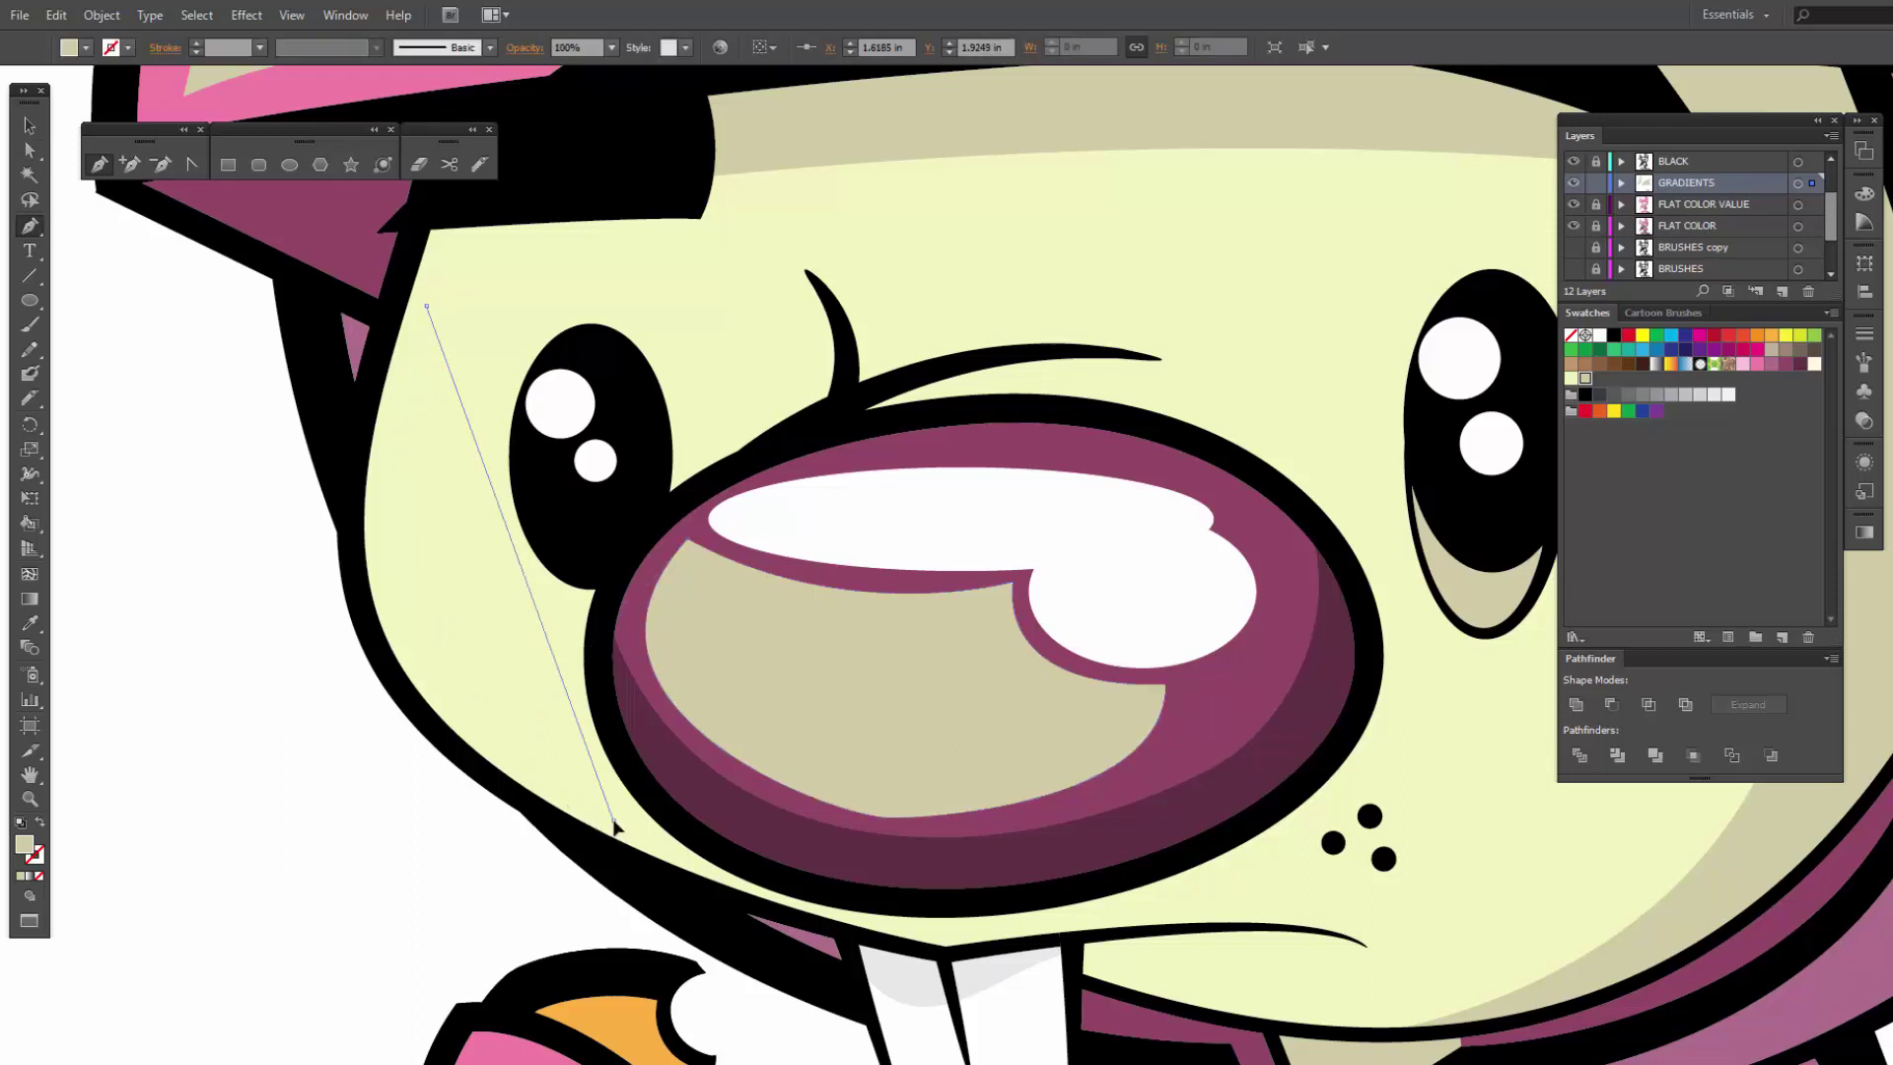
{"action": "left_click", "coordinate": [565, 608]}
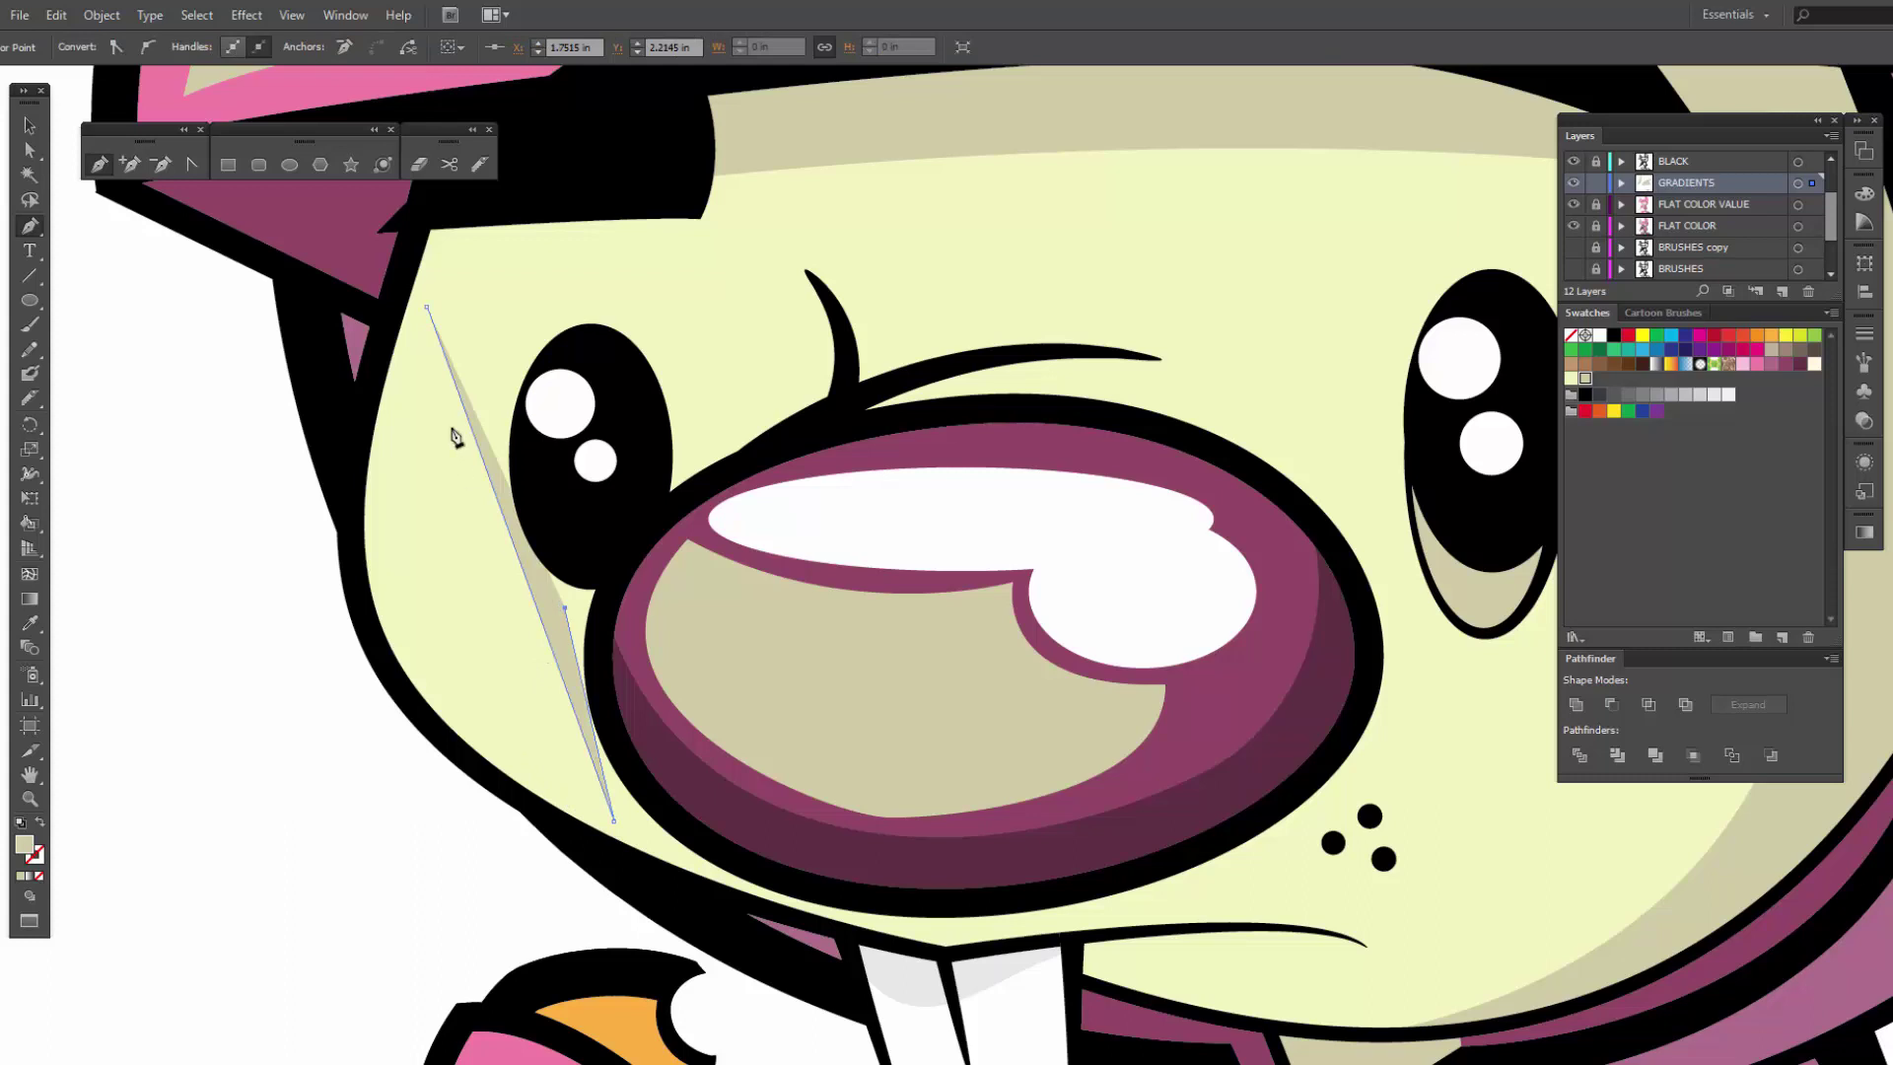
{"action": "left_click", "coordinate": [428, 311]}
Step: Curve the cheek triangle's outer edge along the face outline and bend its inner edge below the eye with the Anchor Point tool
{"action": "key", "text": "shift+c"}
{"action": "left_click_drag", "start_coordinate": [428, 310], "coordinate": [263, 698]}
{"action": "key", "text": "space"}
{"action": "left_click_drag", "start_coordinate": [618, 611], "coordinate": [678, 714]}
{"action": "left_click_drag", "start_coordinate": [700, 281], "coordinate": [677, 386]}
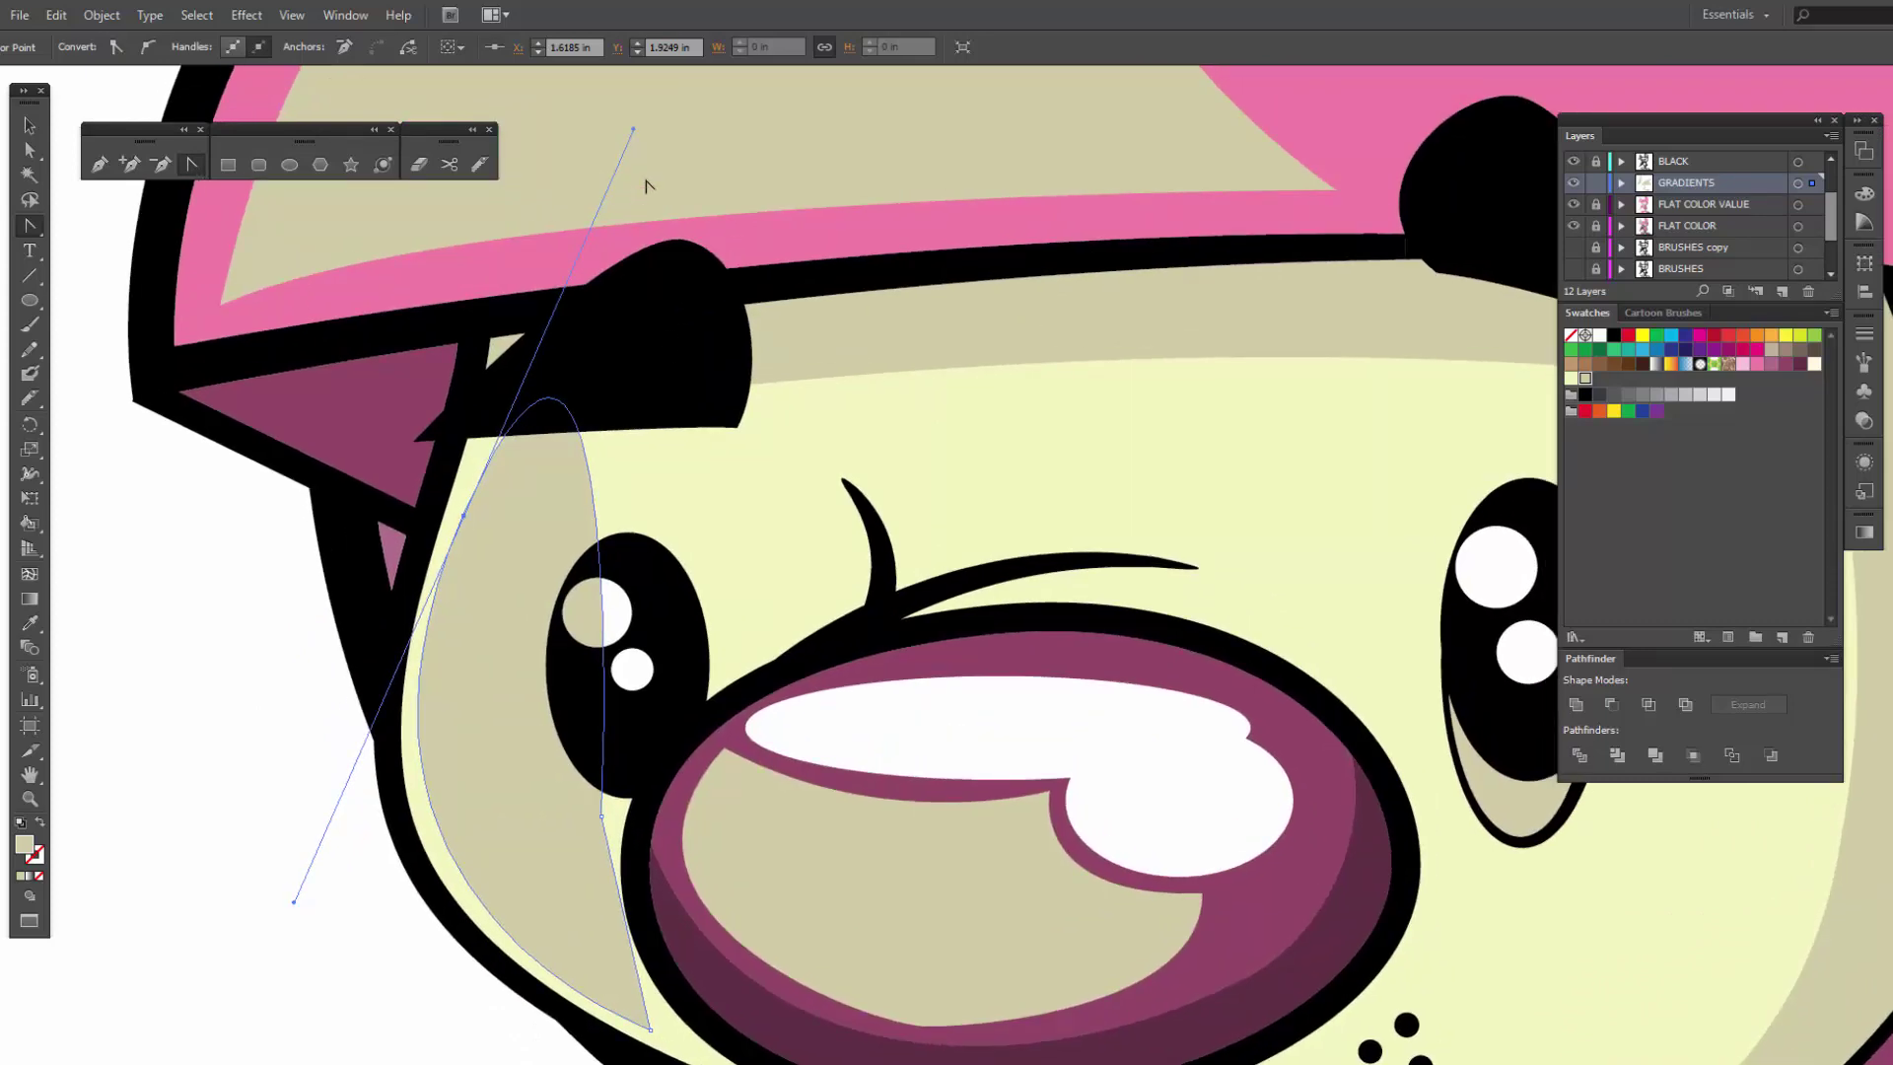
{"action": "left_click_drag", "start_coordinate": [634, 132], "coordinate": [472, 785]}
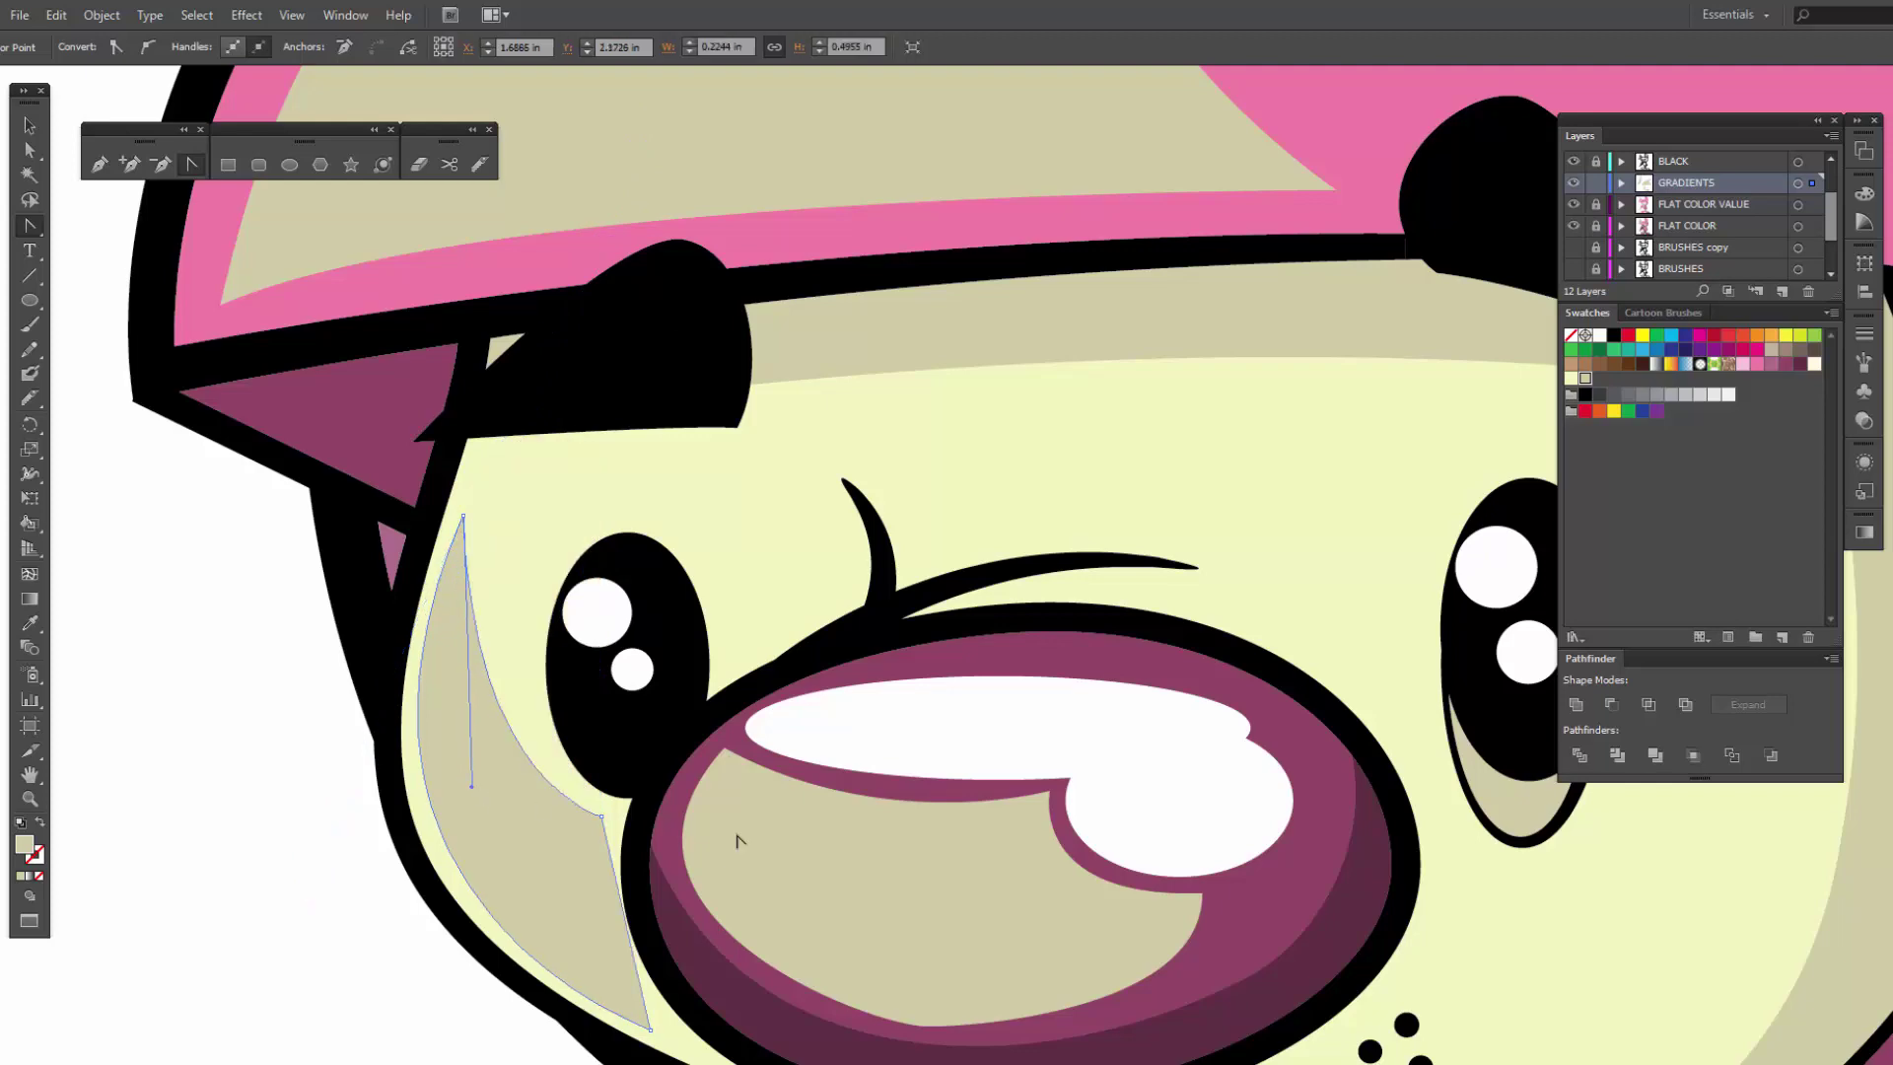
{"action": "left_click_drag", "start_coordinate": [826, 839], "coordinate": [643, 572]}
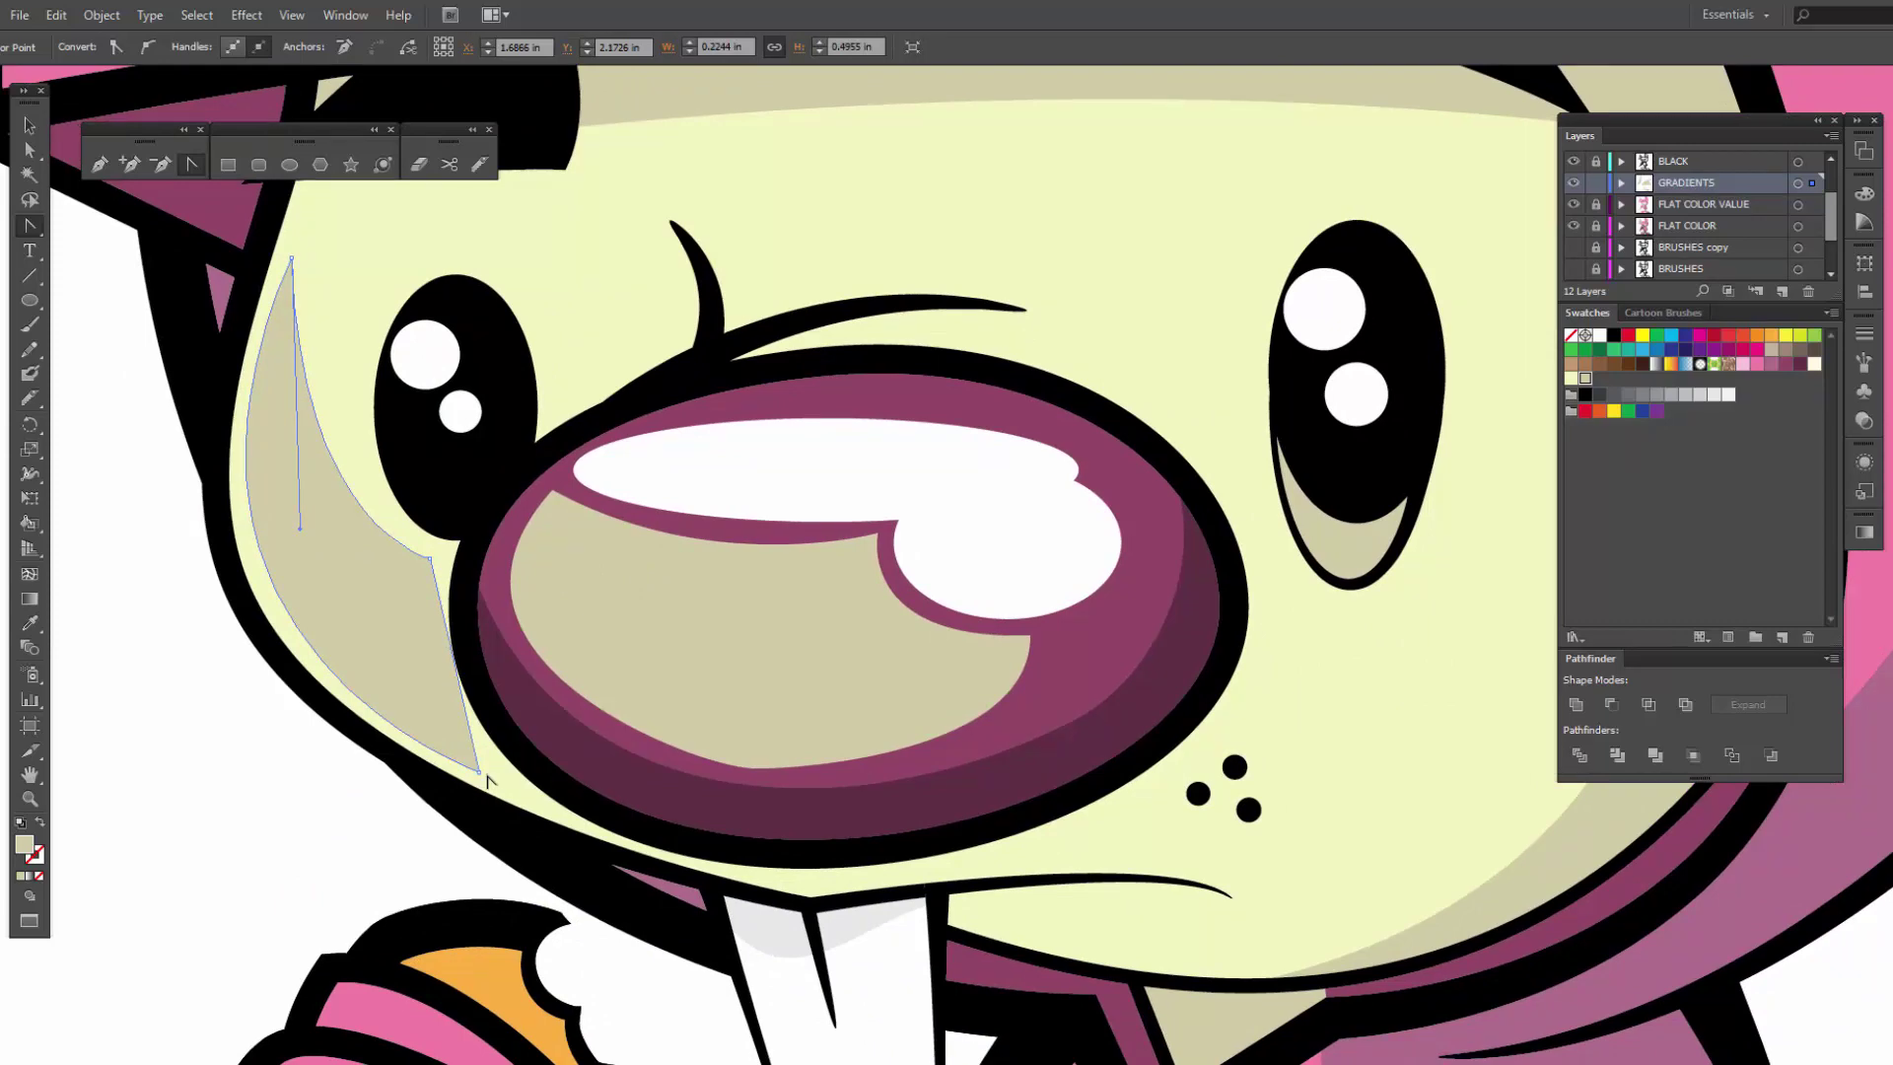
Step: Bend the cheek shape's short edge along the nose outline and refine its outer edge to run evenly inside the face outline
{"action": "left_click_drag", "start_coordinate": [480, 775], "coordinate": [513, 811]}
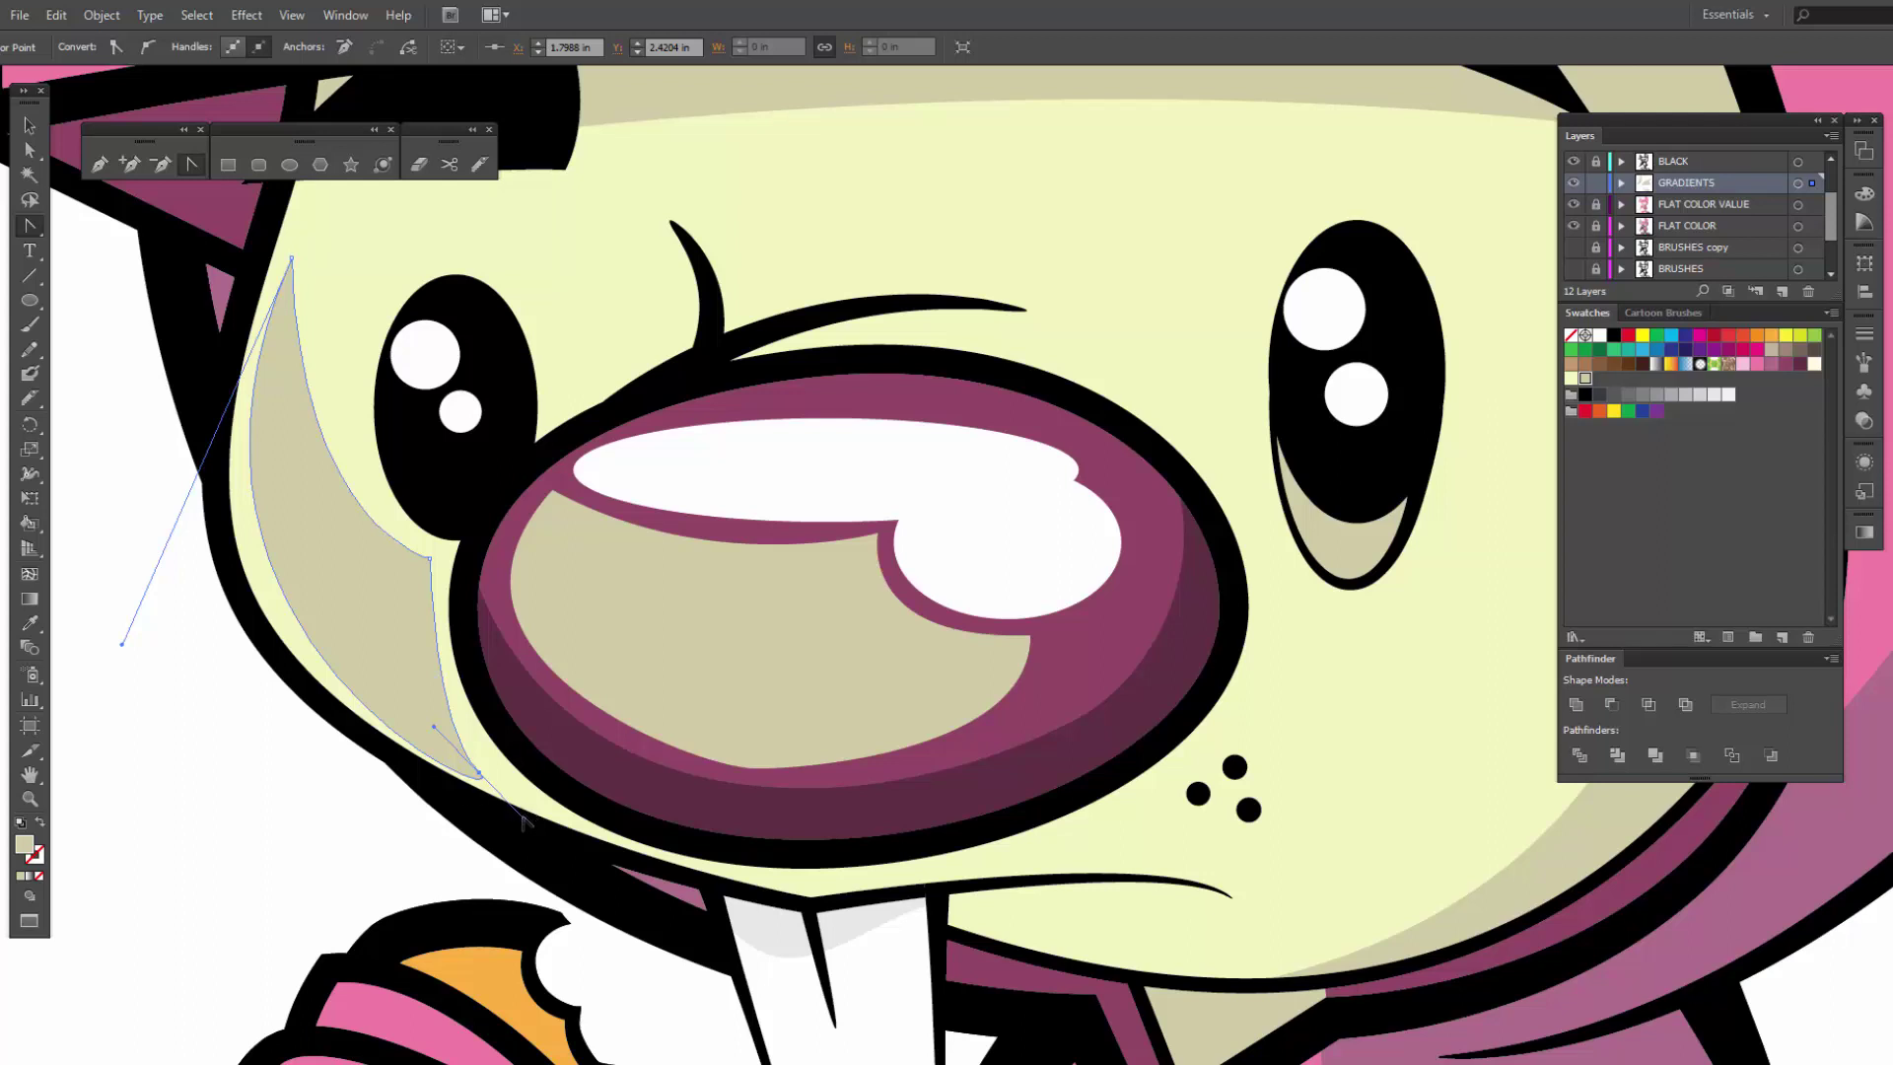
{"action": "left_click_drag", "start_coordinate": [523, 823], "coordinate": [421, 750]}
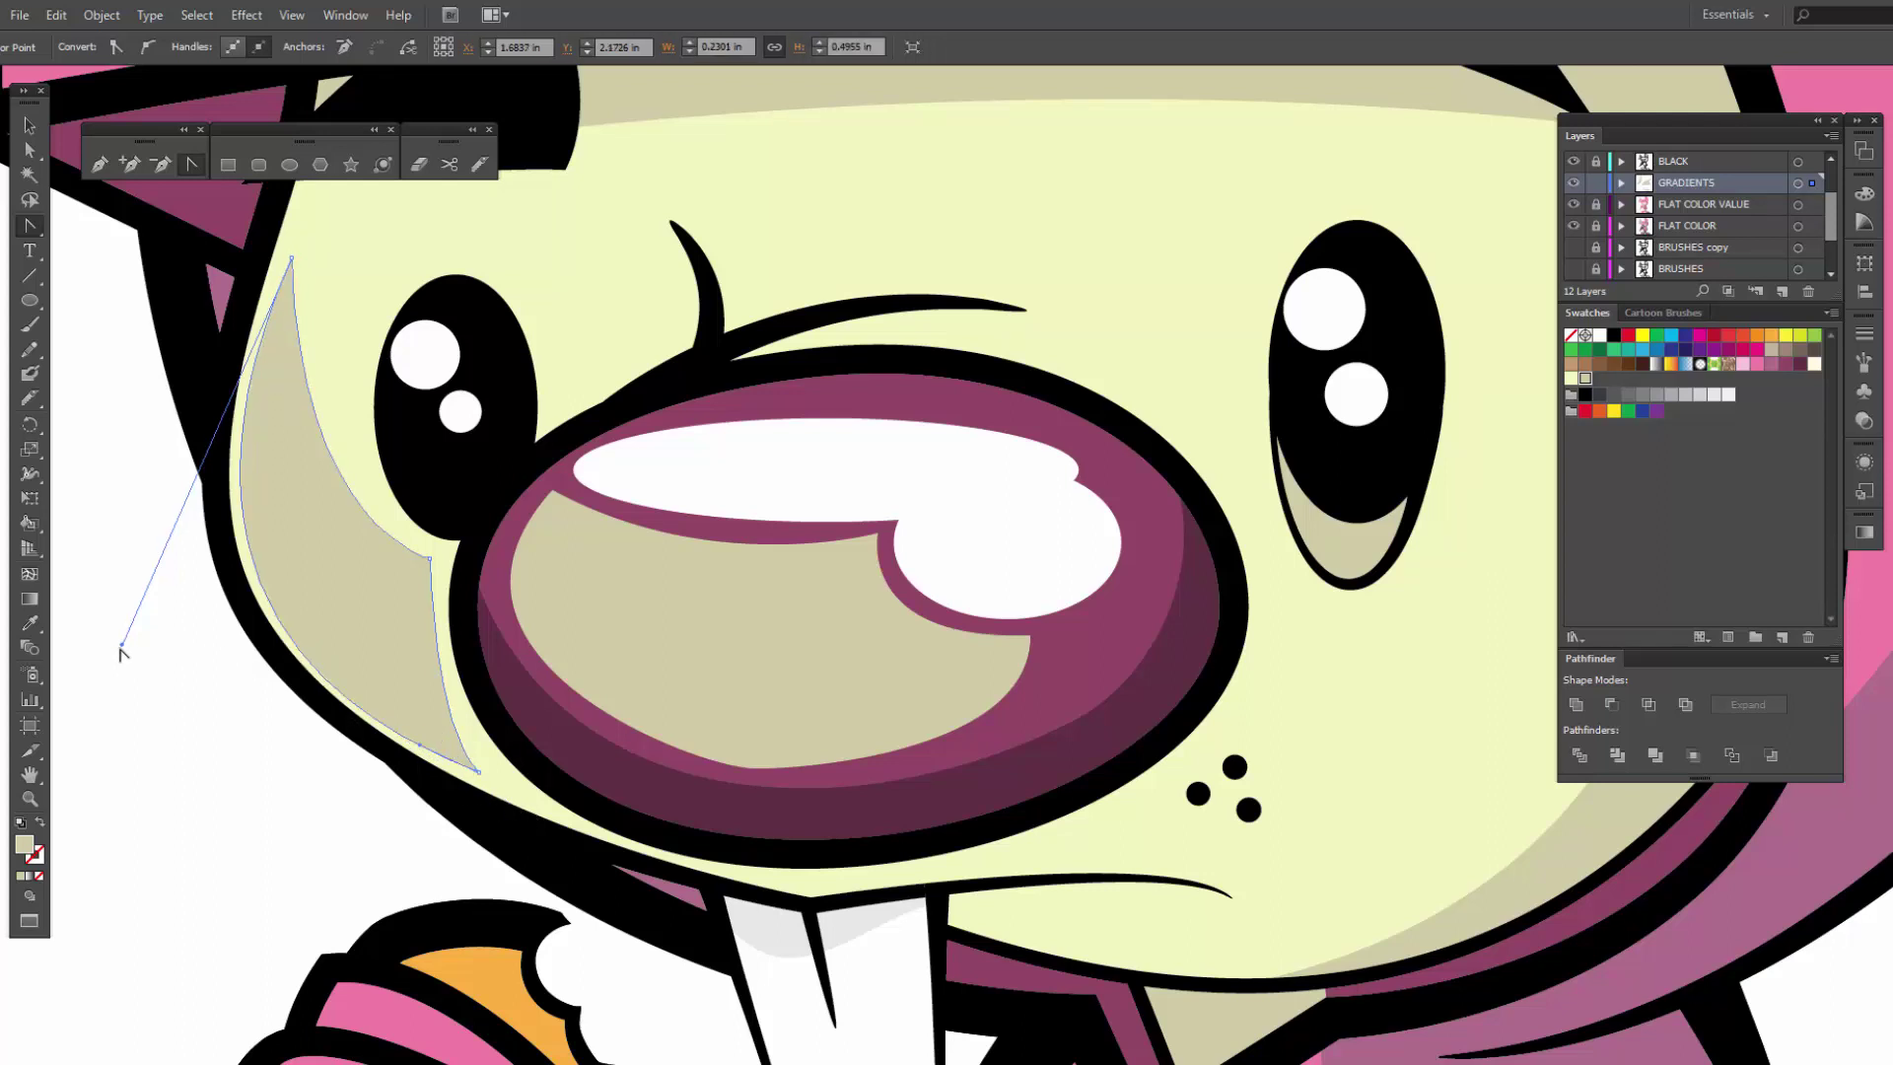
{"action": "left_click_drag", "start_coordinate": [123, 646], "coordinate": [131, 624]}
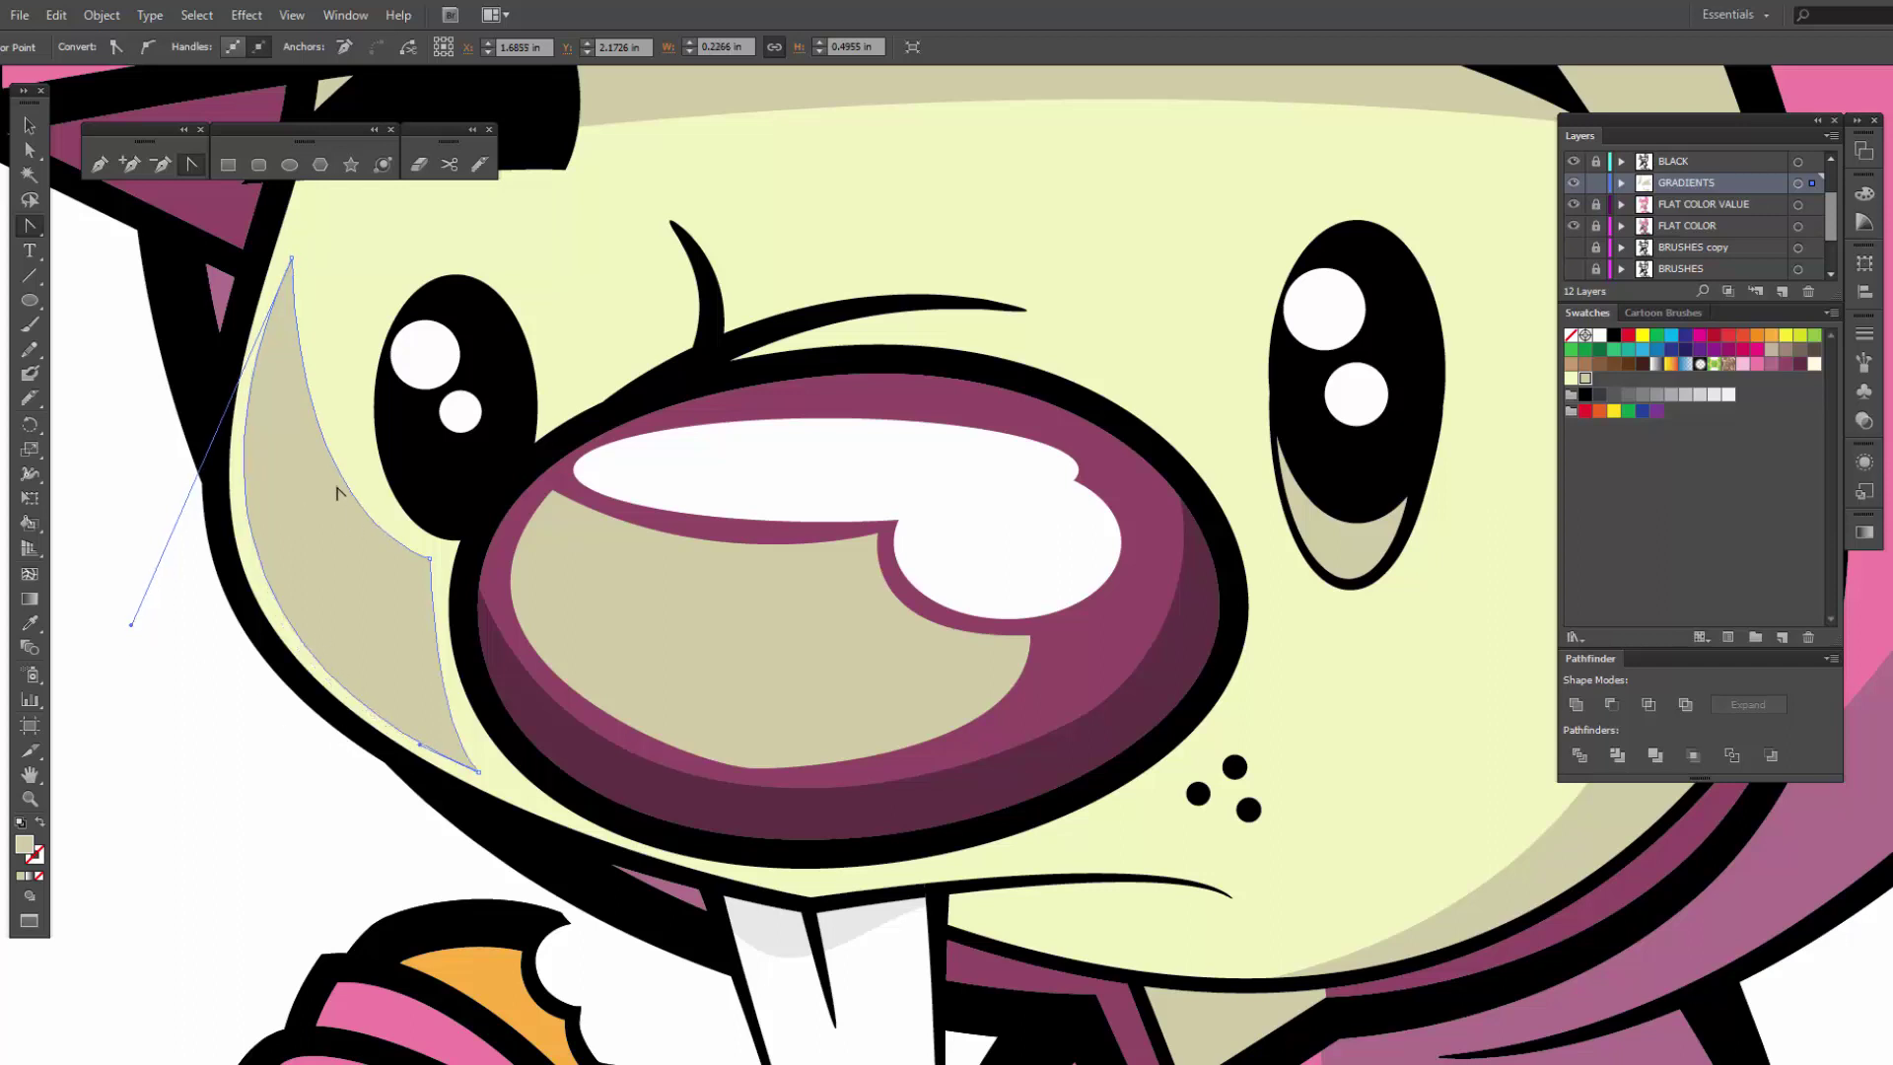
{"action": "key", "text": "ctrl+minus"}
{"action": "key", "text": "ctrl+minus"}
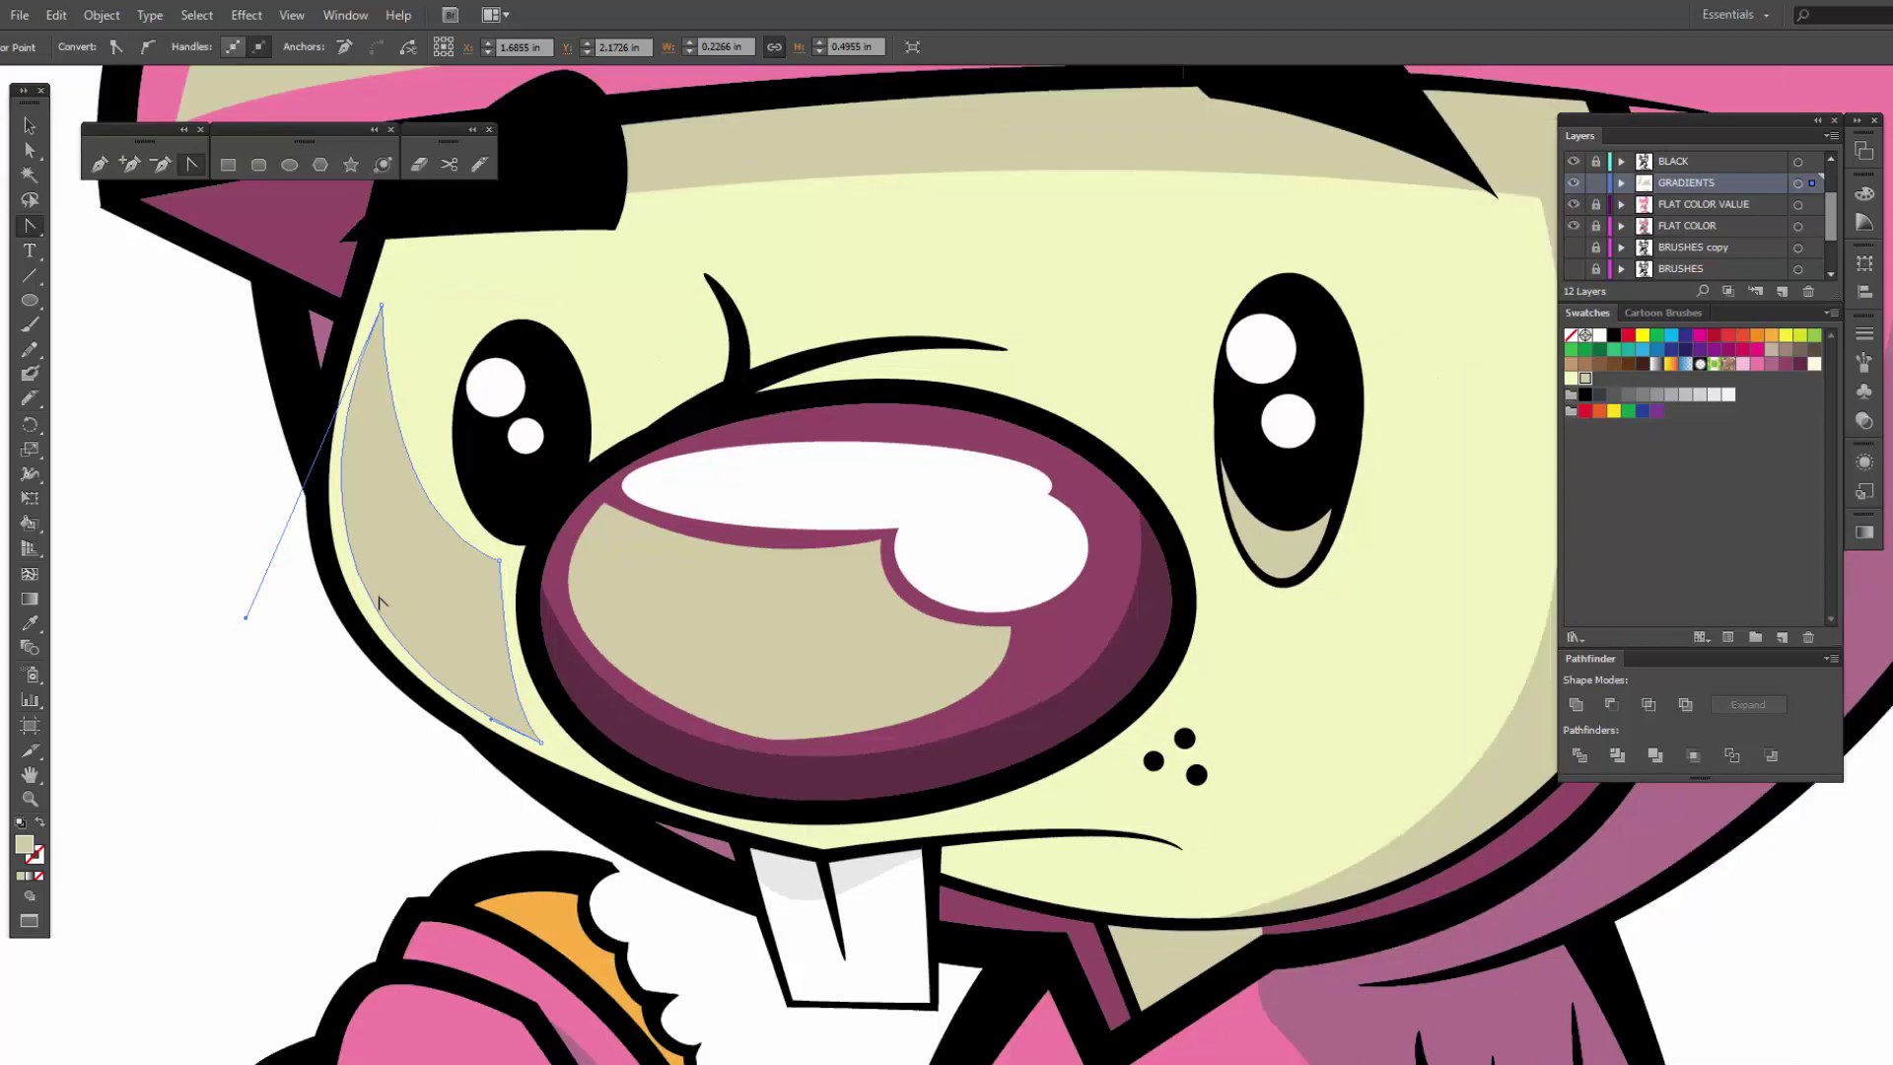
{"action": "left_click_drag", "start_coordinate": [414, 617], "coordinate": [392, 767]}
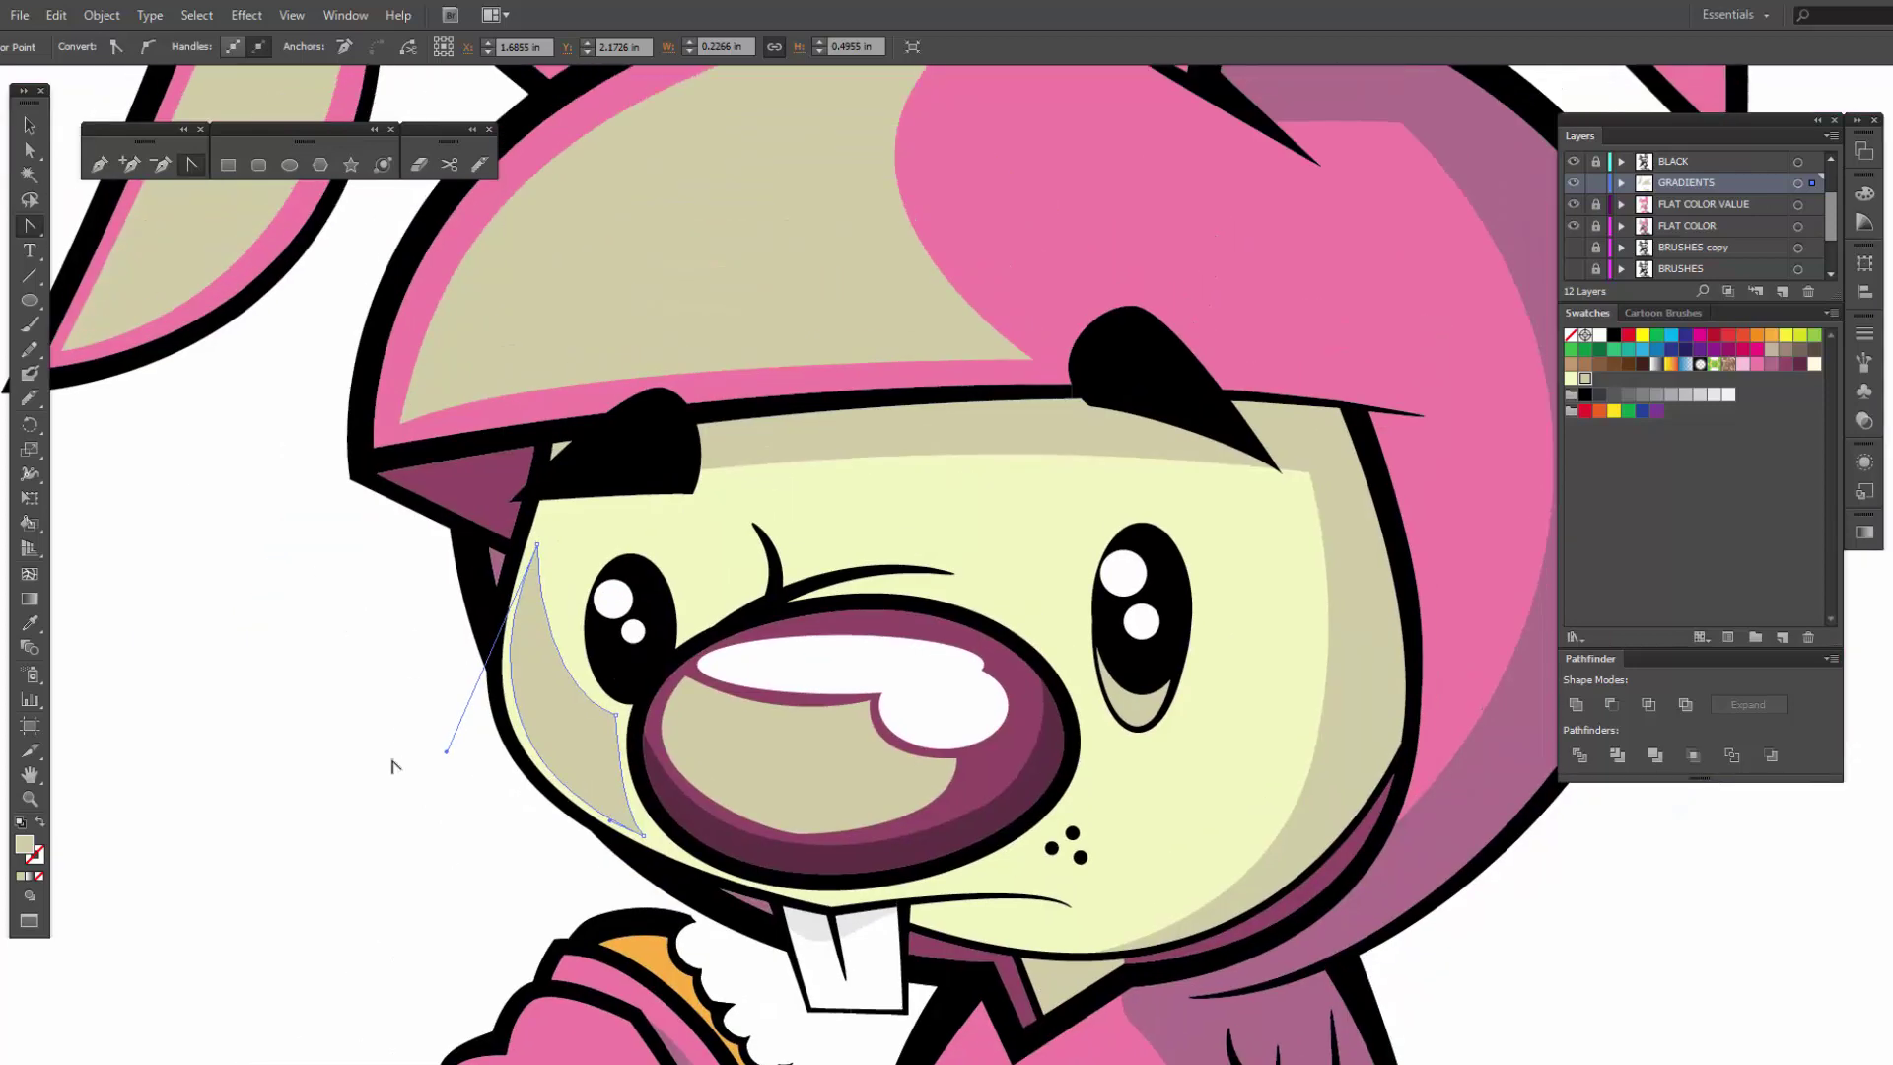
{"action": "key", "text": "ctrl+minus"}
{"action": "key", "text": "ctrl+minus"}
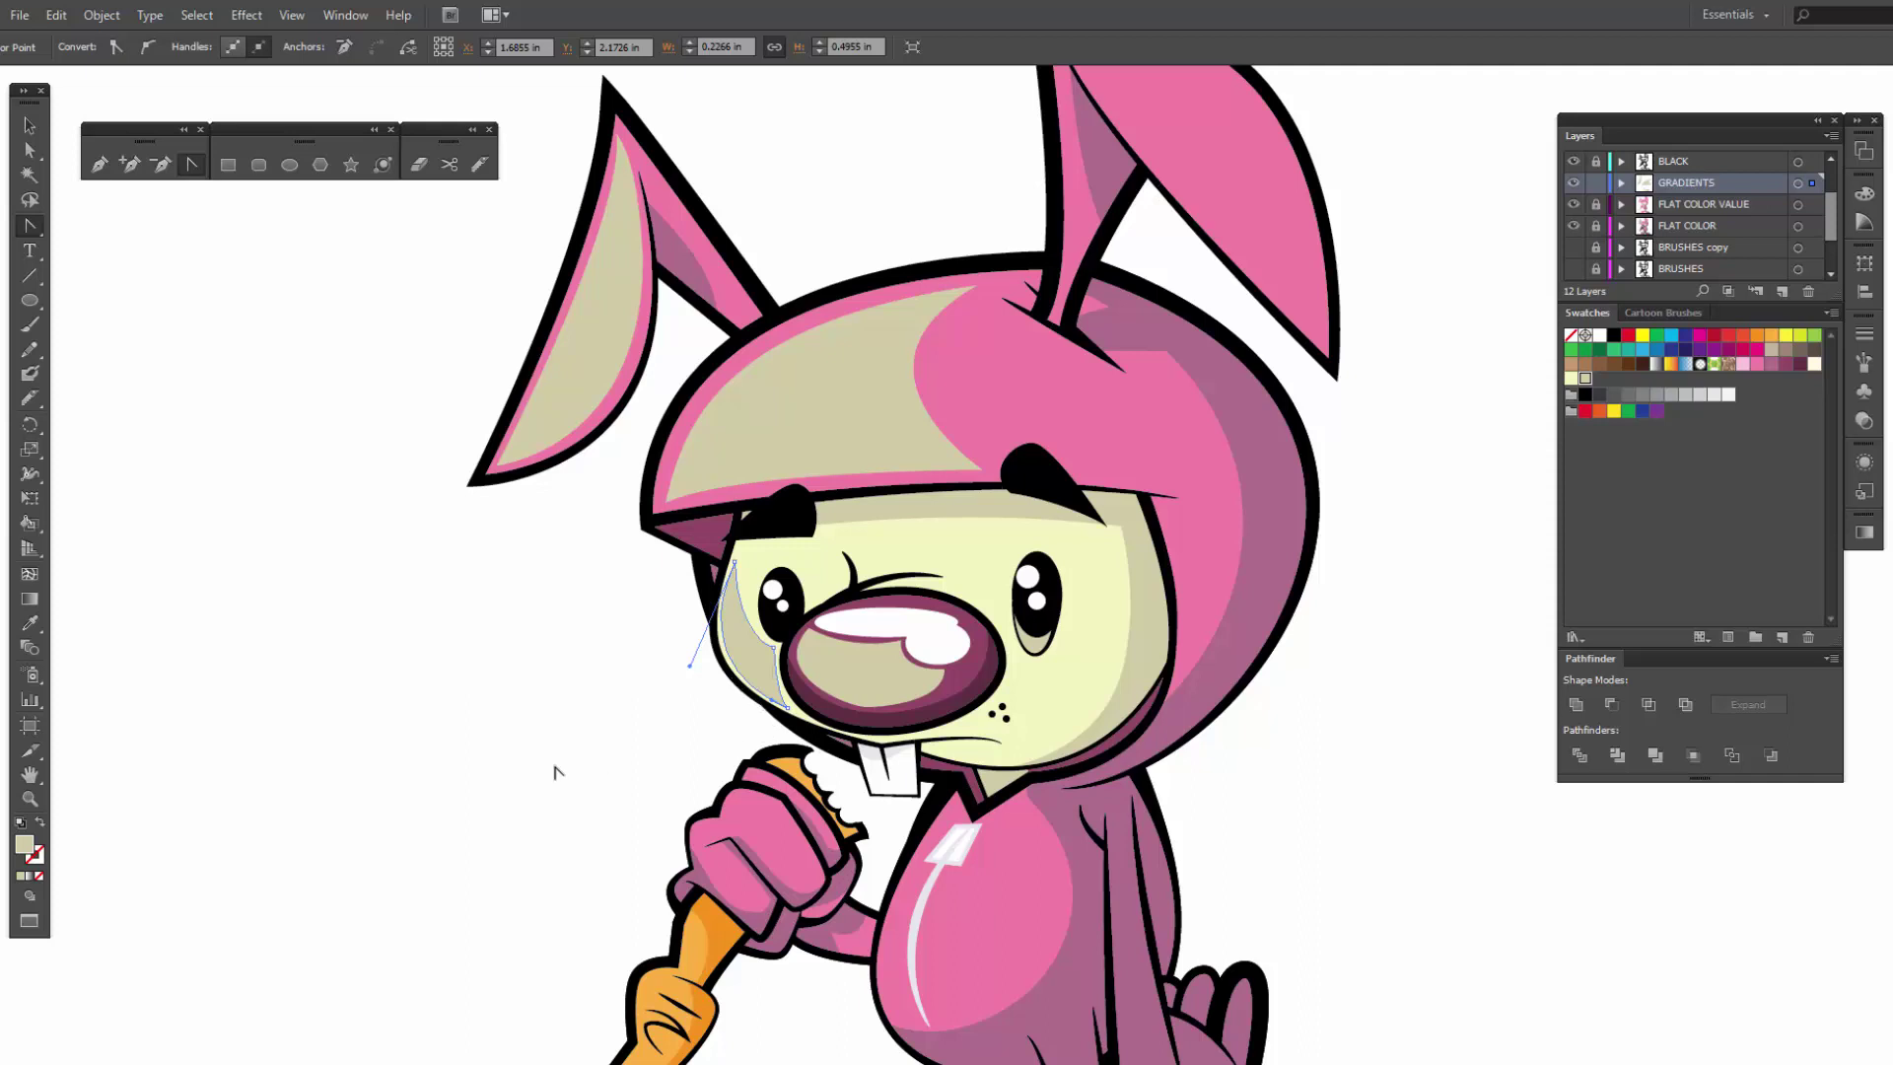
Step: Fill the cheek shape beside the nose with a linear white-to-black gradient
{"action": "left_click_drag", "start_coordinate": [498, 781], "coordinate": [417, 801]}
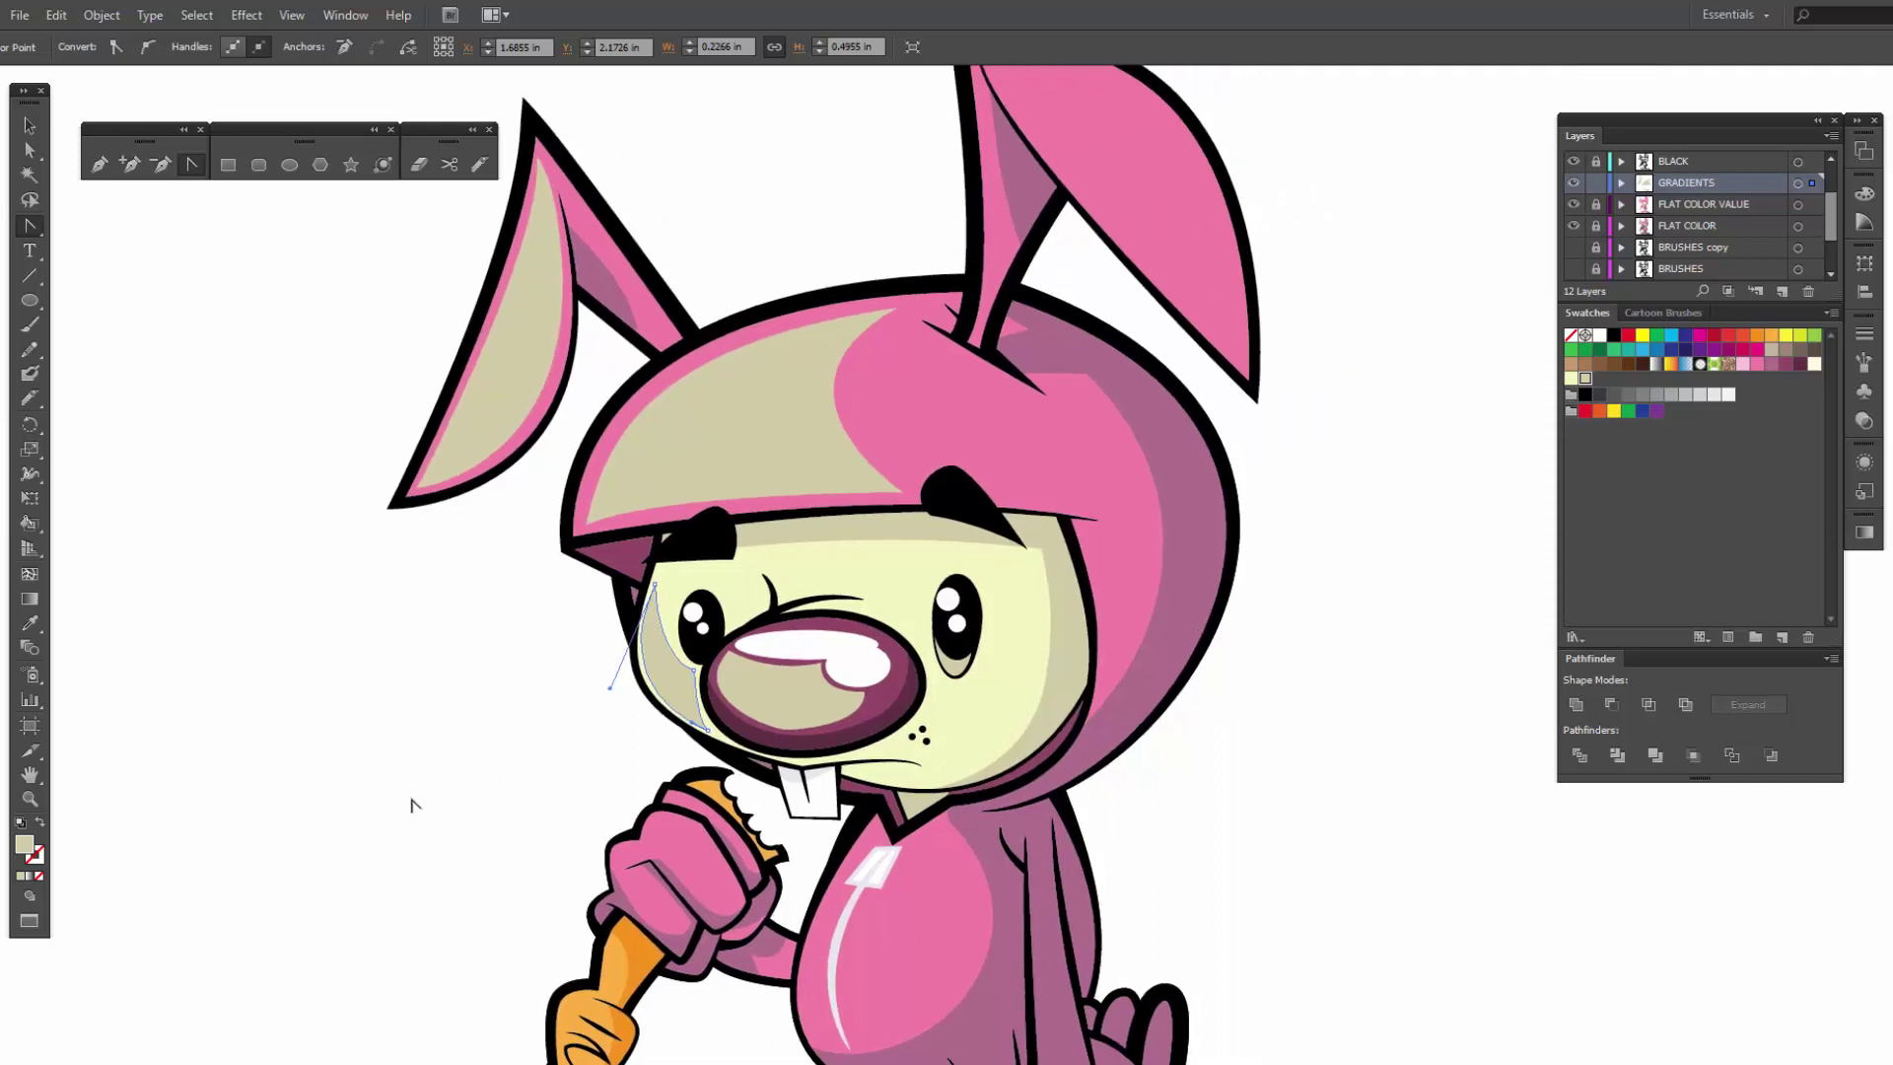
{"action": "key", "text": "v"}
{"action": "left_click", "coordinate": [426, 769]}
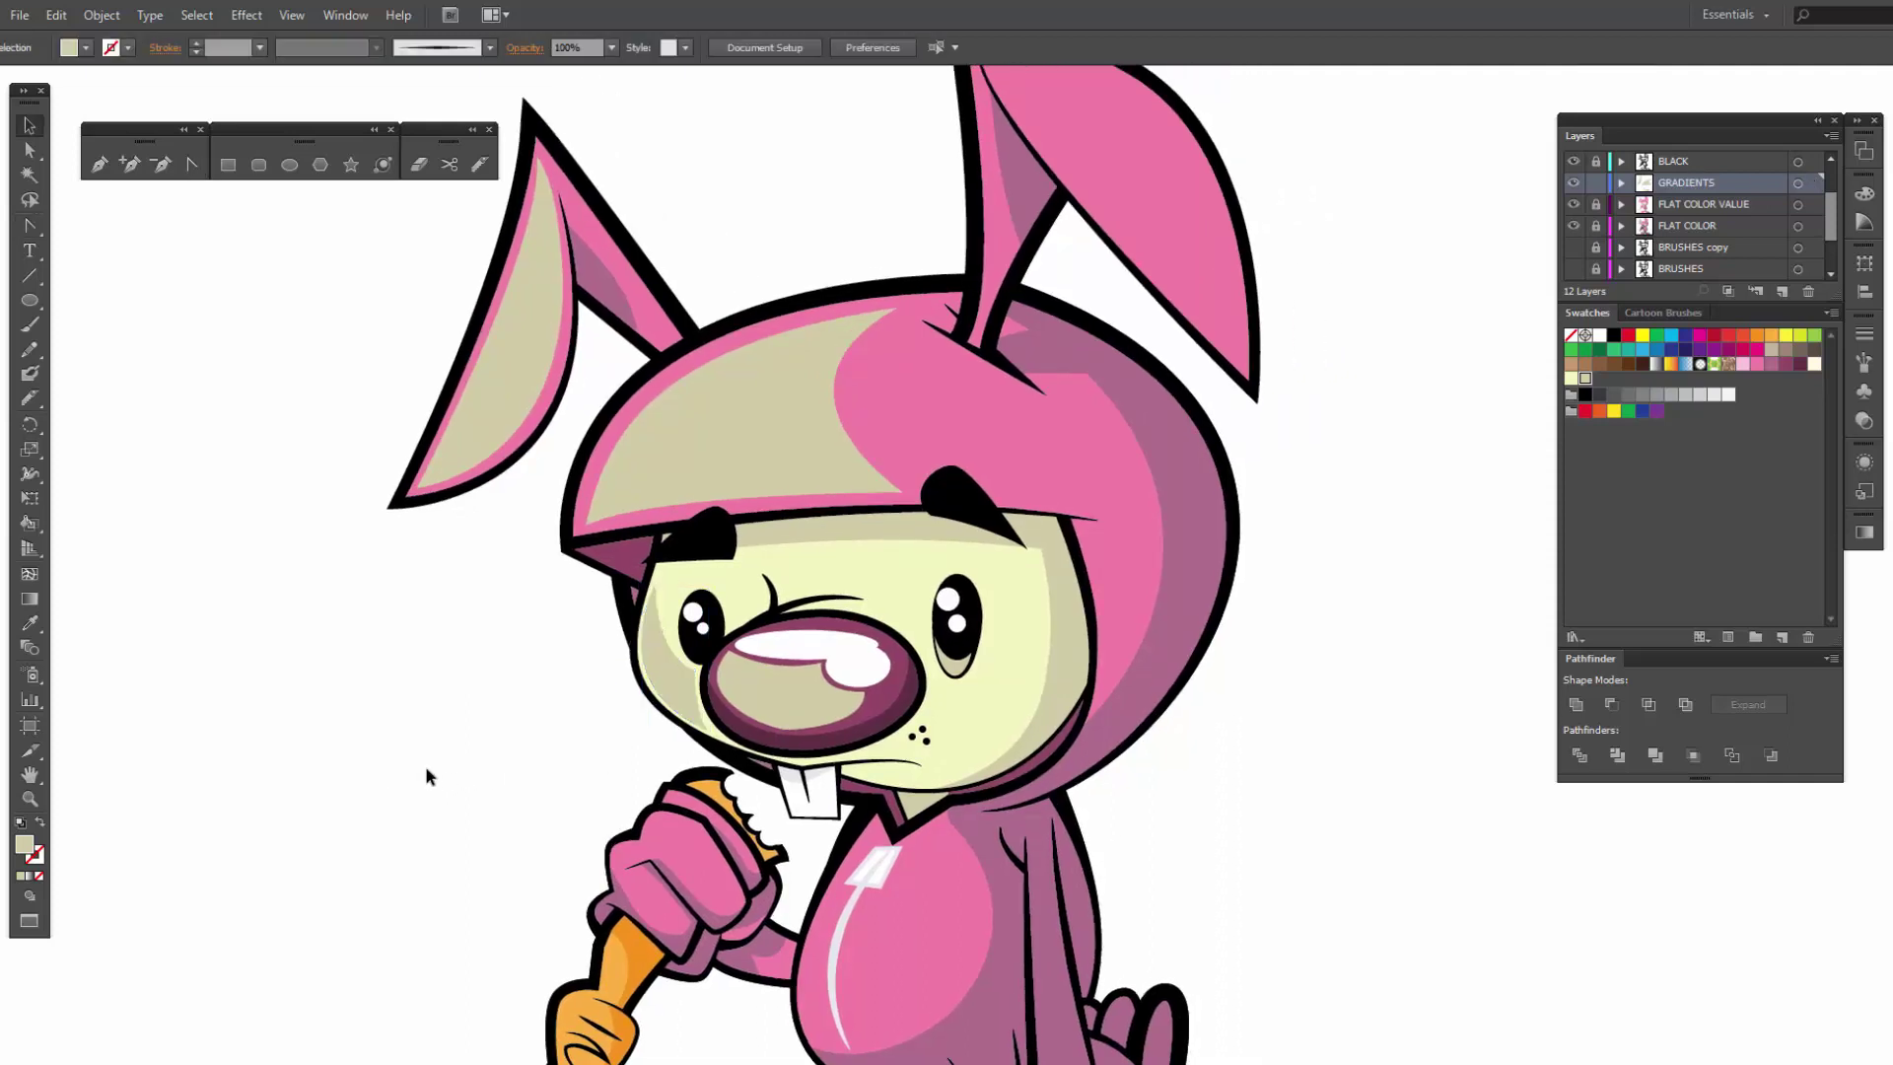
{"action": "left_click", "coordinate": [684, 696]}
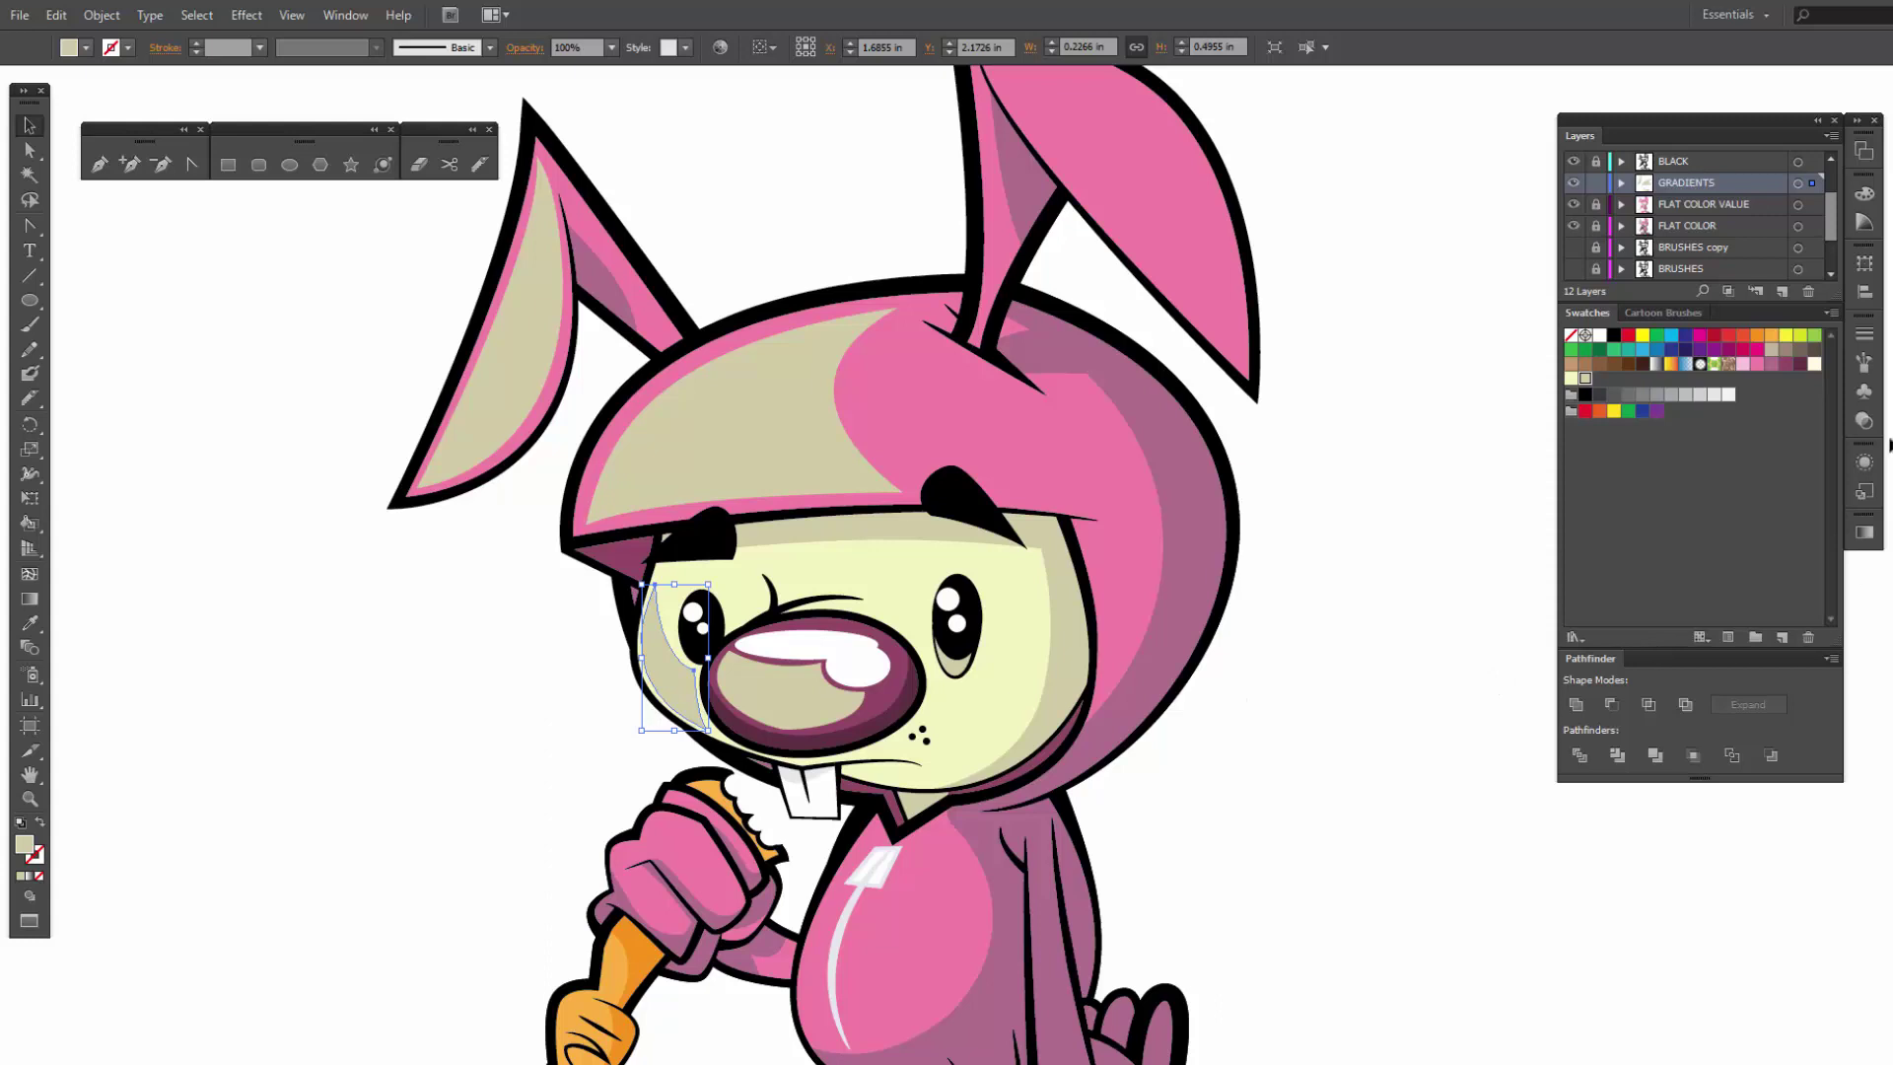
{"action": "left_click", "coordinate": [1864, 534]}
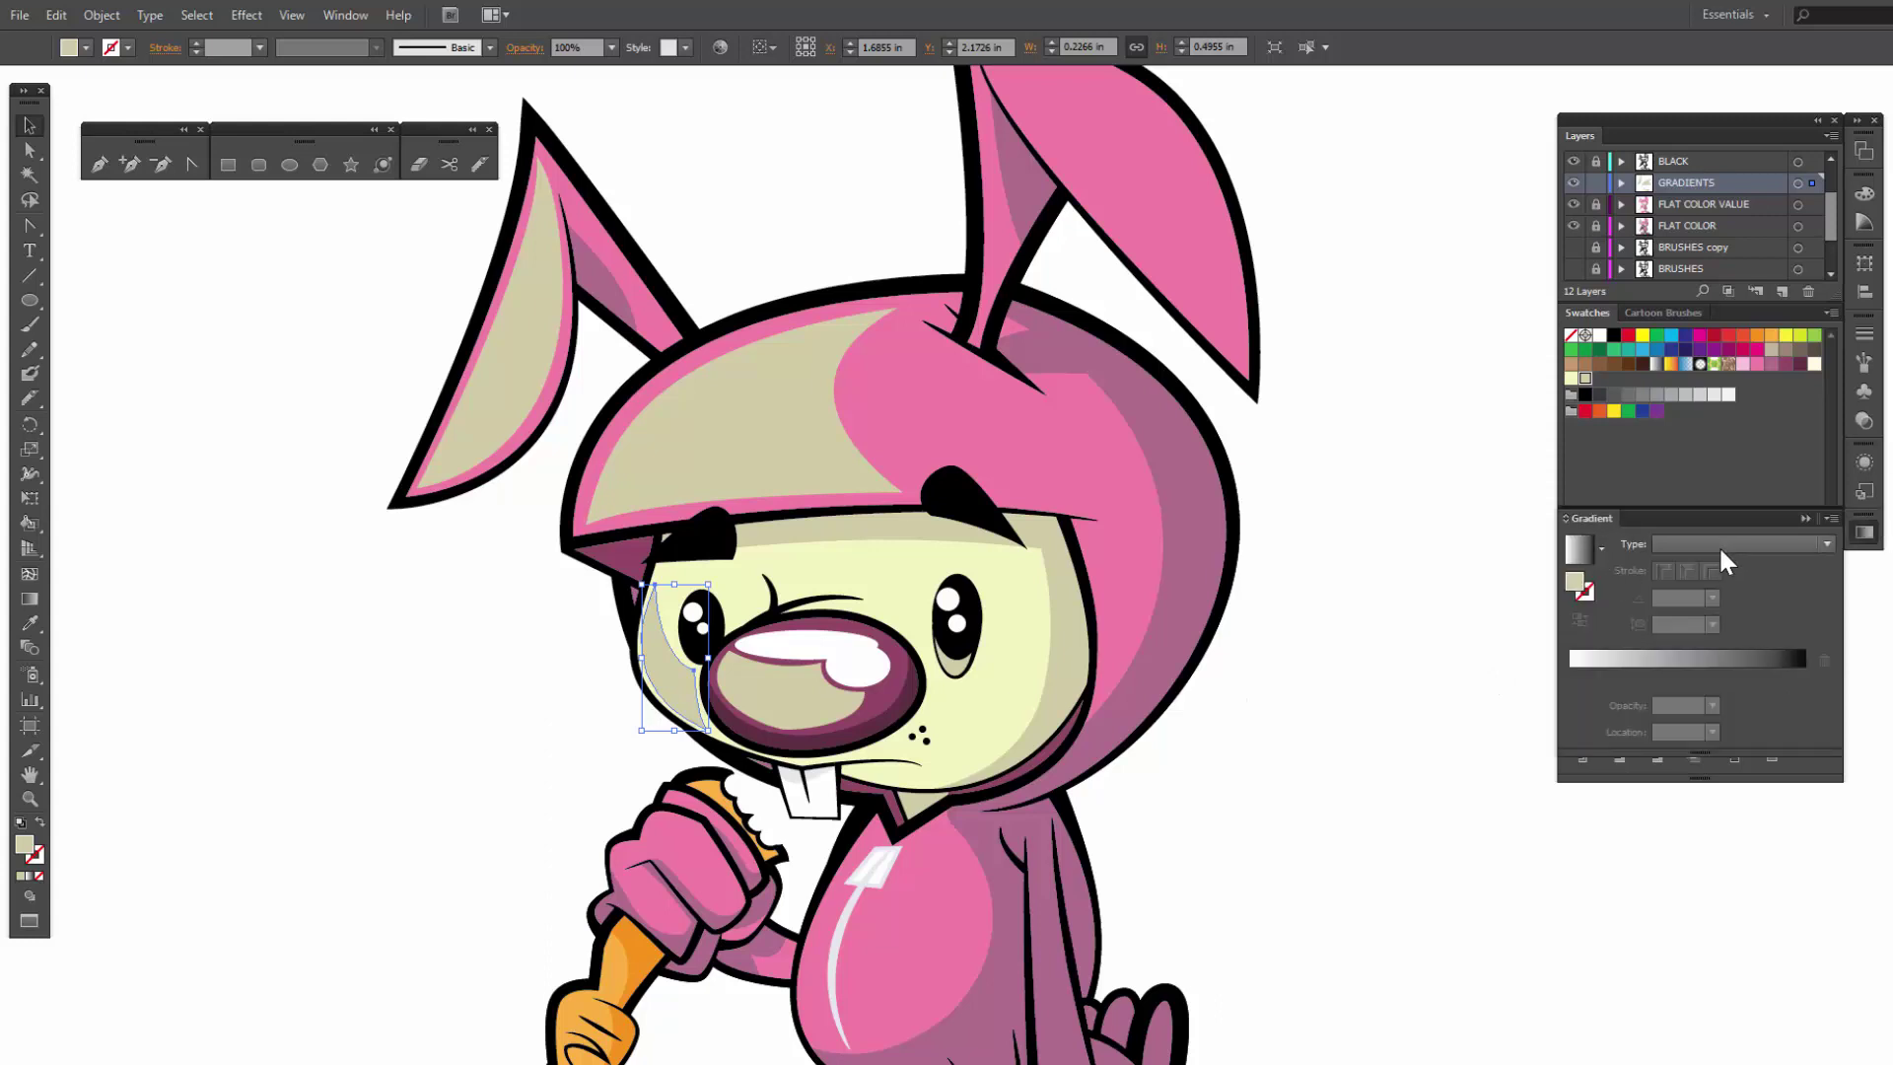
{"action": "left_click", "coordinate": [1682, 564]}
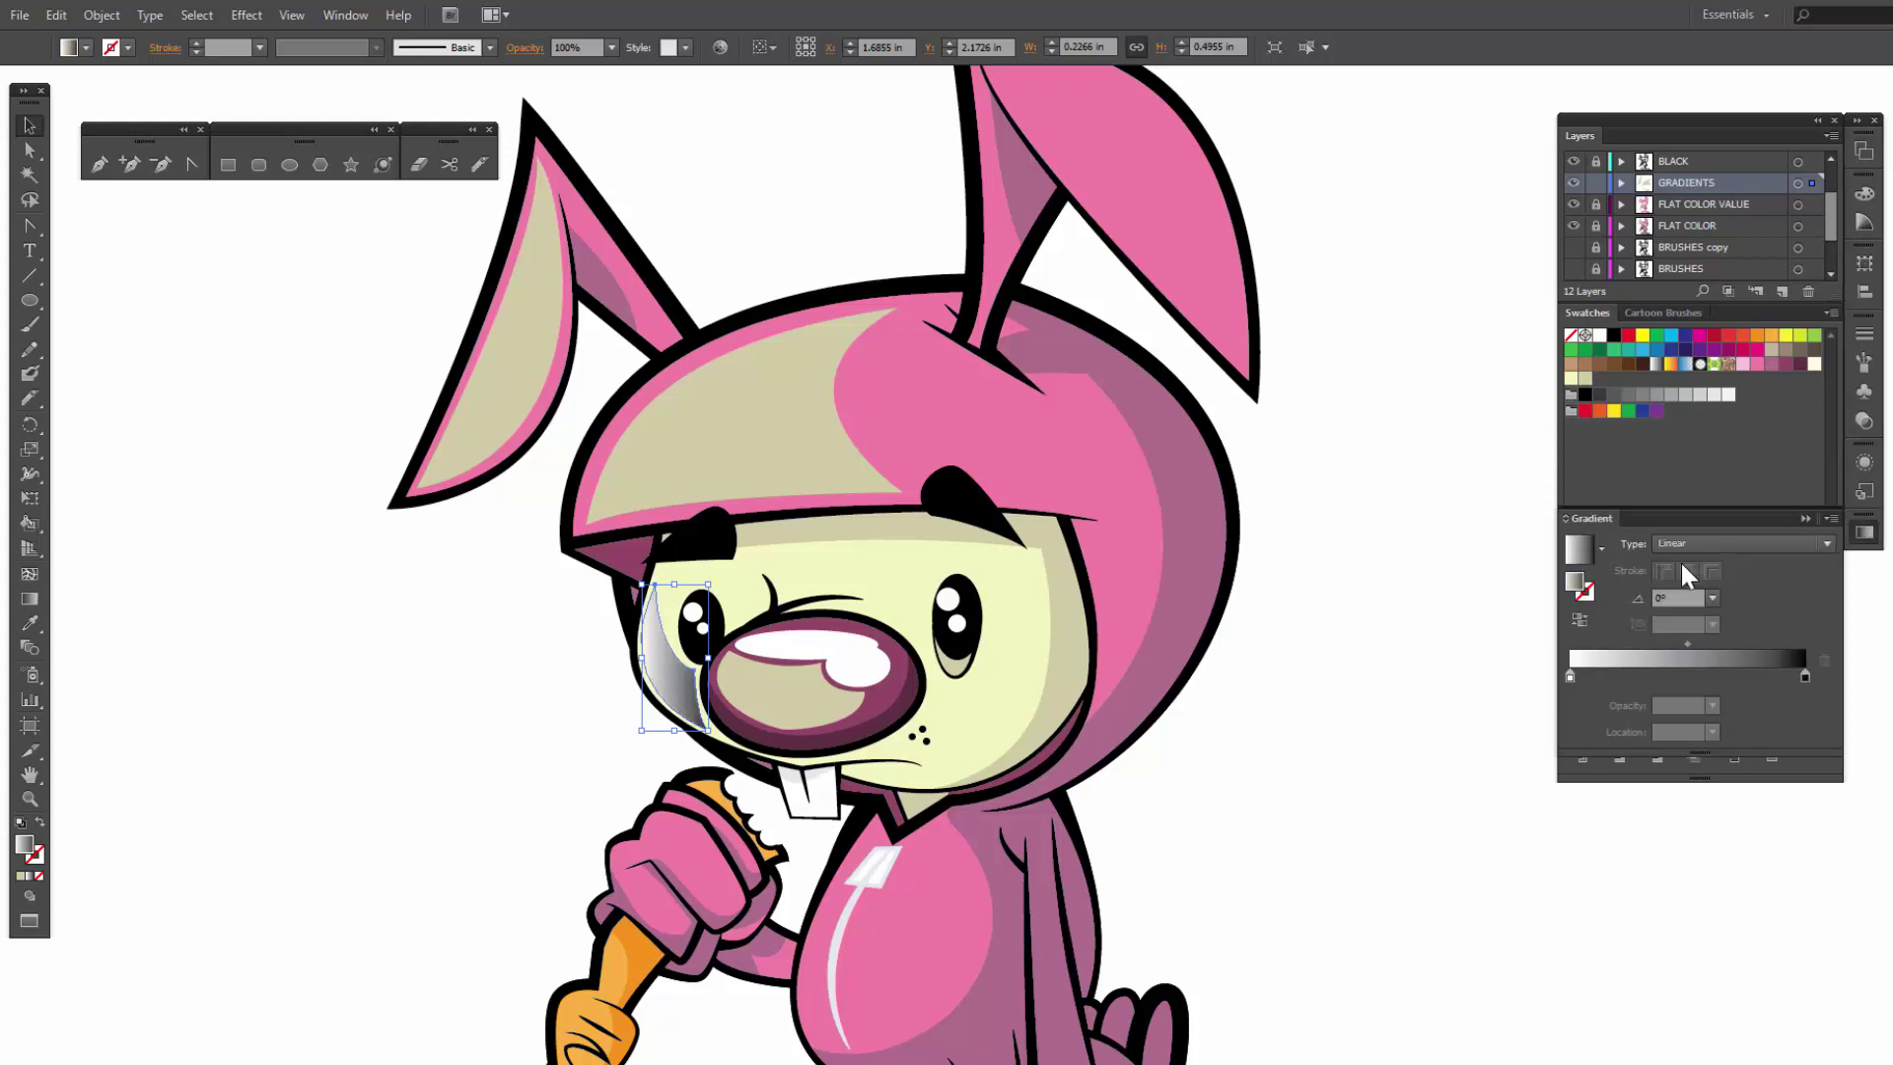
Step: Set the cheek gradient's white stop to 20% opacity and its black stop to the pale yellow swatch at 0% opacity
{"action": "double_click", "coordinate": [1571, 676]}
{"action": "left_click", "coordinate": [1661, 717]}
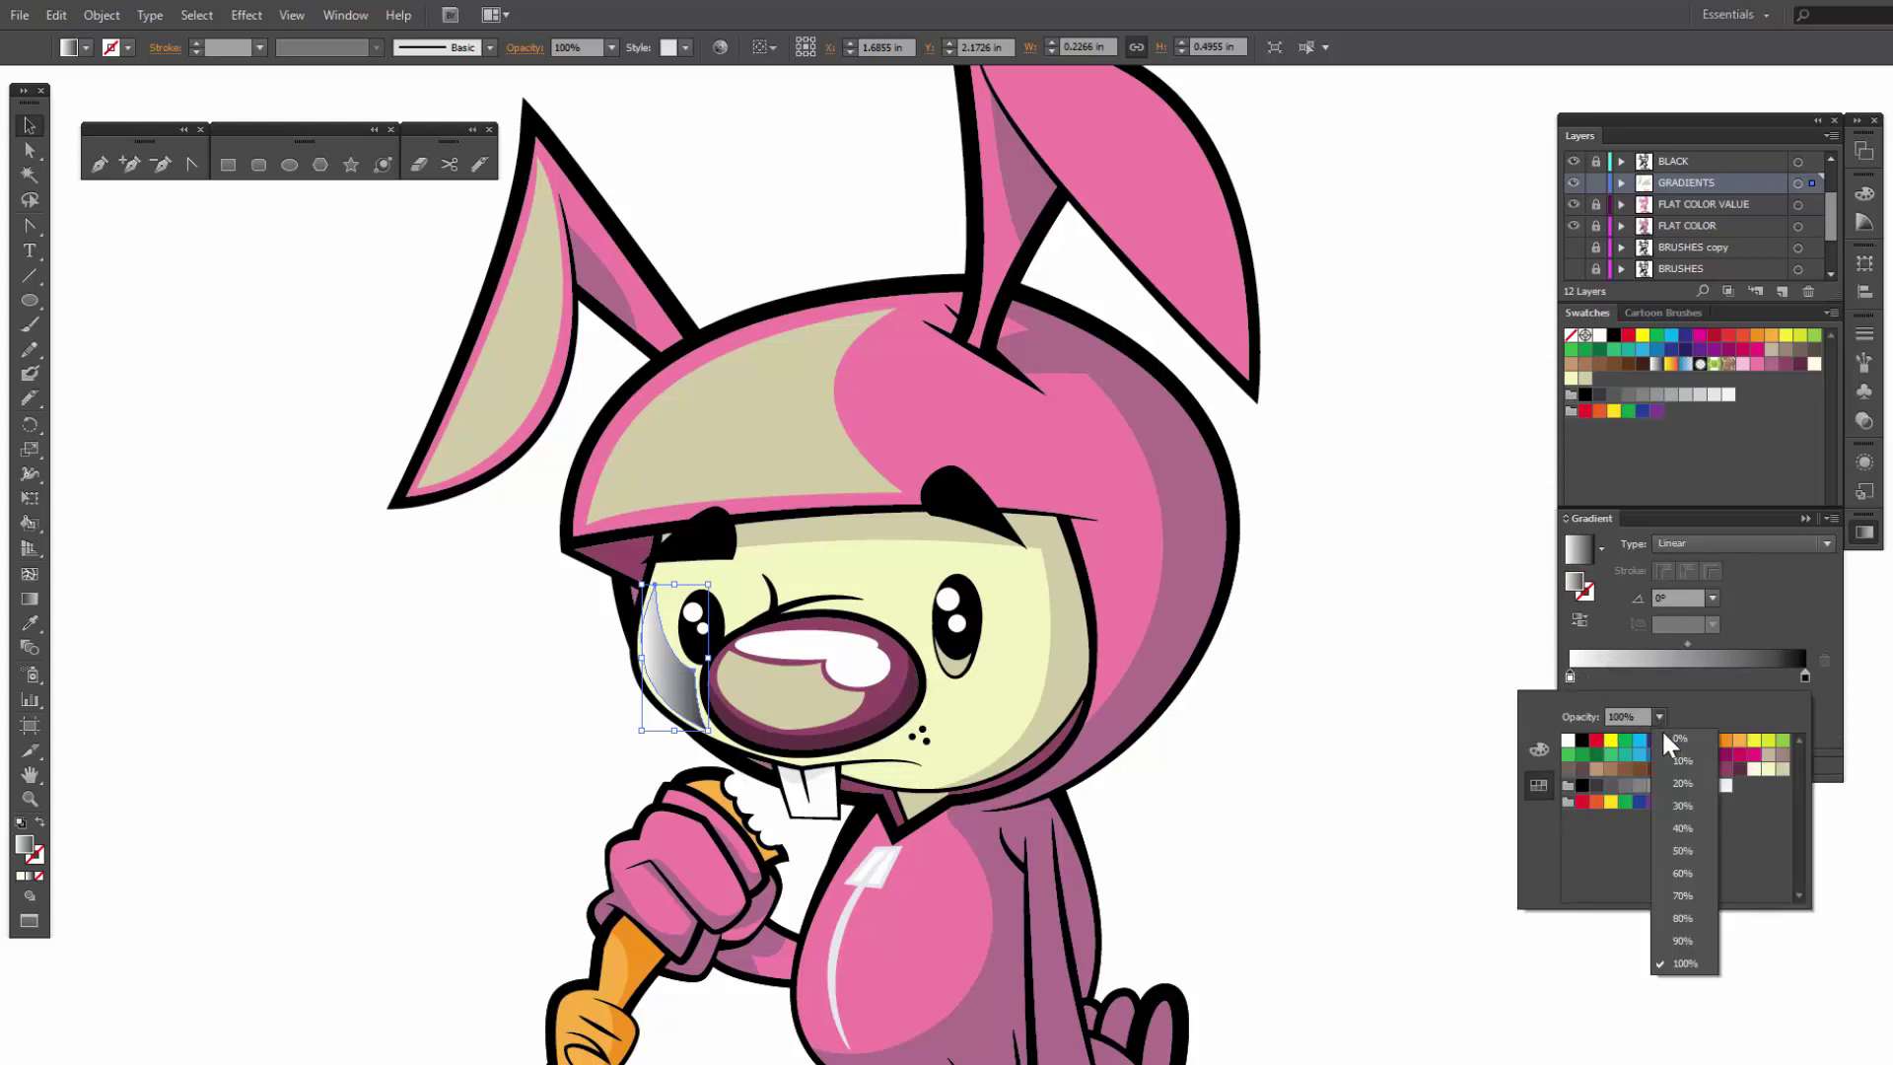
{"action": "left_click", "coordinate": [1680, 783]}
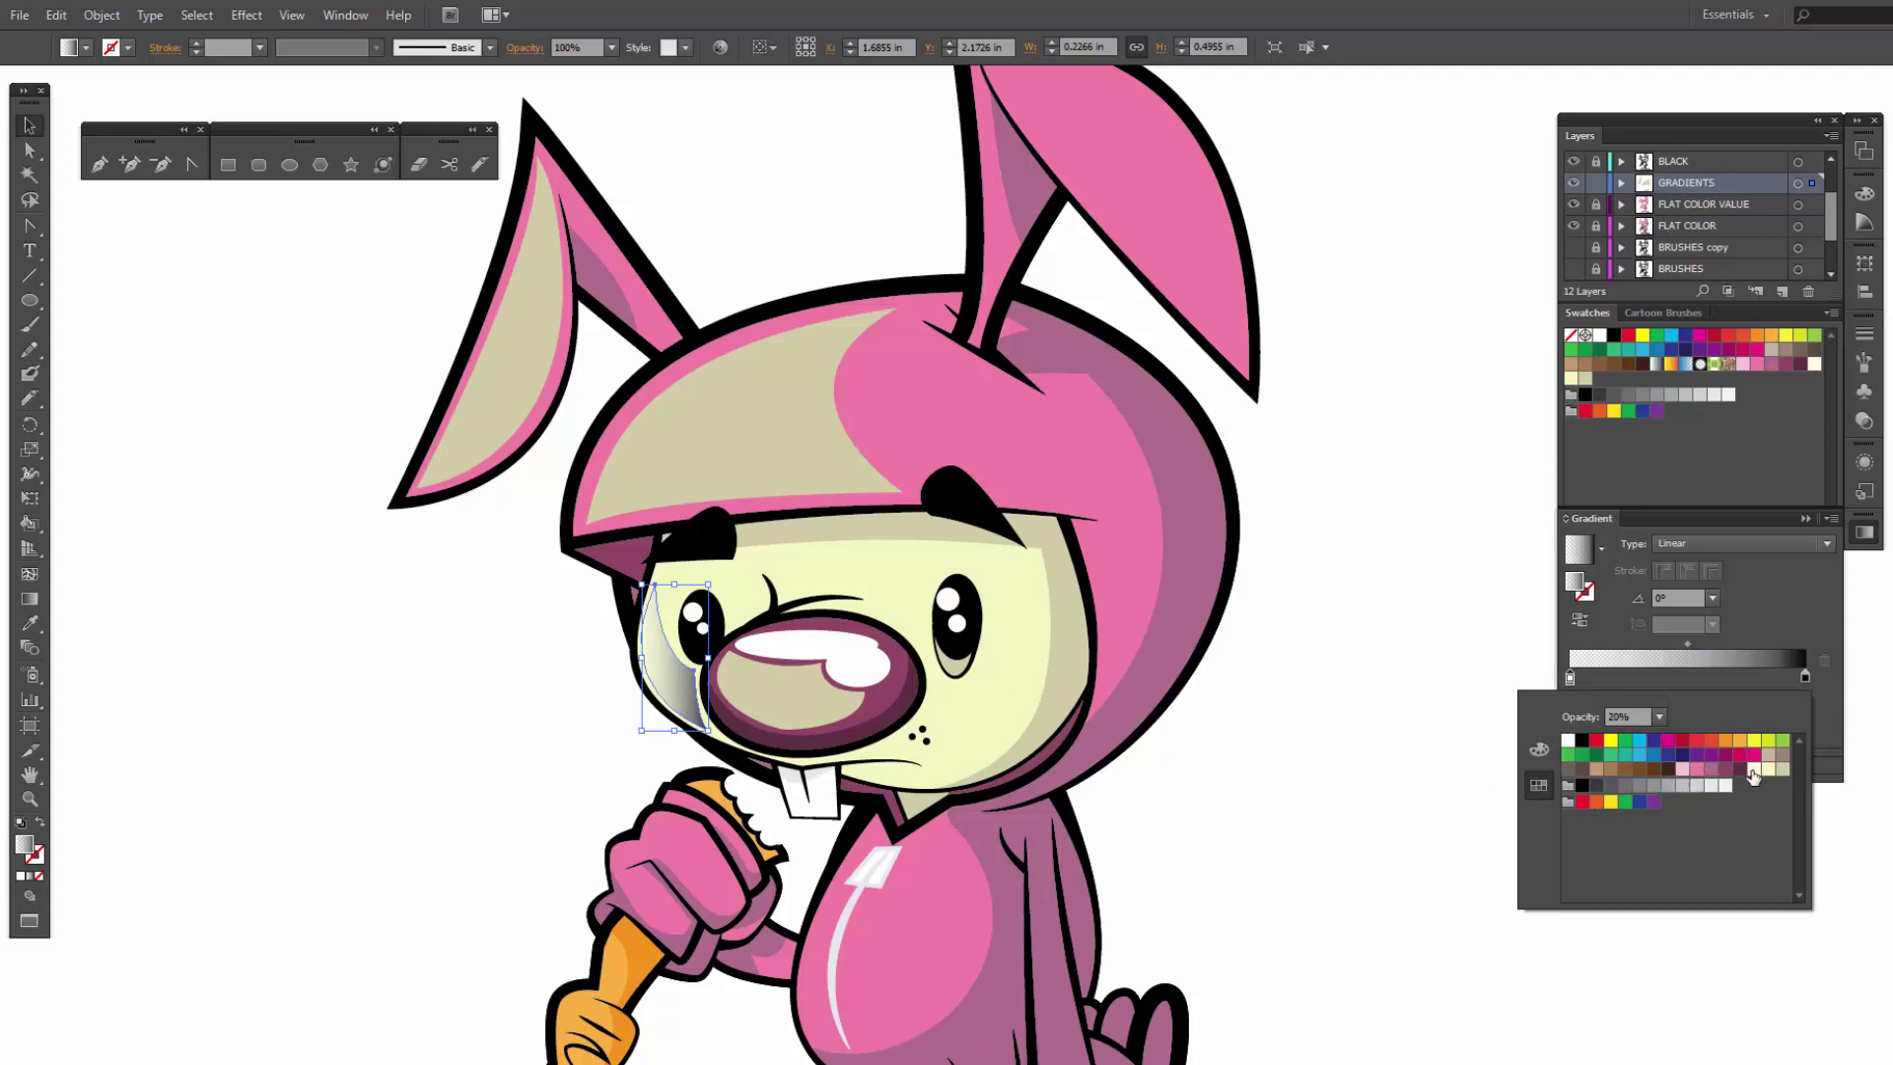
{"action": "left_click", "coordinate": [1804, 677]}
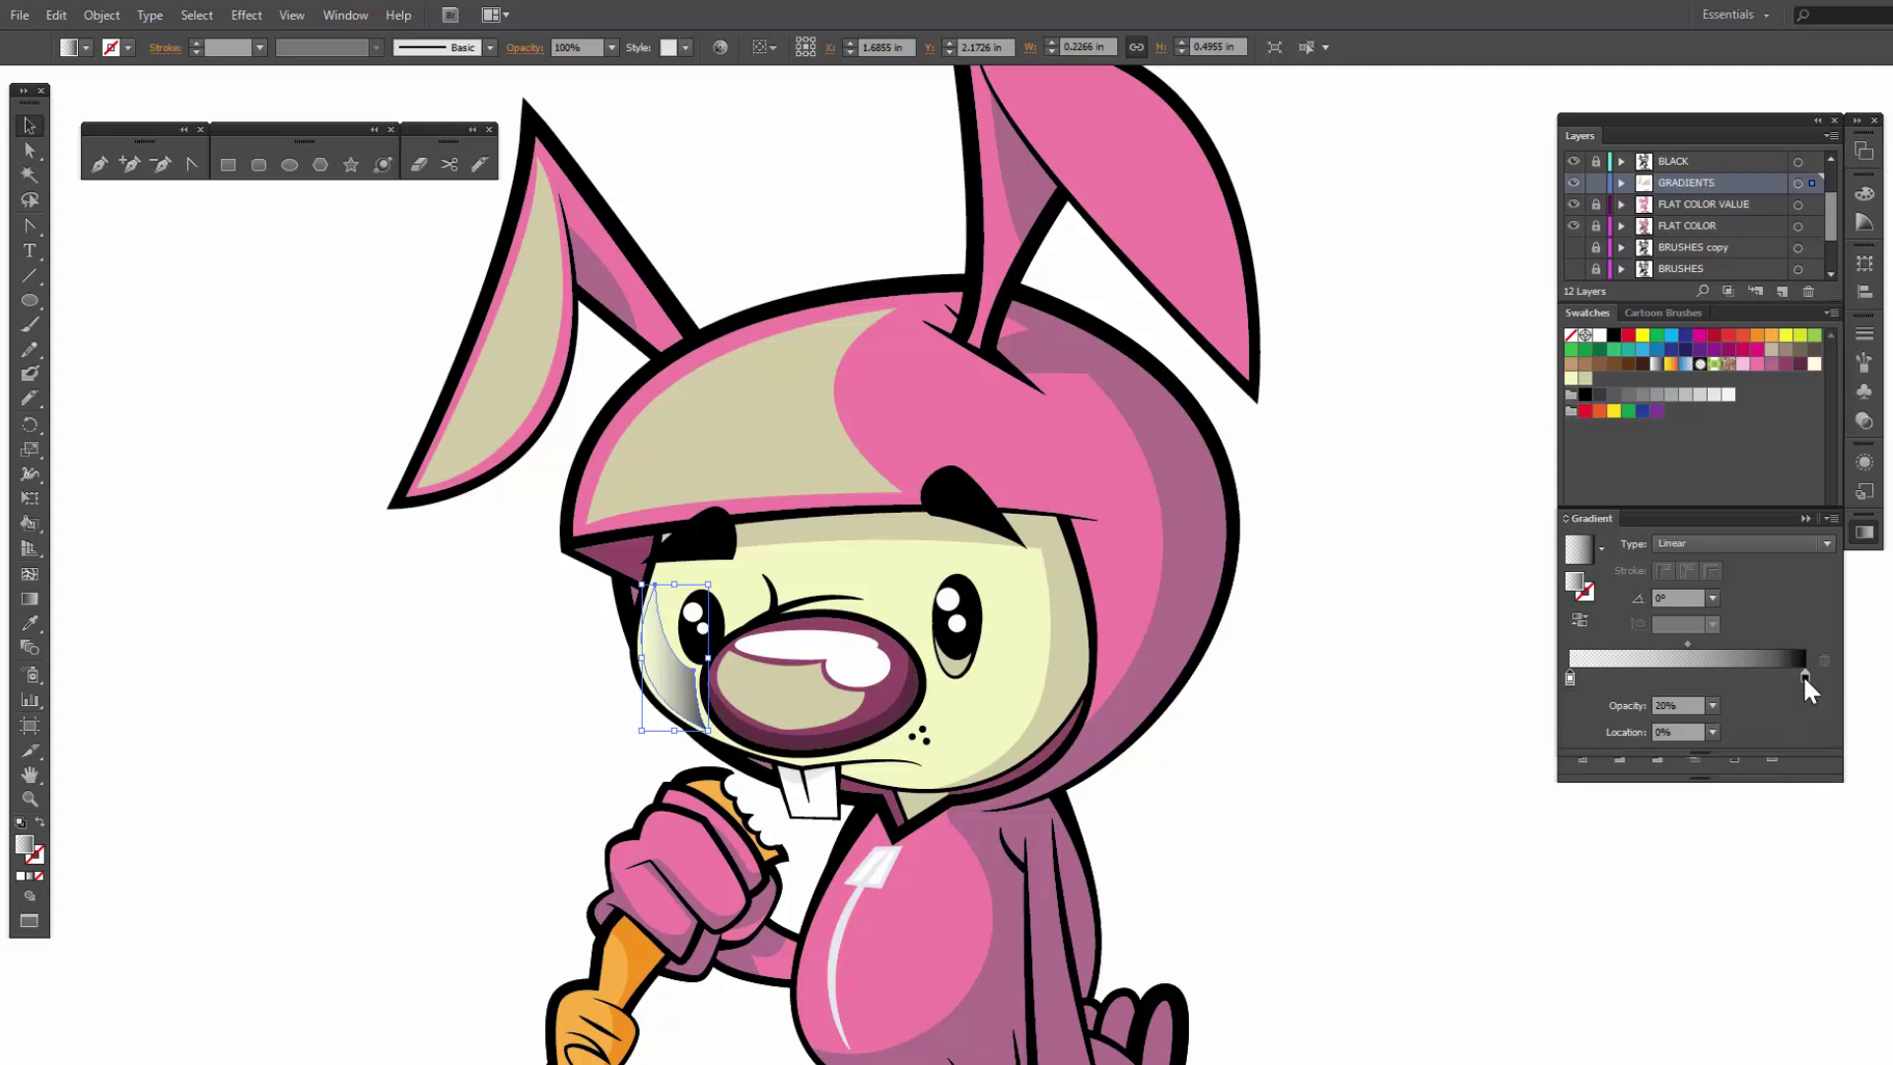
{"action": "double_click", "coordinate": [1805, 677]}
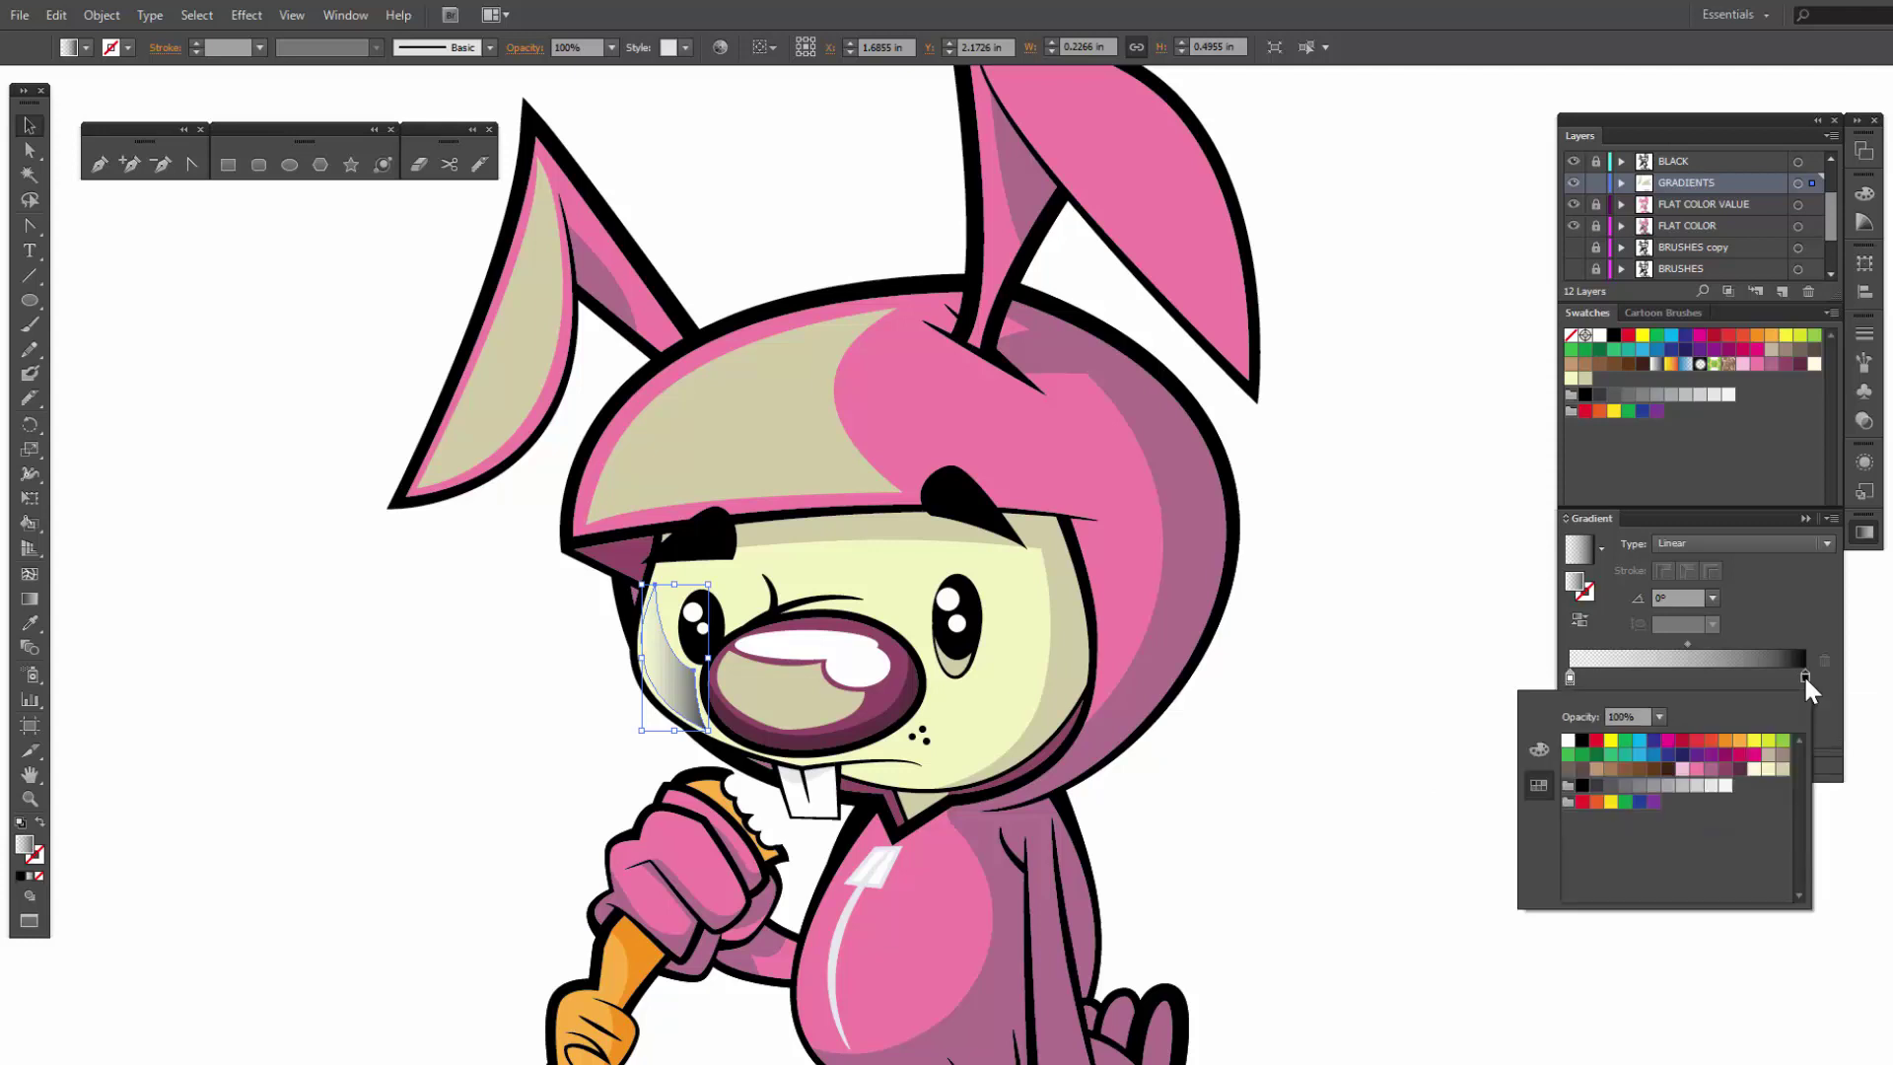
{"action": "left_click", "coordinate": [1768, 770]}
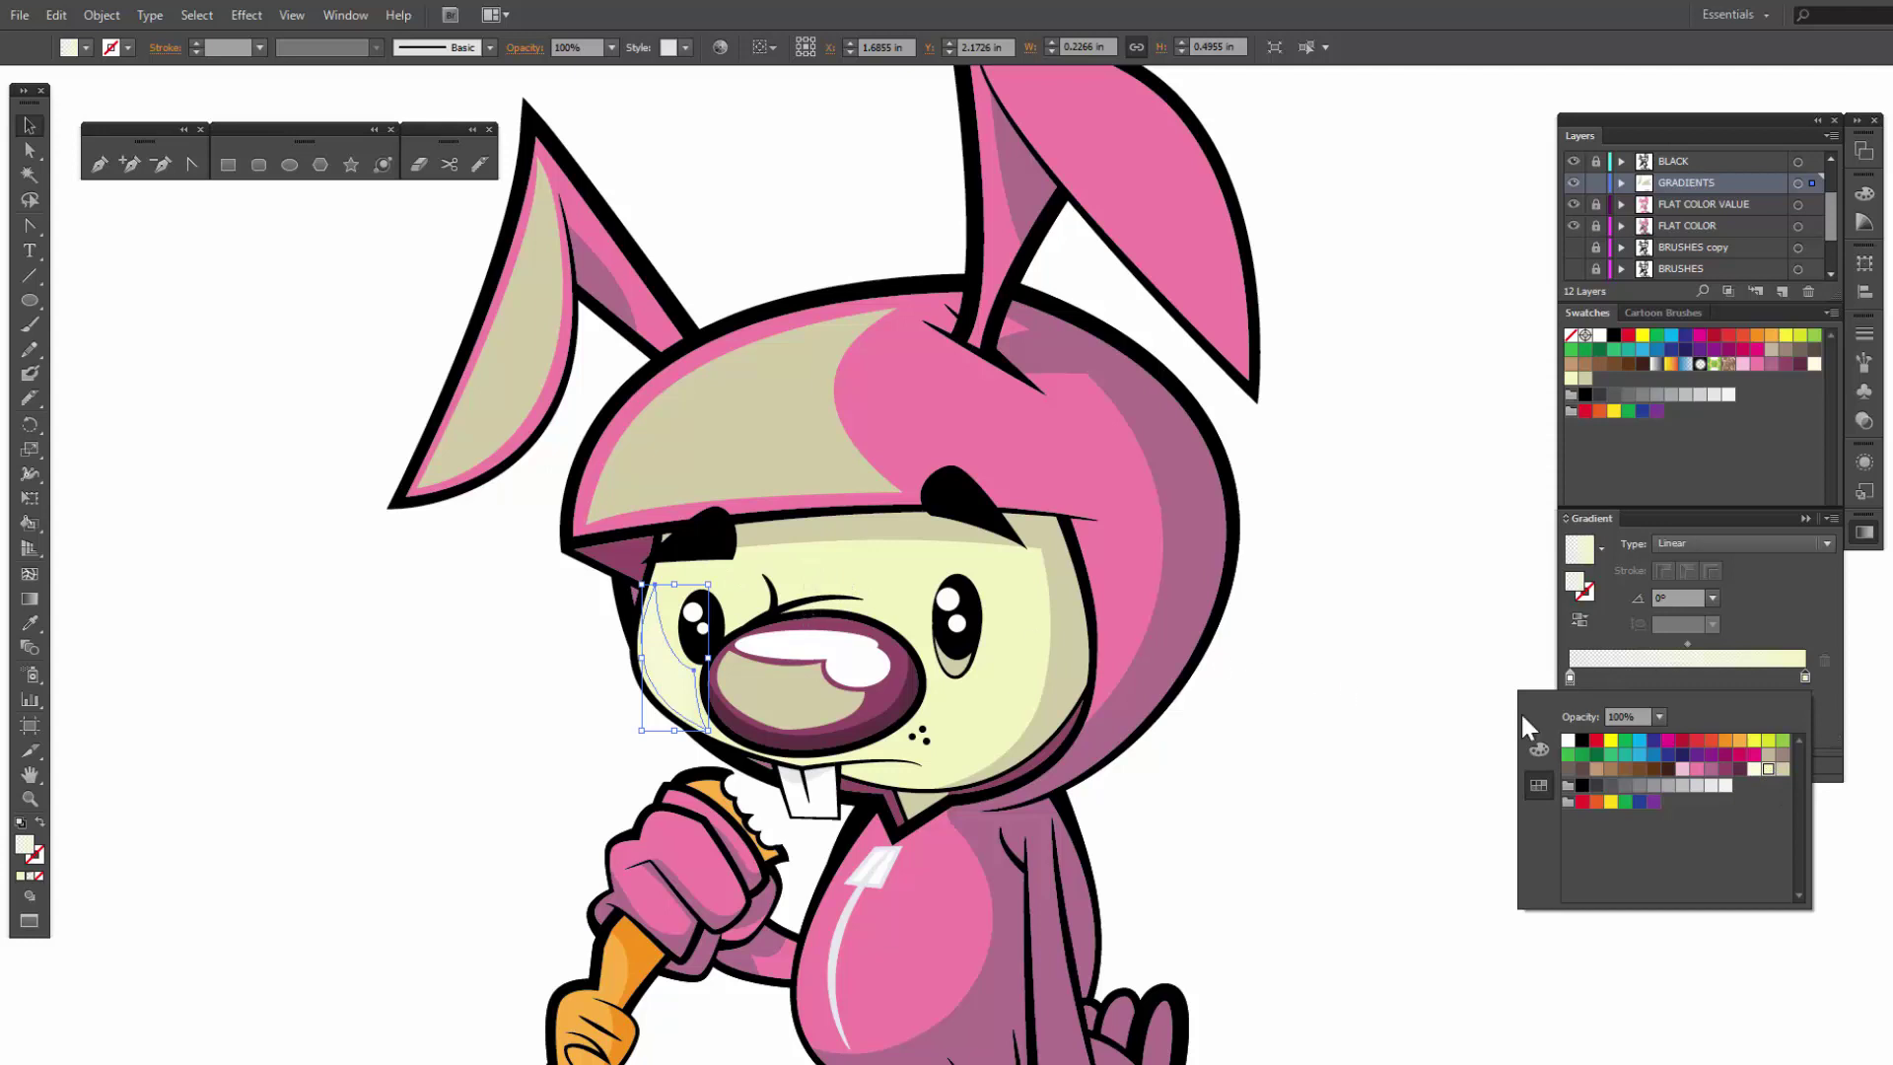
{"action": "left_click", "coordinate": [1659, 714]}
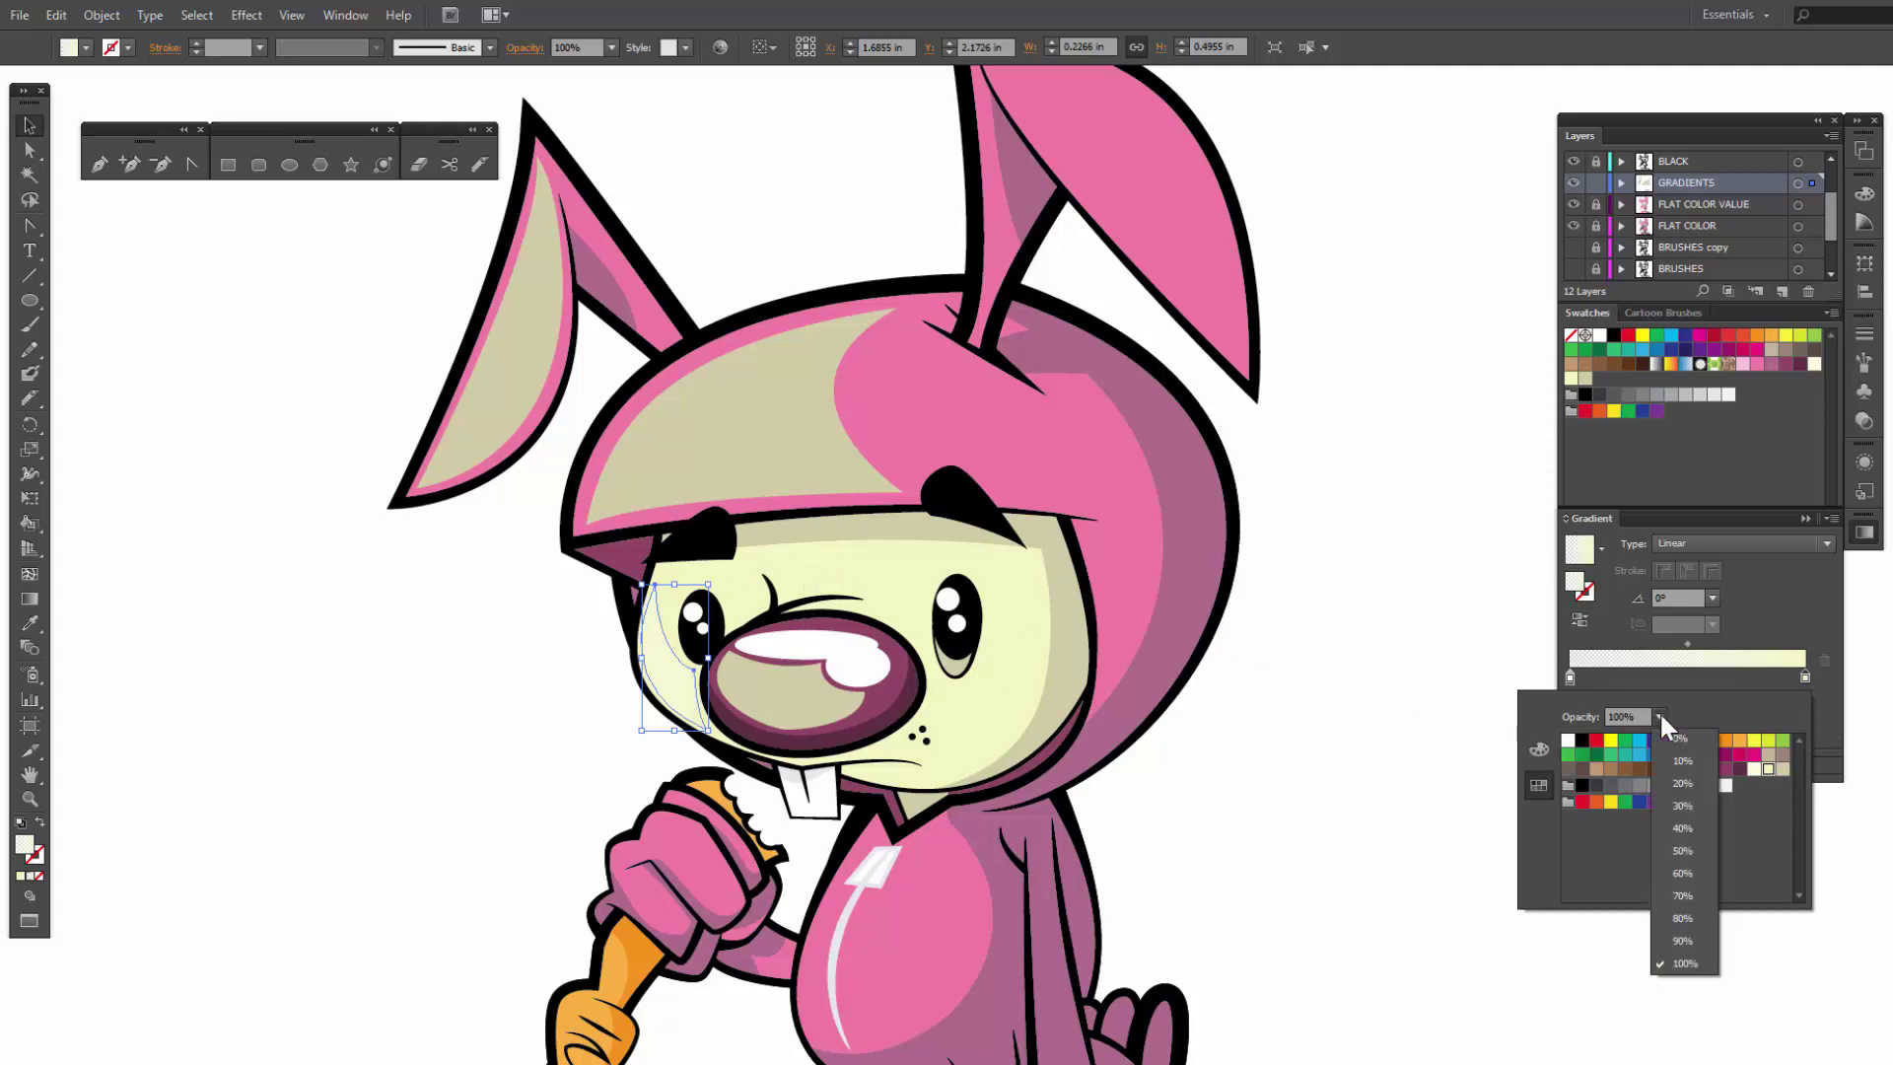
{"action": "left_click", "coordinate": [1681, 741]}
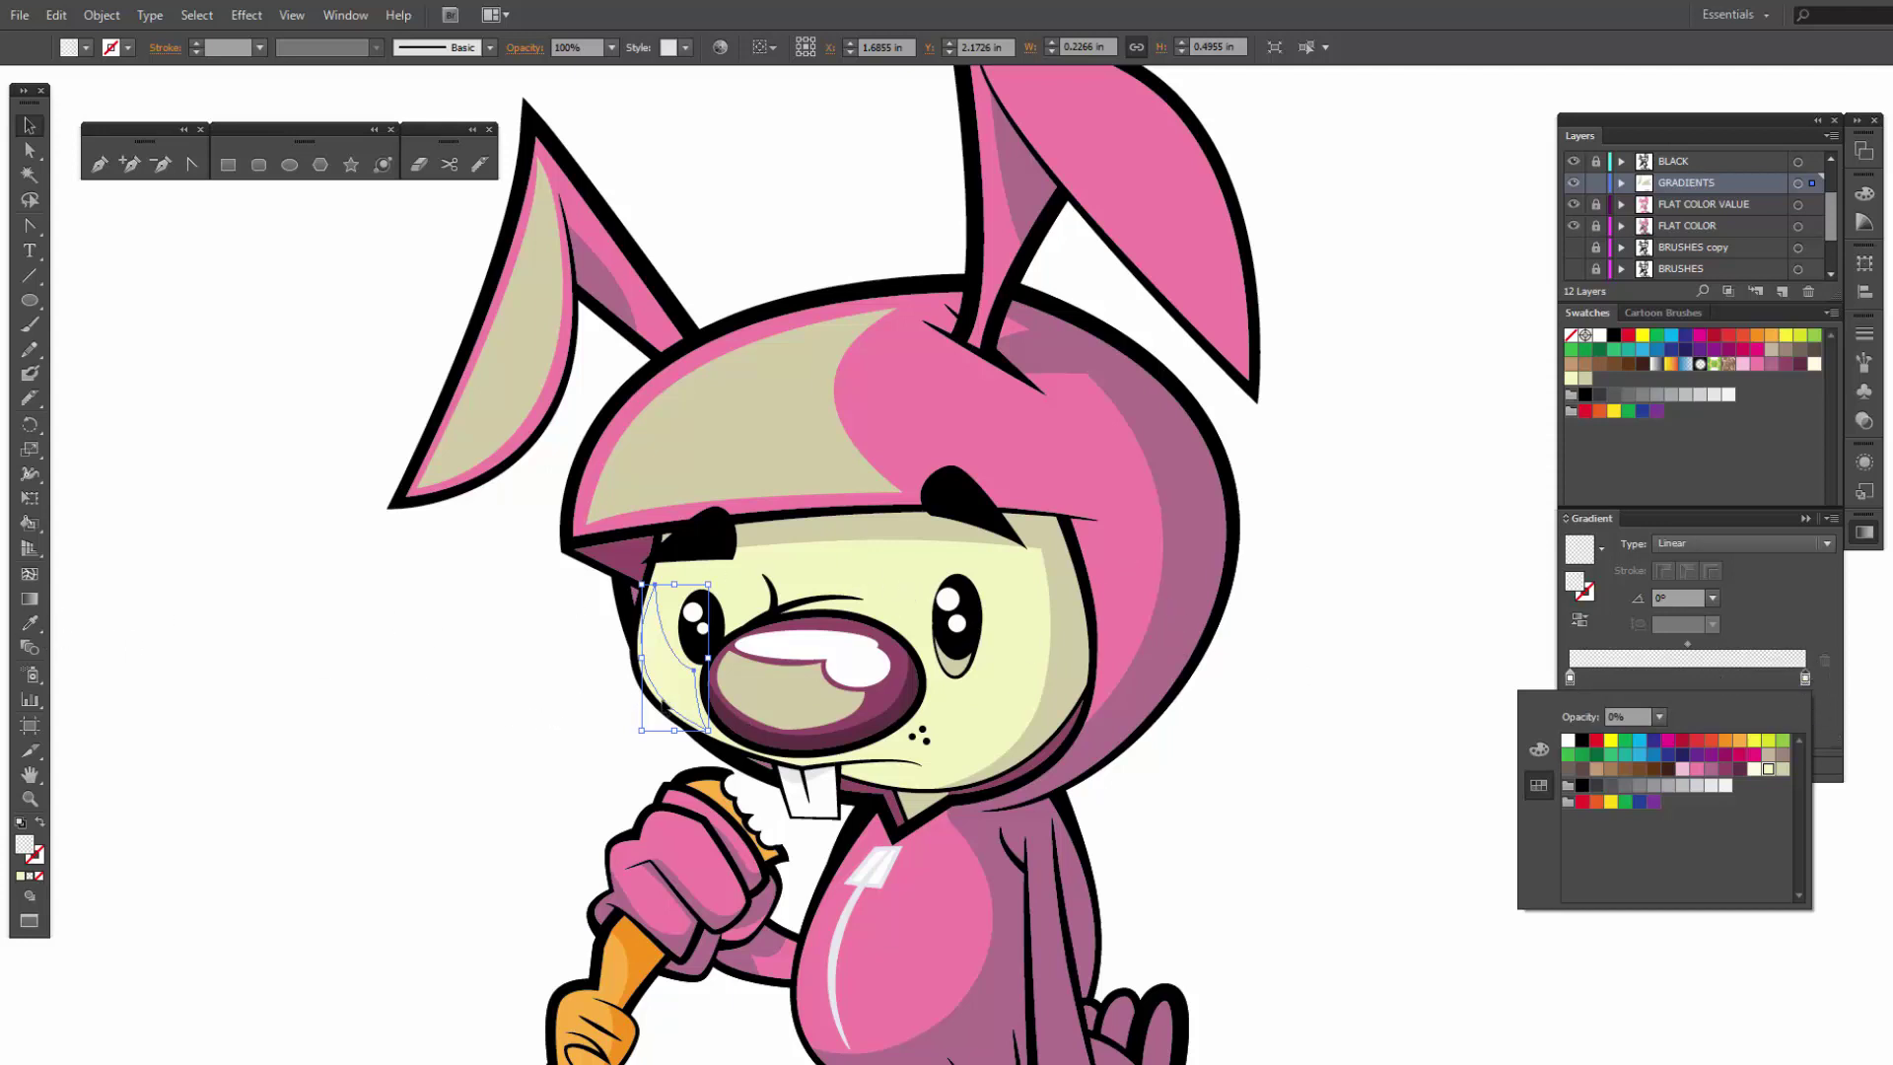
Step: Tilt the cheek gradient to about -7.2° with the Gradient tool and start it at the face outline
{"action": "left_click", "coordinate": [30, 599]}
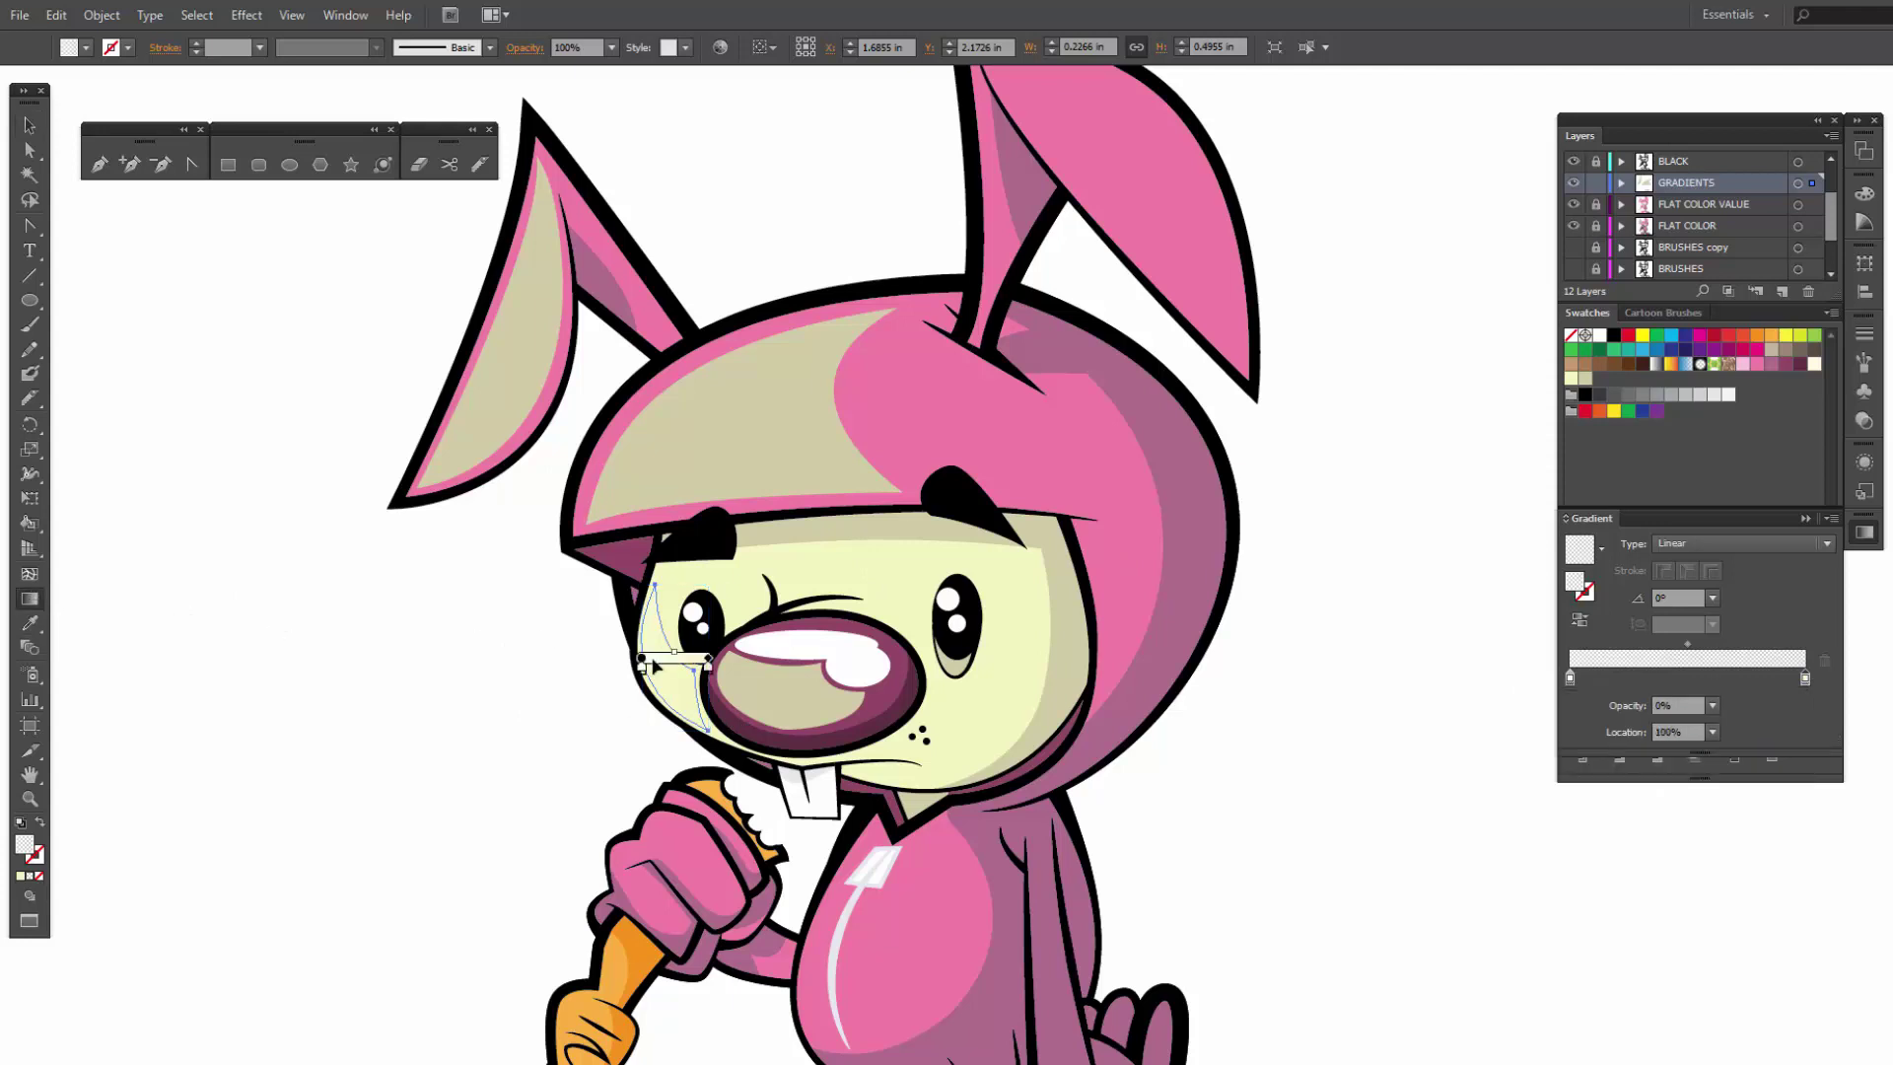
{"action": "key", "text": "z"}
{"action": "left_click_drag", "start_coordinate": [575, 584], "coordinate": [801, 754]}
{"action": "left_click_drag", "start_coordinate": [957, 705], "coordinate": [884, 719]}
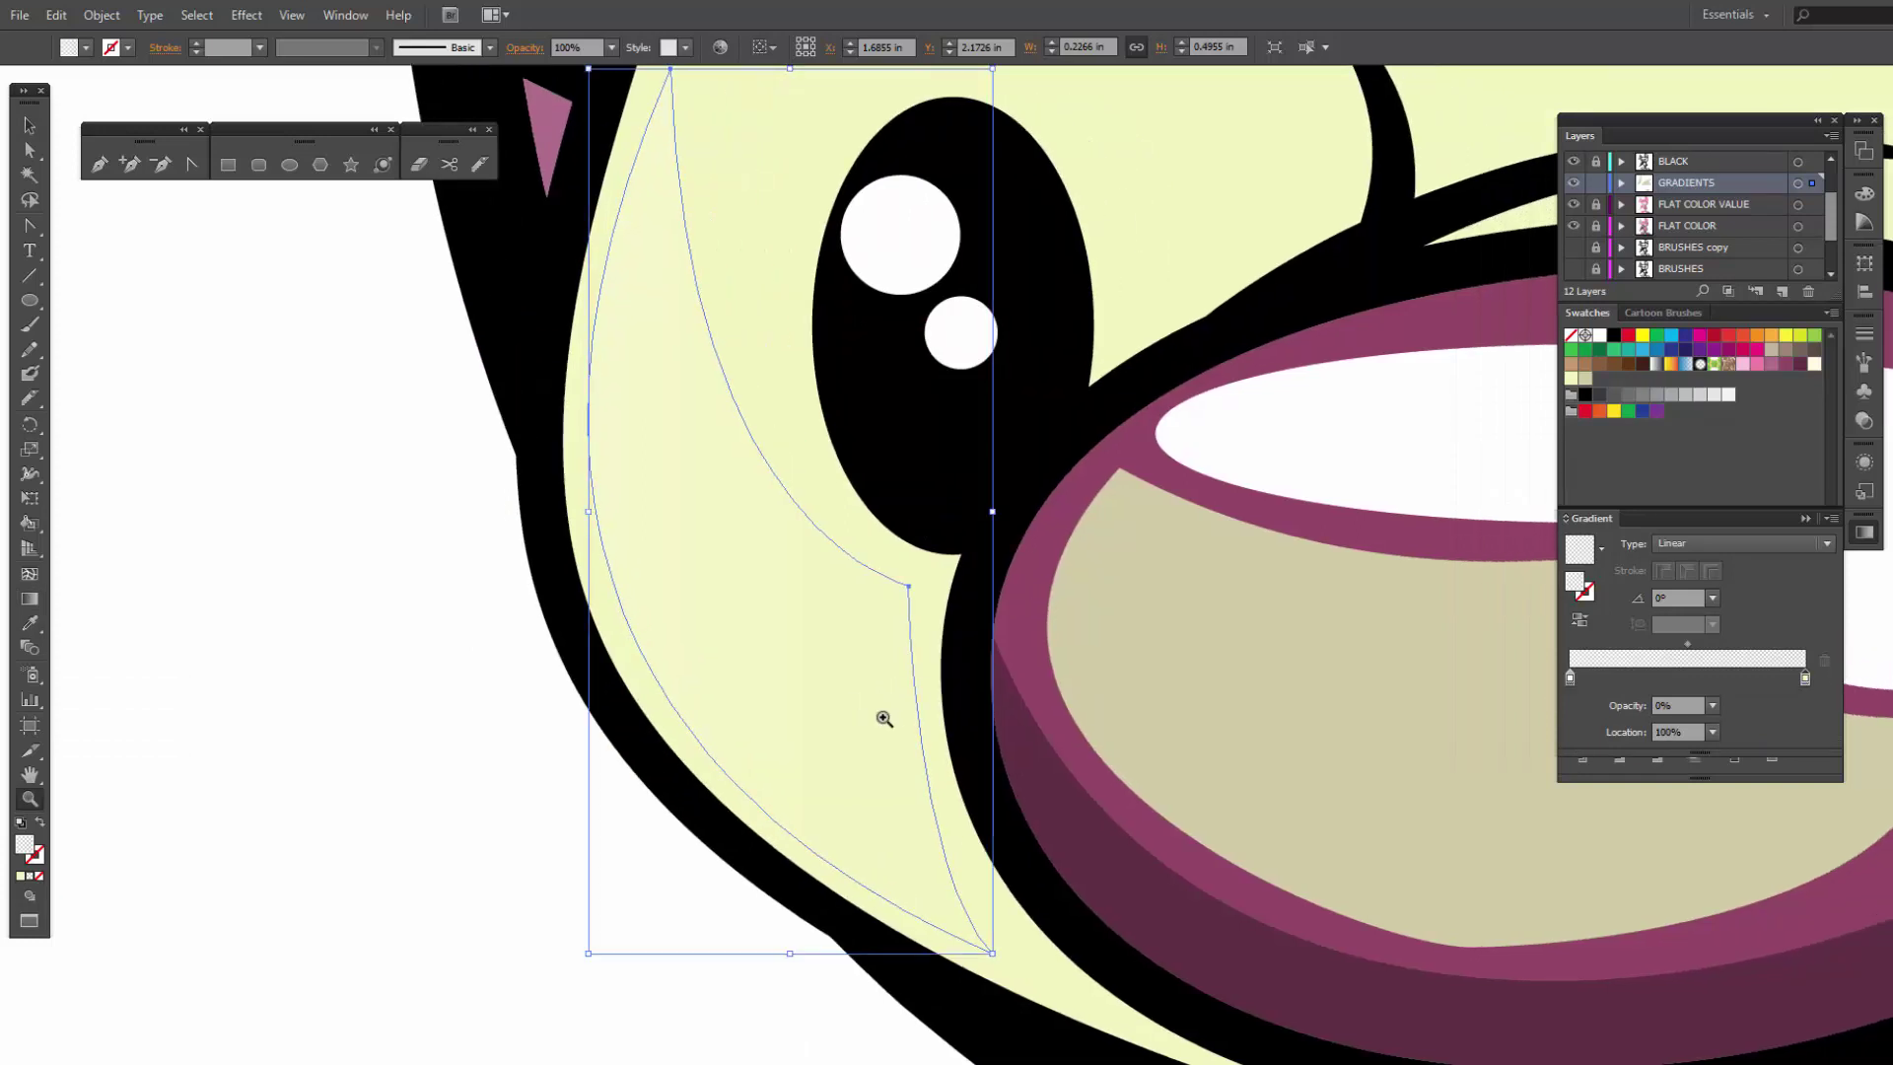
{"action": "key", "text": "ctrl+plus"}
{"action": "key", "text": "ctrl+minus"}
{"action": "key", "text": "ctrl+minus"}
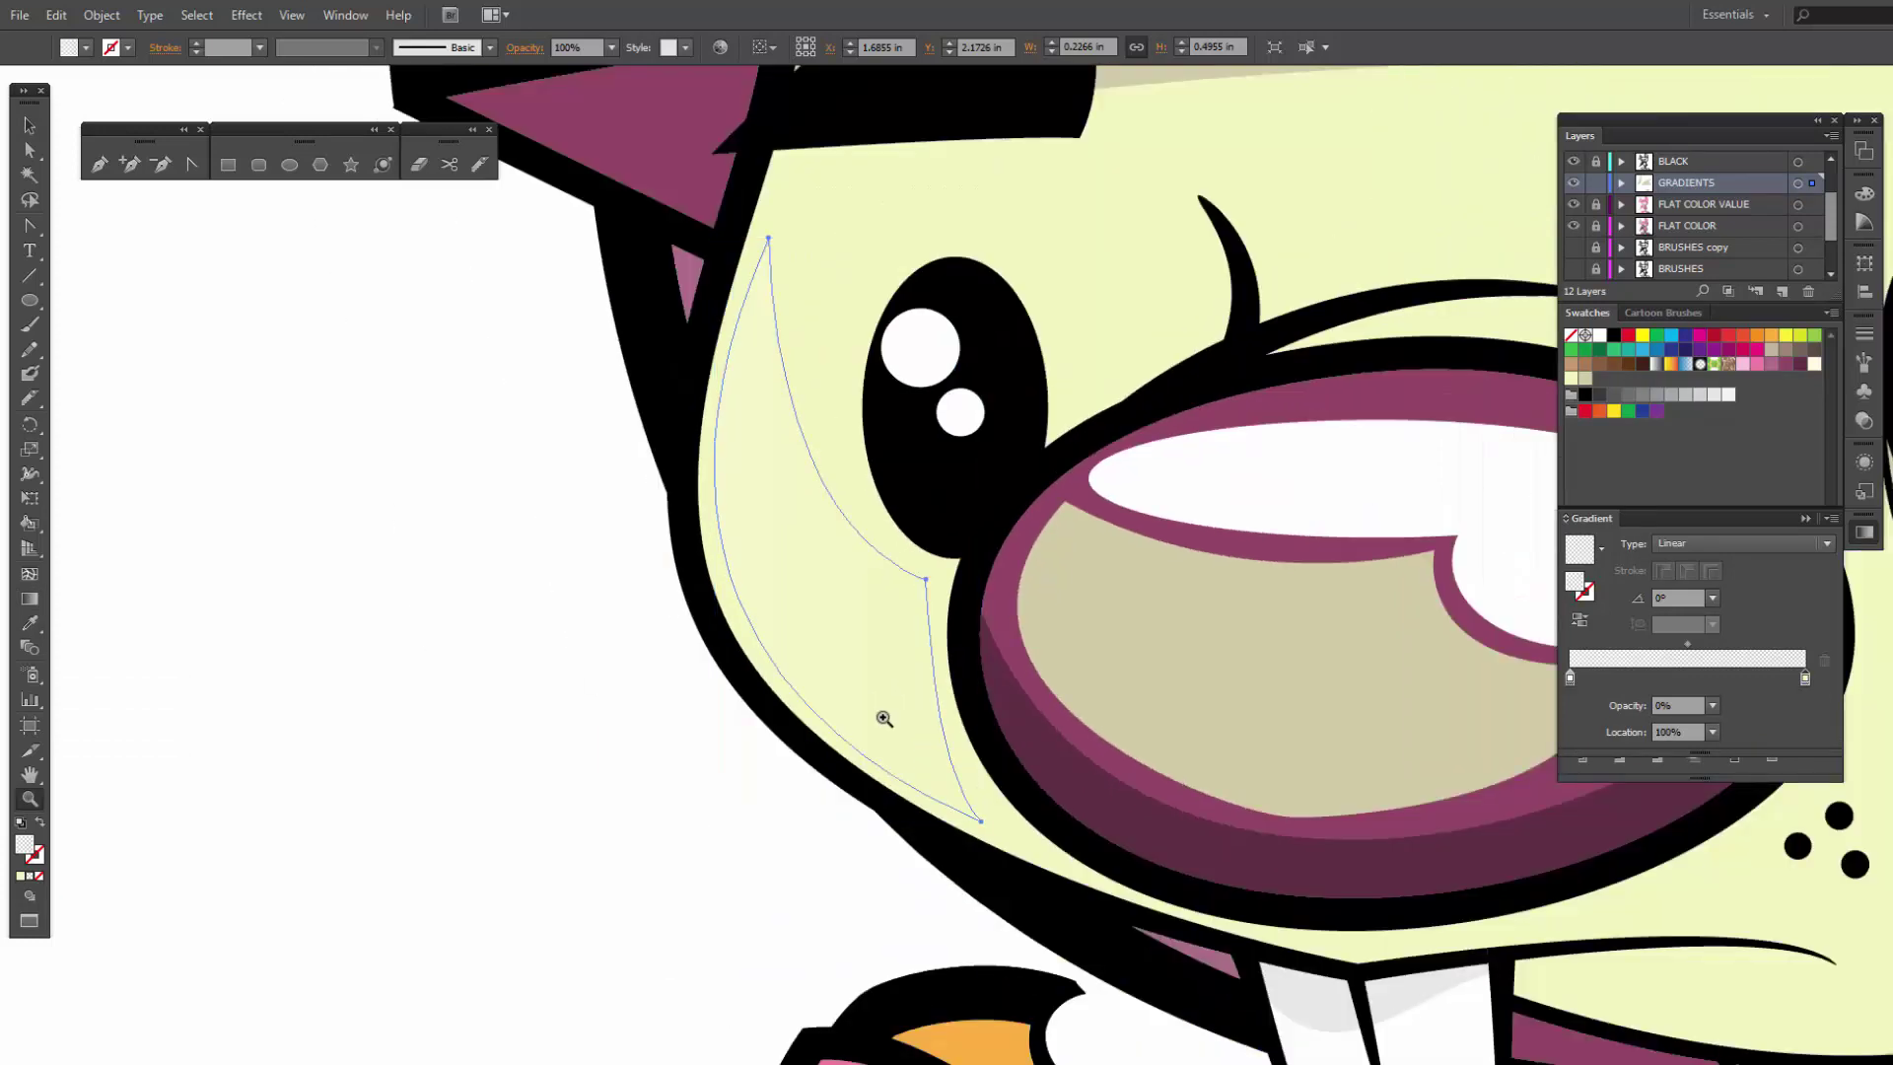
{"action": "left_click_drag", "start_coordinate": [884, 719], "coordinate": [719, 761]}
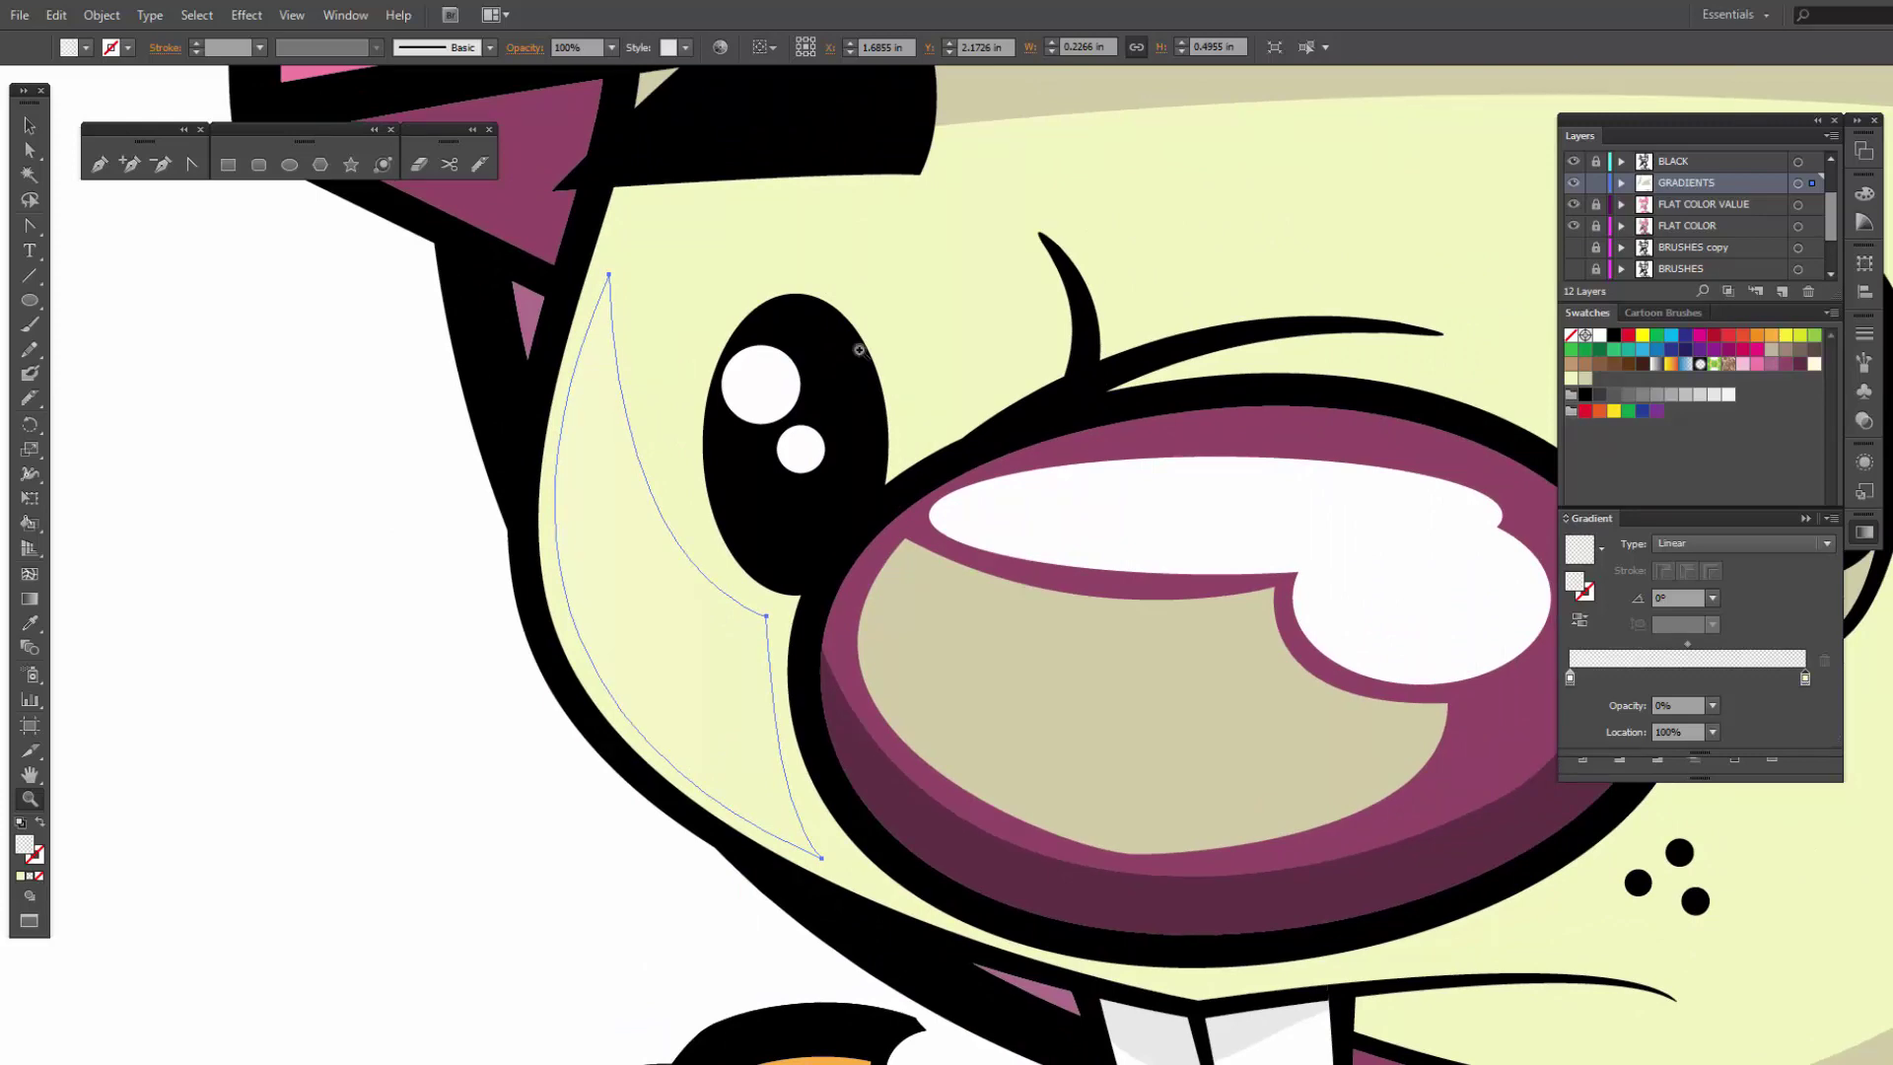
{"action": "left_click", "coordinate": [30, 599]}
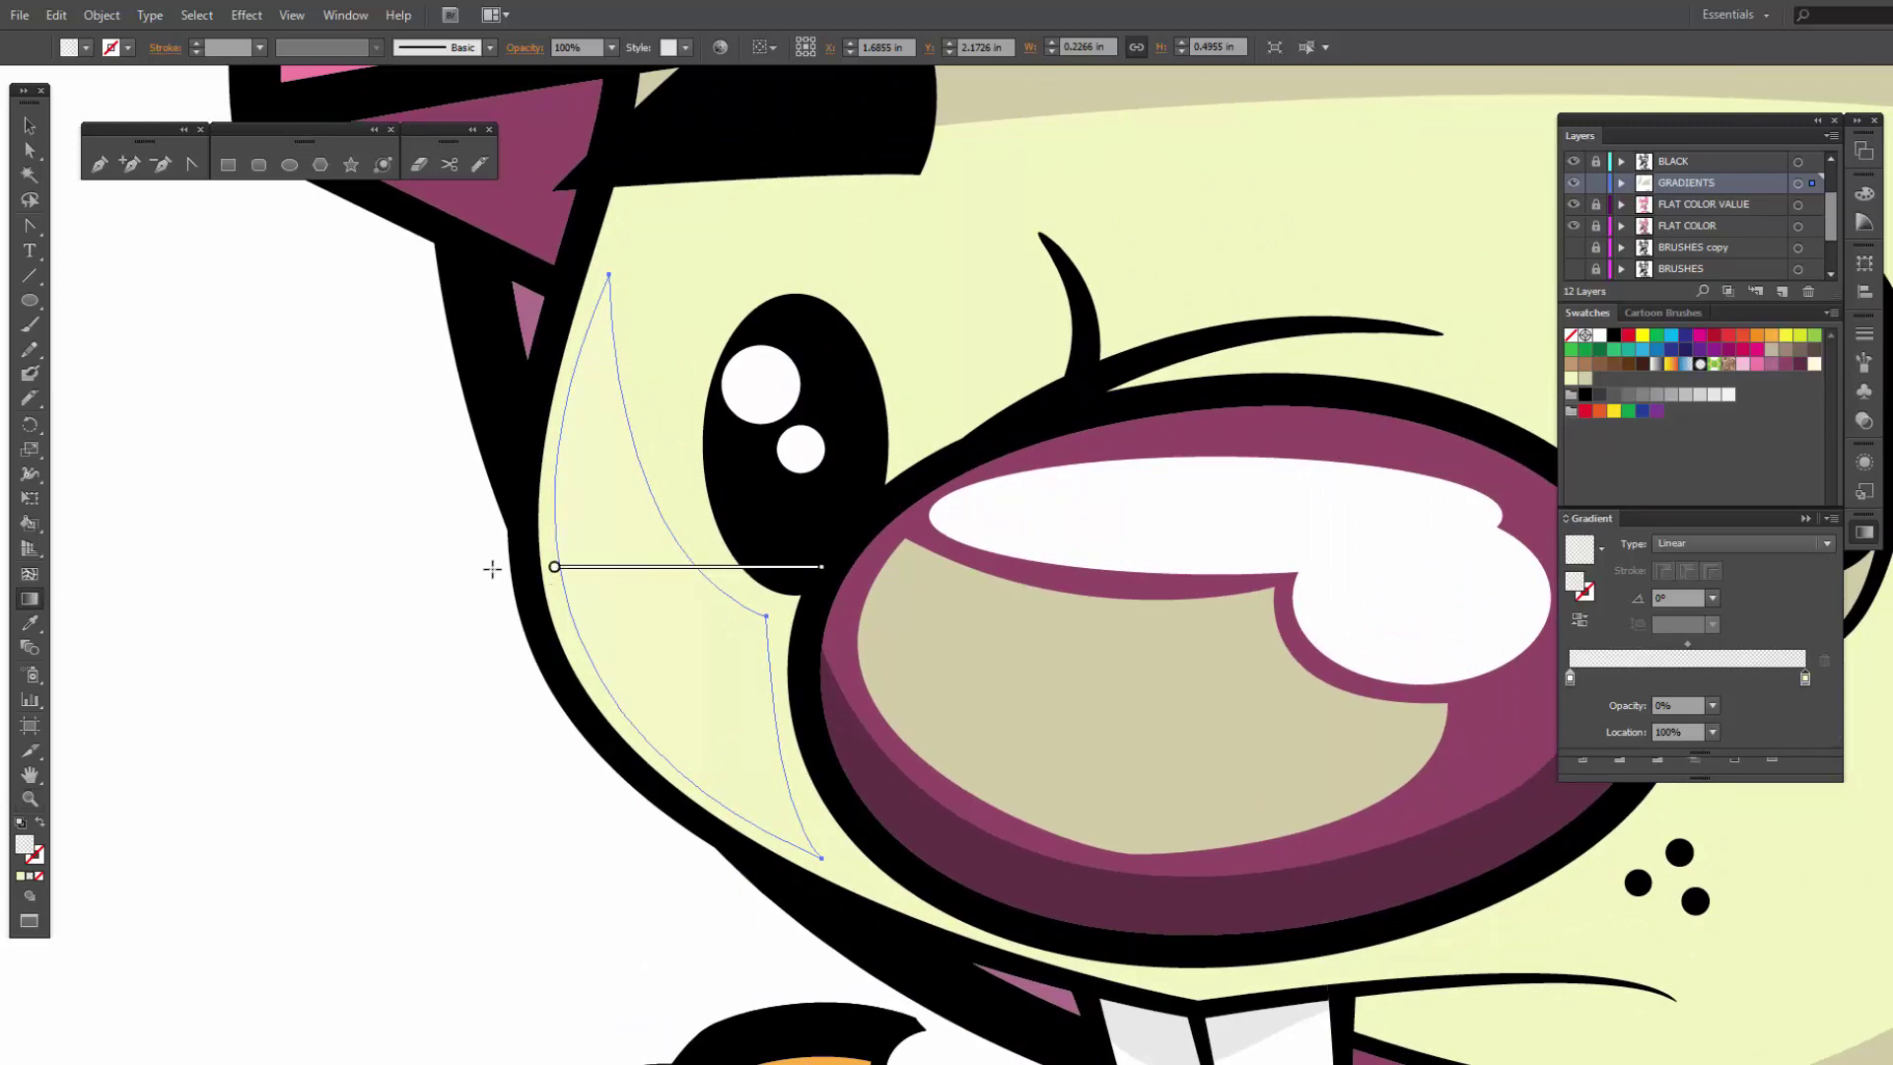
{"action": "mouse_move", "coordinate": [554, 568]}
{"action": "left_mouse_down"}
{"action": "mouse_move", "coordinate": [591, 566]}
{"action": "mouse_move", "coordinate": [606, 597]}
{"action": "mouse_move", "coordinate": [605, 568]}
{"action": "left_mouse_up"}
{"action": "left_click_drag", "start_coordinate": [887, 587], "coordinate": [885, 603]}
{"action": "left_click_drag", "start_coordinate": [718, 584], "coordinate": [651, 564]}
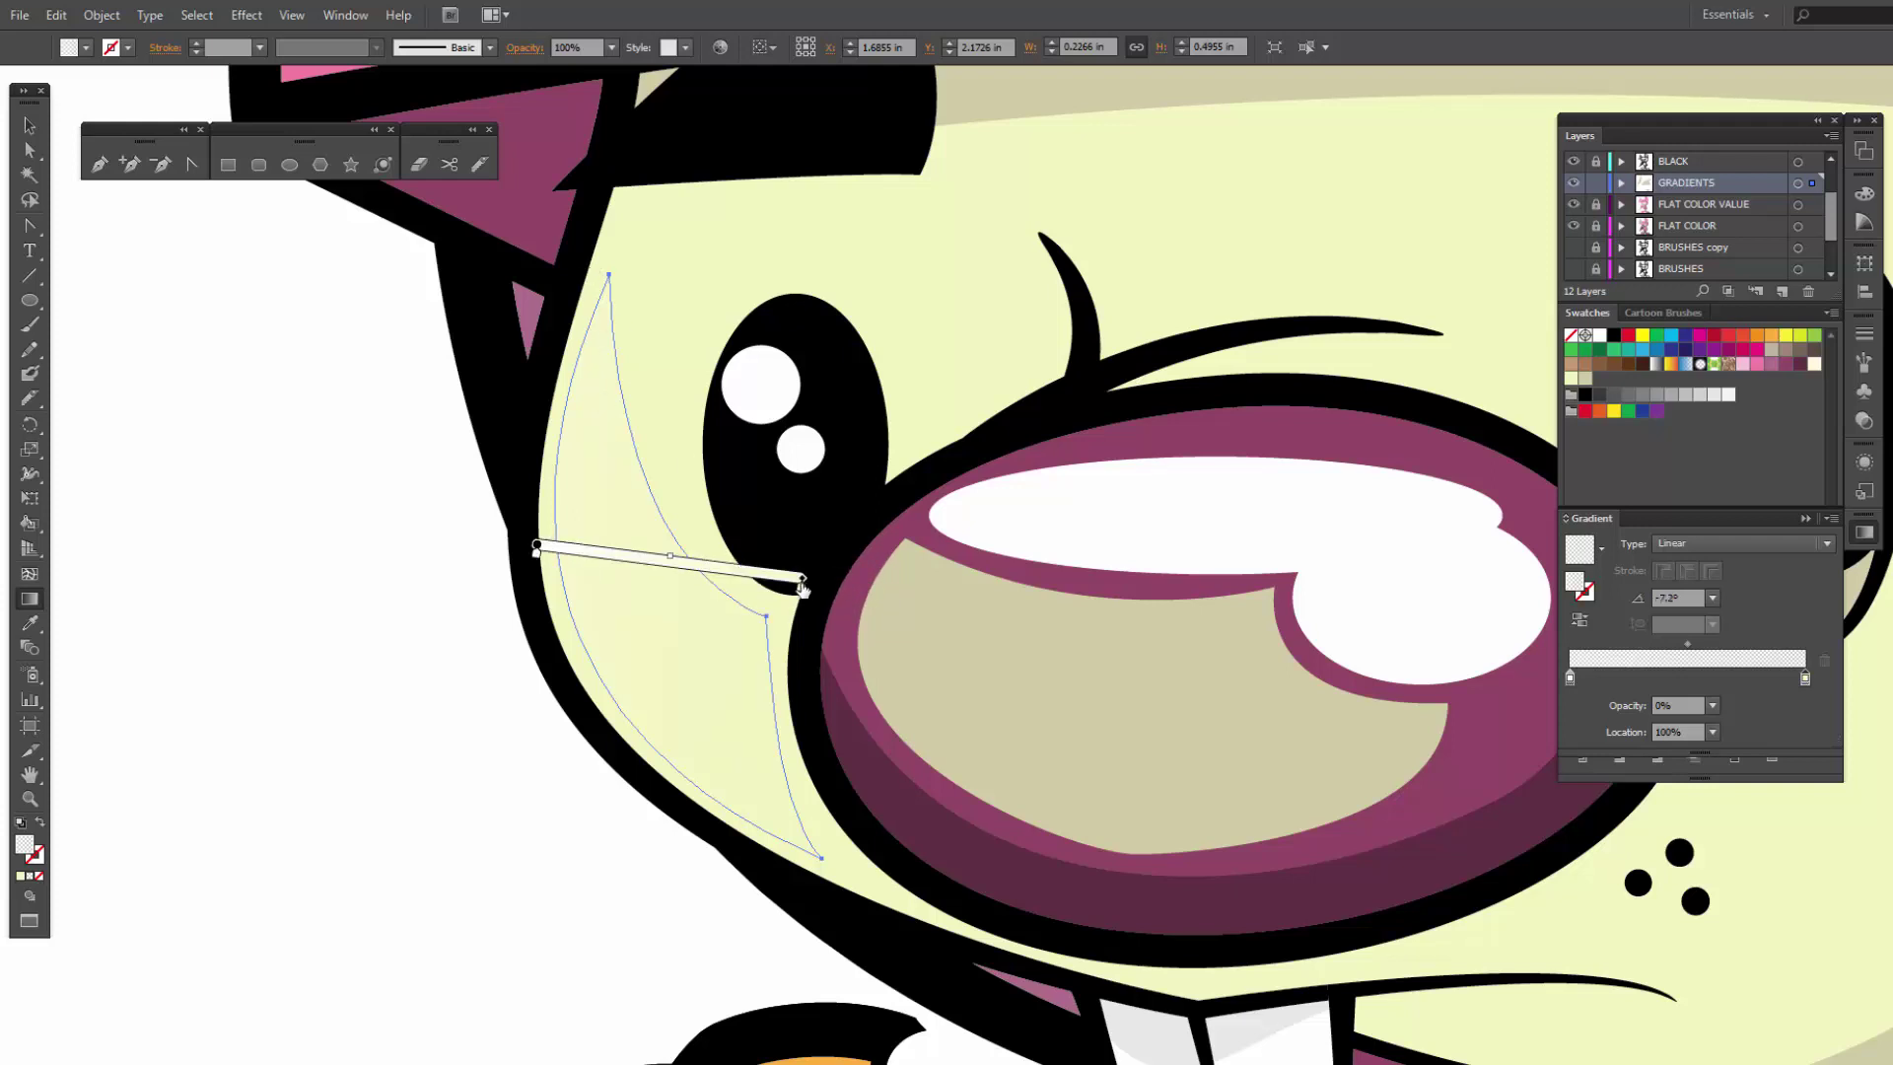
Step: Shorten the cheek gradient to end near the shape's inner edge, then shift it slightly toward the nose
{"action": "left_click_drag", "start_coordinate": [800, 582], "coordinate": [699, 564]}
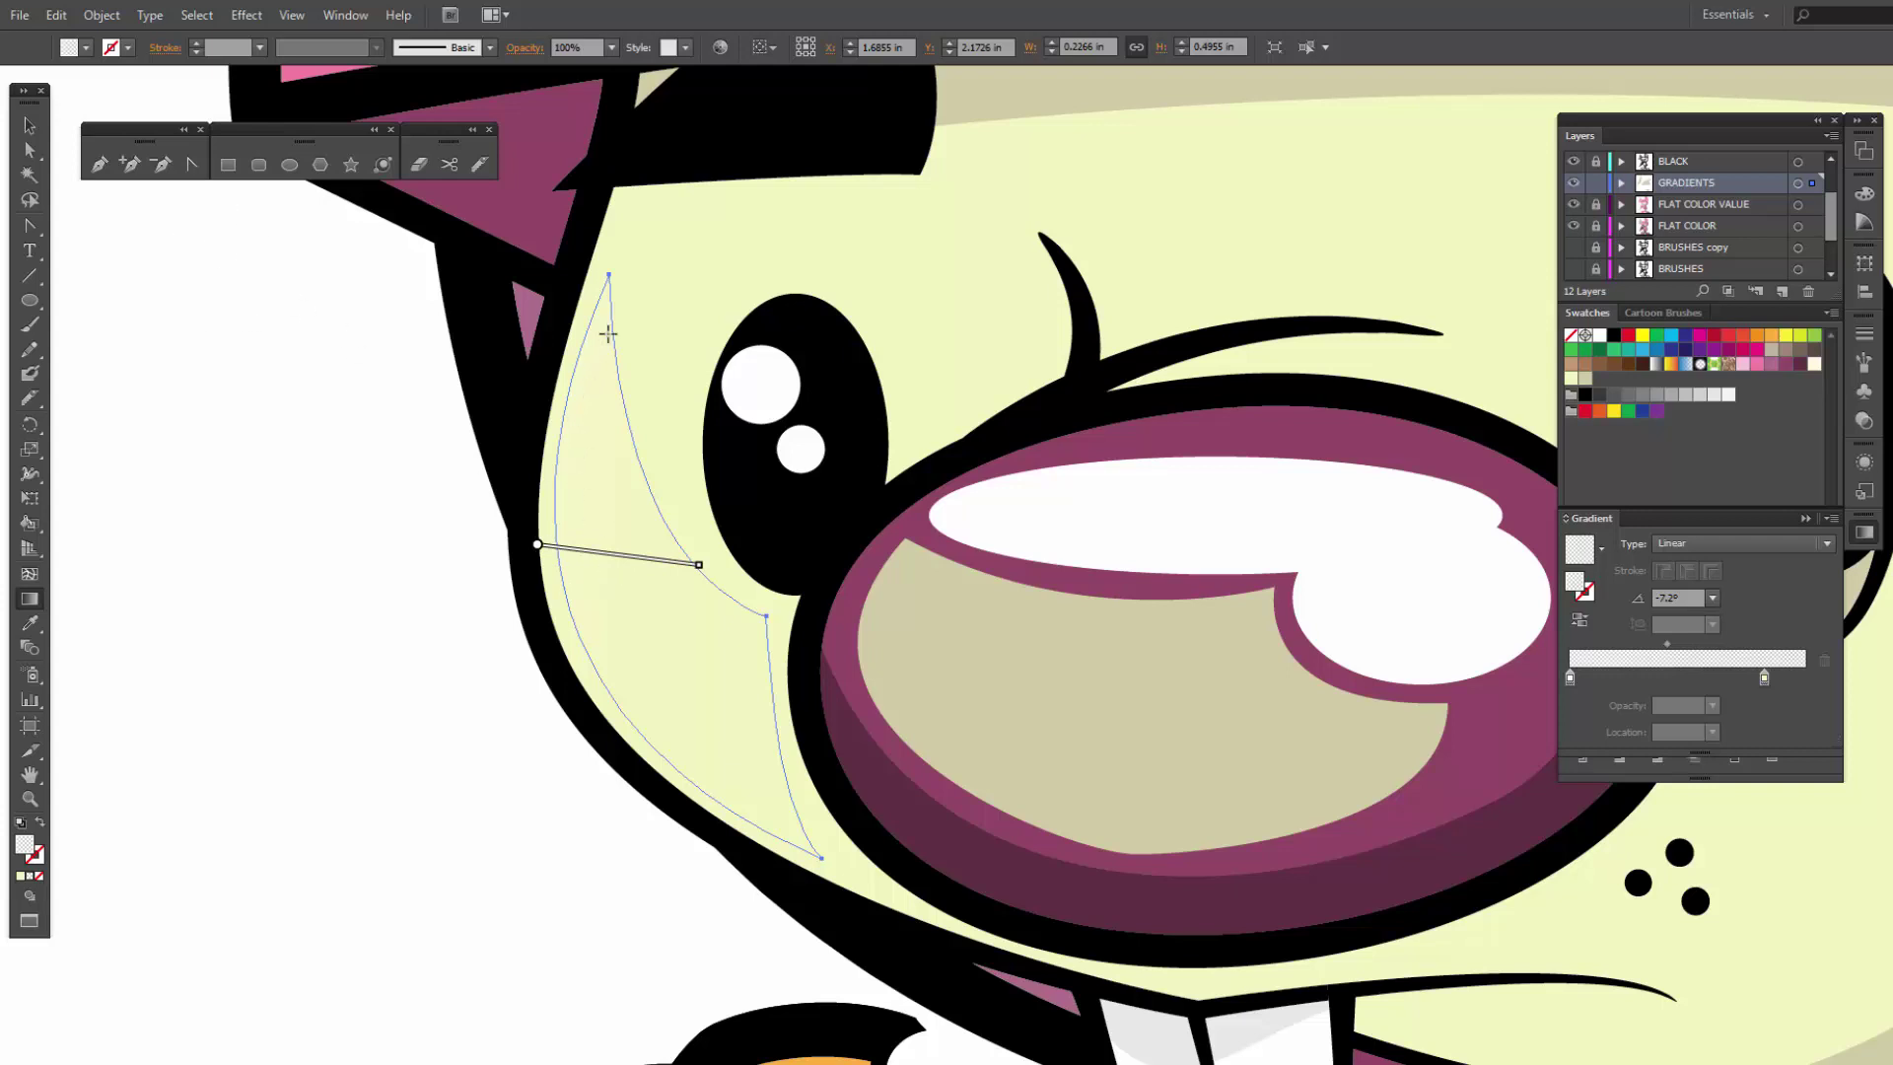
{"action": "mouse_move", "coordinate": [580, 554]}
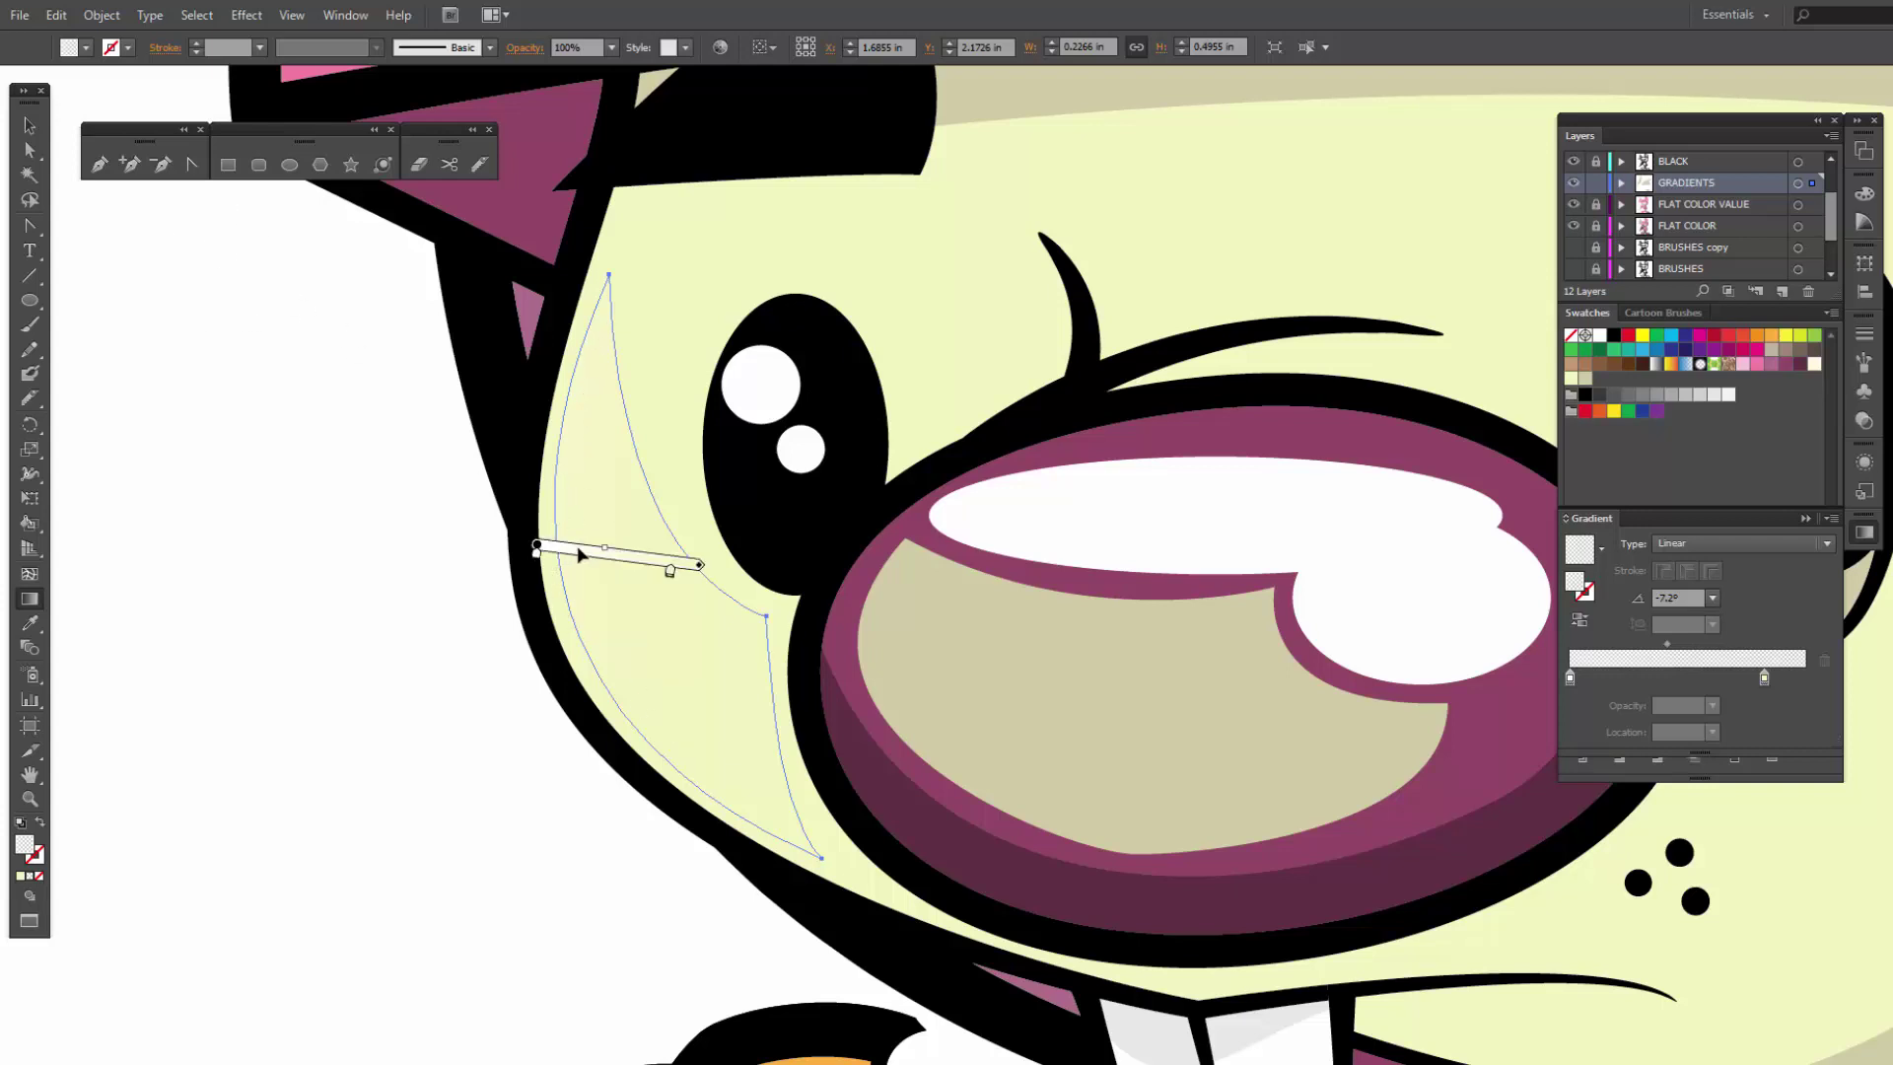
{"action": "left_click_drag", "start_coordinate": [585, 550], "coordinate": [603, 561]}
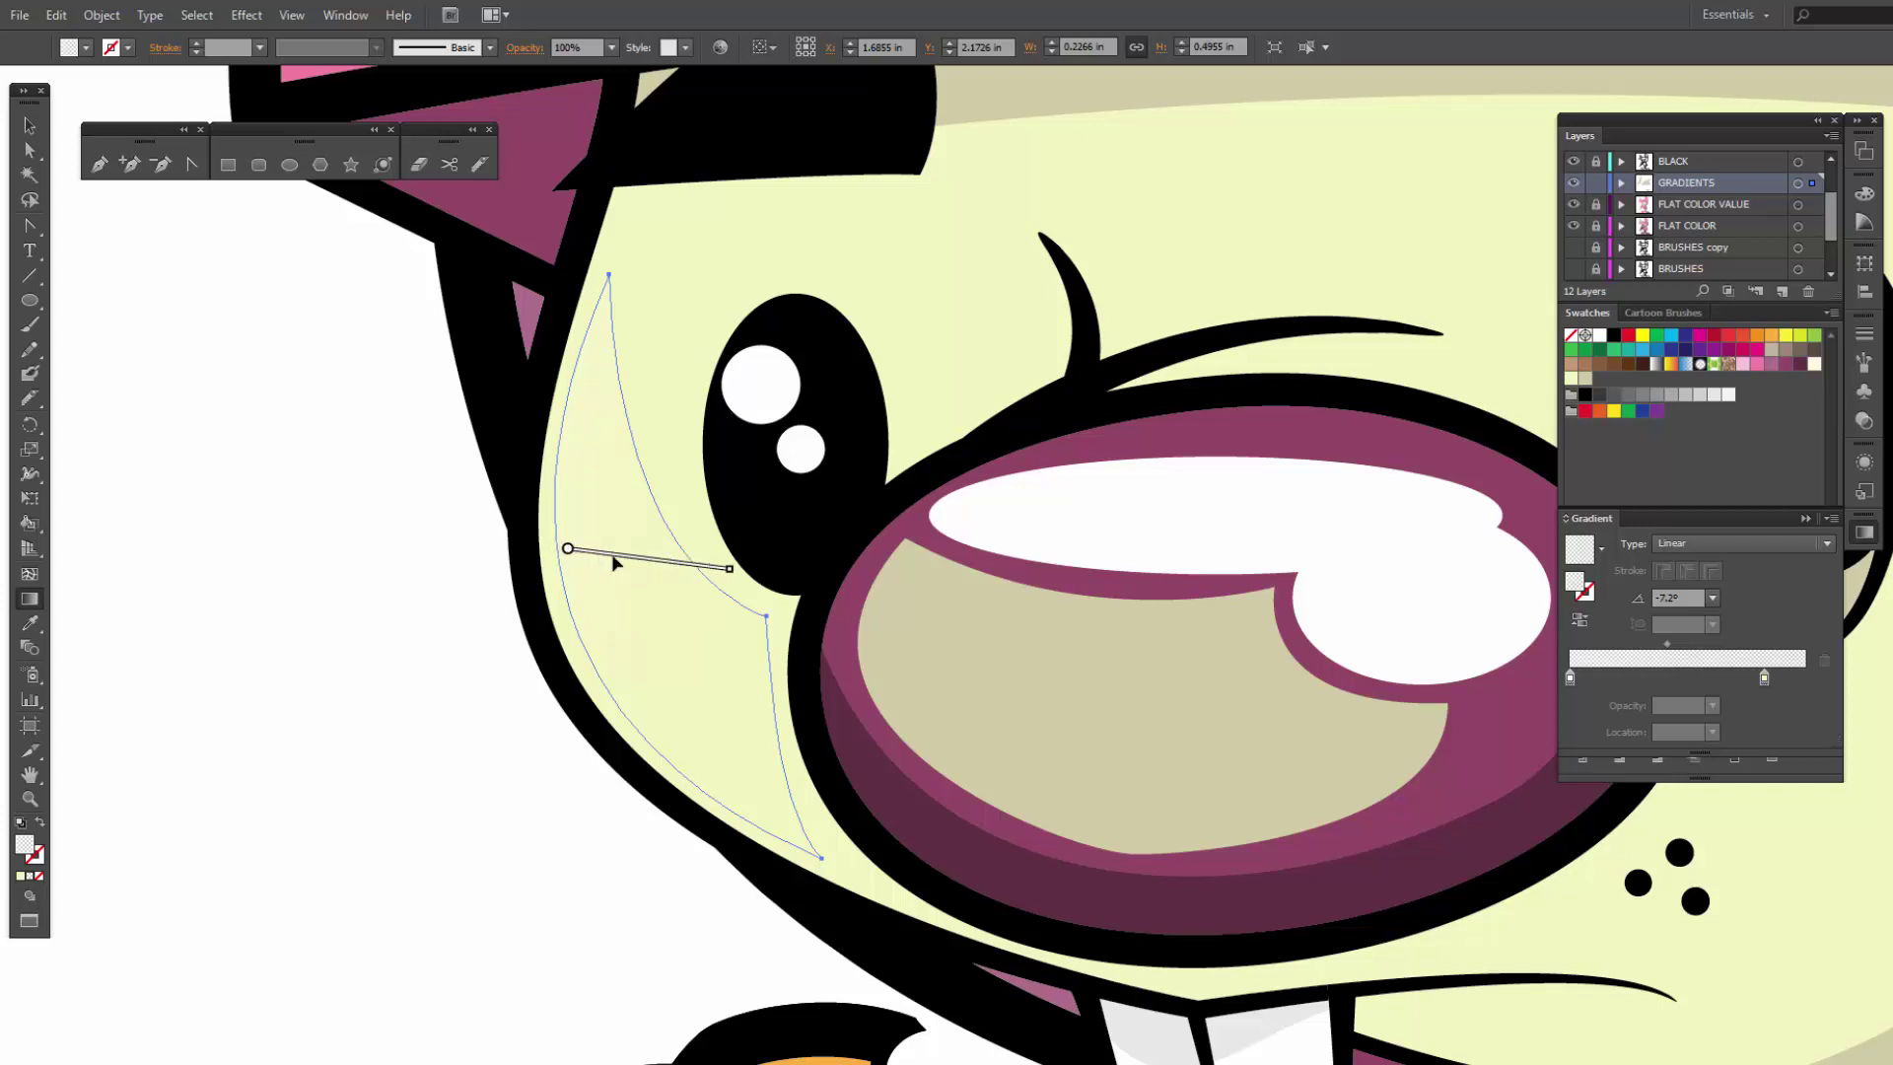
Step: Raise the opacity of the cheek gradient's white stop to 30%
{"action": "double_click", "coordinate": [1569, 678]}
{"action": "left_click", "coordinate": [1660, 718]}
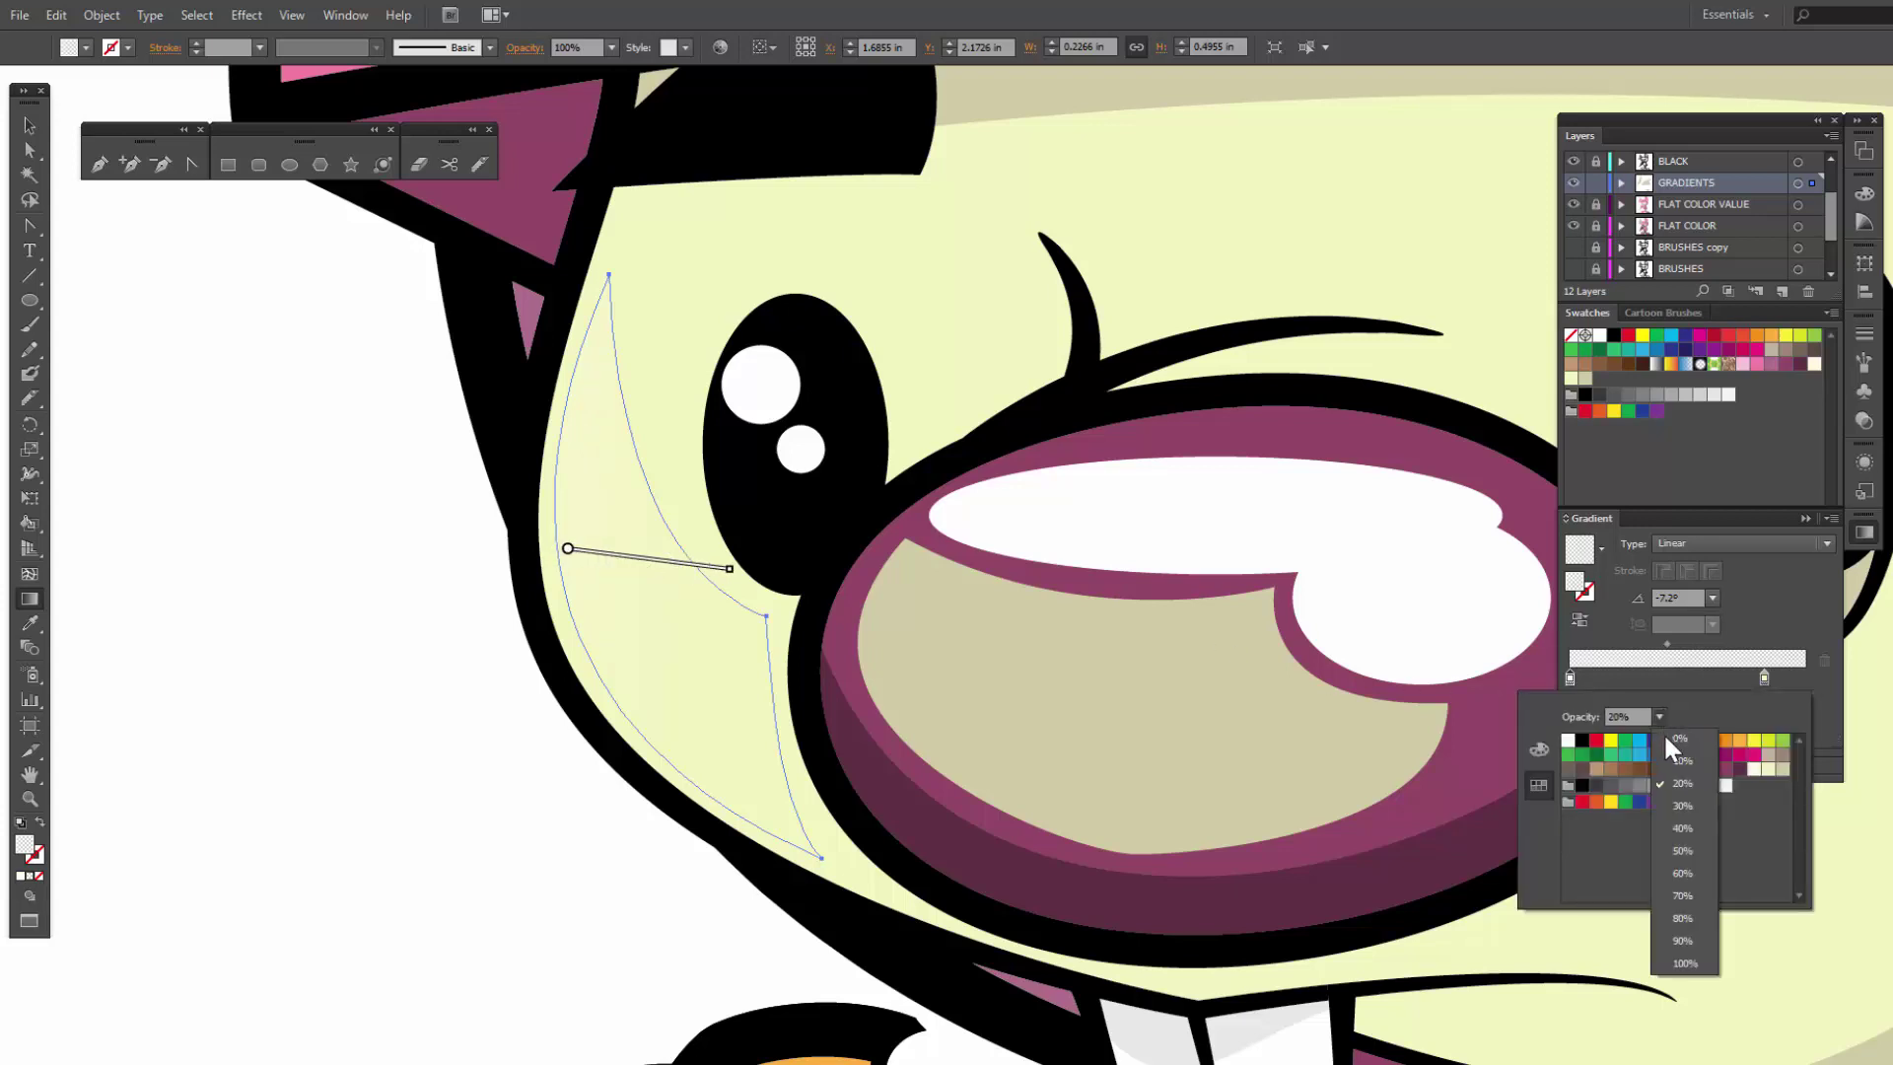
{"action": "left_click", "coordinate": [1685, 815]}
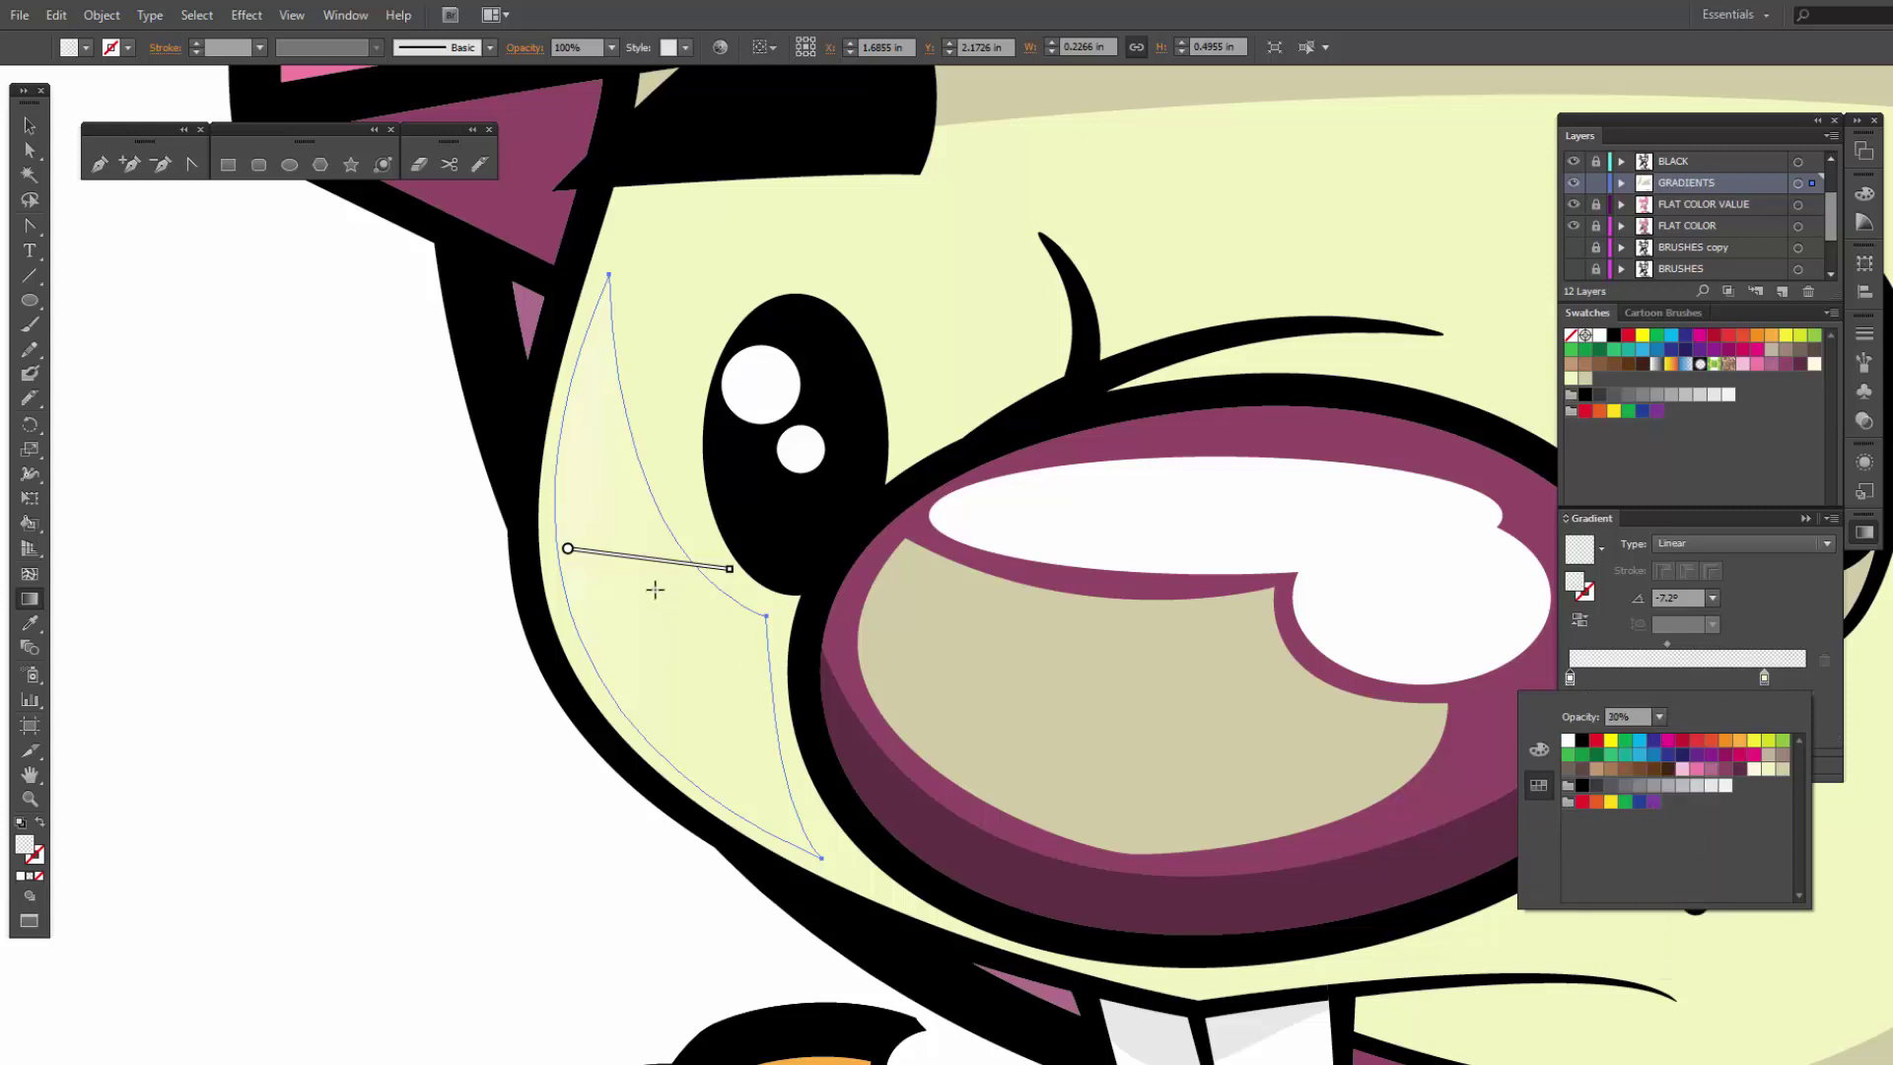
Step: Level the cheek gradient to about 0.7° across the shape and deselect it
{"action": "left_click", "coordinate": [732, 571]}
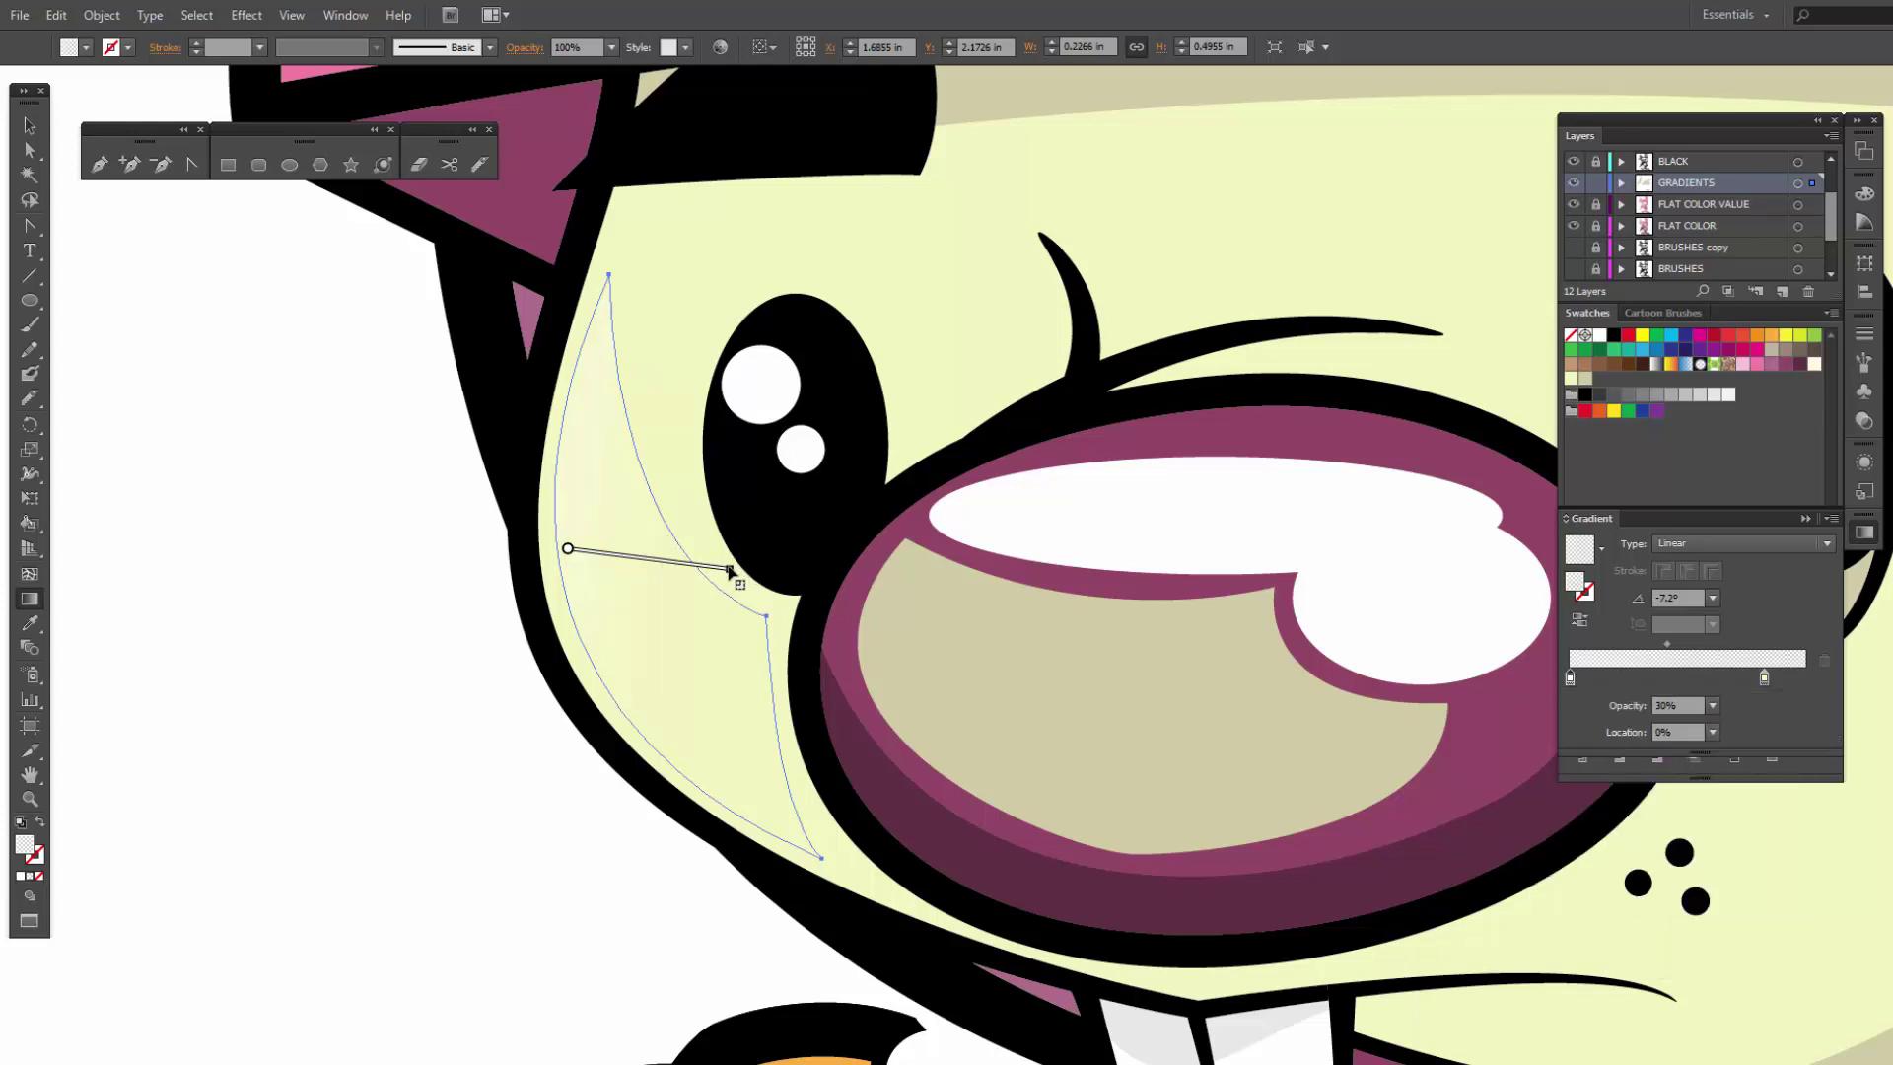
{"action": "left_click_drag", "start_coordinate": [600, 555], "coordinate": [611, 606]}
{"action": "key", "text": "ctrl+z"}
{"action": "mouse_move", "coordinate": [760, 563]}
{"action": "left_mouse_down"}
{"action": "mouse_move", "coordinate": [749, 549]}
{"action": "mouse_move", "coordinate": [659, 591]}
{"action": "mouse_move", "coordinate": [648, 571]}
{"action": "left_mouse_up"}
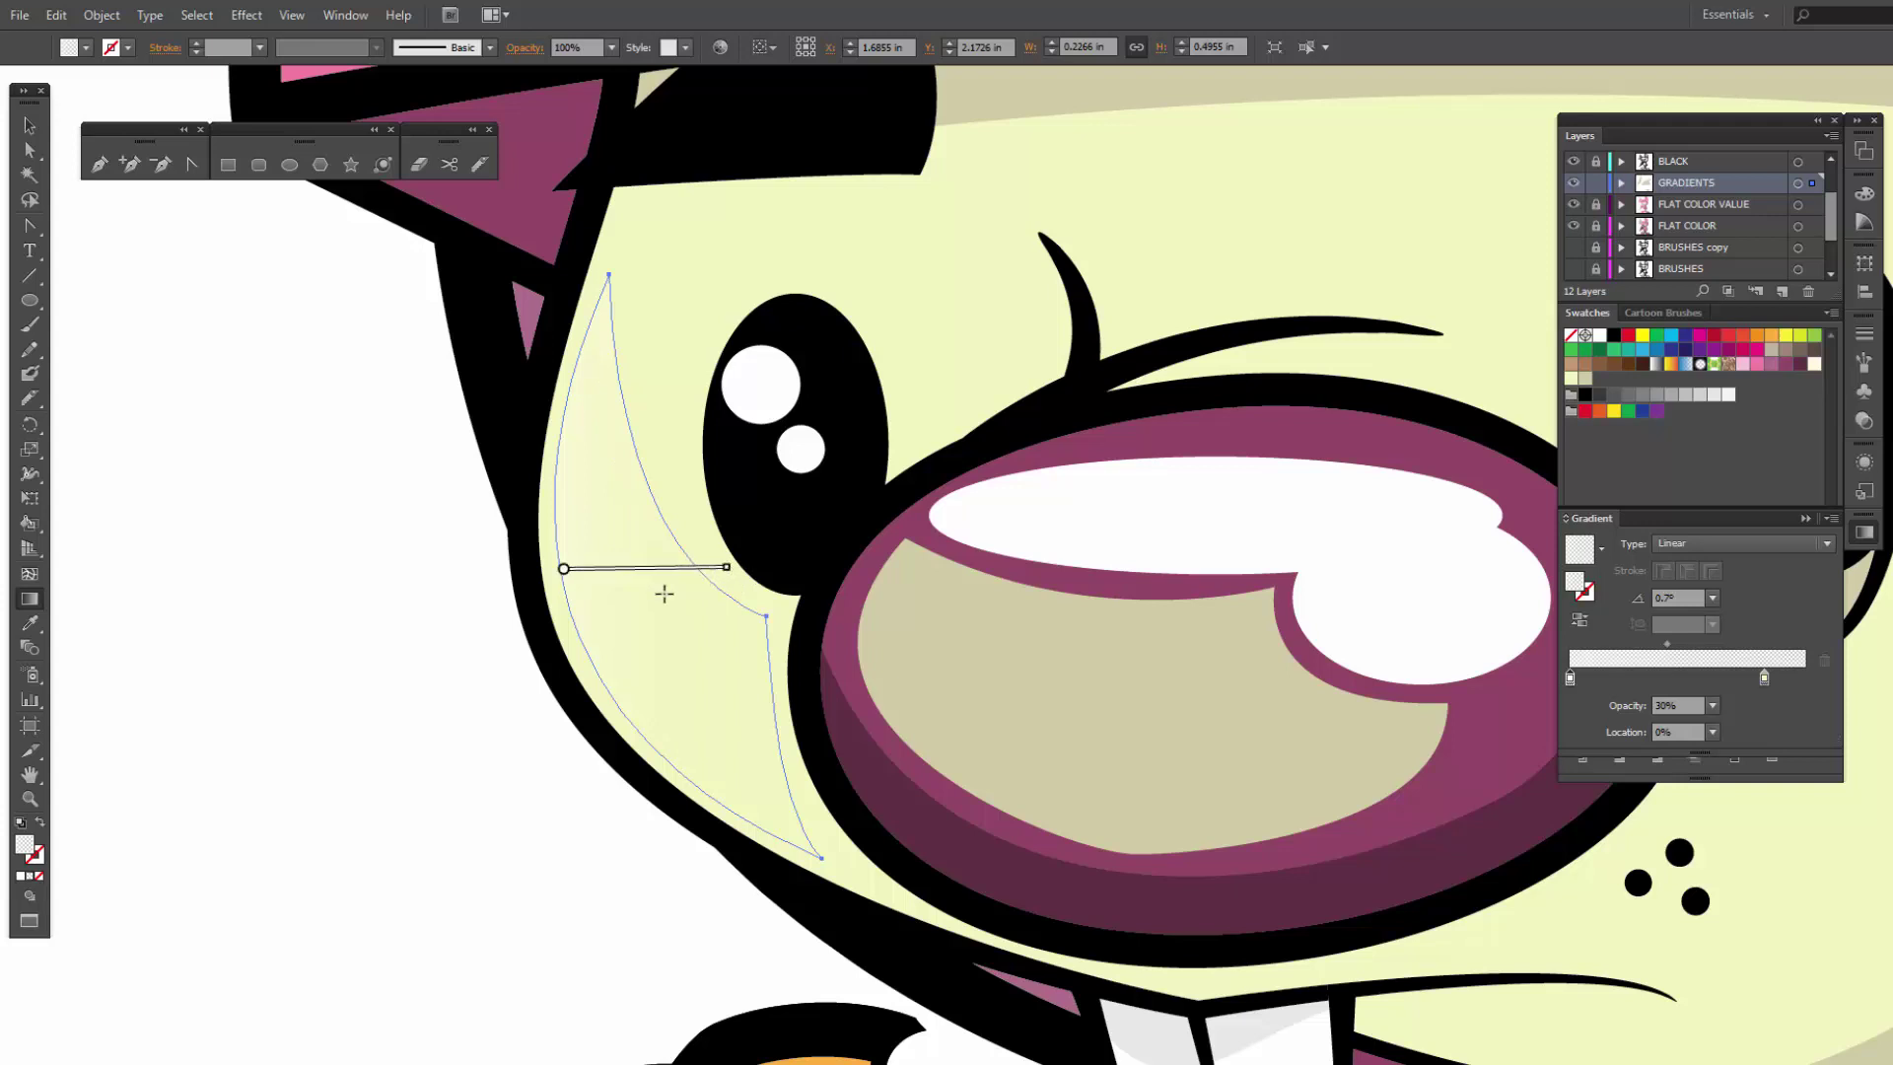
{"action": "key", "text": "v"}
{"action": "left_click", "coordinate": [466, 639]}
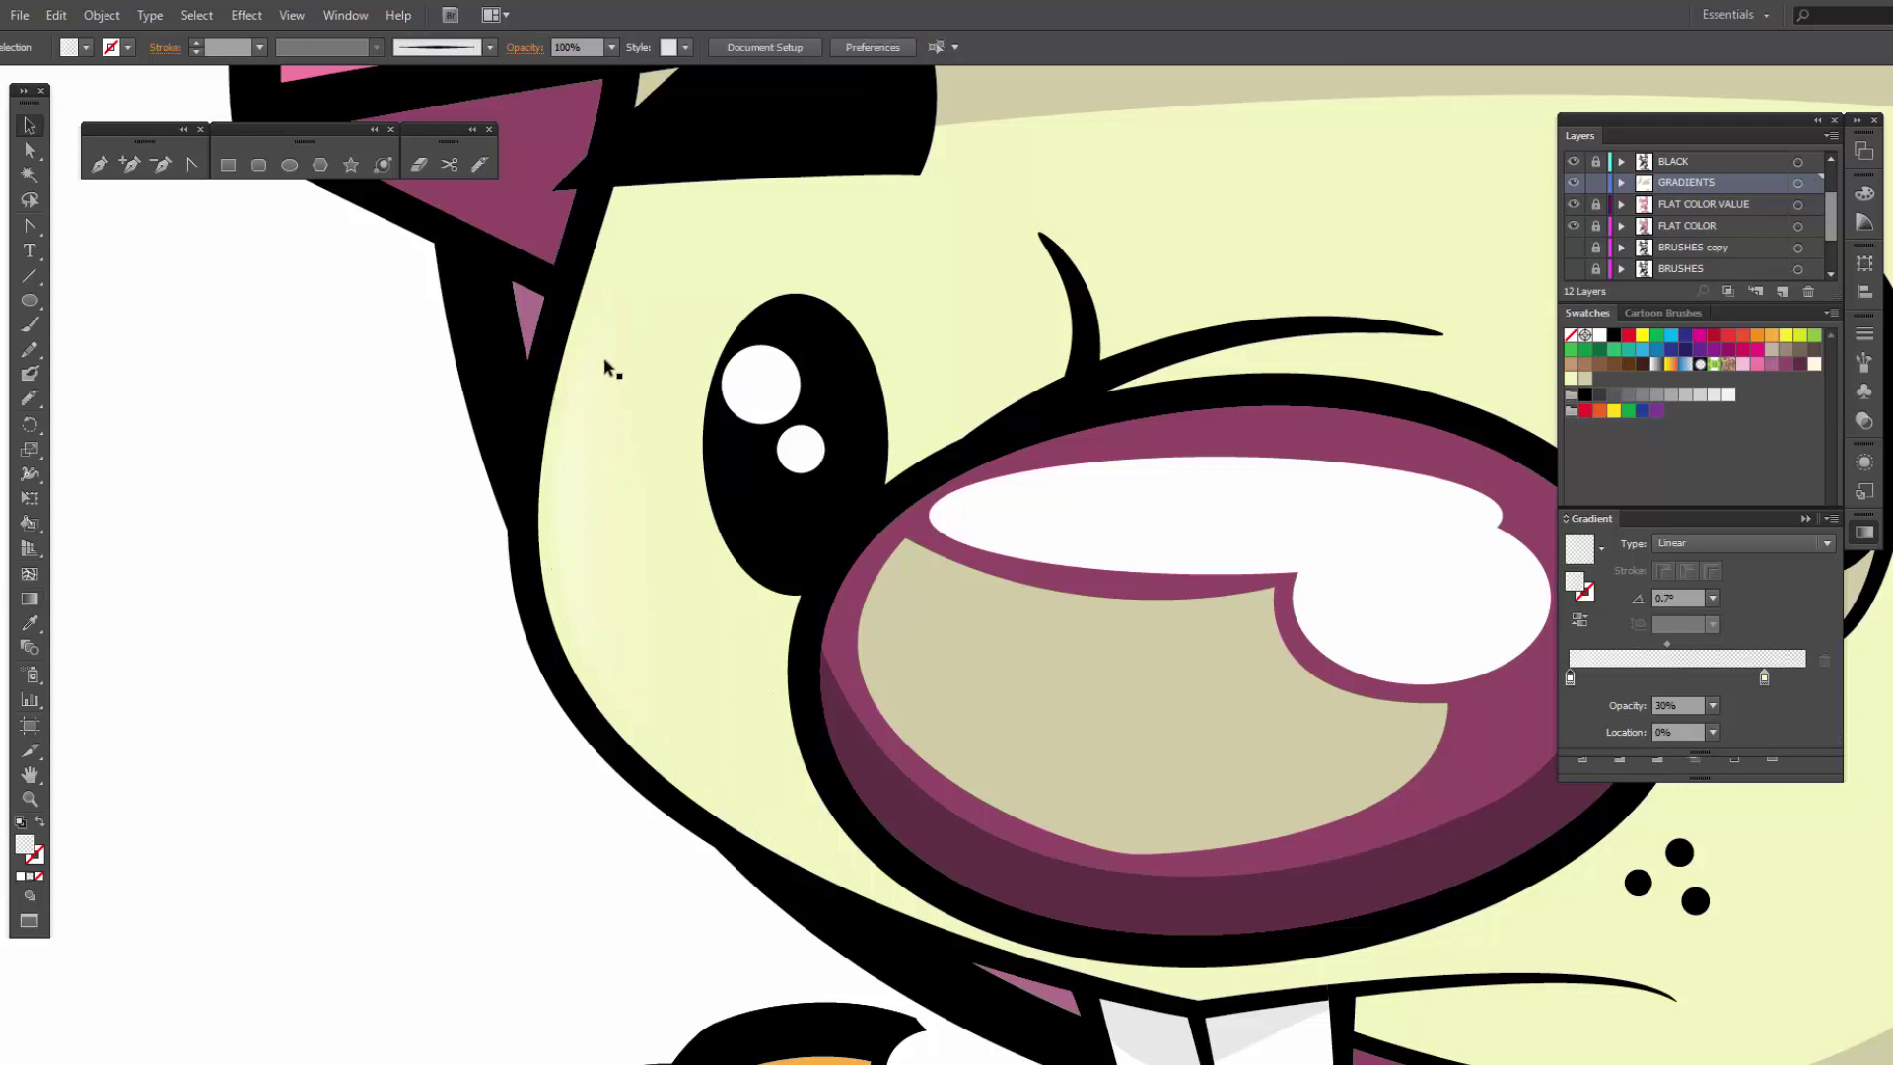
Step: Apply the same fading linear gradient to the nose shape and move its transparent stop to the 100% location
{"action": "left_click", "coordinate": [927, 684]}
{"action": "left_click", "coordinate": [1629, 661]}
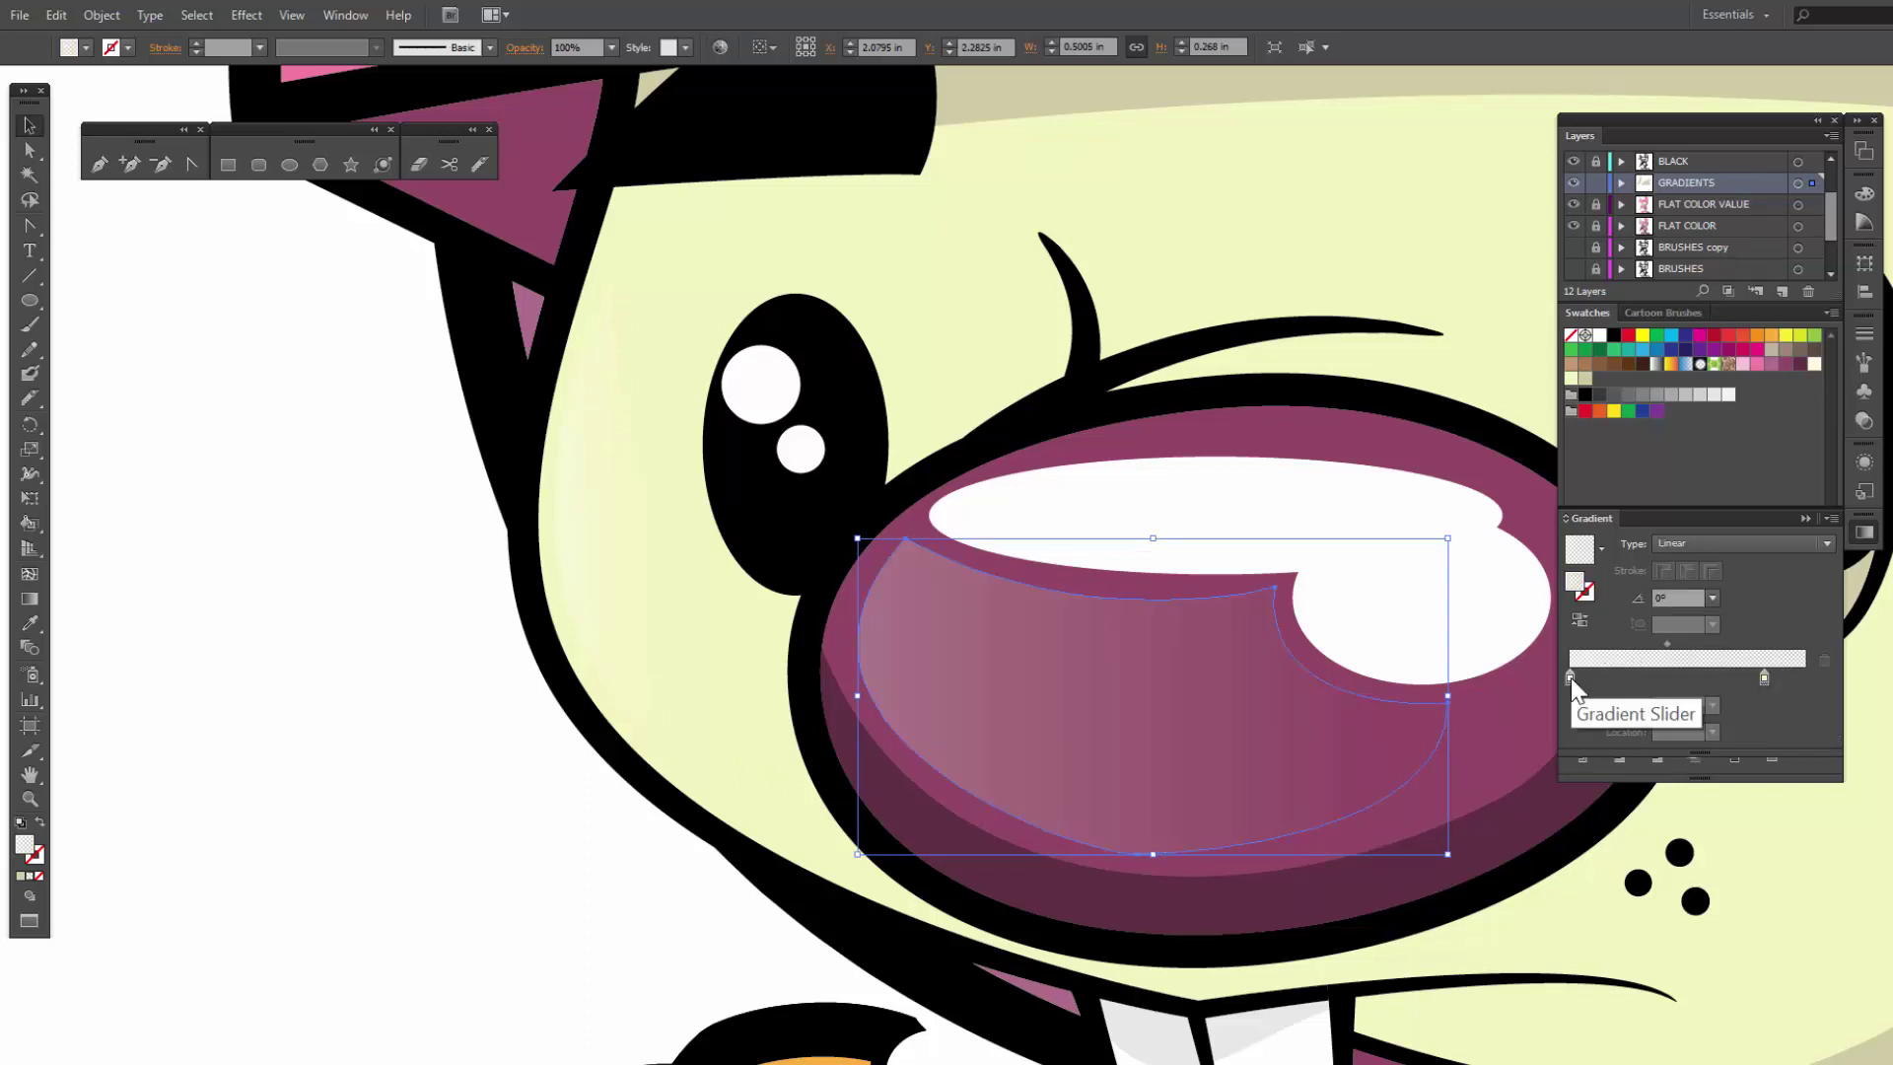
{"action": "left_click_drag", "start_coordinate": [1763, 680], "coordinate": [1816, 677]}
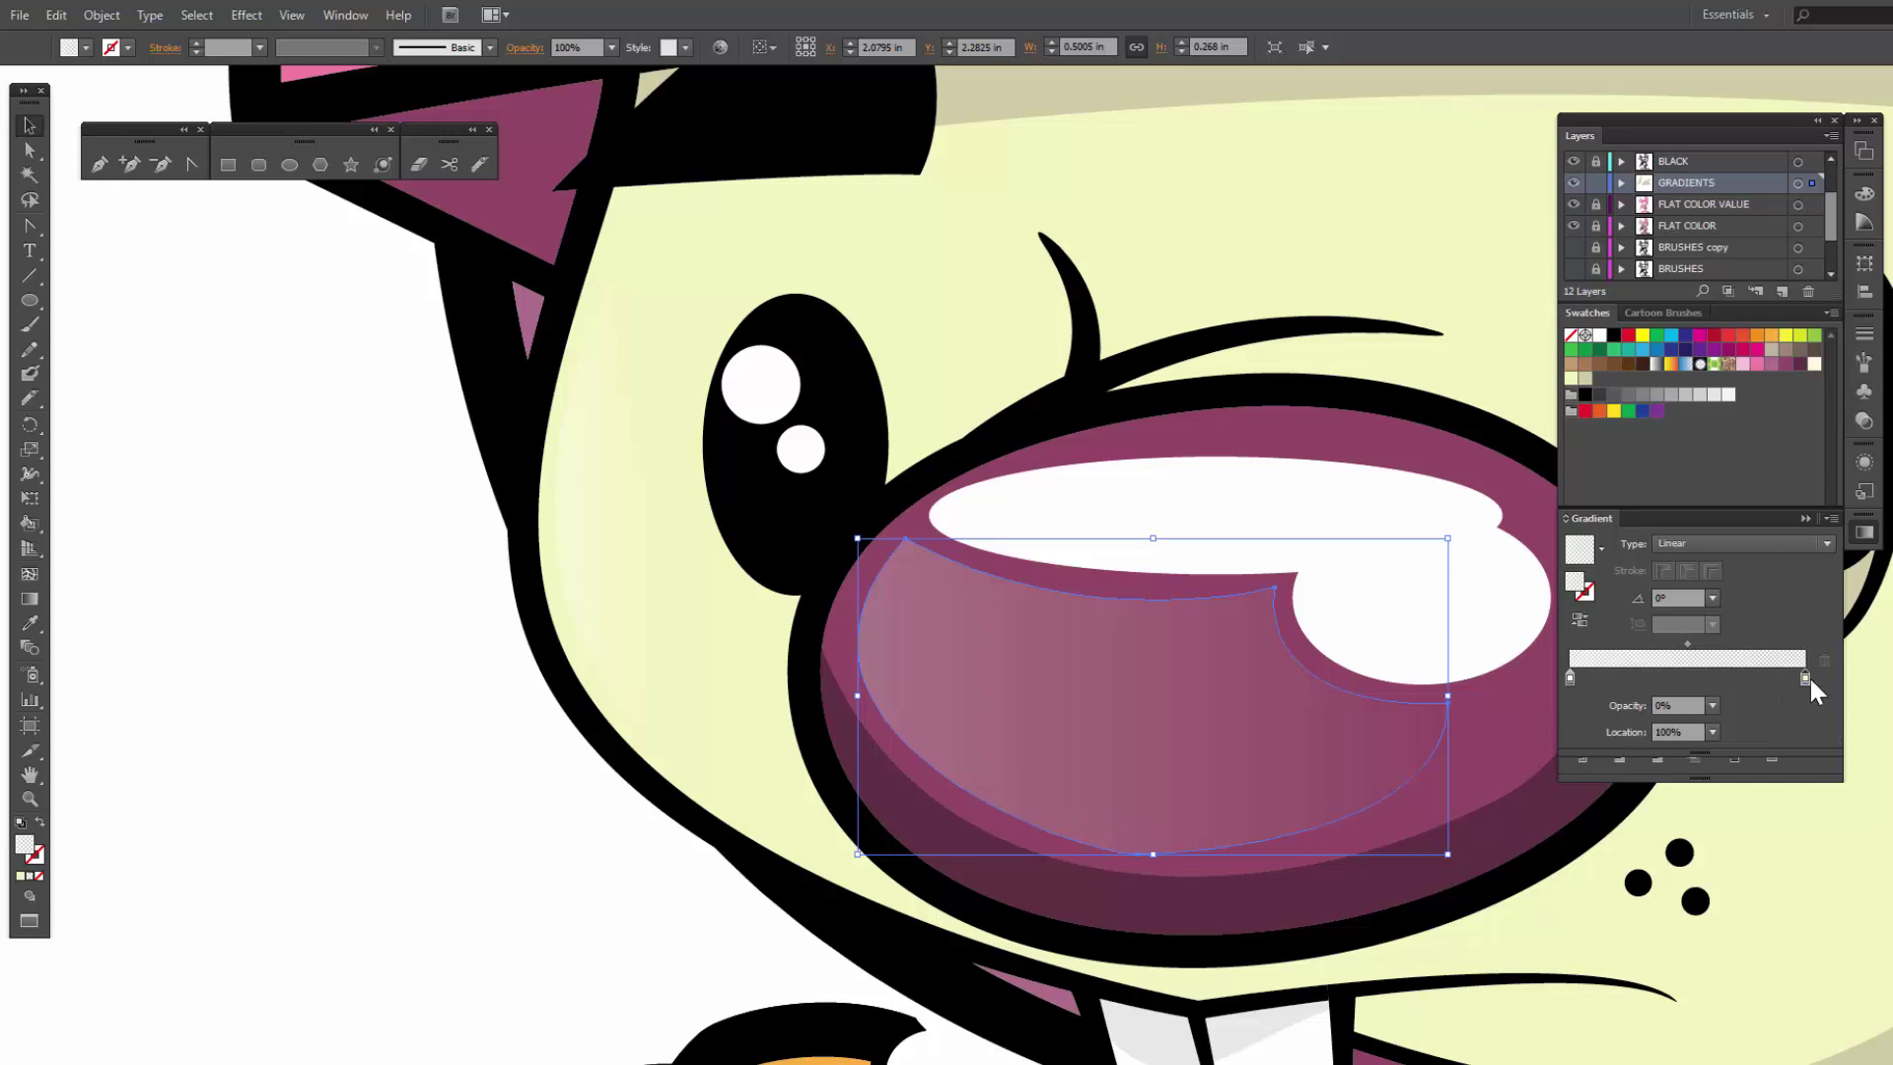
Step: Recolor the nose gradient's transparent end stop with the mauve swatch and deselect the shape
{"action": "double_click", "coordinate": [1803, 678]}
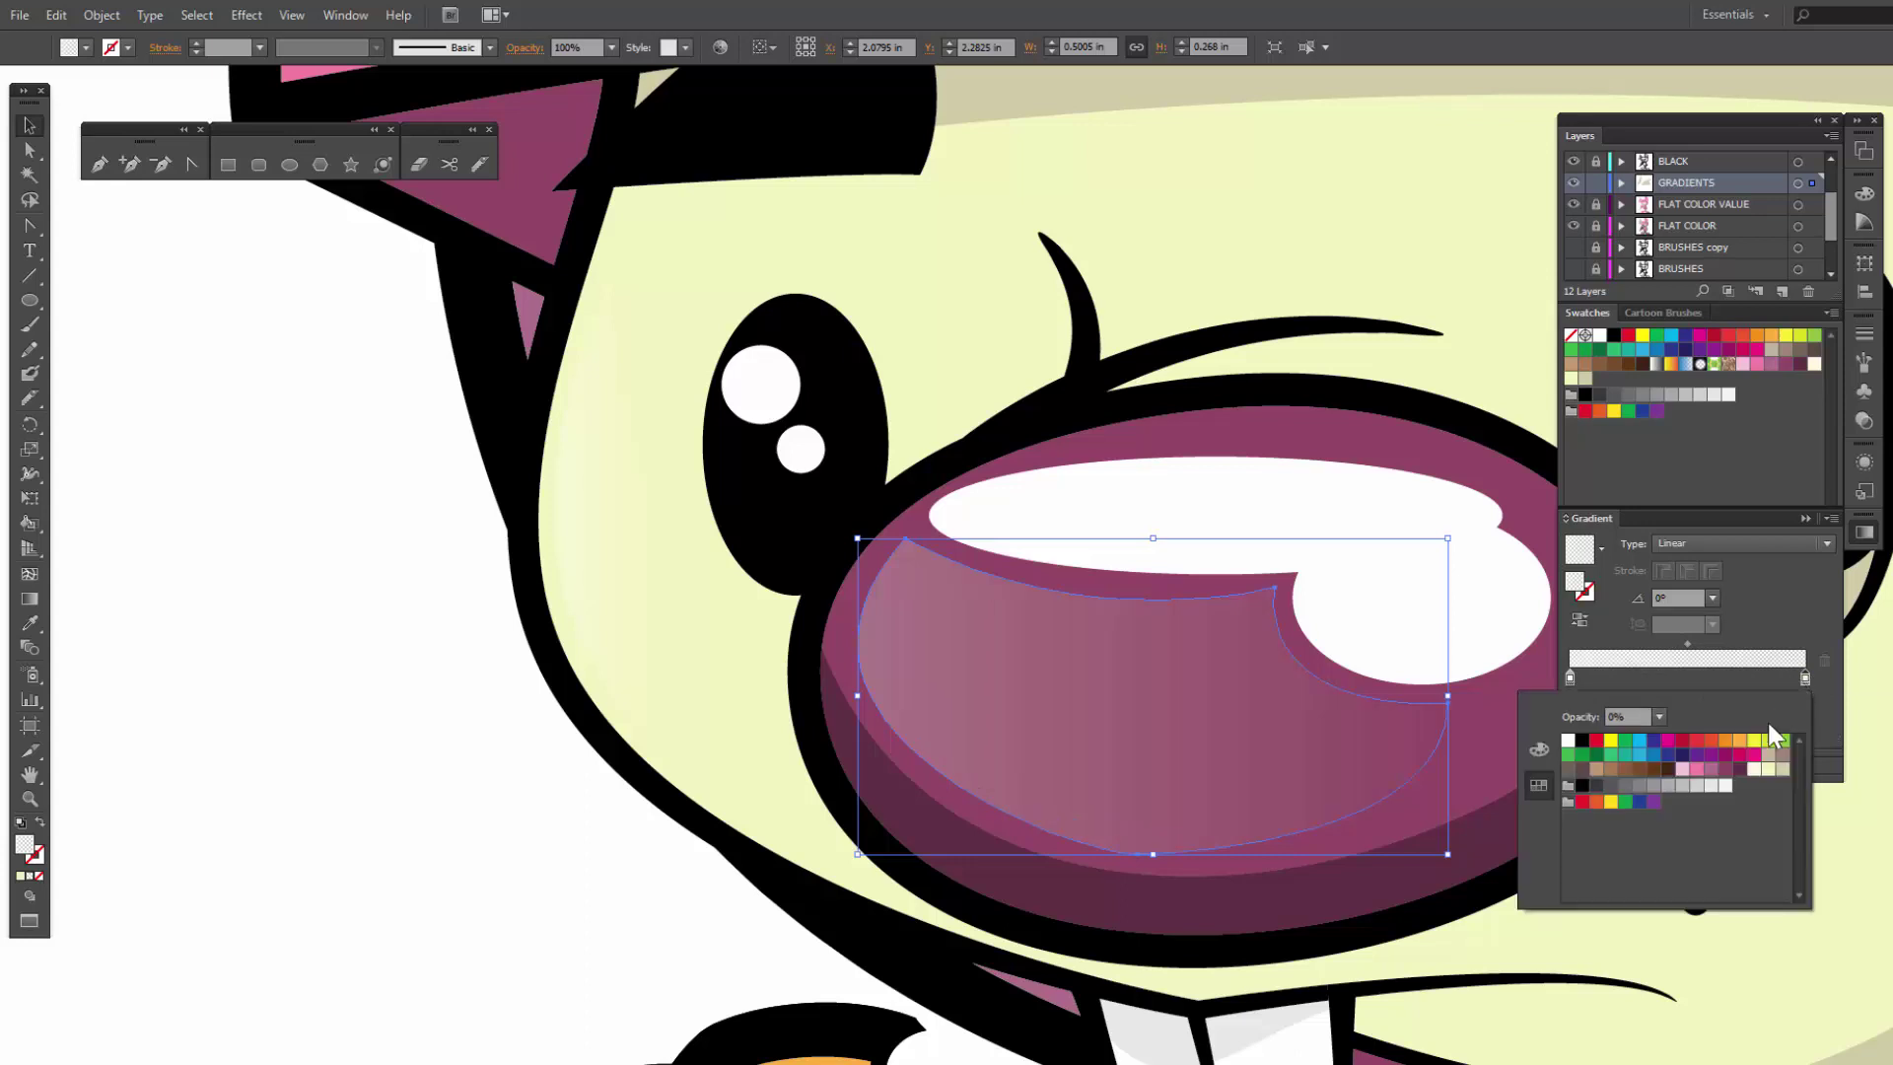
{"action": "left_click", "coordinate": [1711, 770]}
{"action": "left_click", "coordinate": [400, 725]}
{"action": "left_click", "coordinate": [252, 554]}
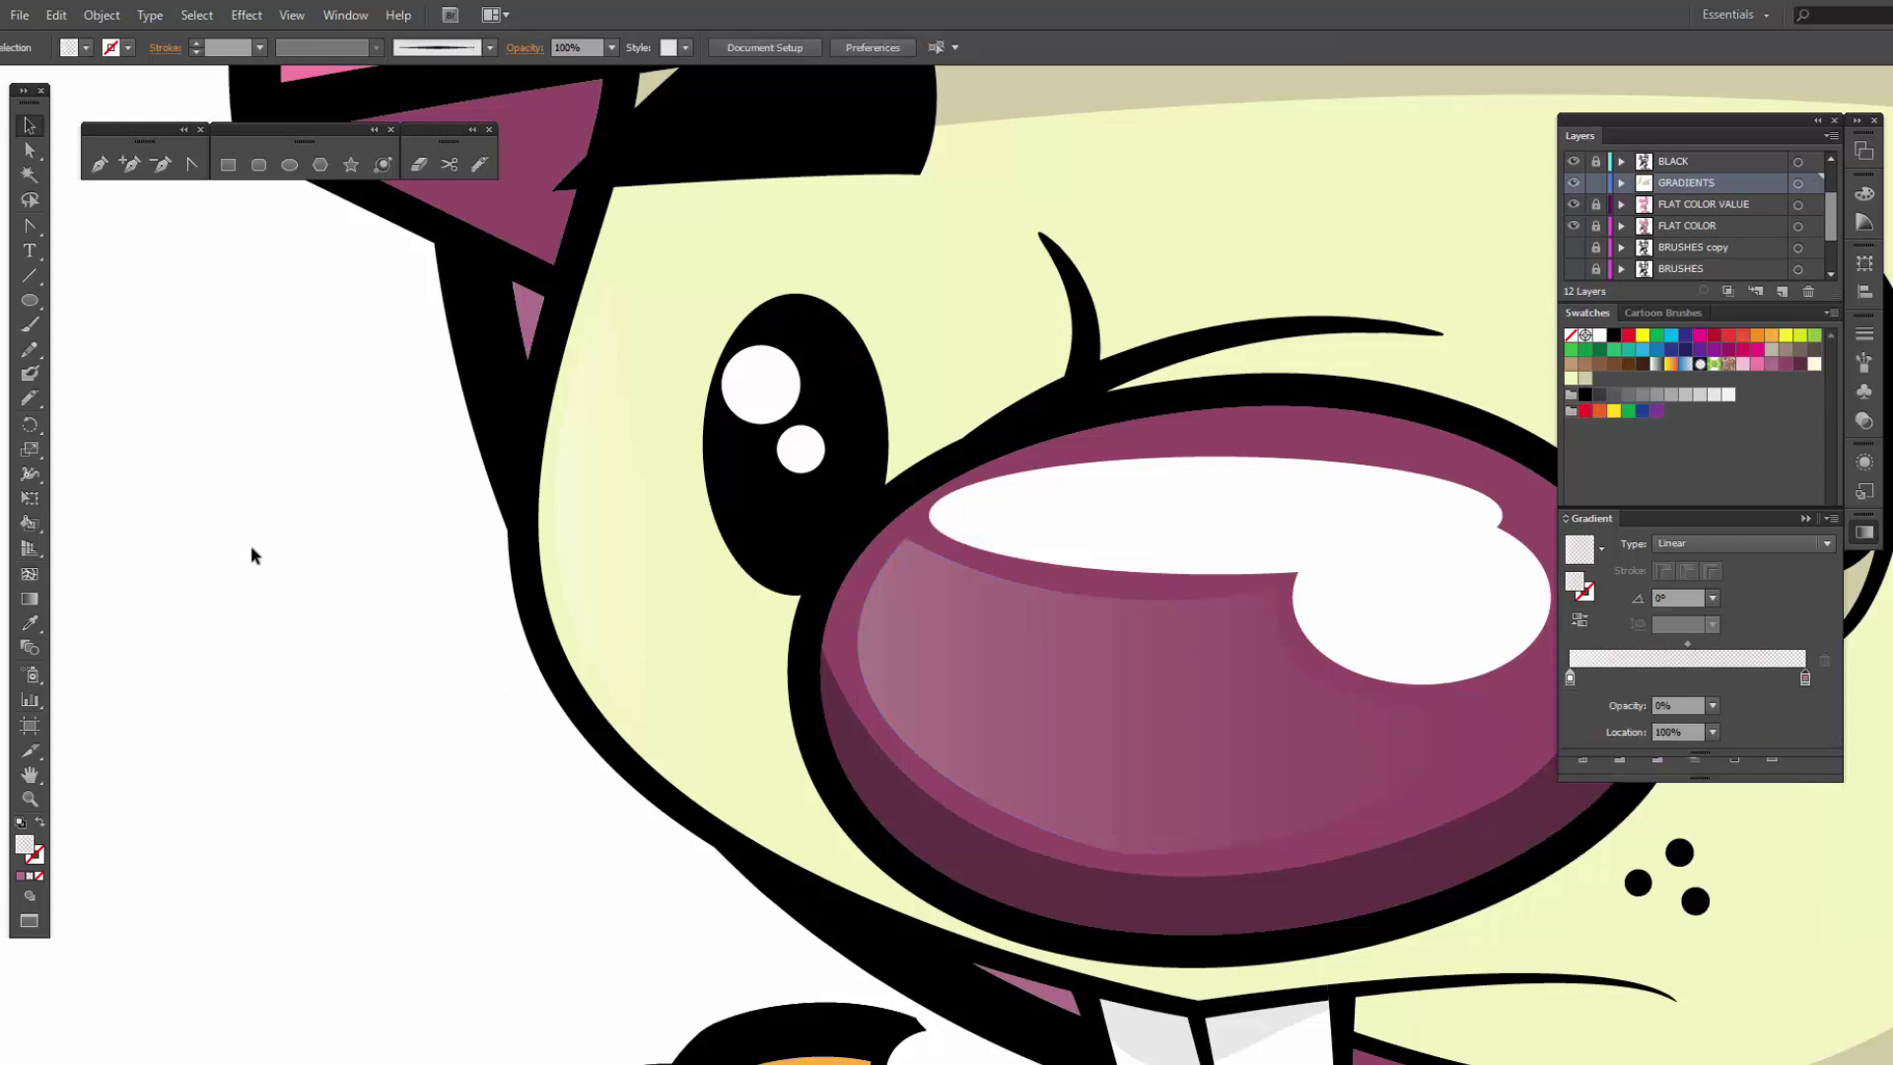
{"action": "left_click", "coordinate": [1020, 680]}
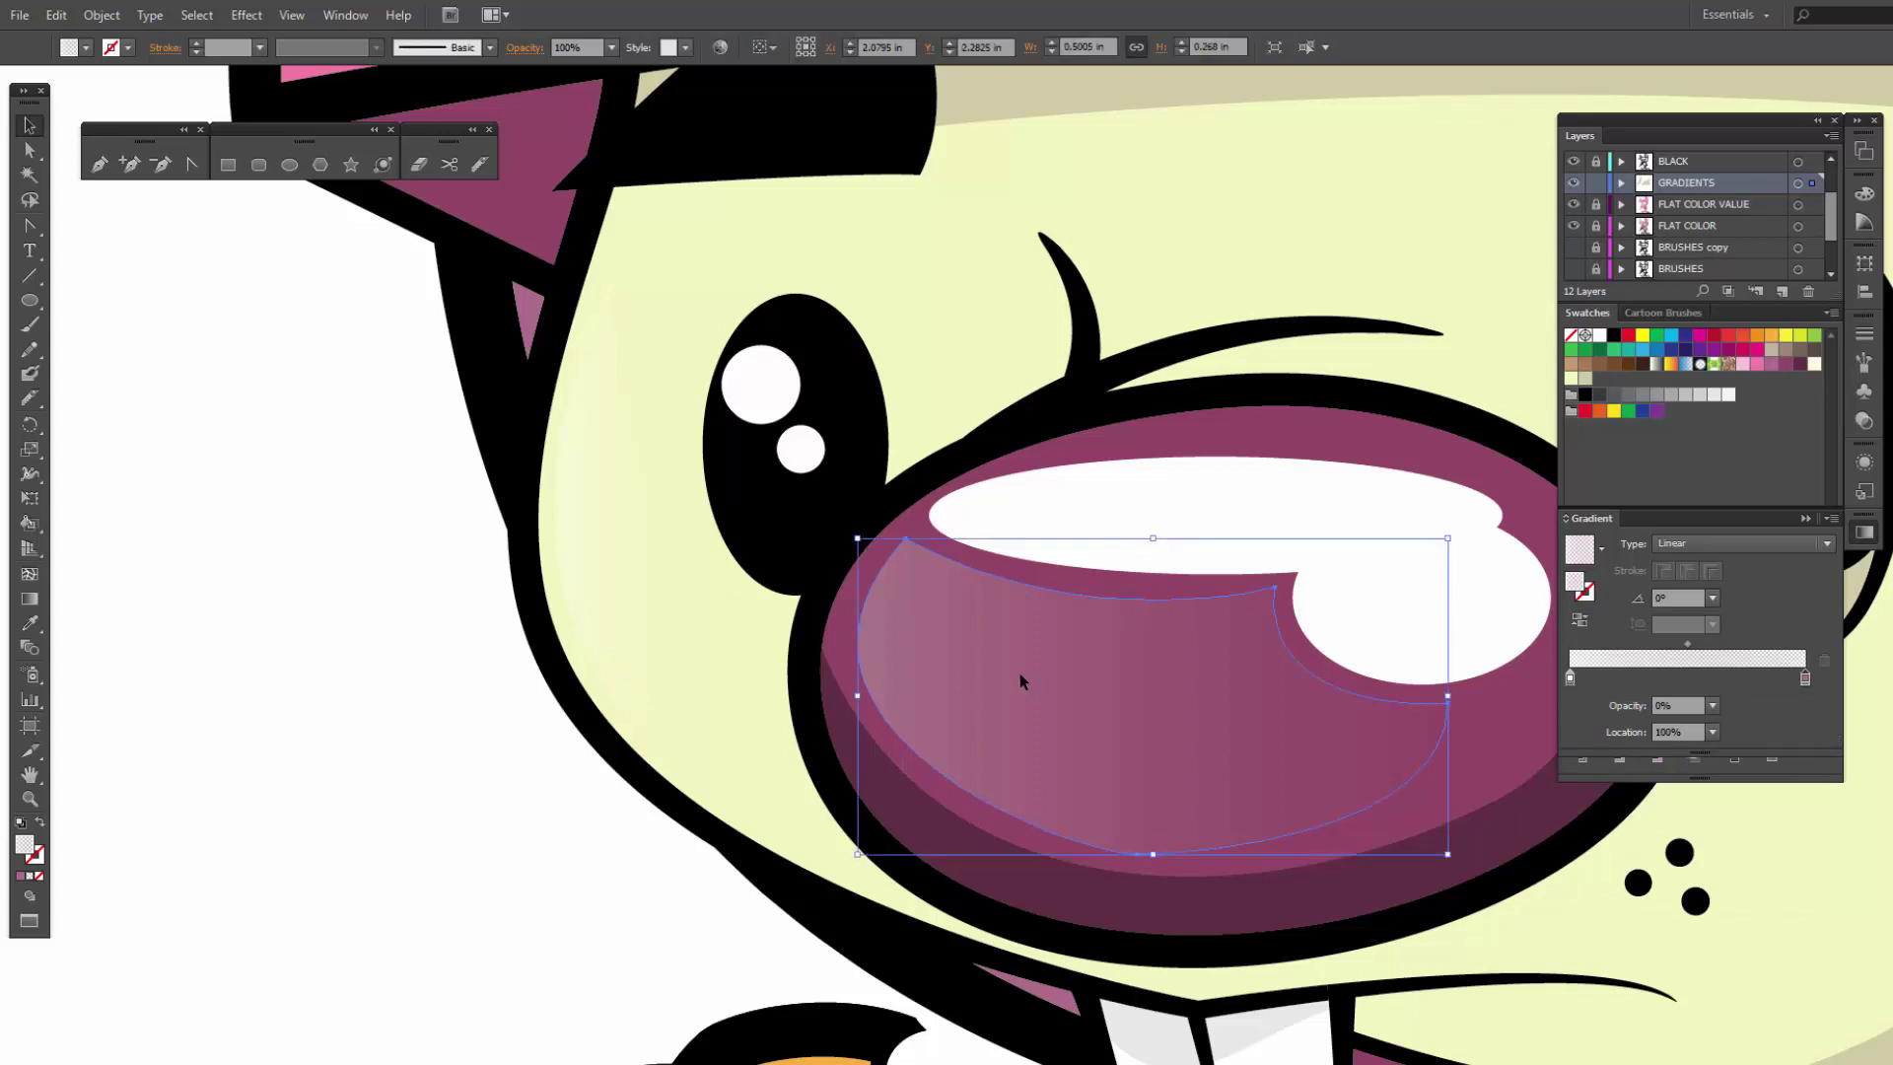
{"action": "left_click", "coordinate": [246, 840]}
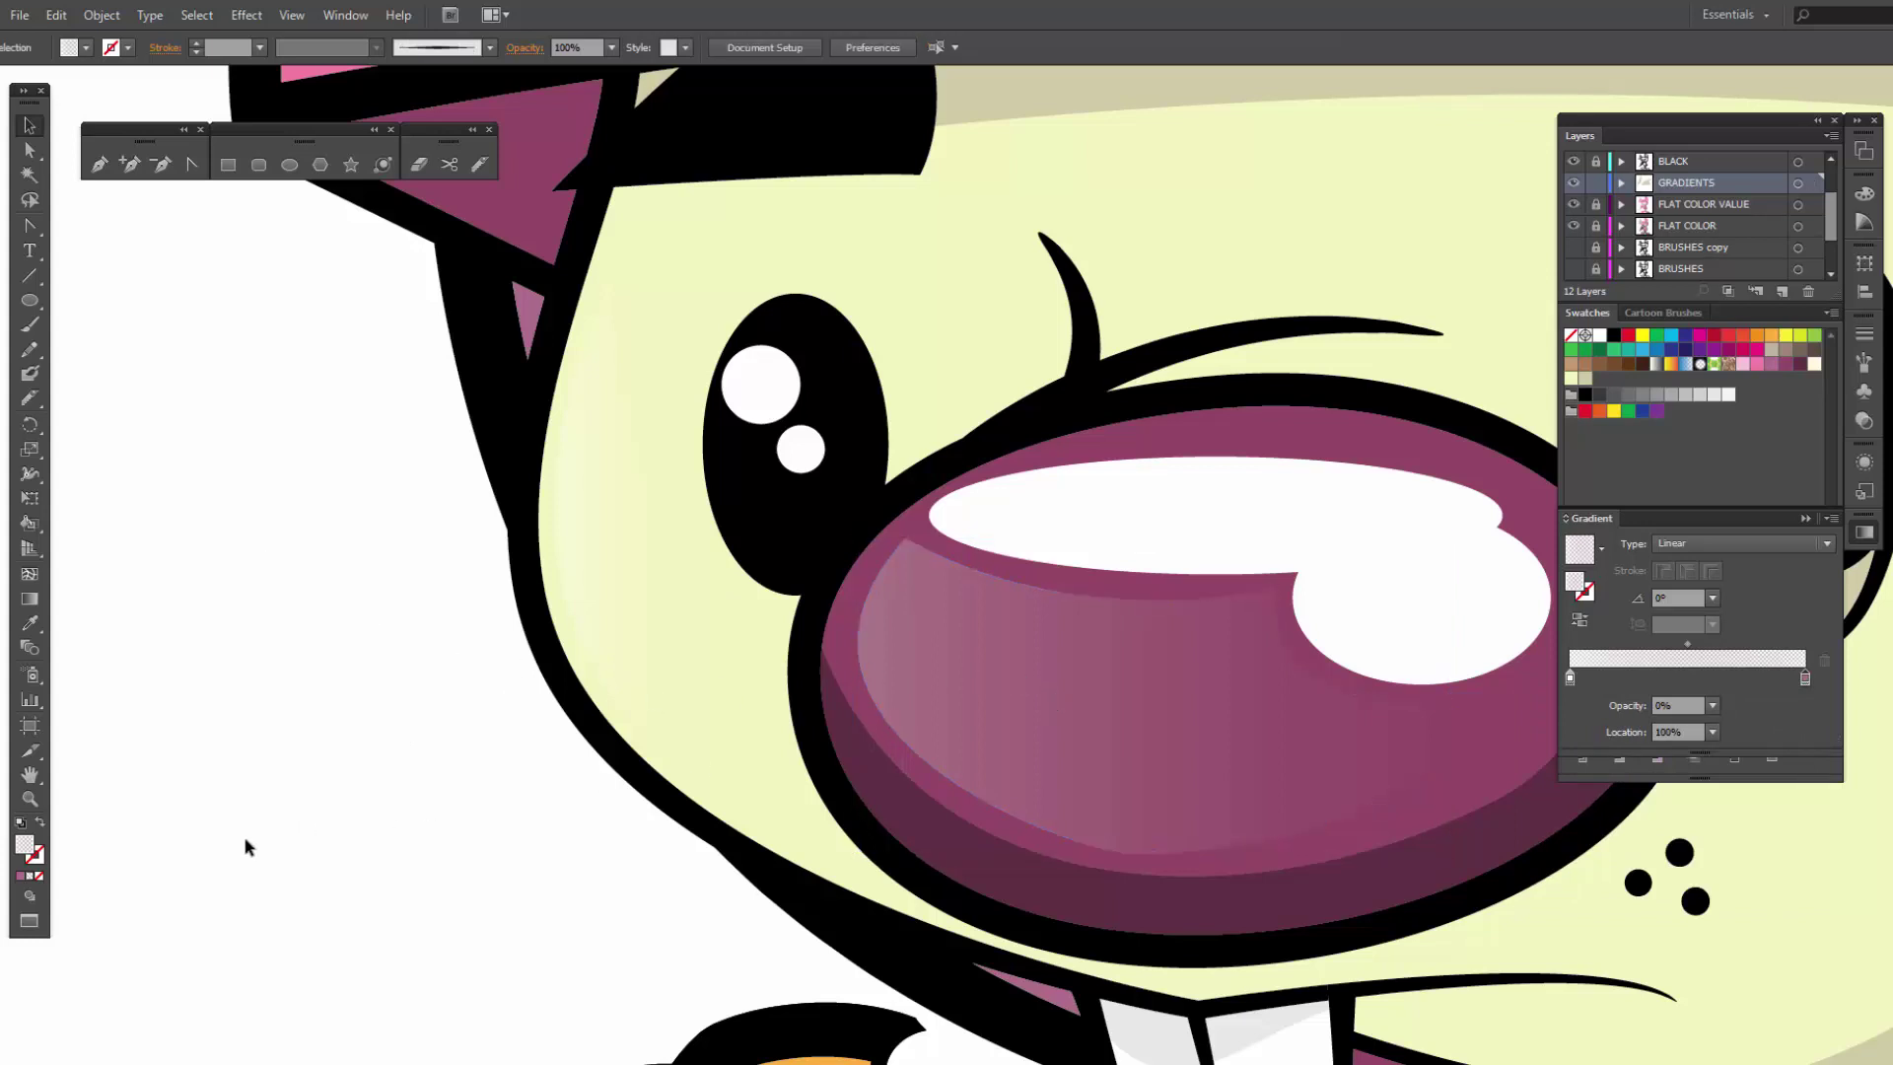
Step: Lengthen the handle of the bottom anchor on the nose's gradient shape slightly to round its lower edge, then deselect it
{"action": "key", "text": "ctrl+minus"}
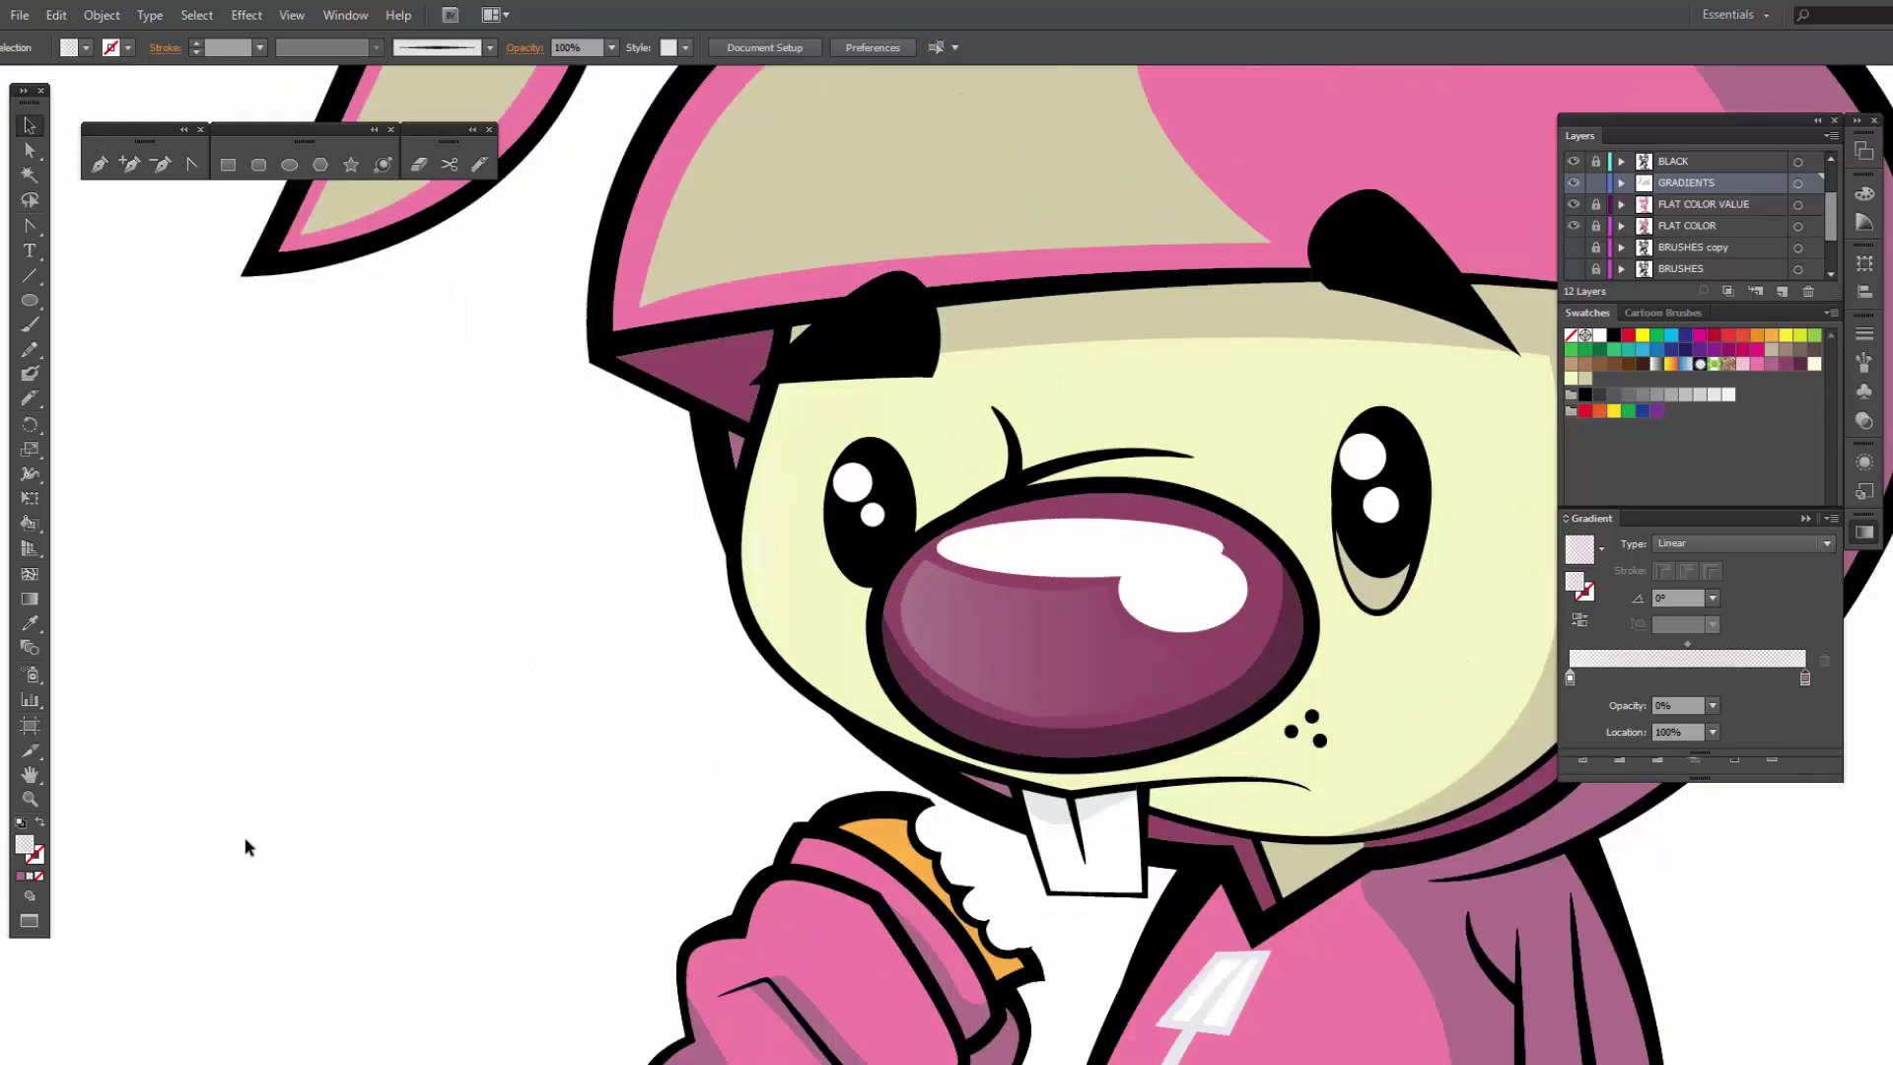
{"action": "key", "text": "ctrl+minus"}
{"action": "left_click_drag", "start_coordinate": [719, 845], "coordinate": [512, 865]}
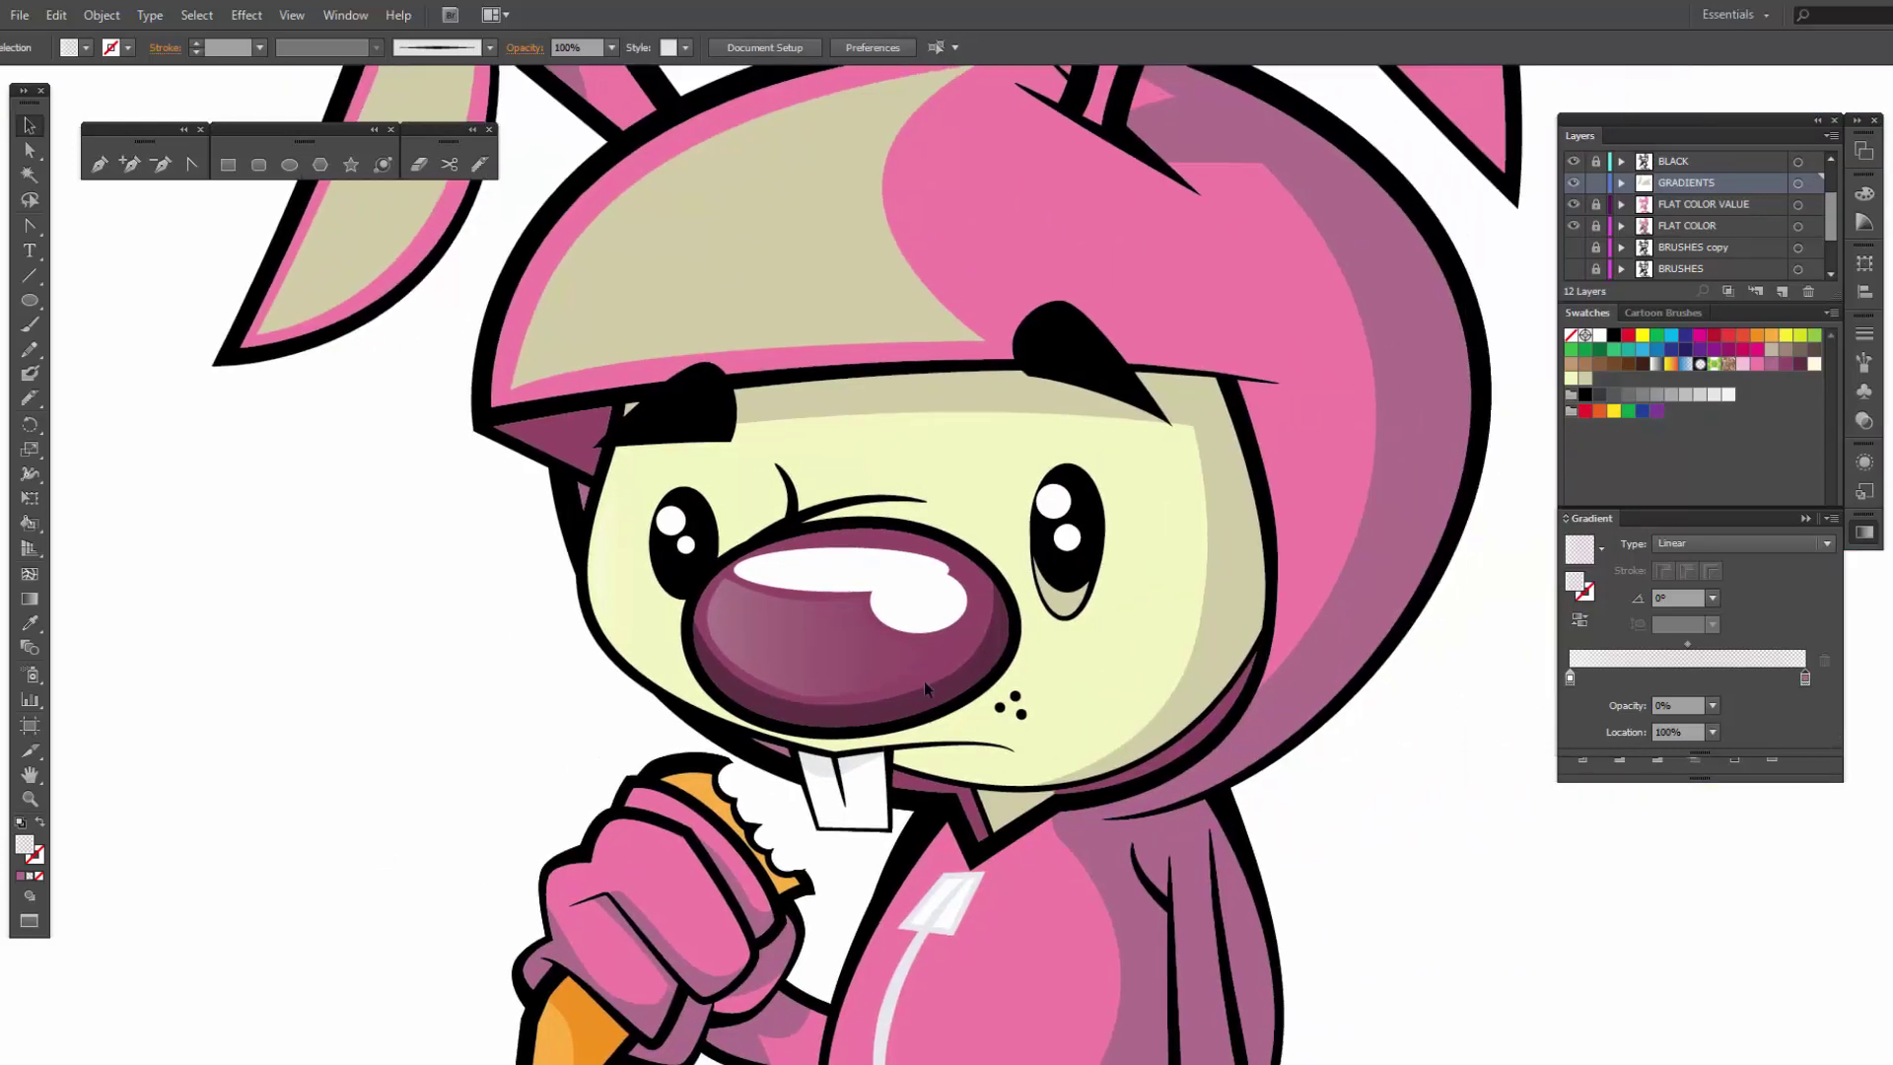
{"action": "left_click", "coordinate": [813, 694]}
{"action": "key", "text": "a"}
{"action": "left_click", "coordinate": [813, 697]}
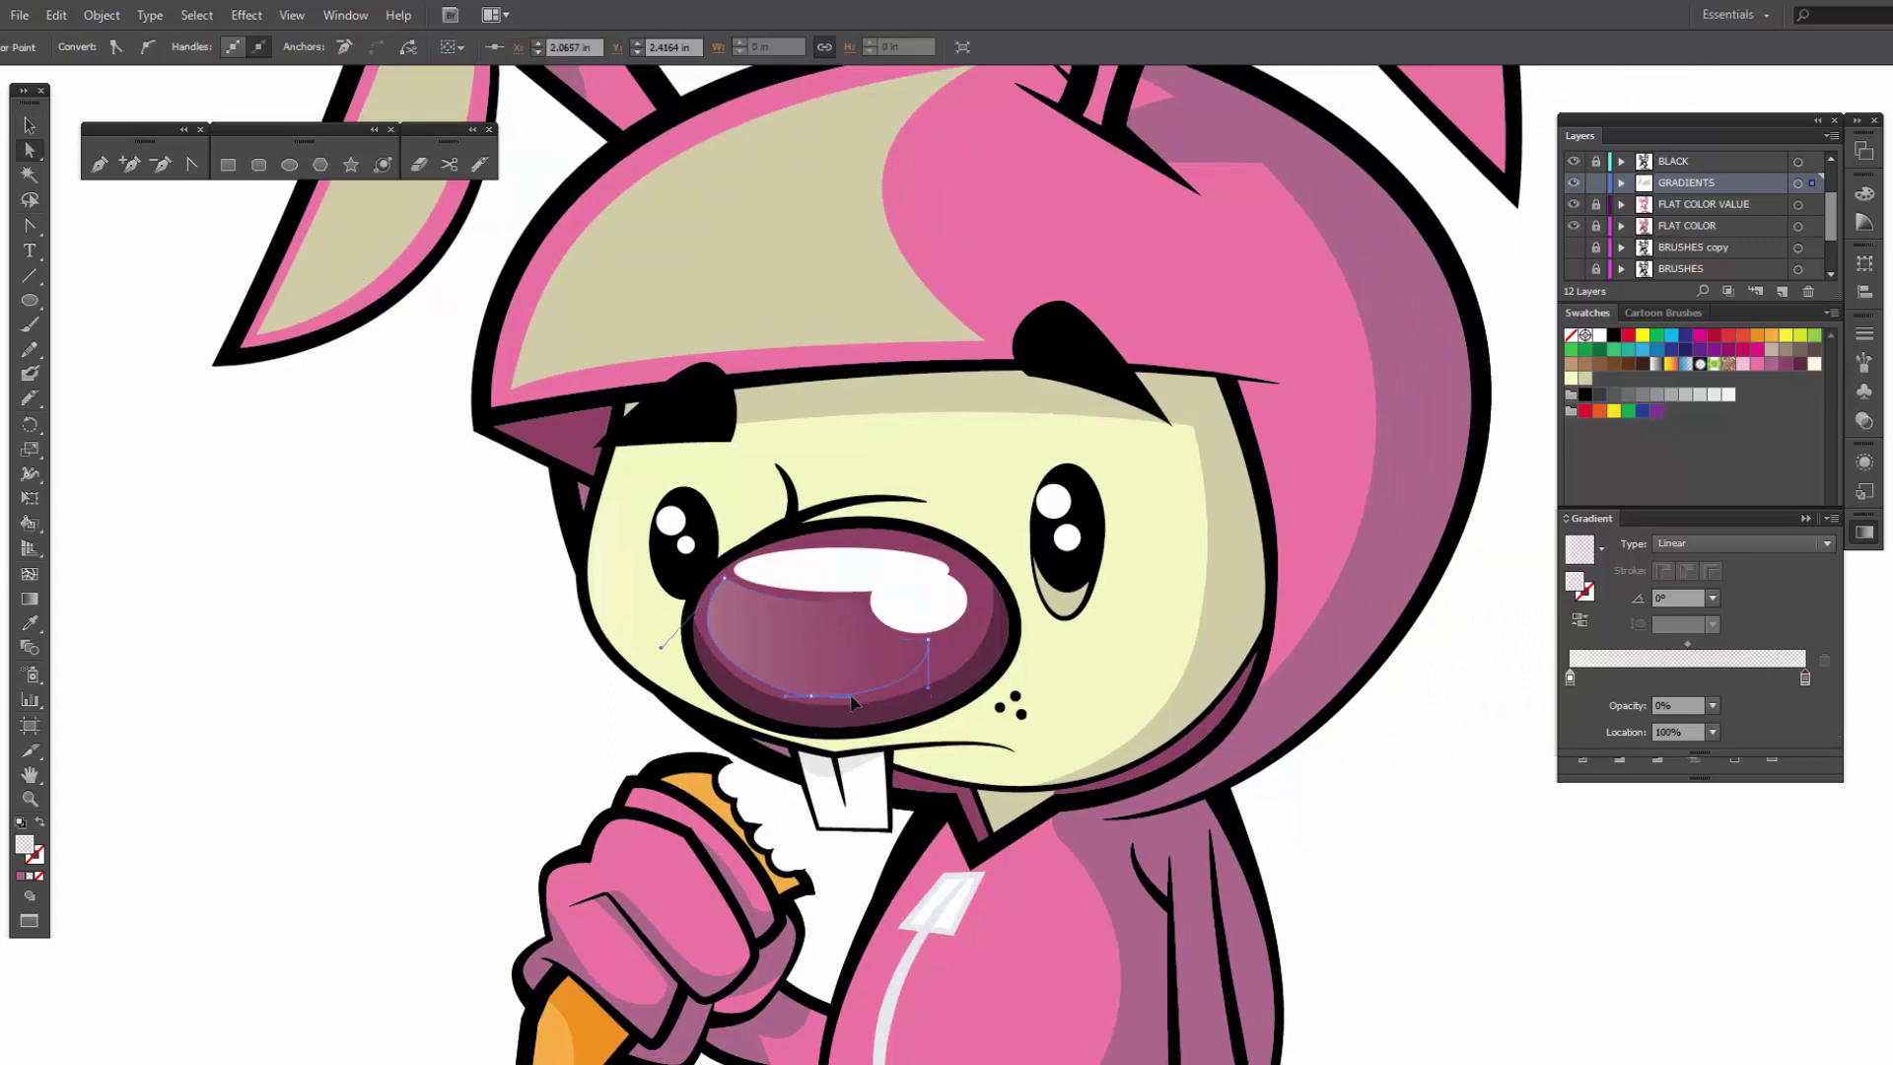
{"action": "left_click", "coordinate": [405, 787]}
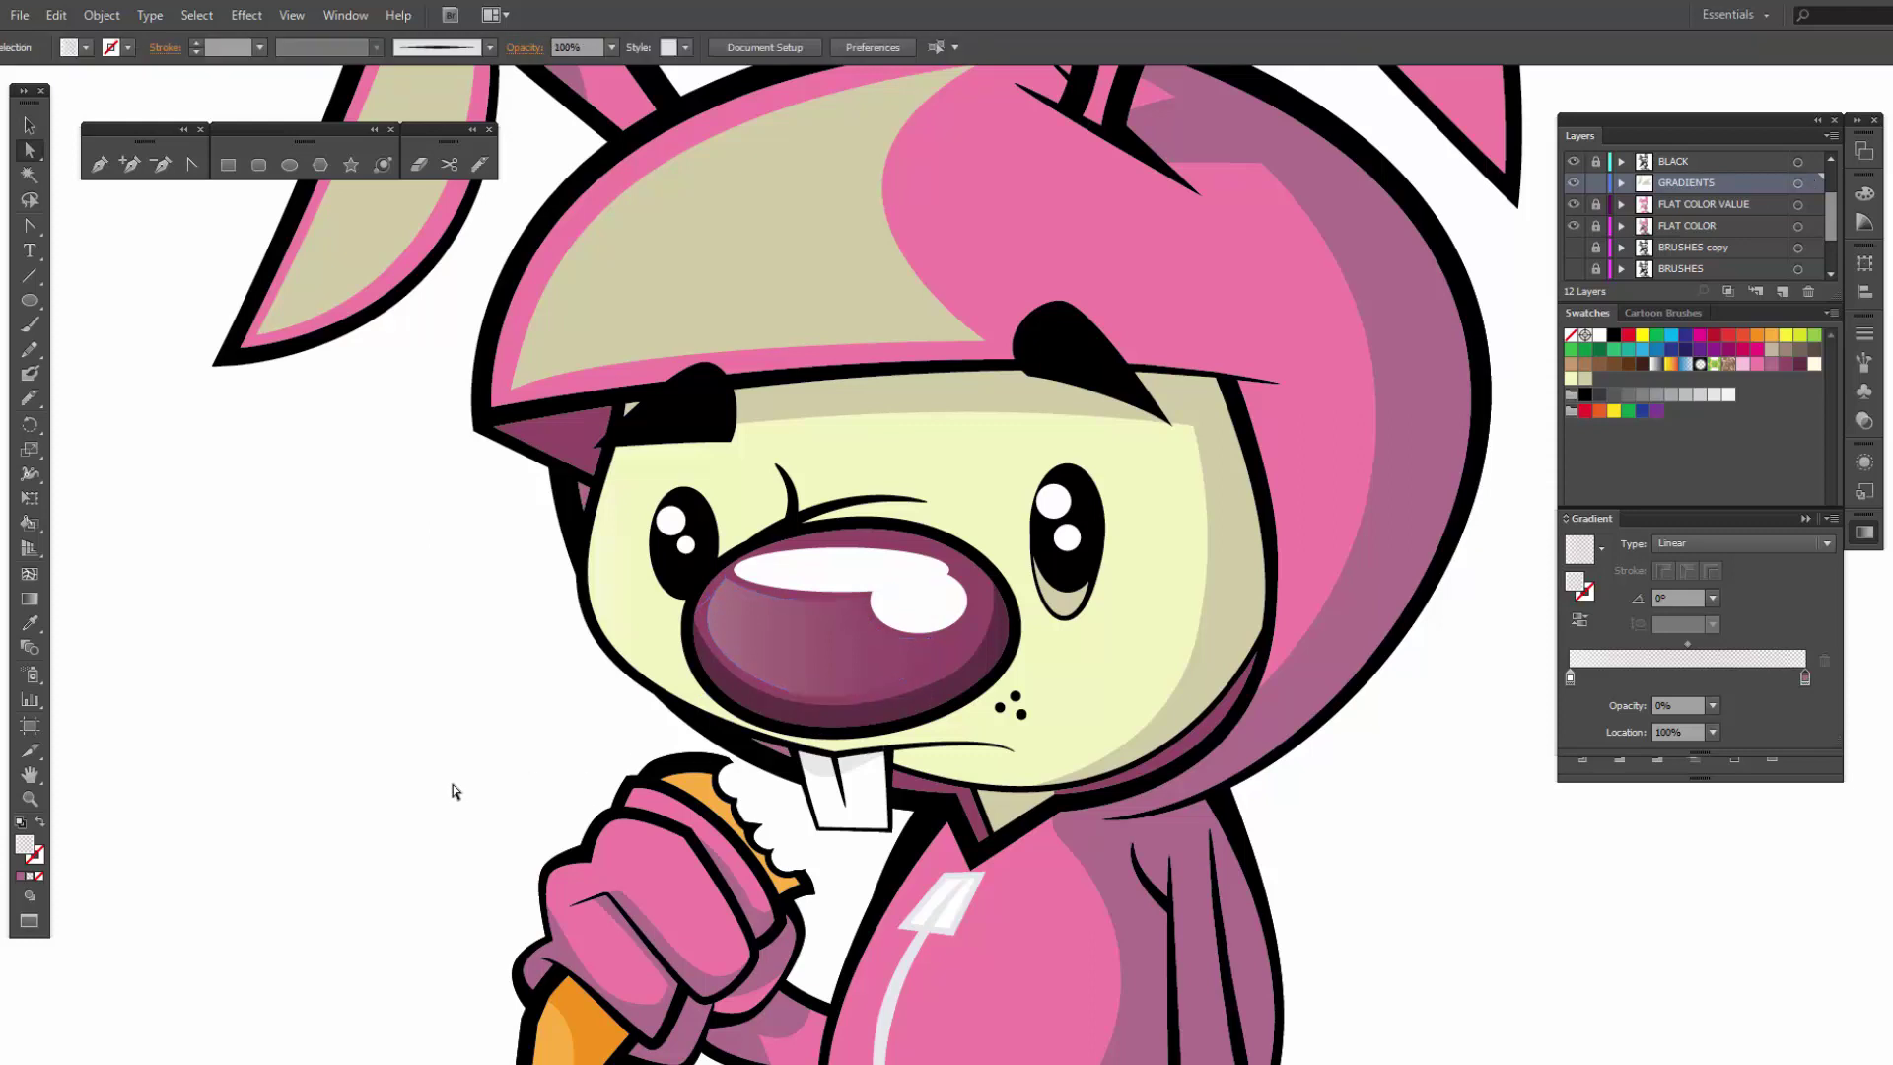
{"action": "left_click", "coordinate": [814, 695]}
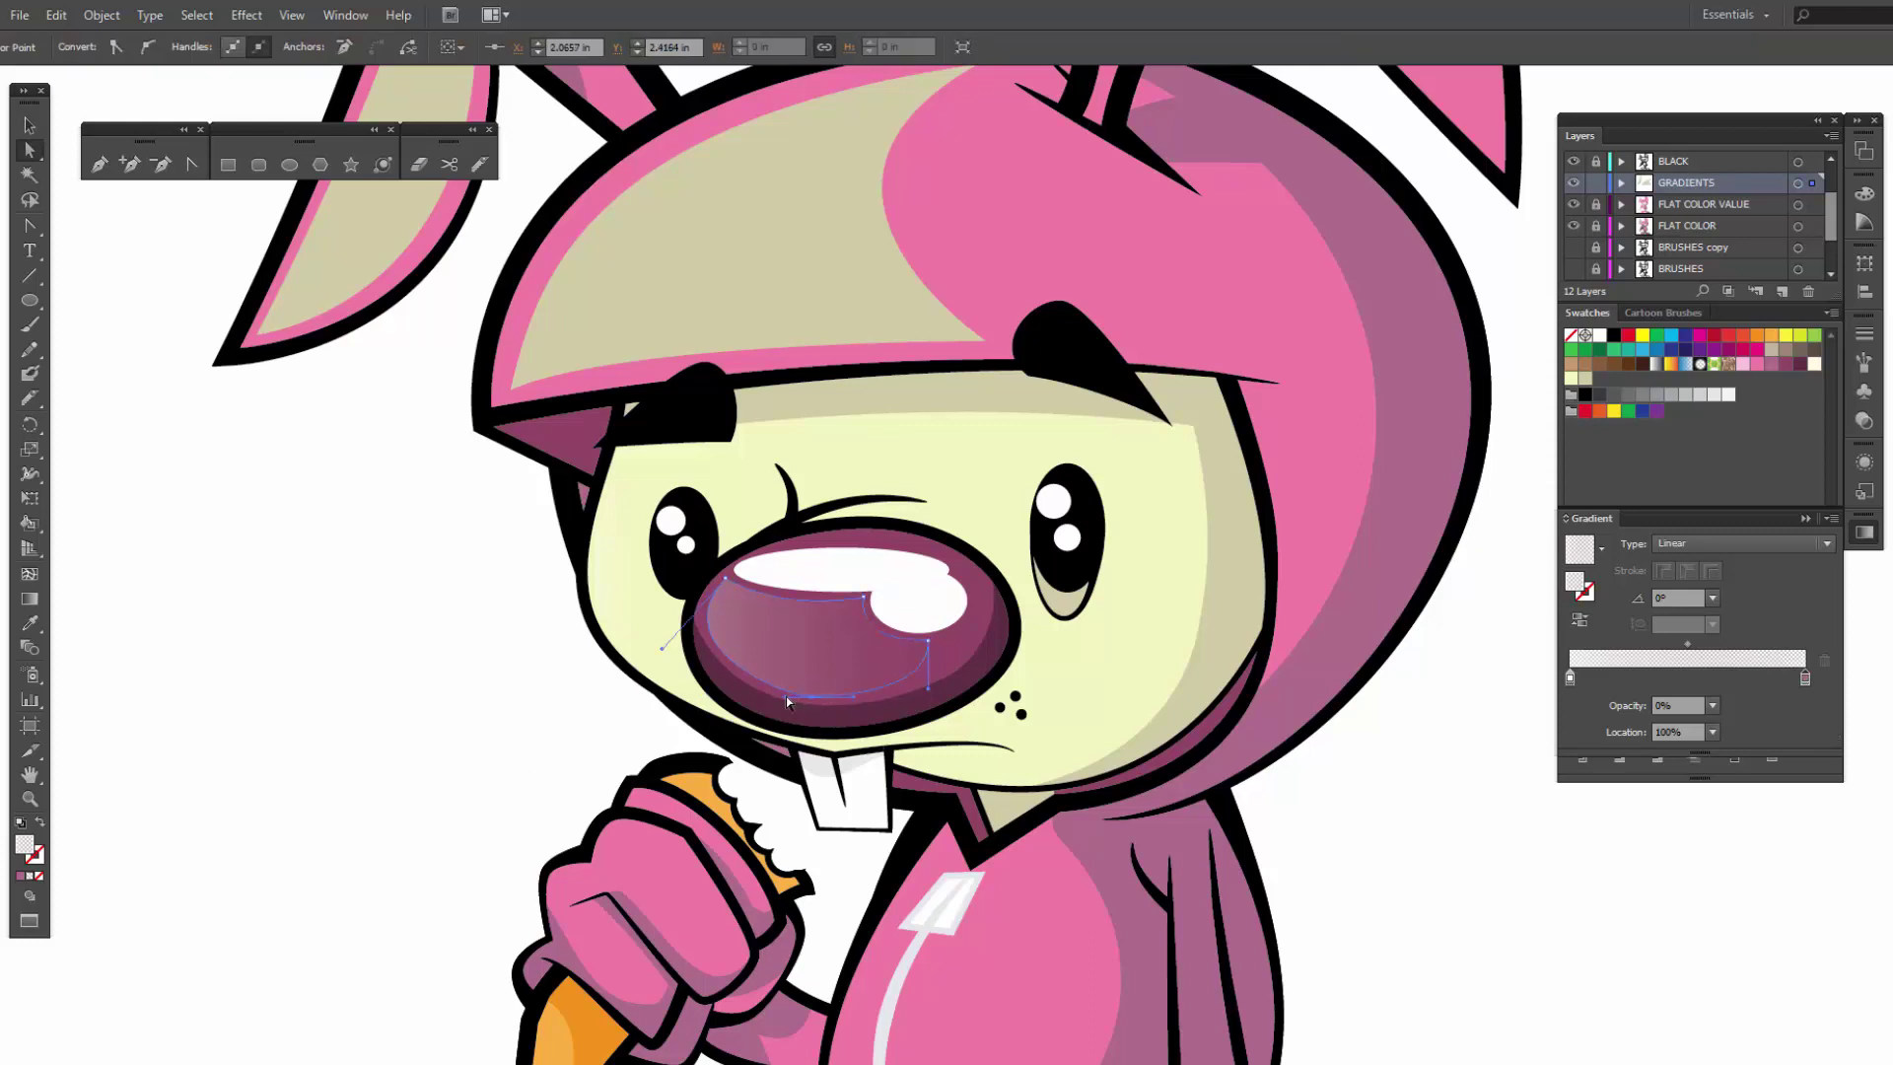
{"action": "left_click_drag", "start_coordinate": [784, 697], "coordinate": [768, 697]}
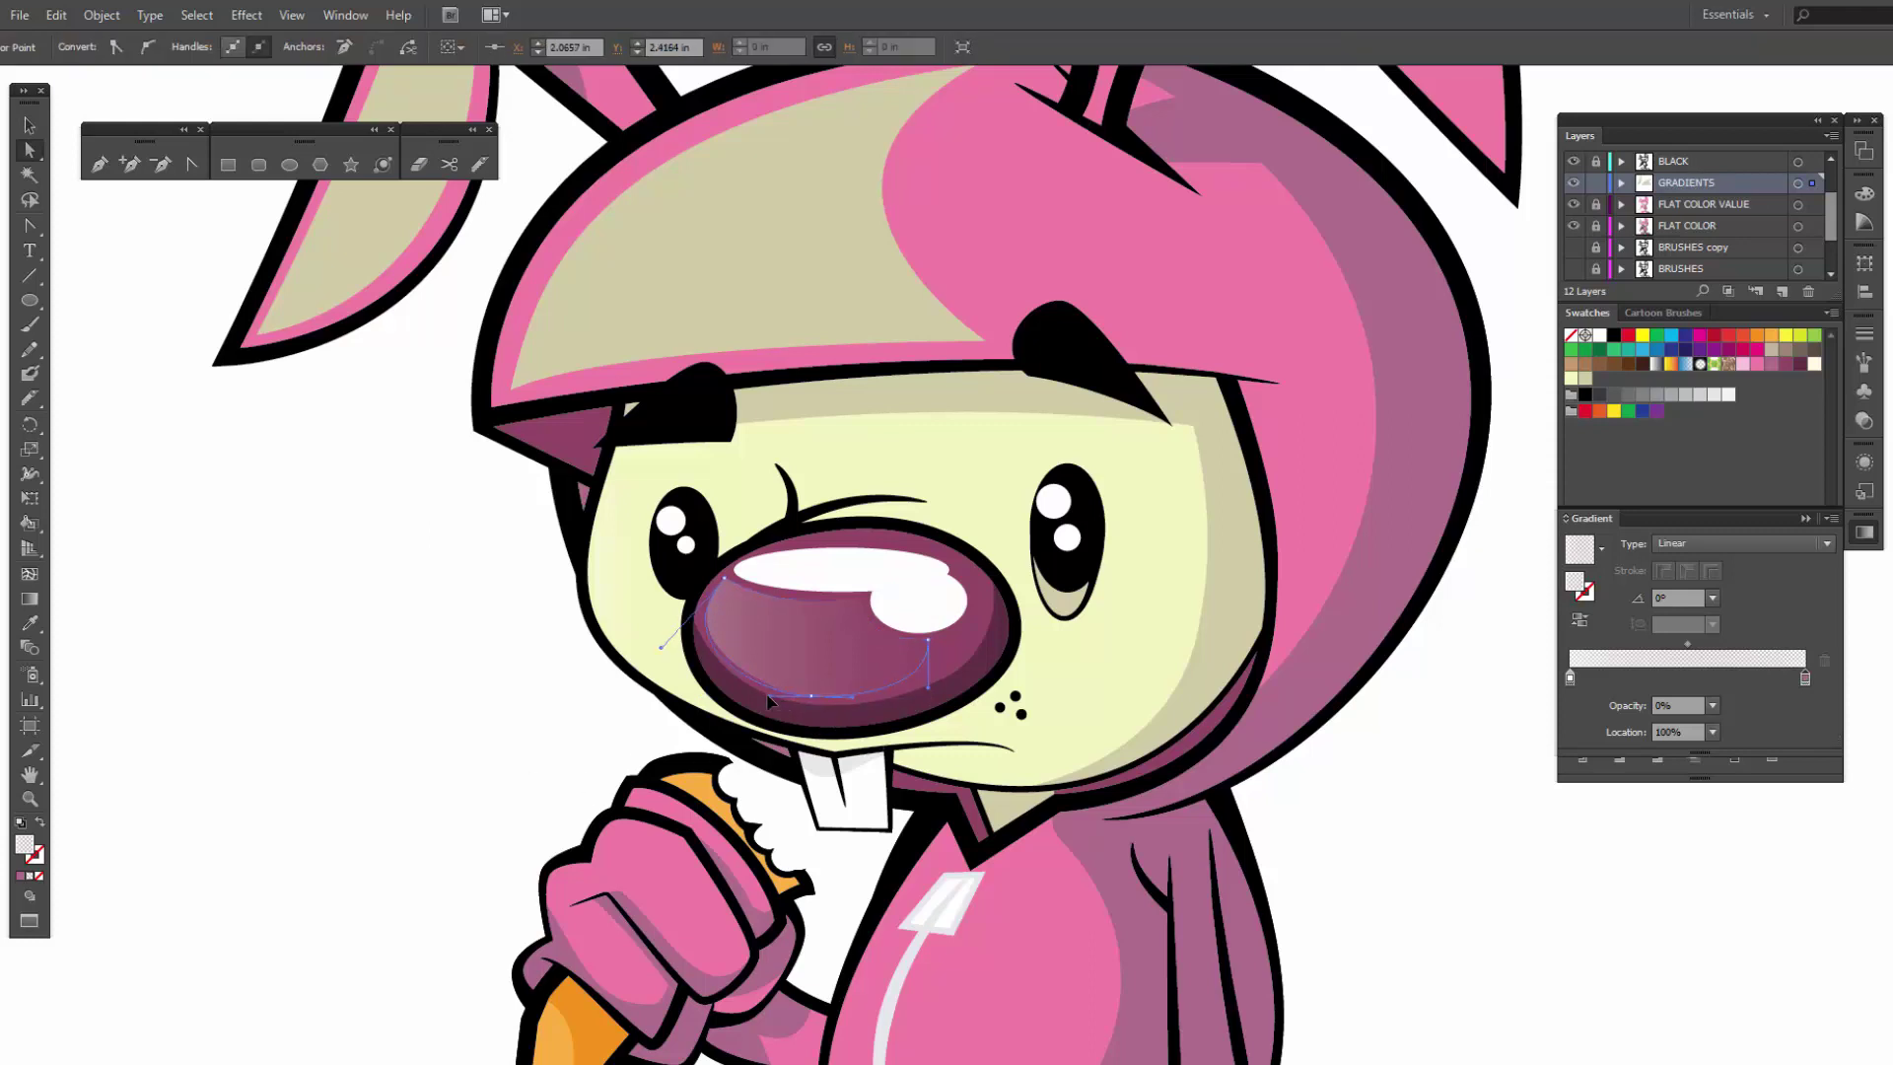
{"action": "left_click", "coordinate": [556, 790]}
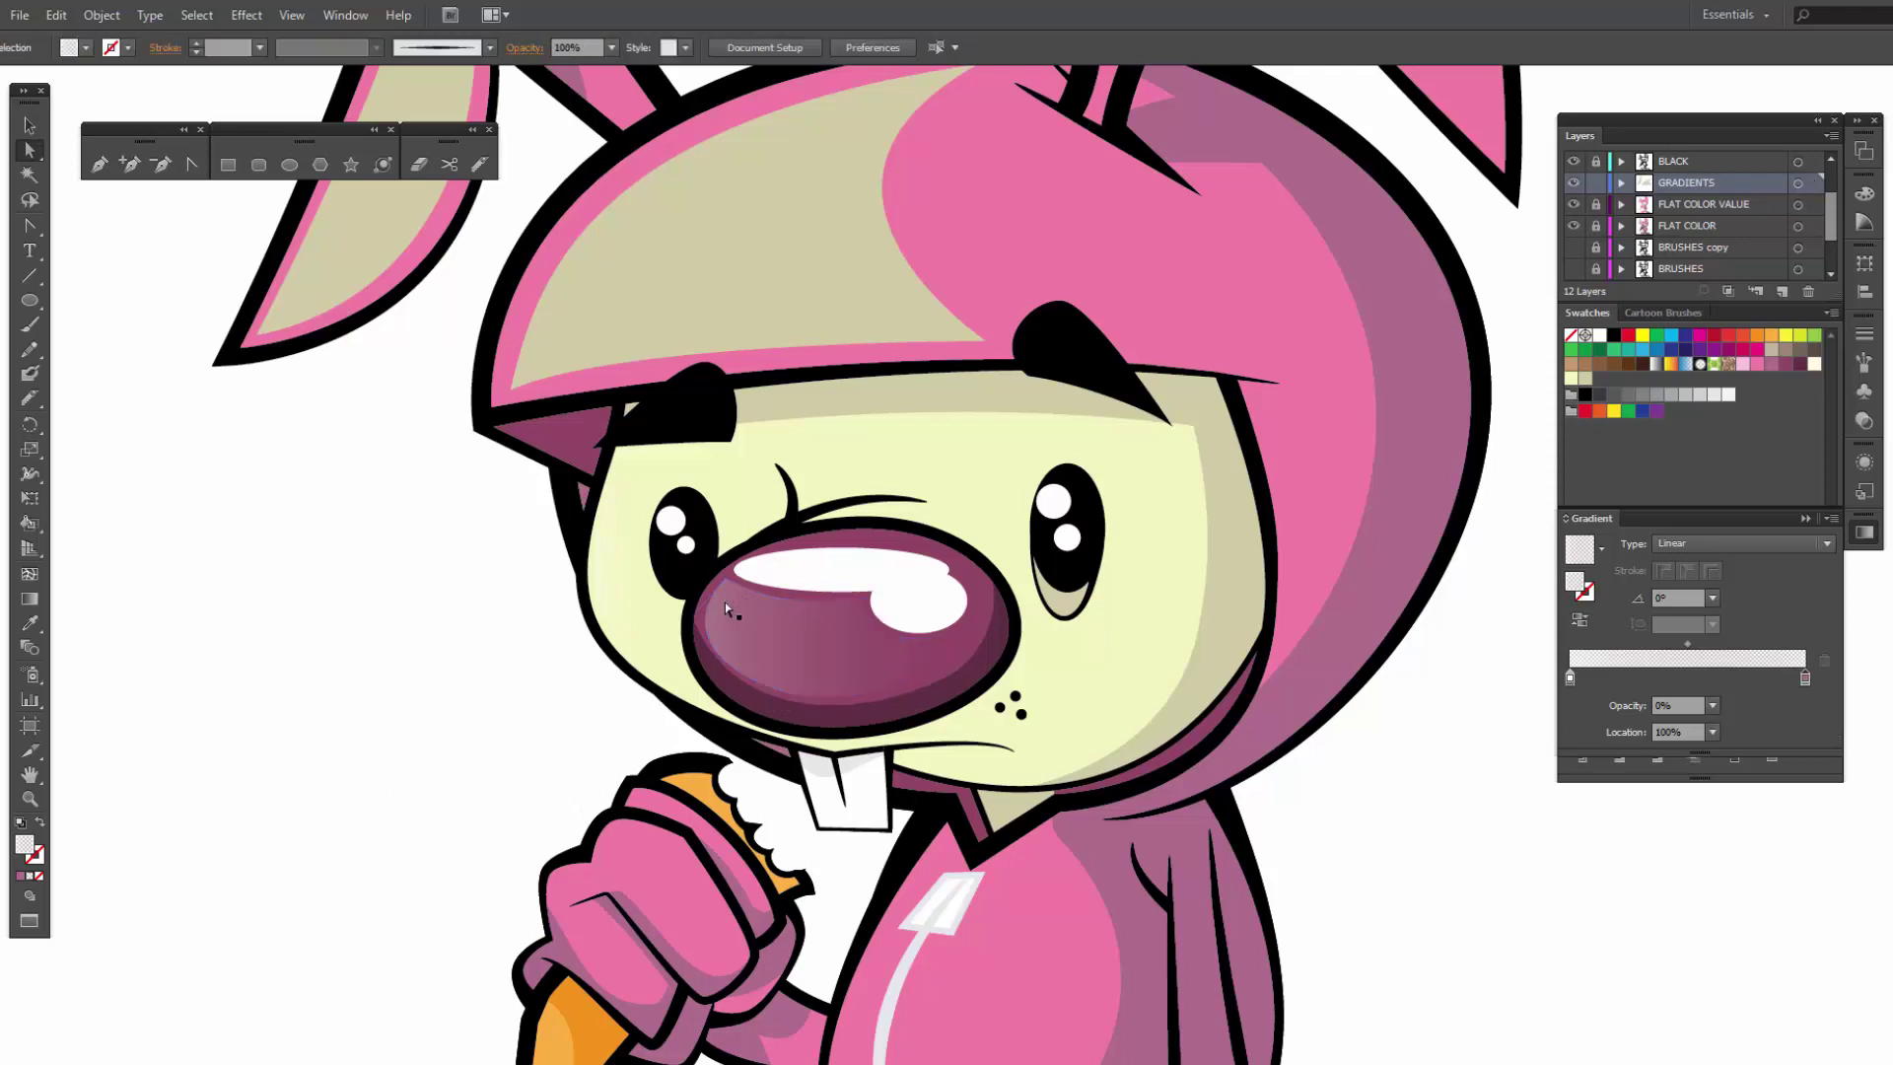
Step: Lower the opacity of the nose gradient's white stop to 20% and deselect the shape
{"action": "left_click", "coordinate": [722, 637]}
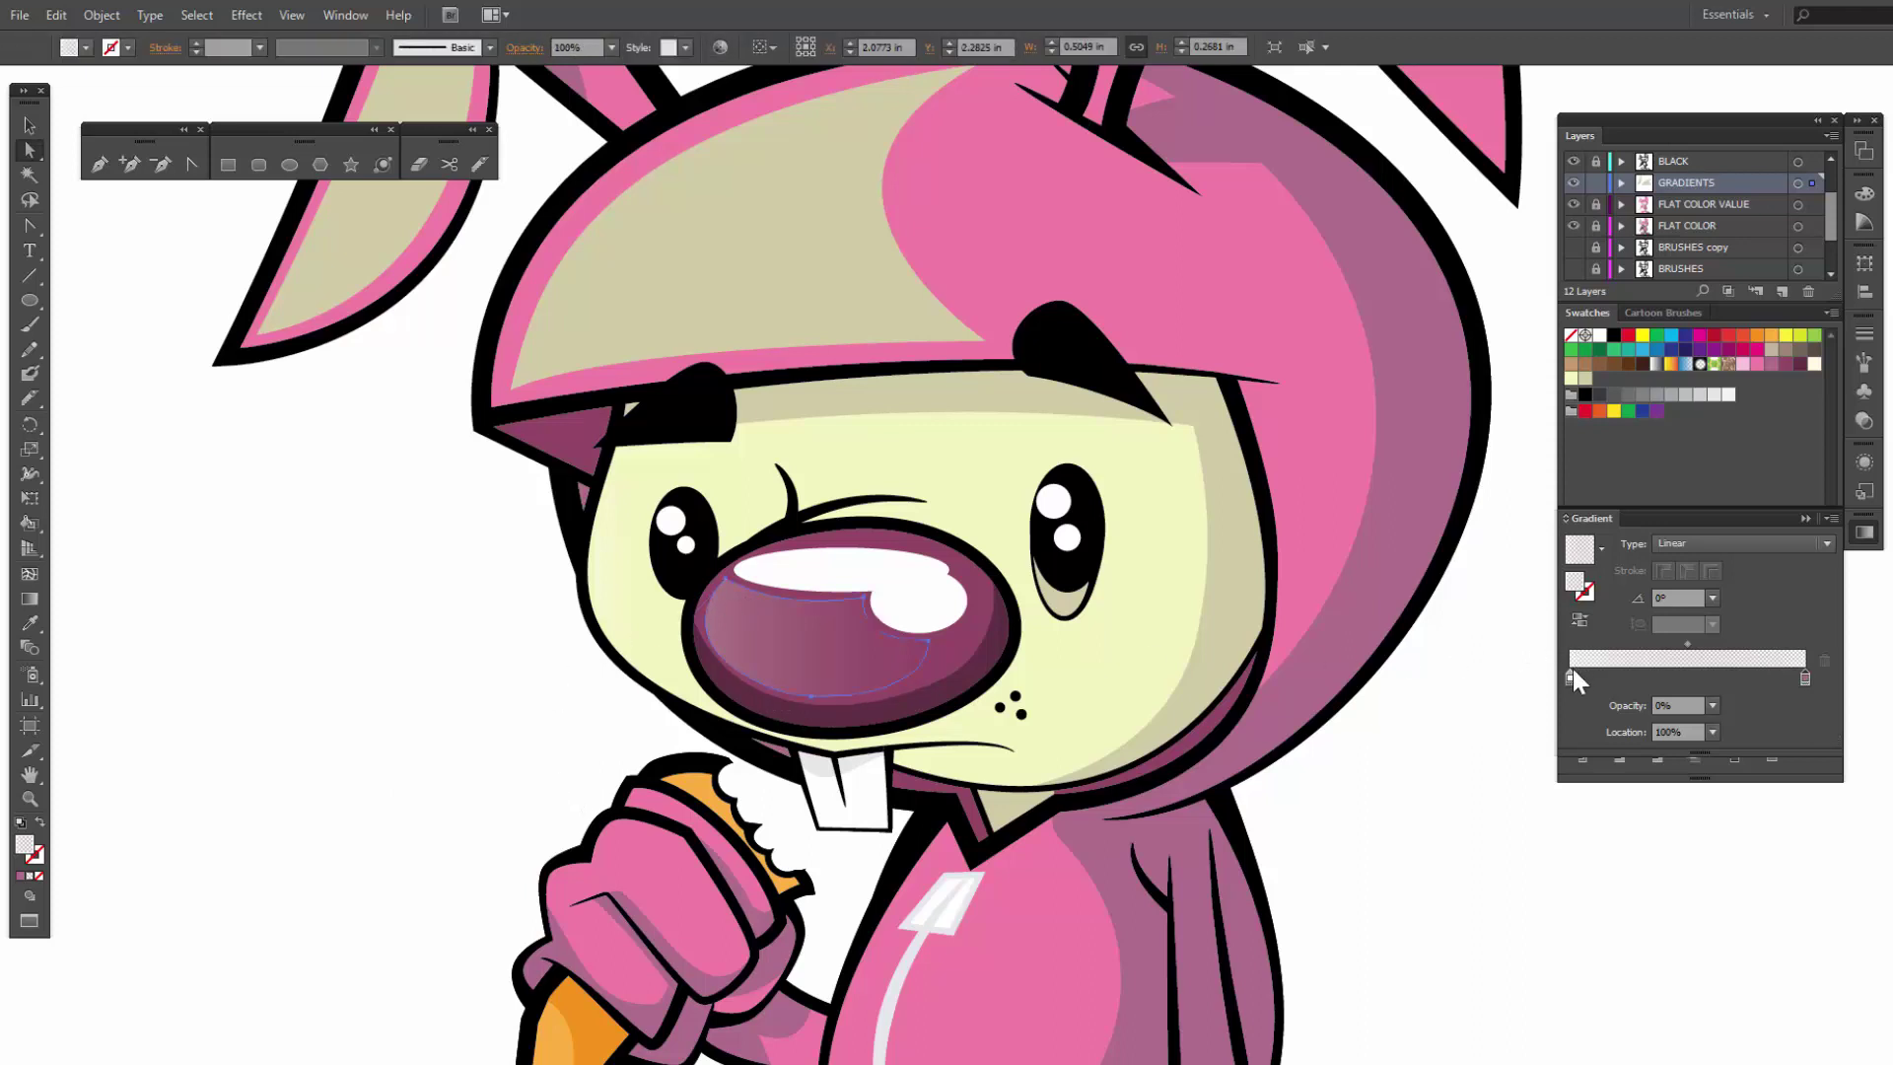
{"action": "left_click", "coordinate": [1570, 672]}
{"action": "left_click", "coordinate": [1713, 705]}
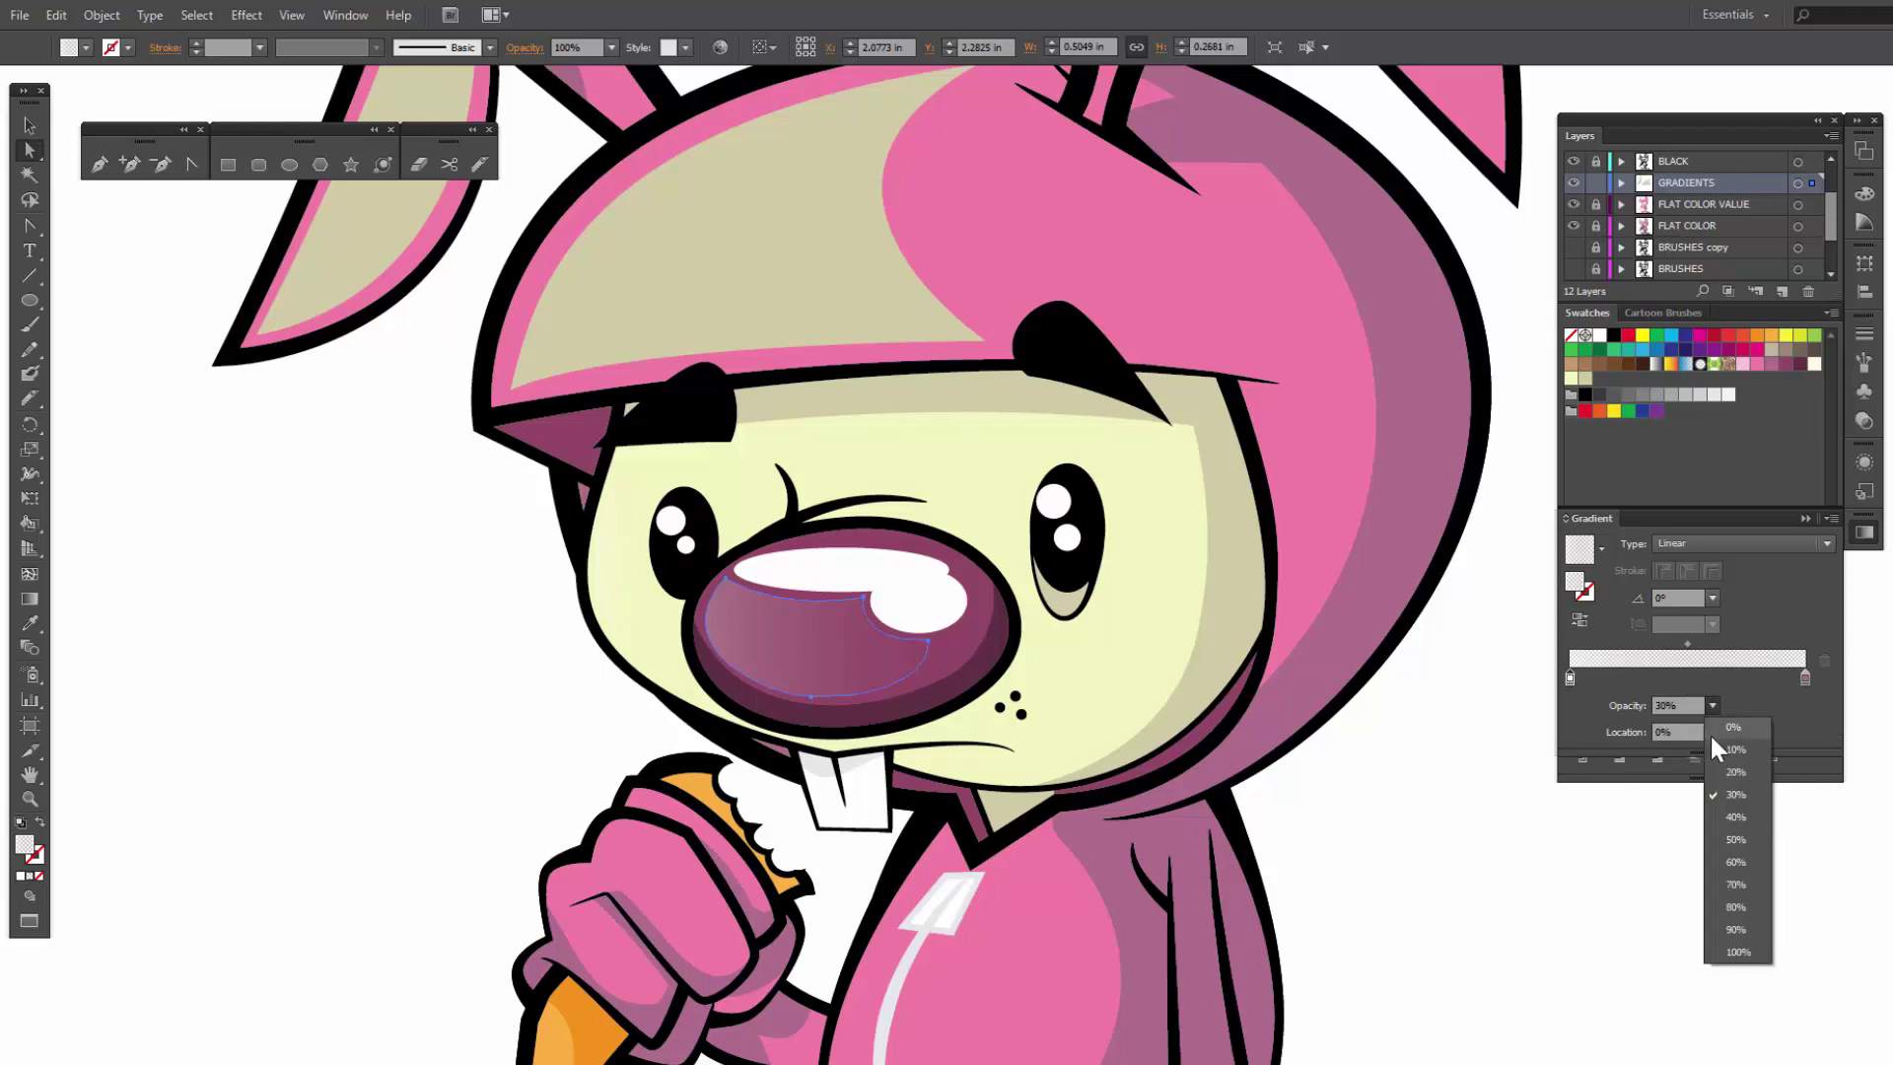
{"action": "left_click", "coordinate": [1733, 773]}
{"action": "left_click", "coordinate": [1500, 795]}
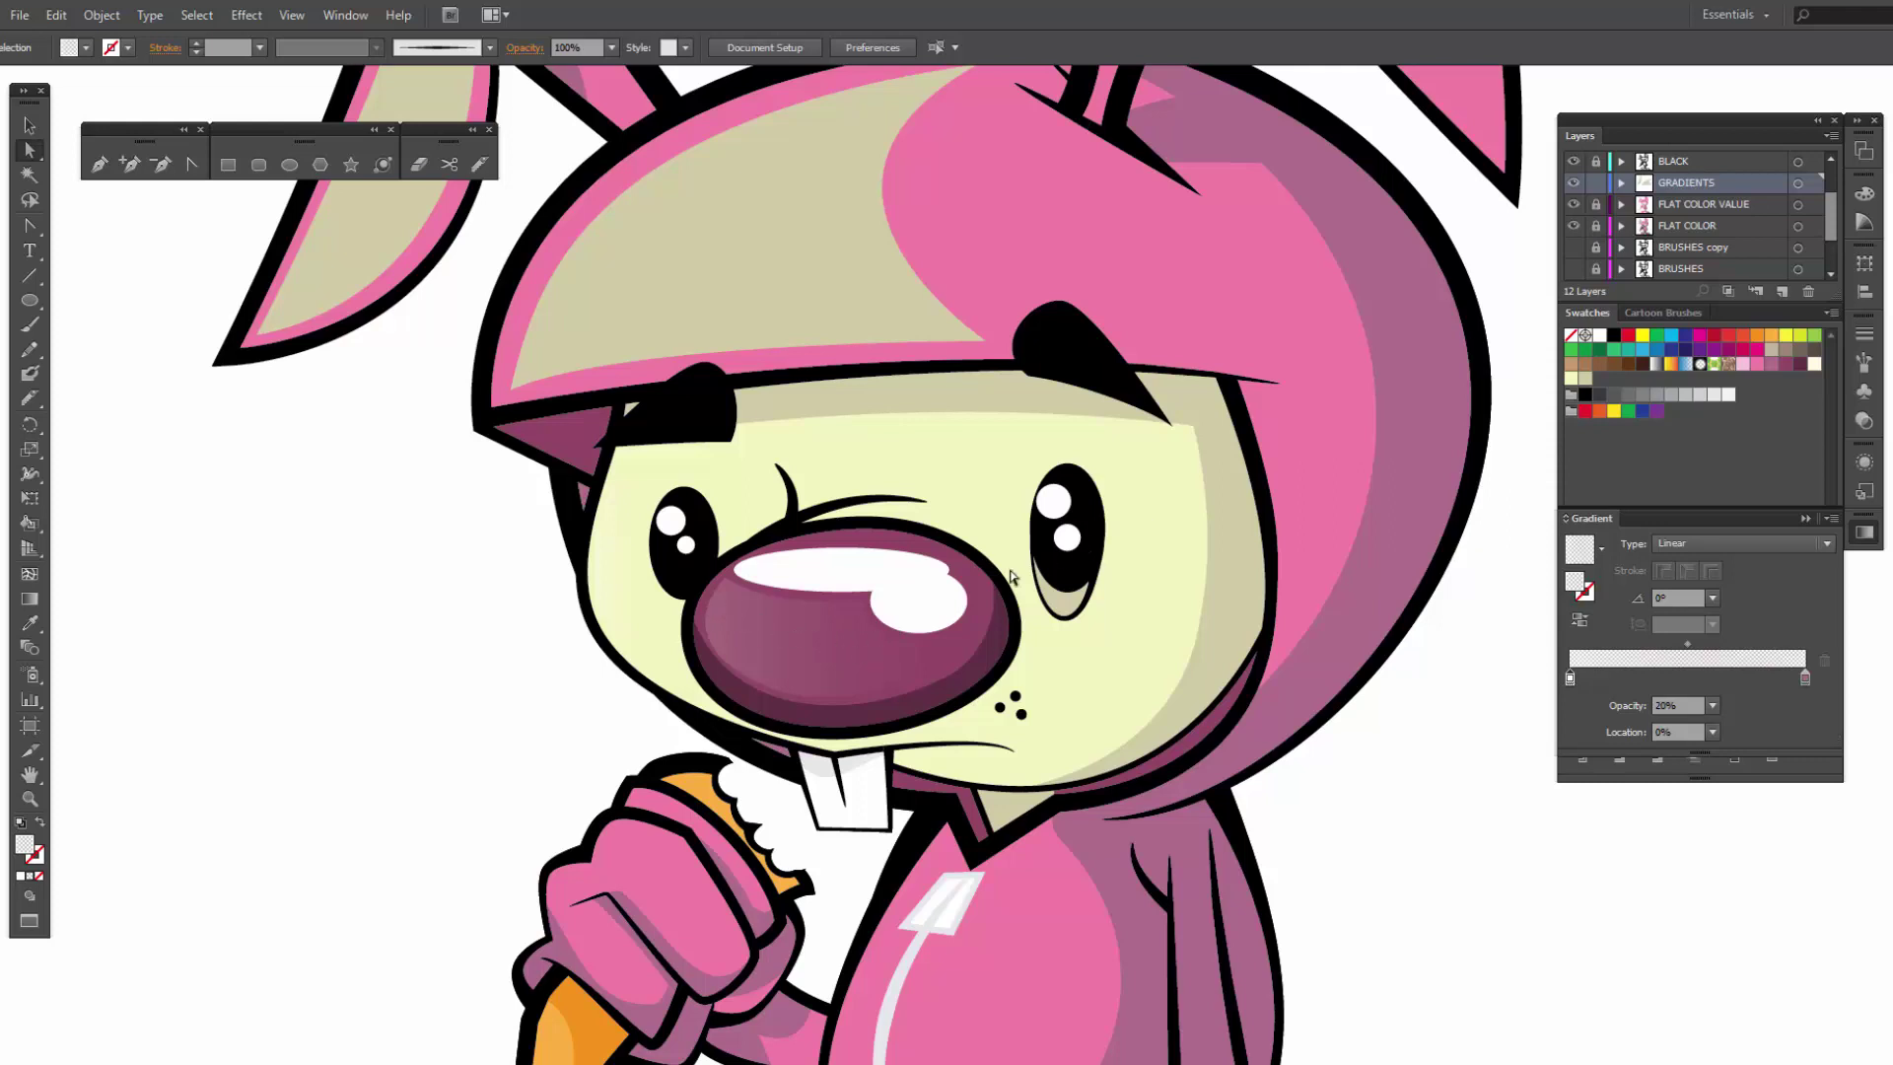
Step: Fill the tan hood and ear shapes with the fading linear gradient and recolor its transparent end stop with the pink swatch
{"action": "scroll", "coordinate": [971, 527], "scroll_direction": "up", "scroll_amount": 4}
{"action": "left_click", "coordinate": [785, 467]}
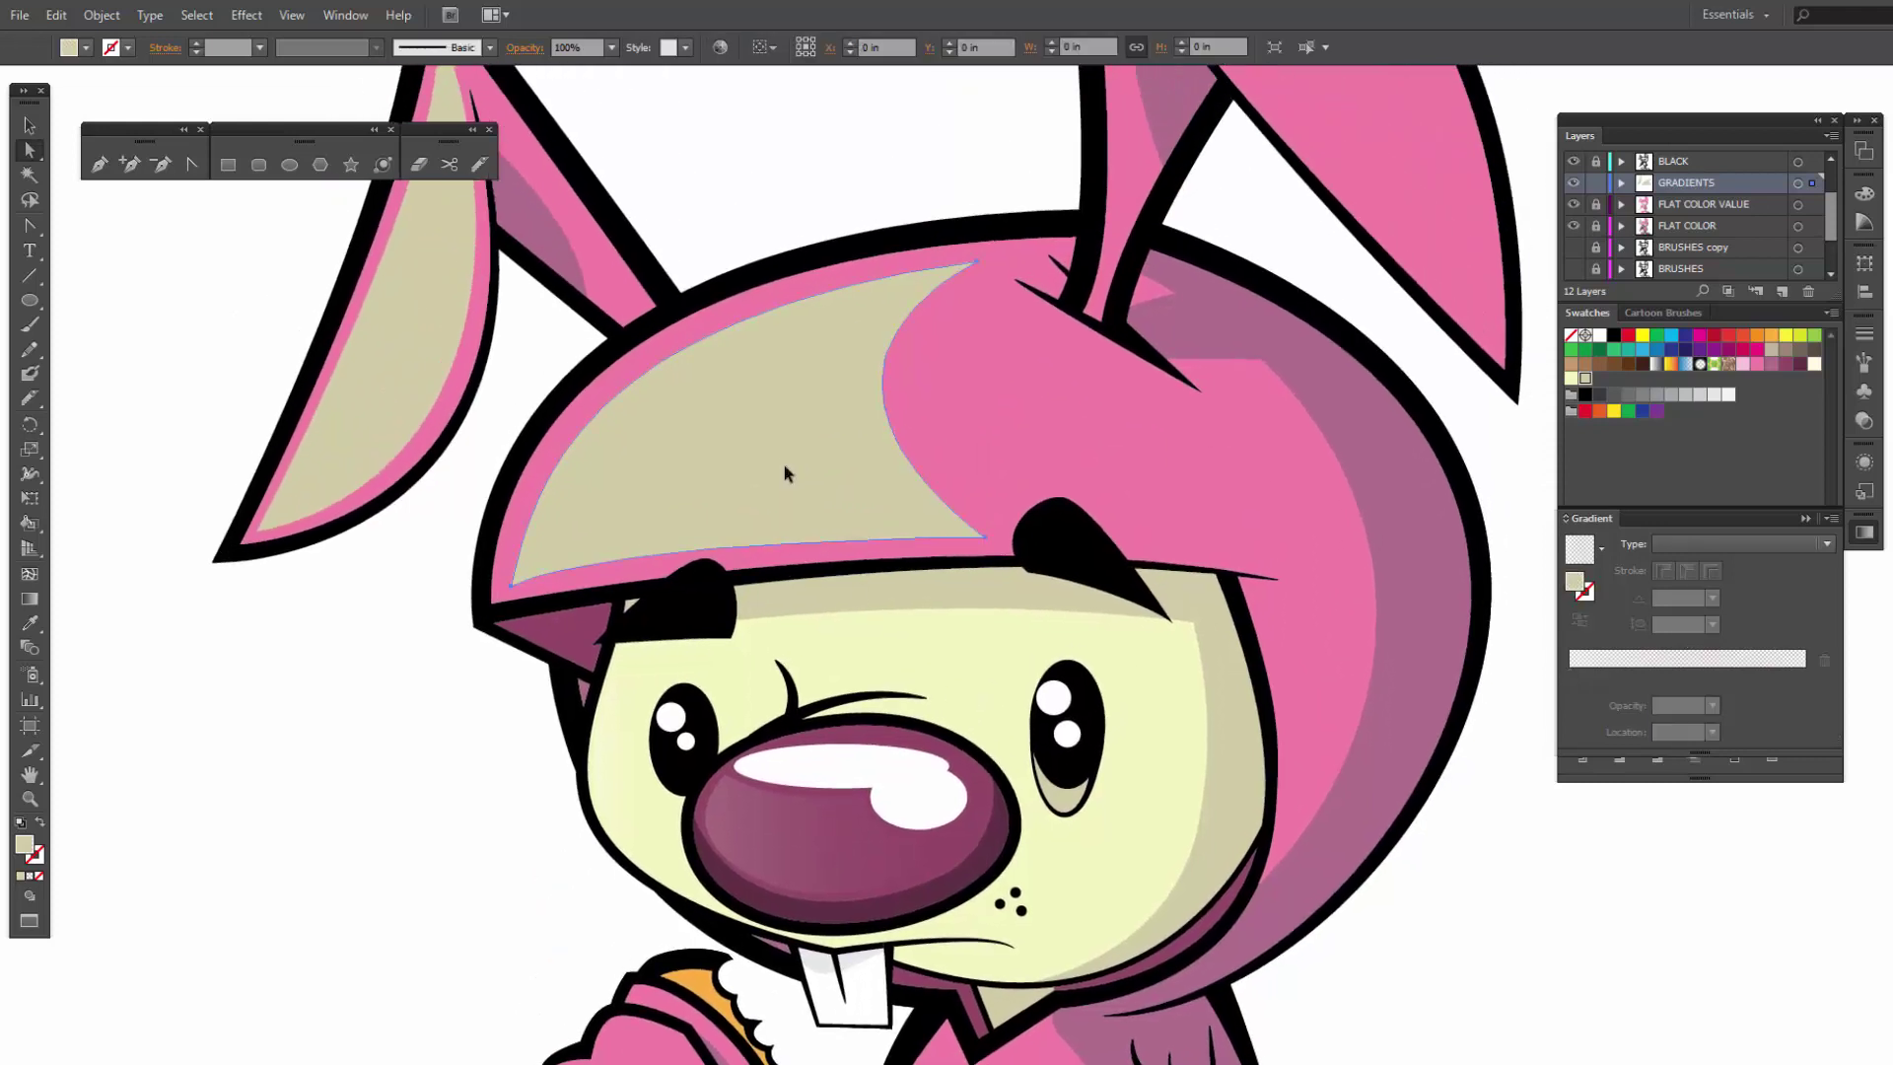
{"action": "left_click", "coordinate": [429, 340], "text": "shift"}
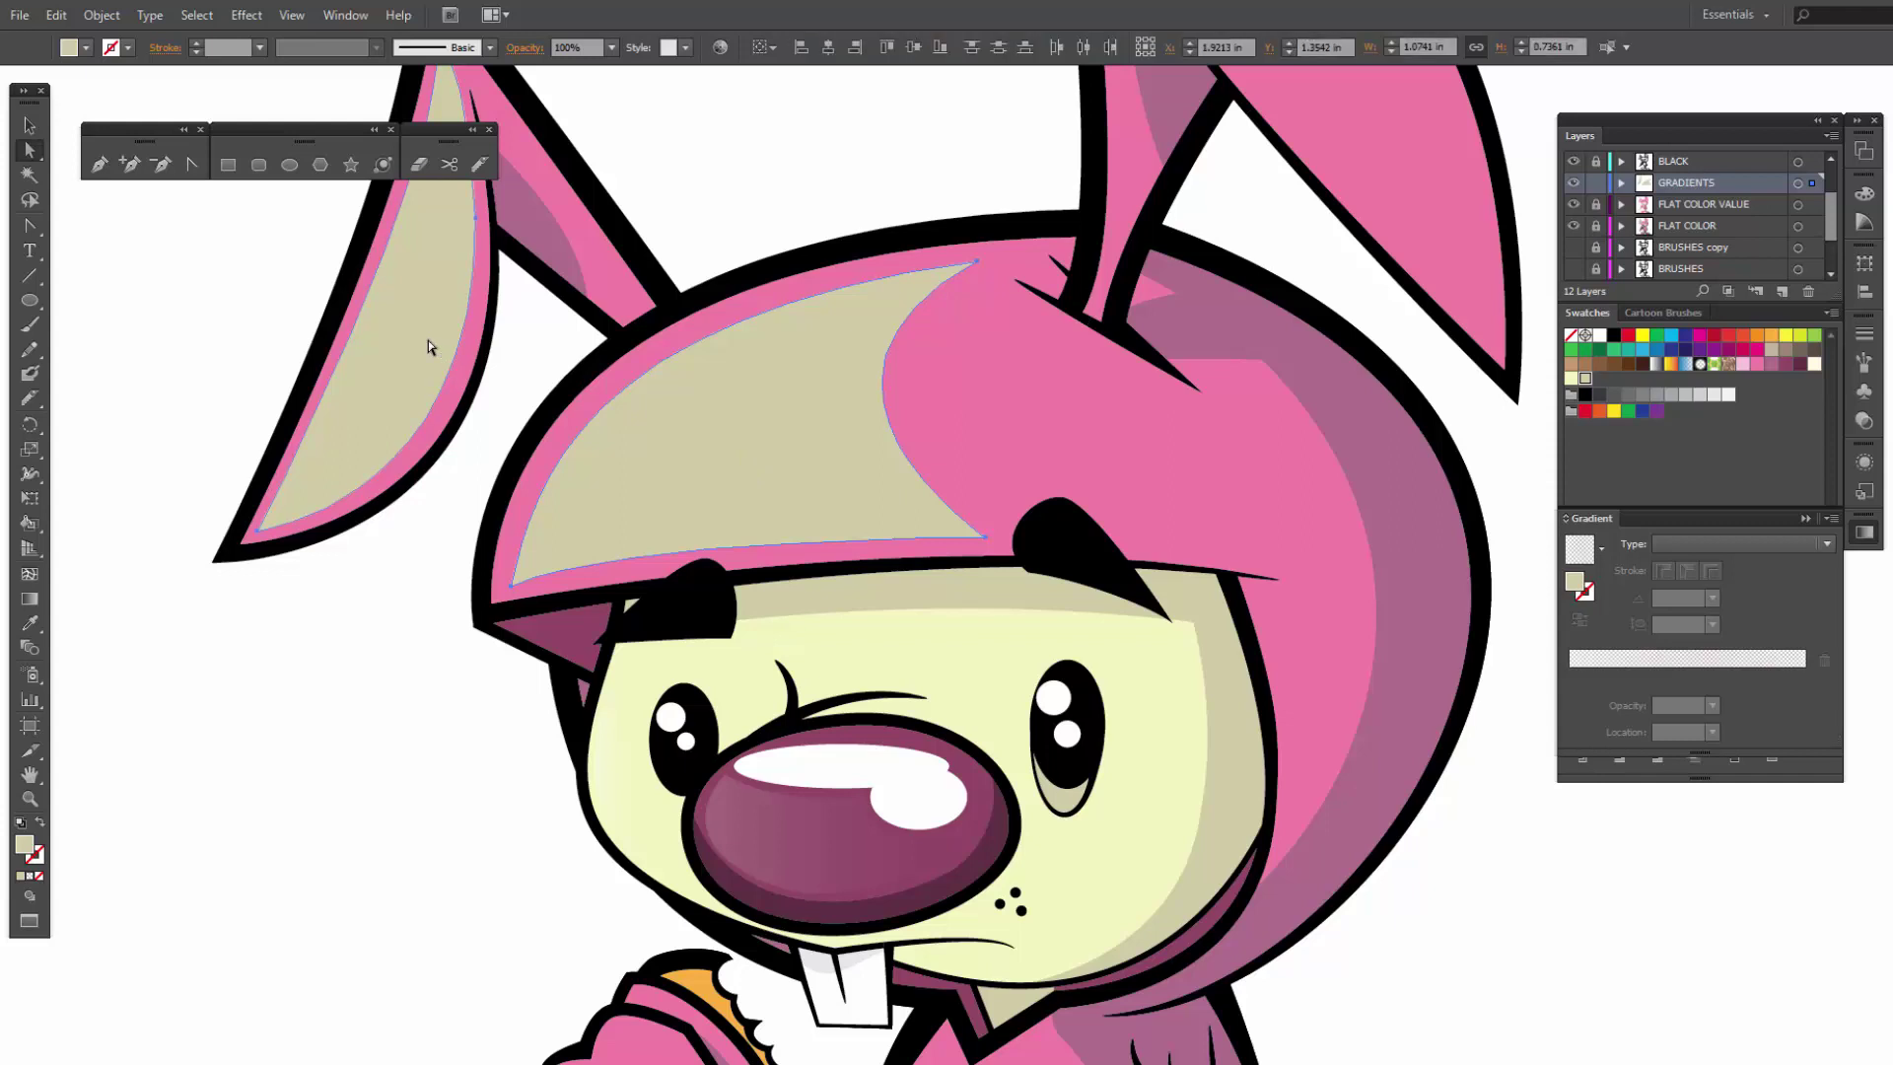
{"action": "left_click", "coordinate": [1619, 656]}
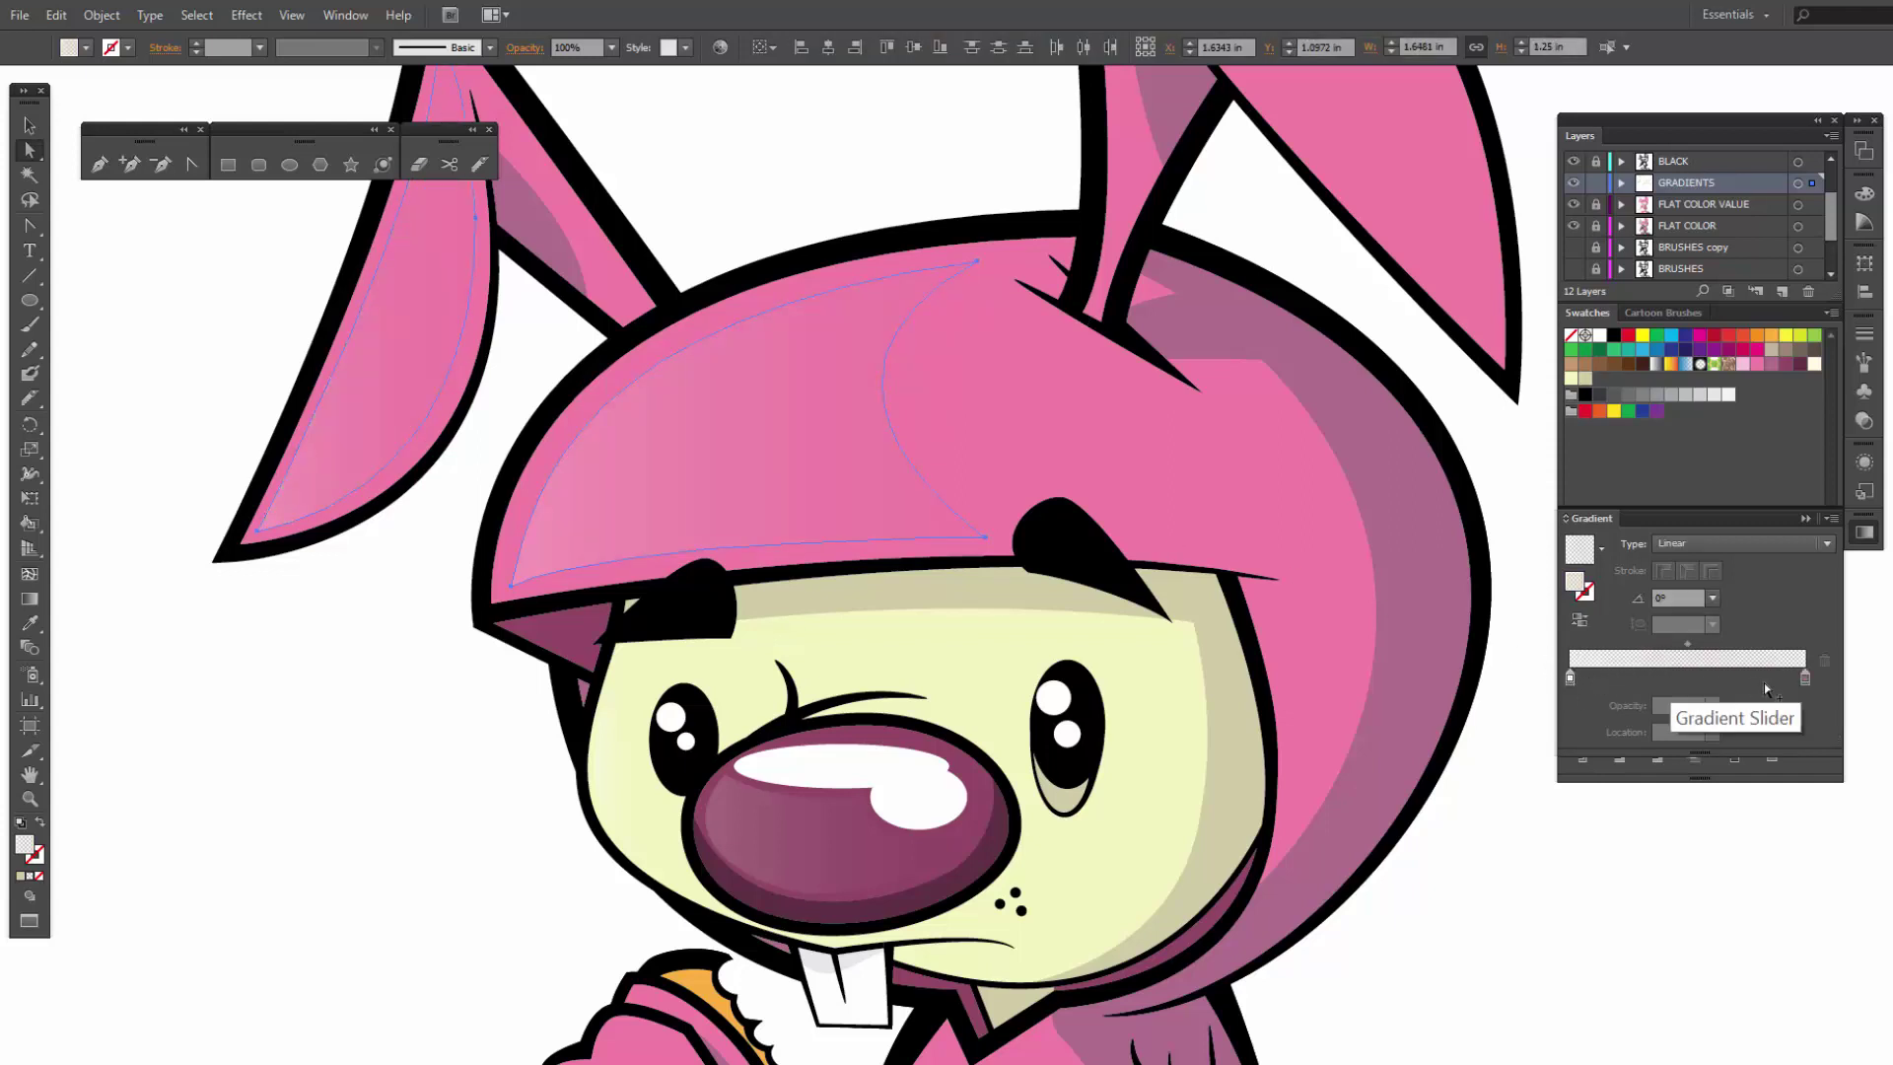
{"action": "double_click", "coordinate": [1805, 676]}
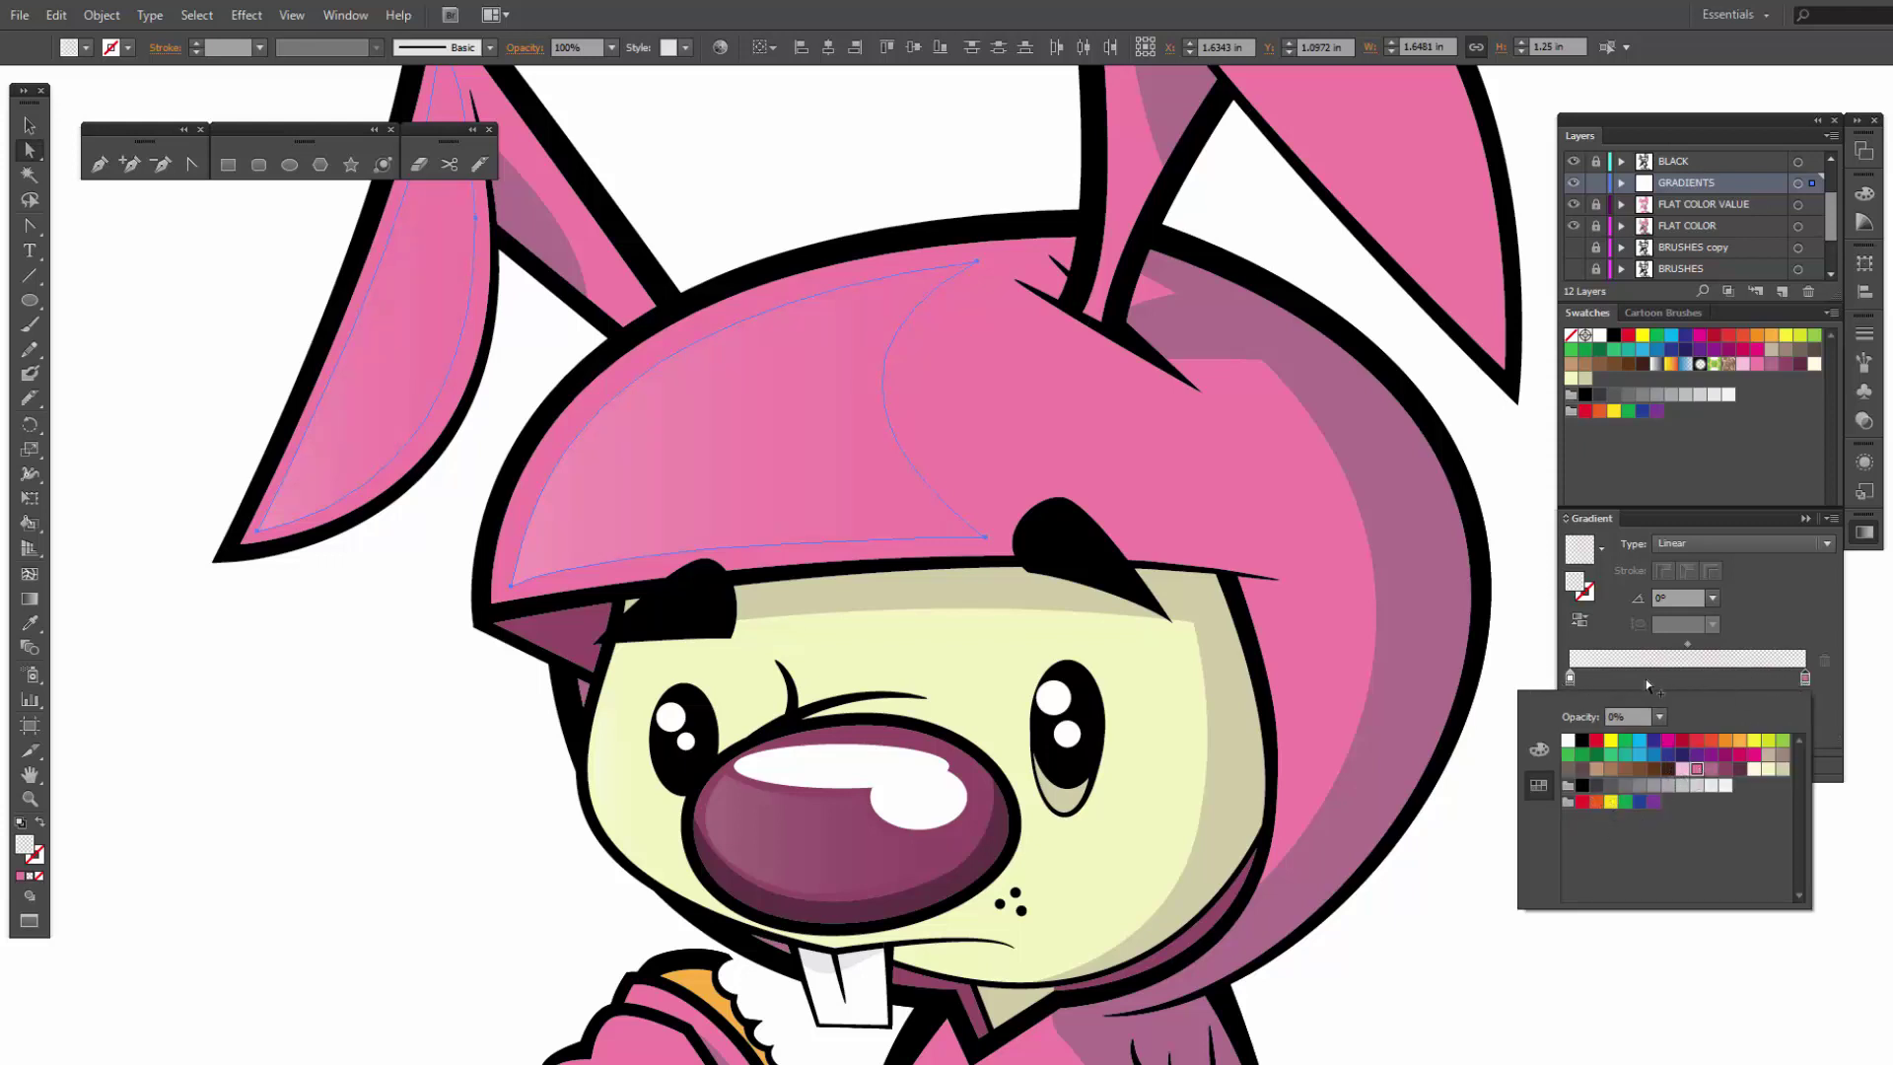
{"action": "key", "text": "Escape"}
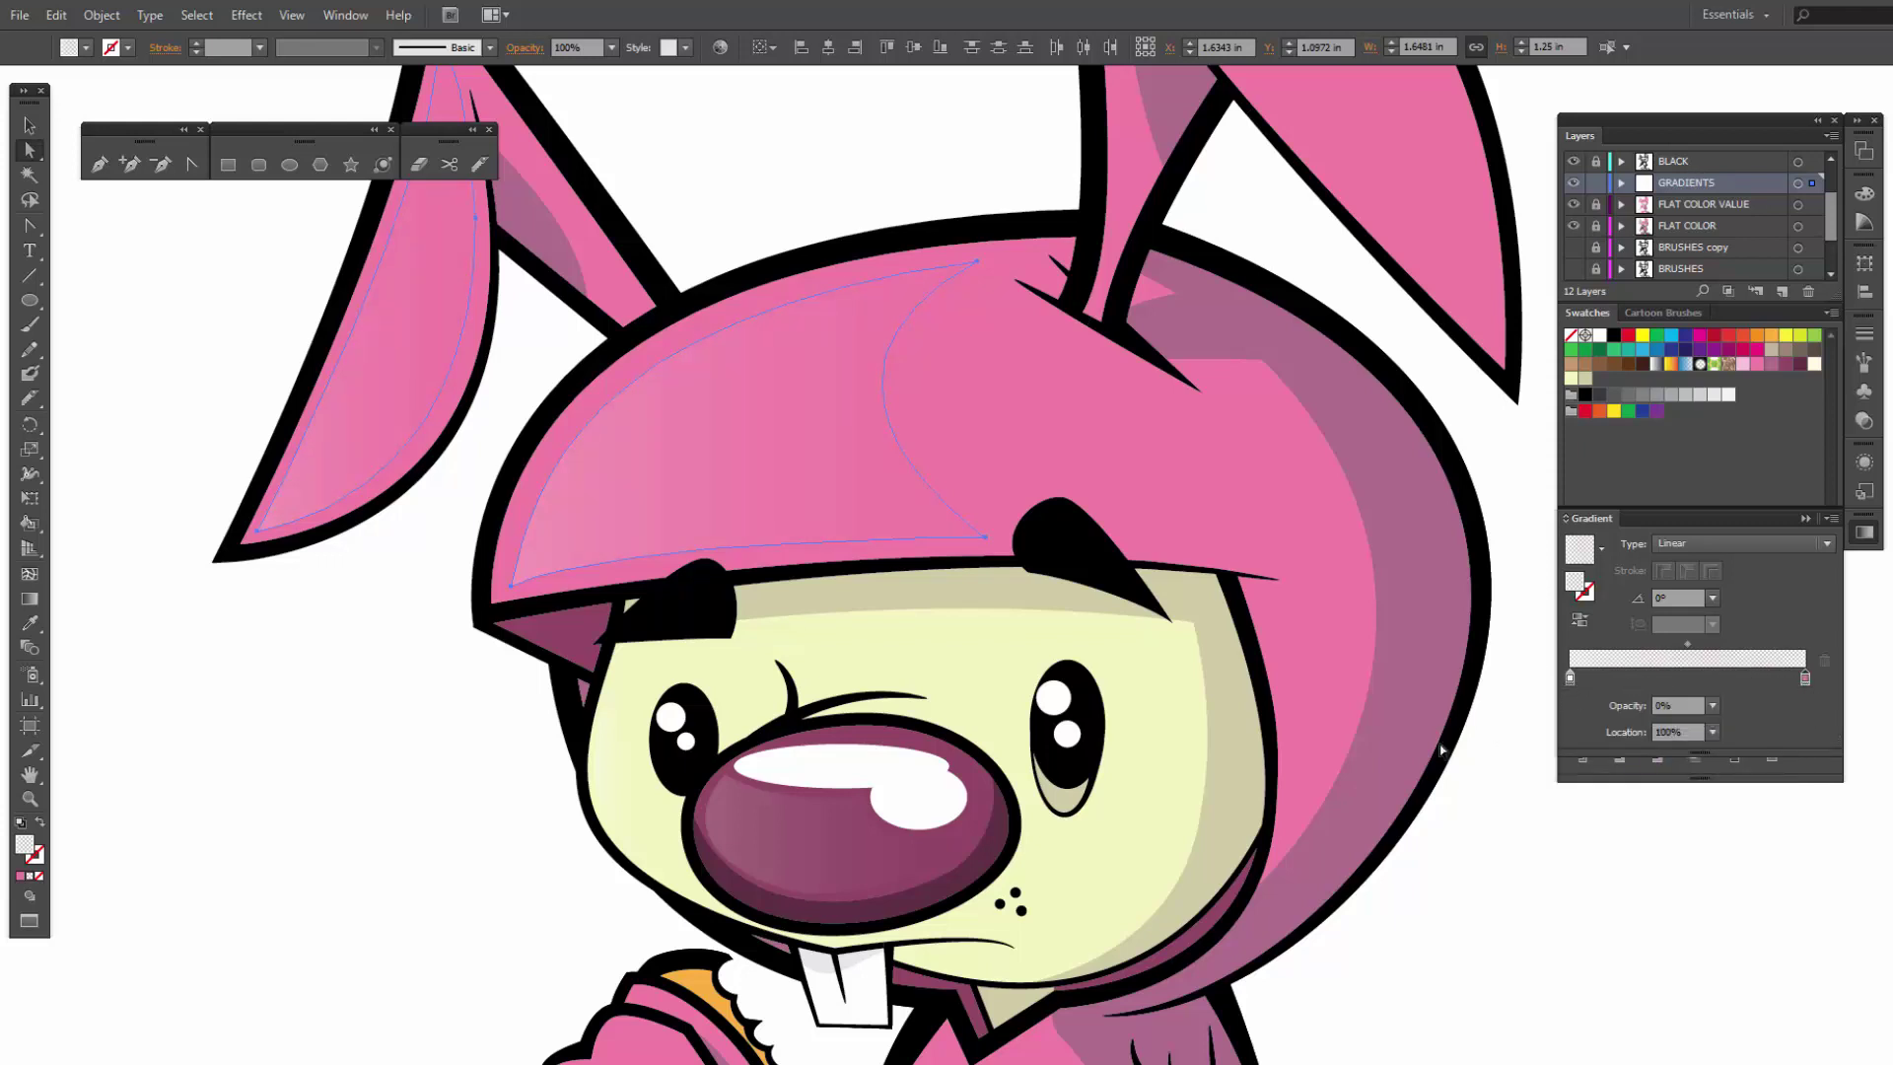
Step: Set the white stop of the hood and ear gradients to 30% opacity and deselect the shapes
{"action": "left_click", "coordinate": [1570, 677]}
{"action": "left_click", "coordinate": [1711, 706]}
{"action": "left_click", "coordinate": [1735, 795]}
{"action": "left_click", "coordinate": [1577, 810]}
{"action": "left_click_drag", "start_coordinate": [884, 481], "coordinate": [941, 567]}
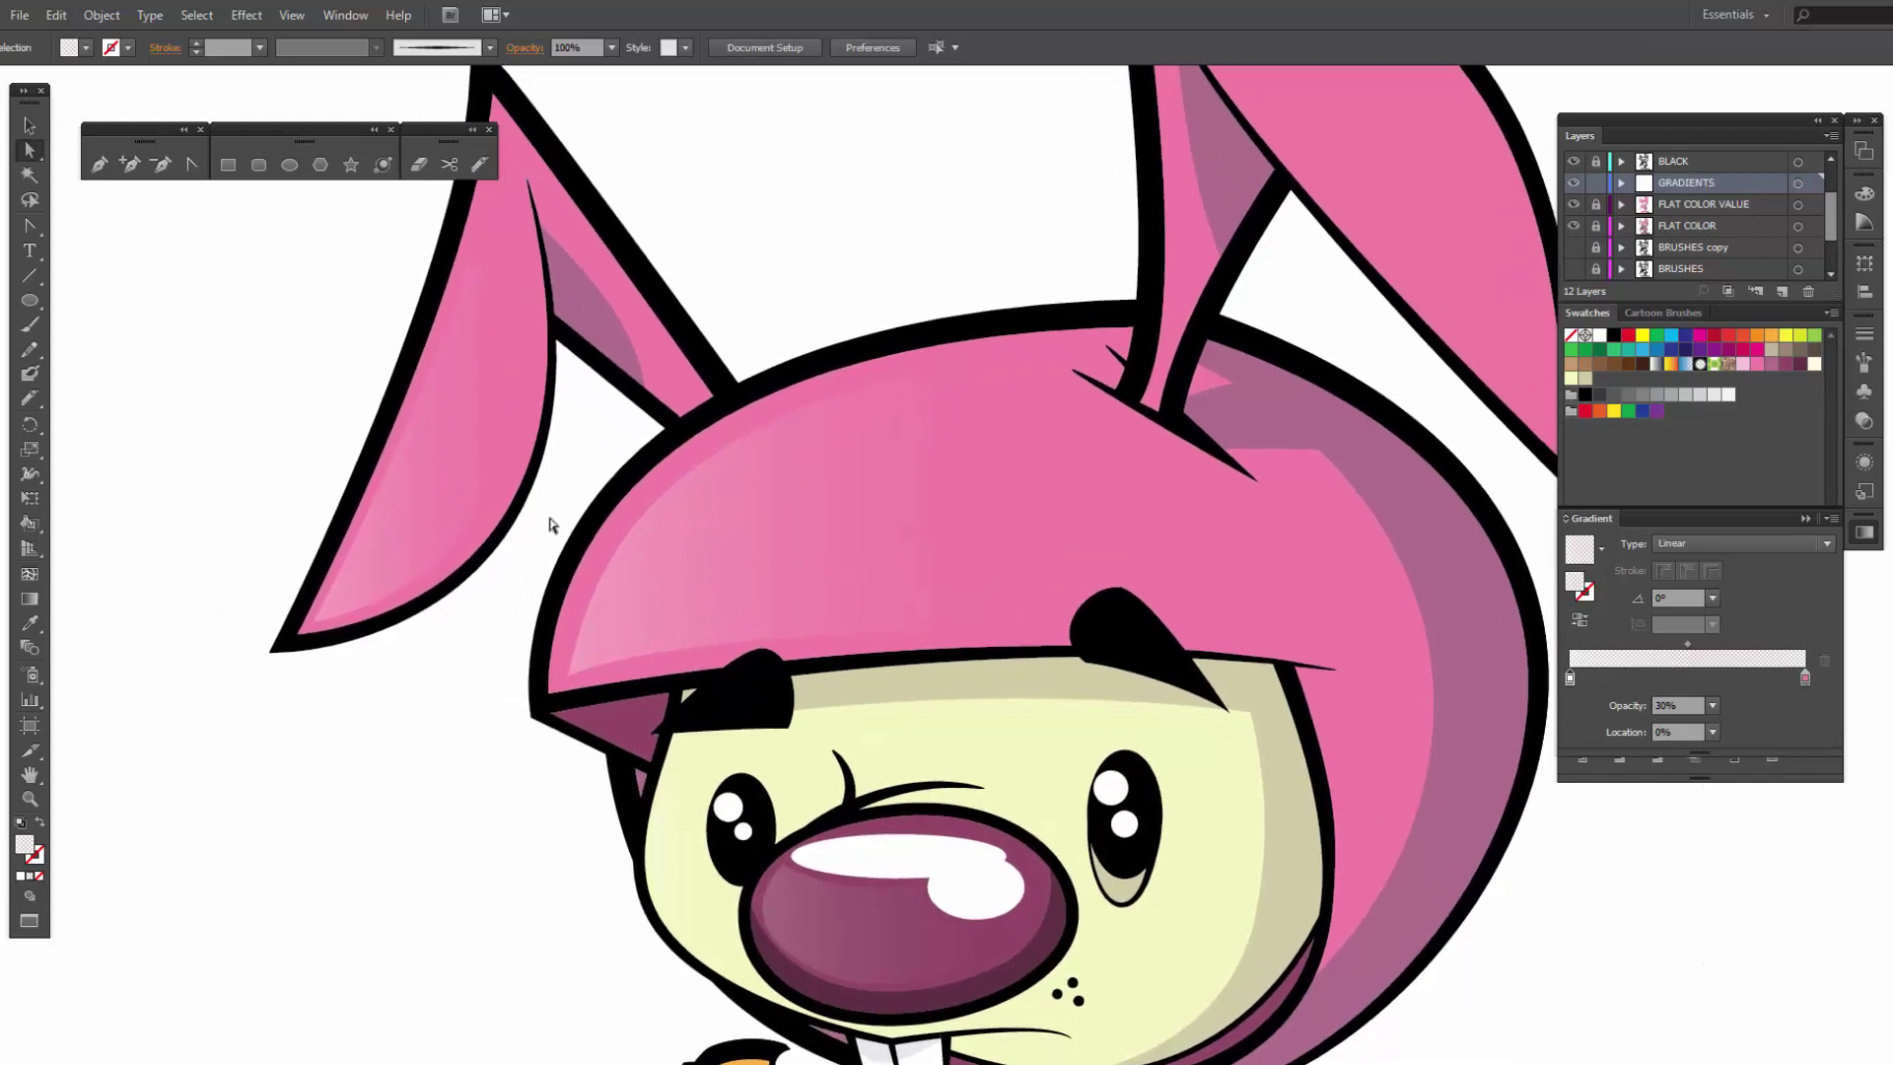
{"action": "left_click", "coordinate": [591, 577]}
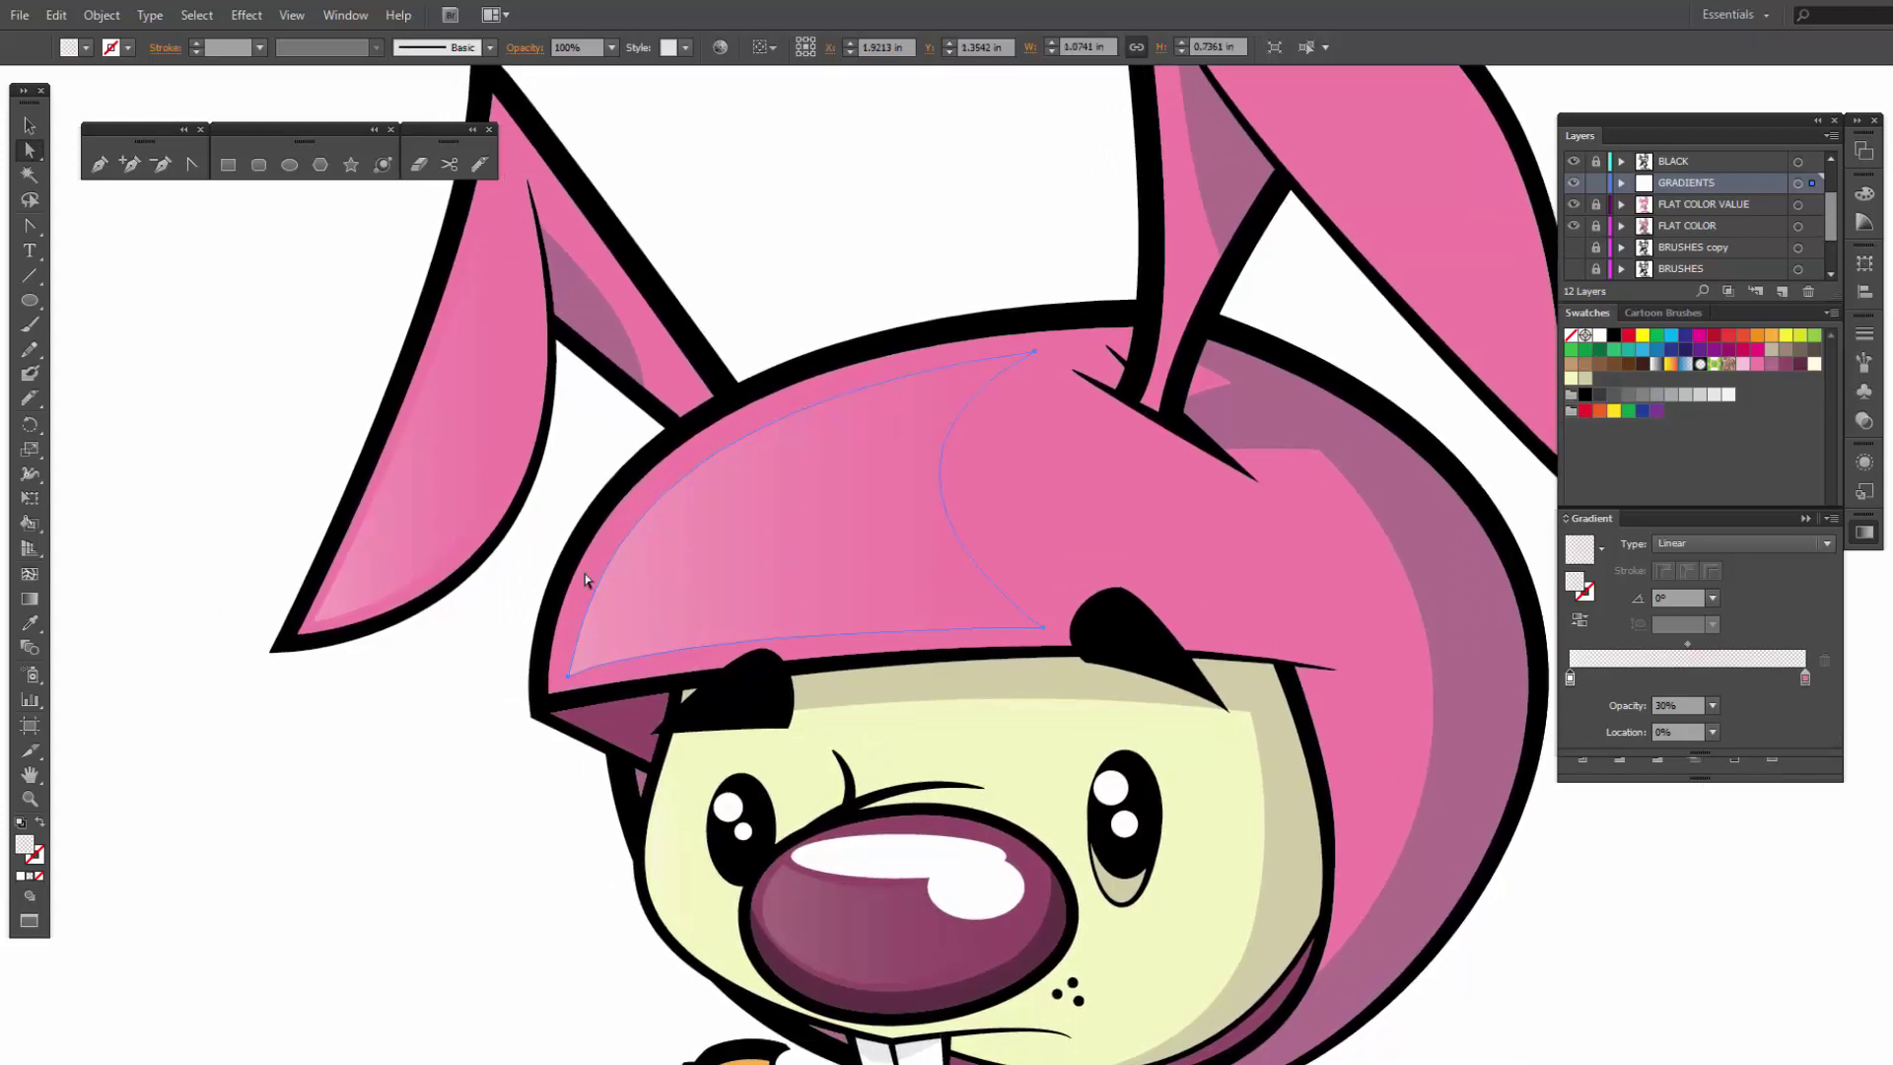
{"action": "left_click", "coordinate": [27, 599]}
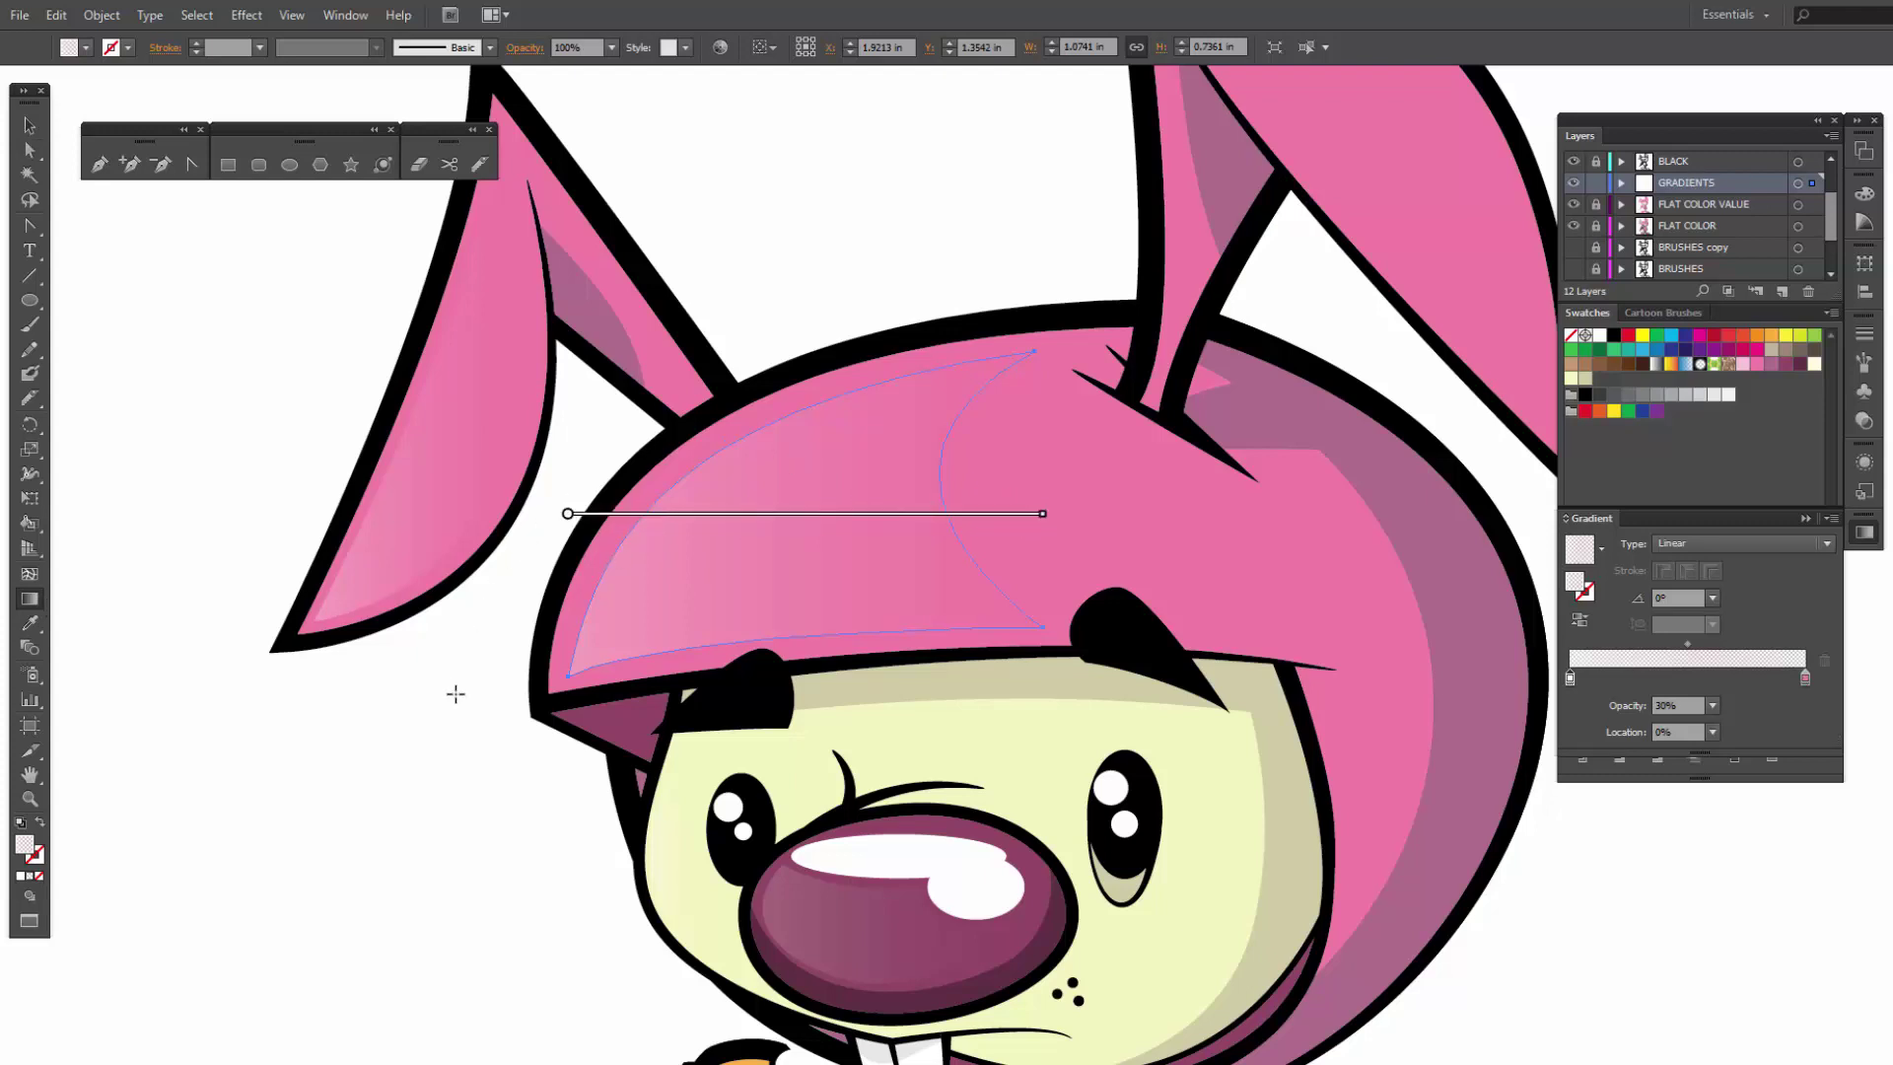
{"action": "key", "text": "v"}
{"action": "left_click", "coordinate": [430, 712]}
Step: Adjust both handles of the hood gradient shape's lower-left anchor so its edges follow the hood outline, then deselect it
{"action": "key", "text": "a"}
{"action": "left_click", "coordinate": [601, 658]}
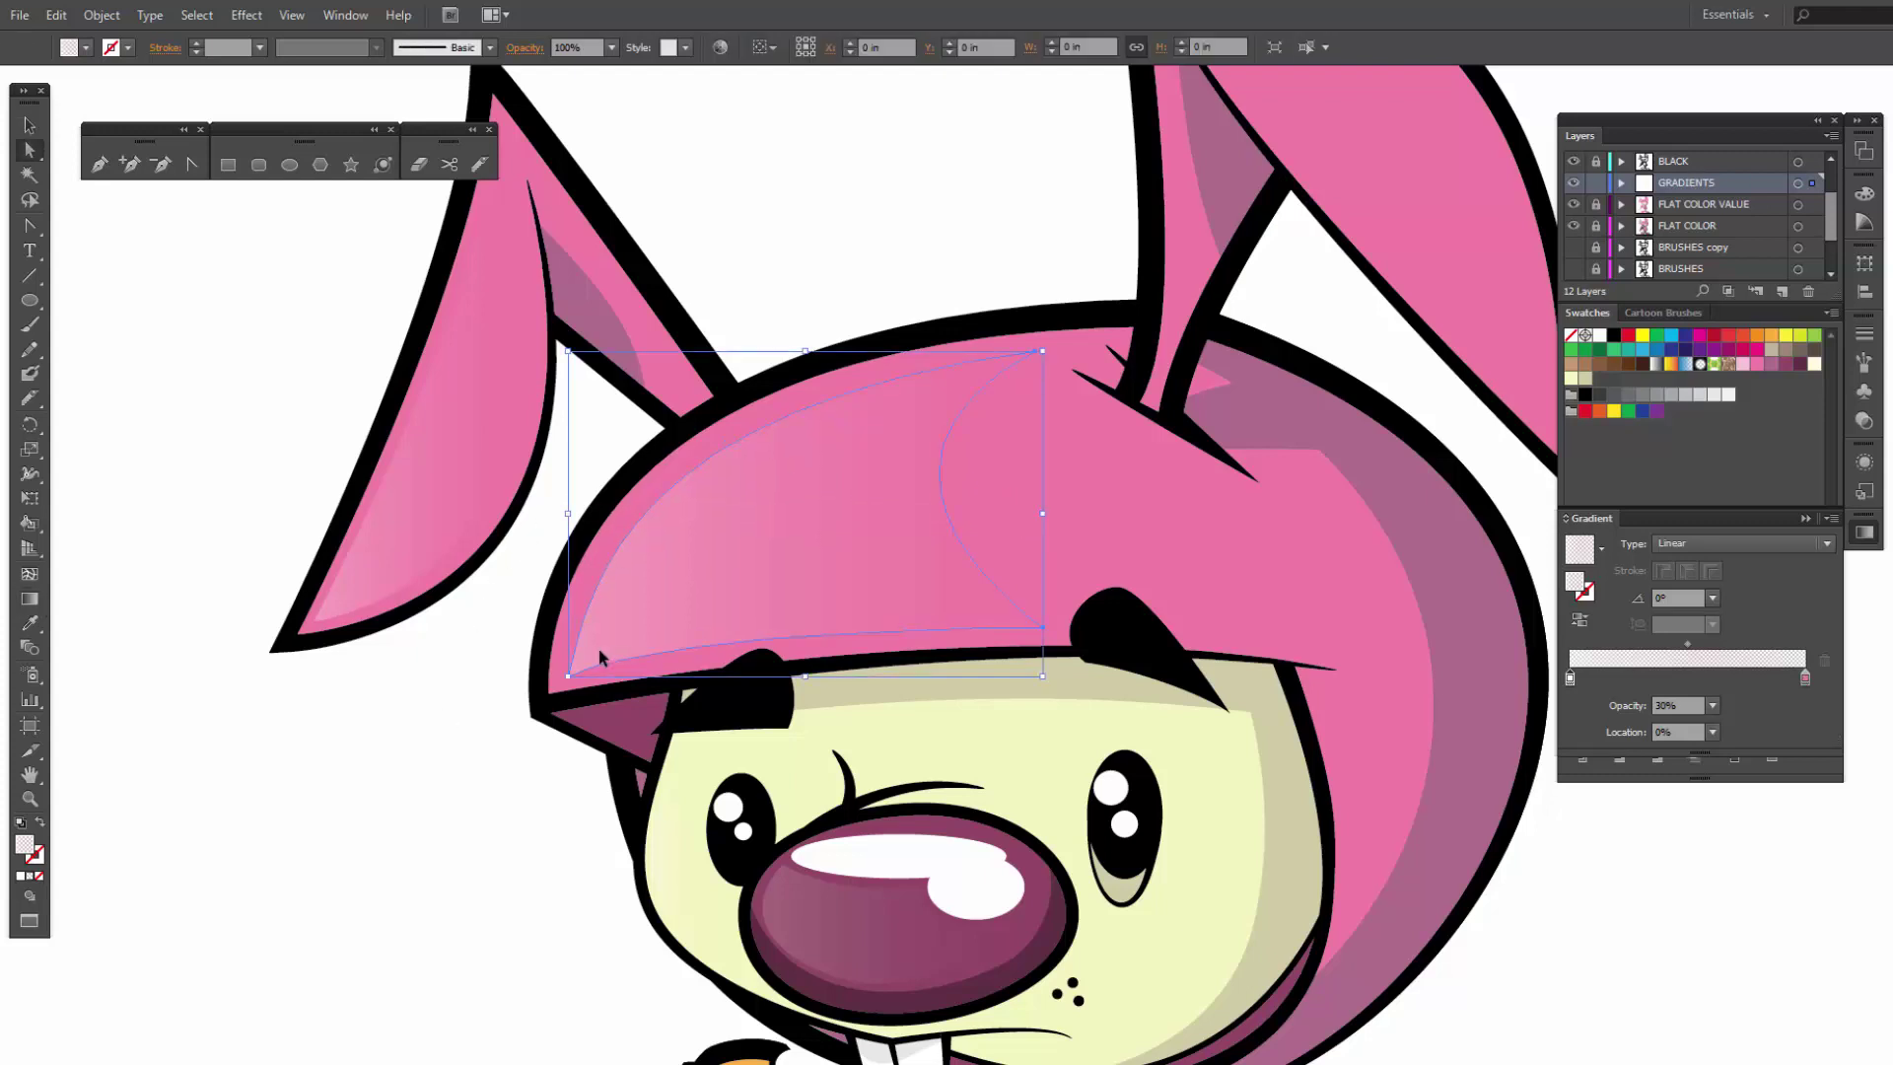
{"action": "left_click", "coordinate": [568, 676]}
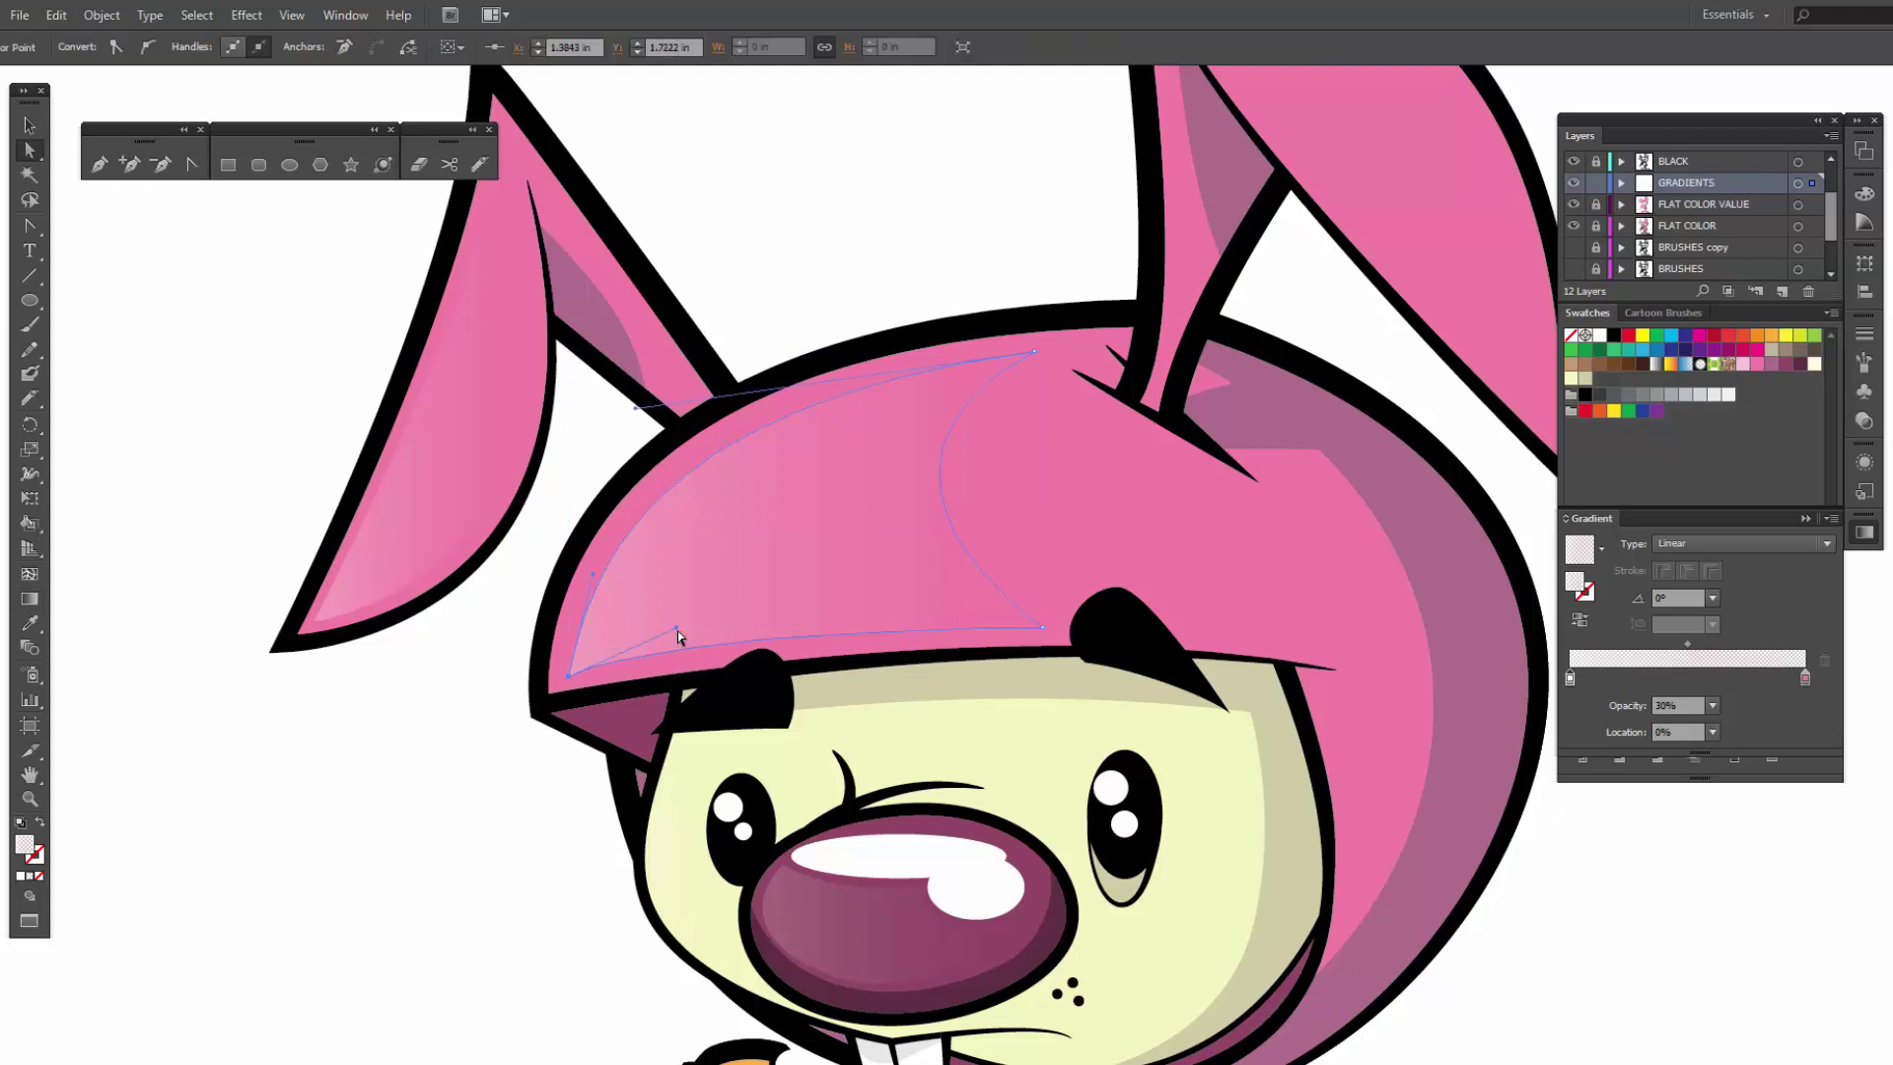
{"action": "left_click_drag", "start_coordinate": [678, 637], "coordinate": [680, 643]}
{"action": "left_click_drag", "start_coordinate": [590, 576], "coordinate": [592, 560]}
{"action": "left_click", "coordinate": [446, 625]}
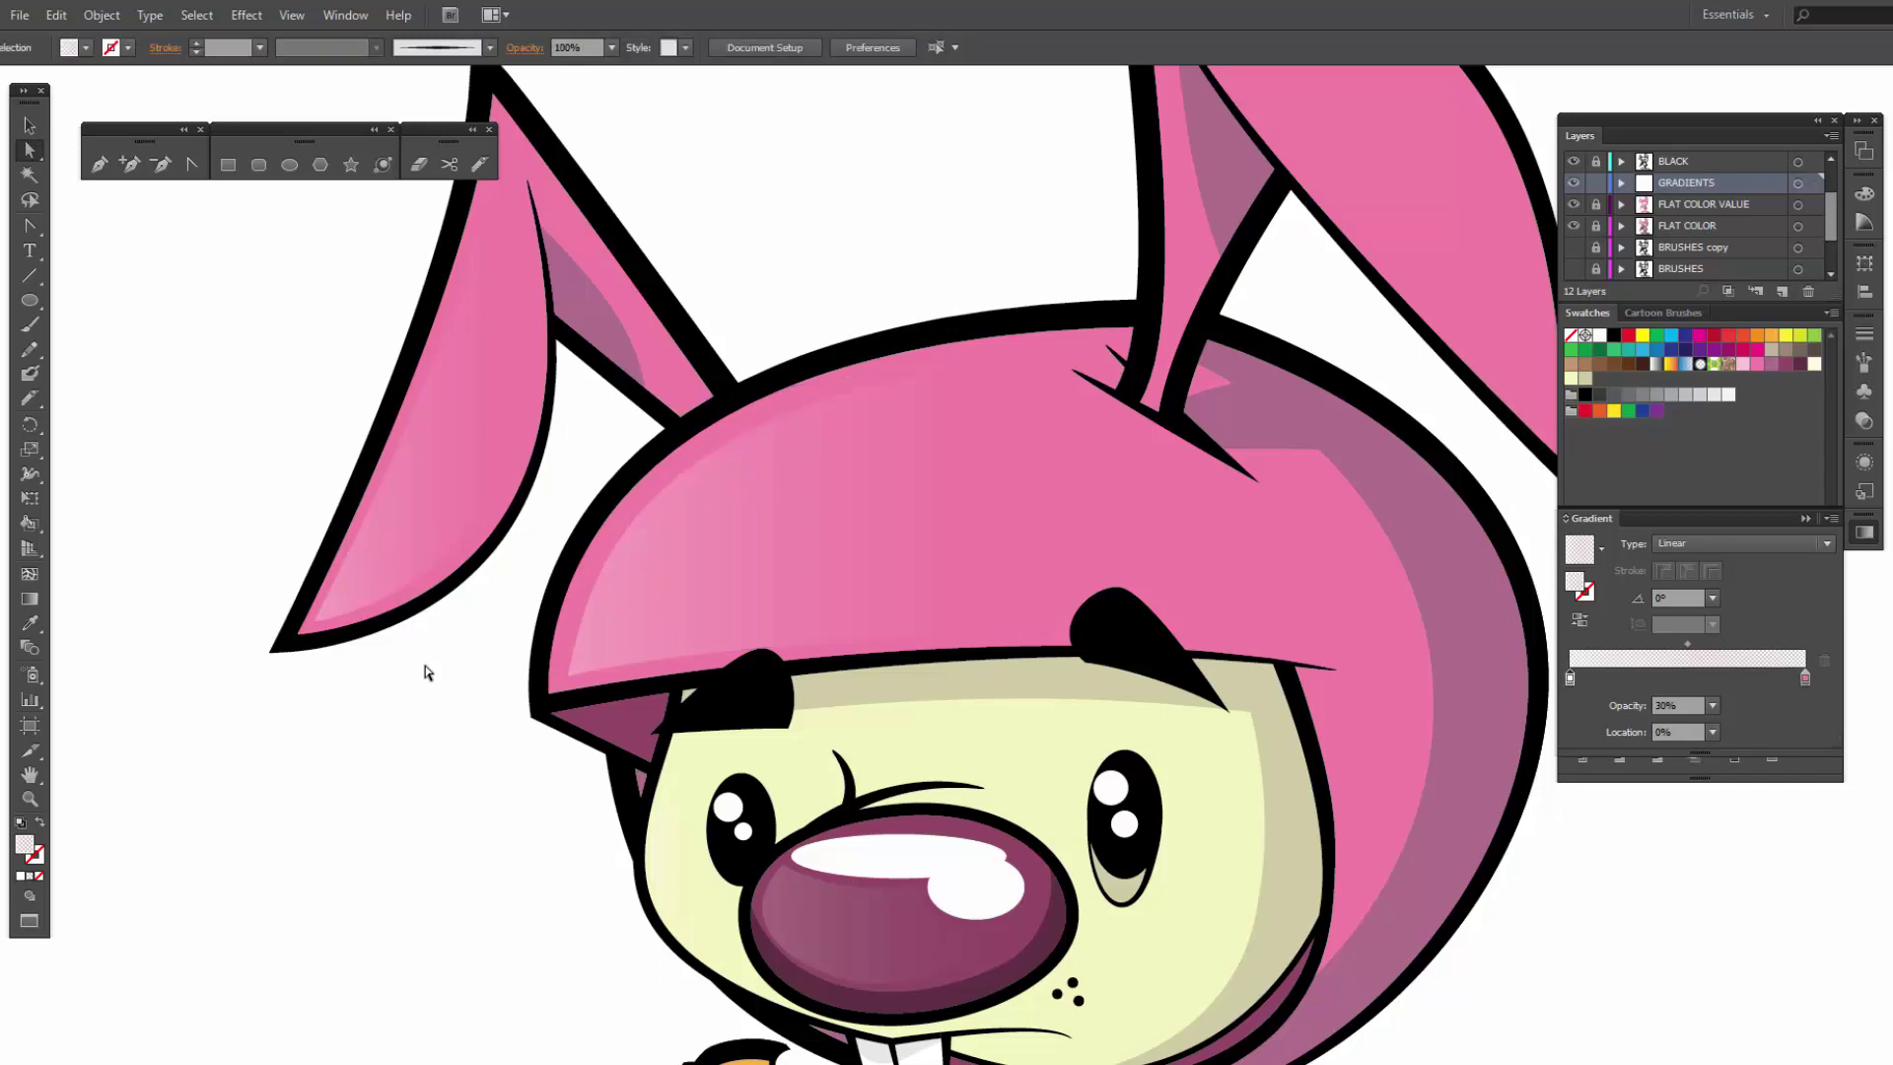
Step: Bring the whole bunny into view and save the document
{"action": "key", "text": "ctrl+minus"}
{"action": "key", "text": "ctrl+minus"}
{"action": "key", "text": "ctrl+minus"}
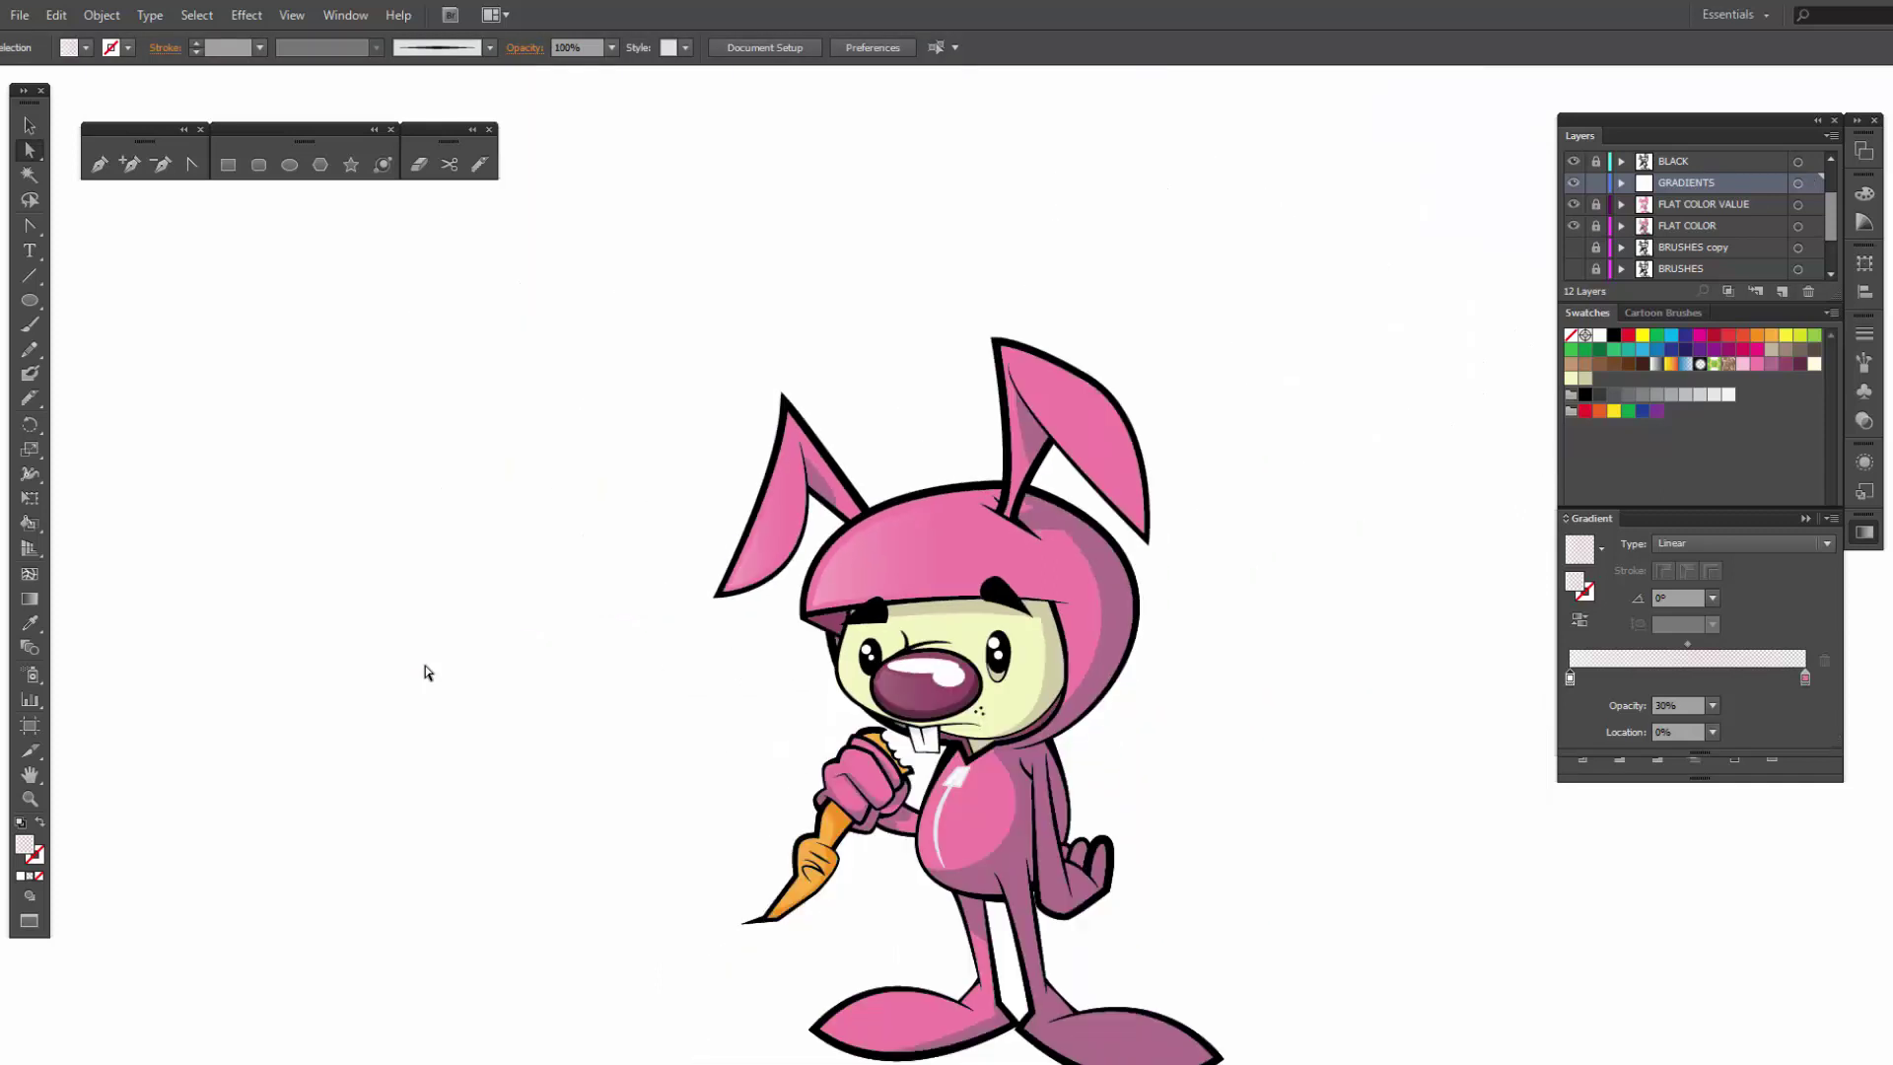
{"action": "left_click_drag", "start_coordinate": [537, 705], "coordinate": [442, 603]}
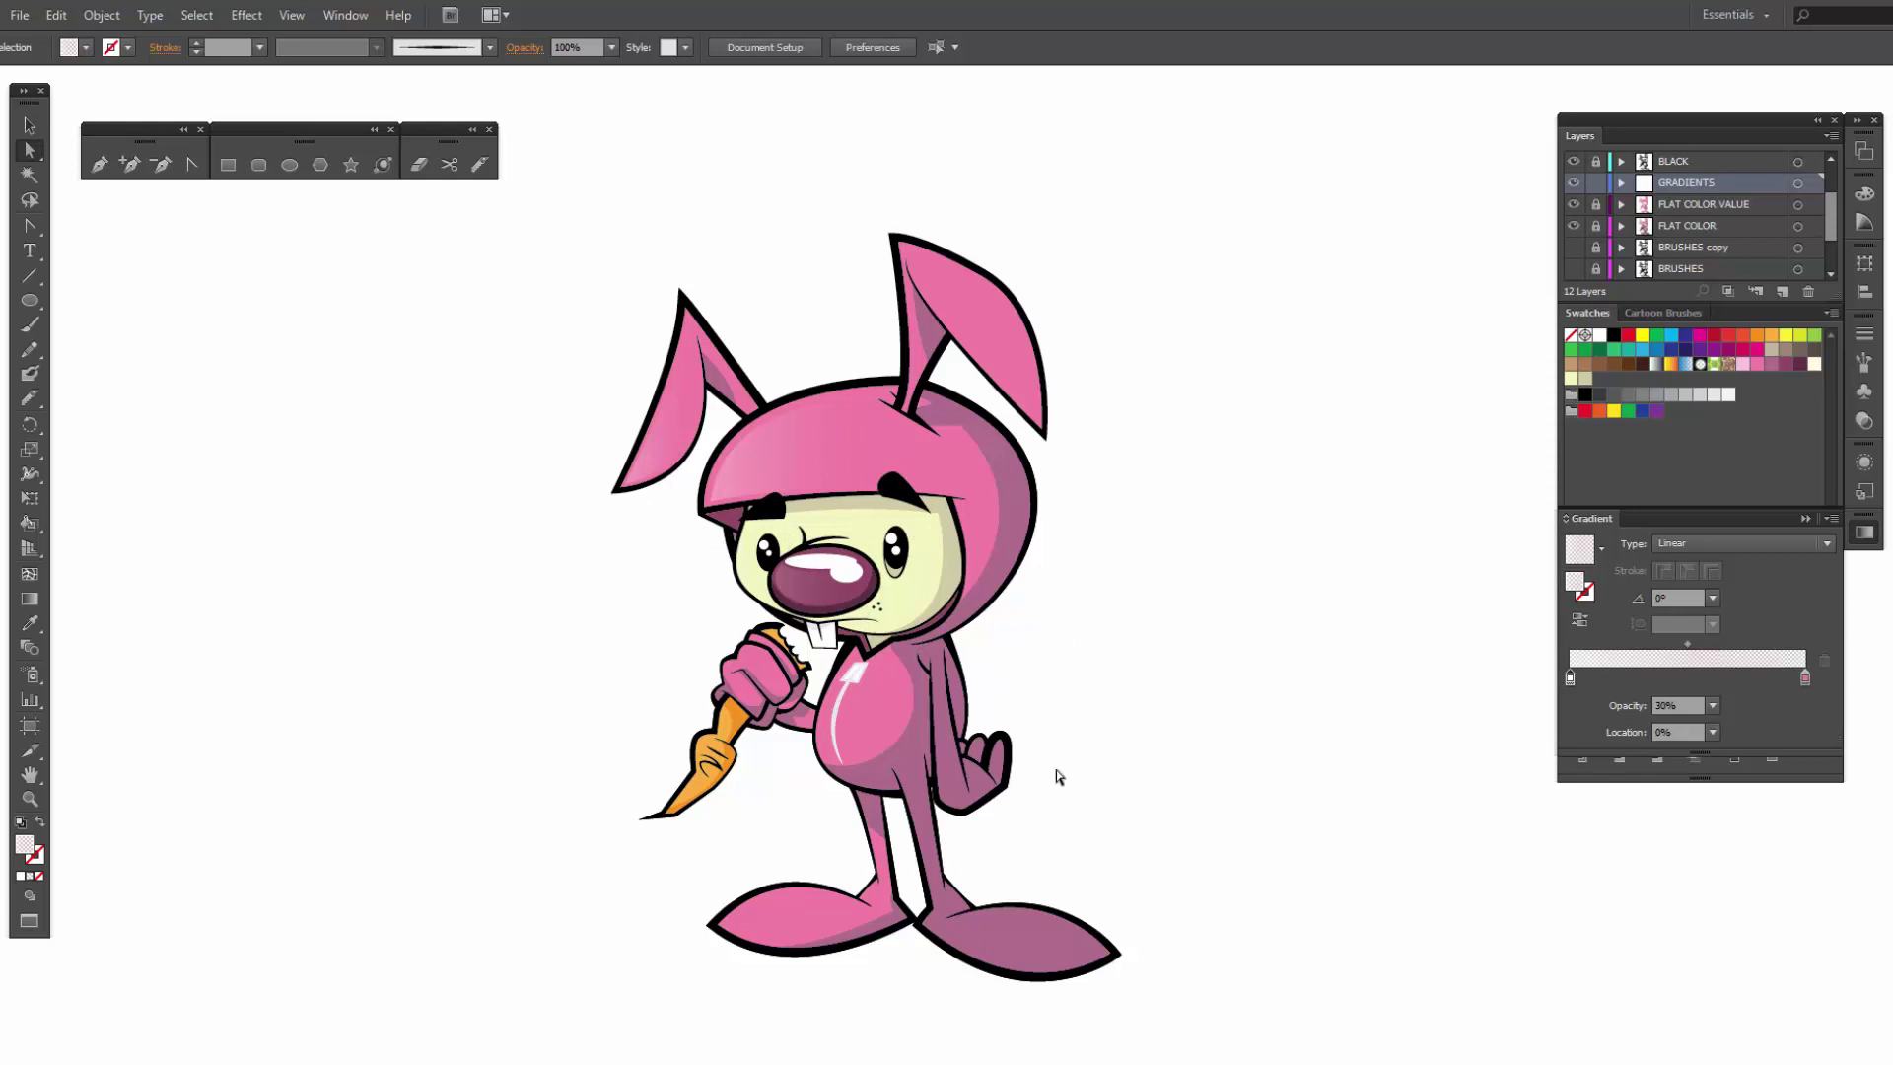
{"action": "mouse_move", "coordinate": [1156, 845]}
{"action": "left_mouse_down"}
{"action": "mouse_move", "coordinate": [1115, 796]}
{"action": "mouse_move", "coordinate": [1141, 812]}
{"action": "left_mouse_up"}
{"action": "left_click", "coordinate": [19, 15]}
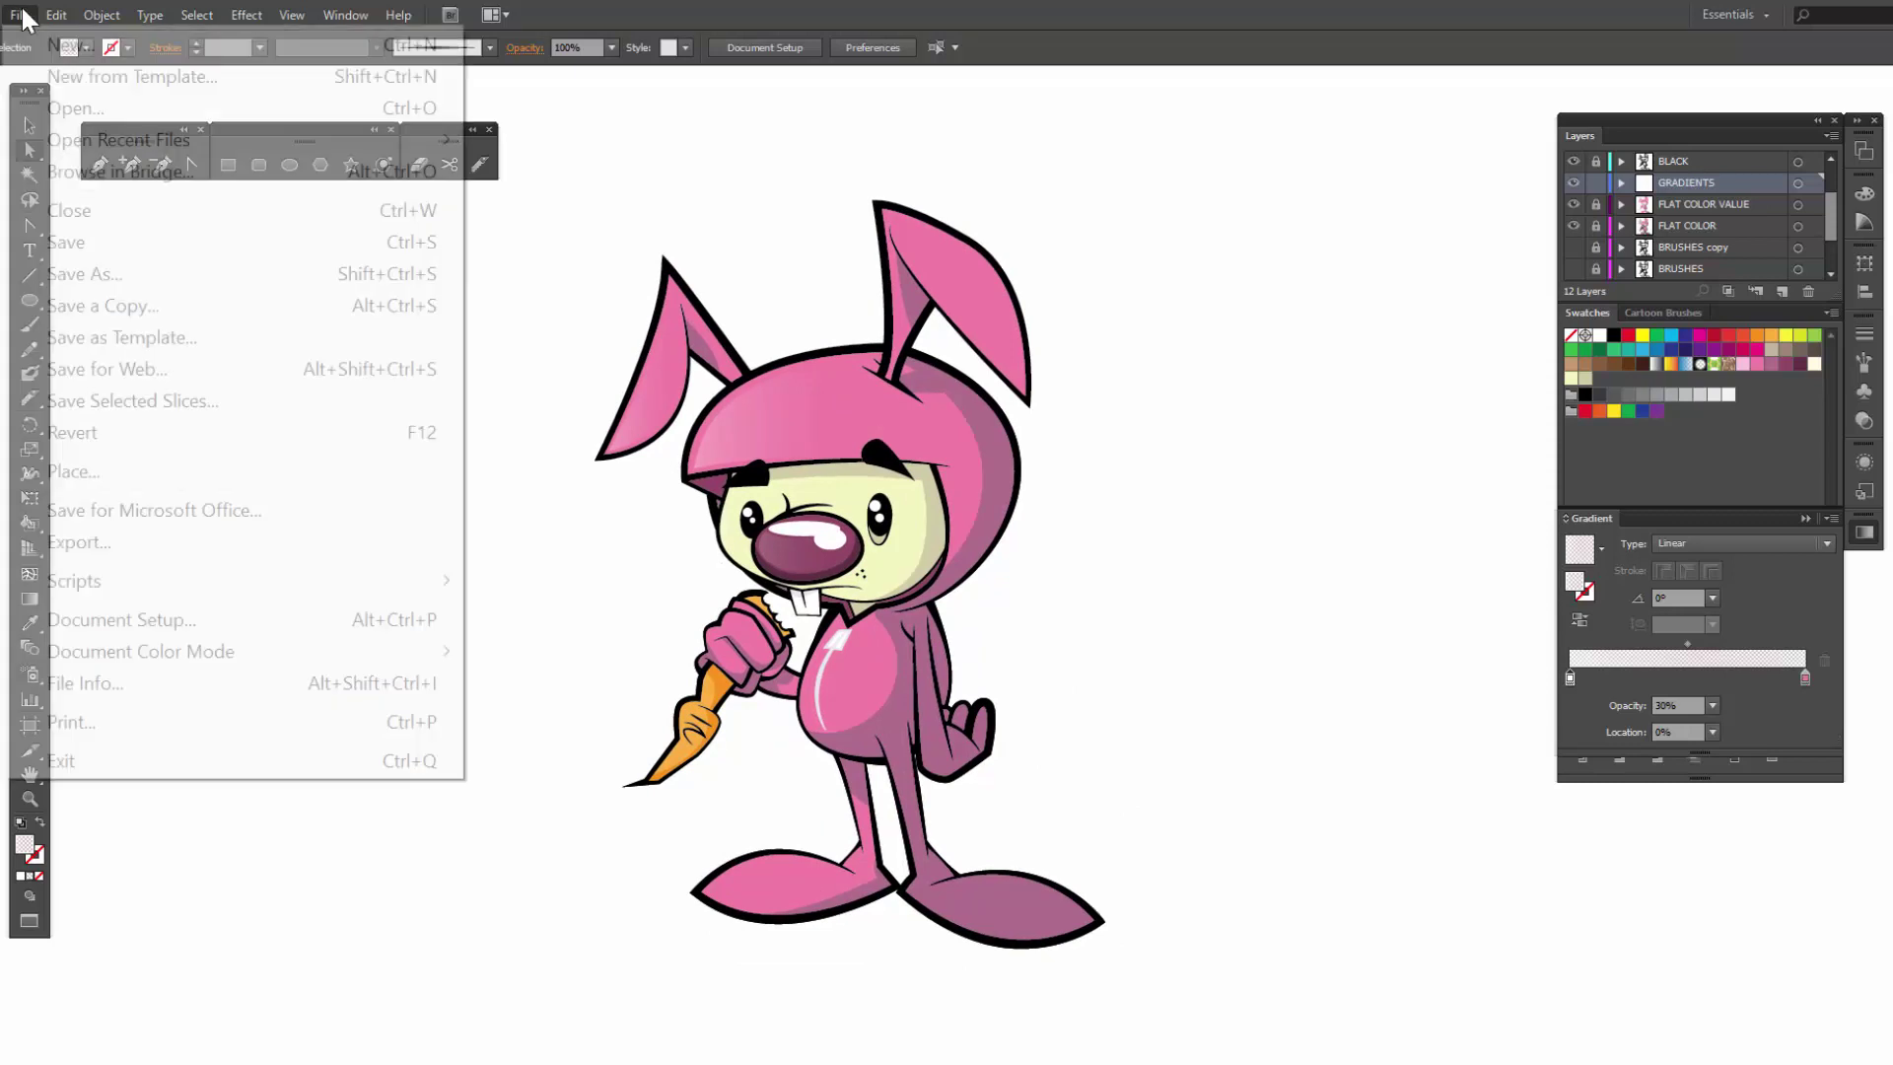
{"action": "left_click", "coordinate": [89, 241]}
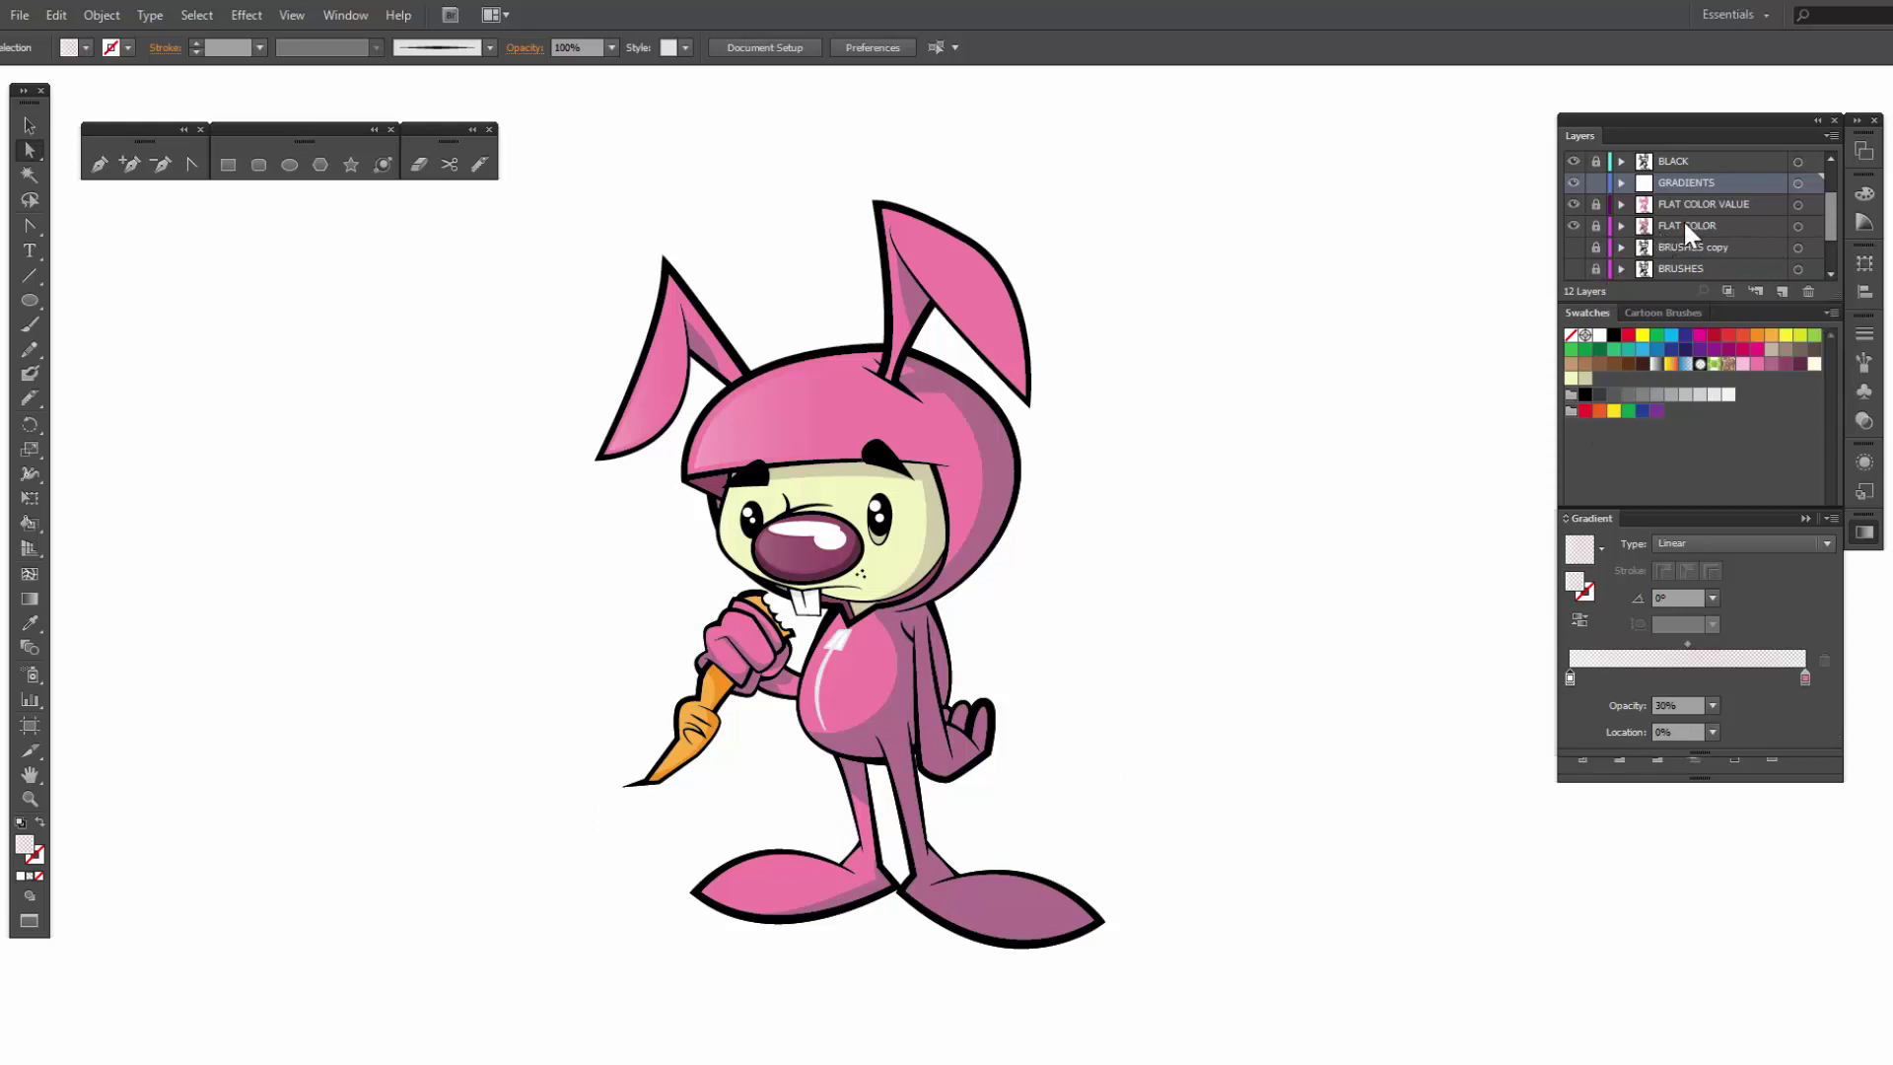
Step: Unlock the FLAT COLOR layer and draw two ellipses under the feet, about 2.63 × 0.39 in and 2.38 × 0.73 in
{"action": "scroll", "coordinate": [1683, 219], "scroll_direction": "down", "scroll_amount": 1}
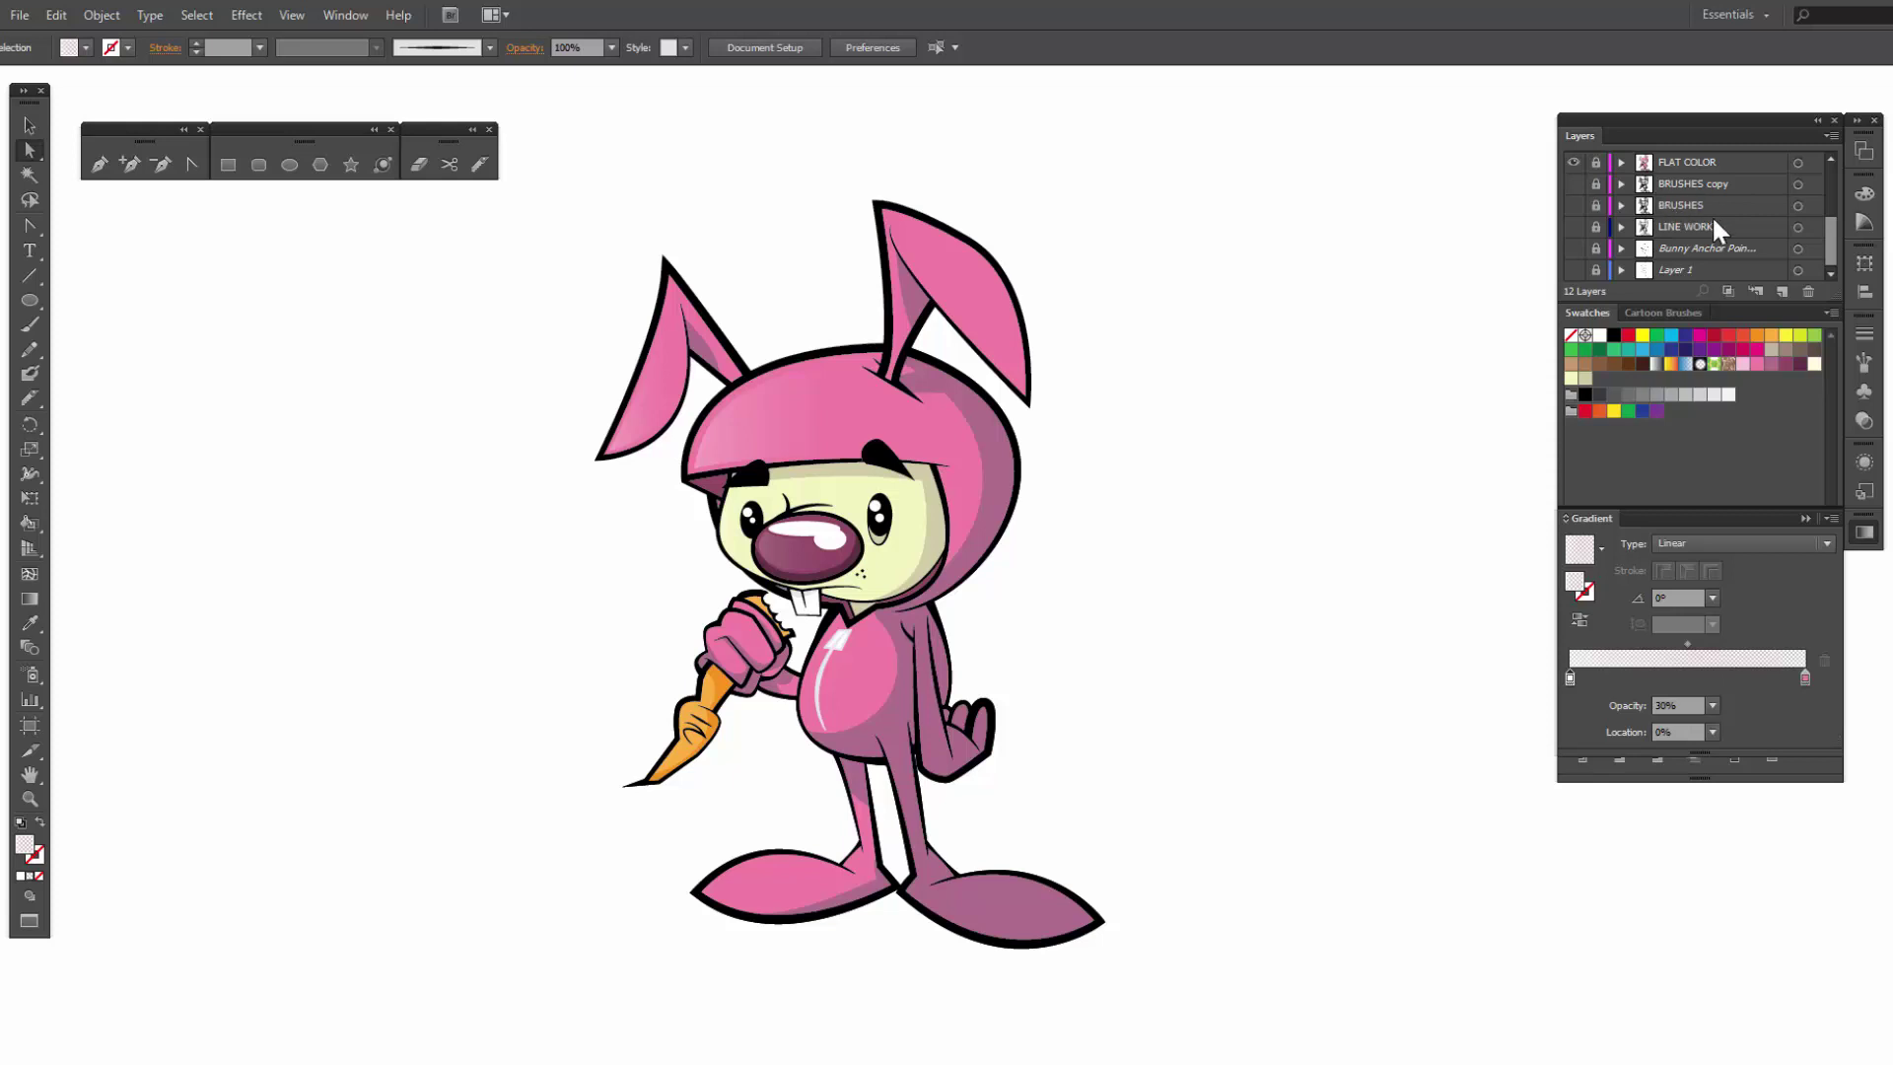
{"action": "left_click", "coordinate": [1672, 162]}
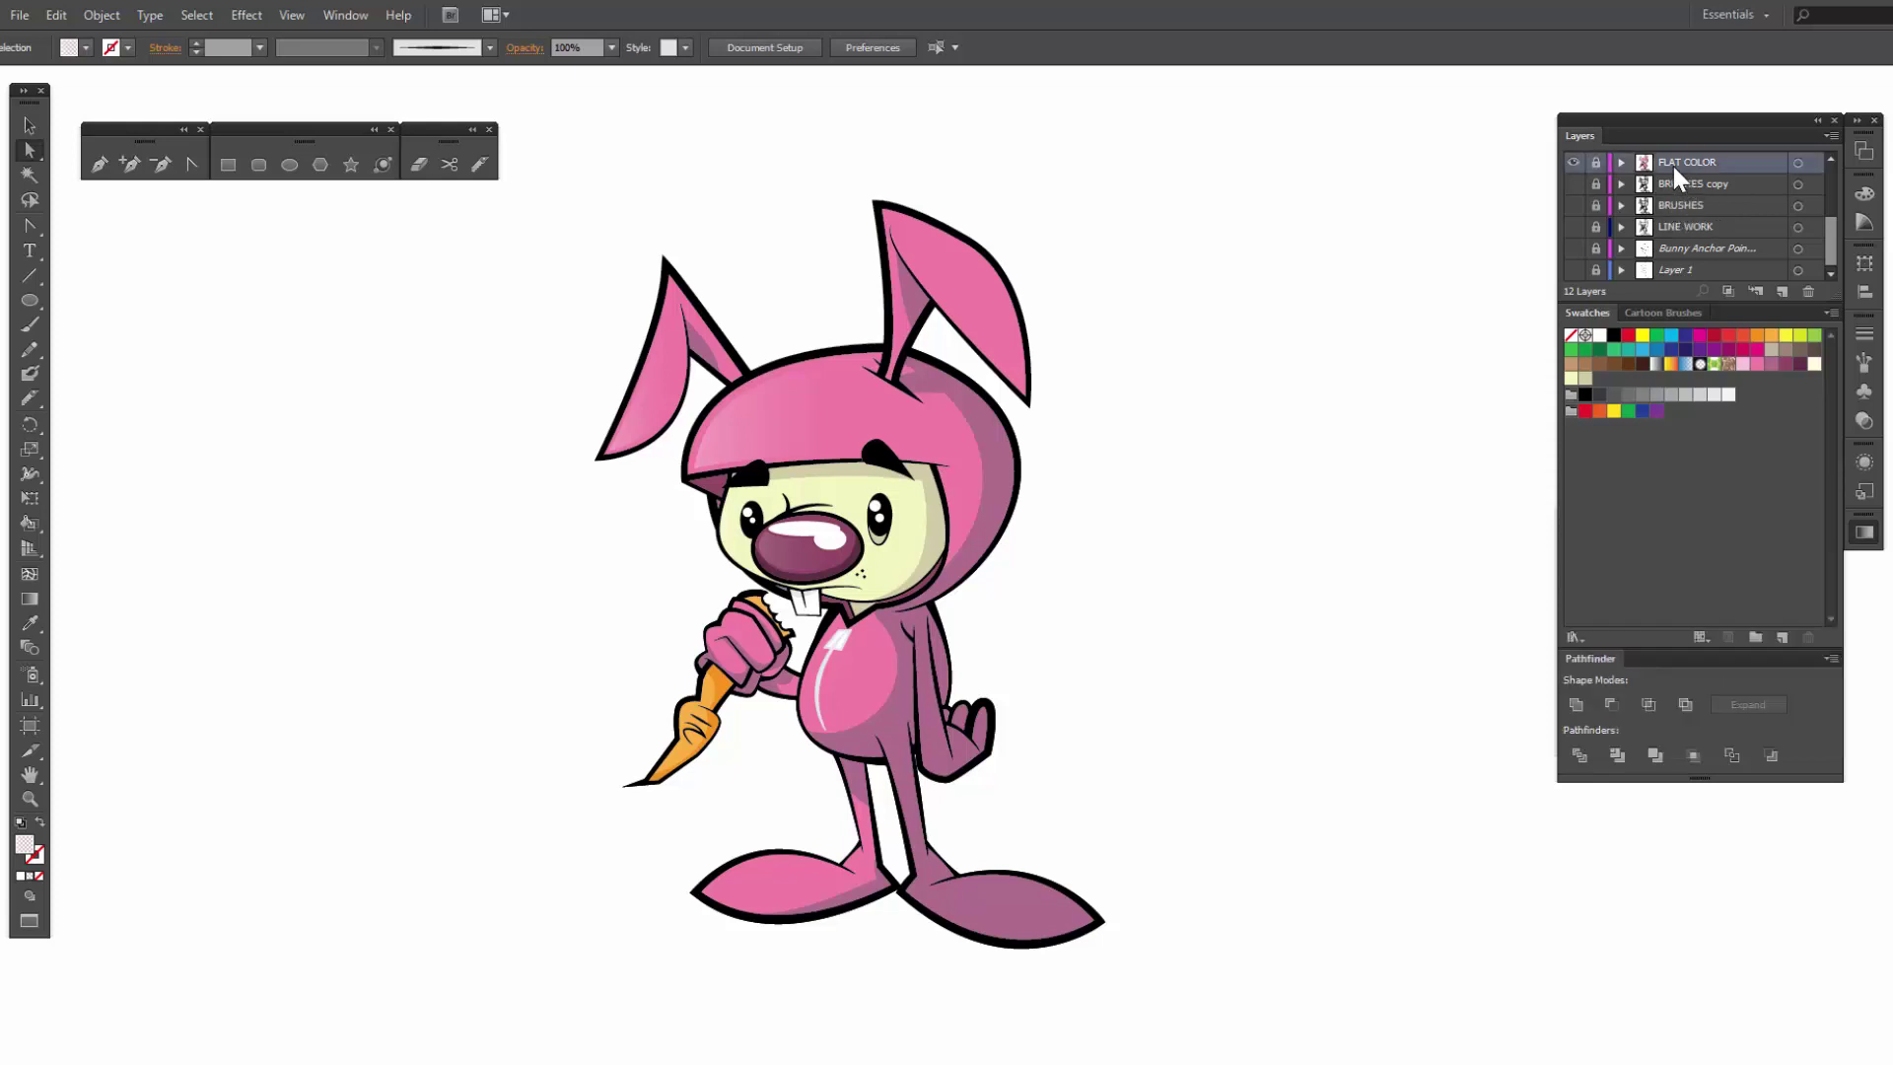
{"action": "left_click", "coordinate": [1596, 164]}
{"action": "left_click", "coordinate": [33, 303]}
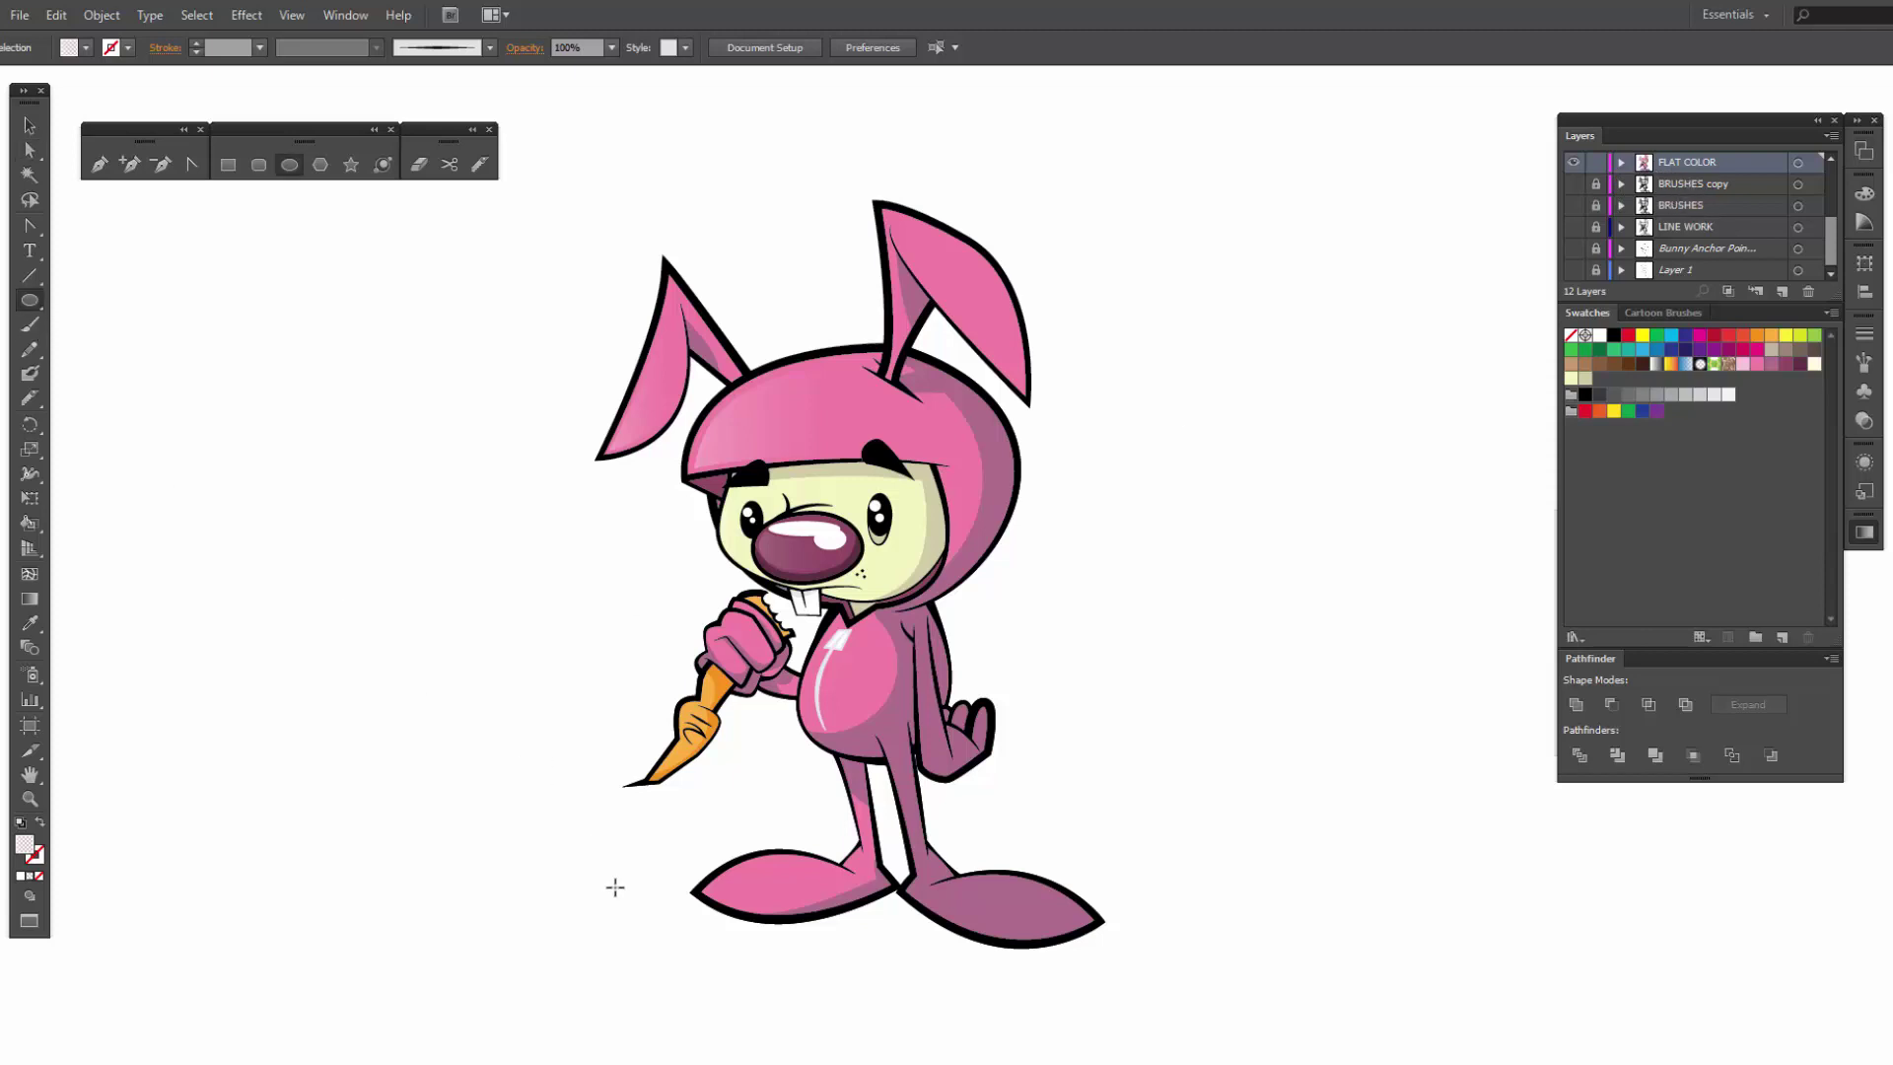
{"action": "left_click_drag", "start_coordinate": [613, 888], "coordinate": [1004, 944]}
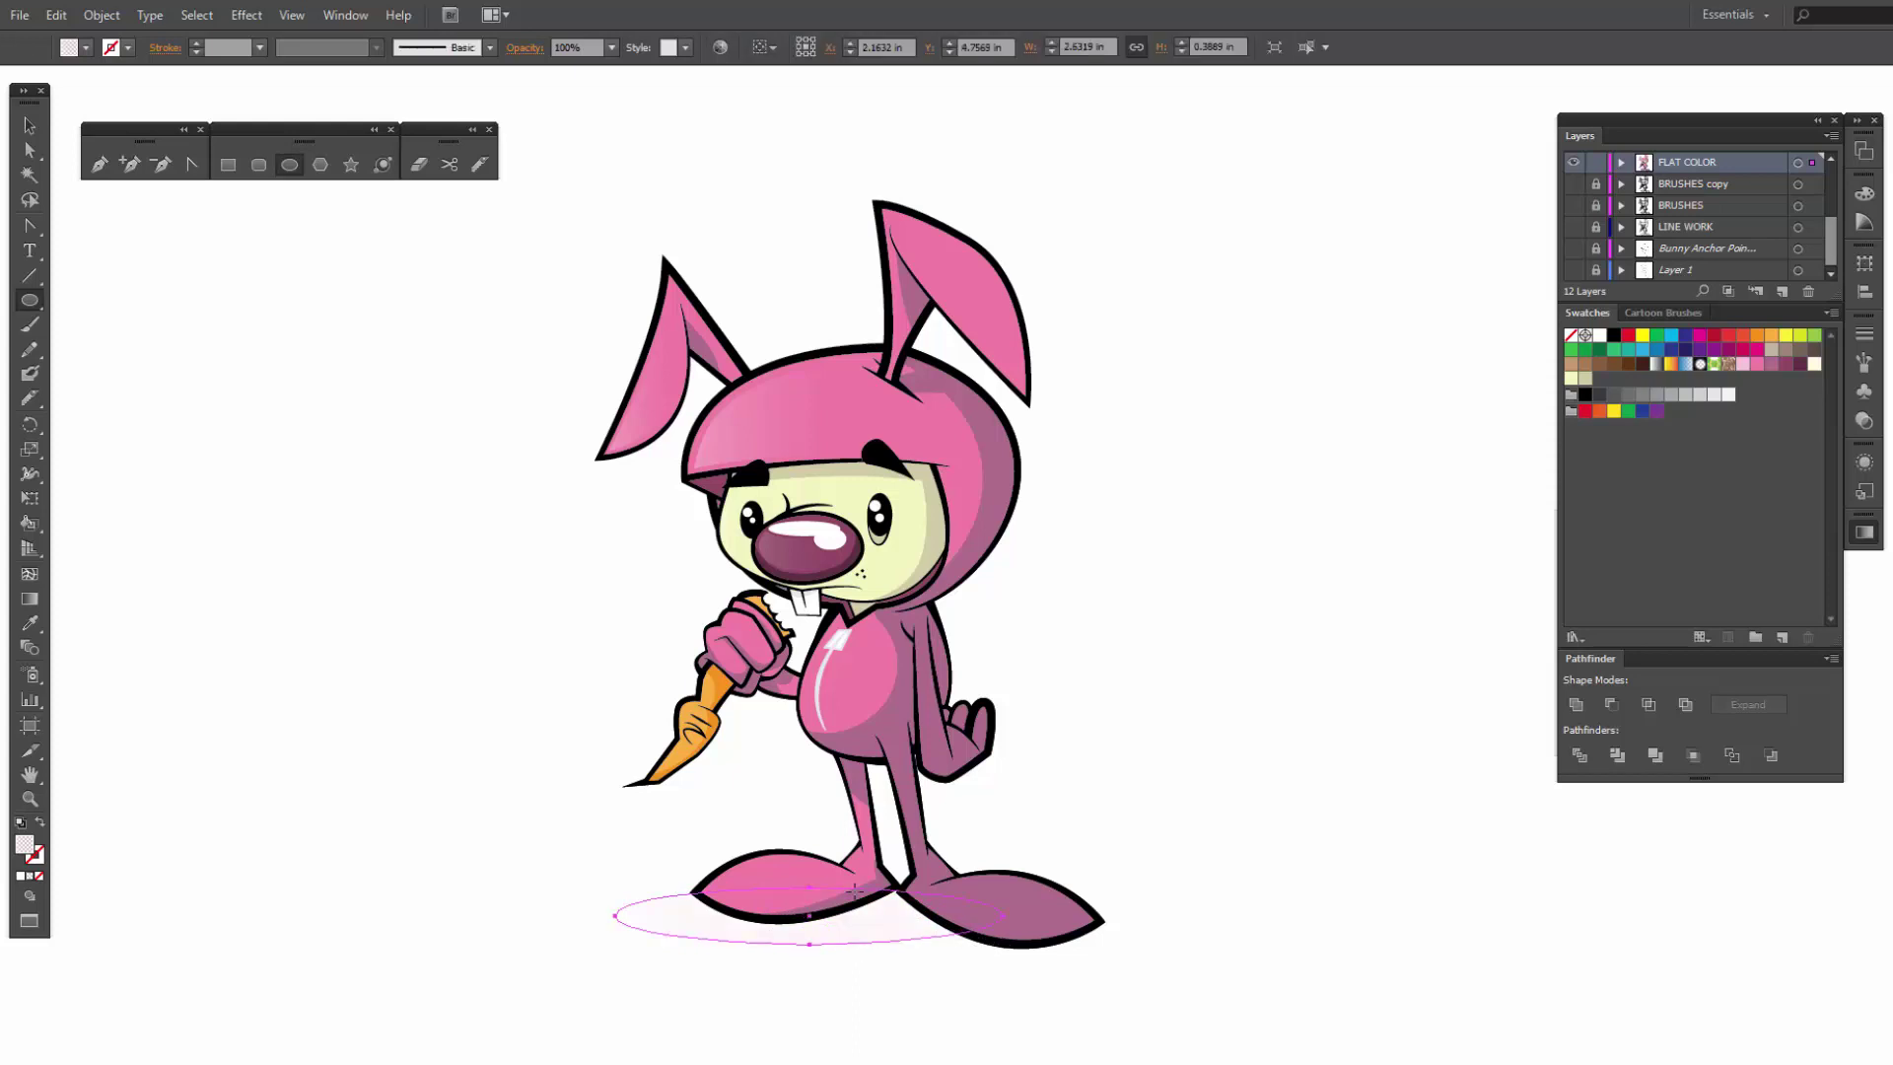
{"action": "left_click_drag", "start_coordinate": [846, 888], "coordinate": [1196, 997]}
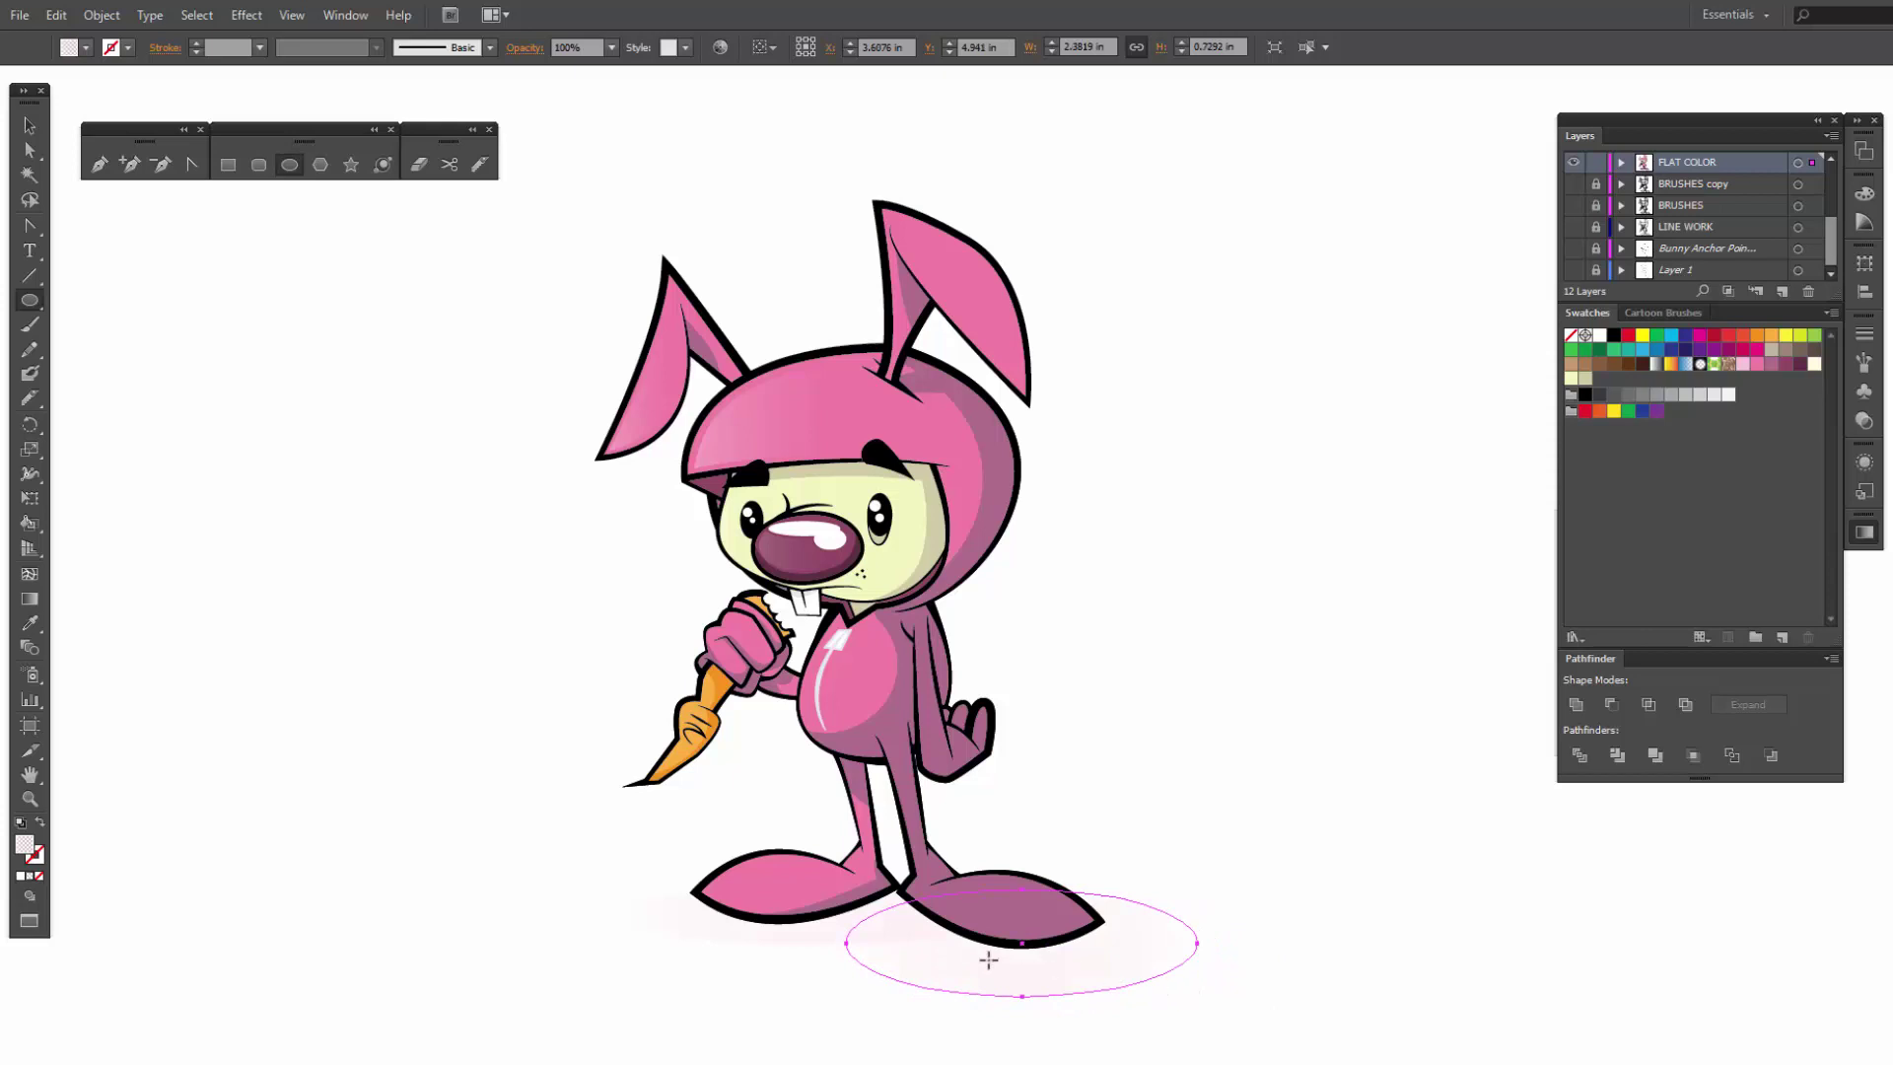
Step: Select both ellipses under the feet and send them to the back of the FLAT COLOR layer
{"action": "key", "text": "v"}
{"action": "left_click", "coordinate": [855, 920]}
{"action": "left_click", "coordinate": [857, 939]}
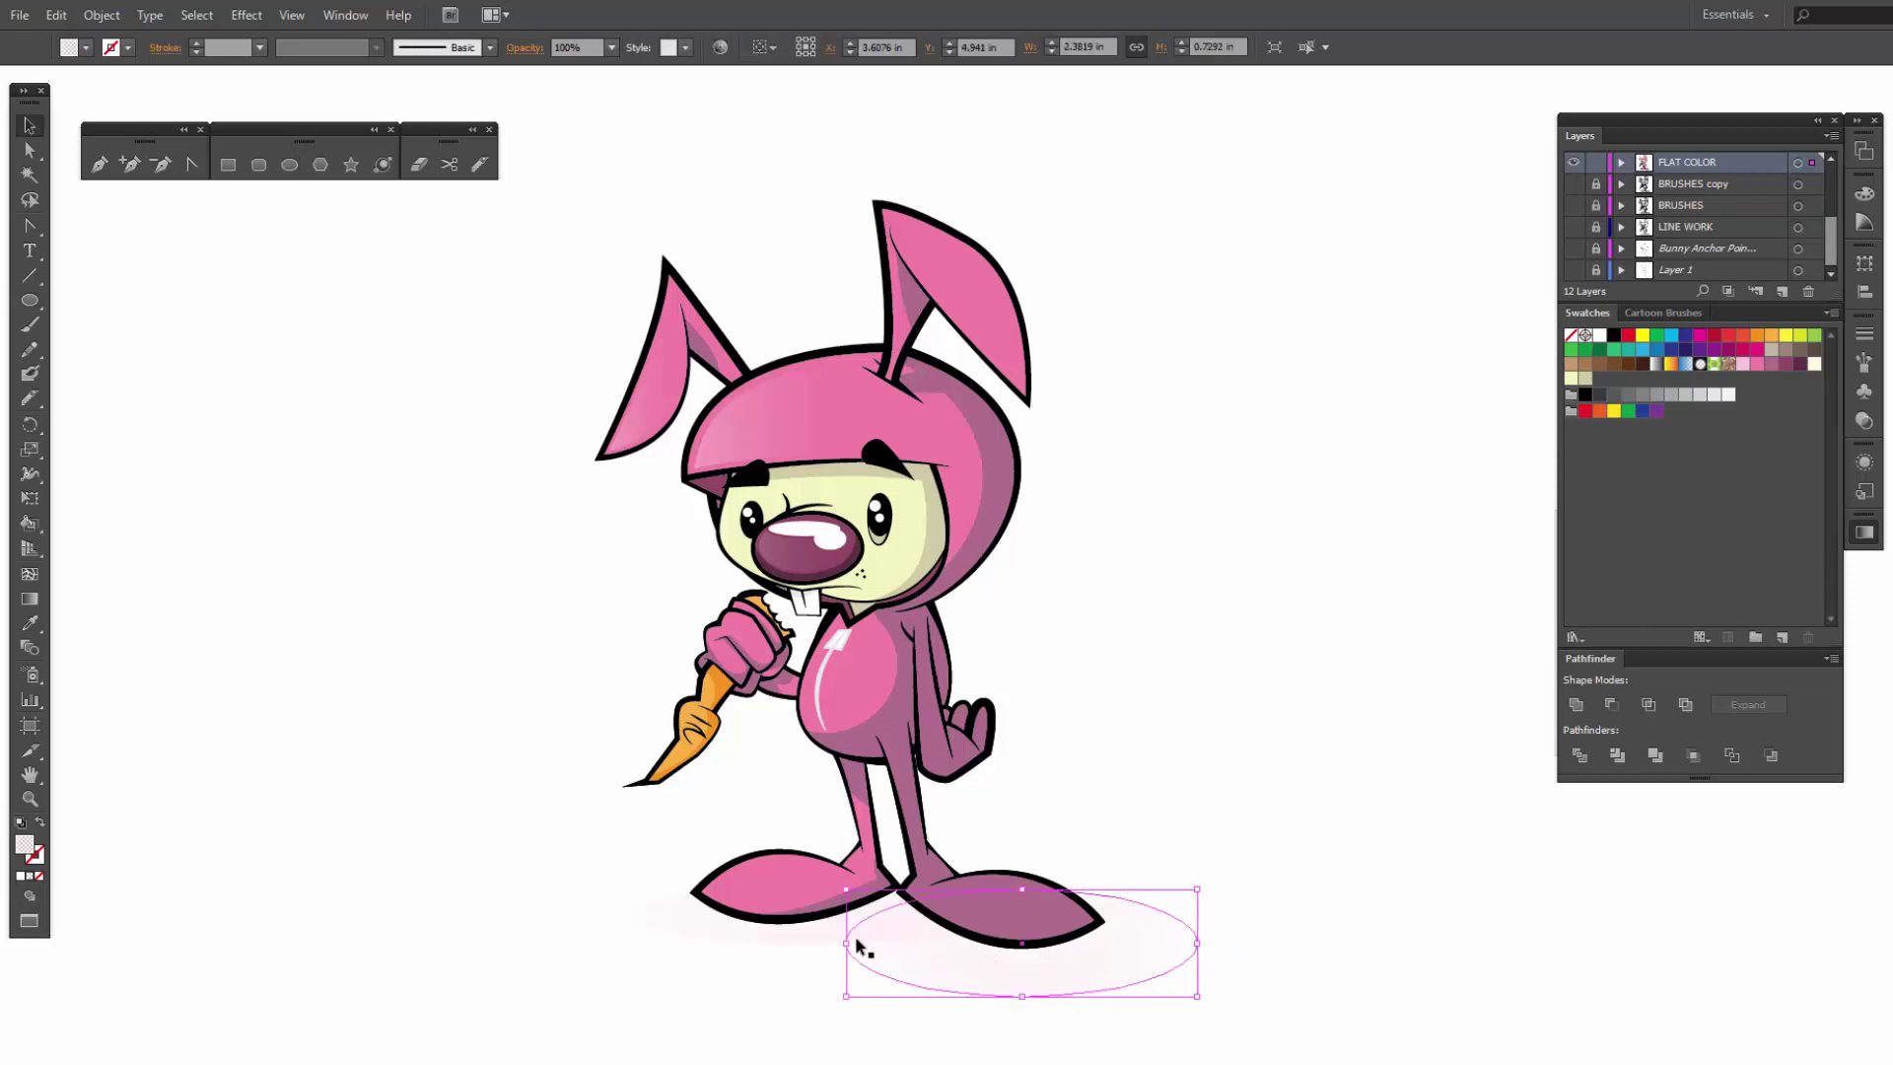
{"action": "left_click", "coordinate": [749, 935], "text": "shift"}
{"action": "right_click", "coordinate": [747, 928]}
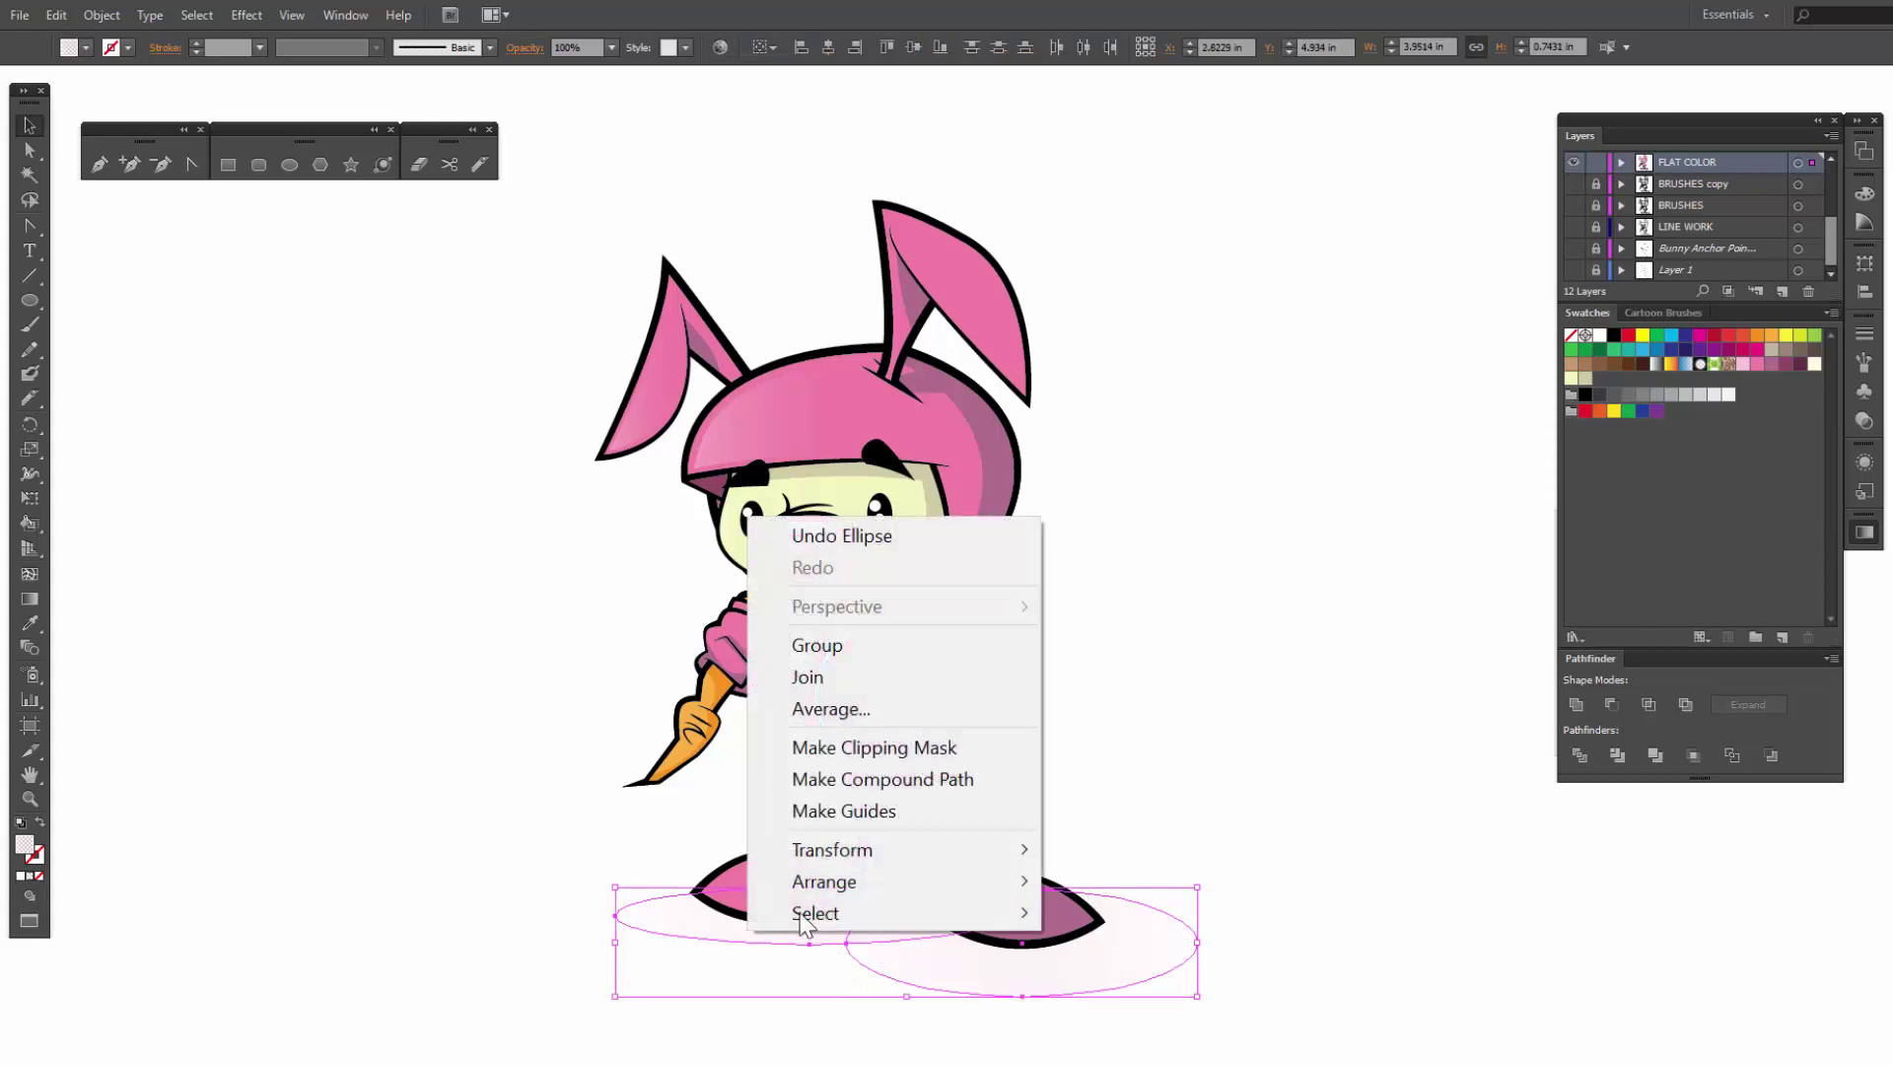
{"action": "mouse_move", "coordinate": [821, 893]}
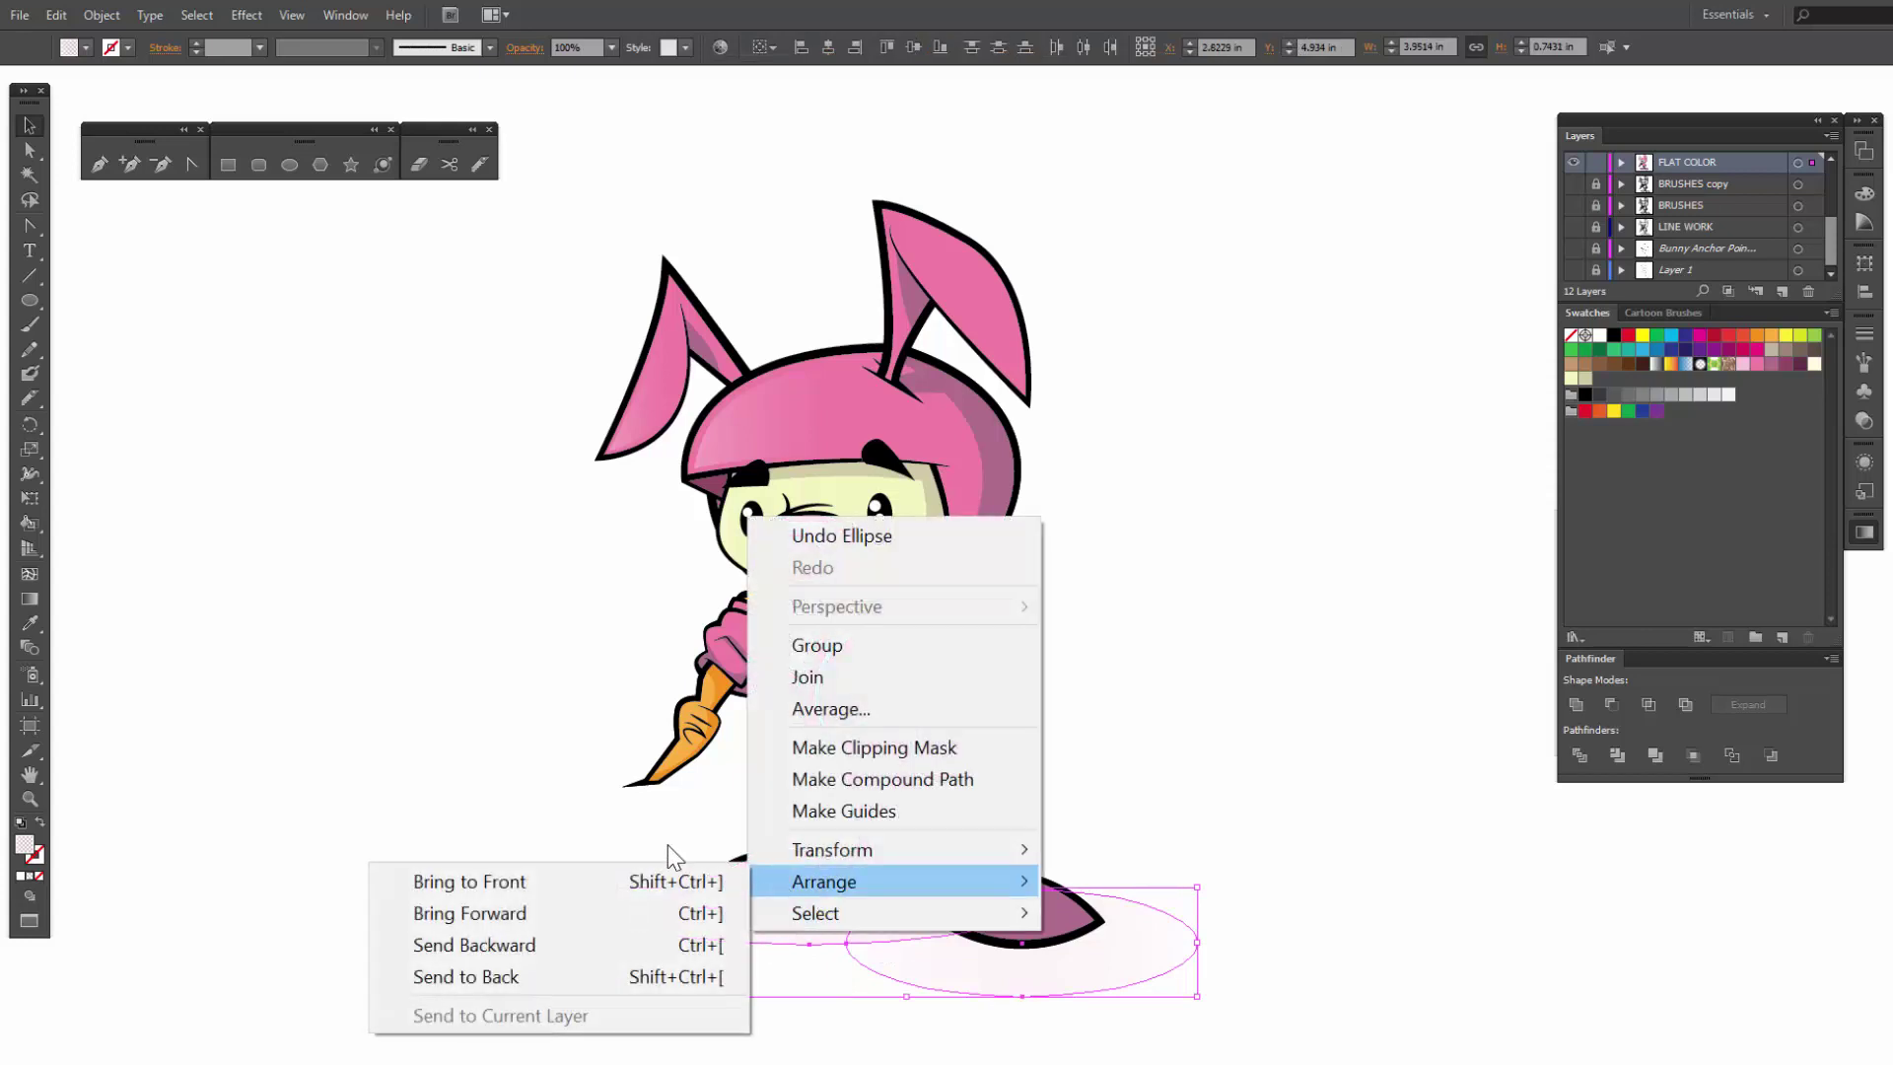
{"action": "left_click", "coordinate": [496, 977]}
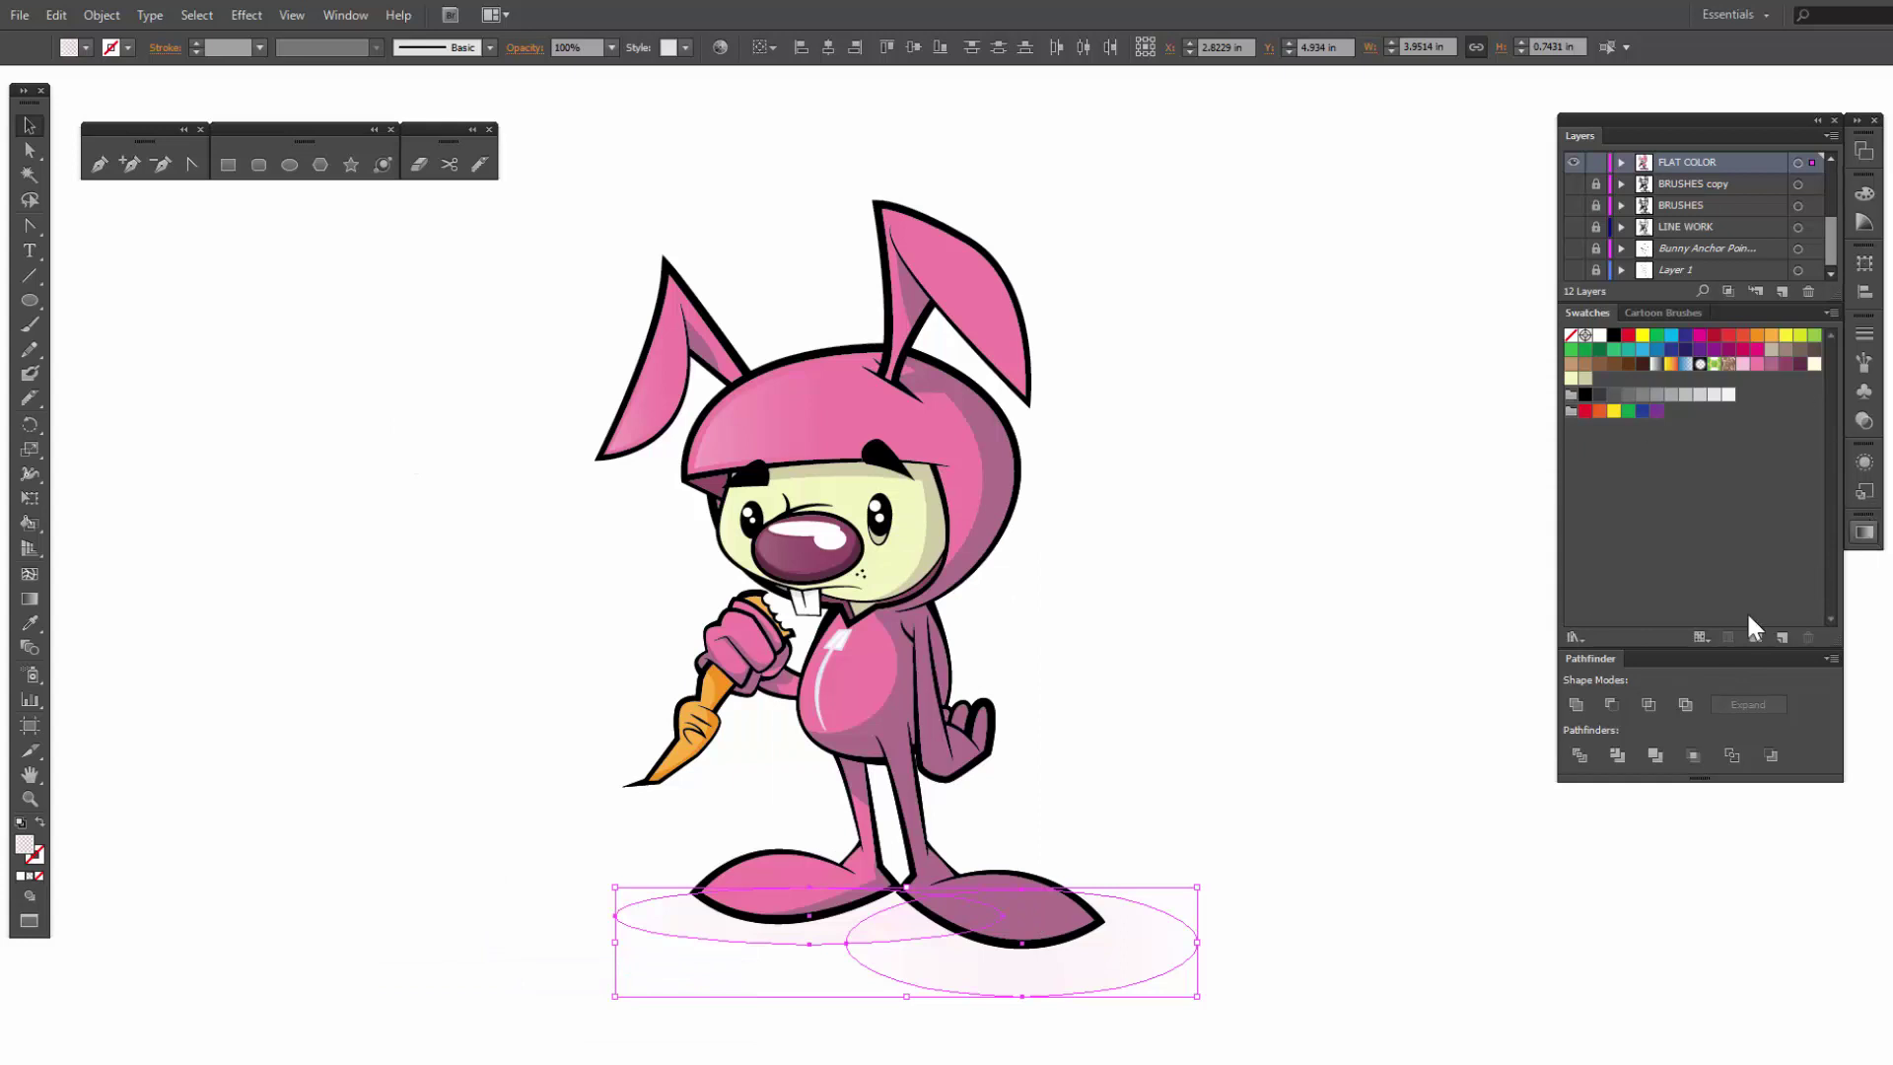
Step: Fill both ground ellipses with a white-to-gray linear gradient, slanted so the gray fades outward from beneath the feet
{"action": "left_click", "coordinate": [1865, 533]}
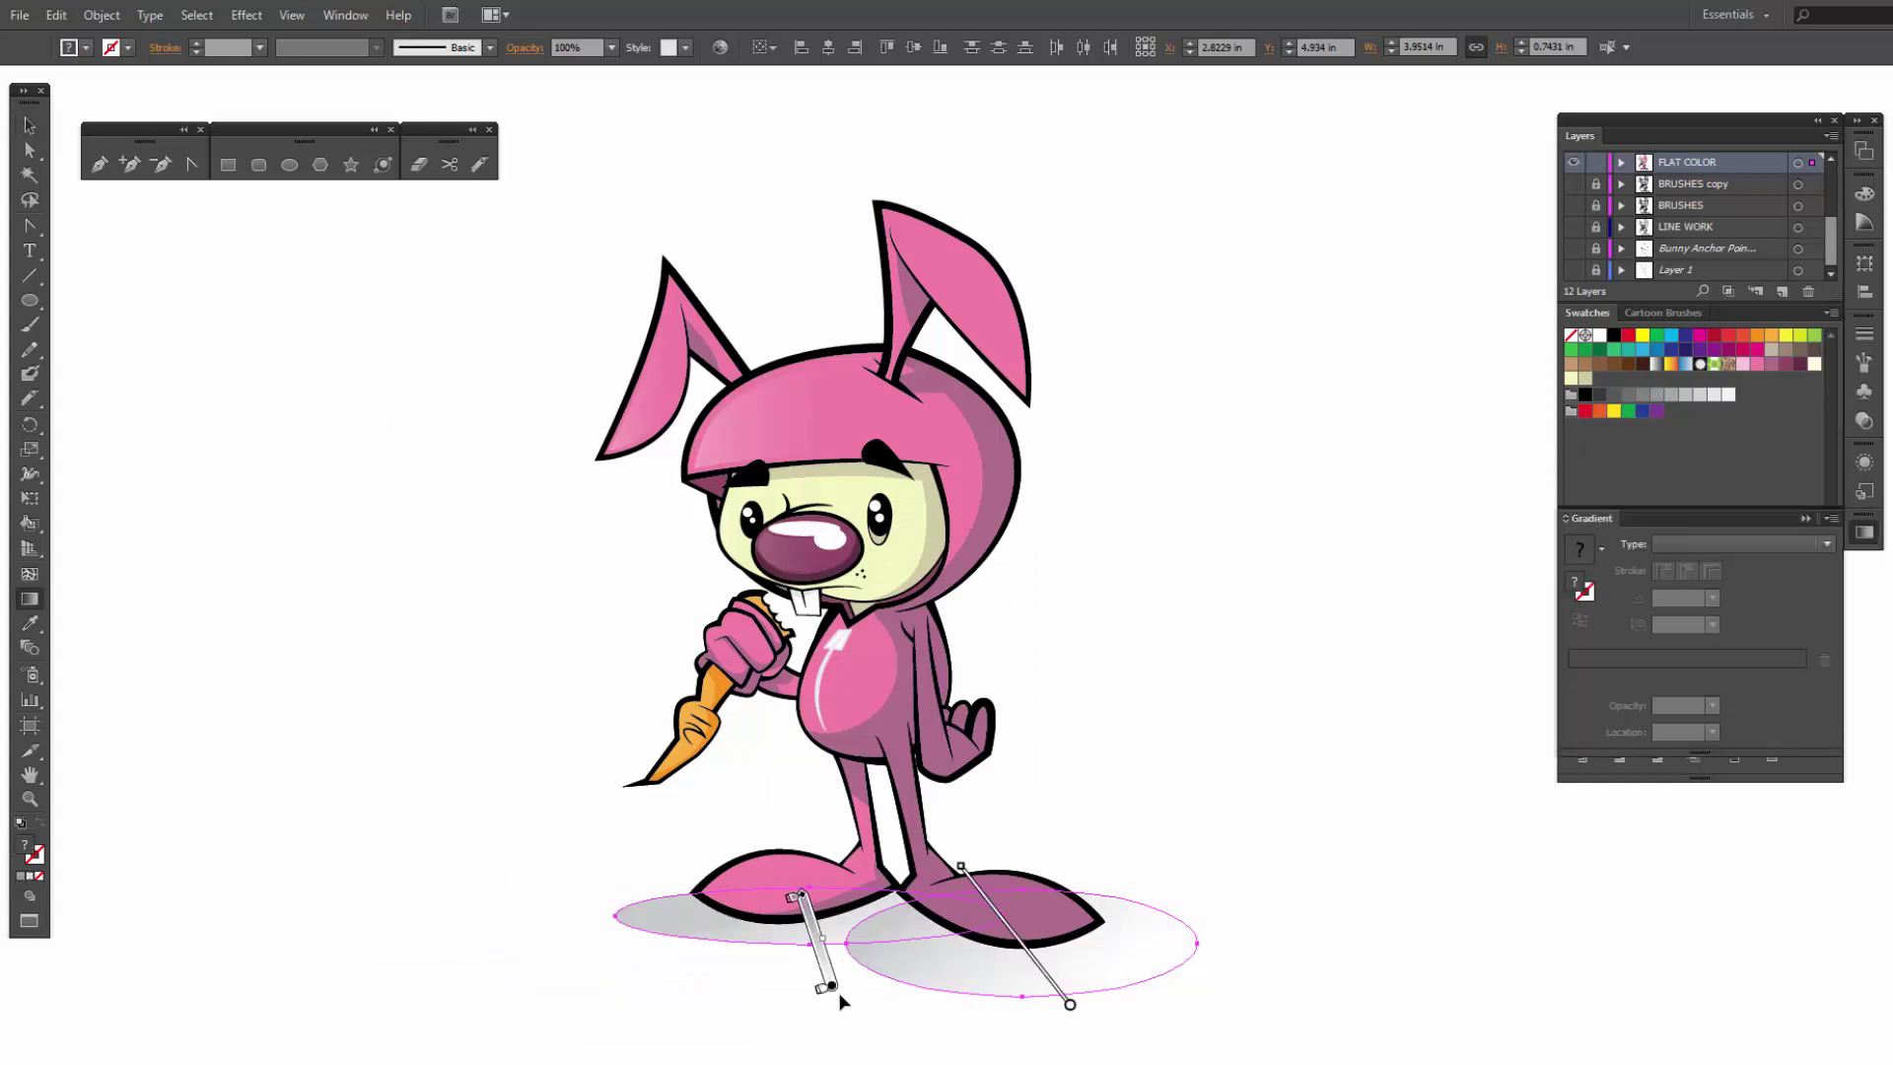
{"action": "left_click_drag", "start_coordinate": [804, 891], "coordinate": [776, 887]}
{"action": "key", "text": "v"}
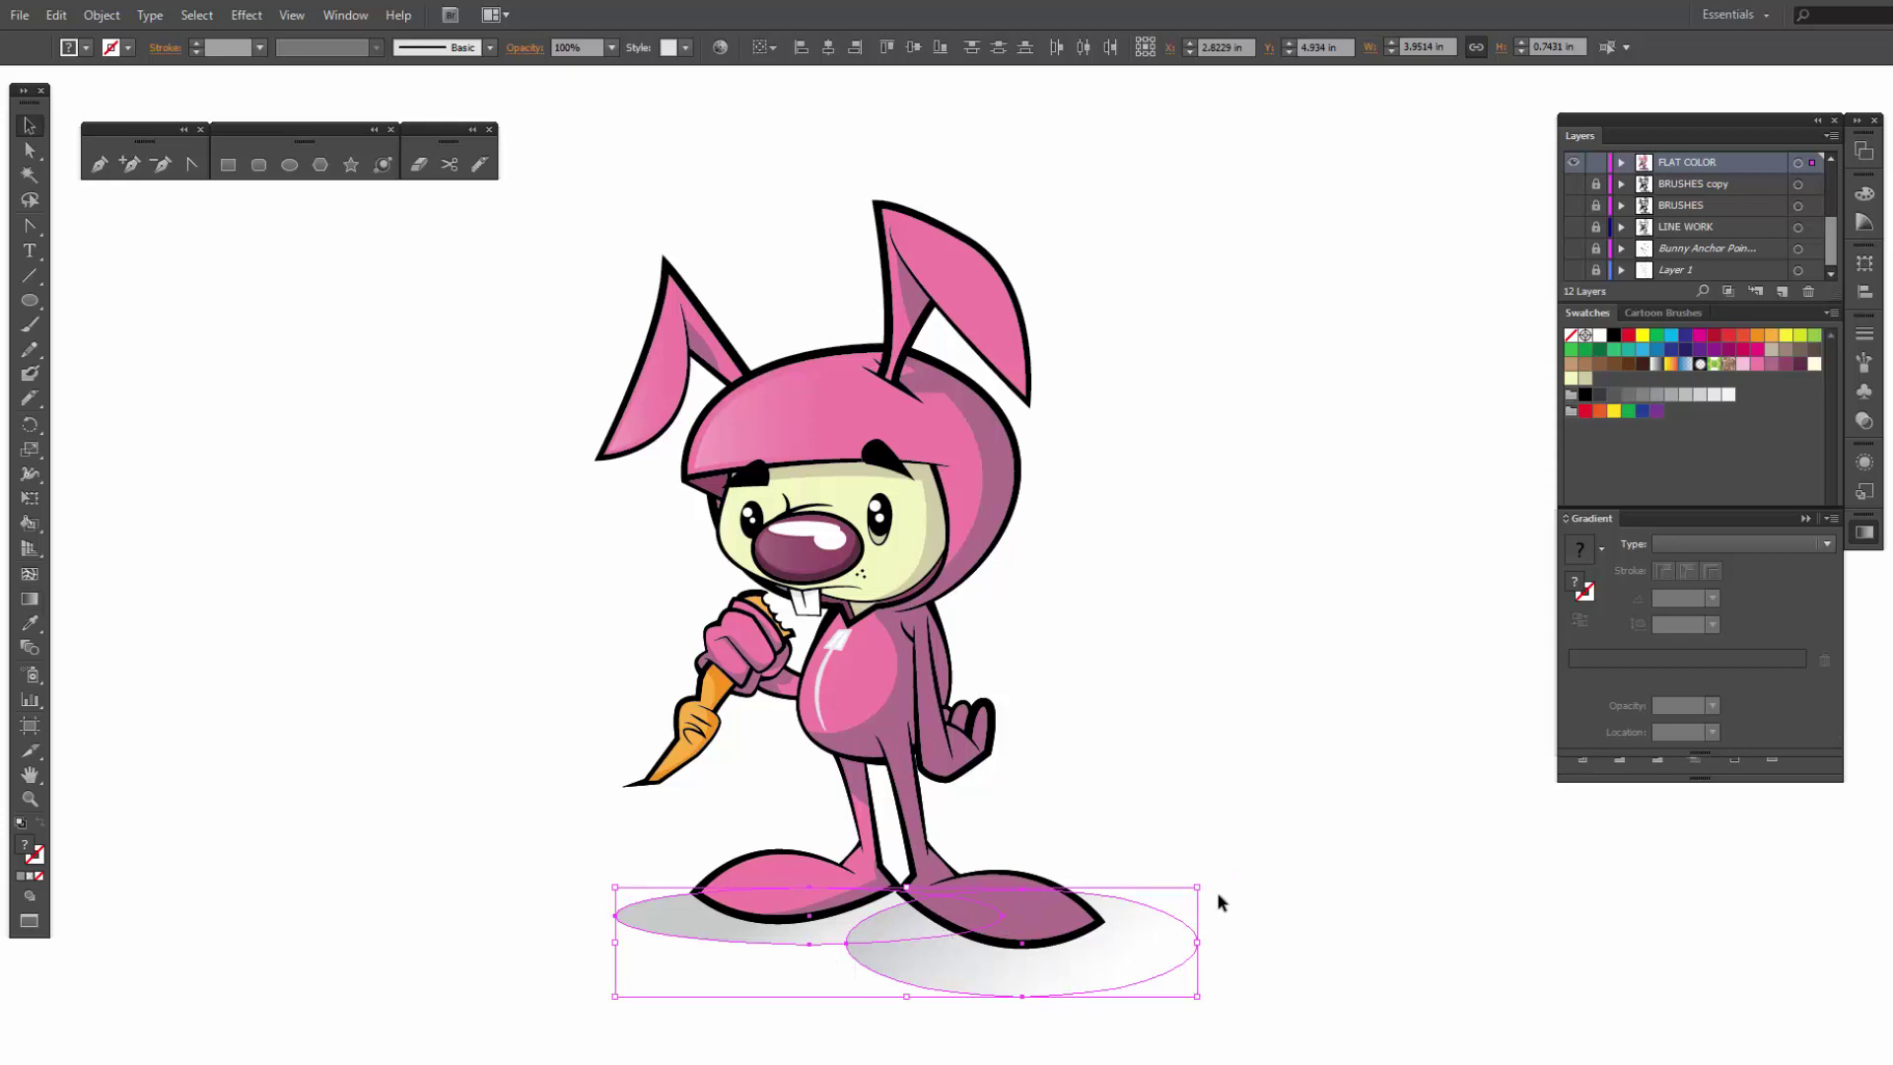
Step: Nudge the two ground ellipses slightly upward and unite them into a single shadow shape
{"action": "key", "text": "Up"}
{"action": "key", "text": "Up"}
{"action": "key", "text": "Up"}
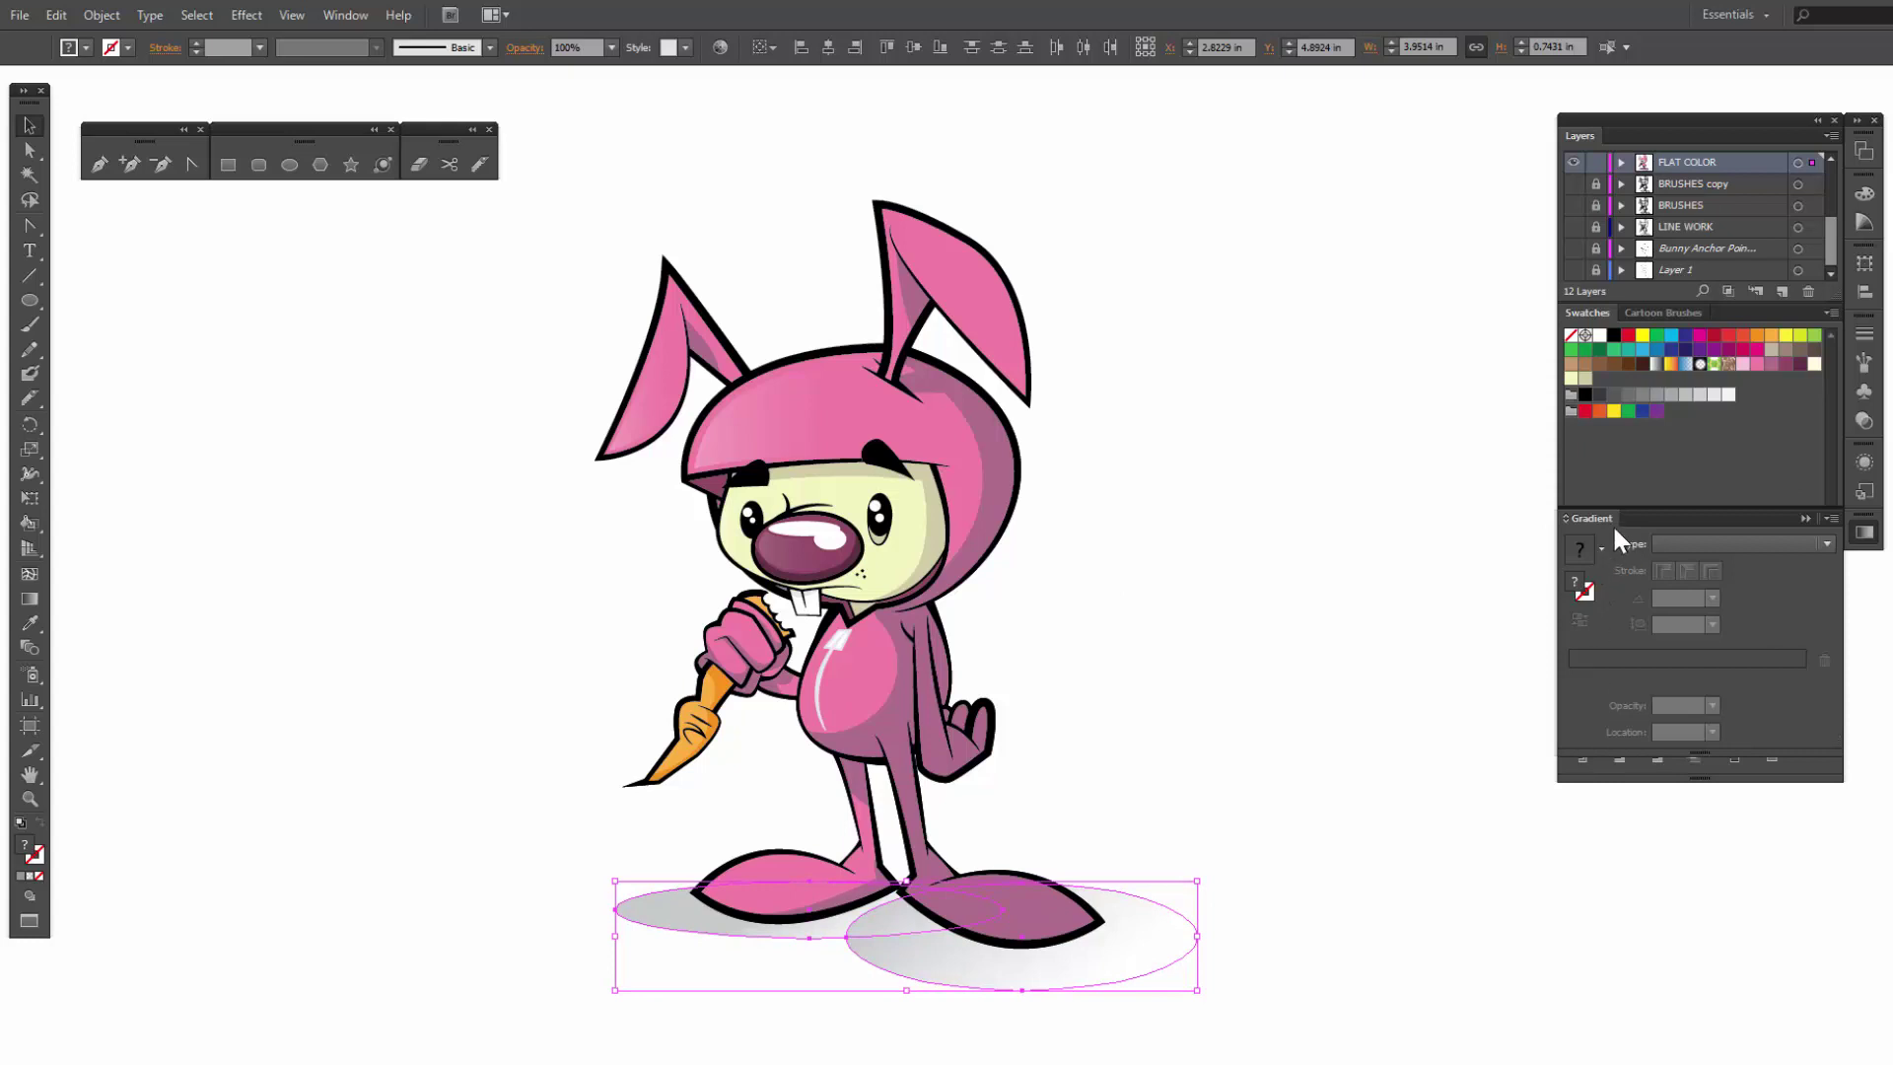
{"action": "left_click_drag", "start_coordinate": [1612, 523], "coordinate": [1320, 309]}
{"action": "left_click", "coordinate": [1577, 700]}
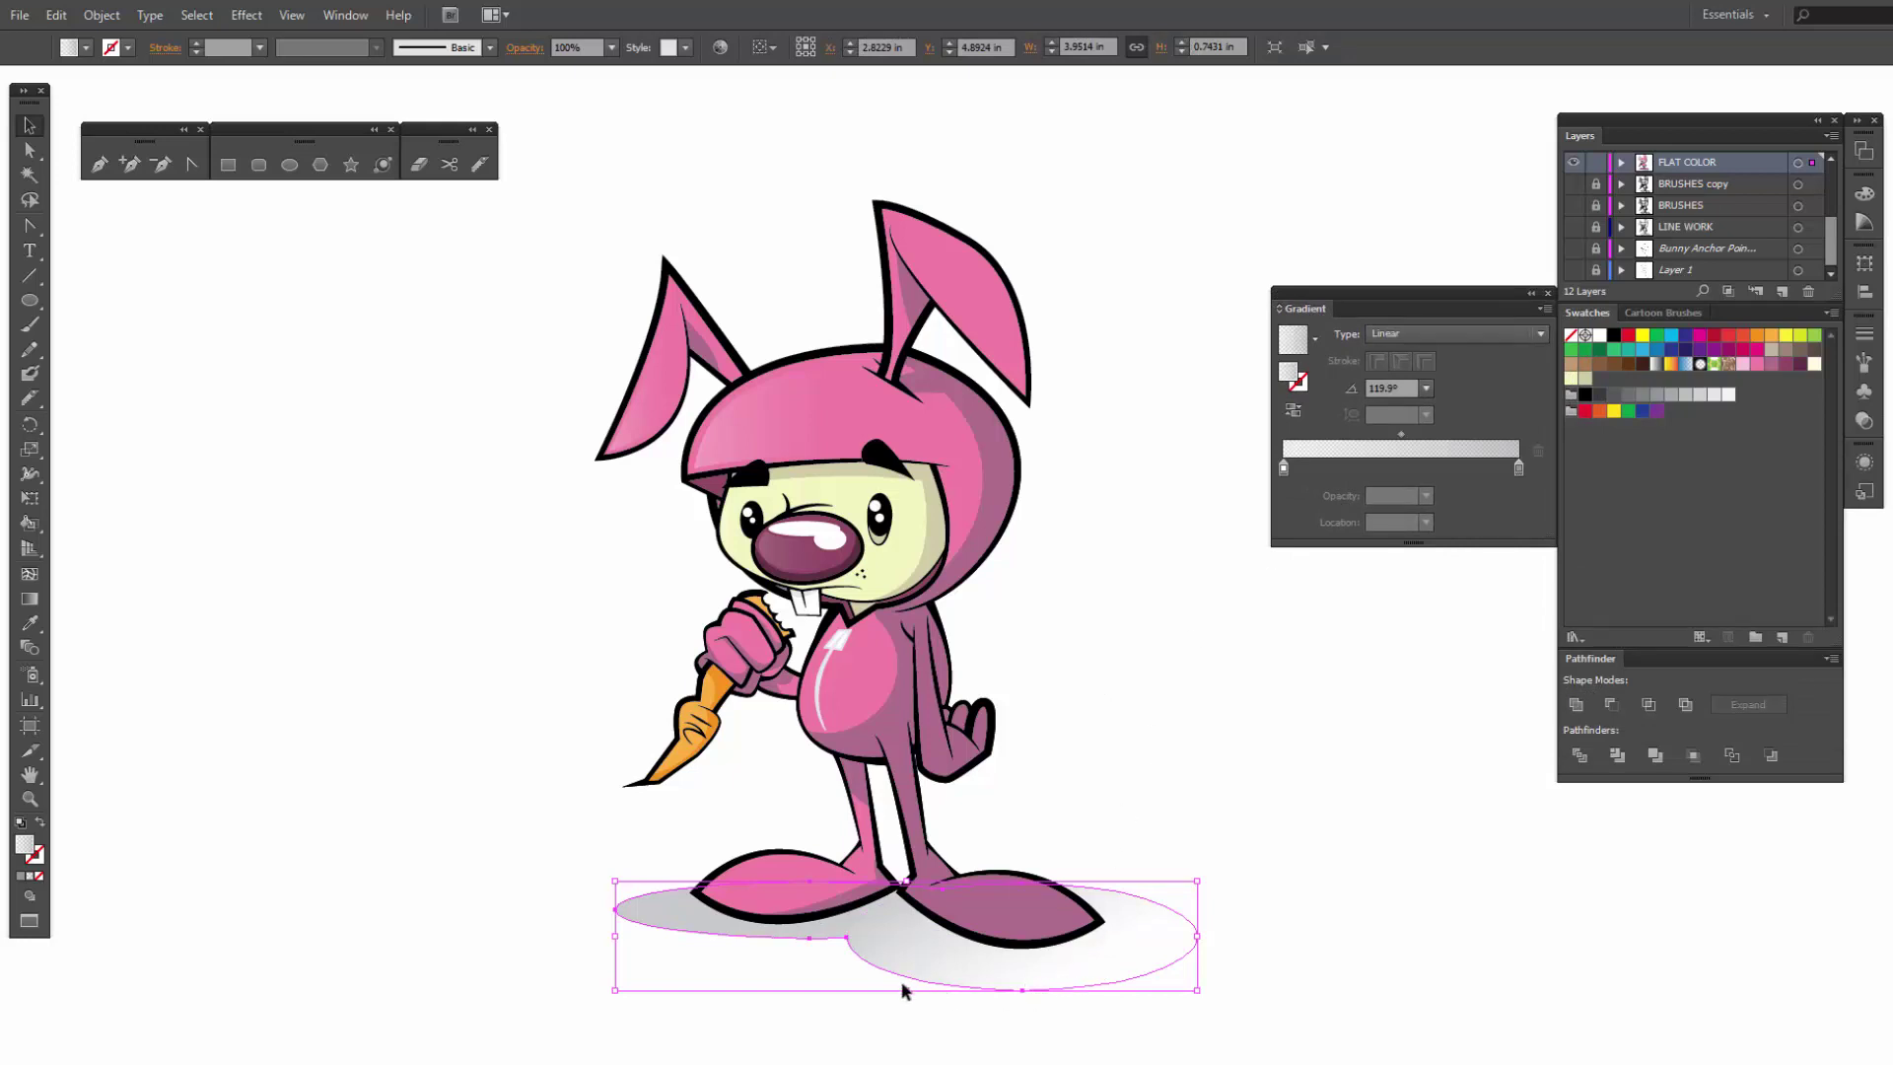
{"action": "left_click_drag", "start_coordinate": [907, 990], "coordinate": [914, 991]}
{"action": "left_click", "coordinate": [951, 999]}
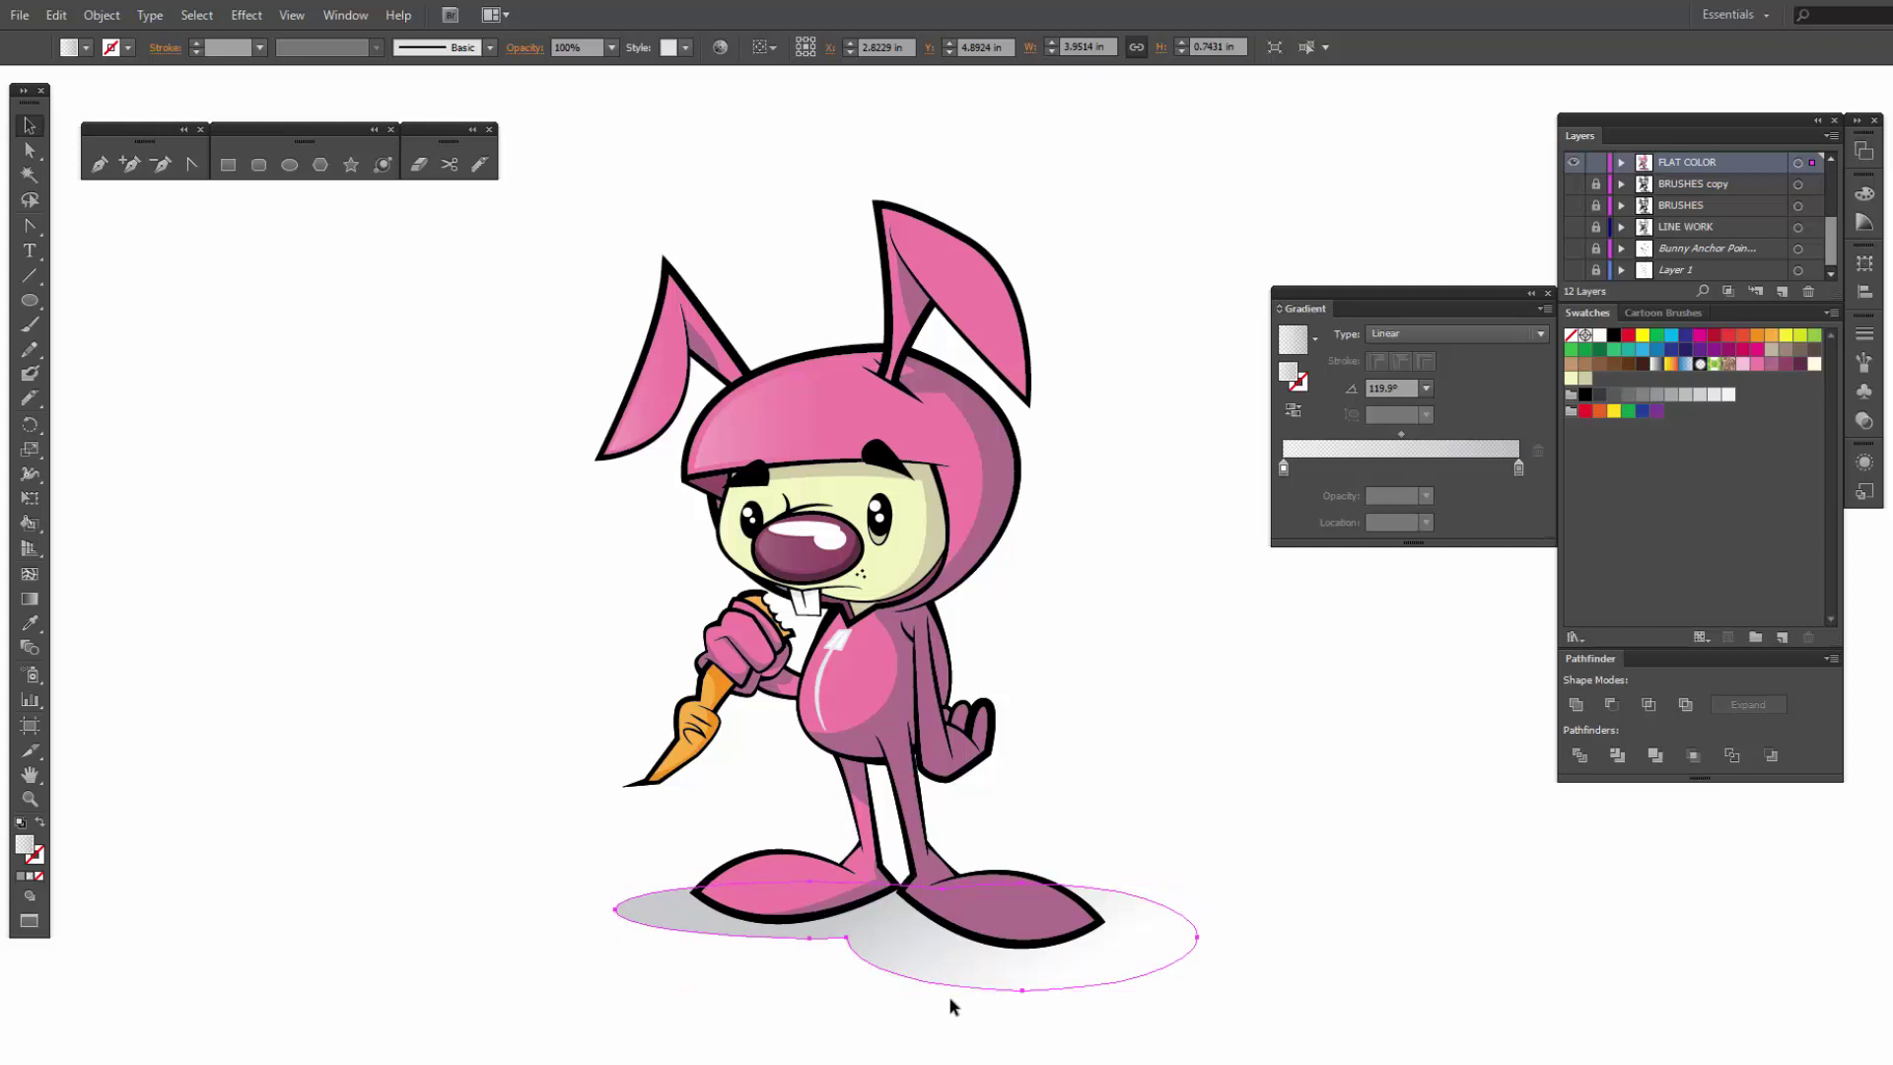
{"action": "left_click", "coordinate": [870, 945]}
{"action": "left_click_drag", "start_coordinate": [870, 944], "coordinate": [518, 784]}
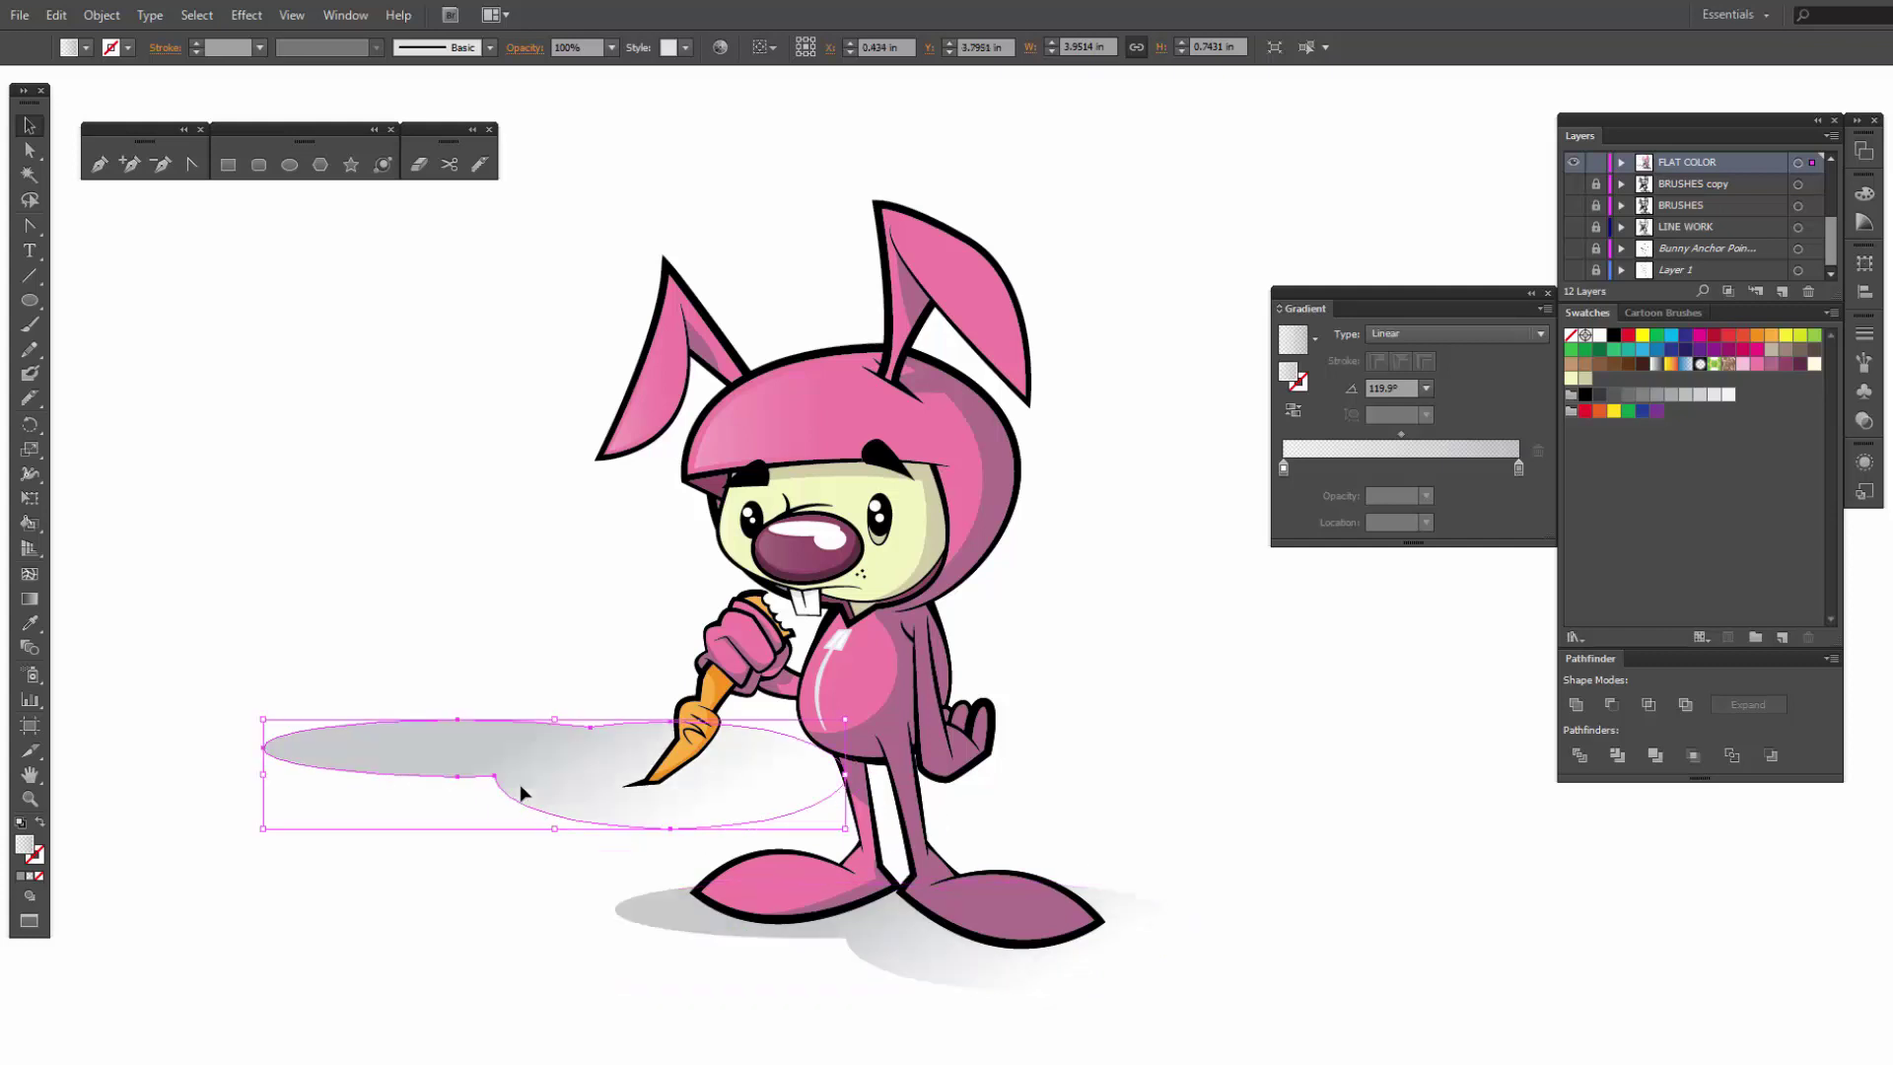
{"action": "key", "text": "ctrl+z"}
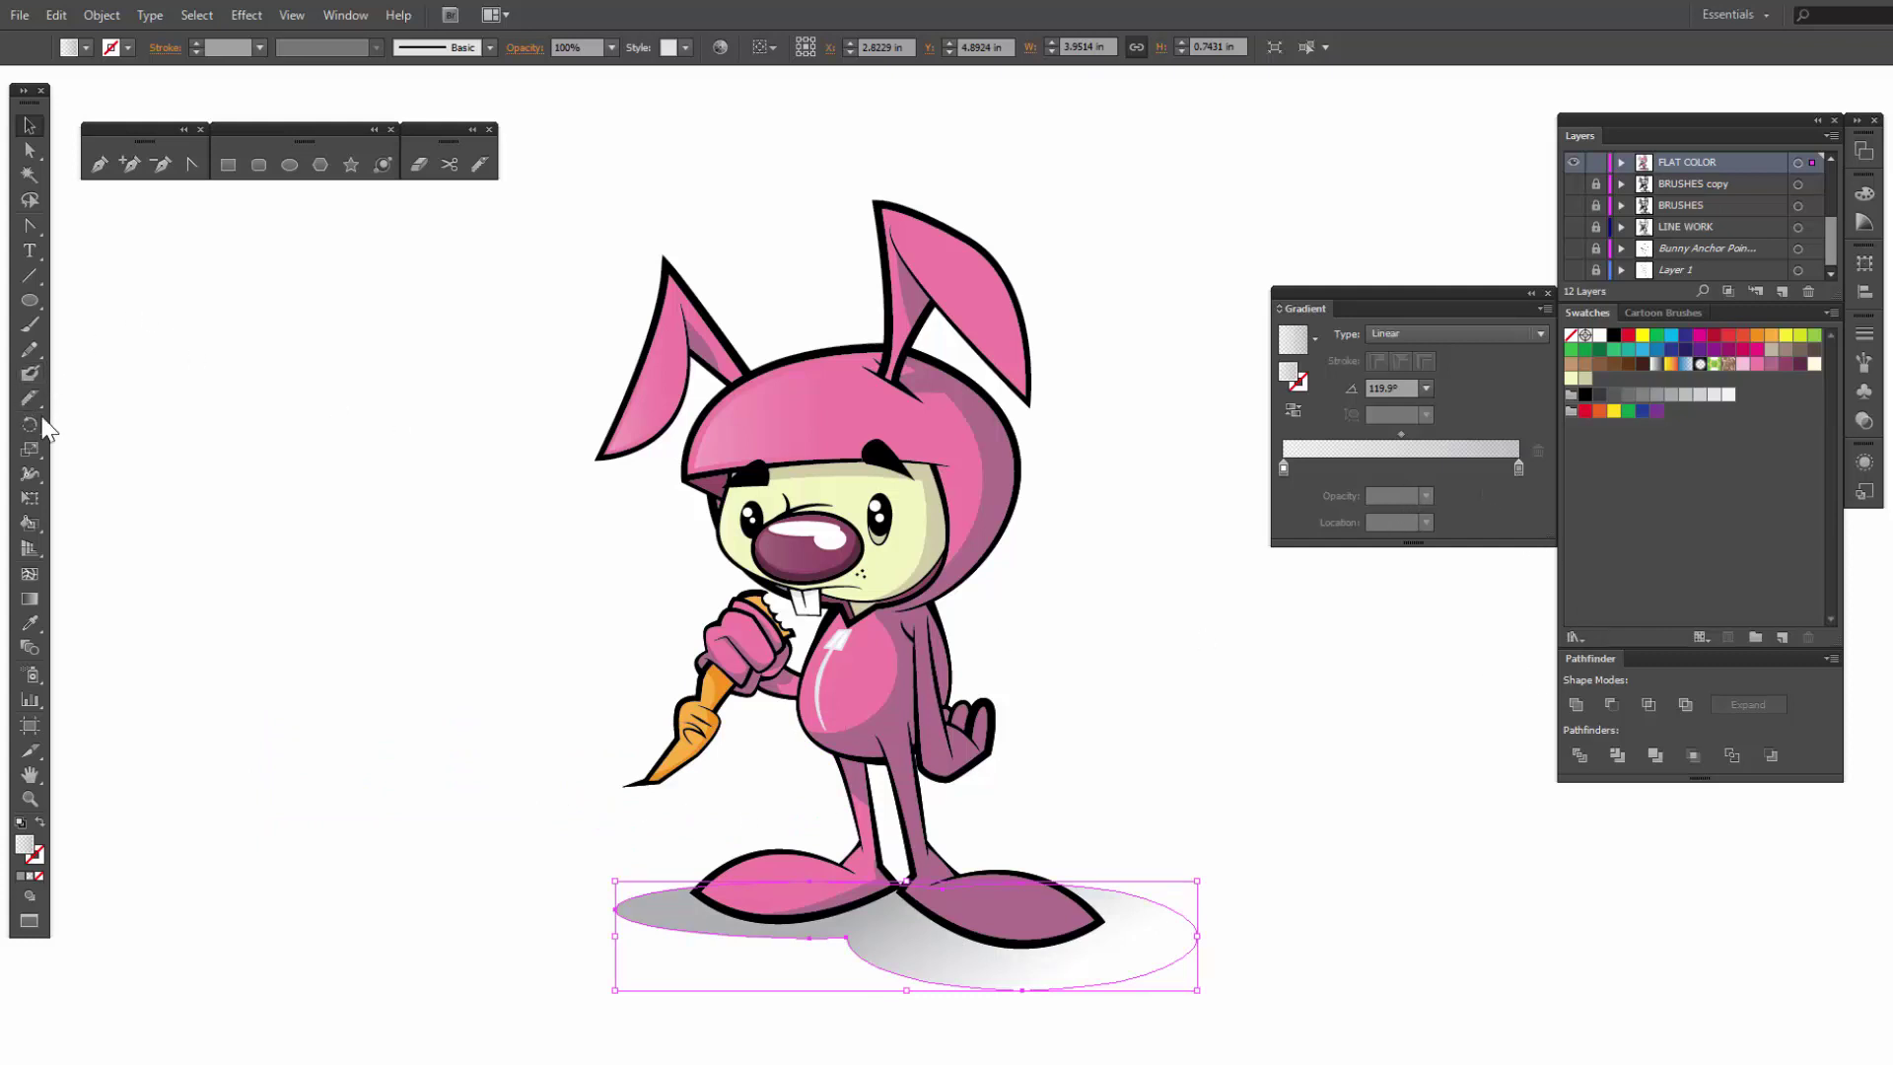
Step: Redraw the united shadow's gradient as a shorter diagonal running from between the feet down toward the shadow's lower edge
{"action": "left_click", "coordinate": [23, 600]}
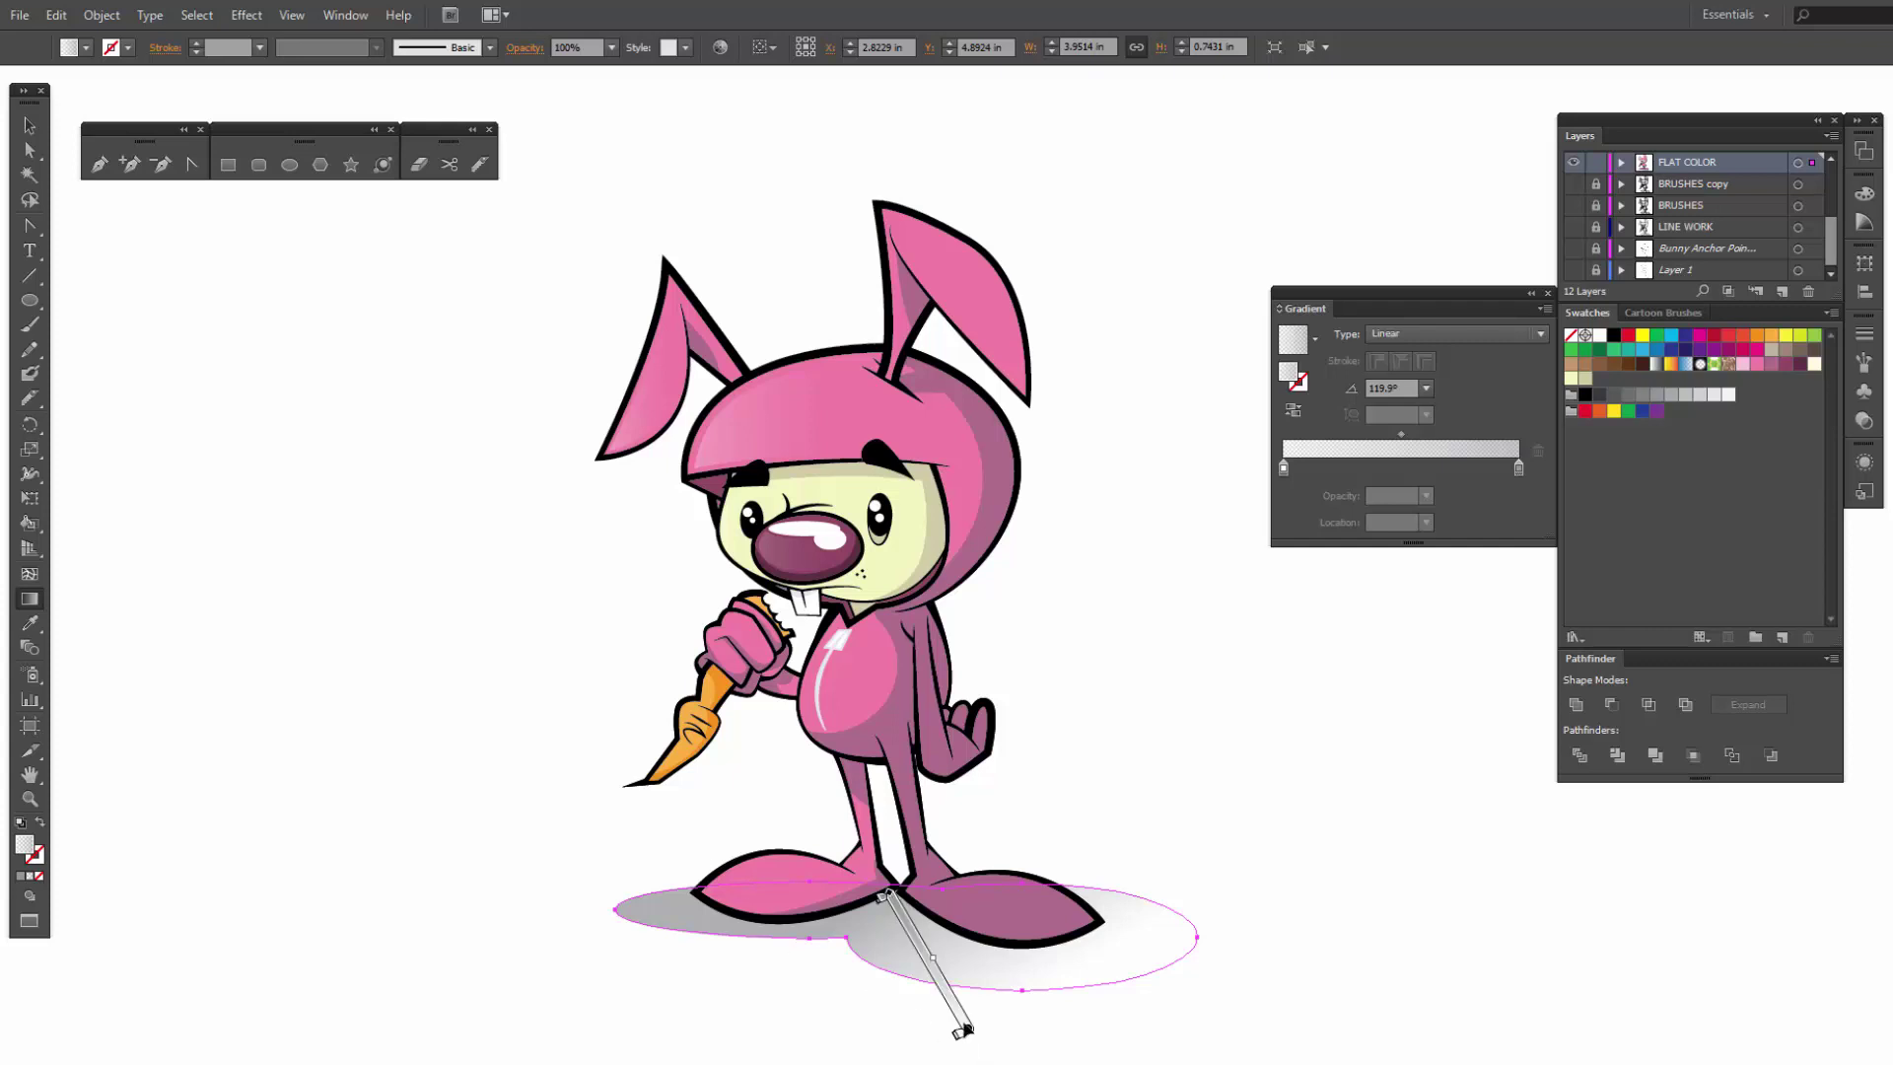
{"action": "left_click_drag", "start_coordinate": [967, 1031], "coordinate": [944, 996]}
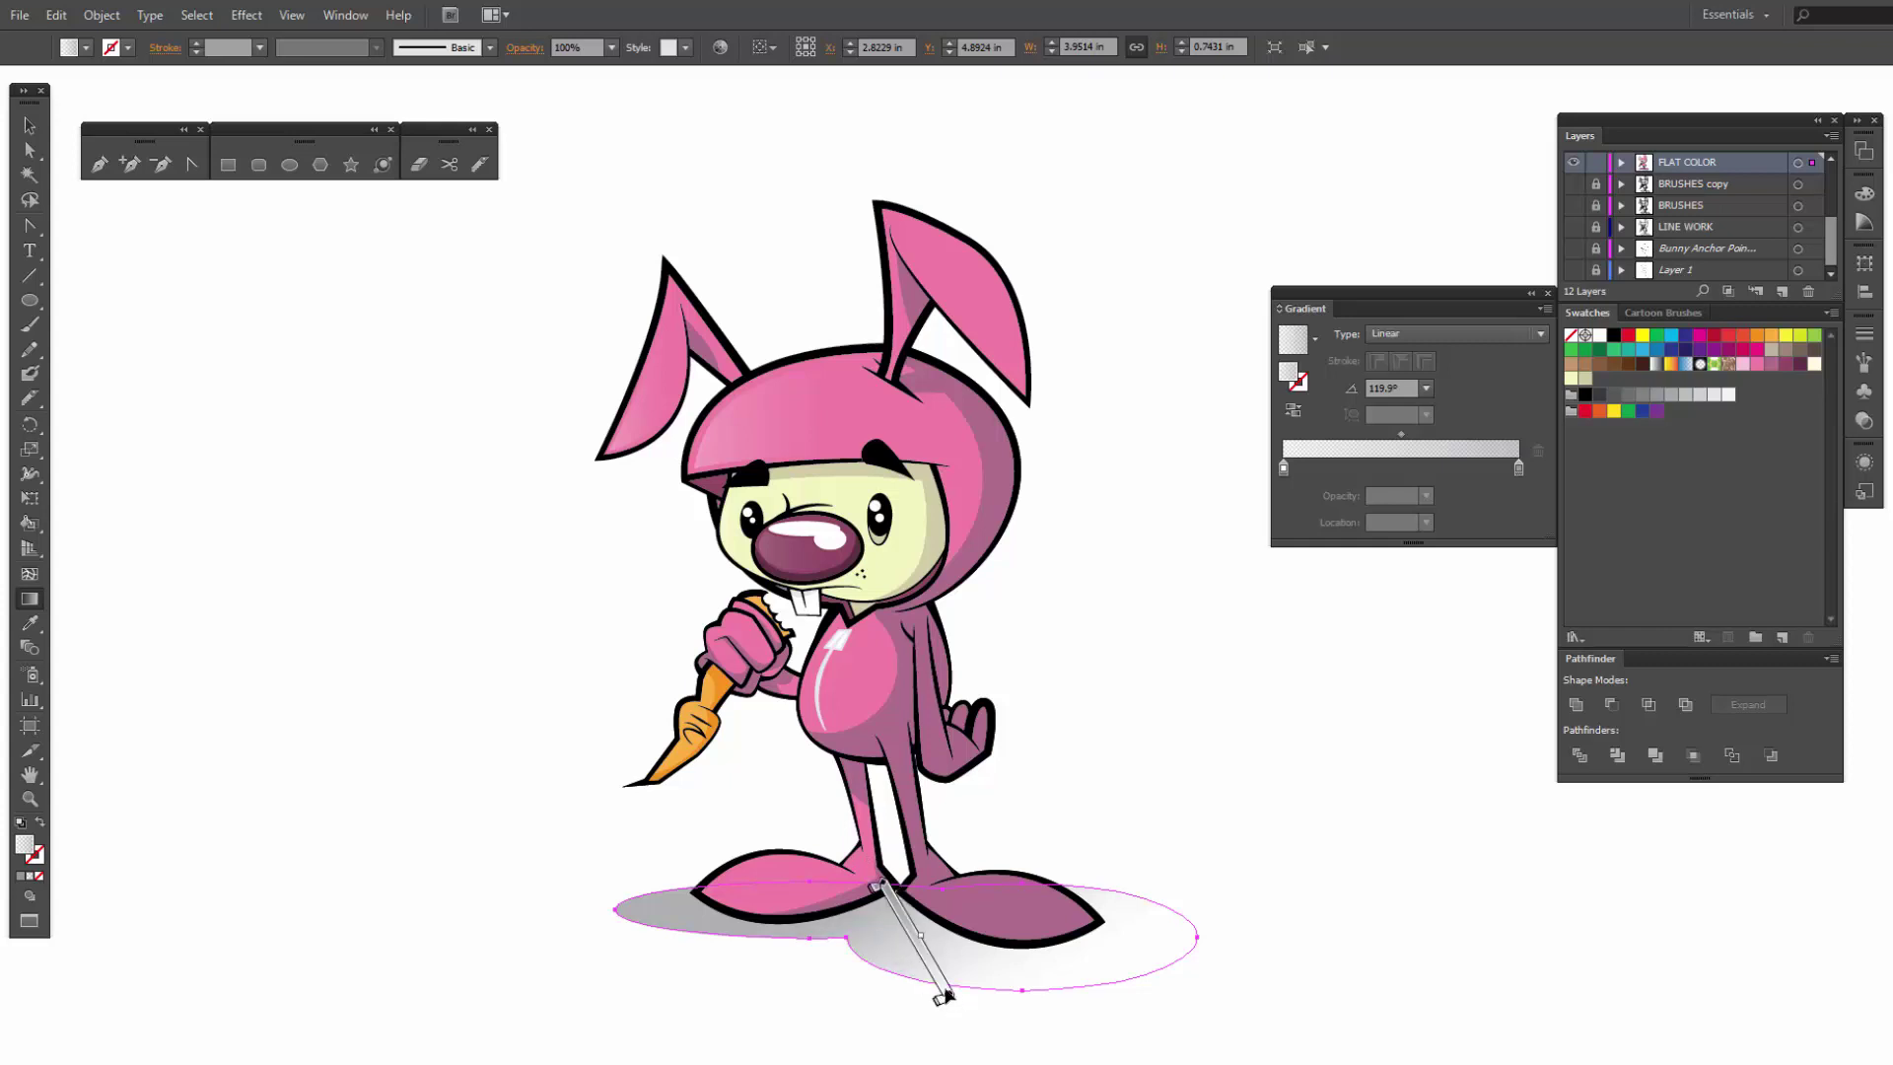
{"action": "left_click_drag", "start_coordinate": [944, 994], "coordinate": [926, 960]}
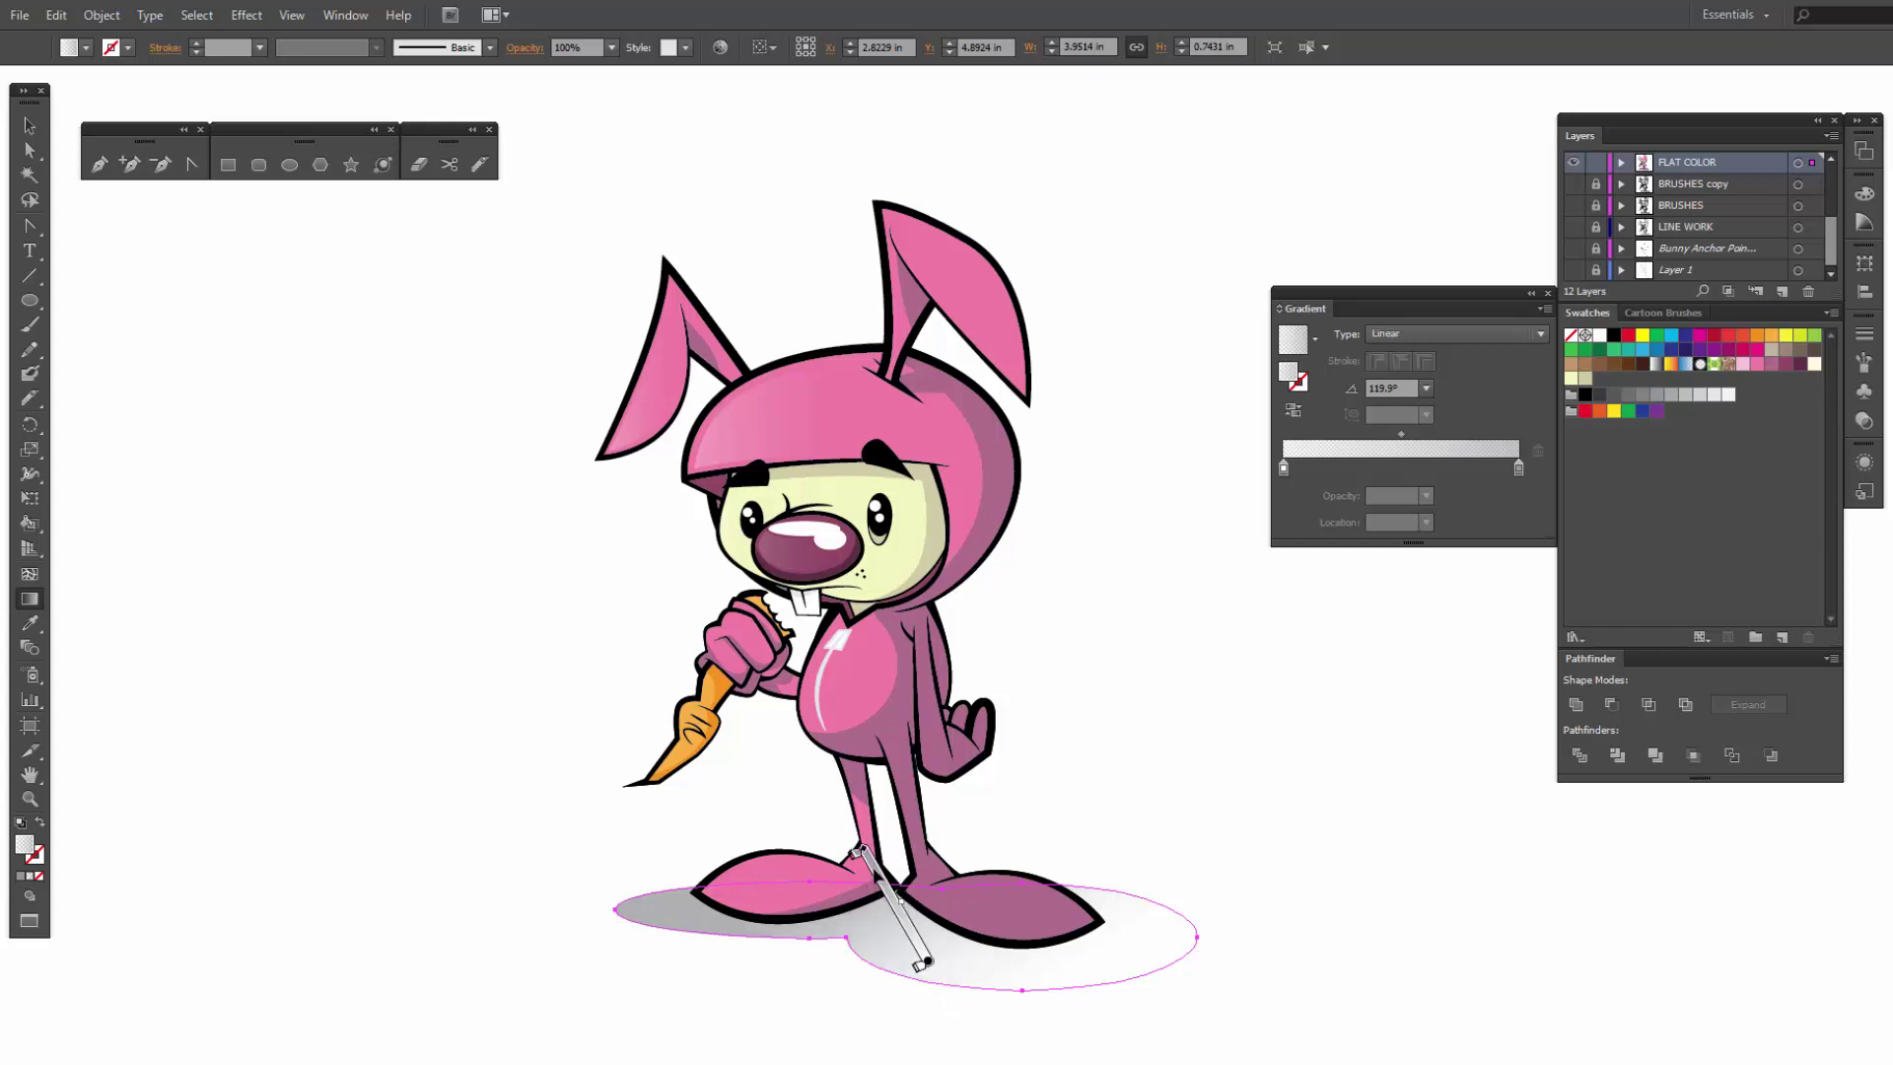
{"action": "mouse_move", "coordinate": [860, 850]}
{"action": "left_mouse_down"}
{"action": "mouse_move", "coordinate": [894, 836]}
{"action": "mouse_move", "coordinate": [892, 877]}
{"action": "left_mouse_up"}
{"action": "key", "text": "v"}
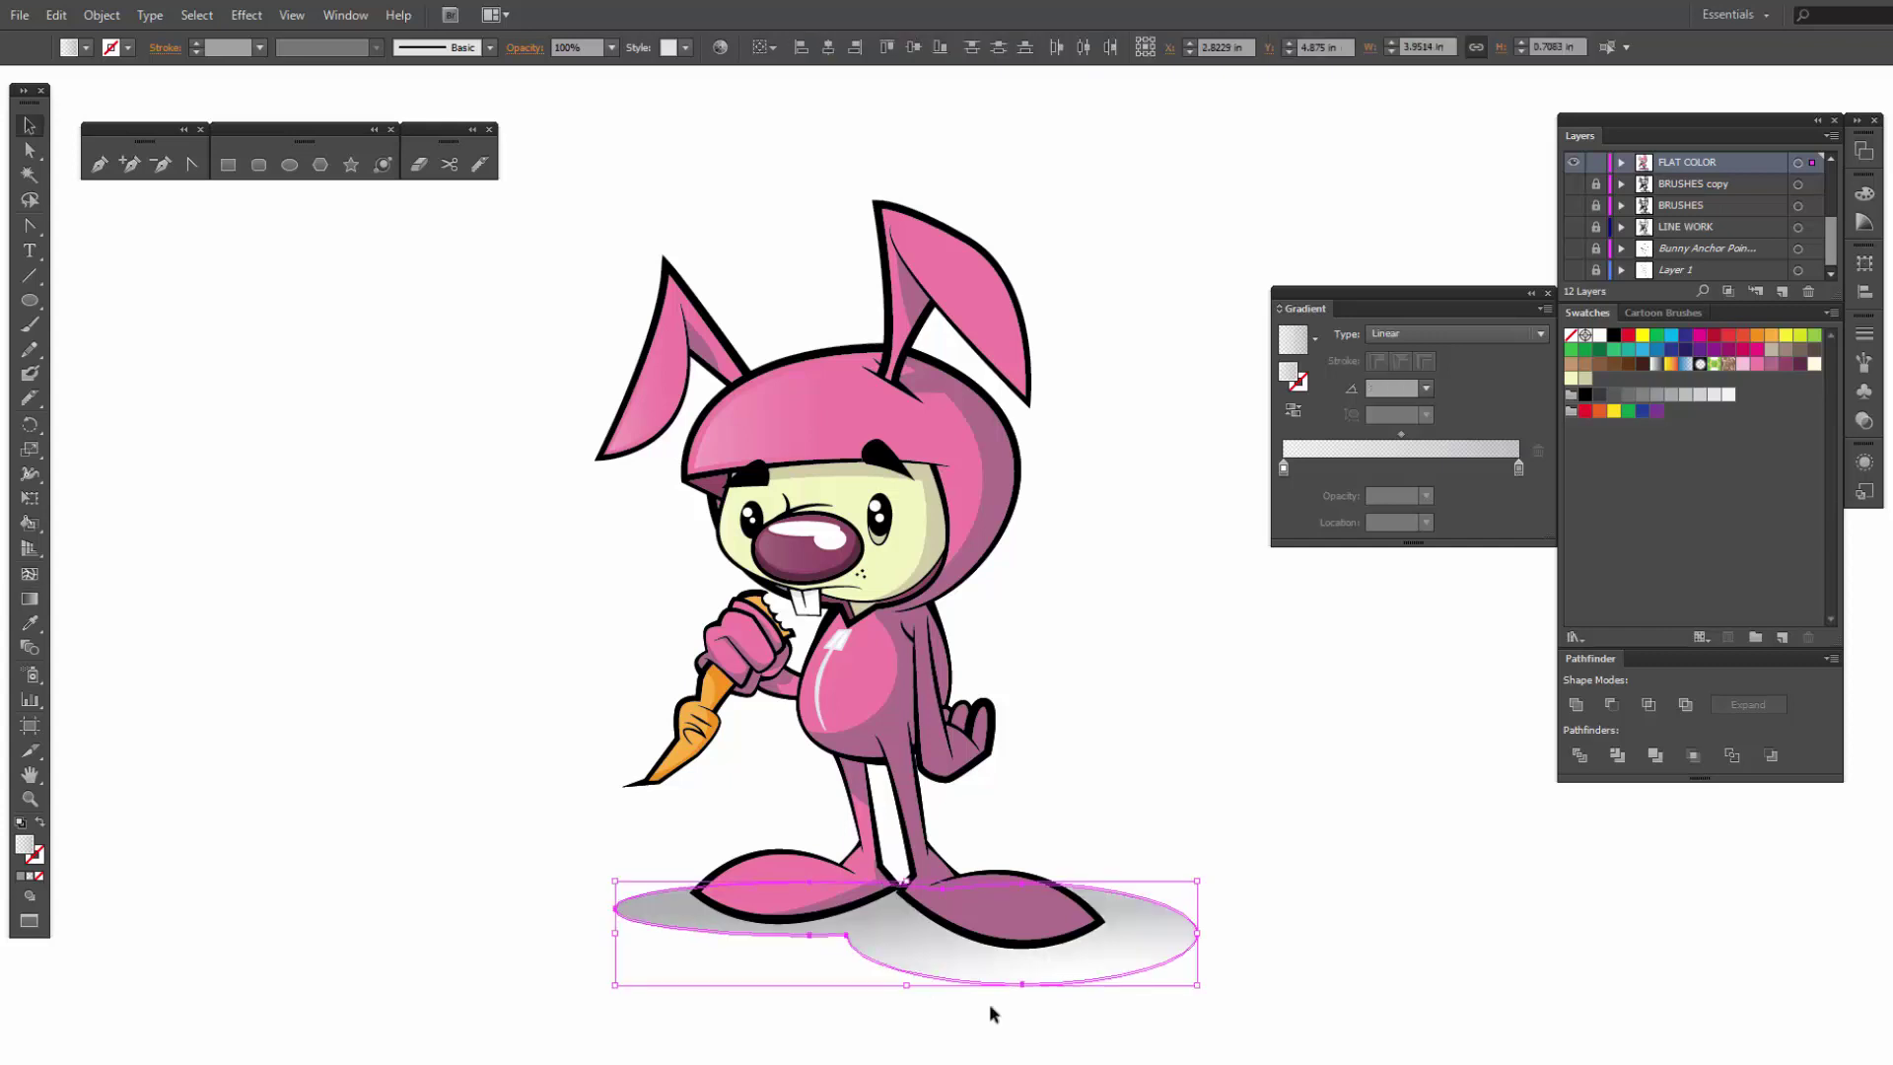
Step: Nudge the ground shadow about 0.2 in to the right and slightly up so it sits behind both feet, then deselect it
{"action": "key", "text": "Right"}
{"action": "key", "text": "Right"}
{"action": "key", "text": "Right"}
{"action": "key", "text": "Right"}
{"action": "key", "text": "Right"}
{"action": "key", "text": "Right"}
{"action": "key", "text": "Right"}
{"action": "key", "text": "Right"}
{"action": "key", "text": "Right"}
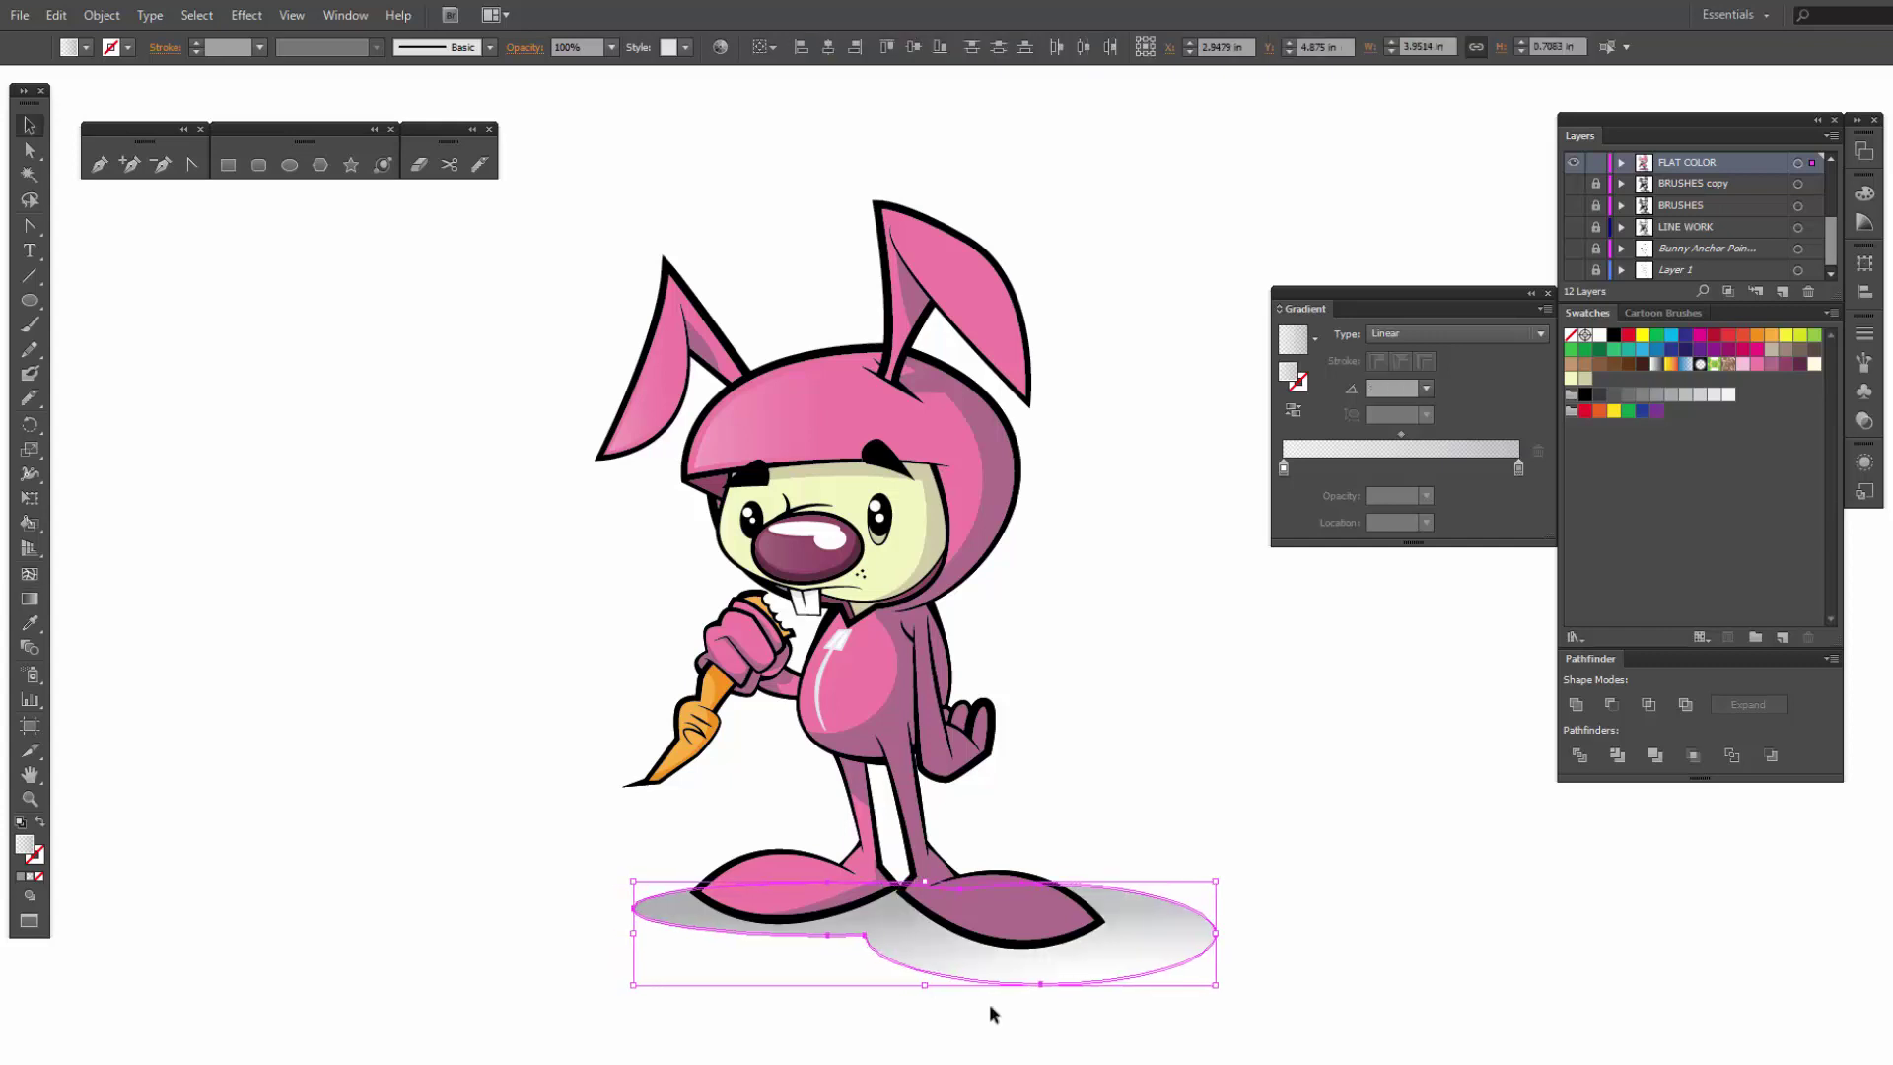
{"action": "key", "text": "Up"}
{"action": "key", "text": "Up"}
{"action": "key", "text": "Up"}
{"action": "key", "text": "Right"}
{"action": "key", "text": "Right"}
{"action": "key", "text": "Right"}
{"action": "key", "text": "Right"}
{"action": "key", "text": "Right"}
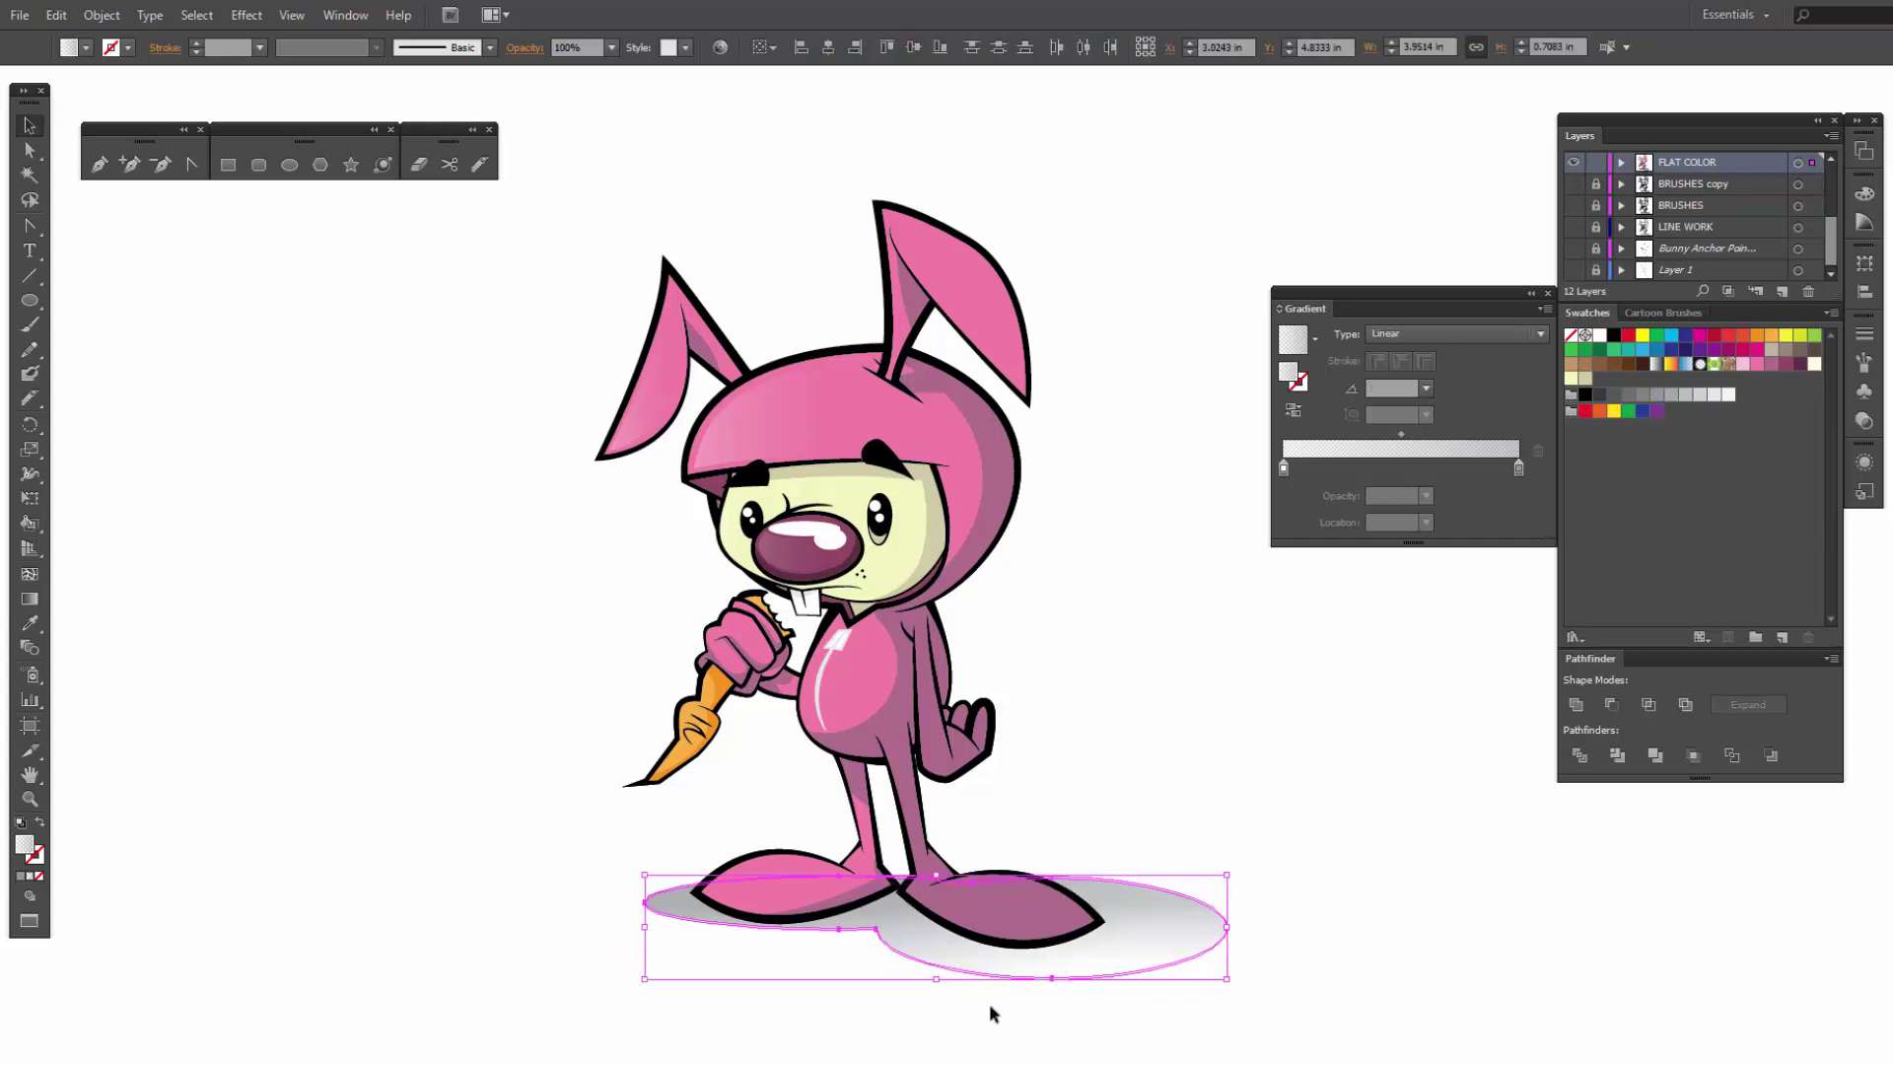
{"action": "key", "text": "Down"}
{"action": "key", "text": "Down"}
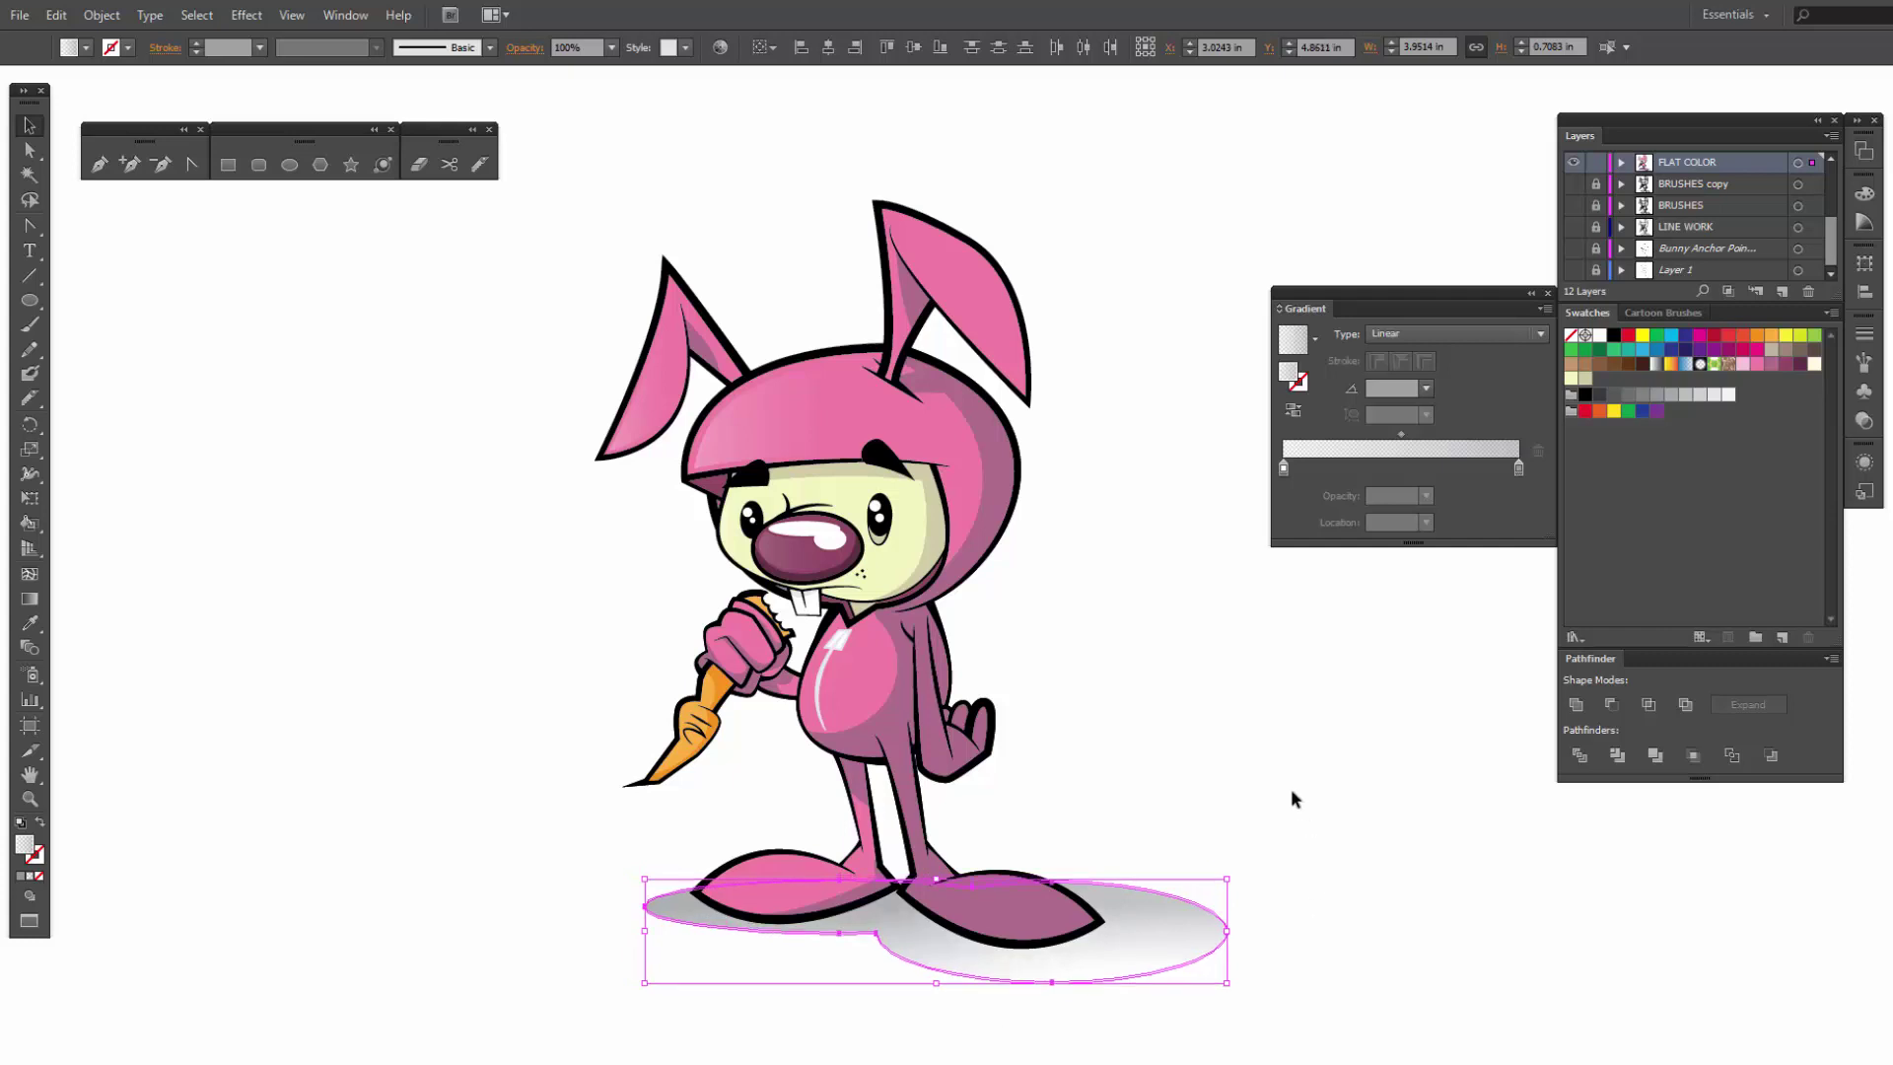
{"action": "left_click", "coordinate": [1295, 846]}
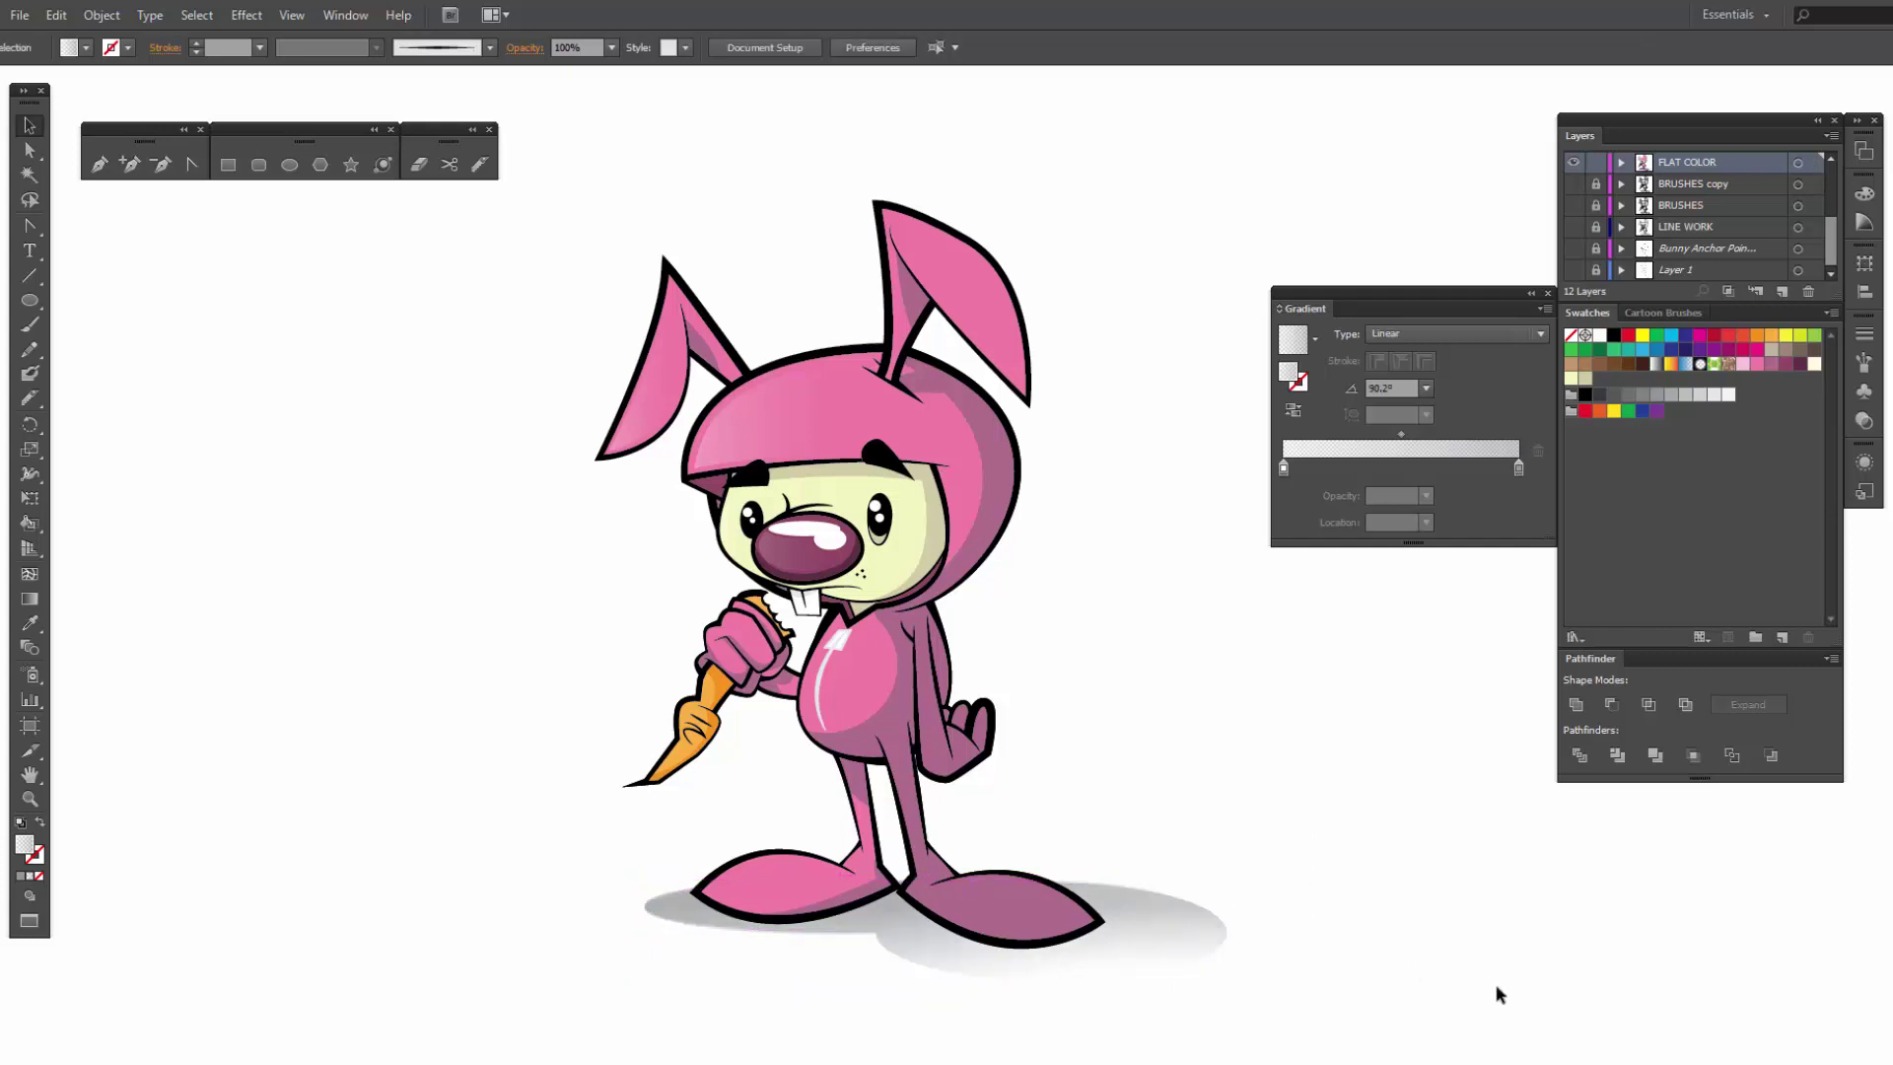
Step: Close the floating gradient settings and save the finished artwork
{"action": "left_click", "coordinate": [1548, 294]}
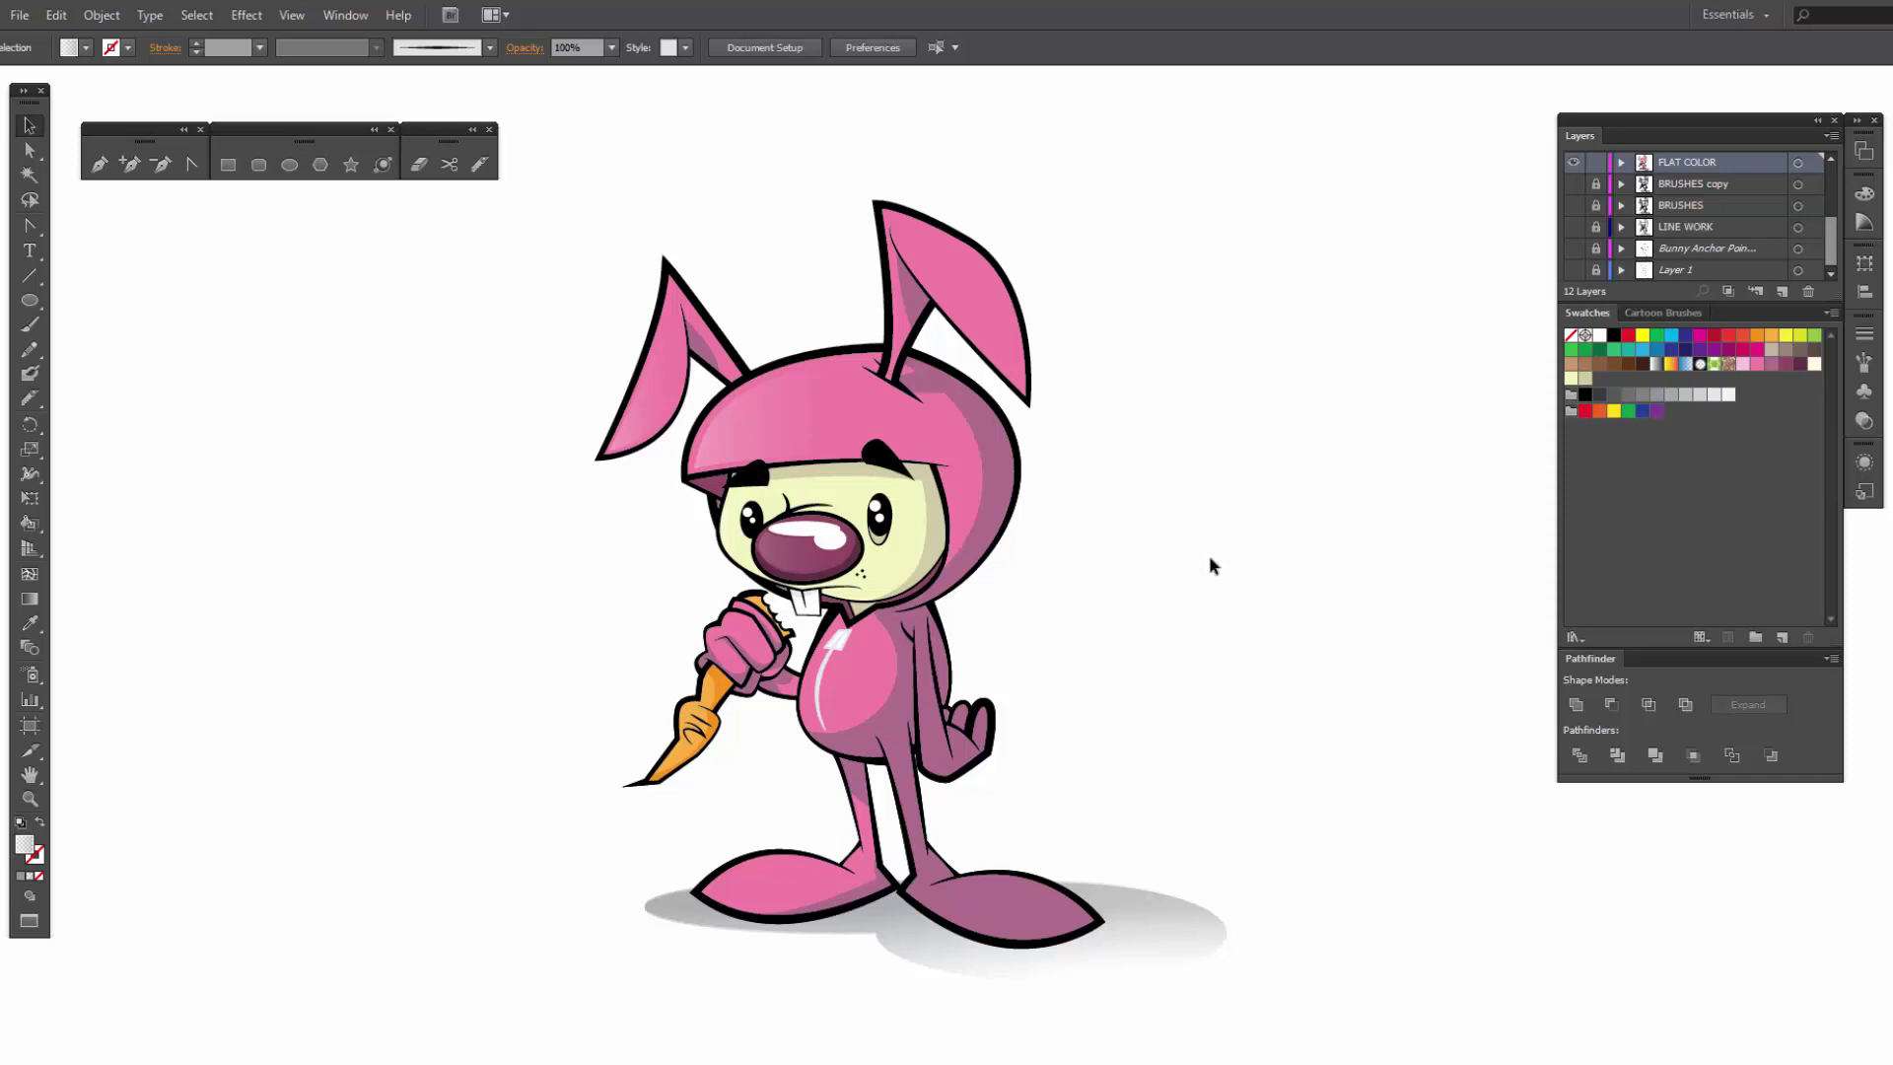
{"action": "left_click", "coordinate": [19, 15]}
{"action": "left_click", "coordinate": [125, 249]}
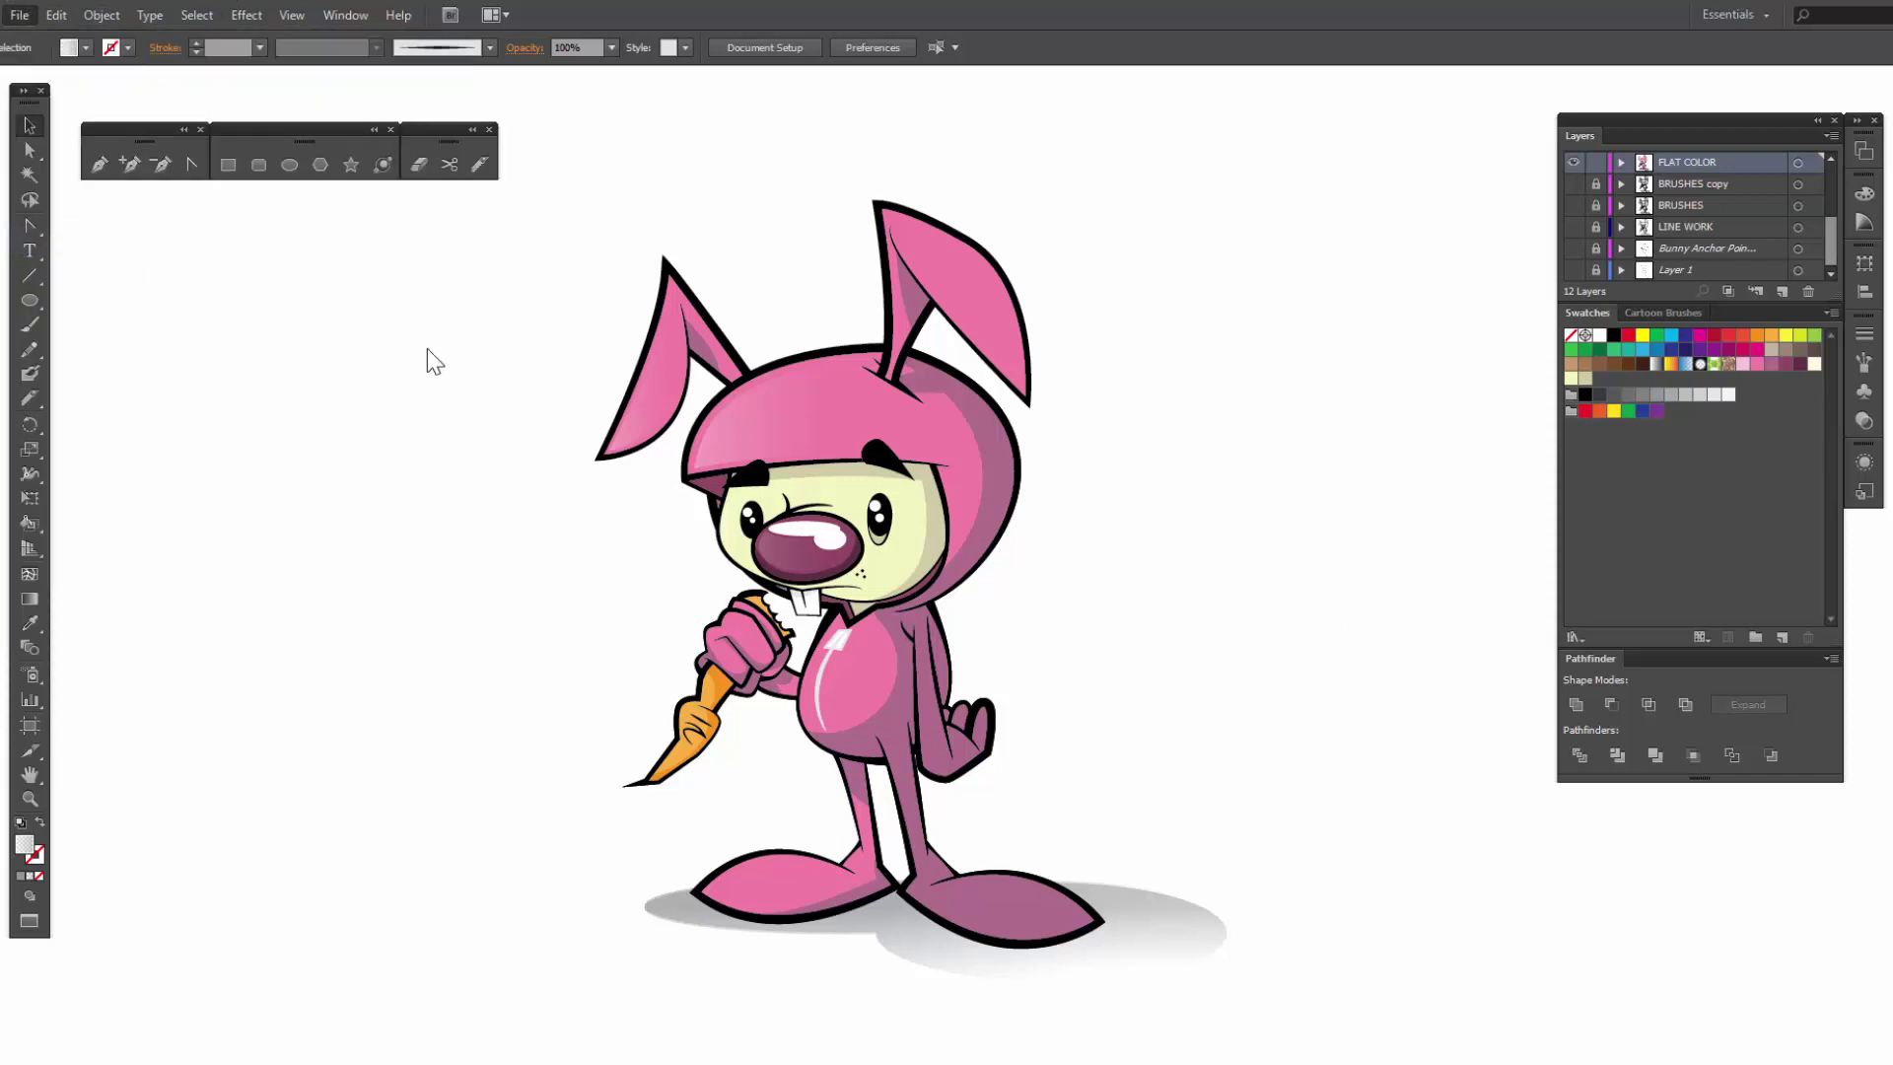